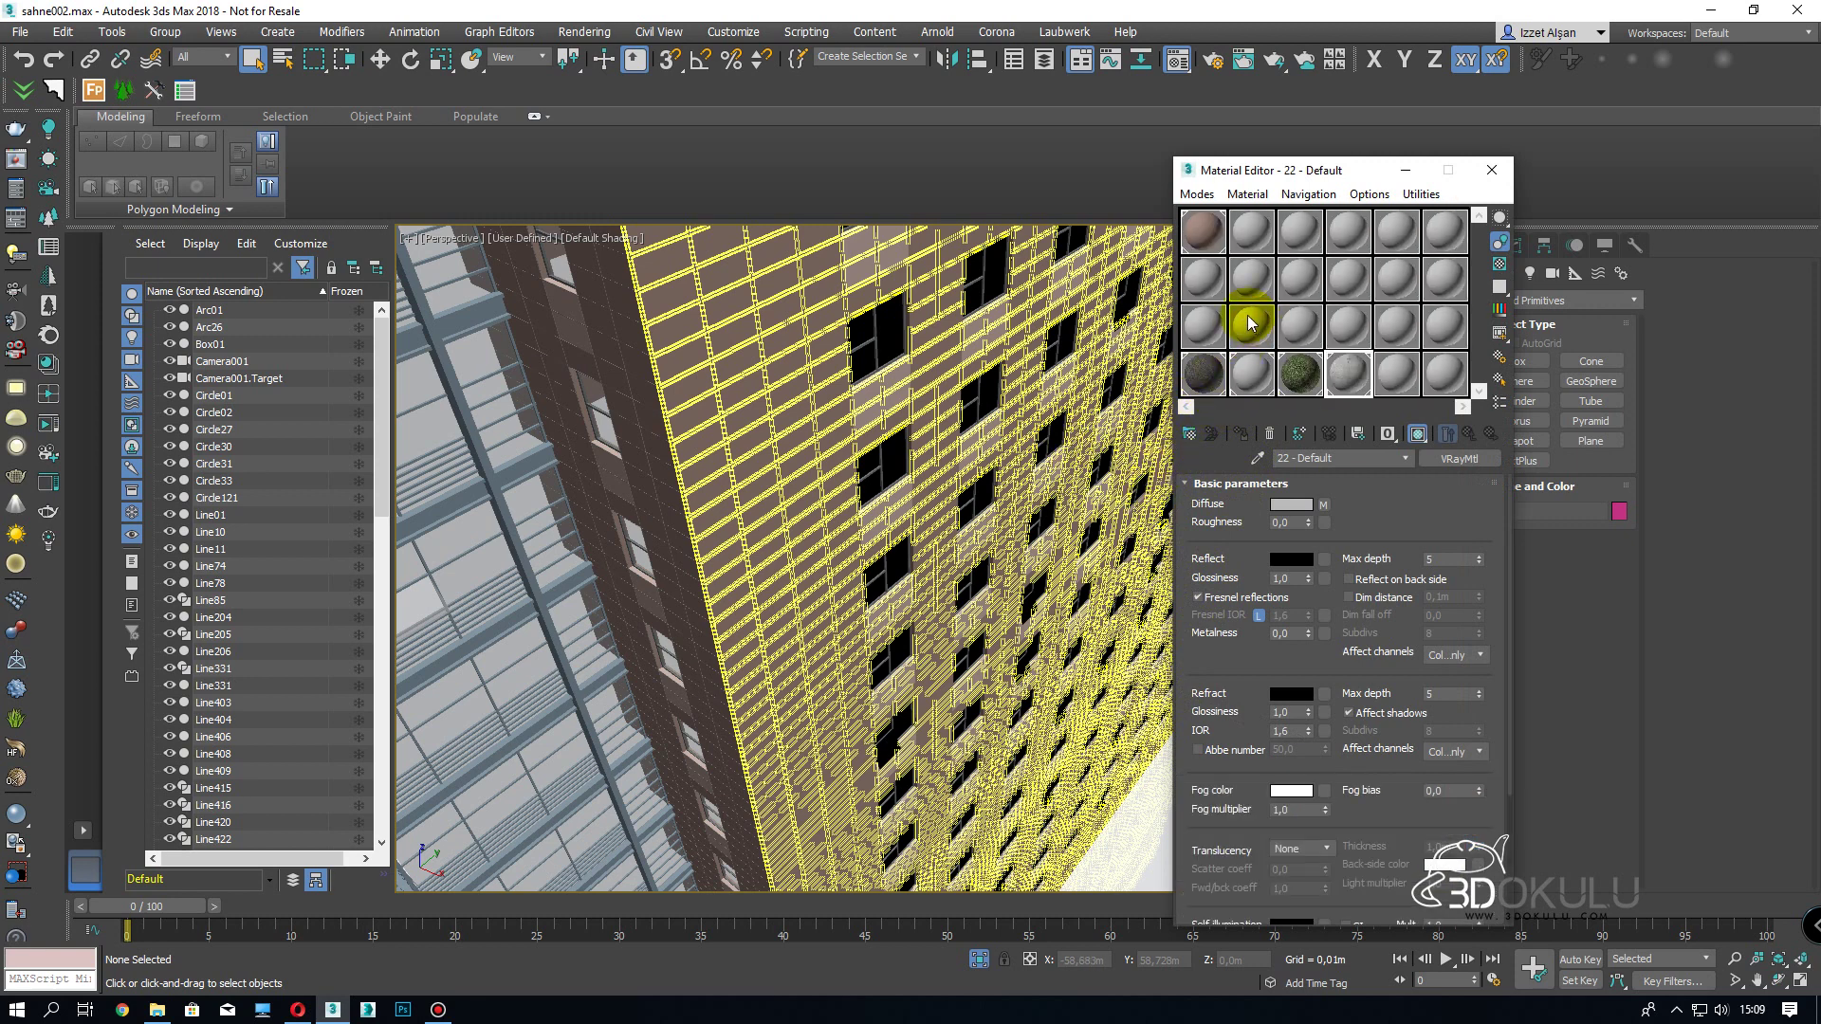
- Change the brown 3dokulu-mat003 material's type to VRayMtl
{"action": "left_click", "coordinate": [1205, 235]}
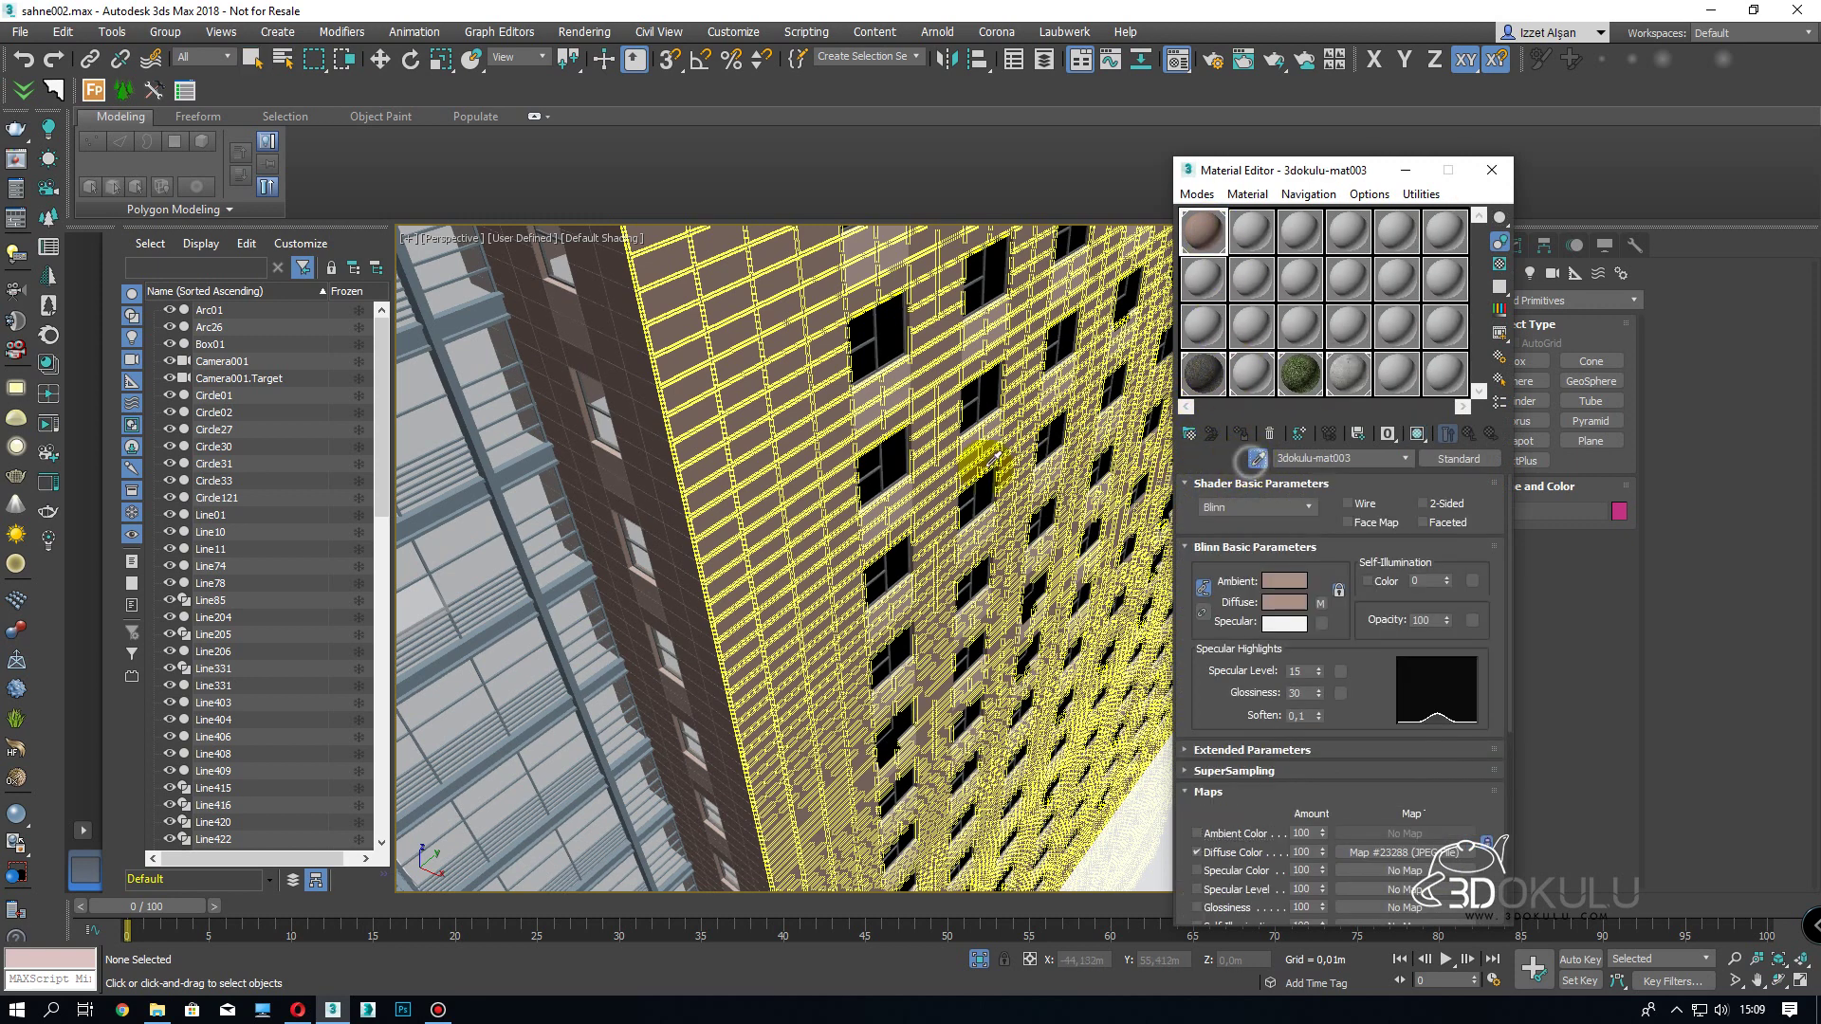
{"action": "left_click", "coordinate": [1126, 454]}
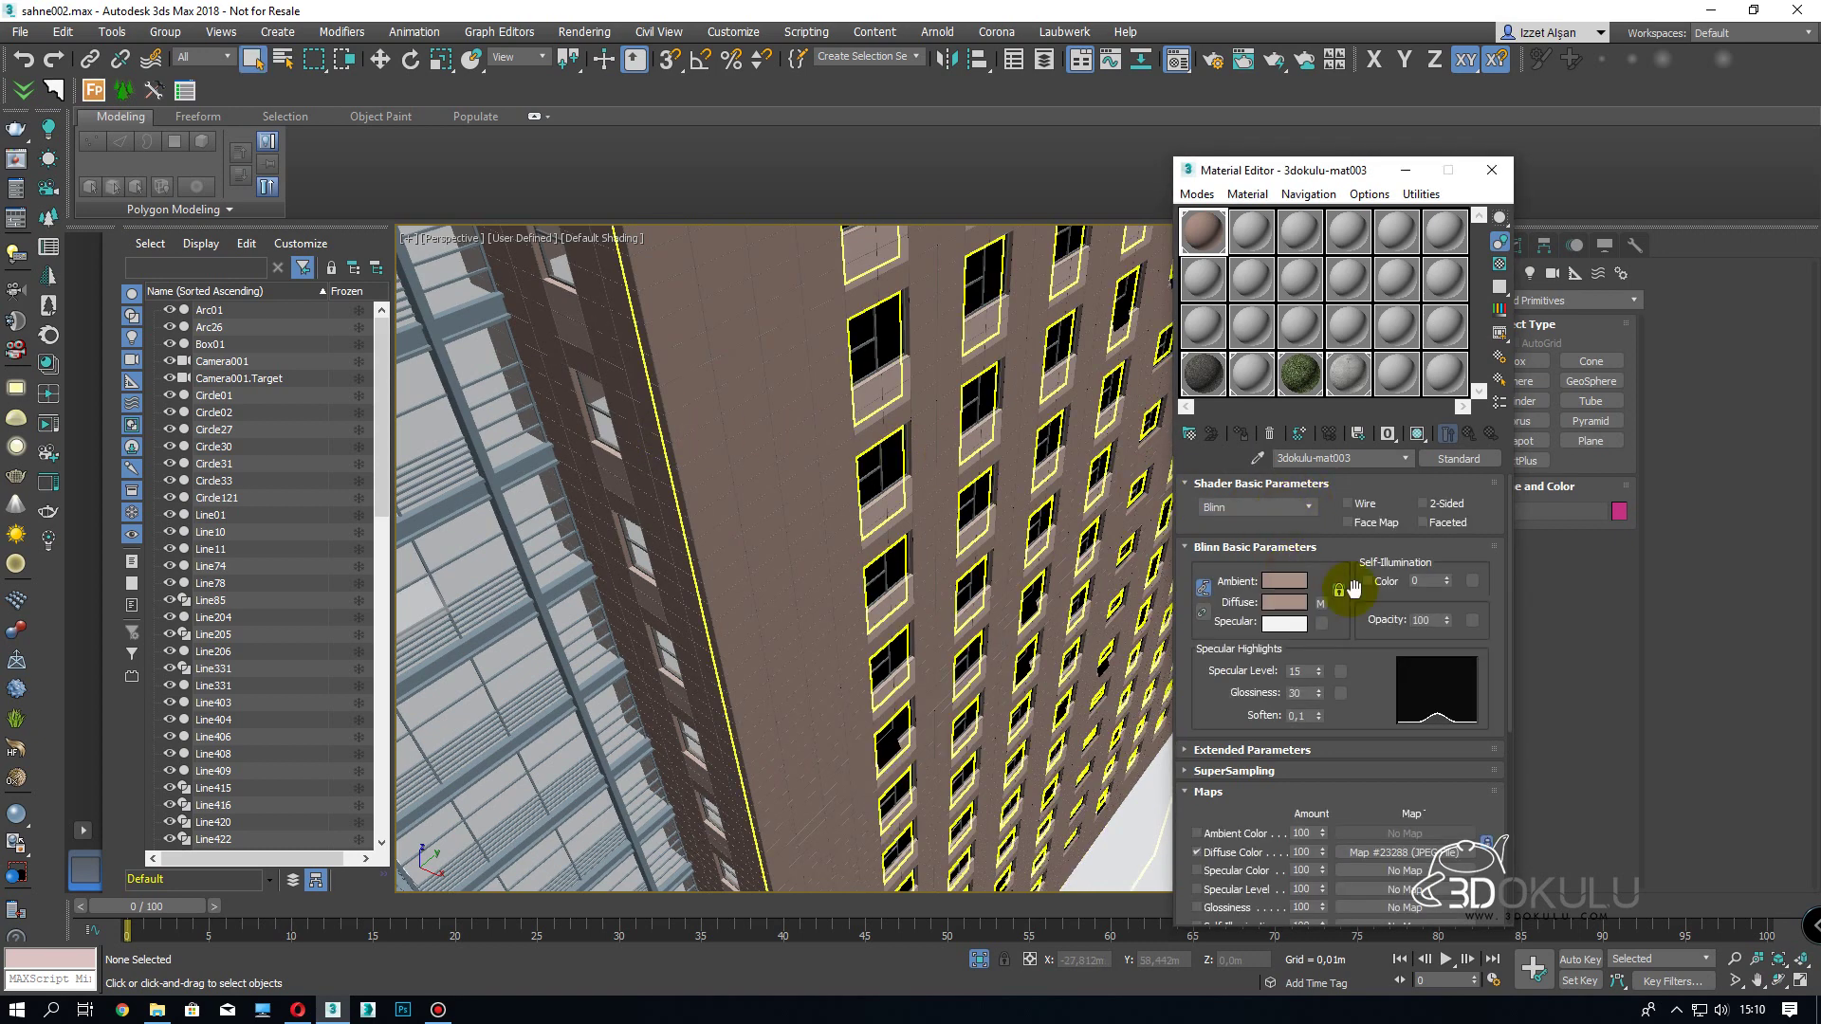
{"action": "left_click", "coordinate": [1454, 460]}
{"action": "scroll", "coordinate": [370, 664], "scroll_direction": "down", "scroll_amount": 10}
{"action": "double_click", "coordinate": [367, 626]}
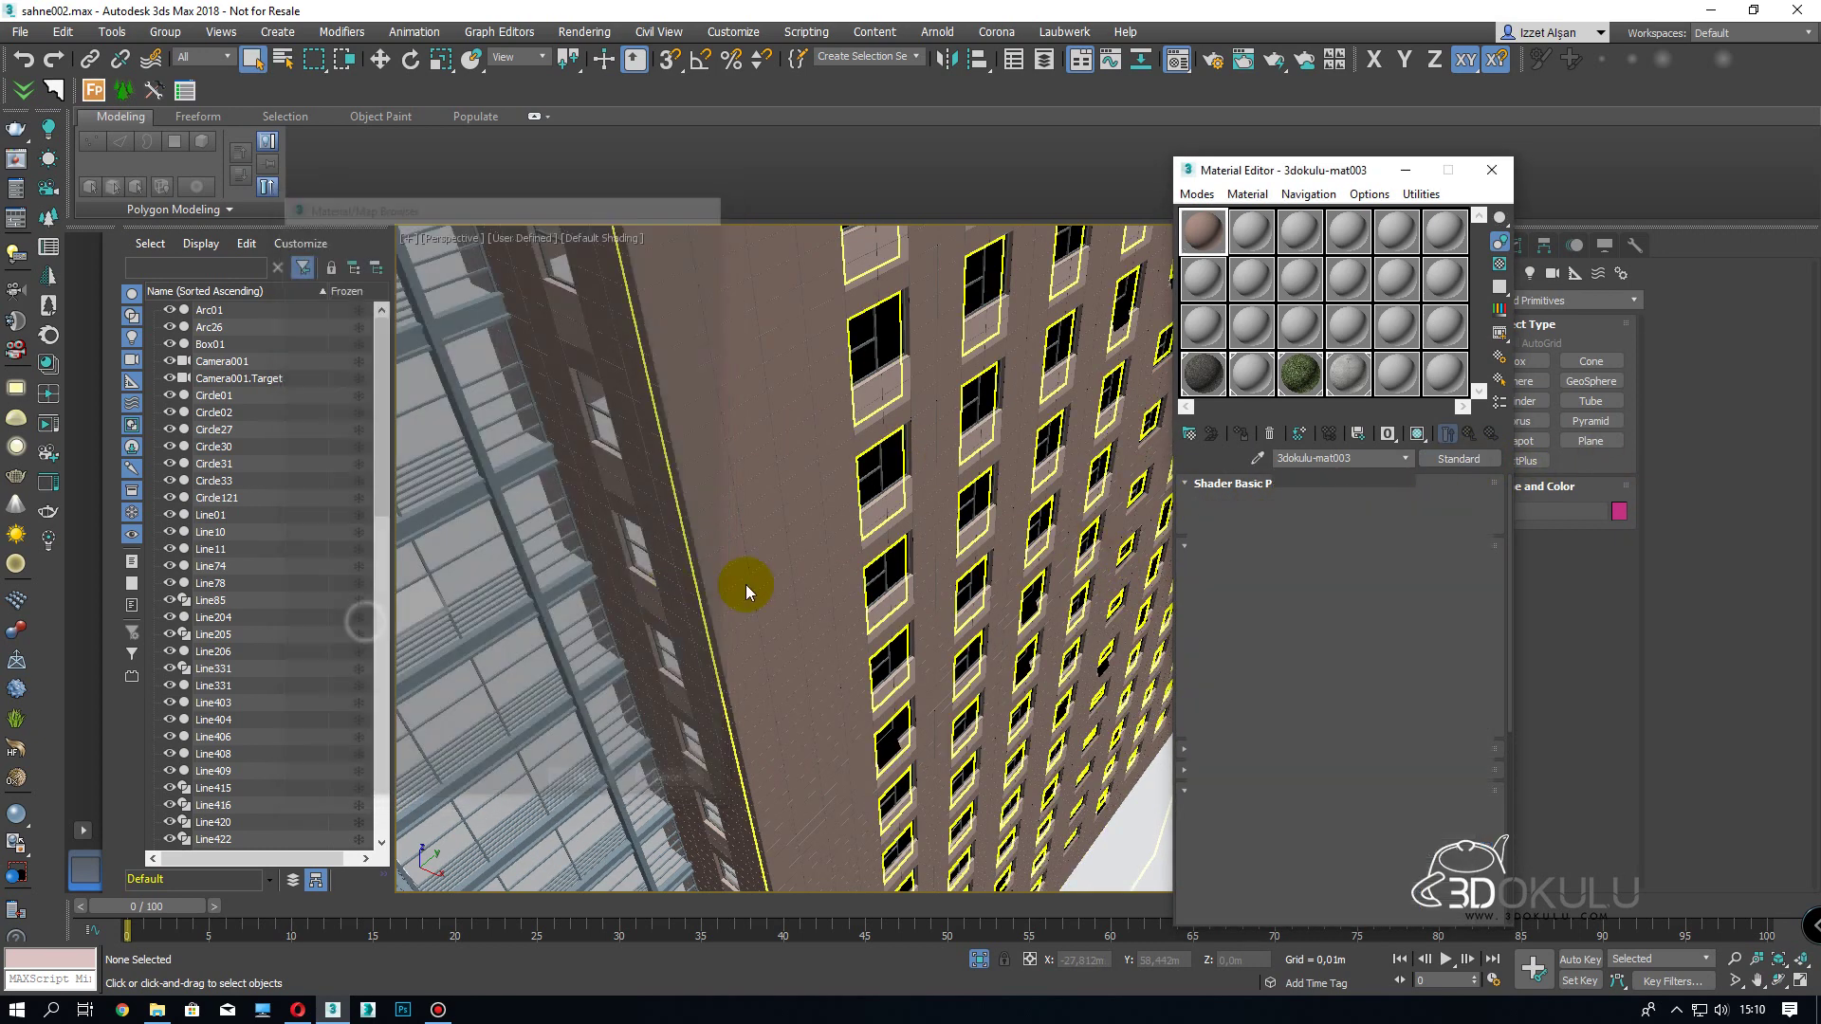
- Load the dsds.jpg bitmap from the workshop's MAP folder as the material's diffuse map, previewing the image first
{"action": "left_click", "coordinate": [1324, 505]}
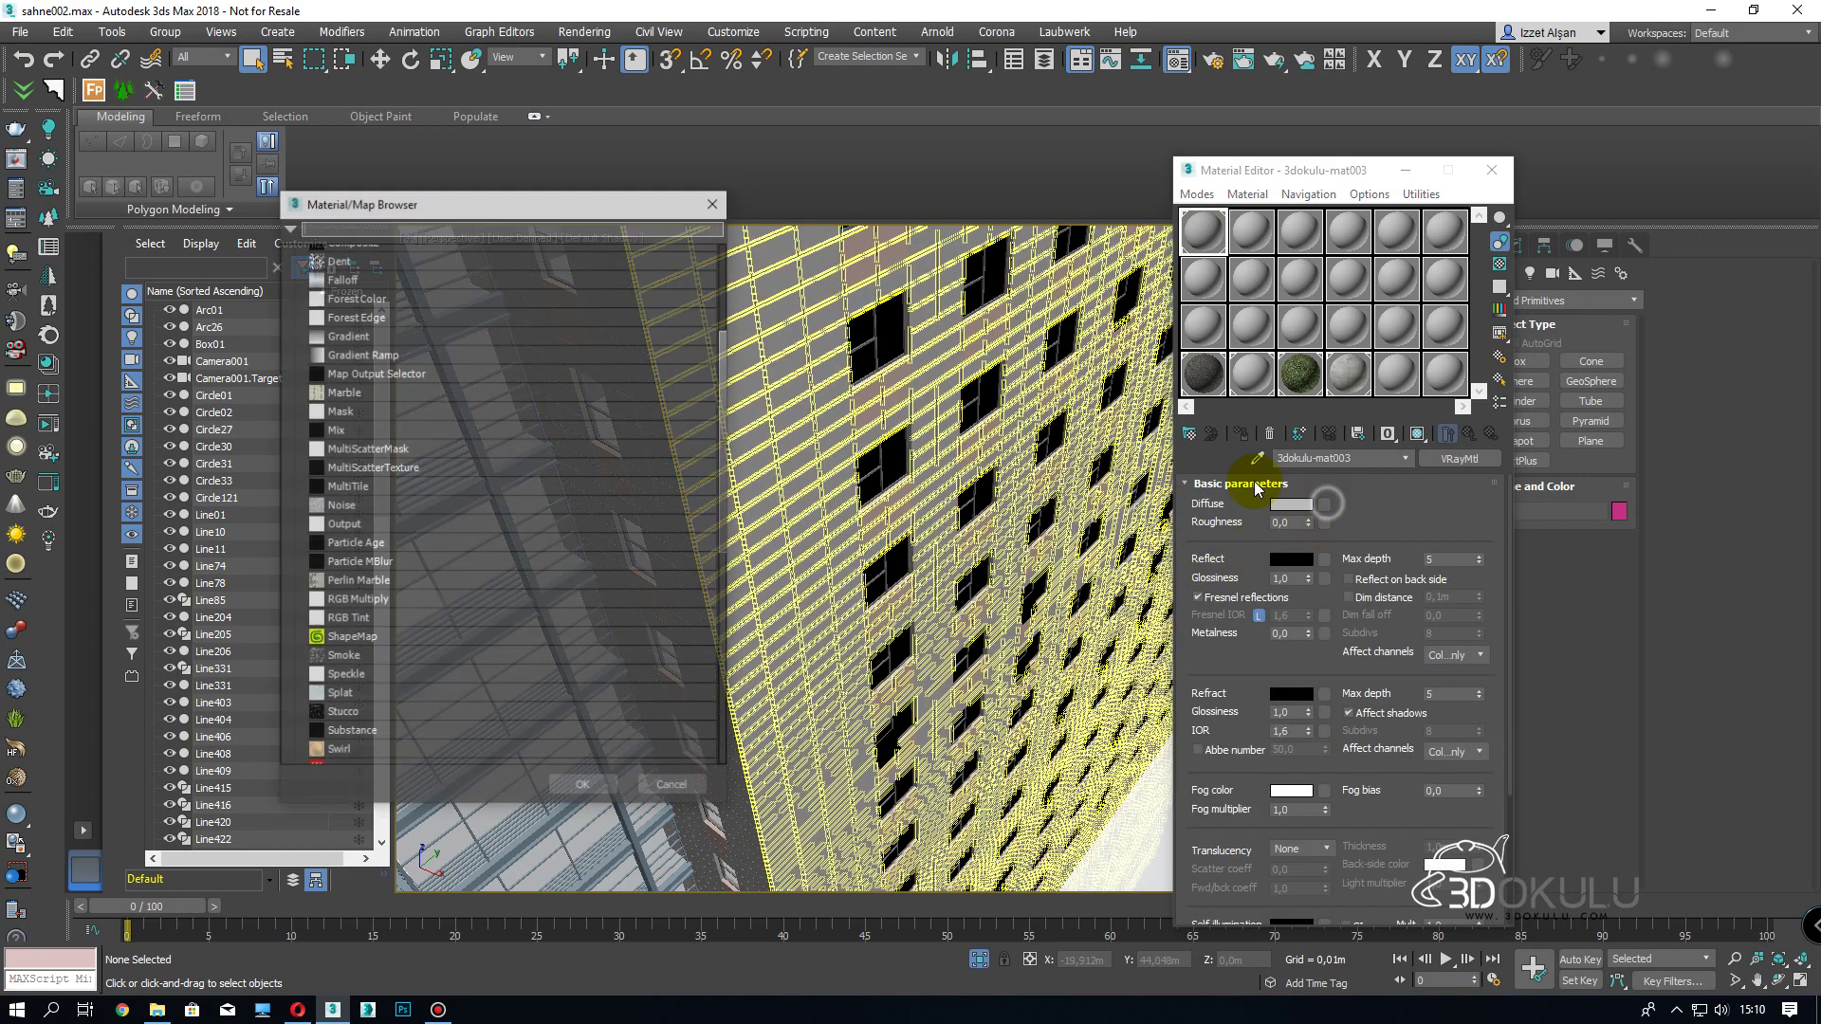
{"action": "double_click", "coordinate": [398, 295]}
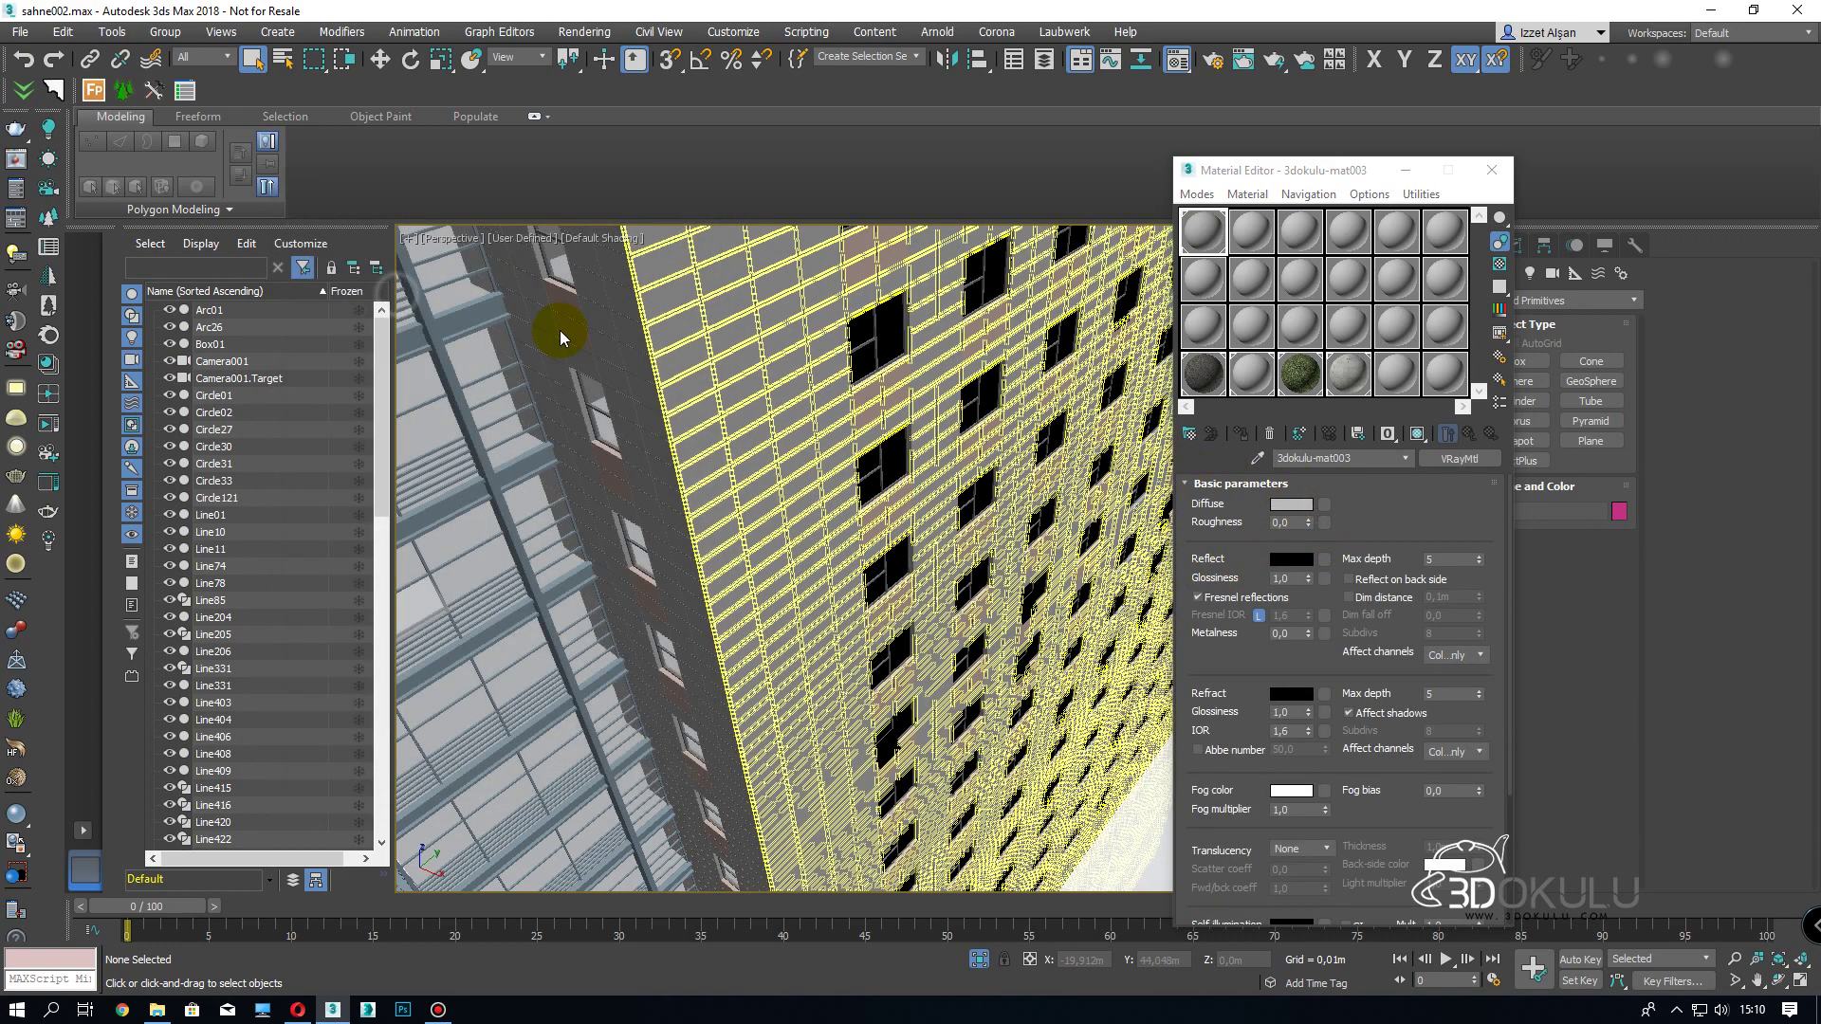
{"action": "left_click", "coordinate": [66, 202]}
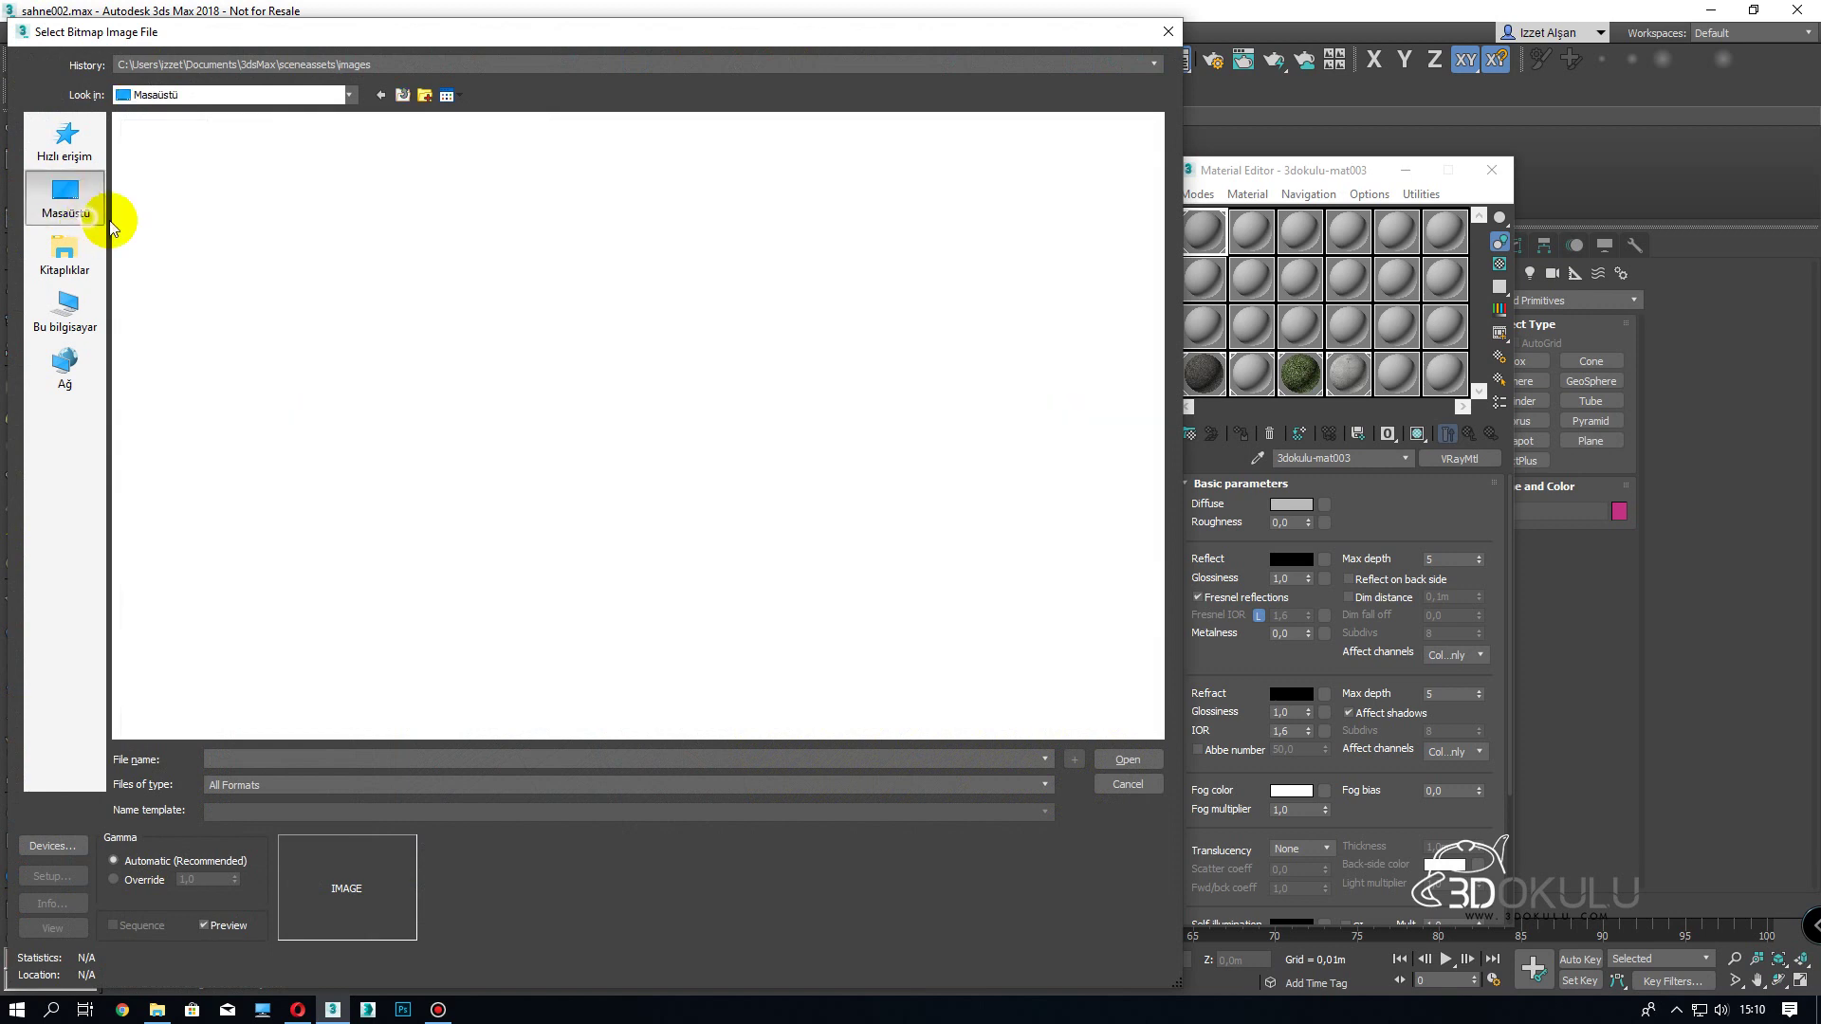
{"action": "double_click", "coordinate": [601, 201]}
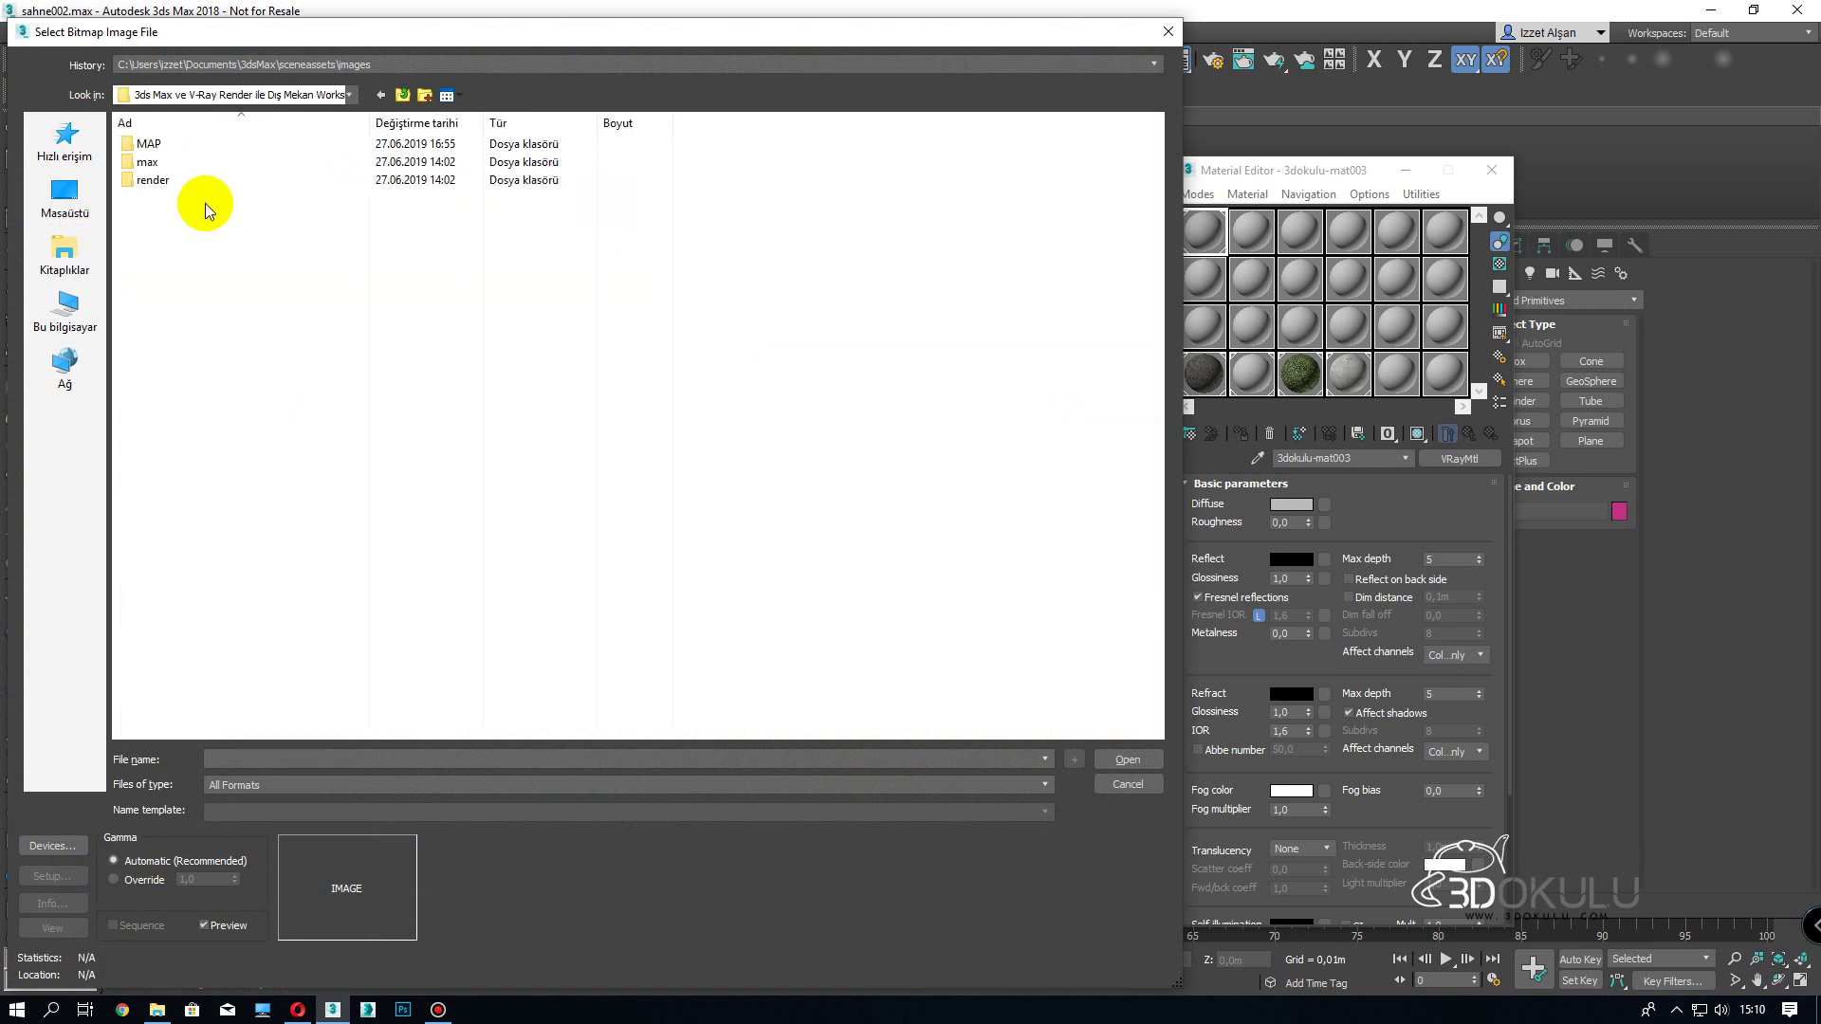
{"action": "double_click", "coordinate": [201, 146]}
{"action": "left_click", "coordinate": [671, 283]}
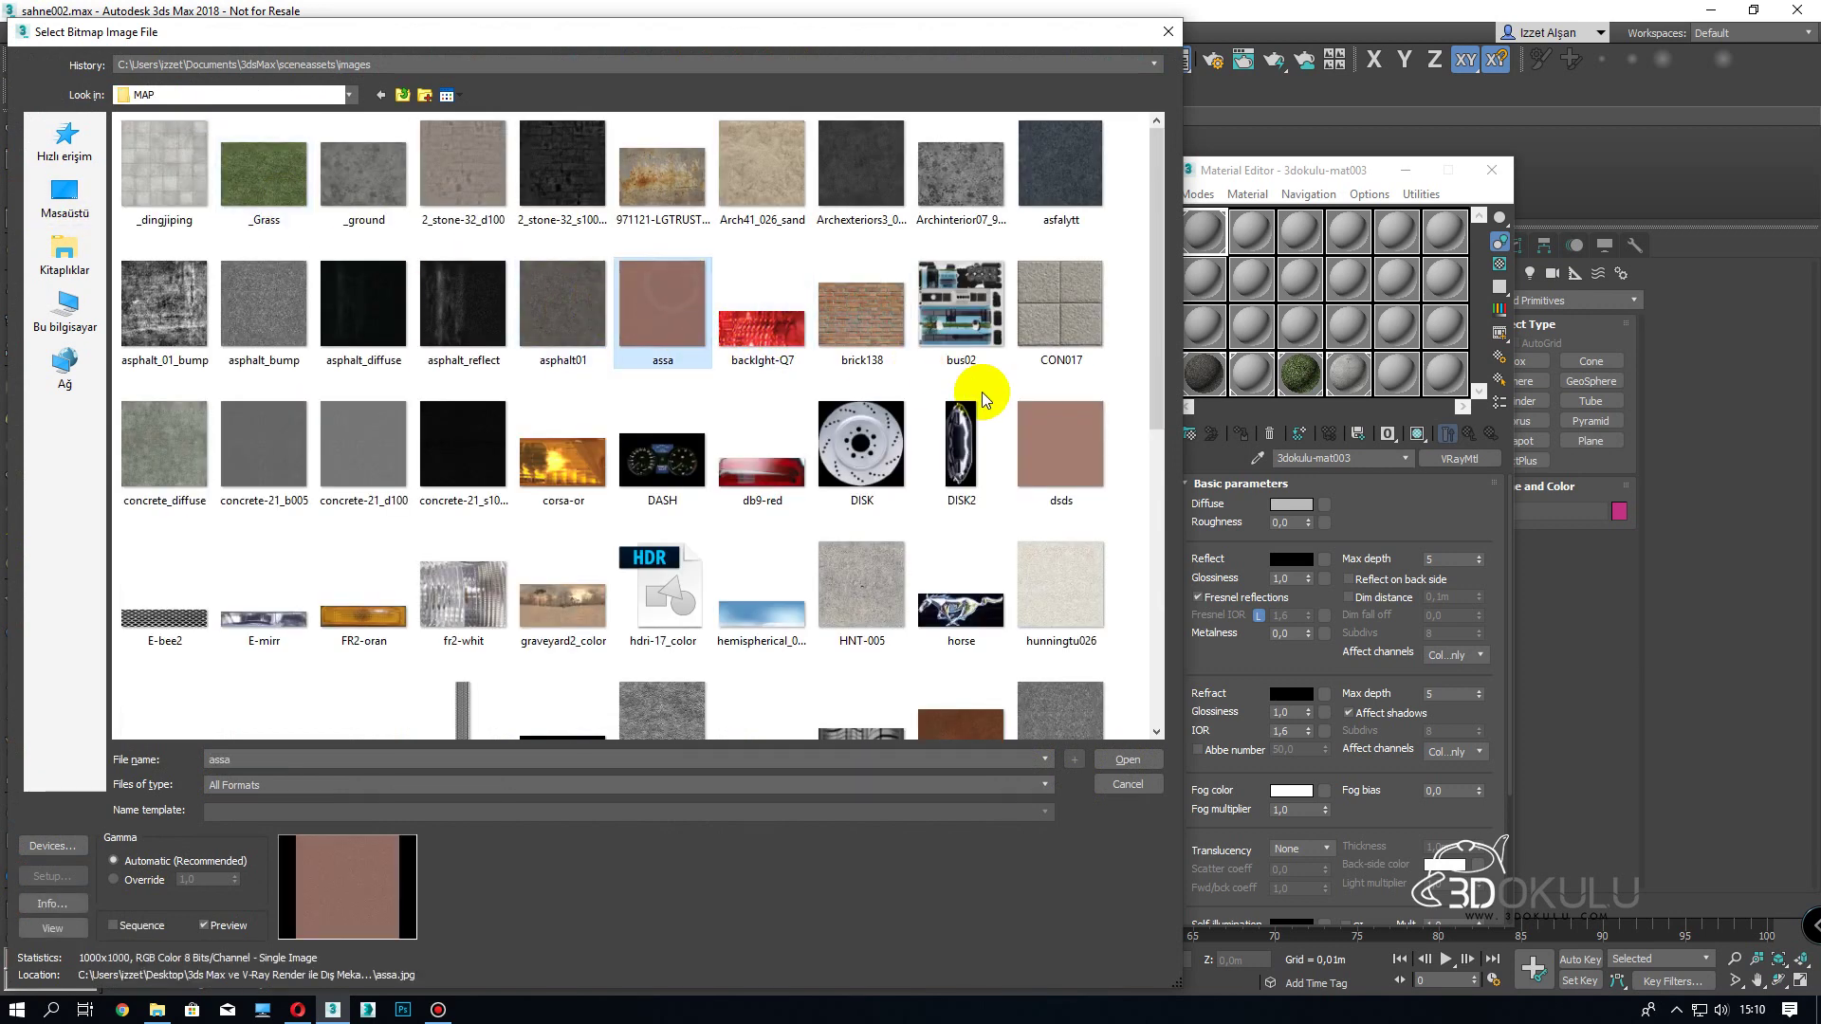
{"action": "left_click", "coordinate": [1044, 438]}
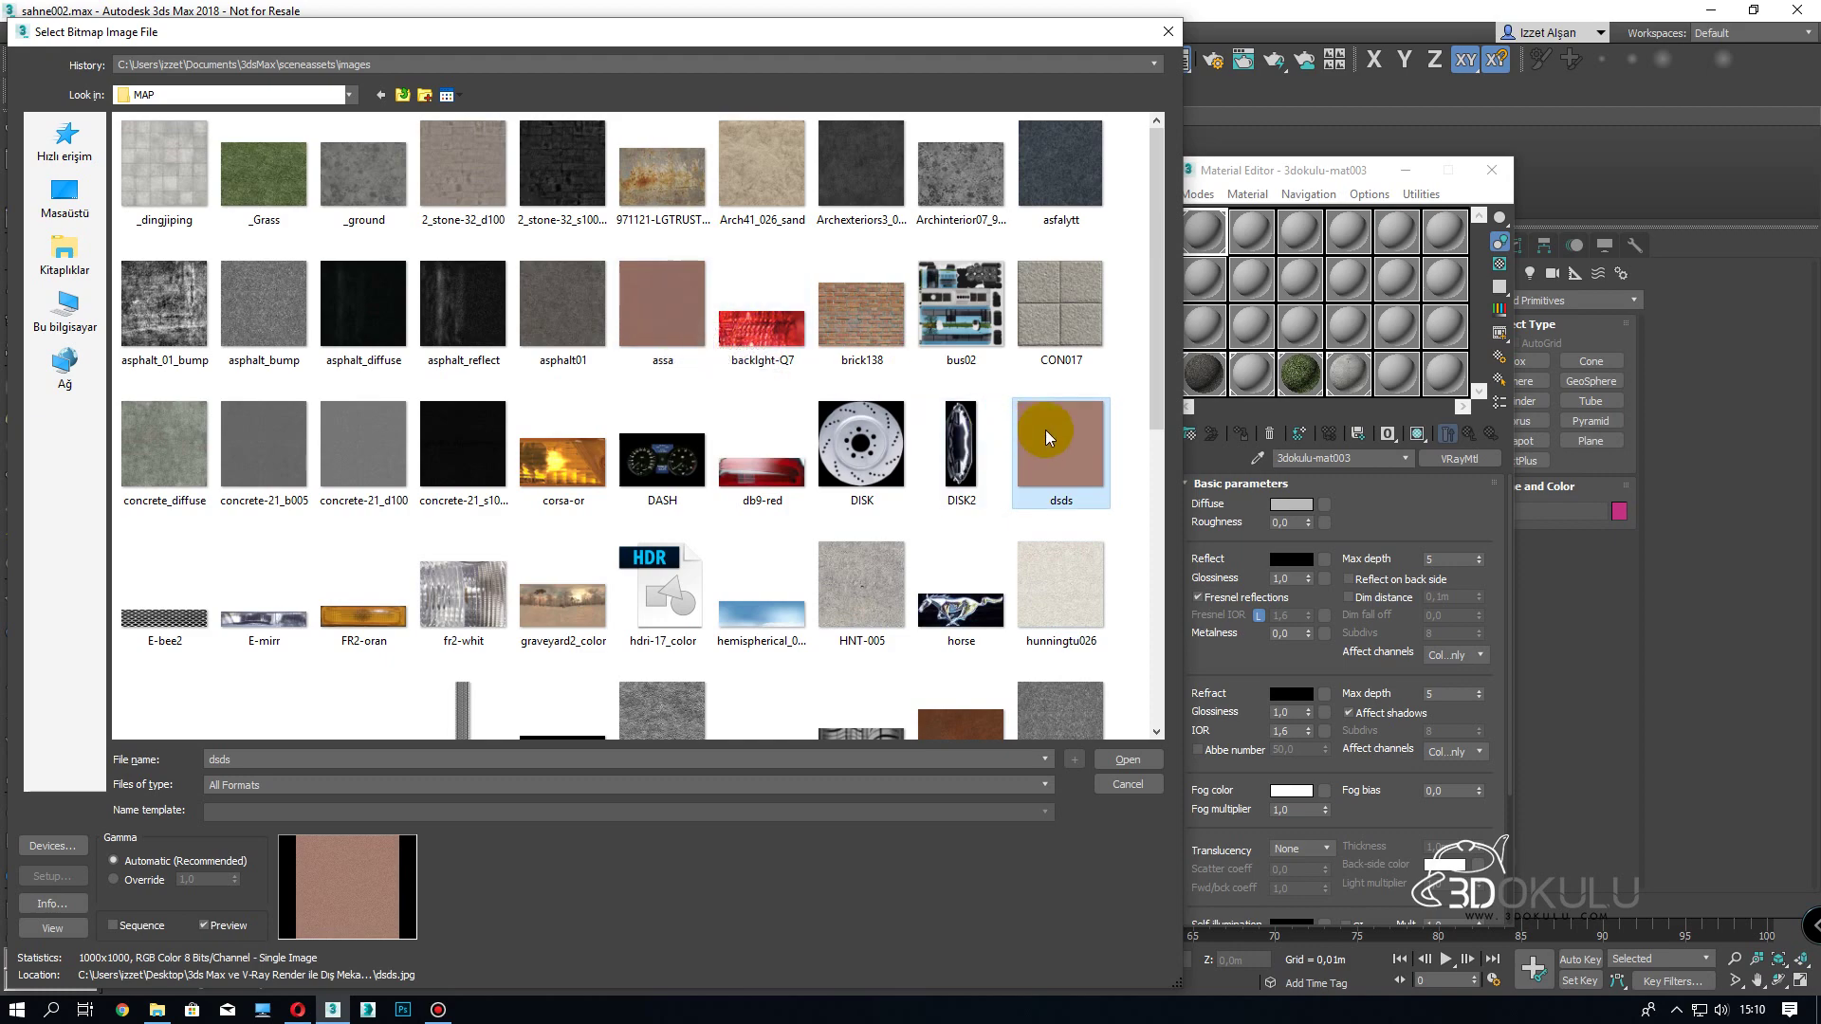
{"action": "right_click", "coordinate": [1049, 430]}
{"action": "left_click", "coordinate": [1076, 285]}
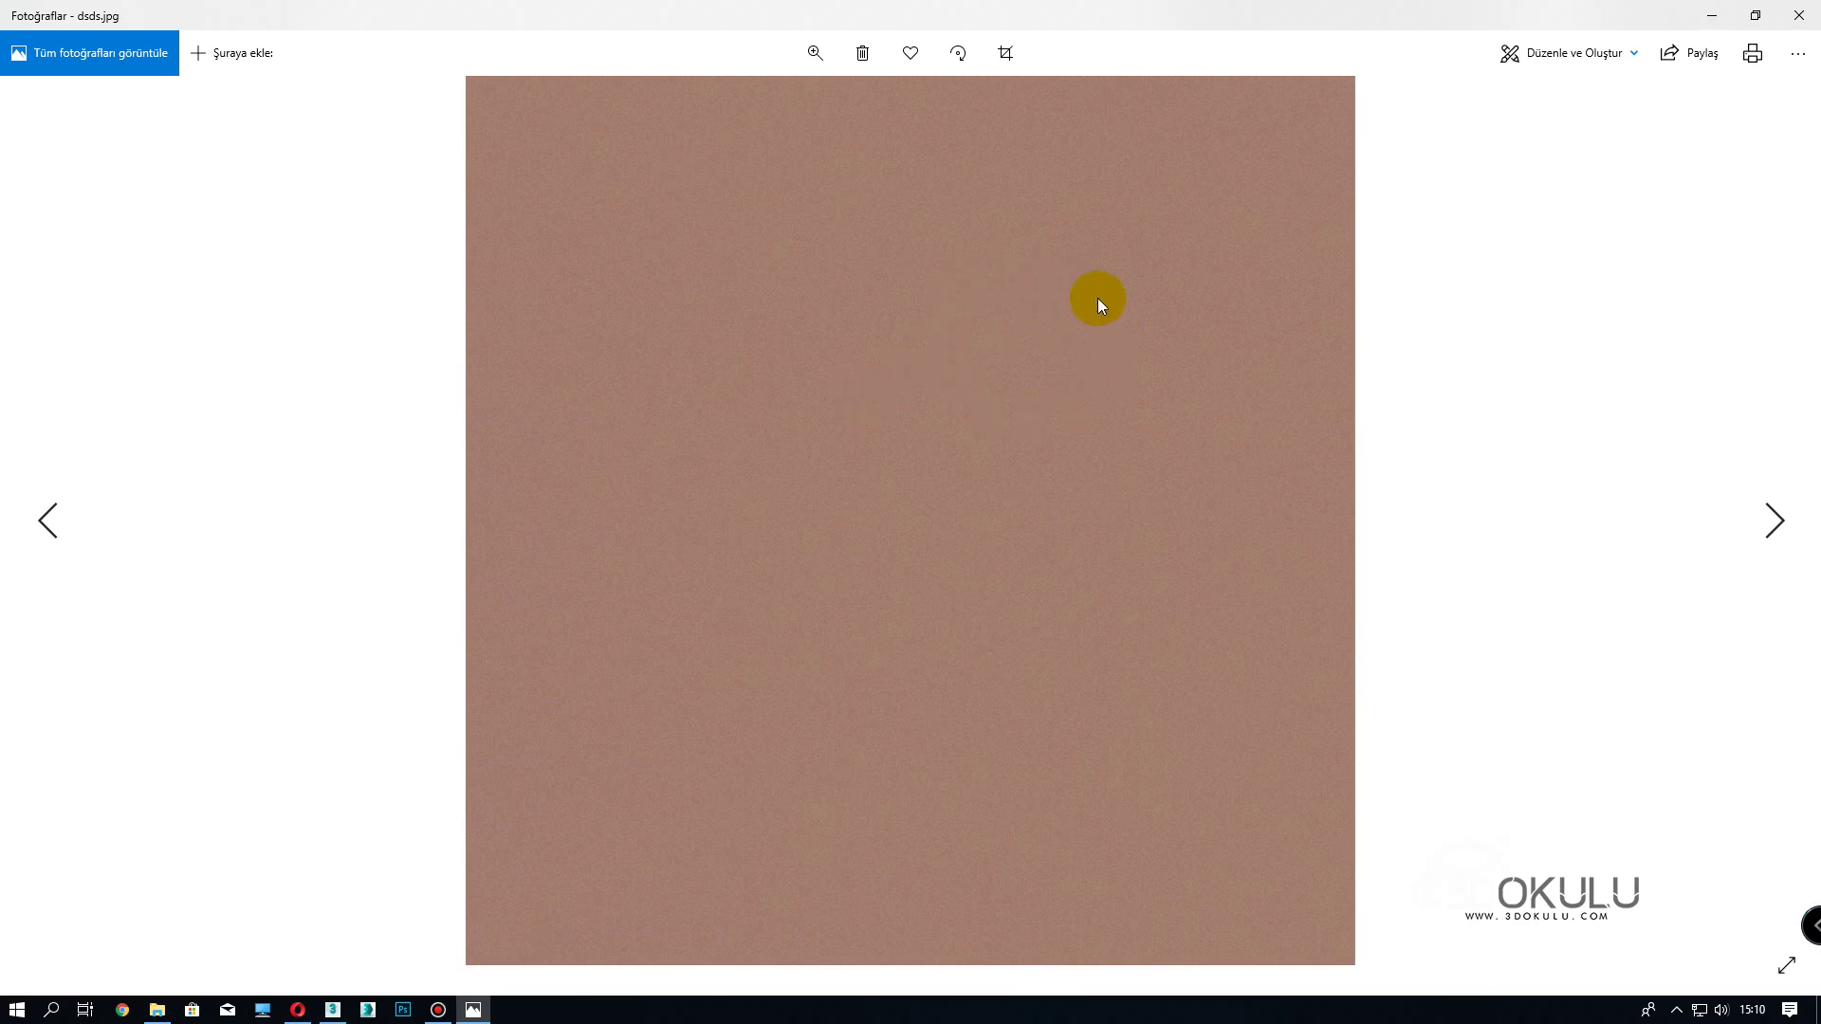
{"action": "left_click", "coordinate": [1800, 15]}
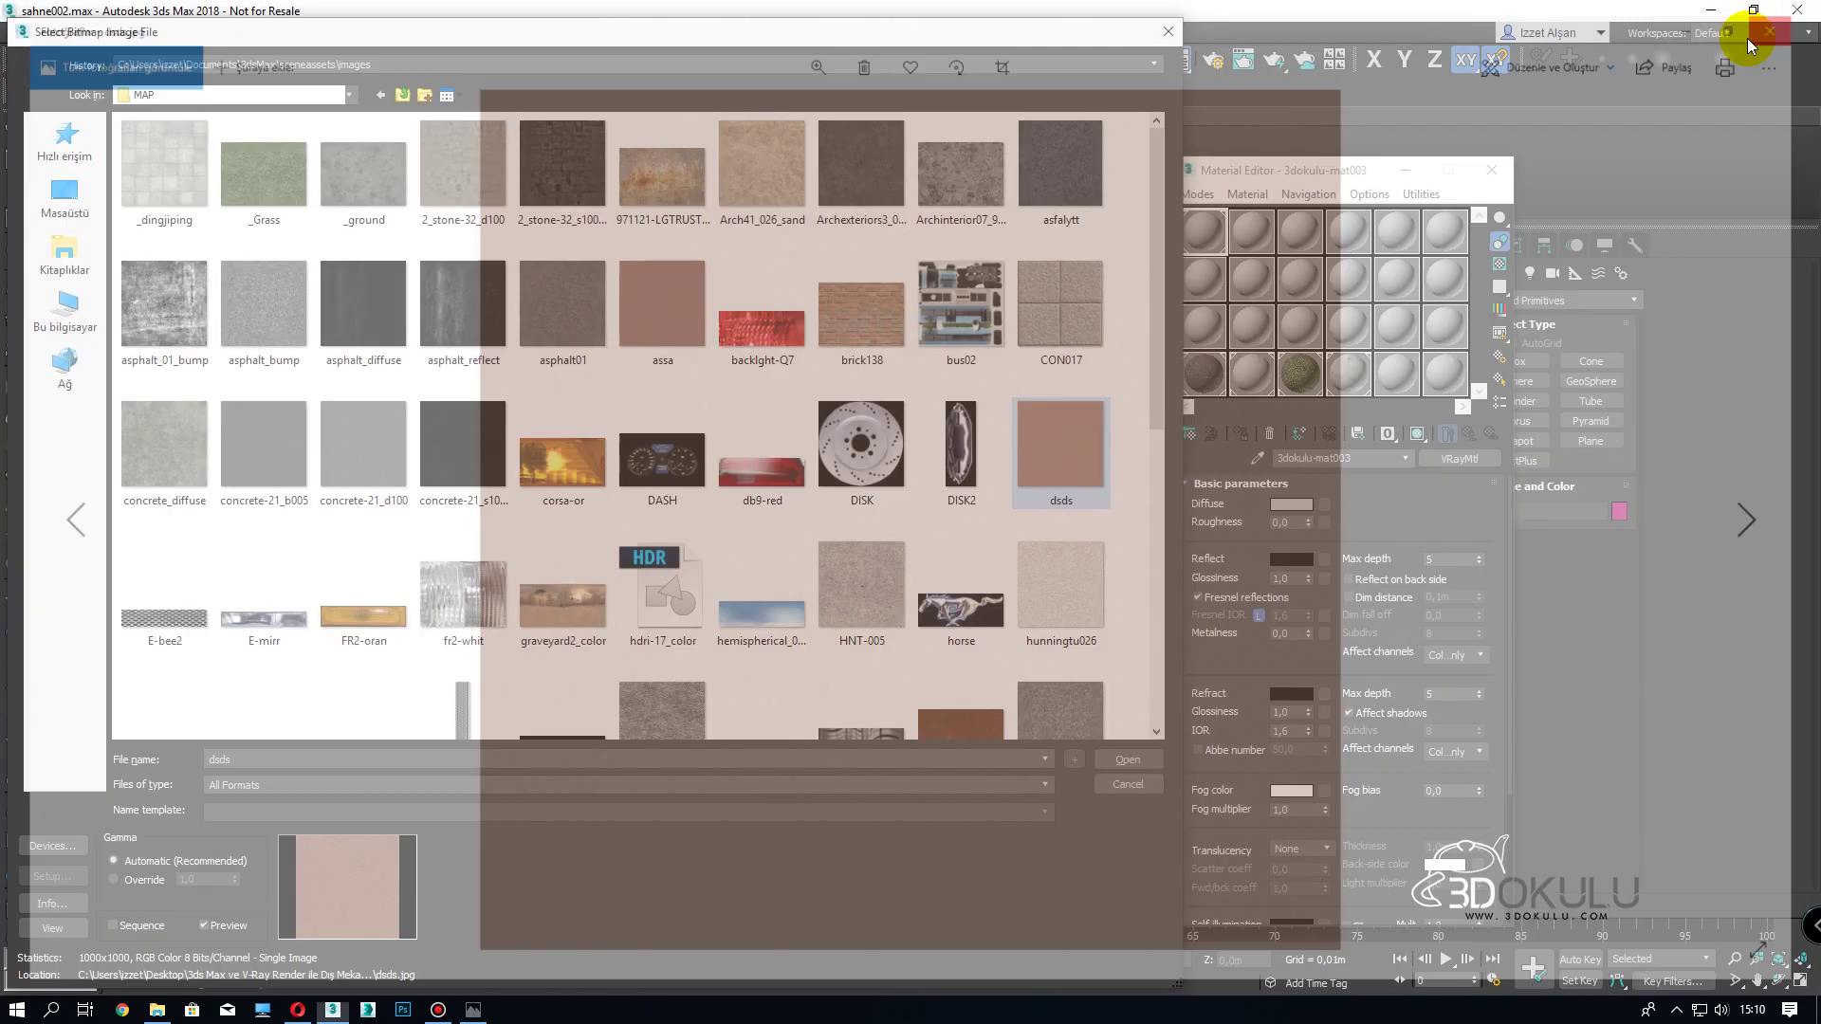
{"action": "double_click", "coordinate": [1079, 440]}
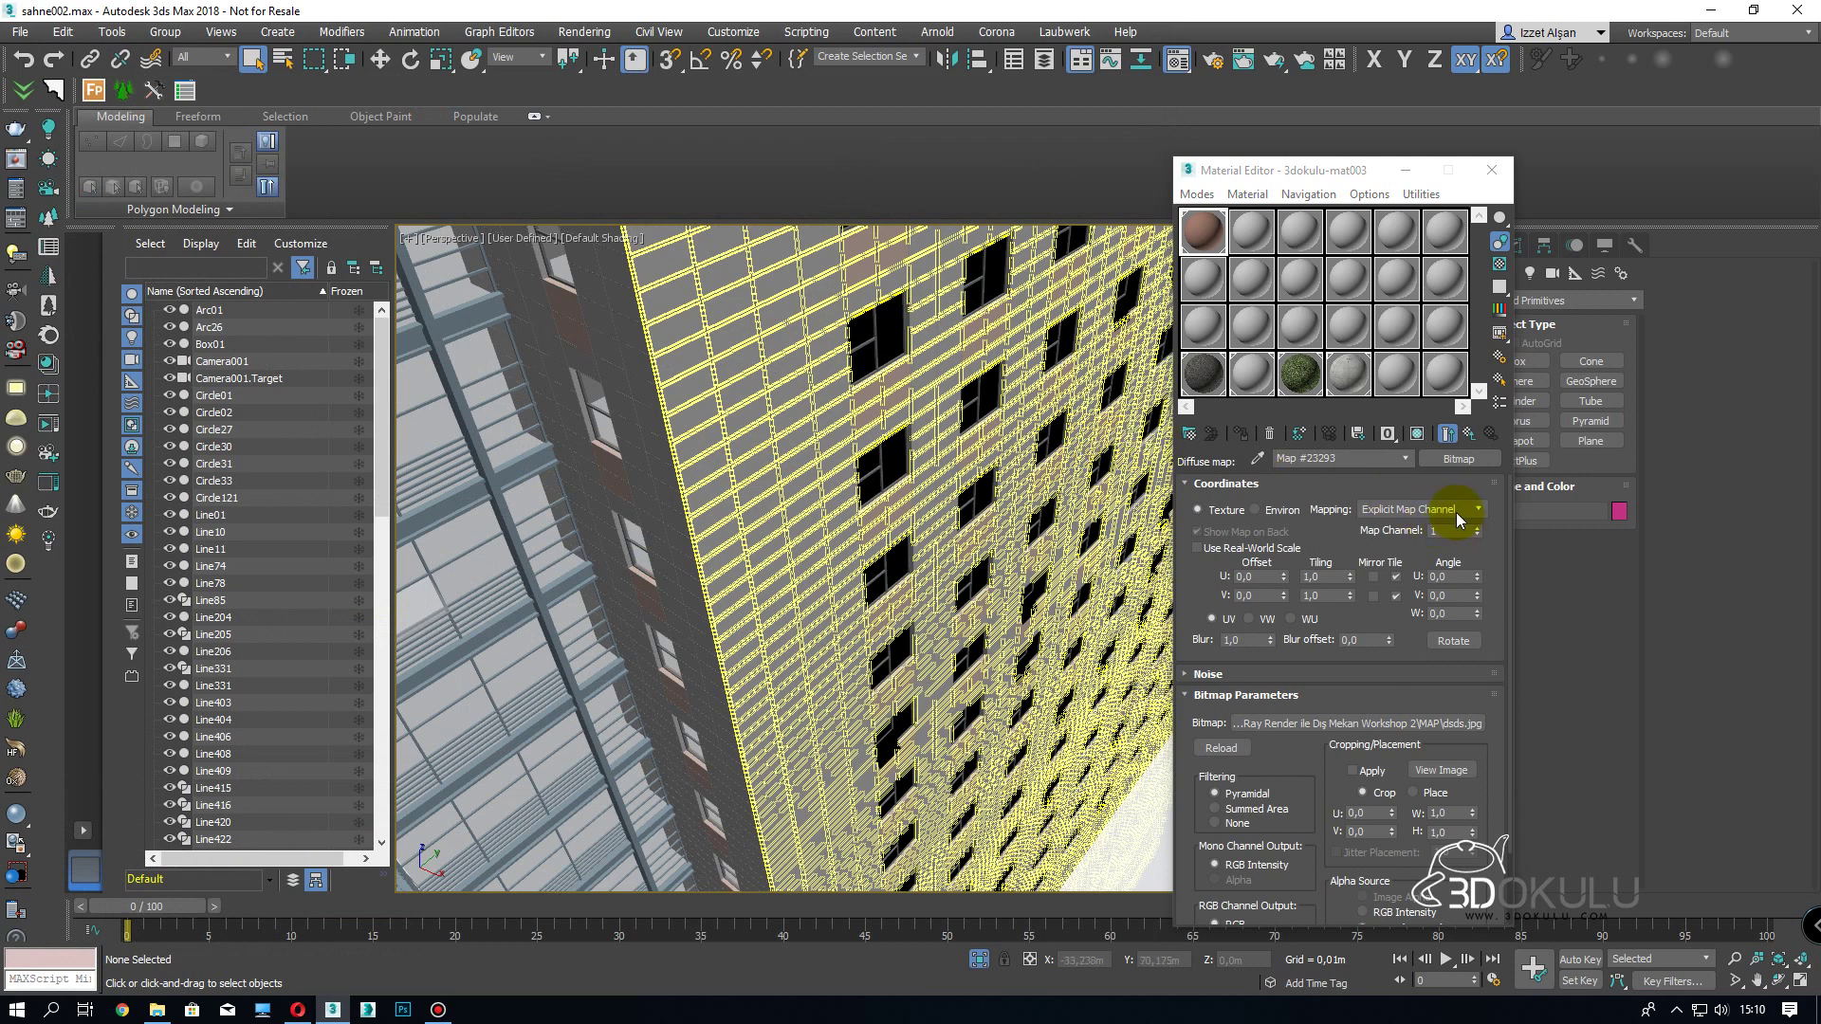
- Set the diffuse bitmap's blur to 0.1, show the map shaded in the viewport and close the Material Editor
{"action": "double_click", "coordinate": [1244, 640]}
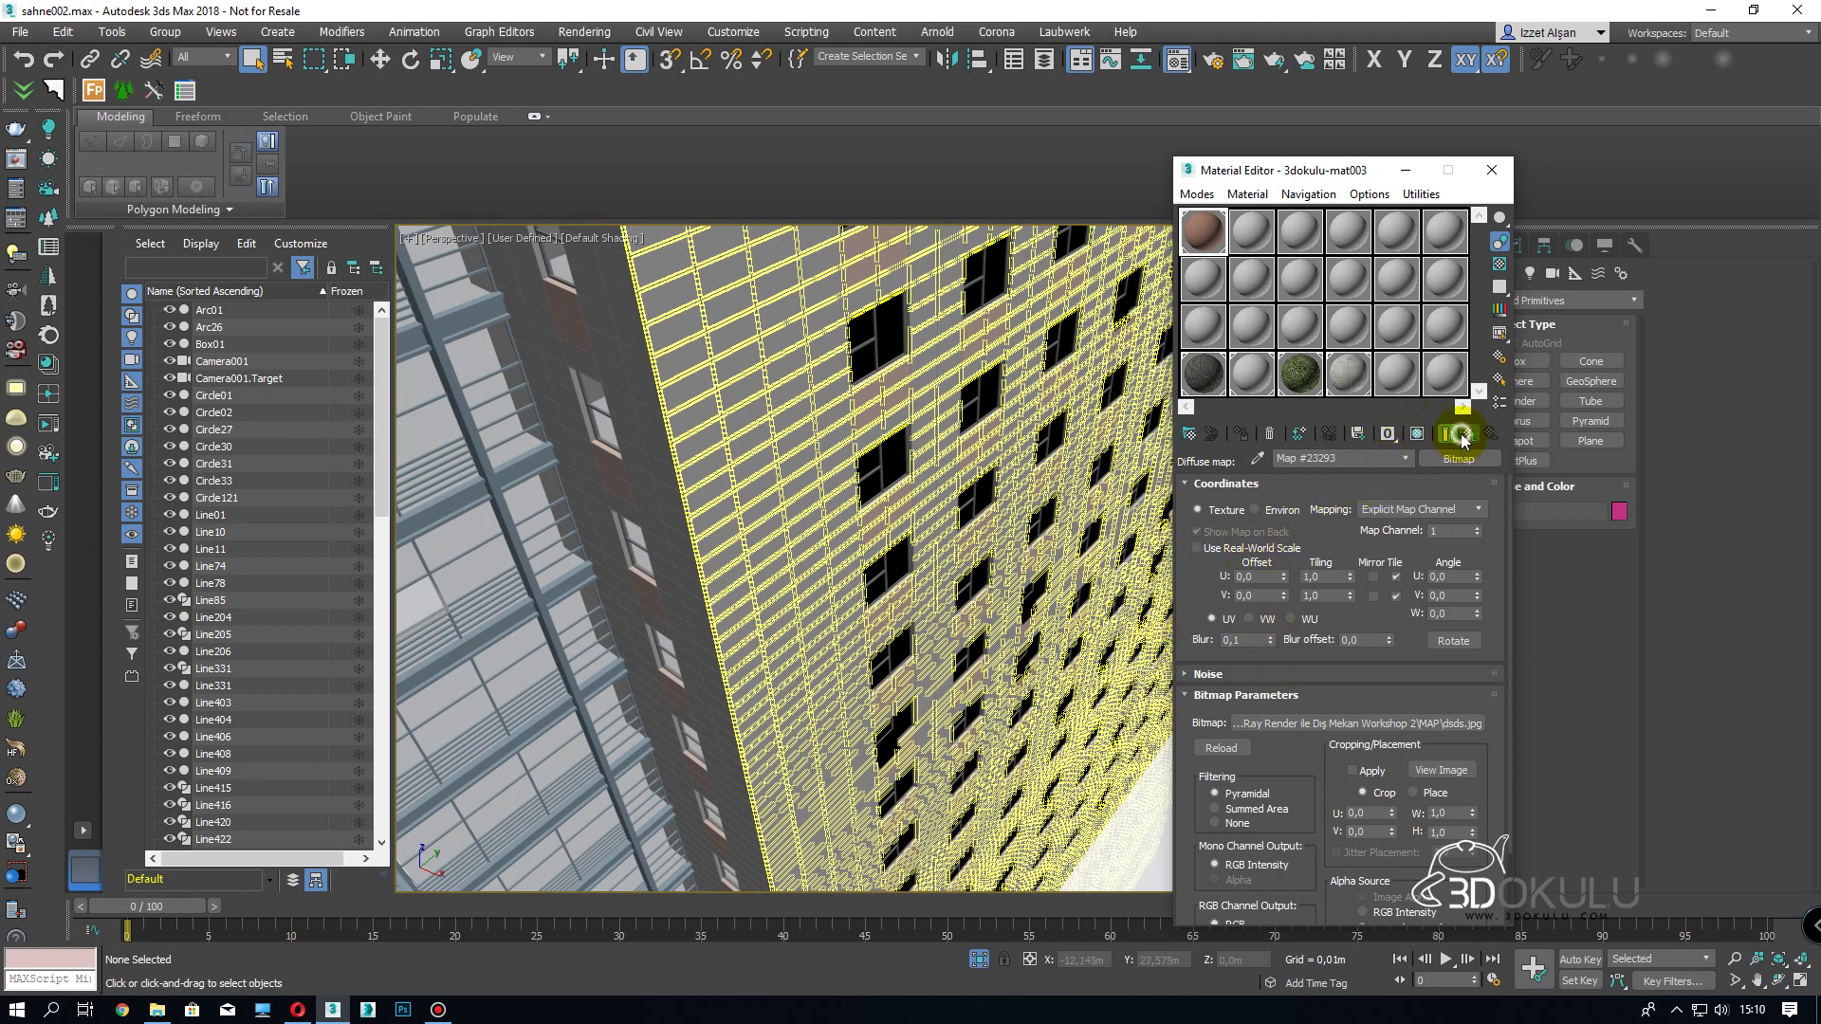
{"action": "left_click", "coordinate": [1462, 436]}
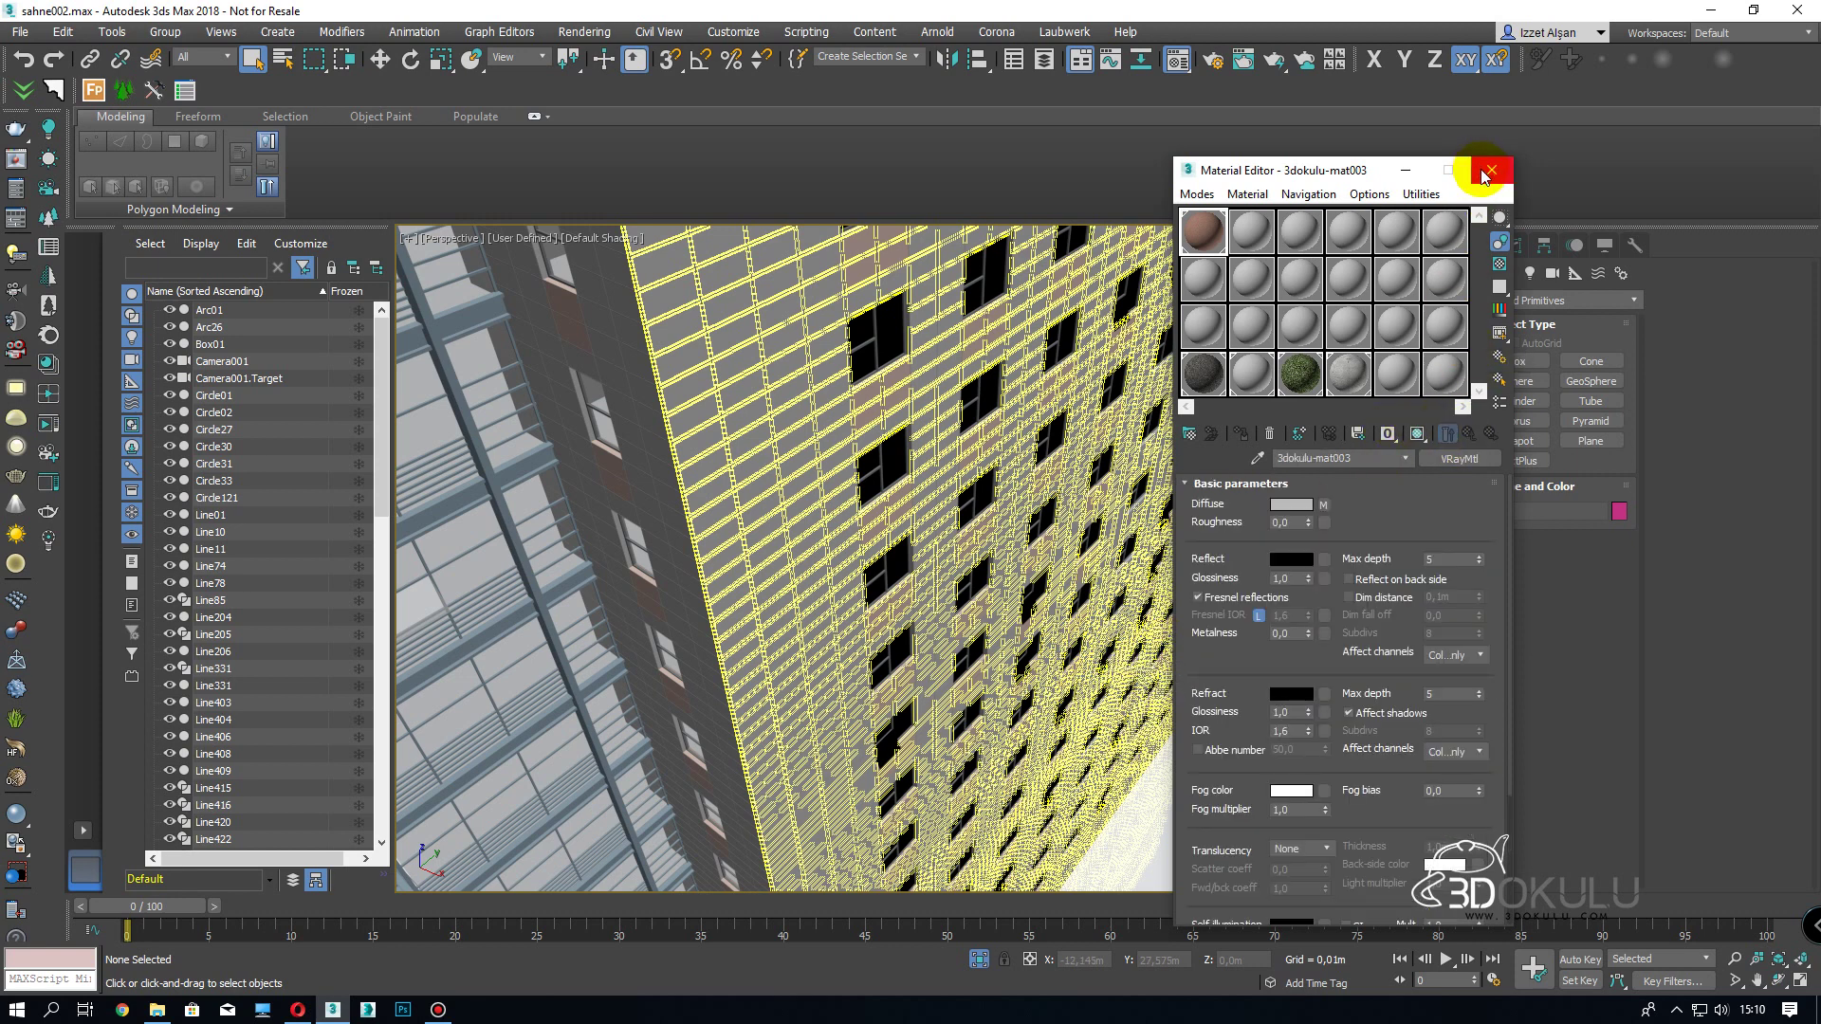
{"action": "left_click", "coordinate": [1324, 504]}
{"action": "left_click", "coordinate": [1414, 434]}
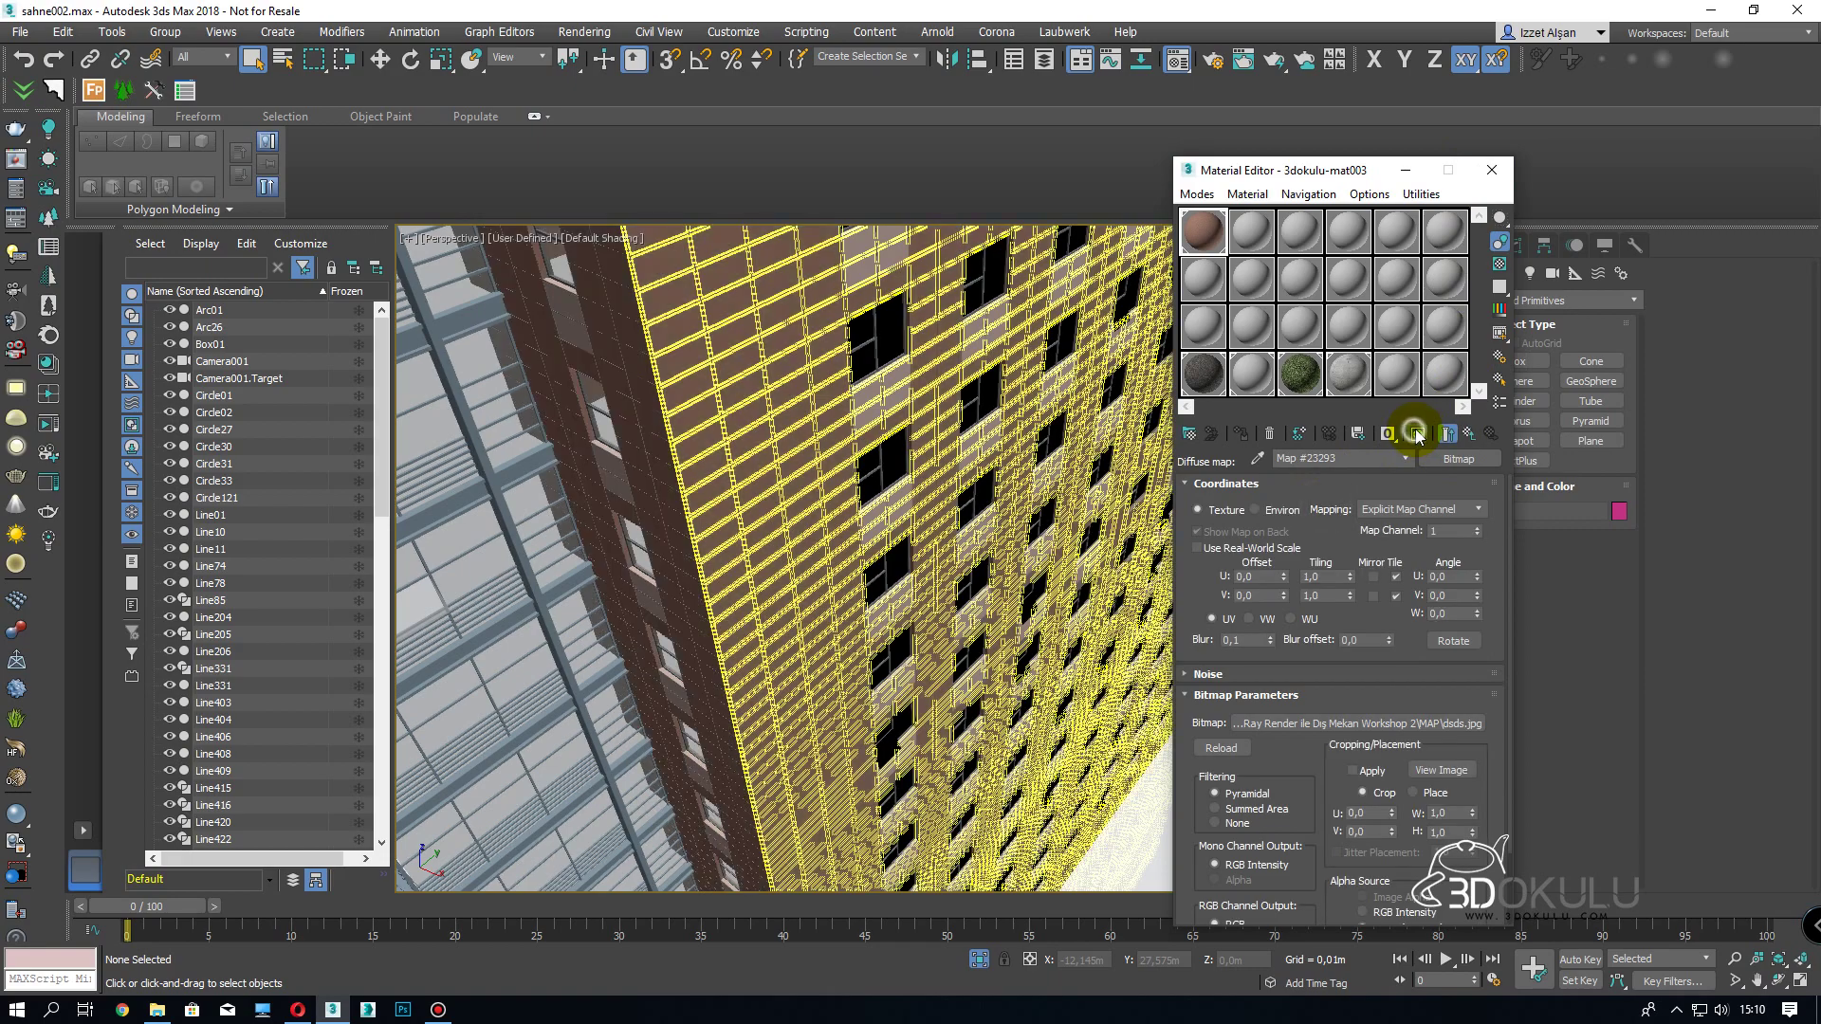
{"action": "left_click", "coordinate": [1493, 172]}
- Select the brown facade wall with the window openings and isolate it with edged faces shown
{"action": "middle_click_drag", "start_coordinate": [800, 378], "coordinate": [890, 692]}
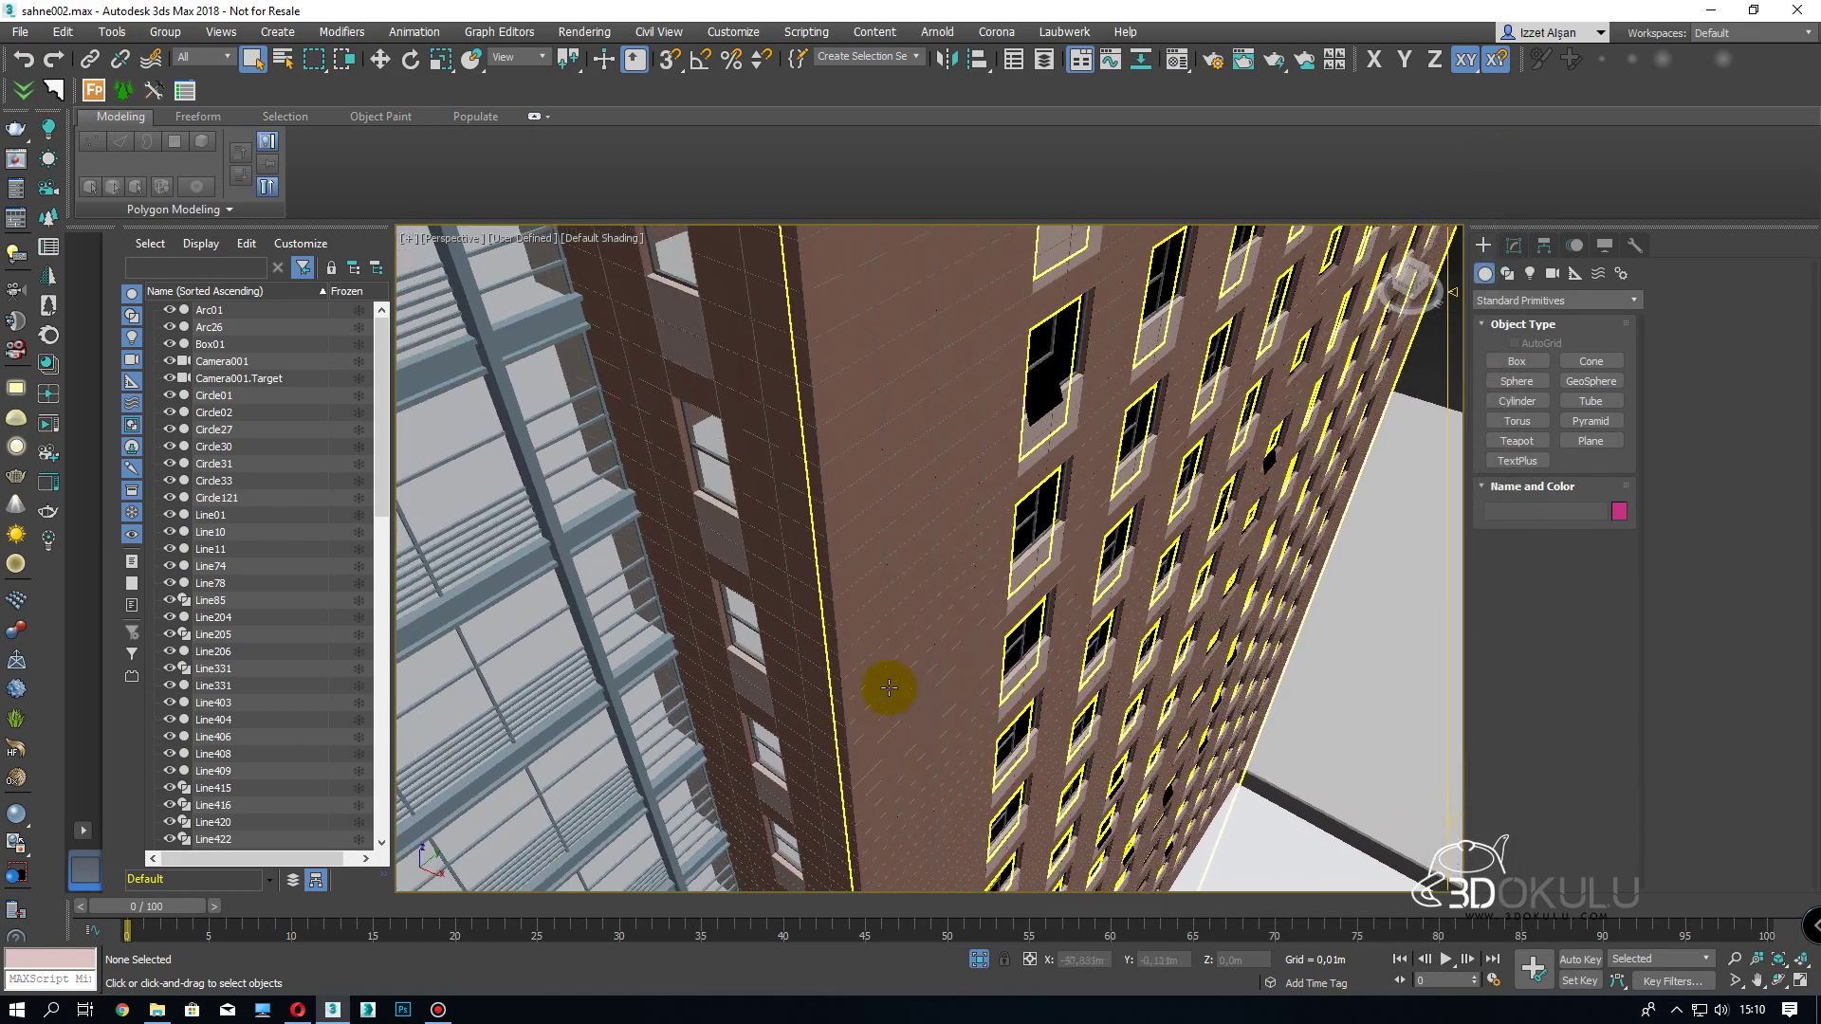
{"action": "scroll", "coordinate": [890, 692], "scroll_direction": "up", "scroll_amount": 3}
{"action": "scroll", "coordinate": [1093, 421], "scroll_direction": "up", "scroll_amount": 3}
{"action": "scroll", "coordinate": [1204, 437], "scroll_direction": "down", "scroll_amount": 4}
{"action": "middle_click_drag", "start_coordinate": [1151, 484], "coordinate": [663, 504], "text": "alt"}
{"action": "left_click", "coordinate": [683, 491]}
{"action": "scroll", "coordinate": [683, 491], "scroll_direction": "up", "scroll_amount": 2}
{"action": "key", "text": "F4"}
{"action": "scroll", "coordinate": [683, 492], "scroll_direction": "up", "scroll_amount": 5}
{"action": "scroll", "coordinate": [697, 490], "scroll_direction": "down", "scroll_amount": 5}
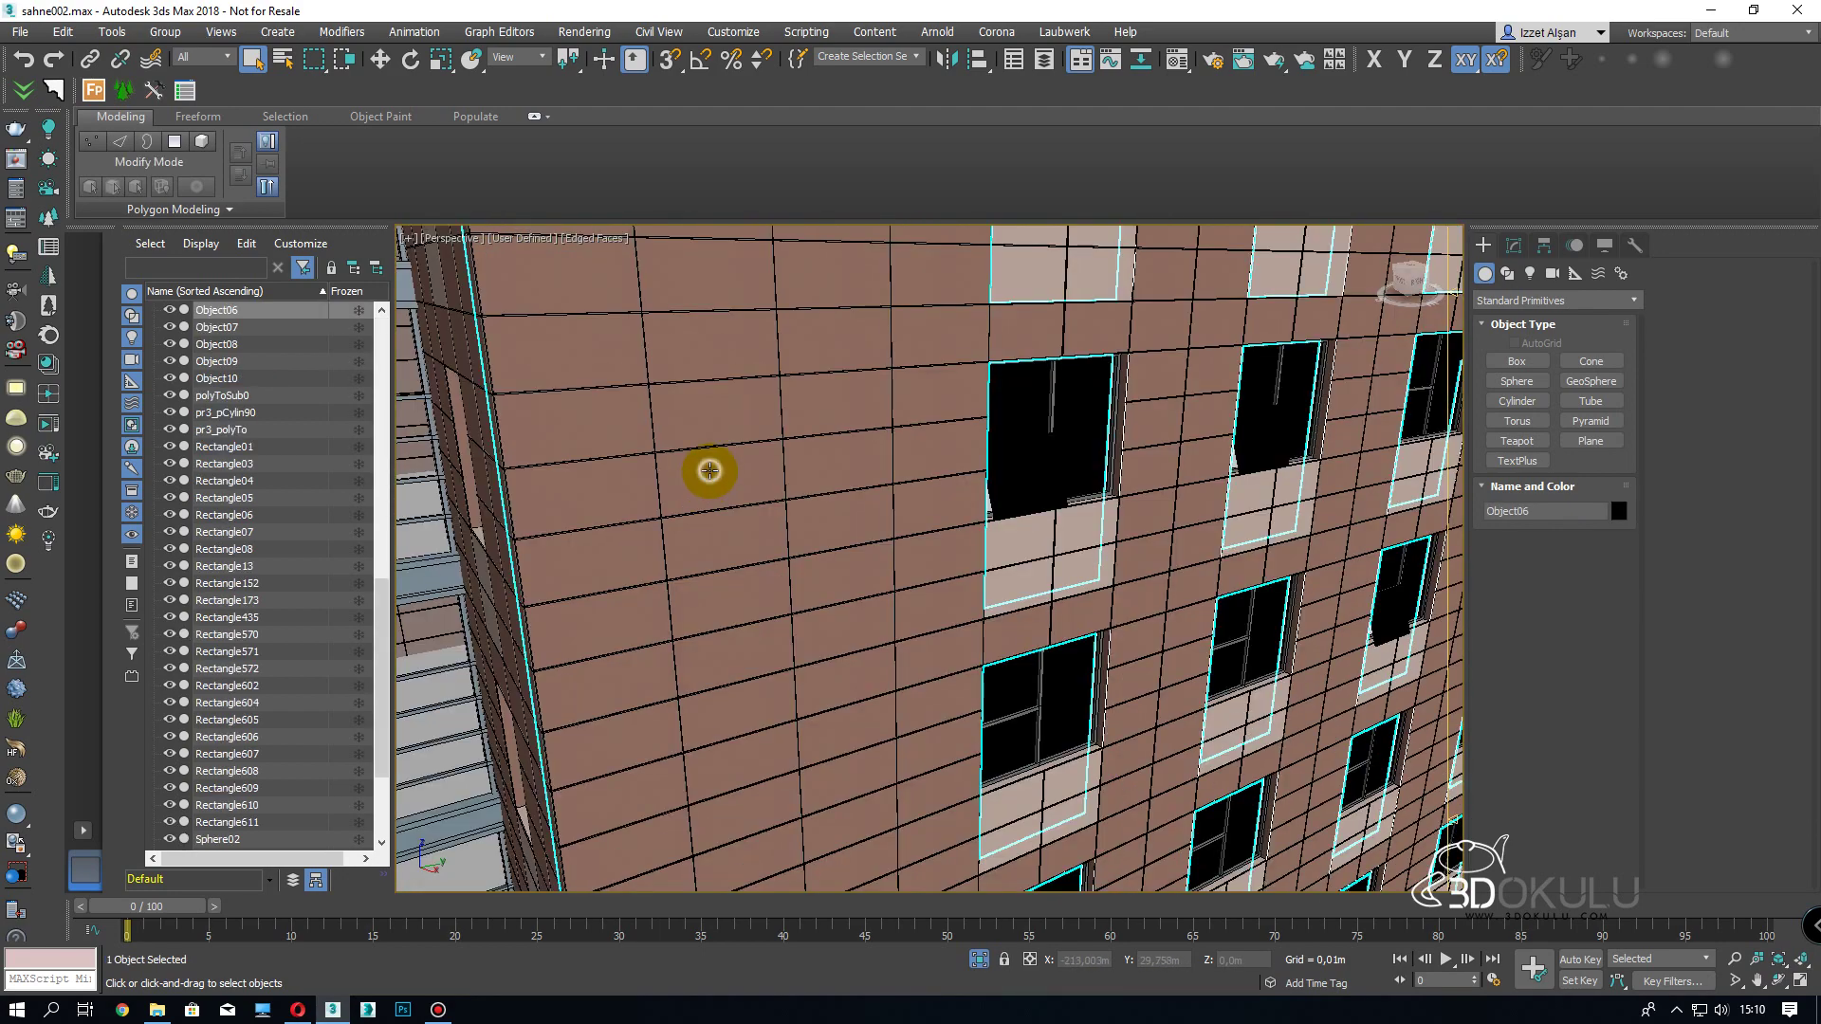
{"action": "left_click", "coordinate": [1514, 245]}
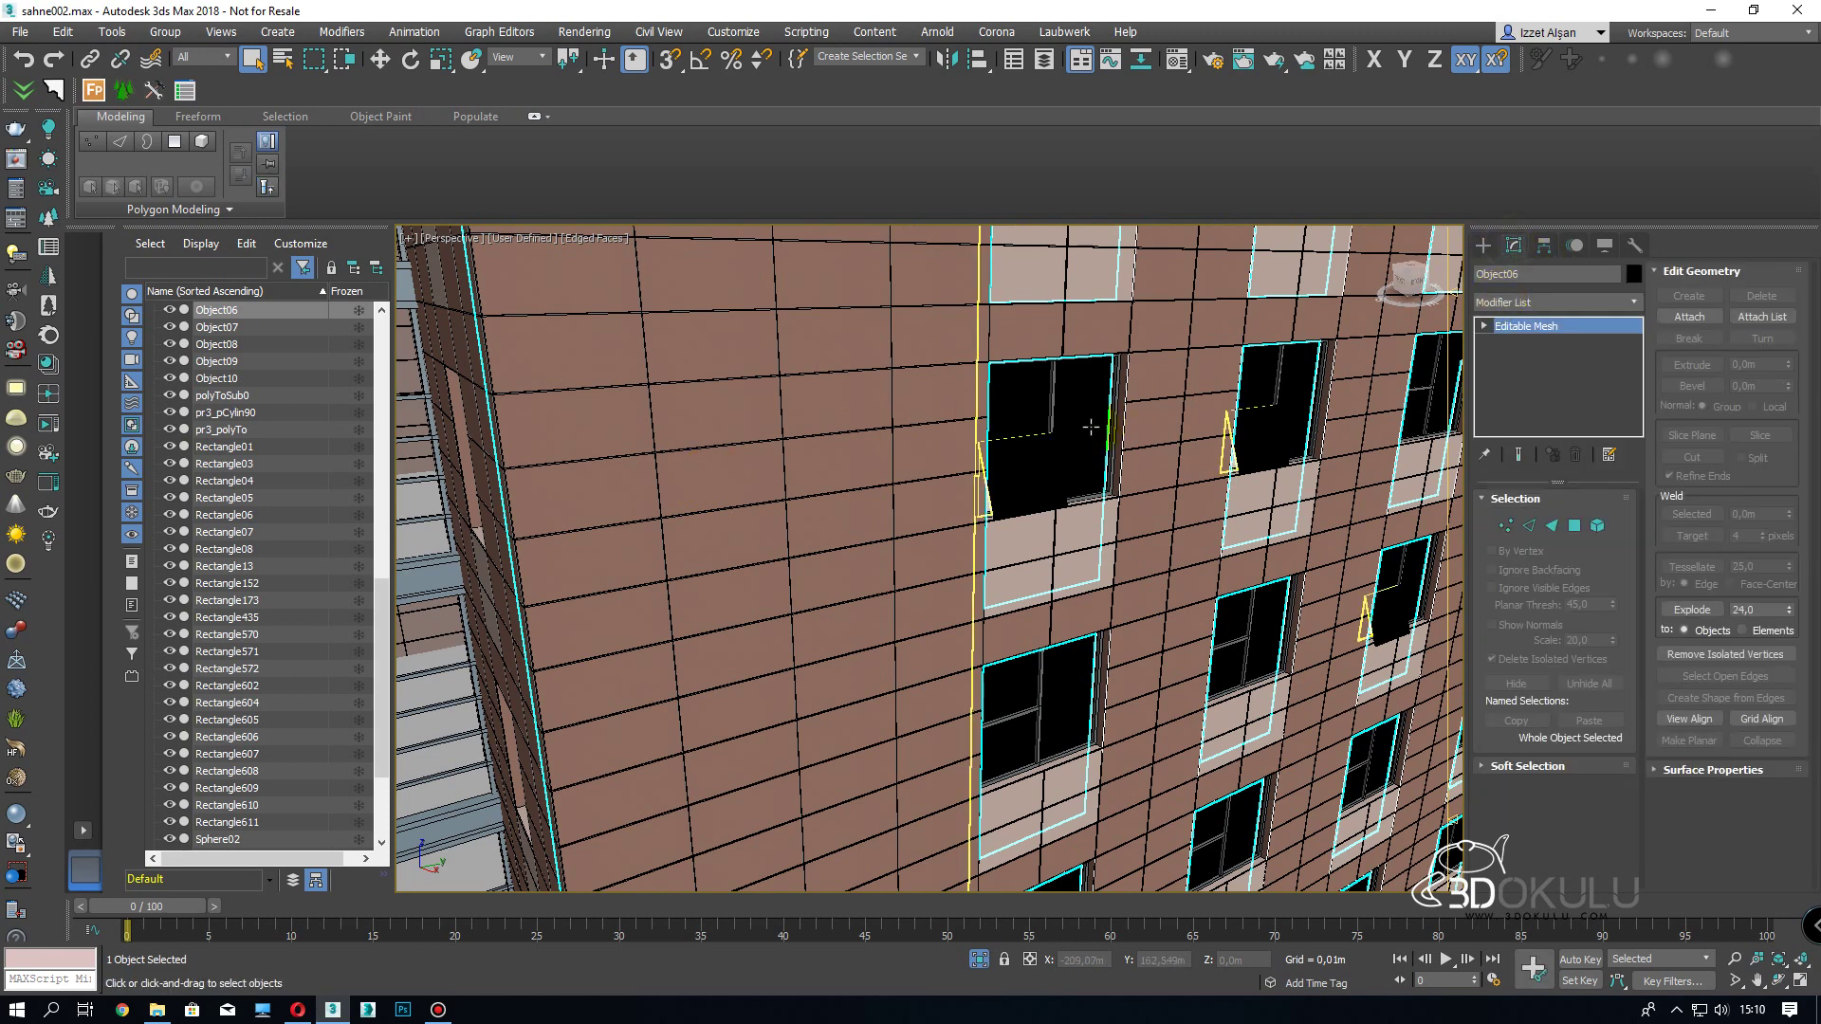
{"action": "key", "text": "z"}
{"action": "key", "text": "alt+q"}
- Hide the edged faces and test-render the lower part of the isolated wall to check its texture
{"action": "left_click", "coordinate": [1541, 301]}
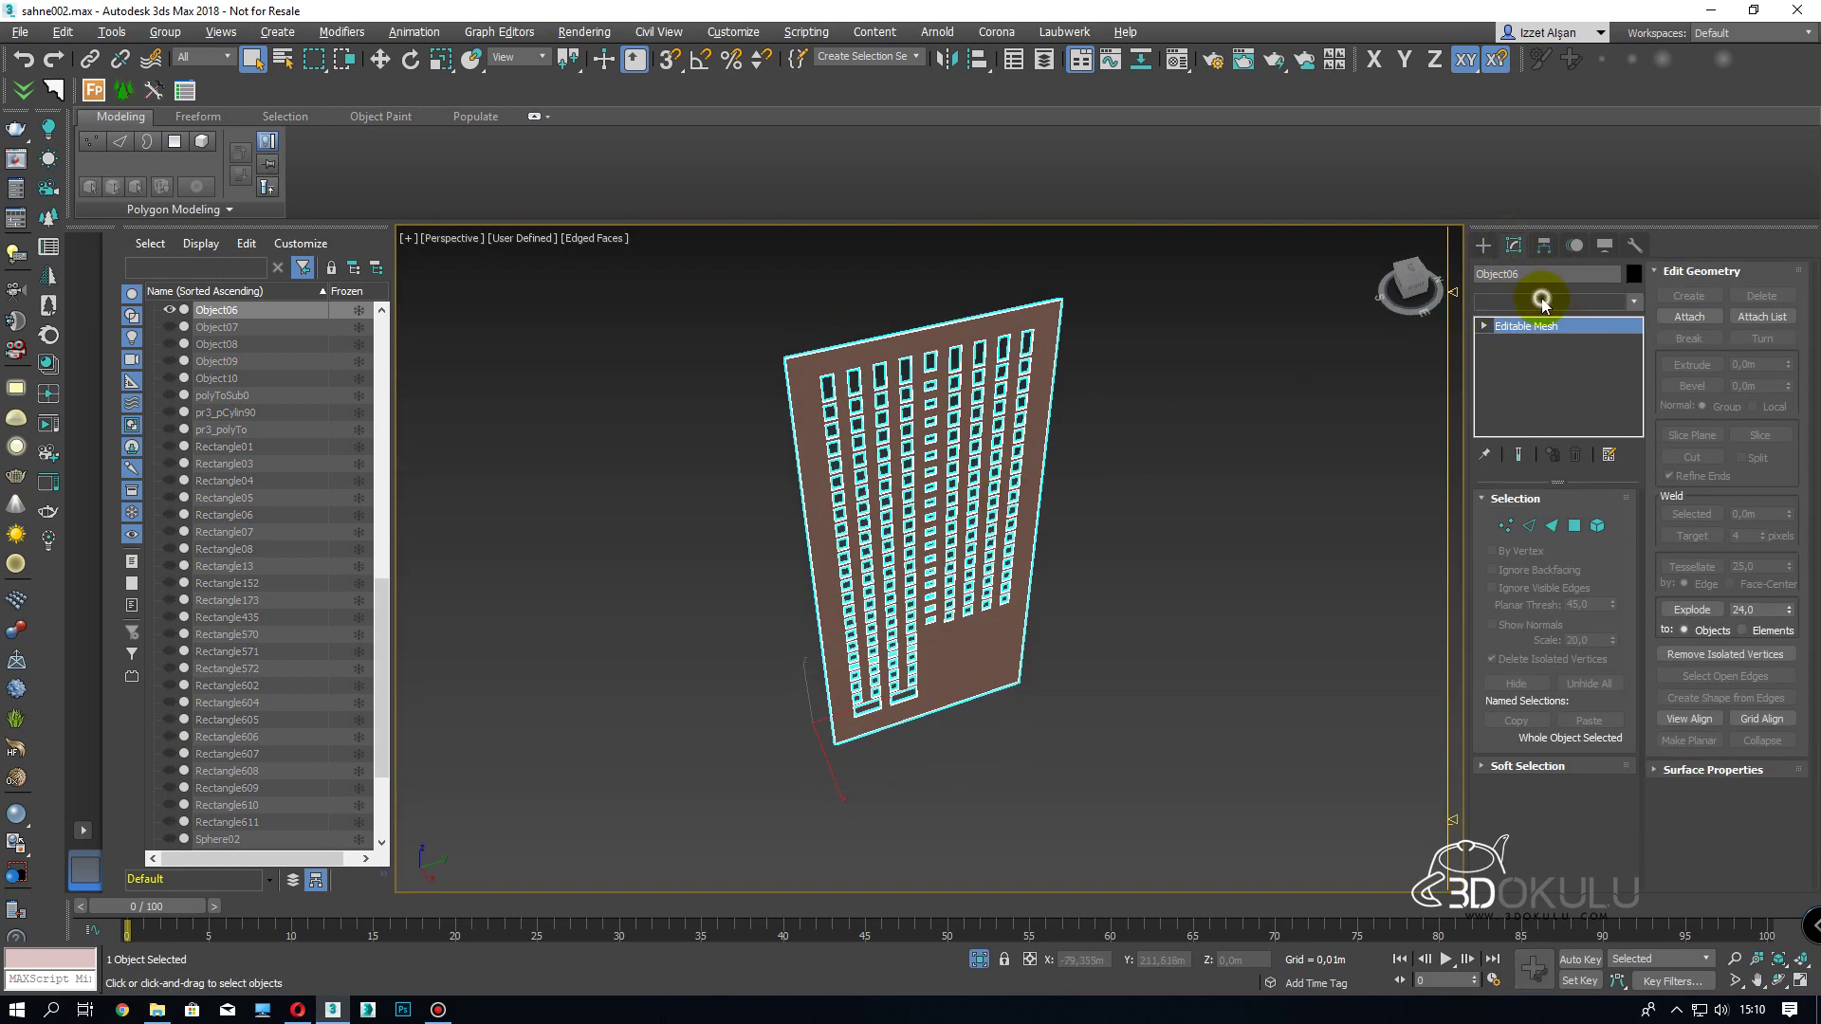
{"action": "left_click", "coordinate": [1280, 361]}
{"action": "scroll", "coordinate": [1008, 557], "scroll_direction": "up", "scroll_amount": 8}
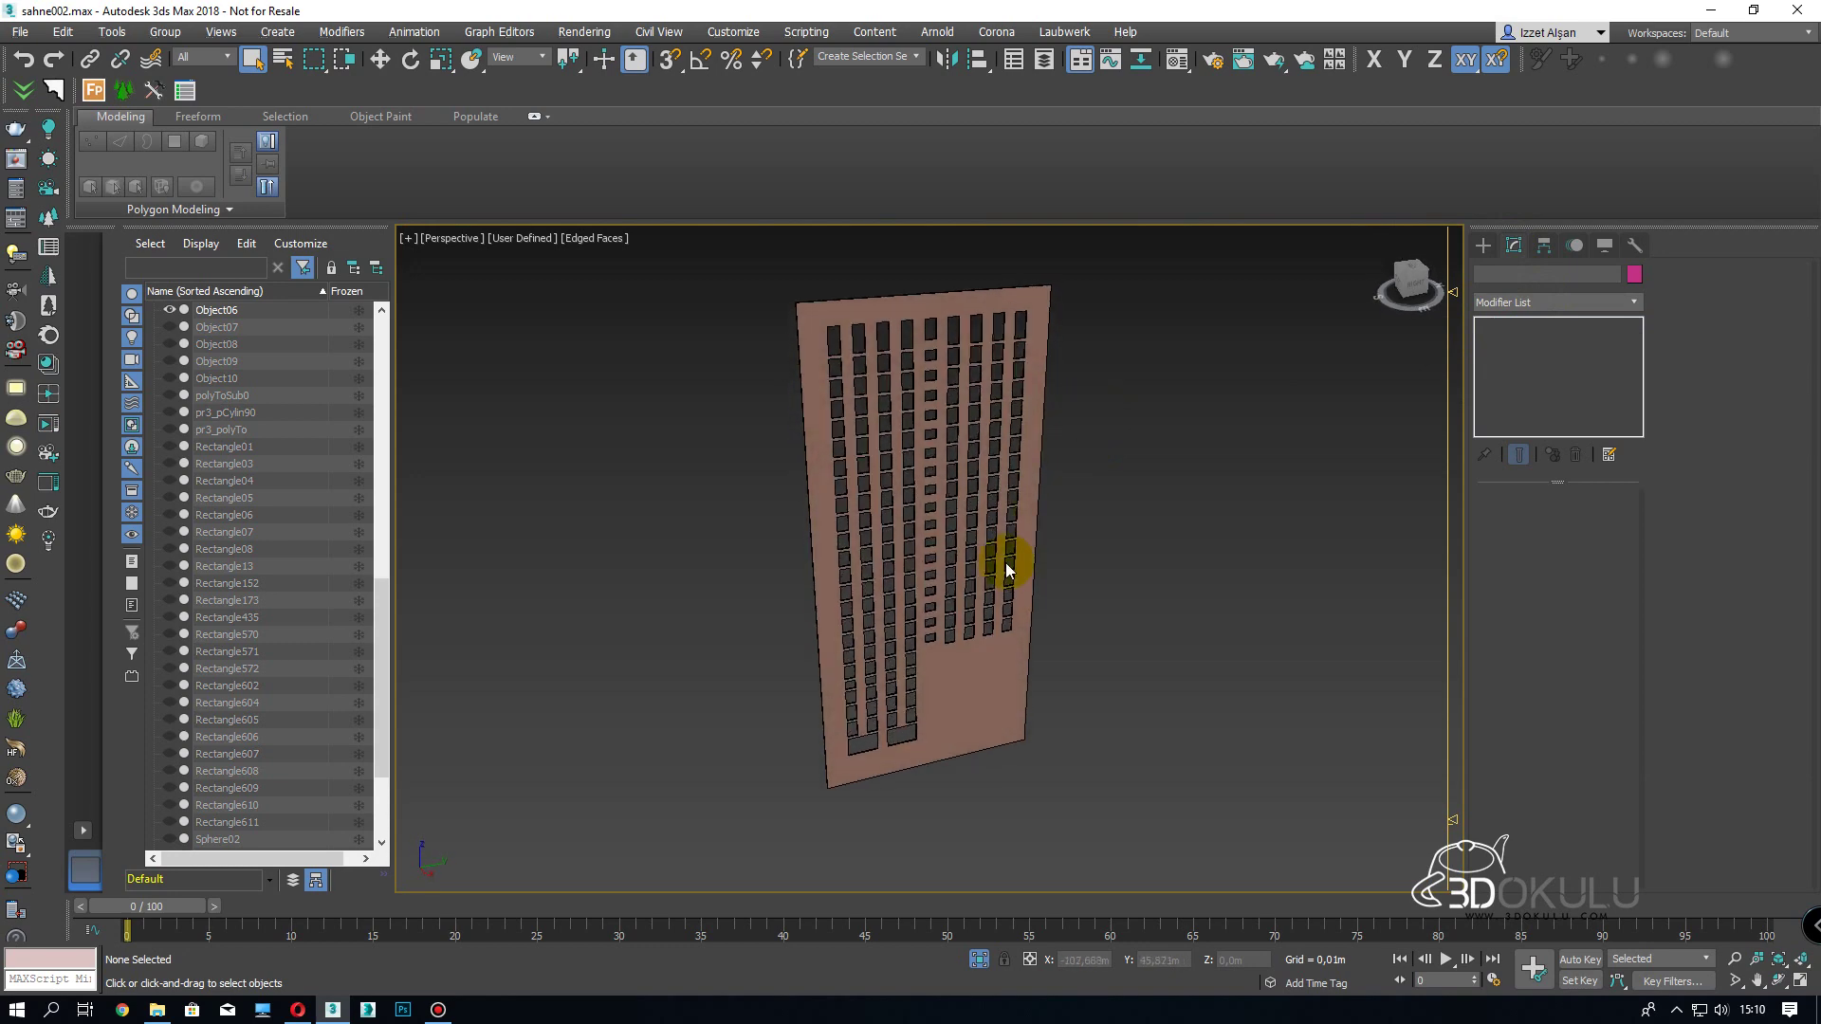
{"action": "scroll", "coordinate": [946, 663], "scroll_direction": "up", "scroll_amount": 6}
{"action": "key", "text": "F4"}
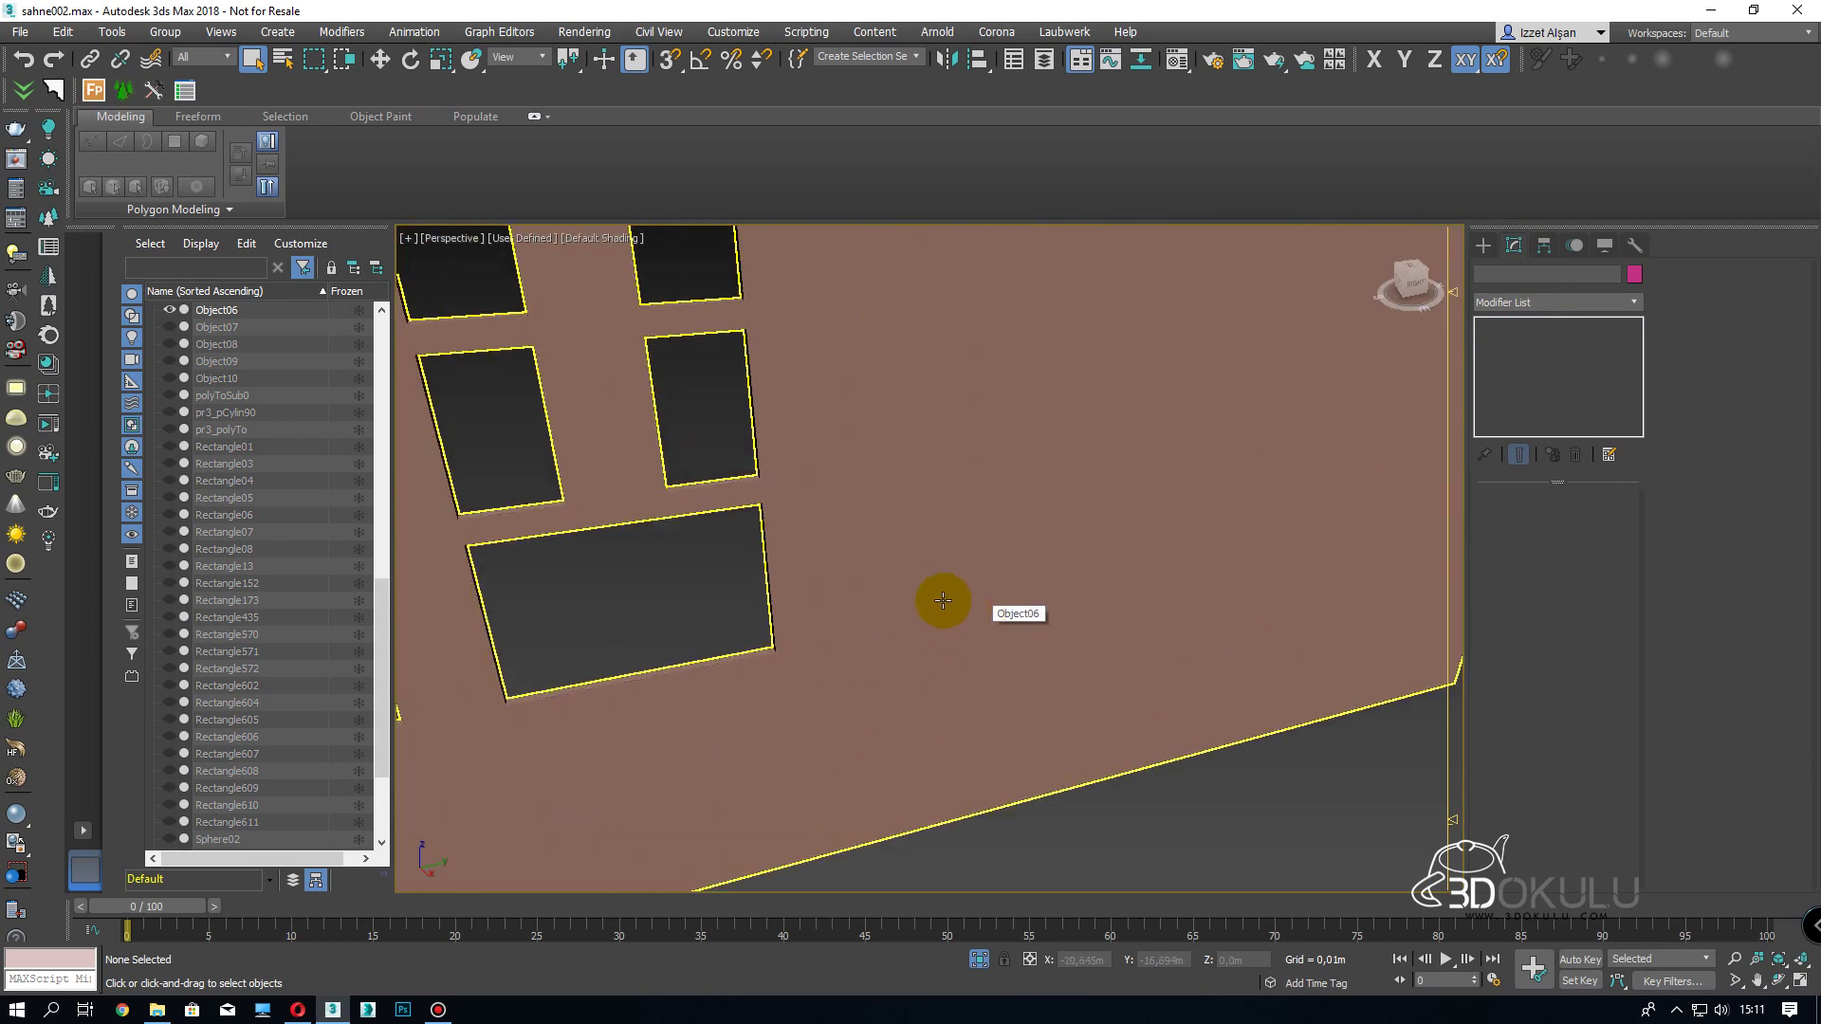
{"action": "scroll", "coordinate": [943, 601], "scroll_direction": "up", "scroll_amount": 3}
{"action": "scroll", "coordinate": [1148, 431], "scroll_direction": "down", "scroll_amount": 3}
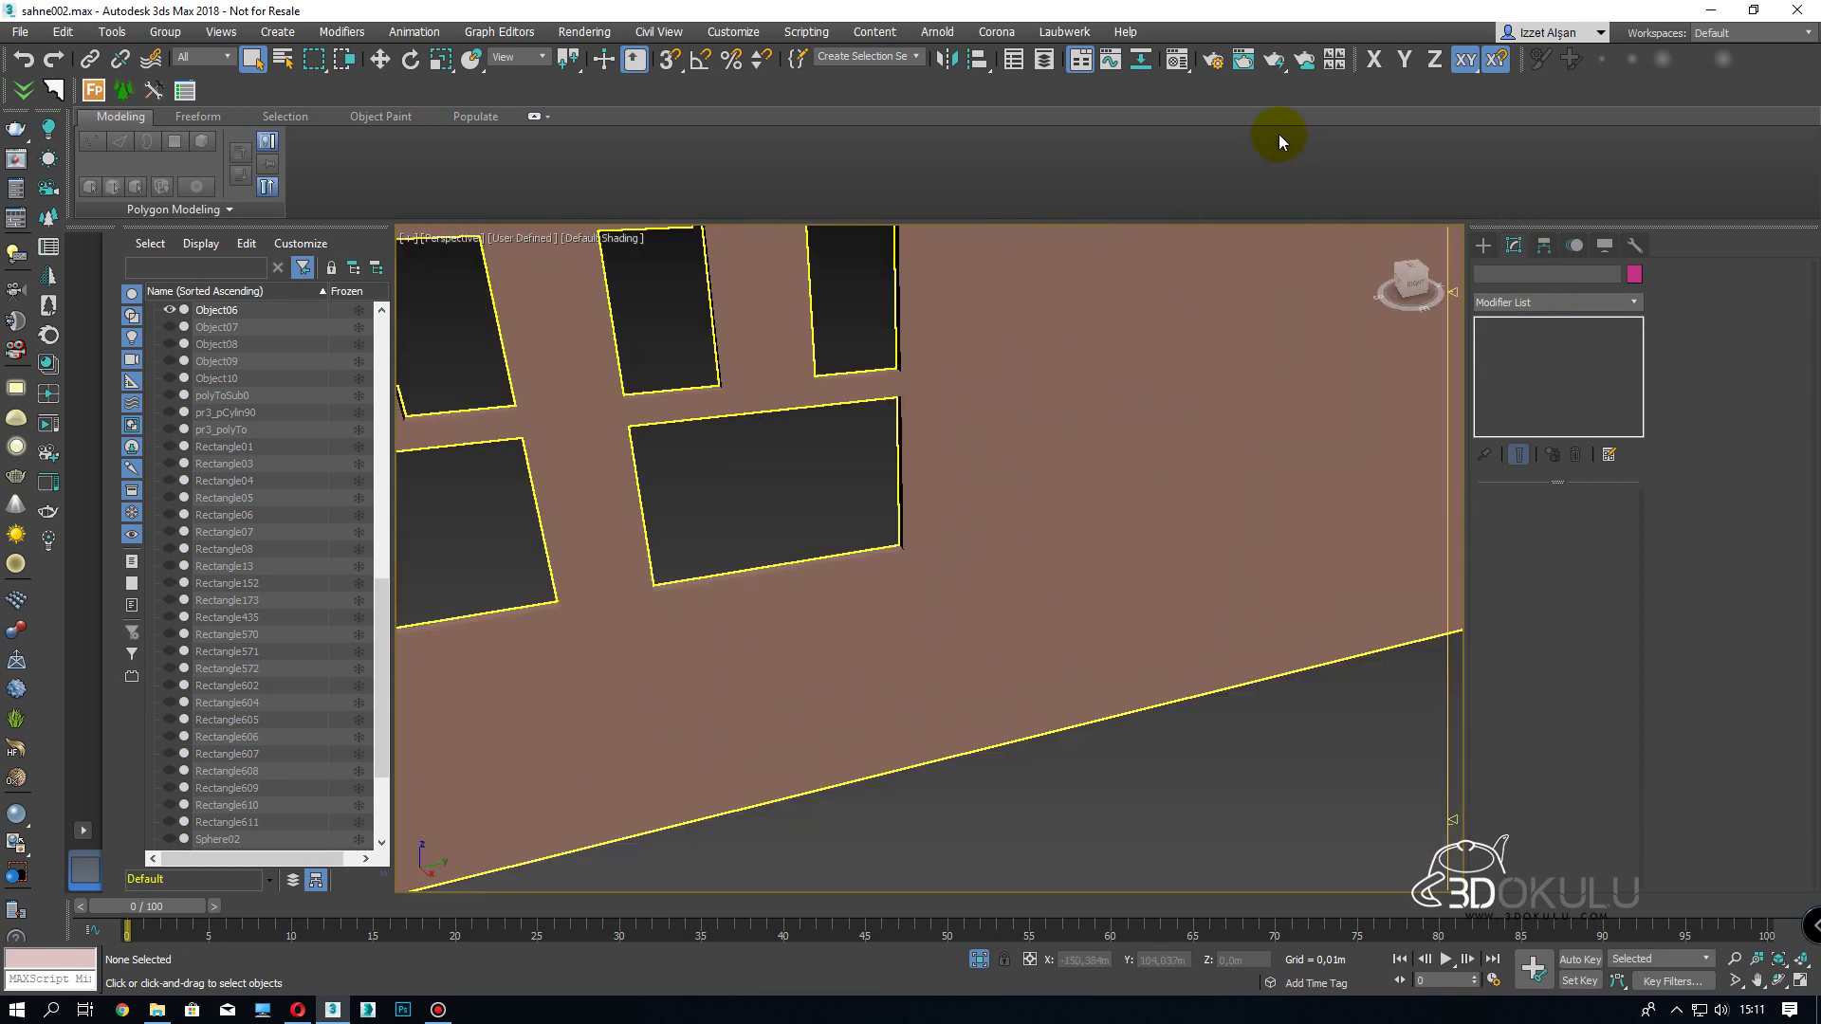
{"action": "left_click", "coordinate": [1276, 68]}
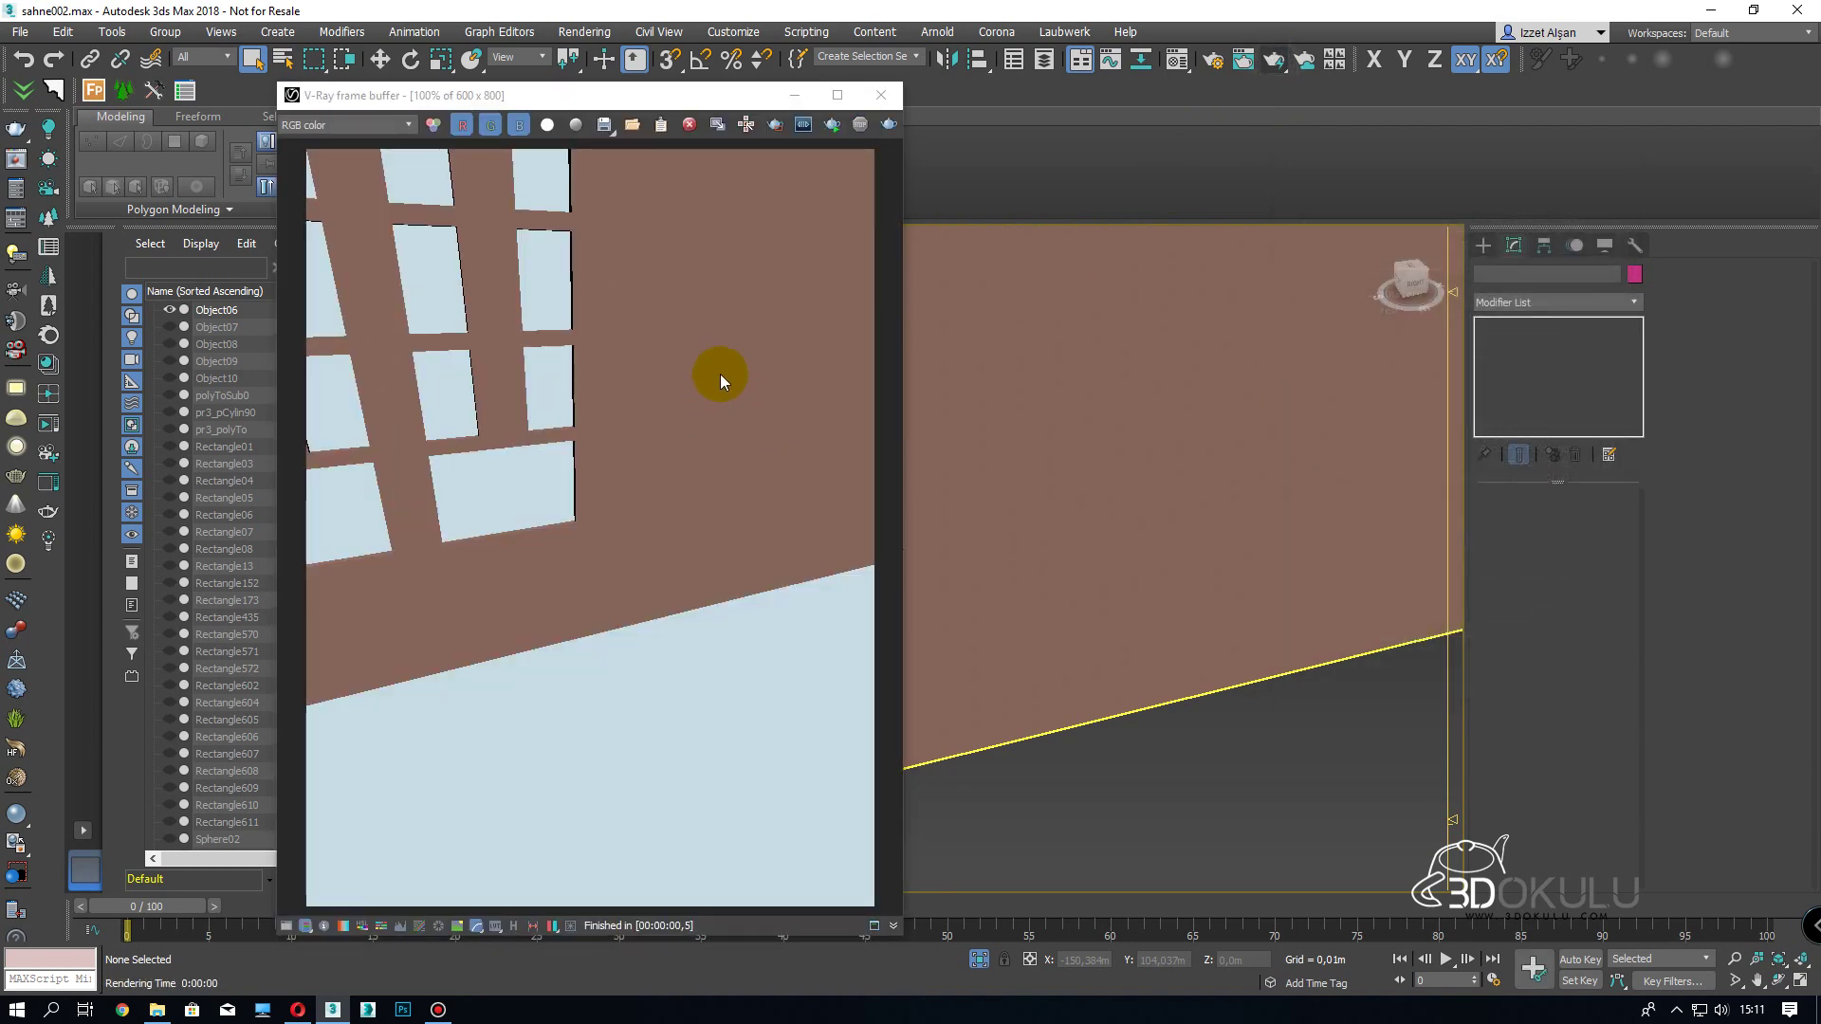
{"action": "left_click", "coordinate": [881, 94]}
- Convert the isolated facade wall to an Editable Poly
{"action": "left_click", "coordinate": [1111, 449]}
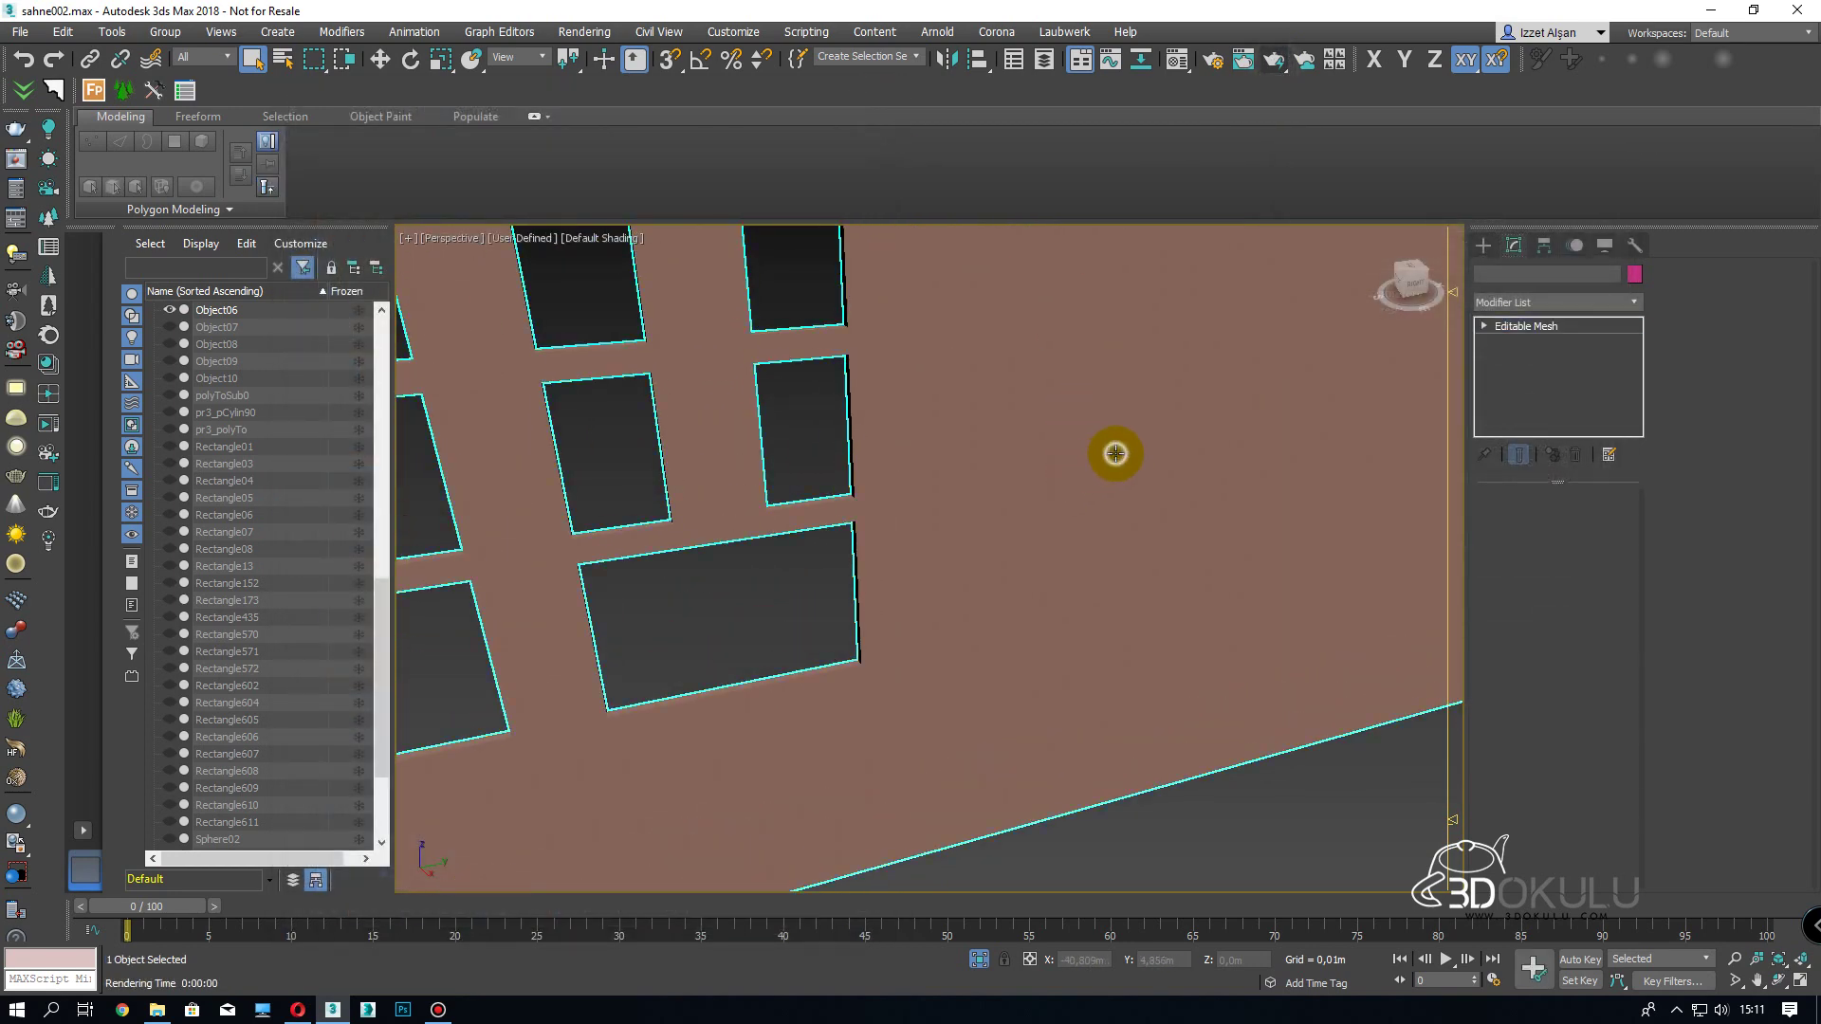
{"action": "right_click", "coordinate": [1110, 447]}
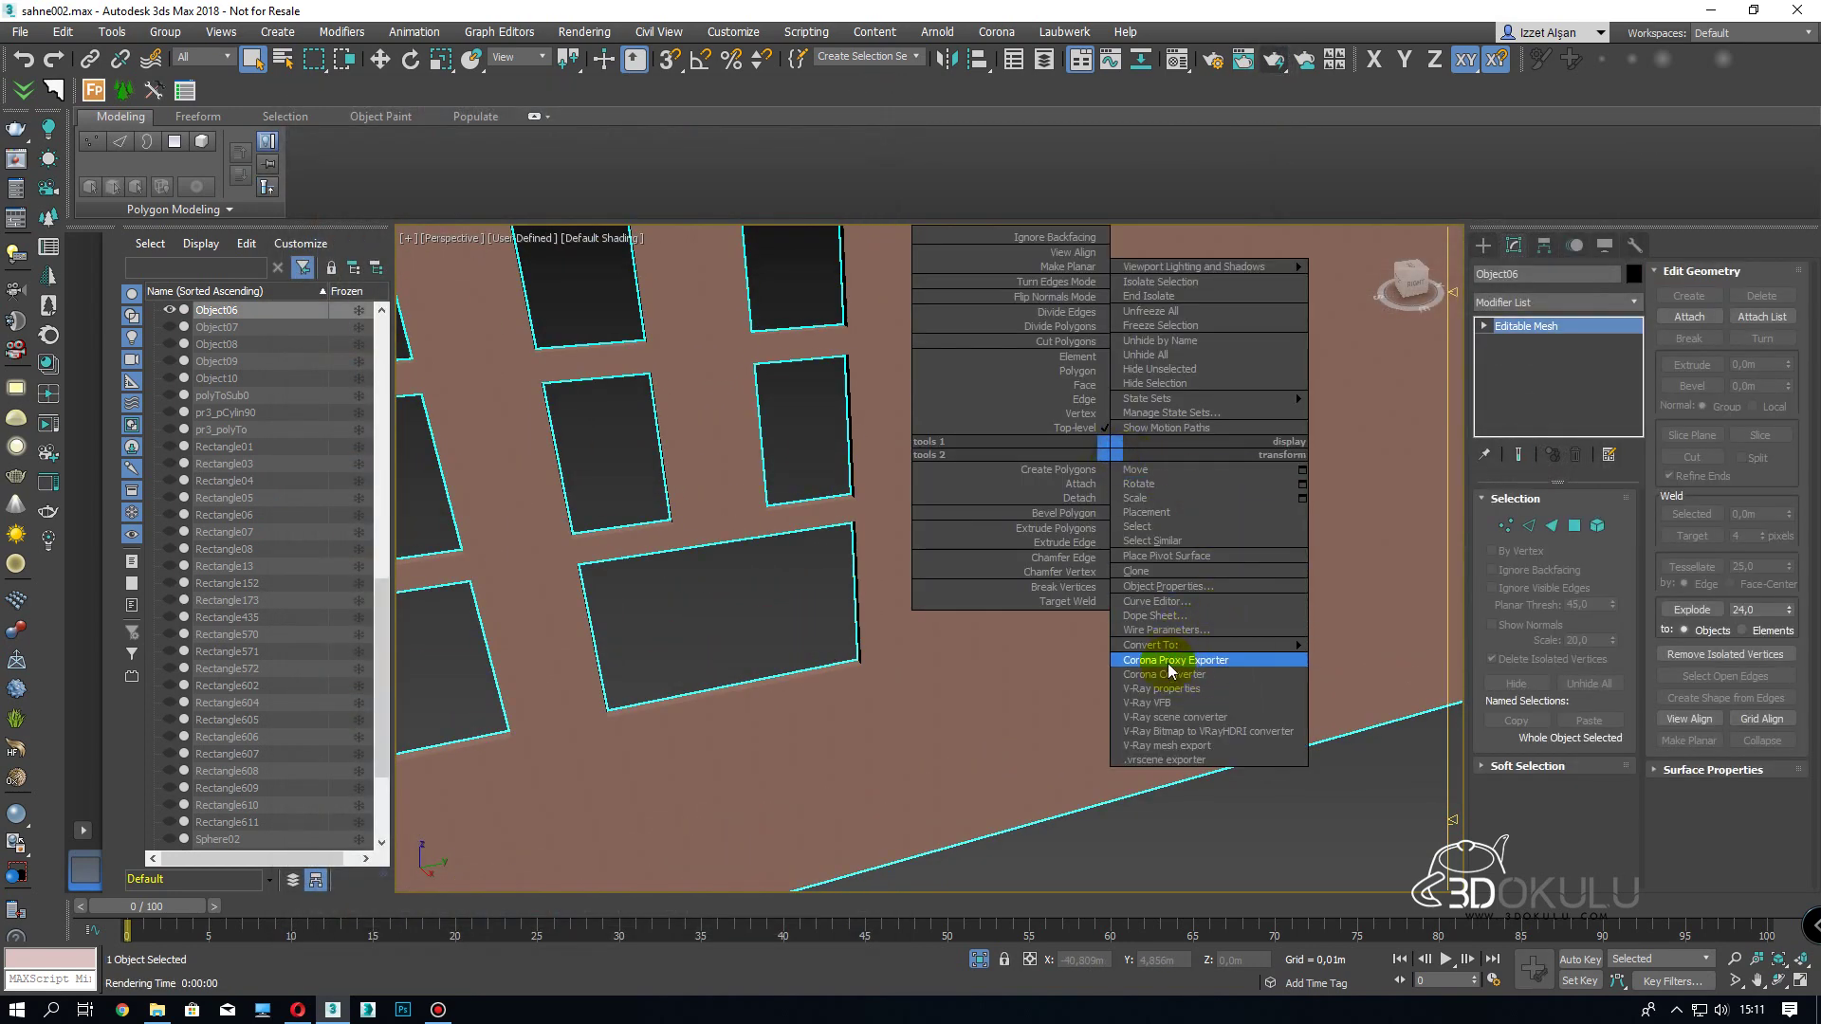
{"action": "left_click", "coordinate": [1347, 654]}
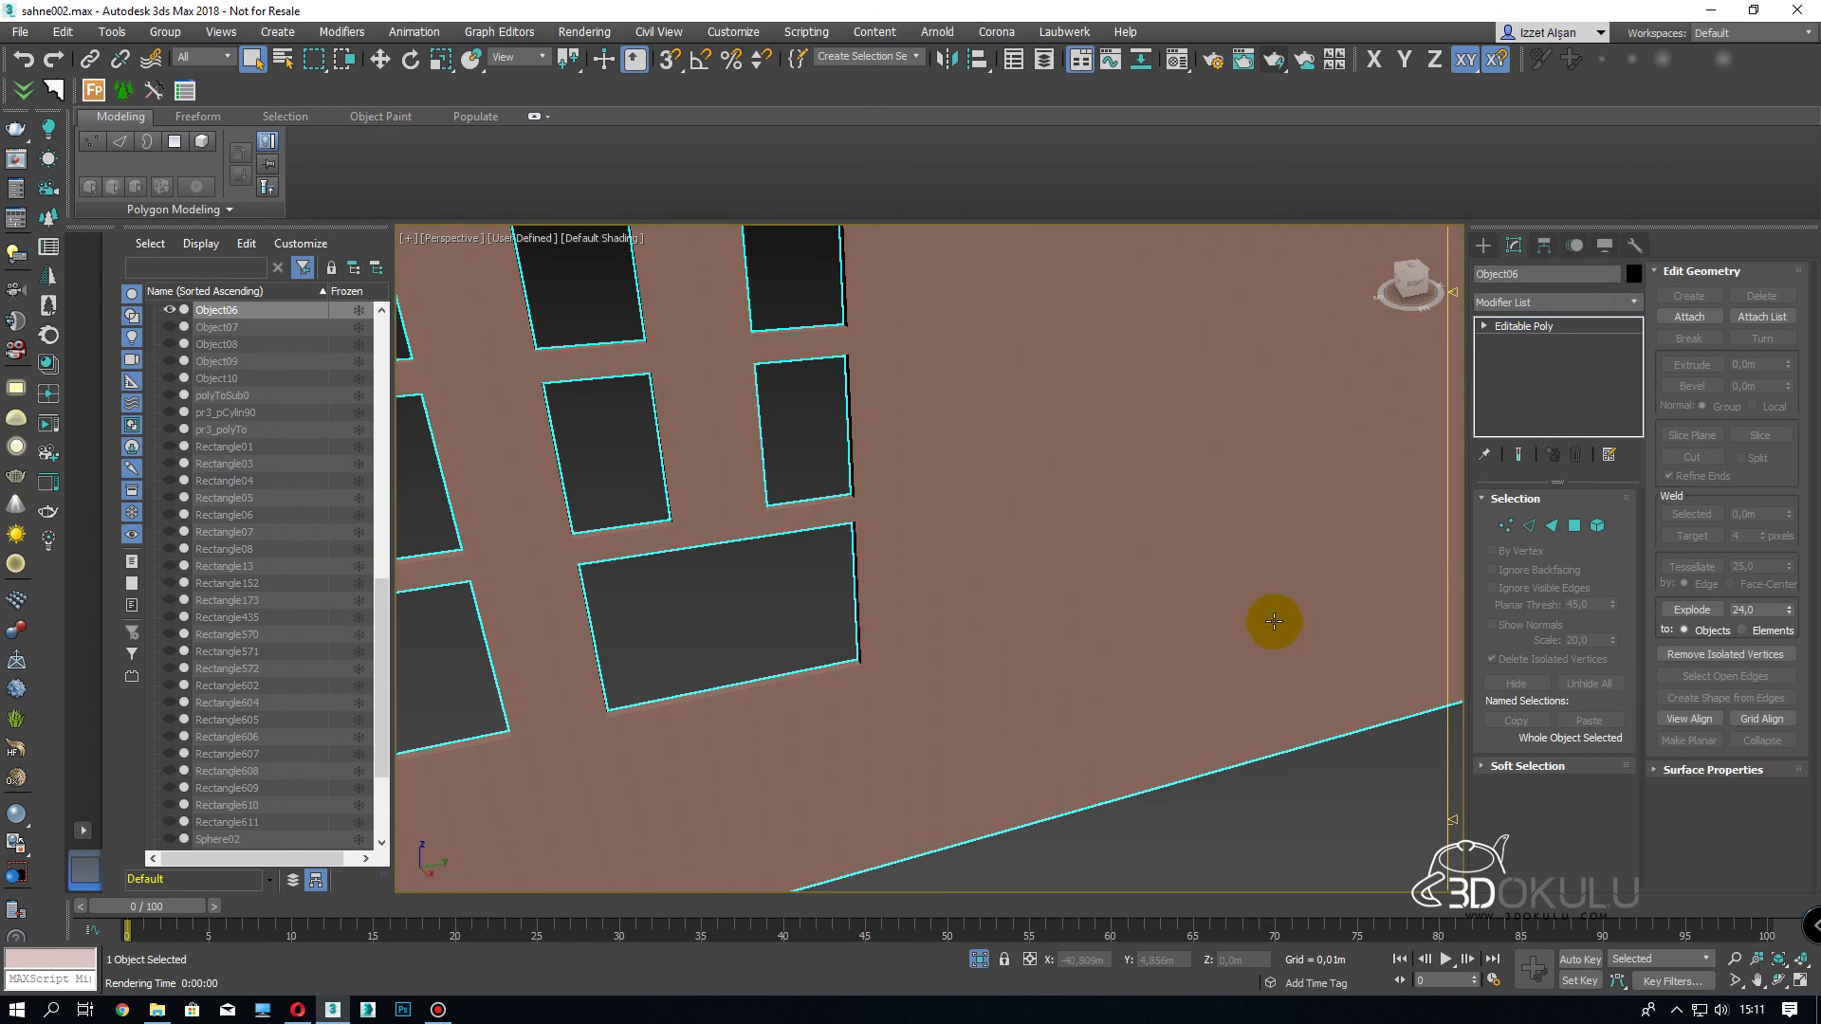
- Add a UVW Map modifier with Box mapping to the isolated facade wall
{"action": "scroll", "coordinate": [1273, 647], "scroll_direction": "down", "scroll_amount": 3}
{"action": "scroll", "coordinate": [1323, 601], "scroll_direction": "down", "scroll_amount": 5}
{"action": "middle_click_drag", "start_coordinate": [1299, 600], "coordinate": [1011, 773]}
{"action": "left_click", "coordinate": [1250, 596]}
{"action": "left_click", "coordinate": [1096, 597]}
{"action": "key", "text": "w"}
{"action": "left_click", "coordinate": [1579, 302]}
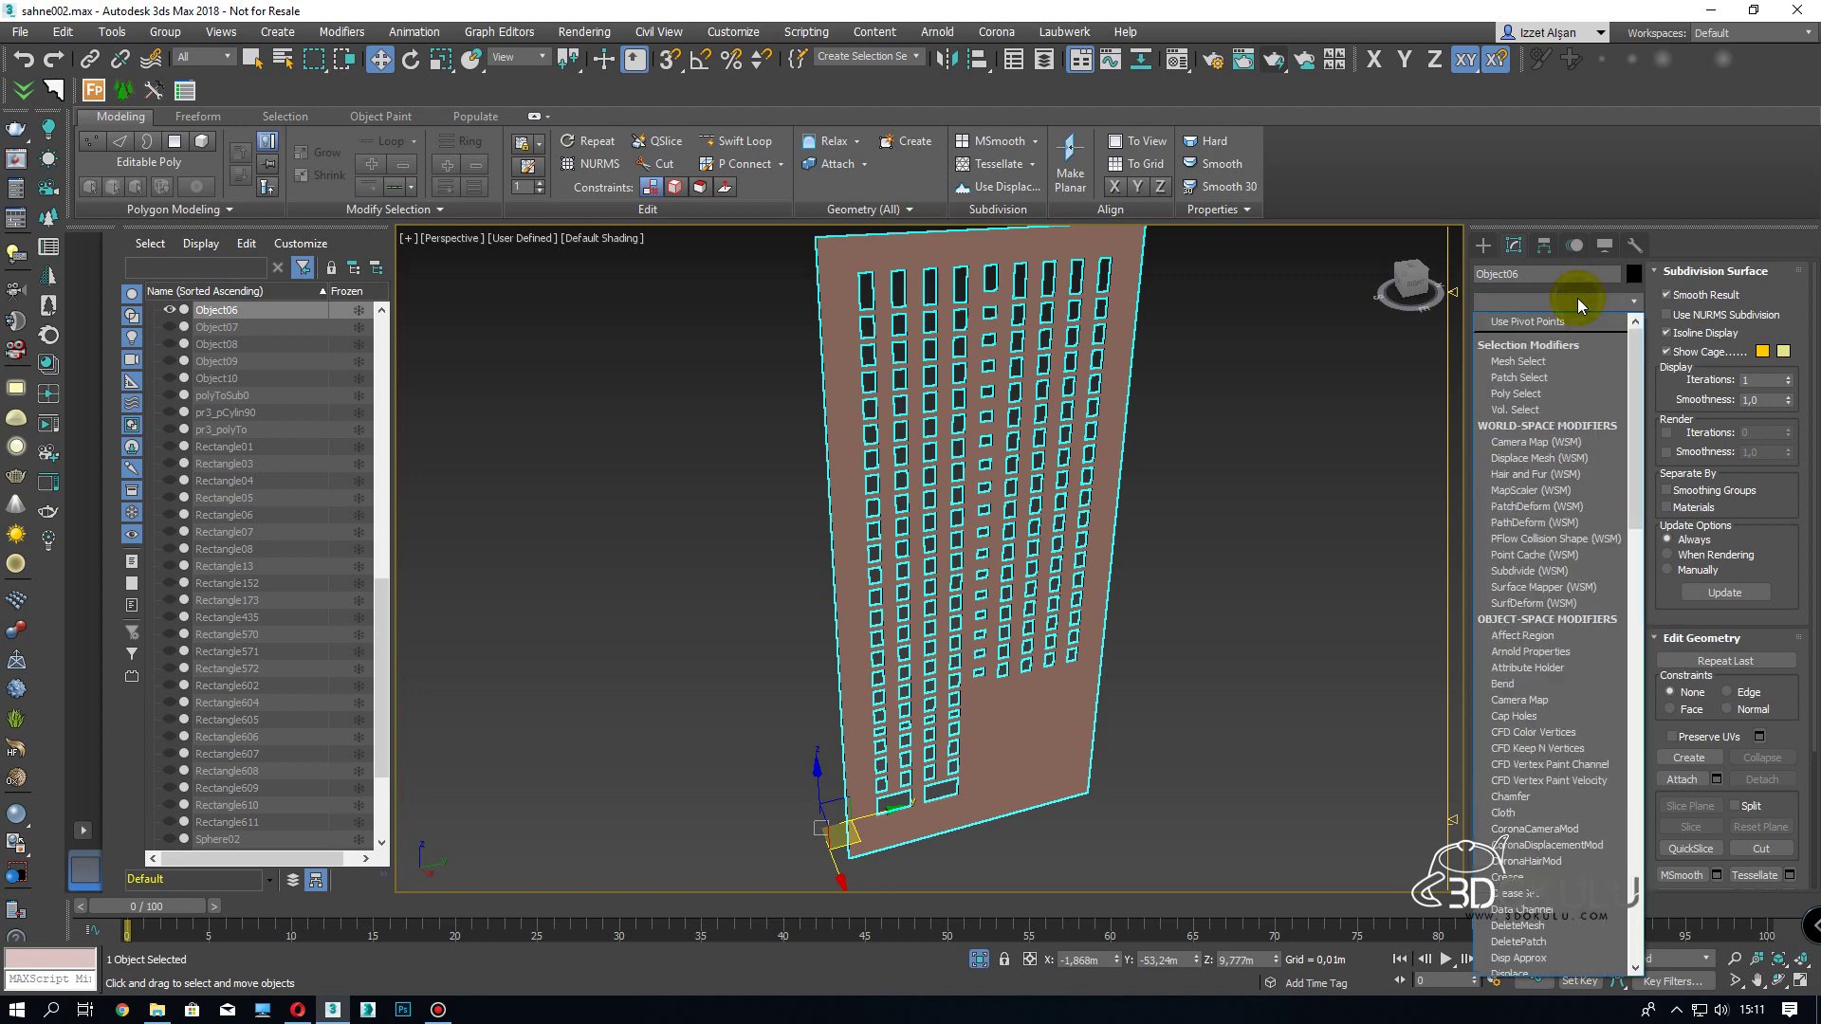
{"action": "key", "text": "u"}
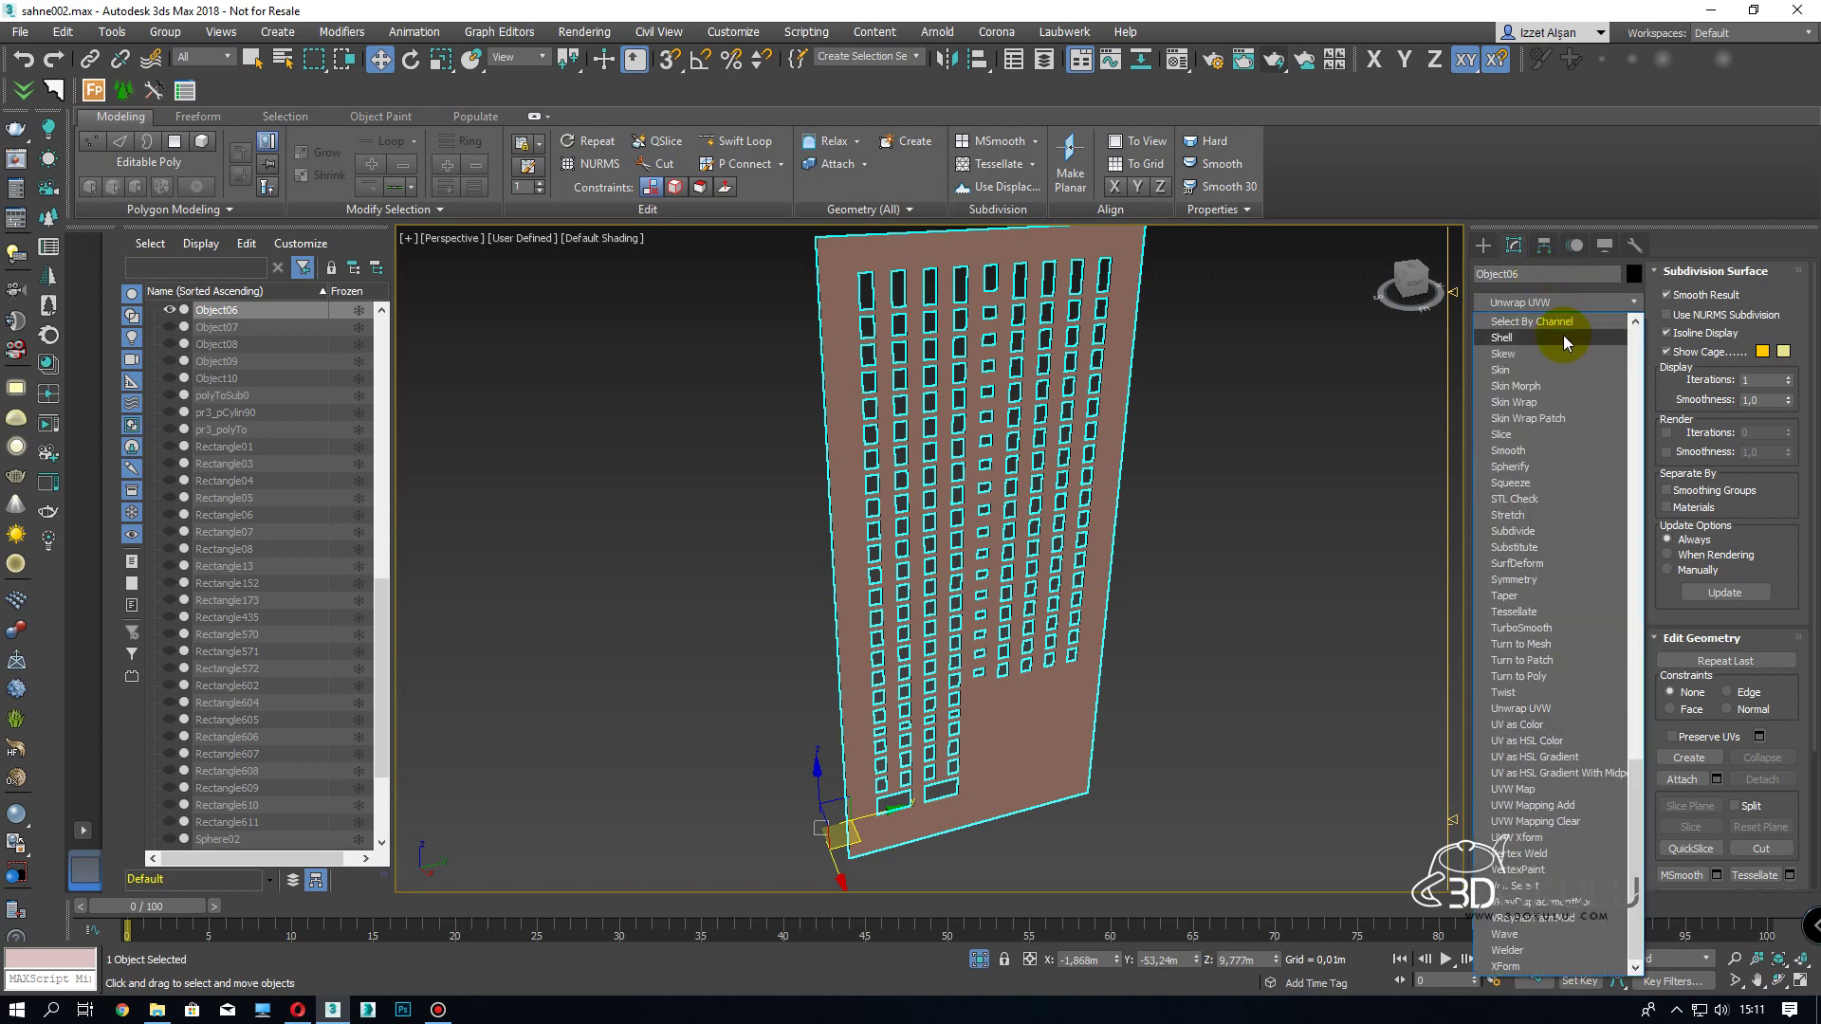
{"action": "left_click", "coordinate": [1514, 789]}
{"action": "left_click", "coordinate": [1537, 607]}
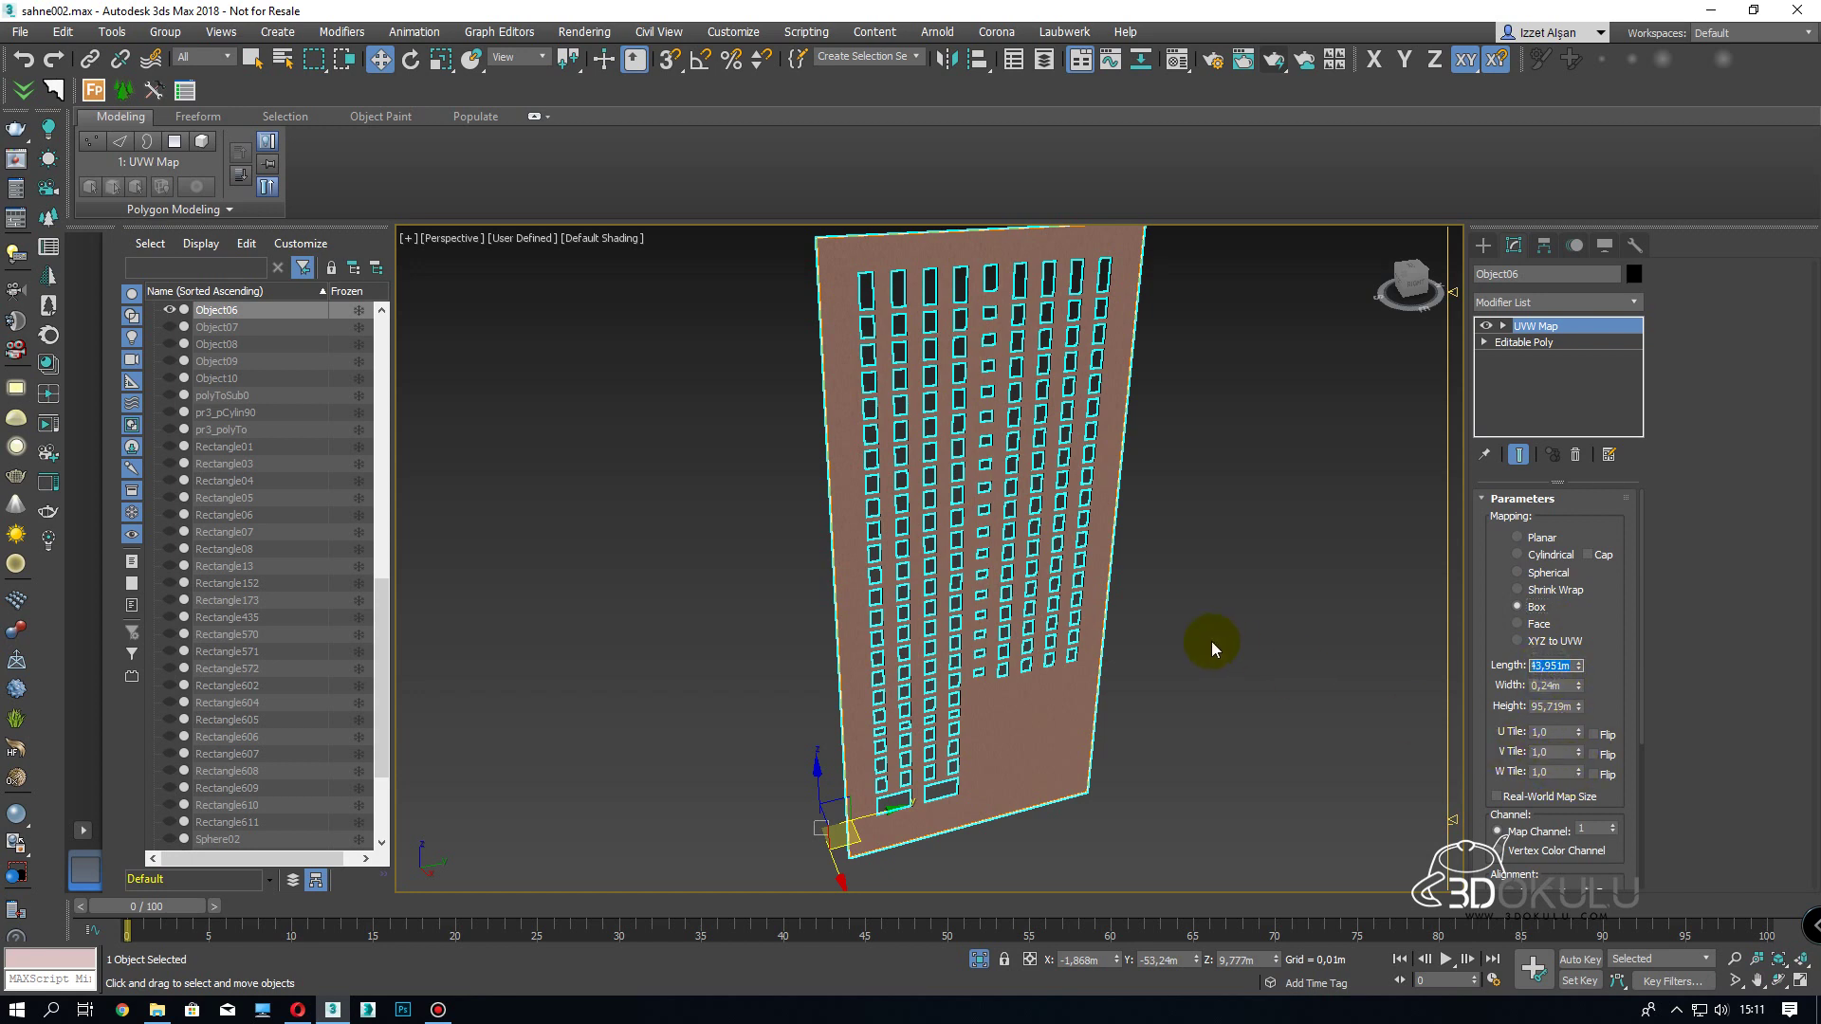
- Set the UVW Map's length, width and height to 5 m each and check the texture on the wall
{"action": "type", "text": "5"}
{"action": "key", "text": "Tab"}
{"action": "type", "text": "5"}
{"action": "key", "text": "Tab"}
{"action": "type", "text": "5"}
{"action": "key", "text": "Tab"}
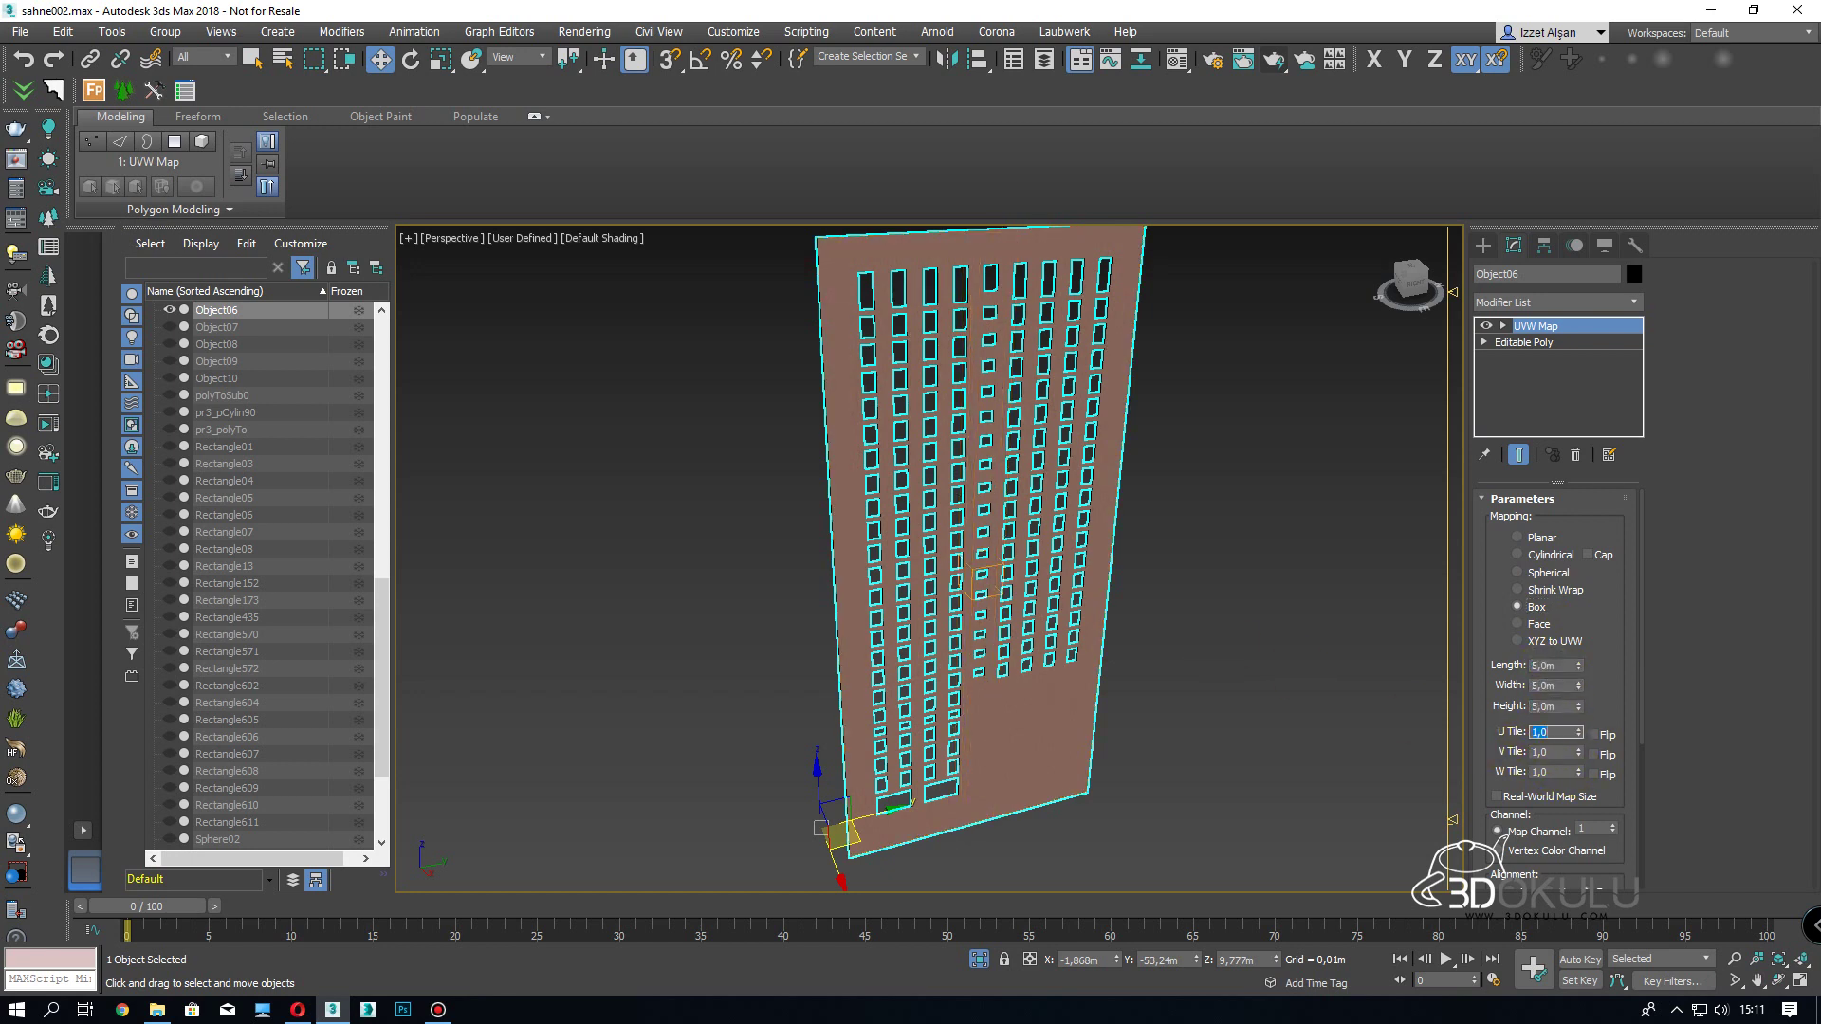
{"action": "left_click", "coordinate": [1105, 570]}
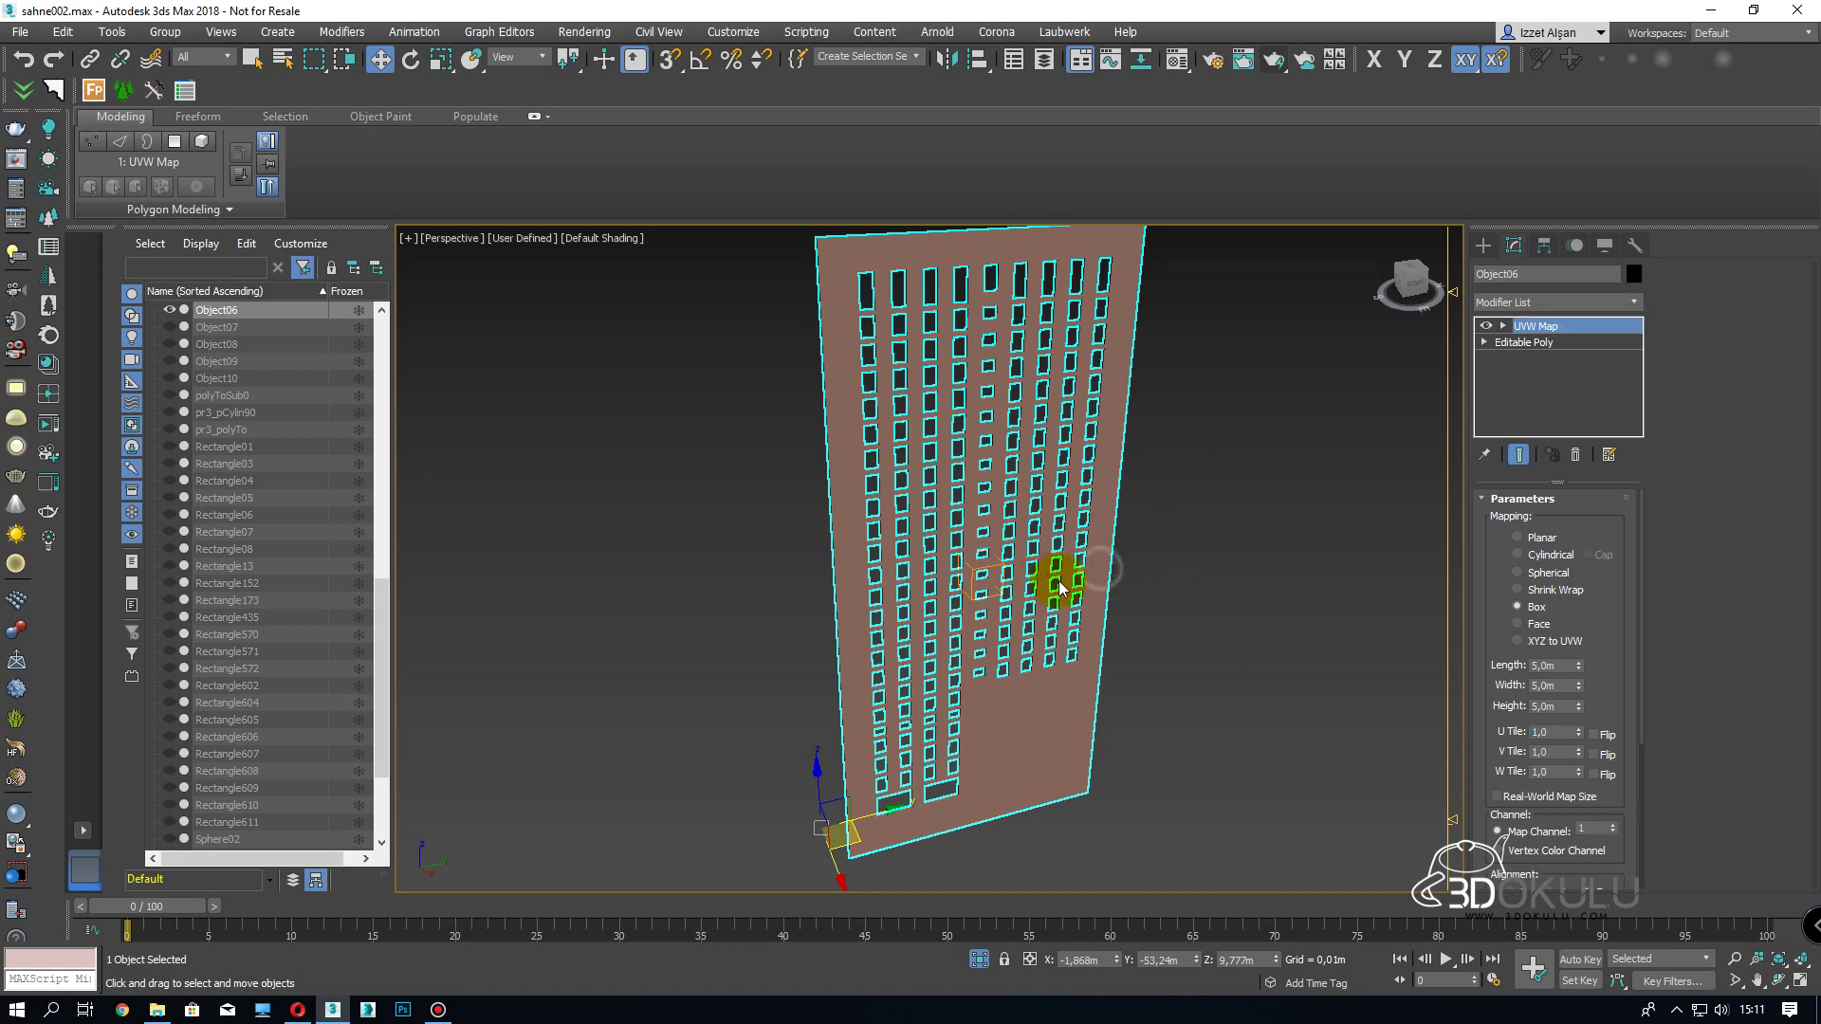
{"action": "middle_click_drag", "start_coordinate": [1178, 609], "coordinate": [1119, 555], "text": "alt"}
{"action": "middle_click_drag", "start_coordinate": [991, 712], "coordinate": [993, 644]}
{"action": "scroll", "coordinate": [992, 644], "scroll_direction": "up", "scroll_amount": 6}
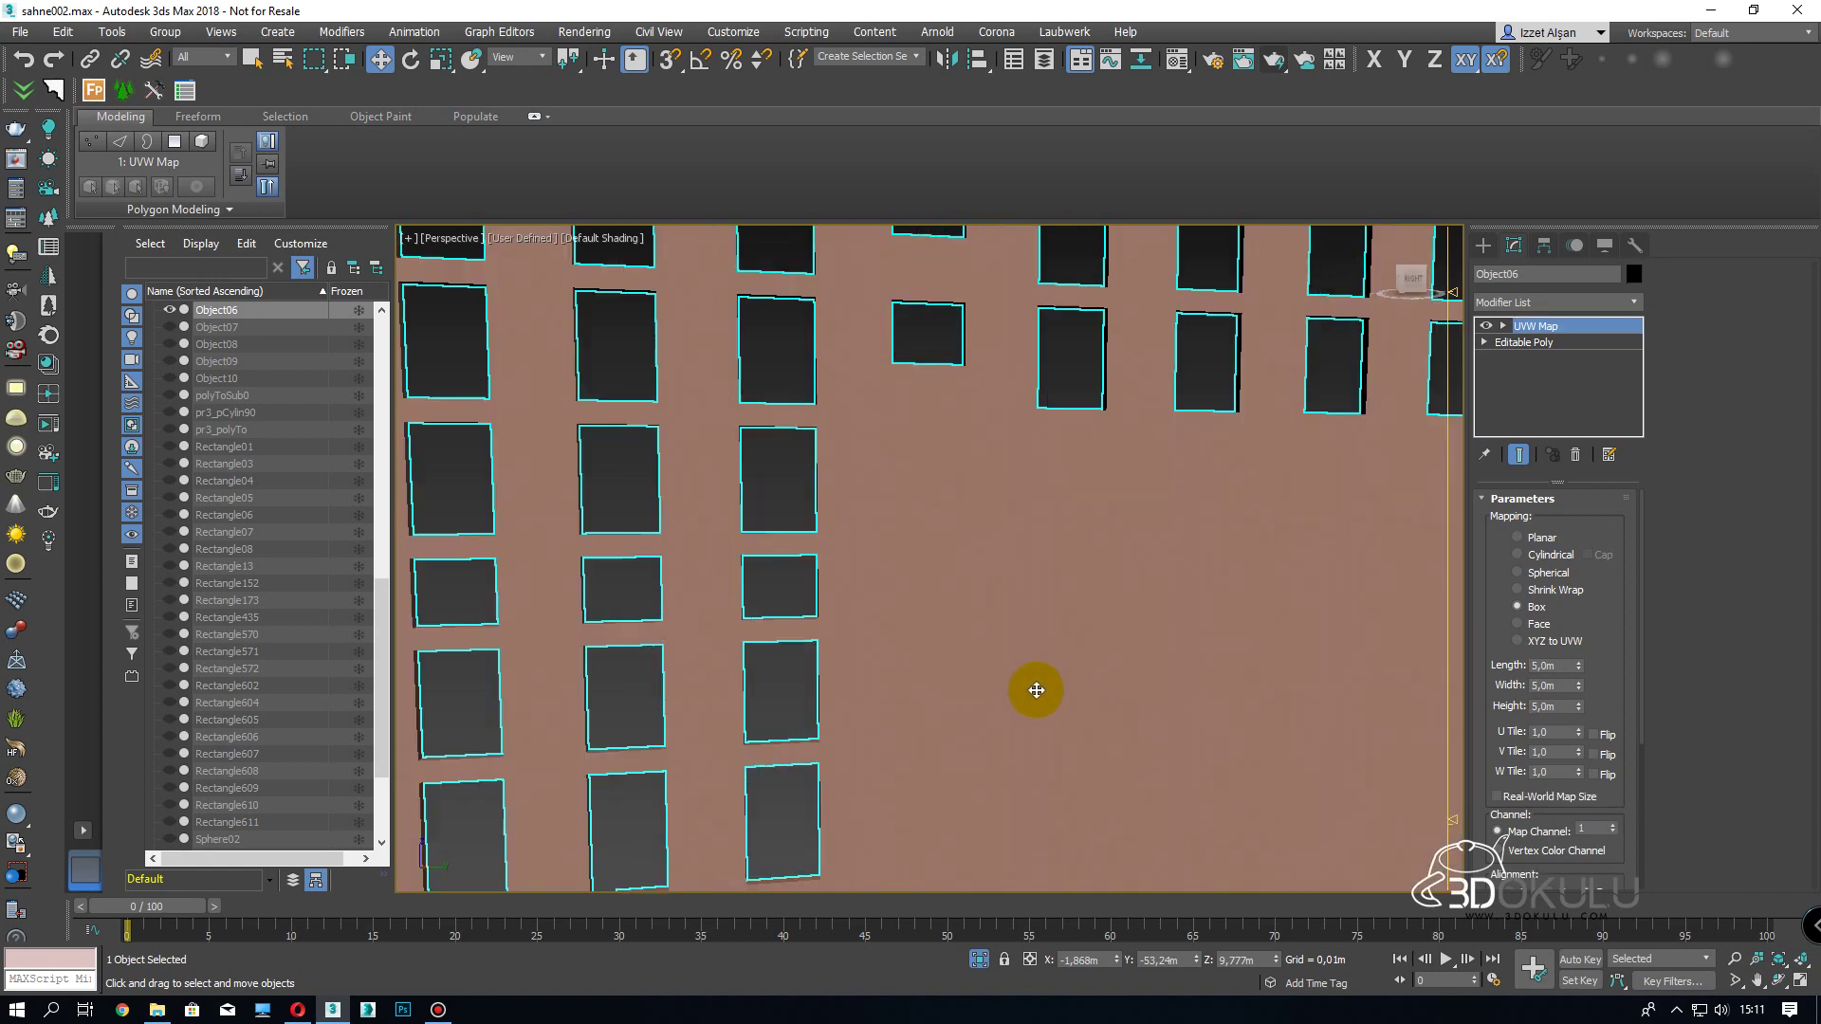
{"action": "scroll", "coordinate": [987, 559], "scroll_direction": "down", "scroll_amount": 4}
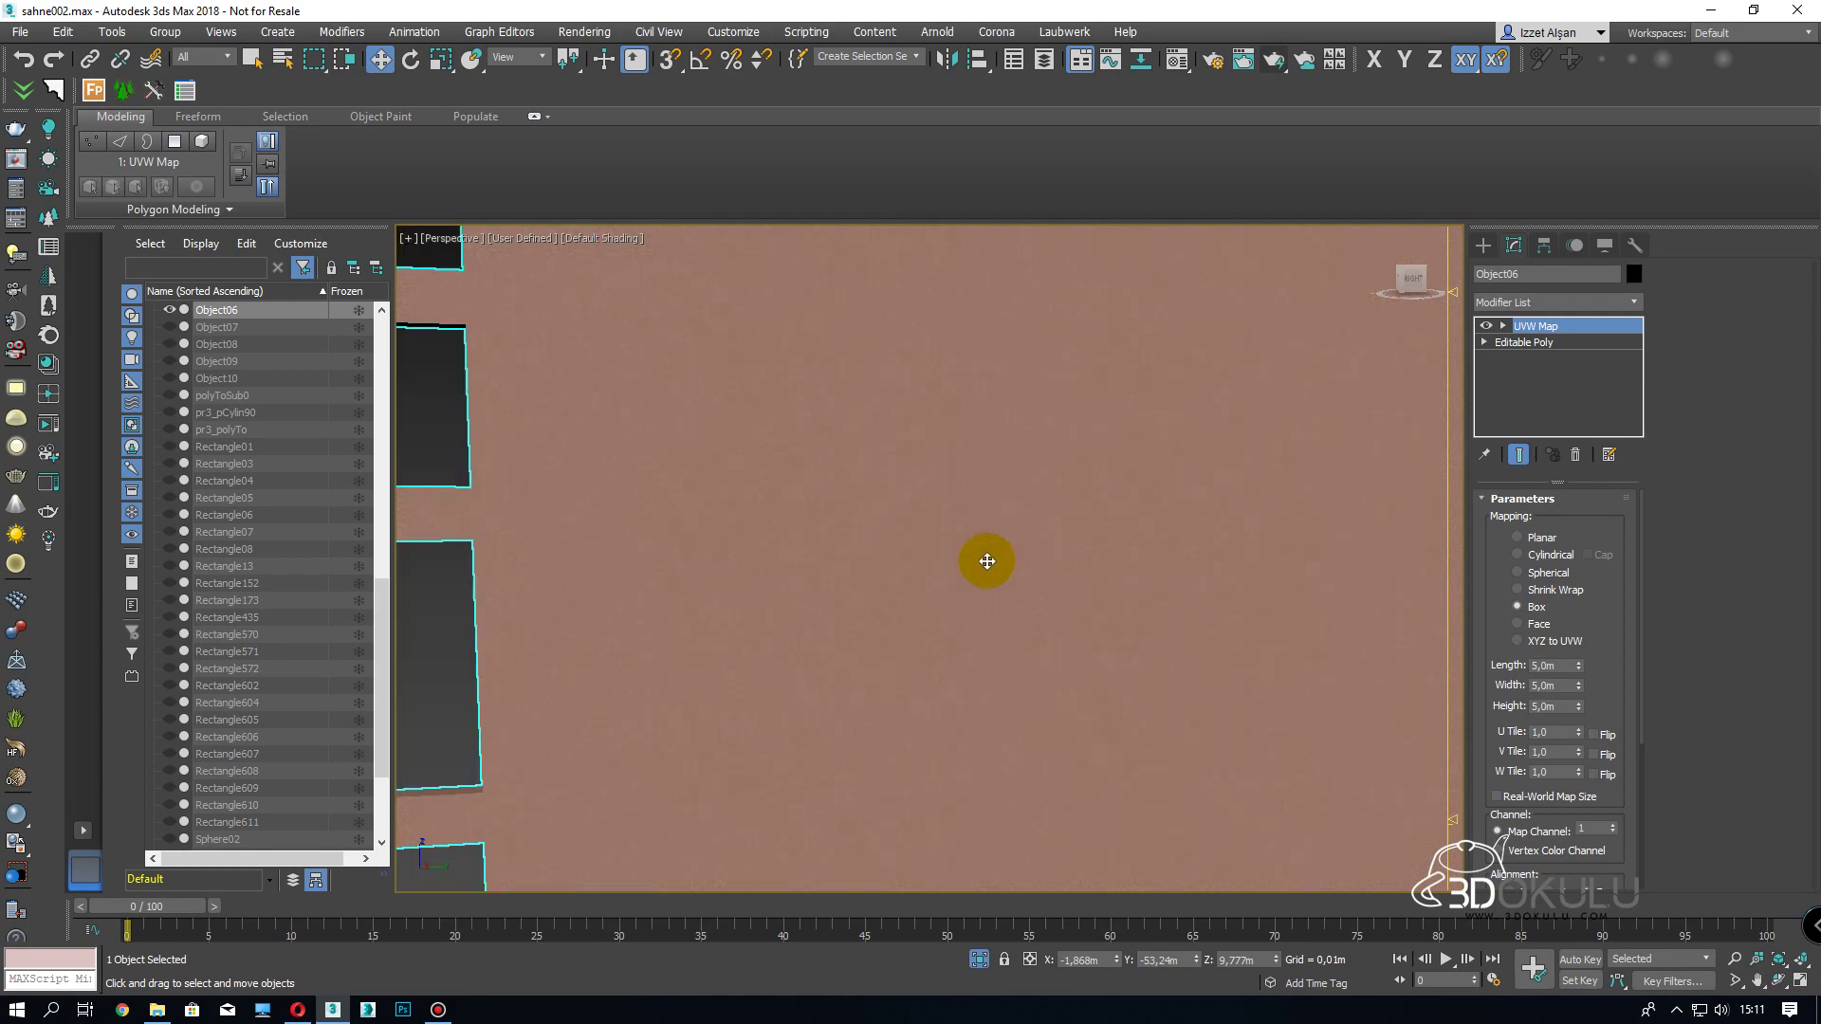
- Switch the viewport to Camera001 and end the facade wall's isolation
{"action": "key", "text": "c"}
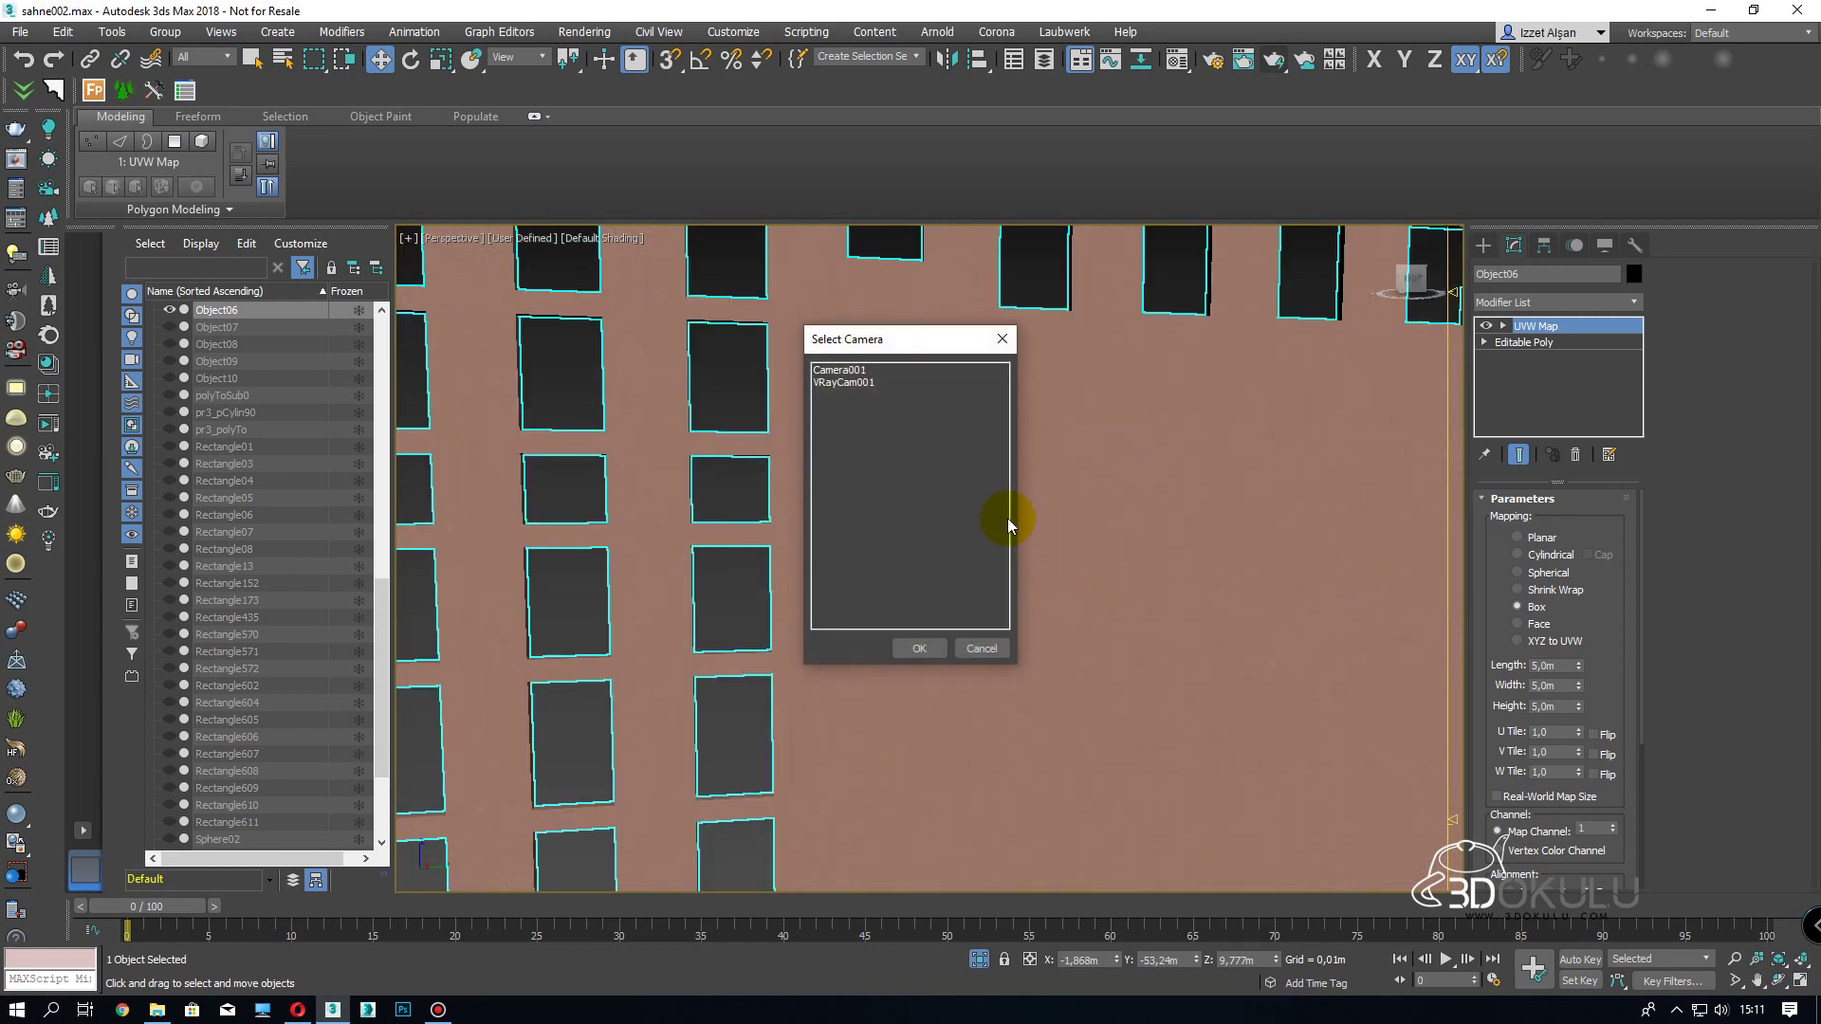
{"action": "double_click", "coordinate": [857, 373]}
{"action": "right_click", "coordinate": [1194, 431]}
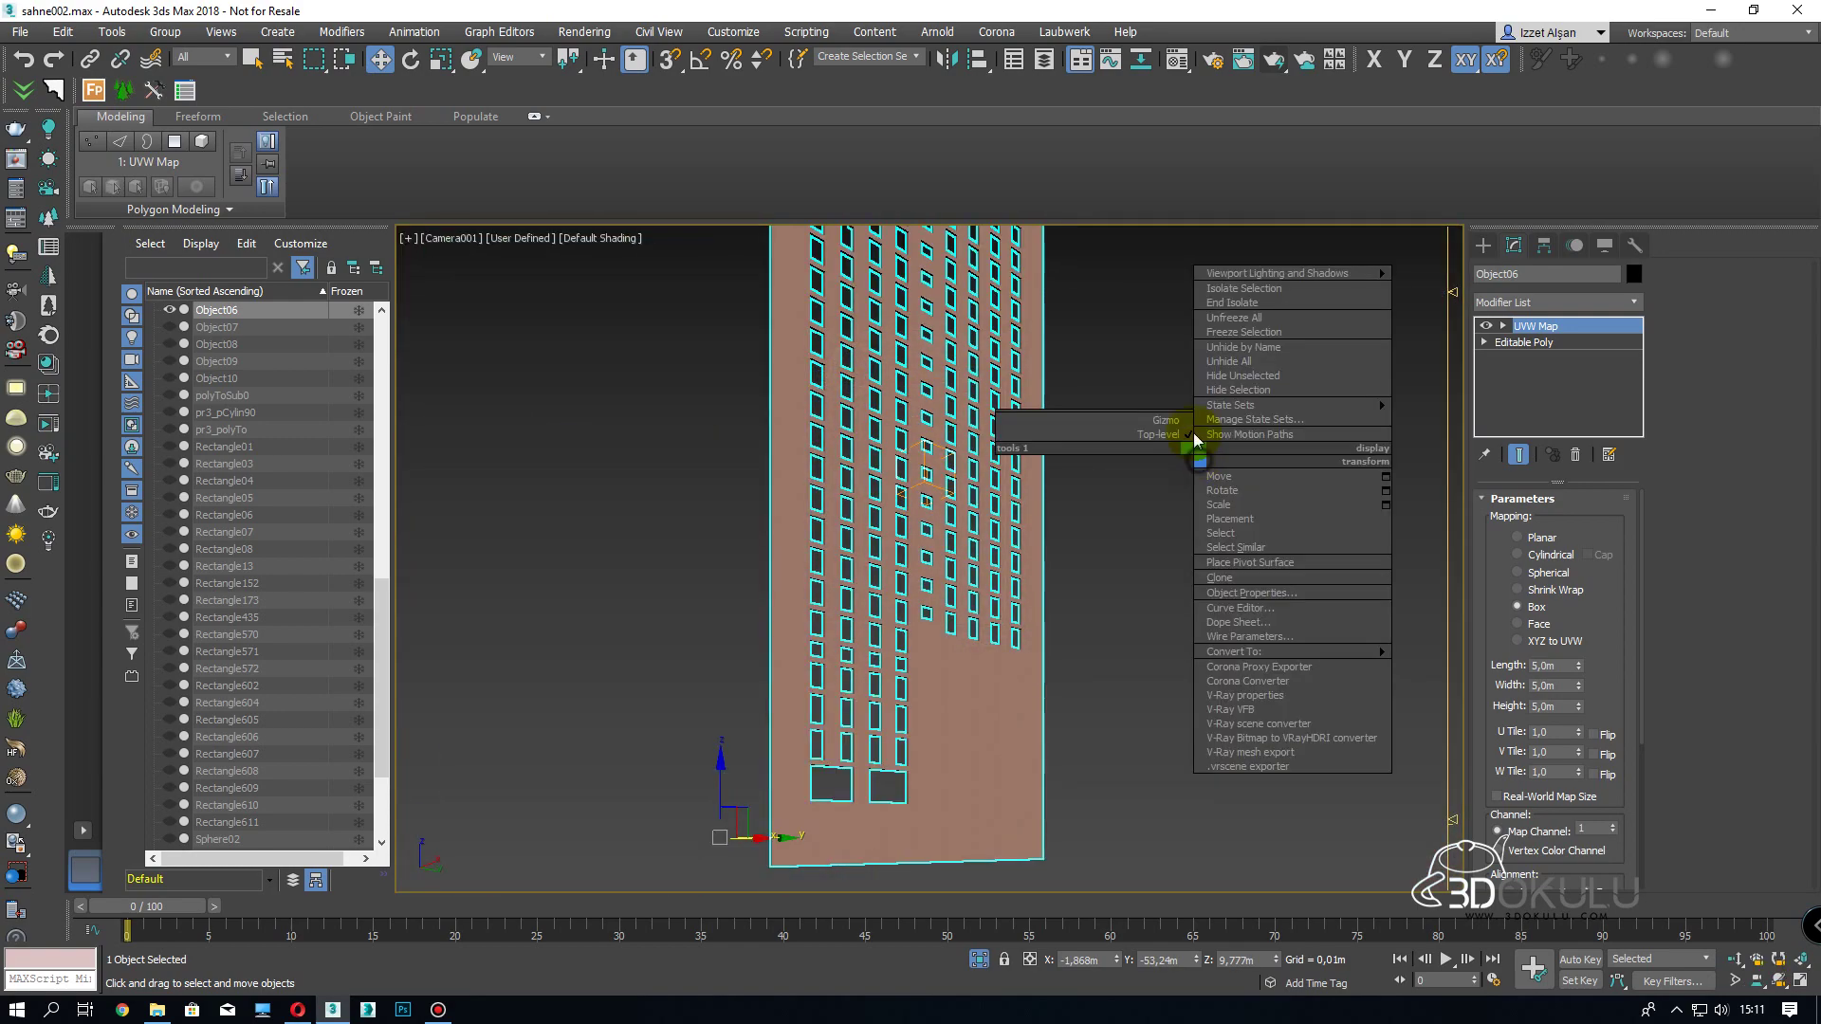
{"action": "left_click", "coordinate": [1221, 299]}
- Isolate the tower's brown wall behind the glazed corner and convert it to an Editable Poly
{"action": "left_click", "coordinate": [655, 481]}
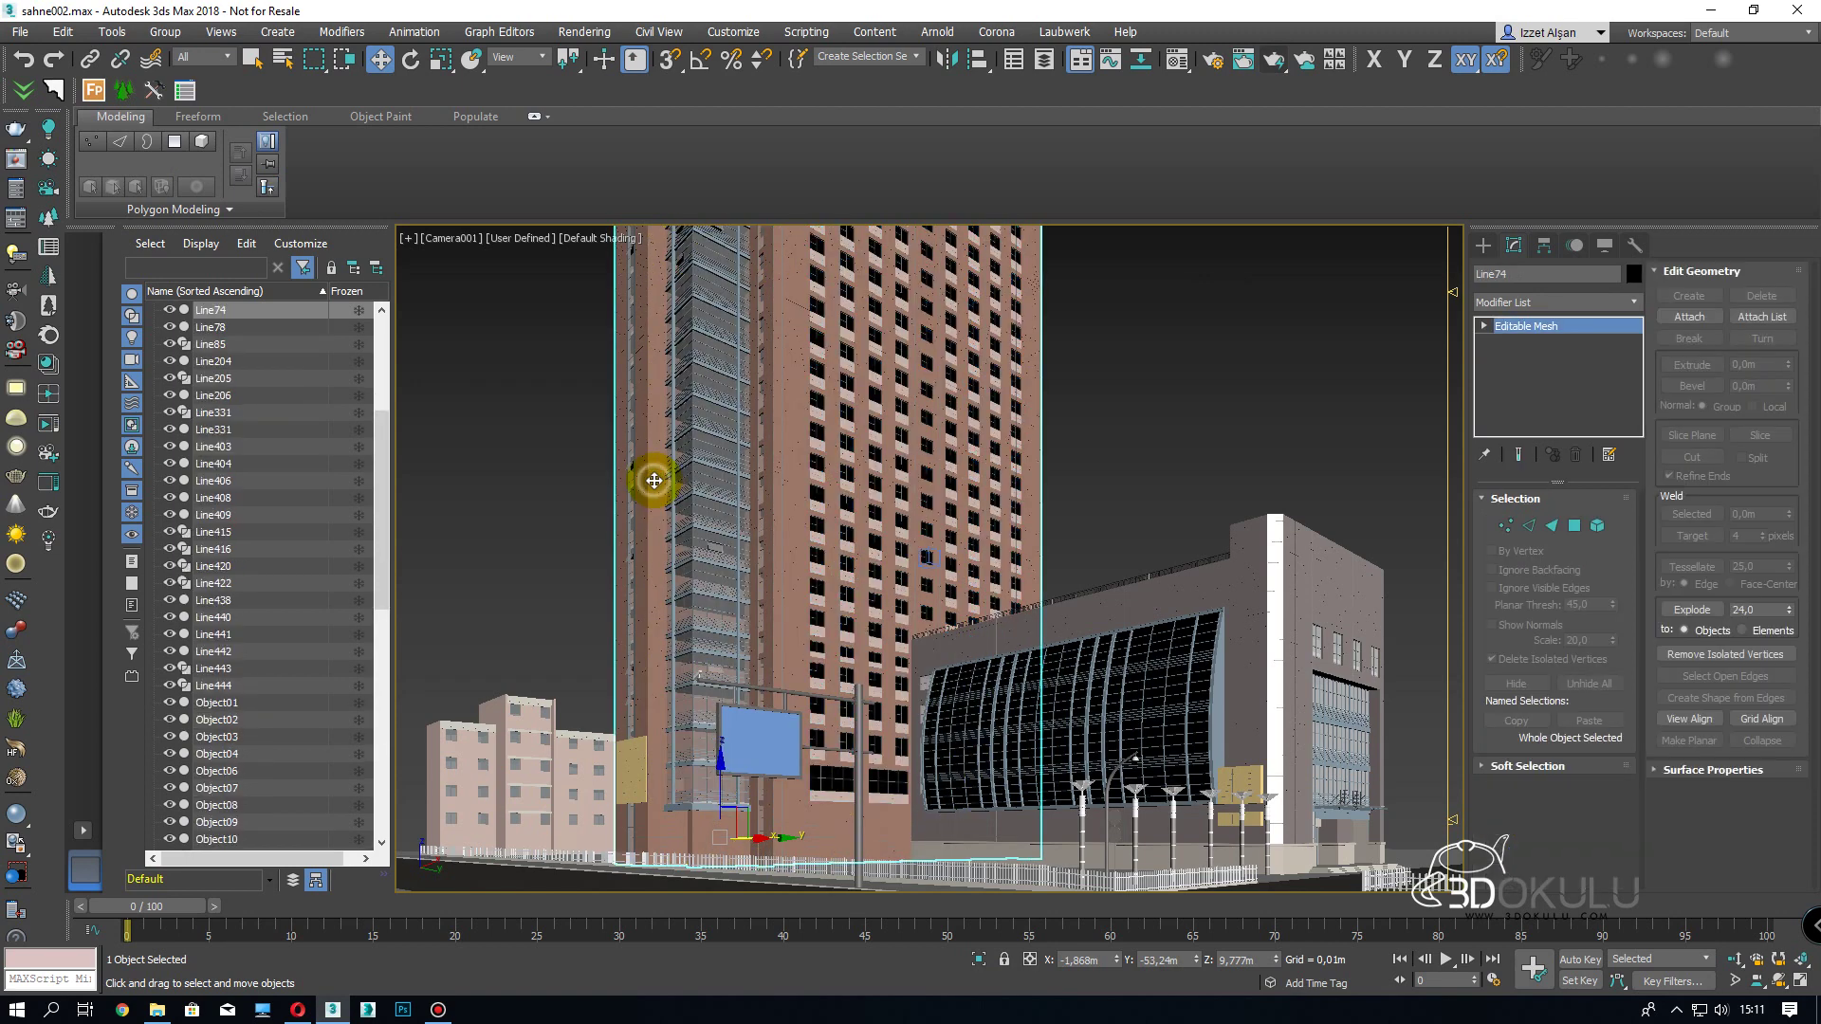
{"action": "key", "text": "alt+q"}
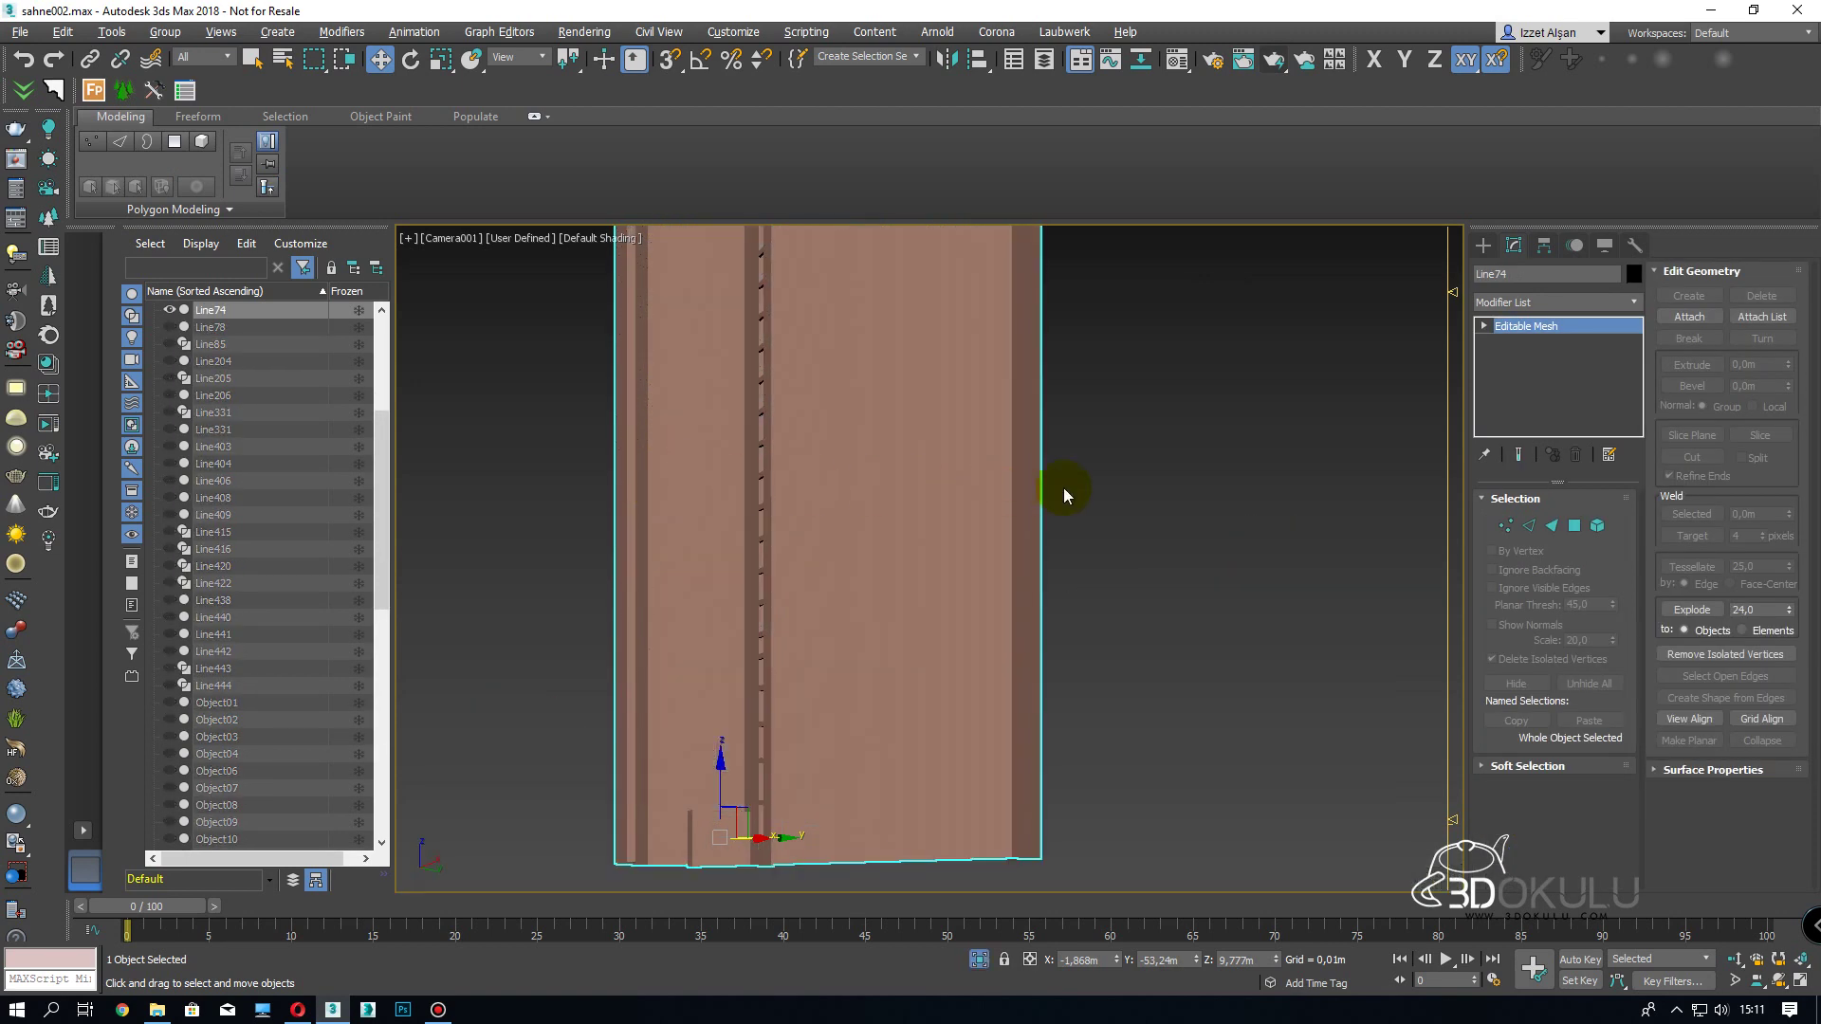
{"action": "right_click", "coordinate": [1520, 374]}
{"action": "left_click", "coordinate": [1556, 501]}
- Add a UVW Map modifier with Box mapping to the isolated tower wall
{"action": "left_click", "coordinate": [1552, 301]}
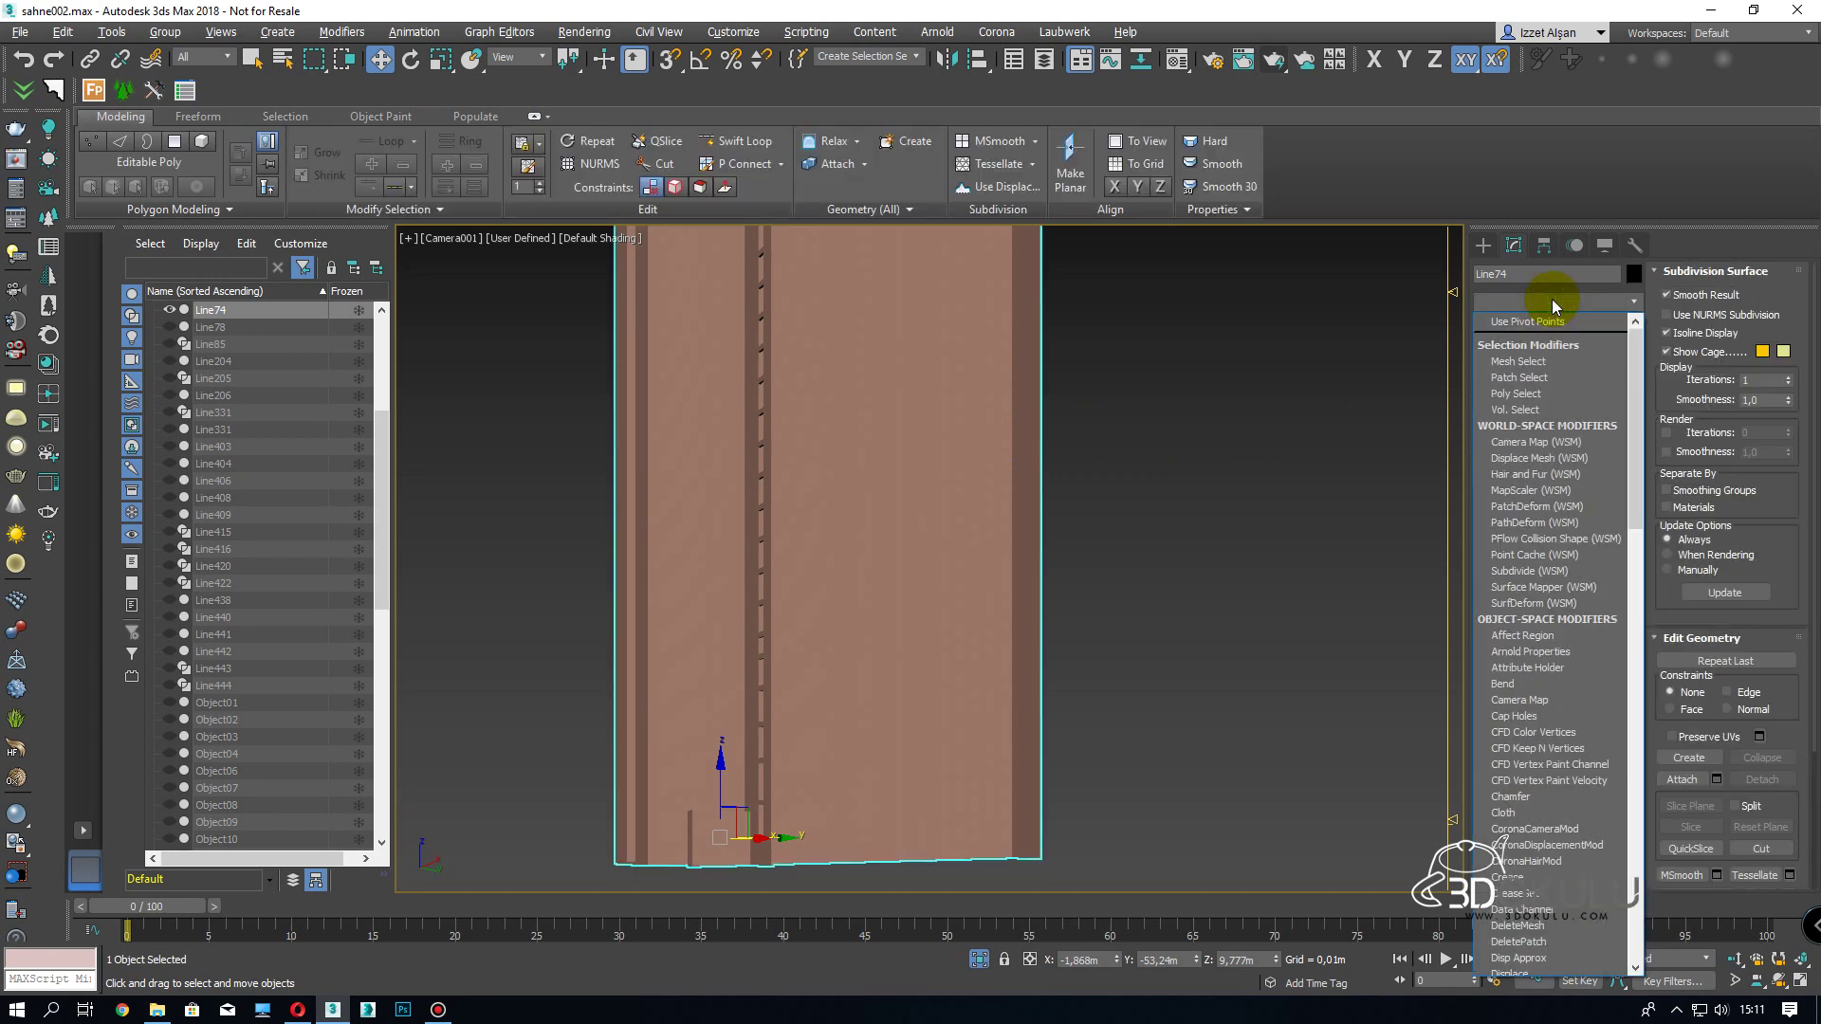
{"action": "key", "text": "u"}
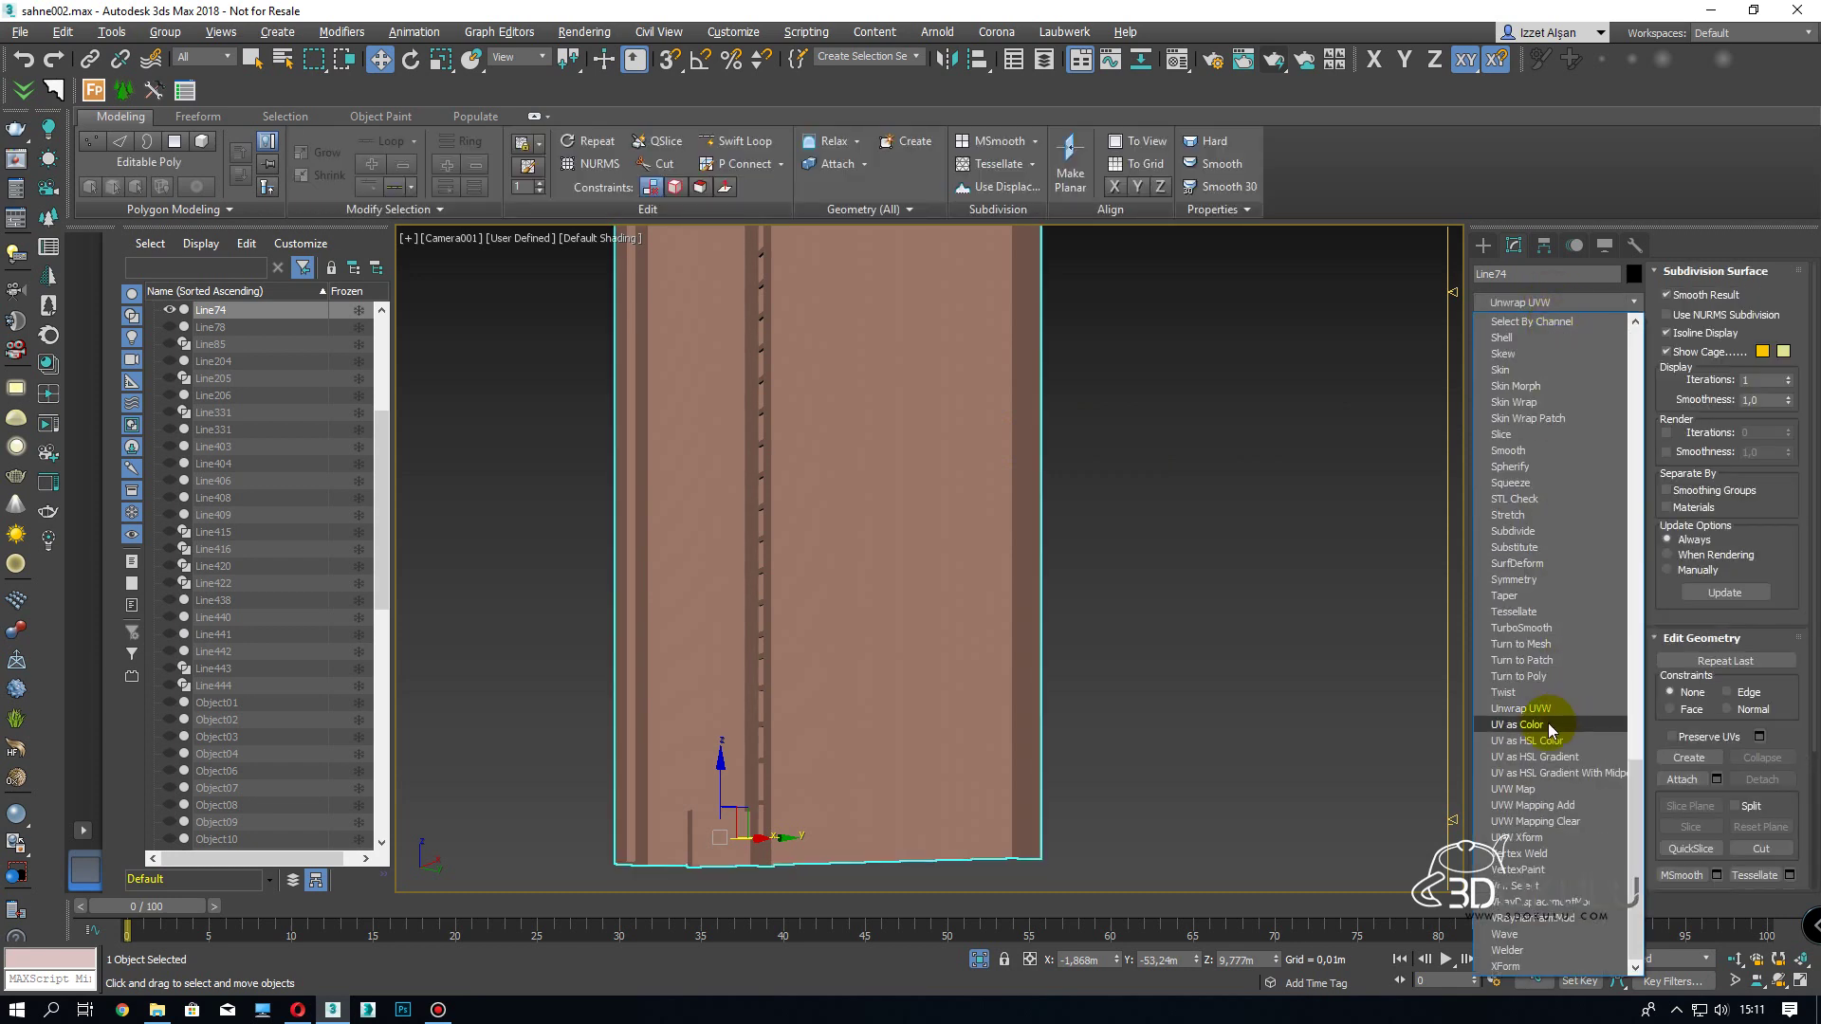
{"action": "left_click", "coordinate": [1535, 788]}
{"action": "left_click", "coordinate": [1518, 608]}
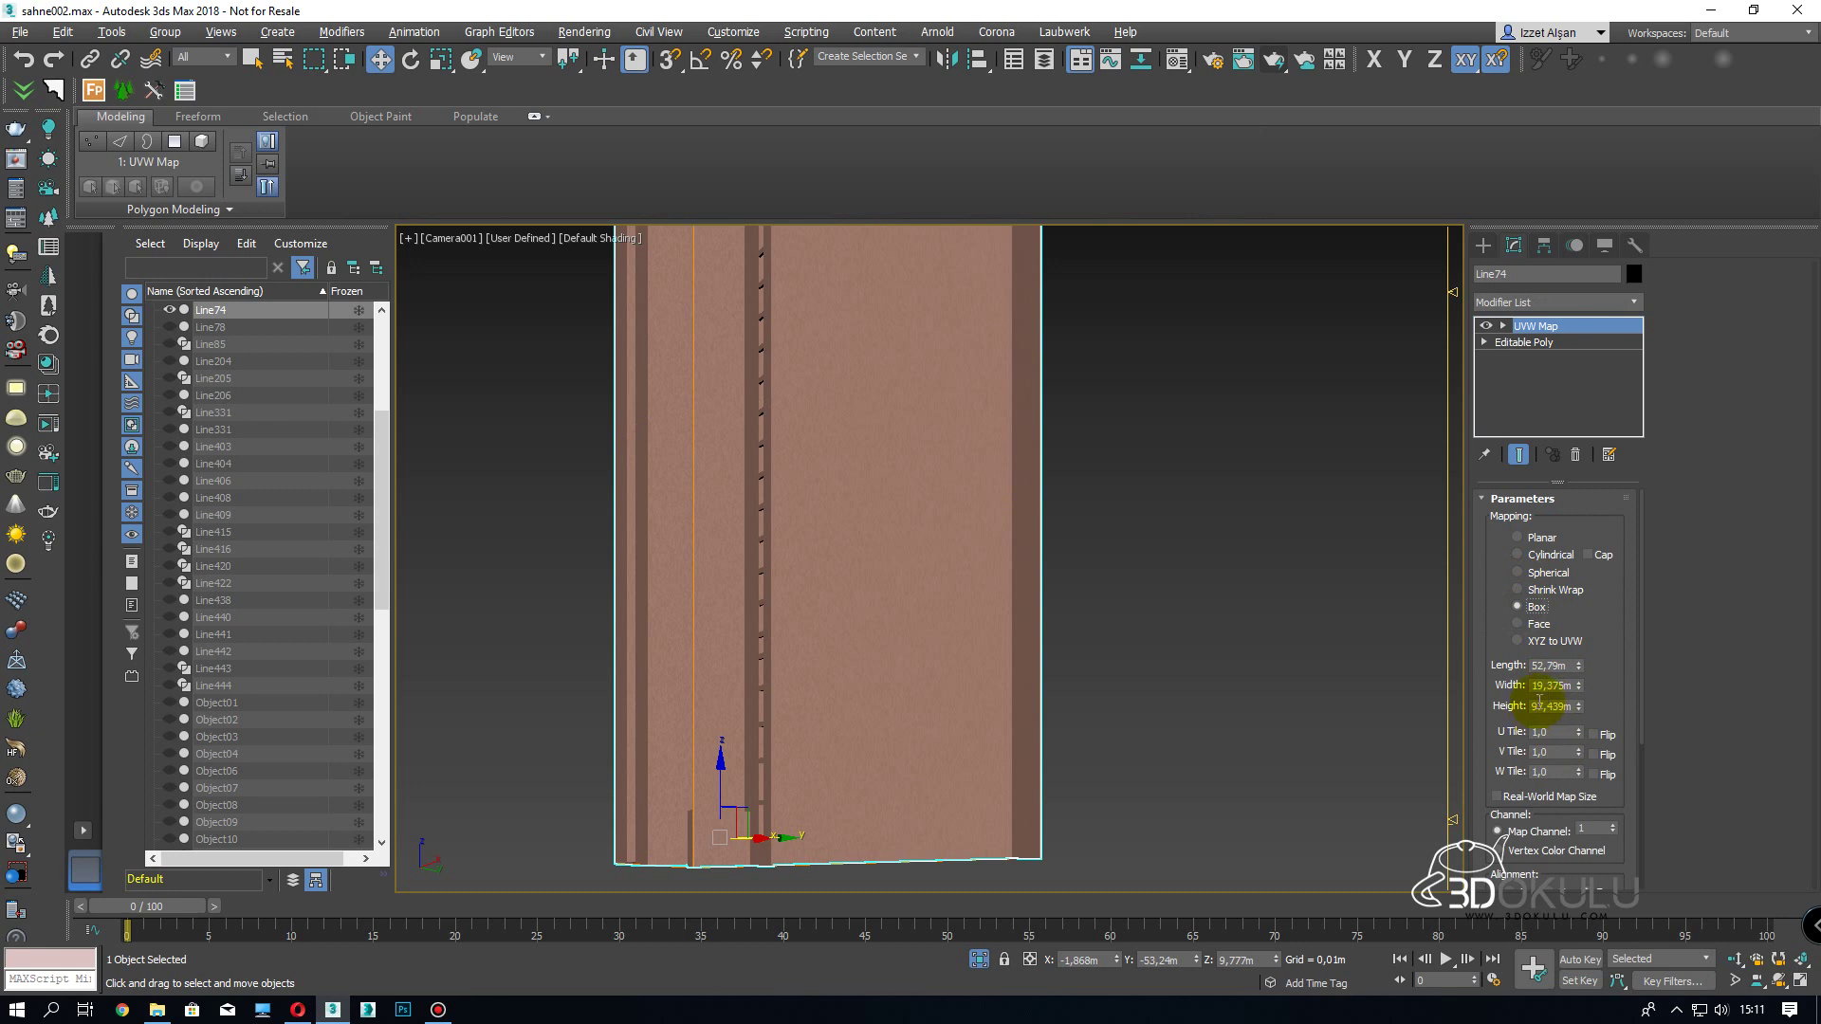
- Set the tower wall's UVW Map length, width and height to 5 m each and end the isolation
{"action": "double_click", "coordinate": [1554, 665]}
{"action": "type", "text": "5"}
{"action": "key", "text": "Tab"}
{"action": "type", "text": "5"}
{"action": "key", "text": "Tab"}
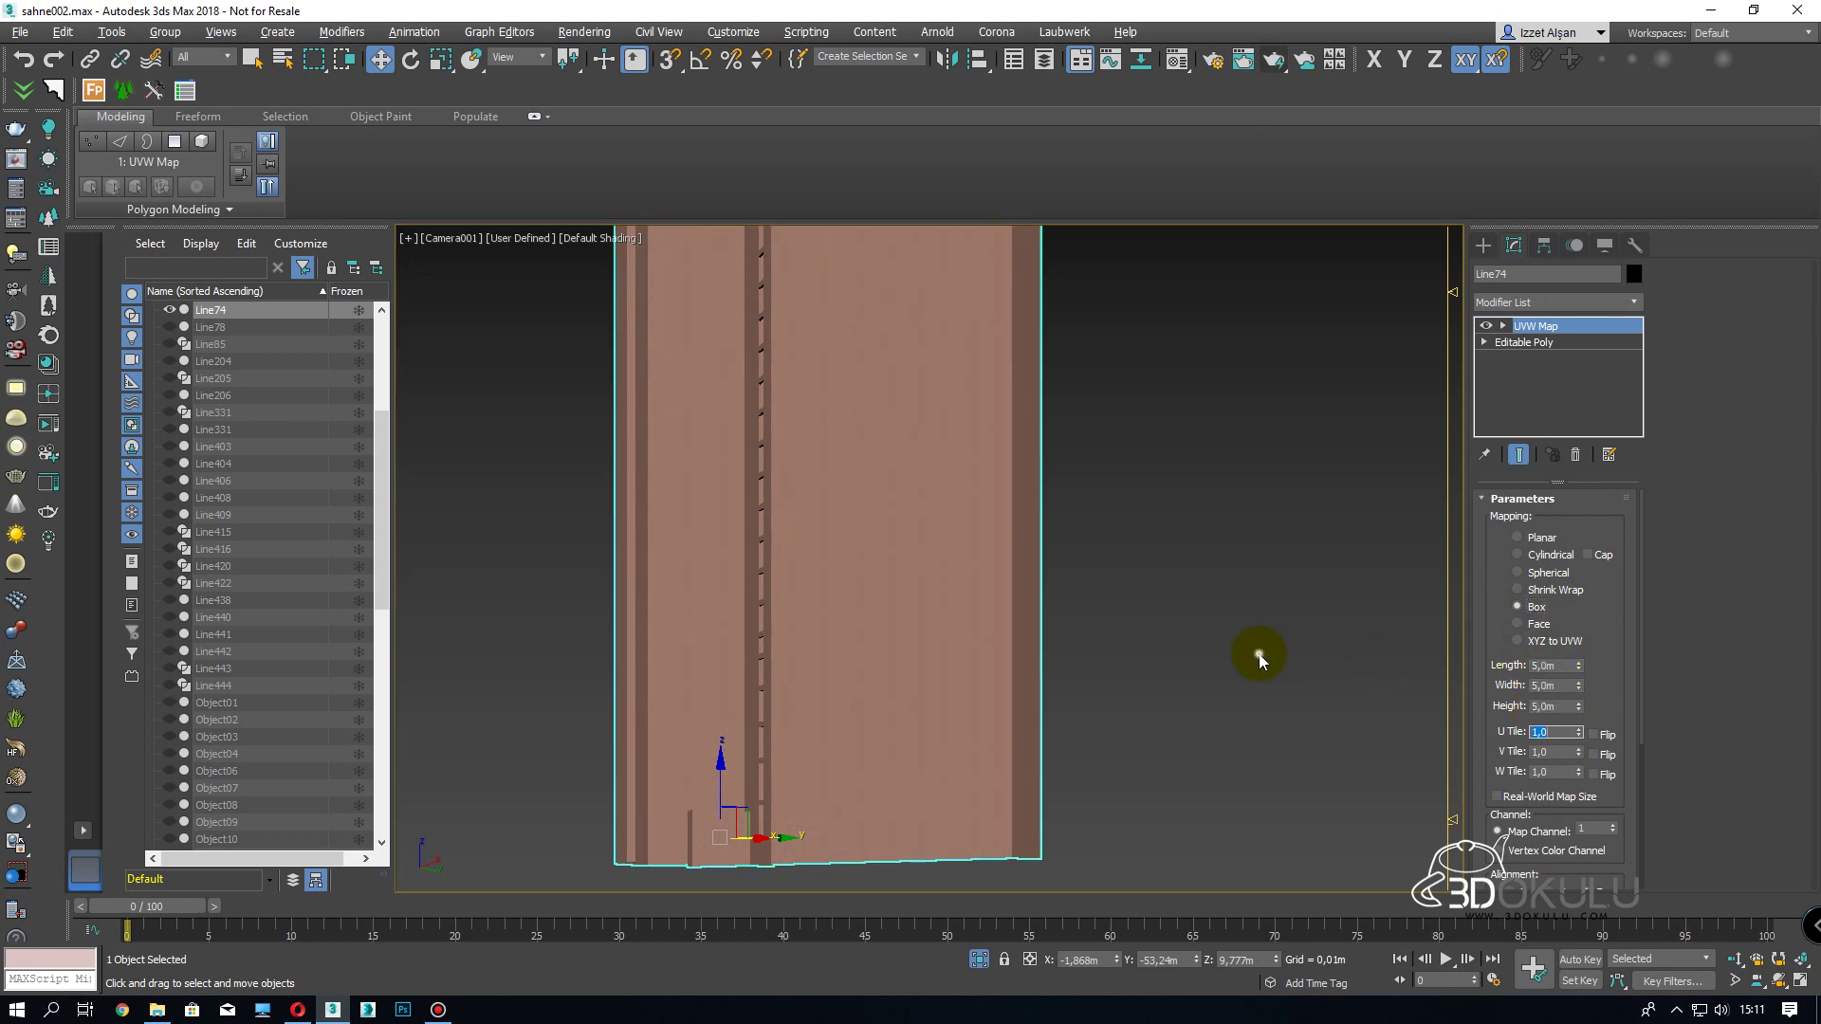
{"action": "left_click", "coordinate": [1147, 598]}
{"action": "right_click", "coordinate": [1147, 598]}
{"action": "left_click", "coordinate": [1180, 476]}
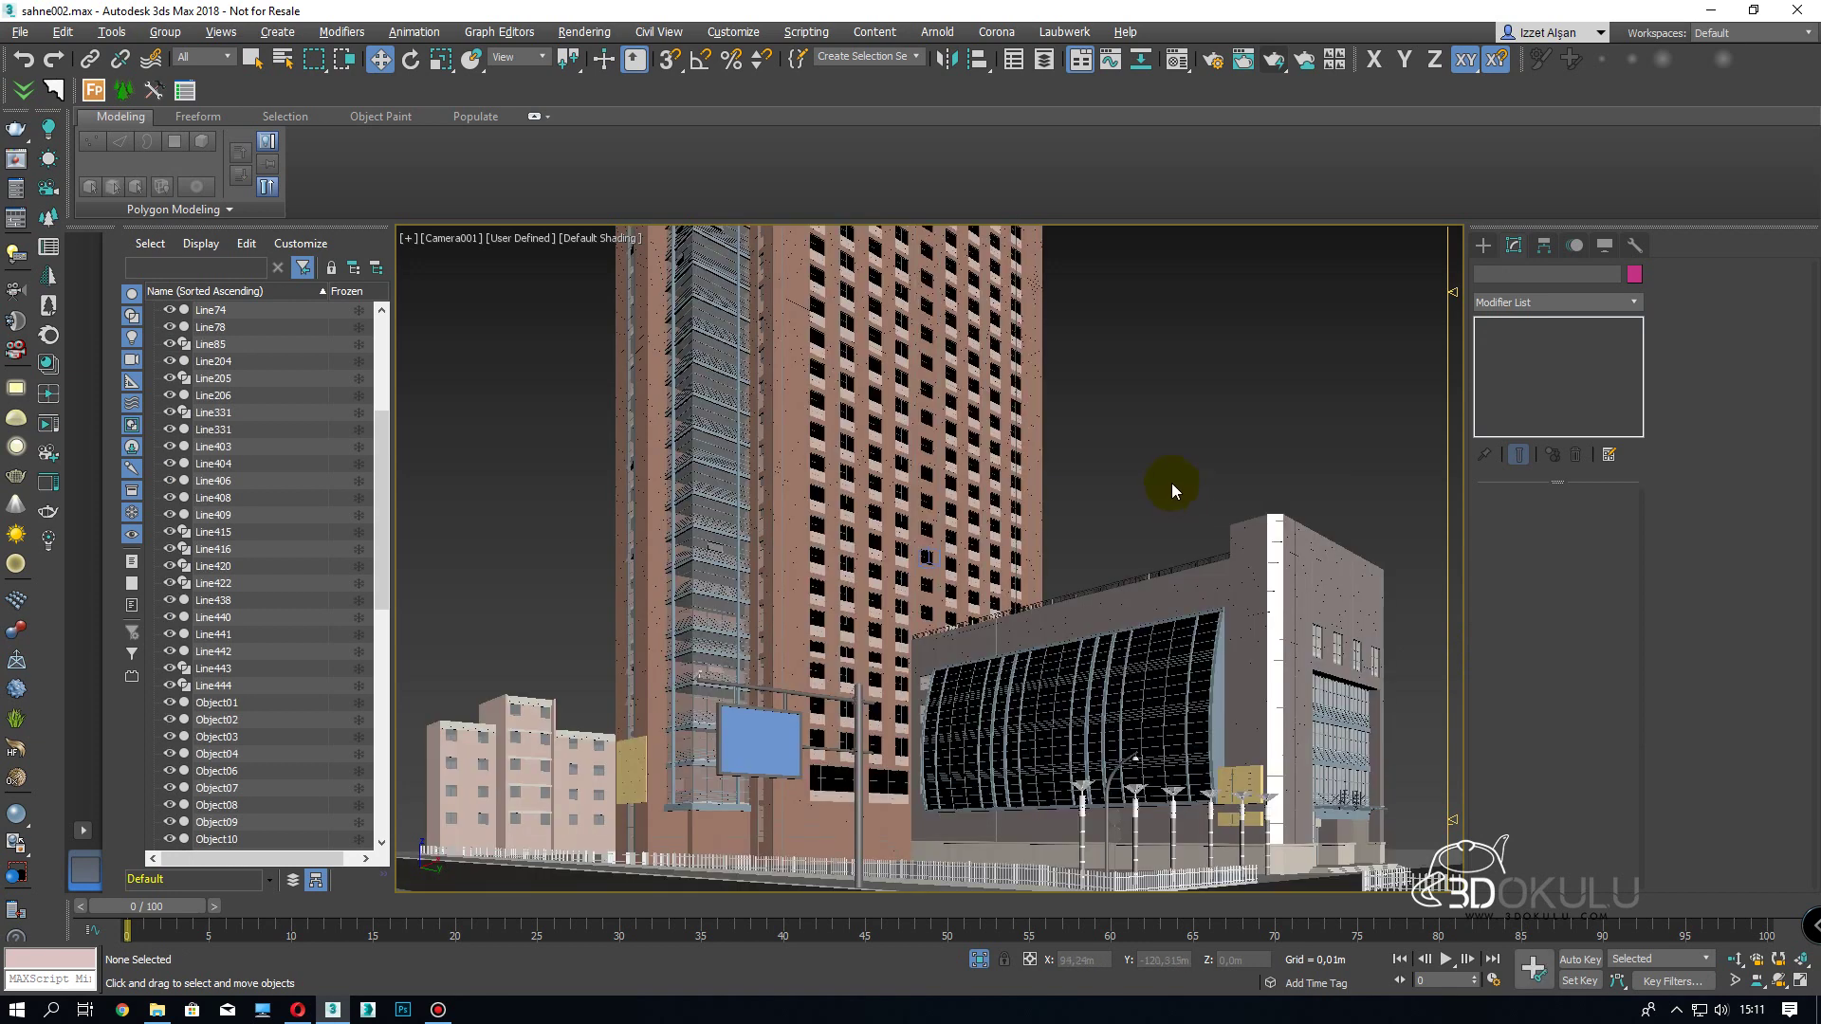
- Show the safe frame in the Camera001 view and test-render the whole building
{"action": "key", "text": "shift+f"}
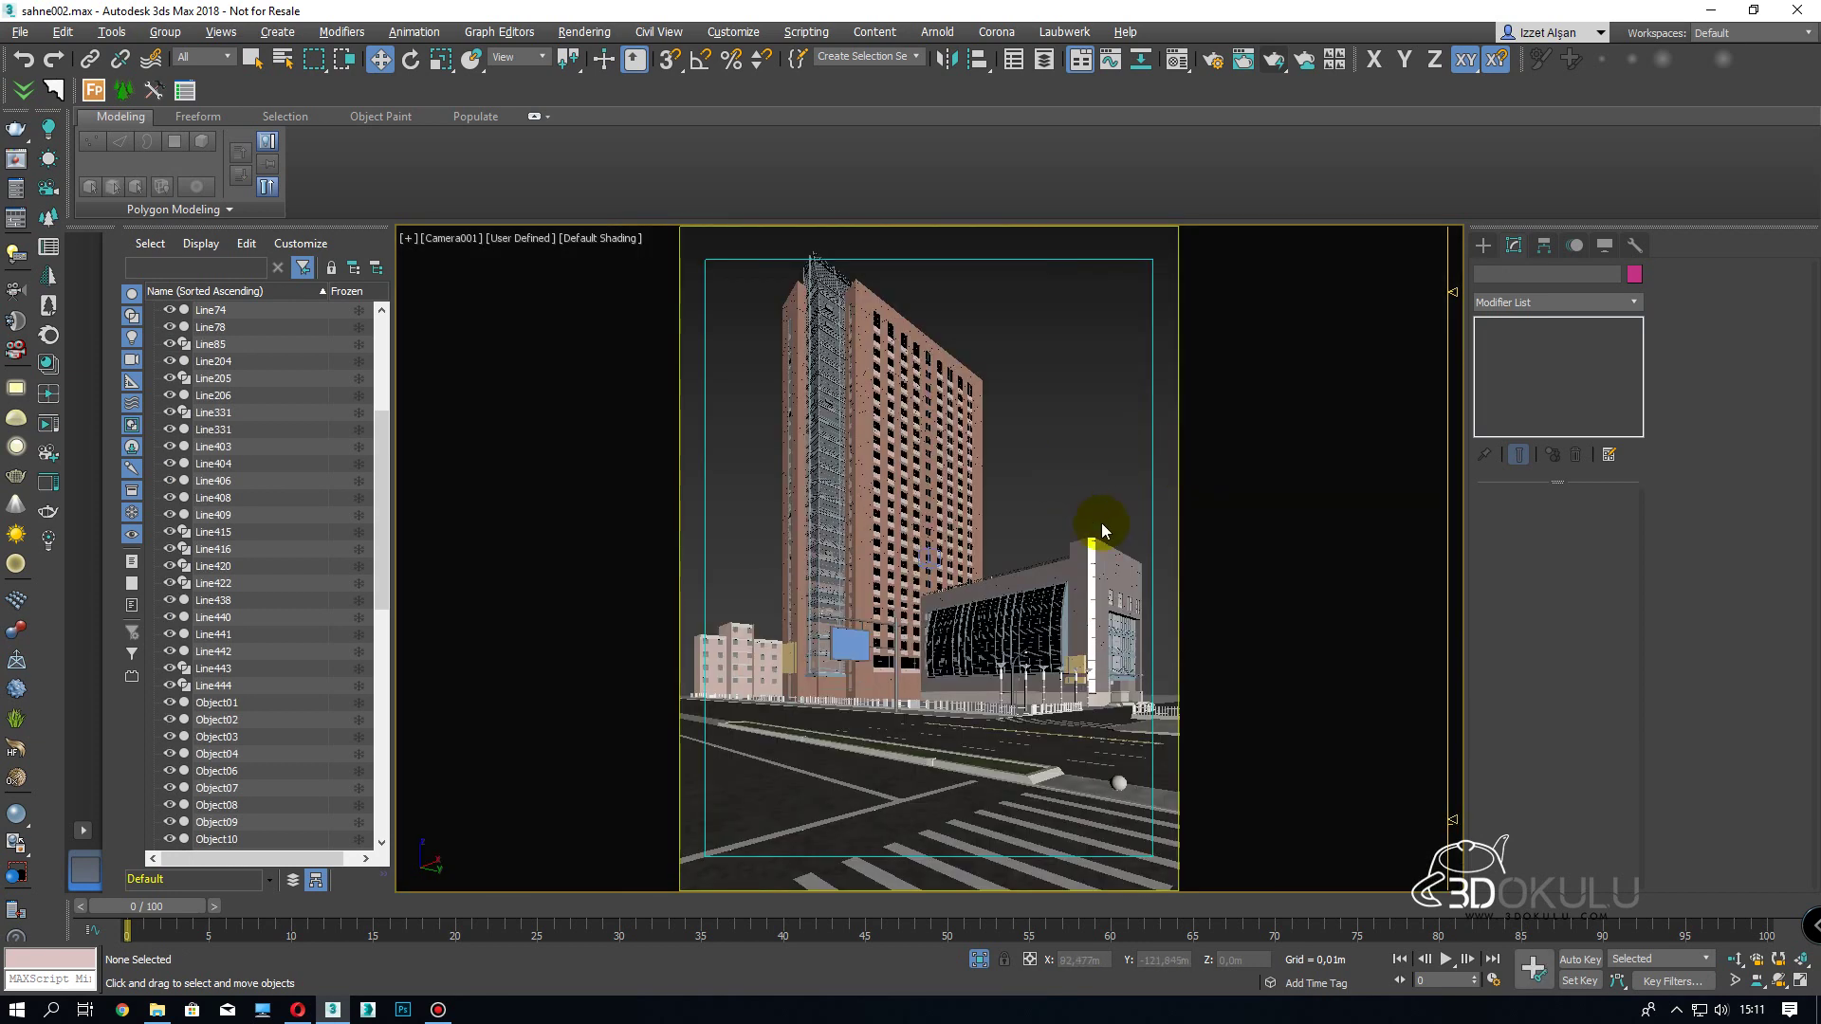
{"action": "left_click", "coordinate": [1274, 59]}
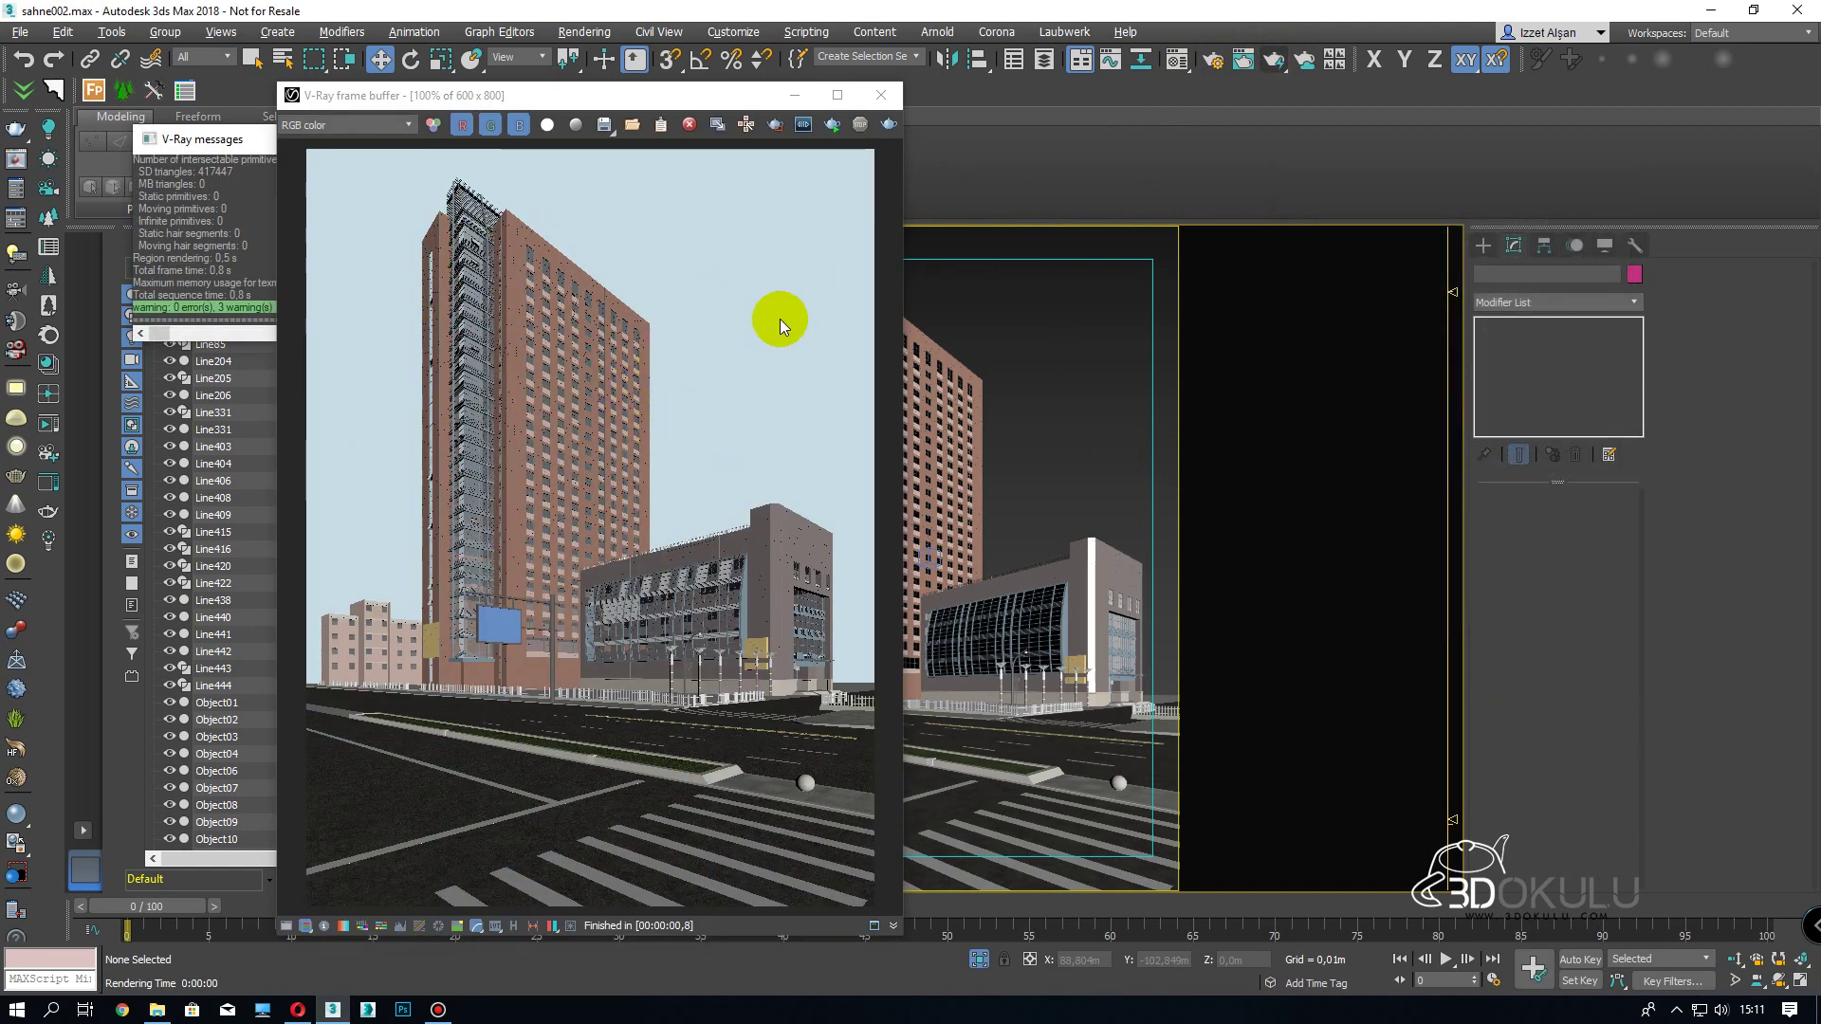
{"action": "left_click", "coordinate": [880, 94]}
- Pick the tower's corner glazing material into the second material slot and change it to a new VRayMtl
{"action": "key", "text": "p"}
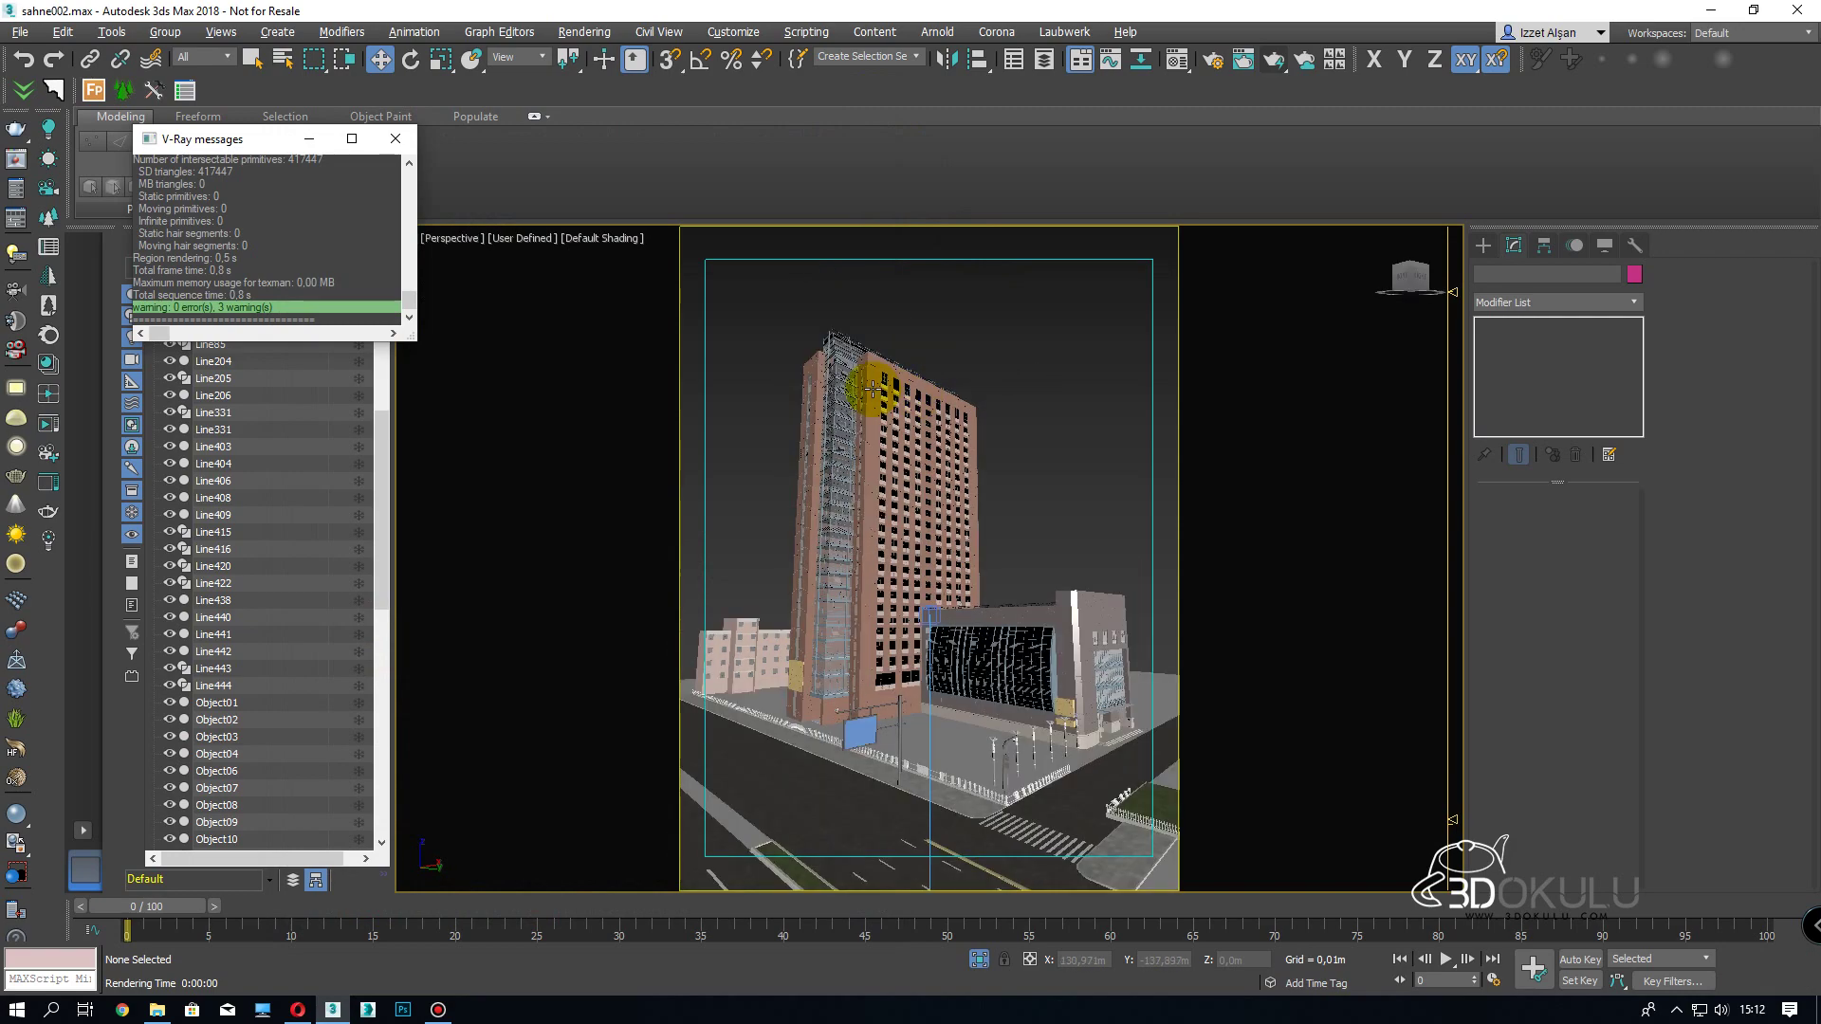
{"action": "scroll", "coordinate": [916, 561], "scroll_direction": "up", "scroll_amount": 8}
{"action": "scroll", "coordinate": [916, 562], "scroll_direction": "up", "scroll_amount": 2}
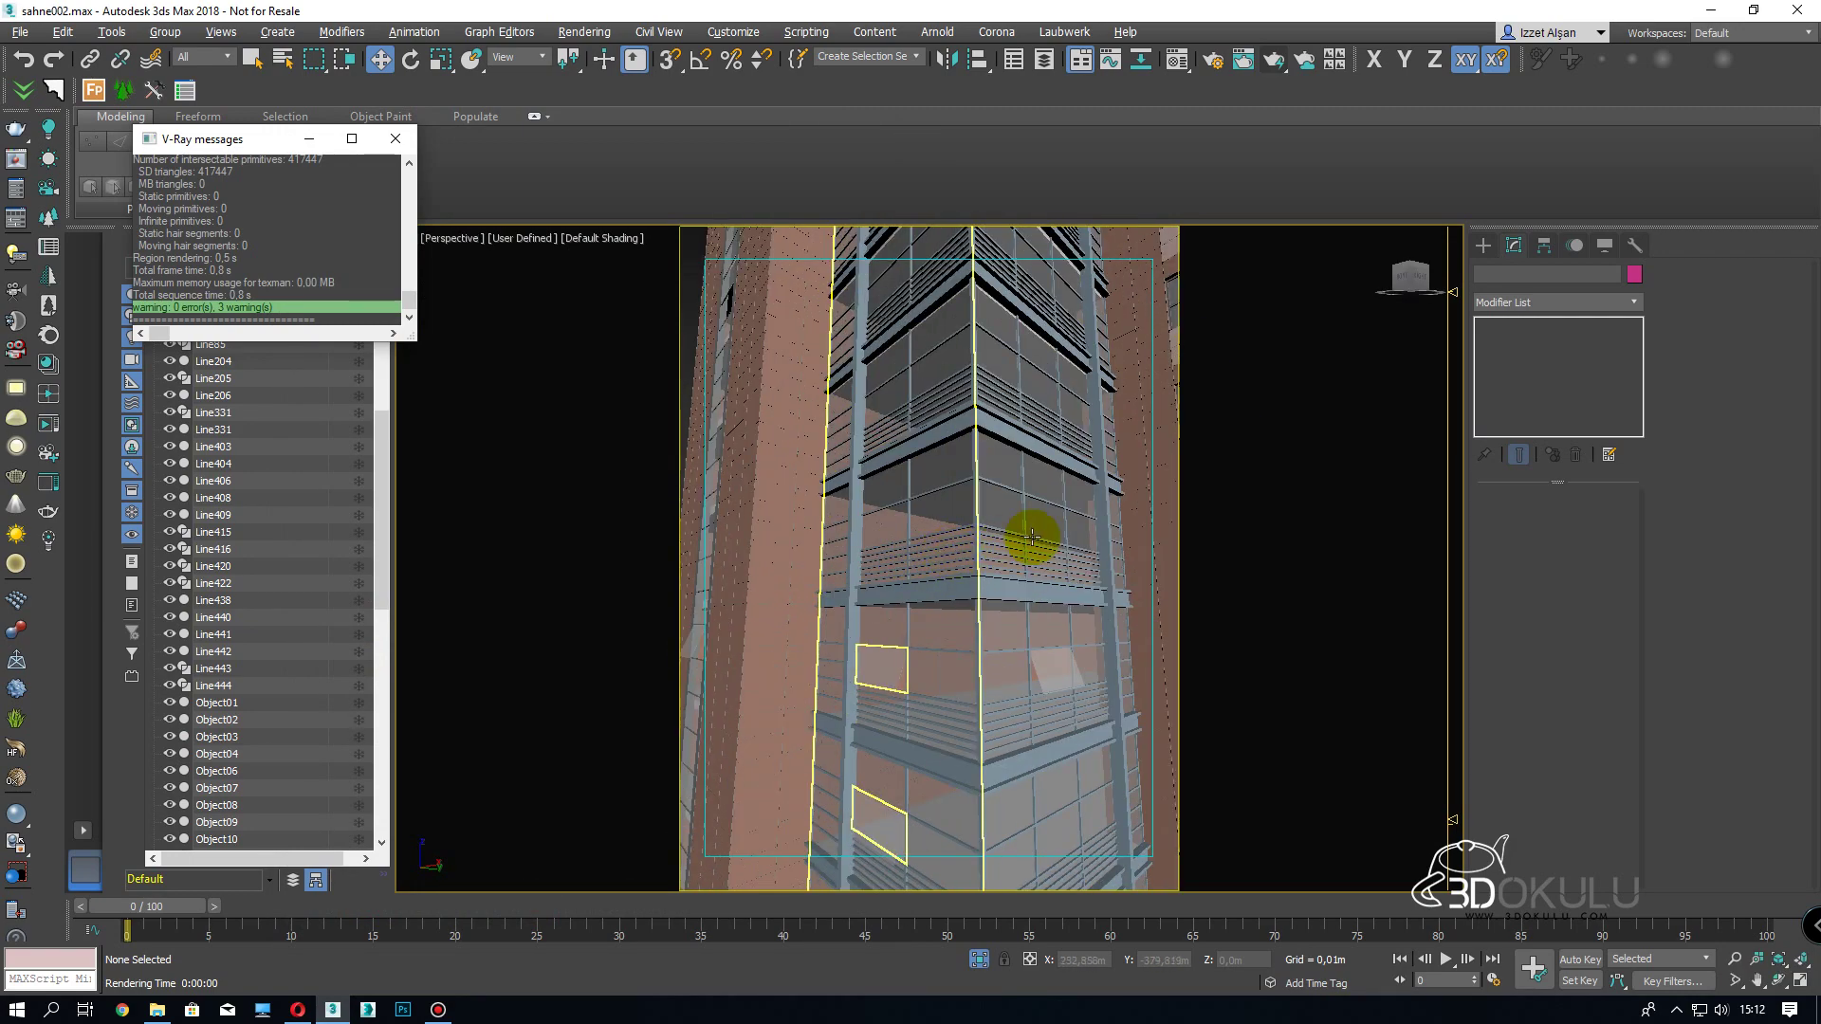
{"action": "key", "text": "m"}
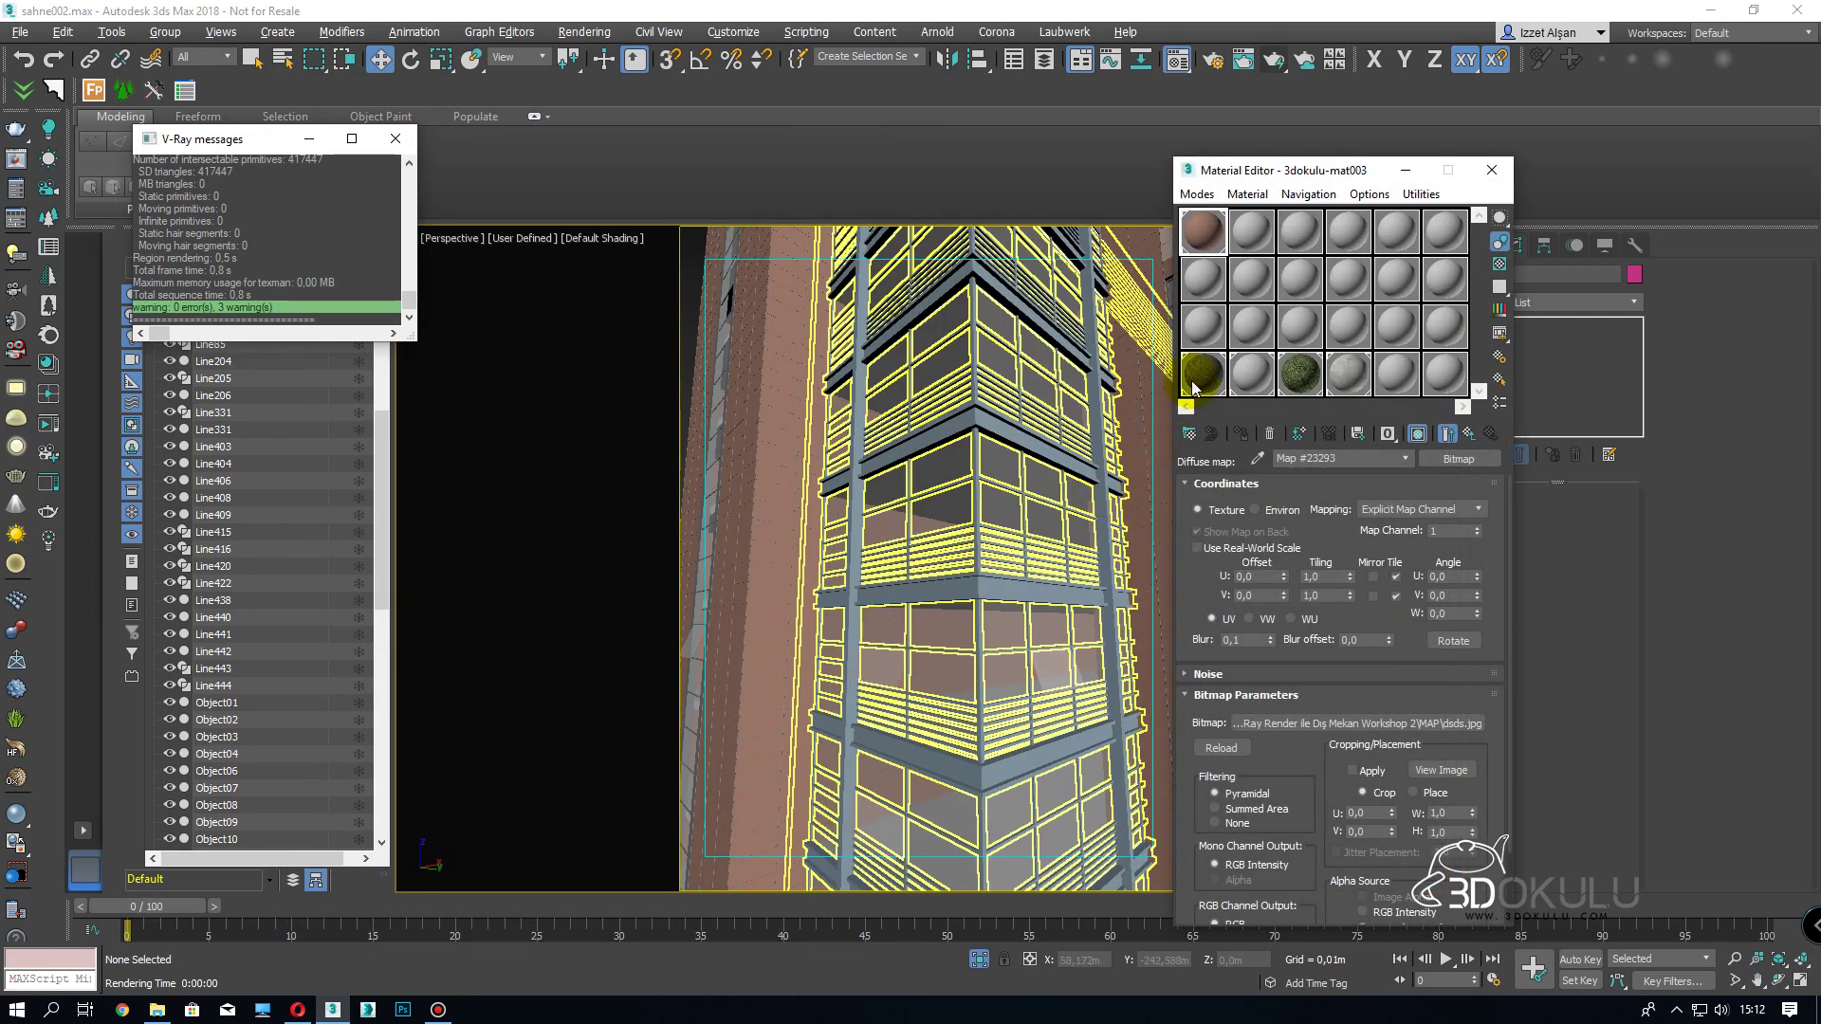
{"action": "left_click", "coordinate": [1248, 221]}
{"action": "left_click", "coordinate": [1257, 461]}
{"action": "left_click", "coordinate": [1016, 508]}
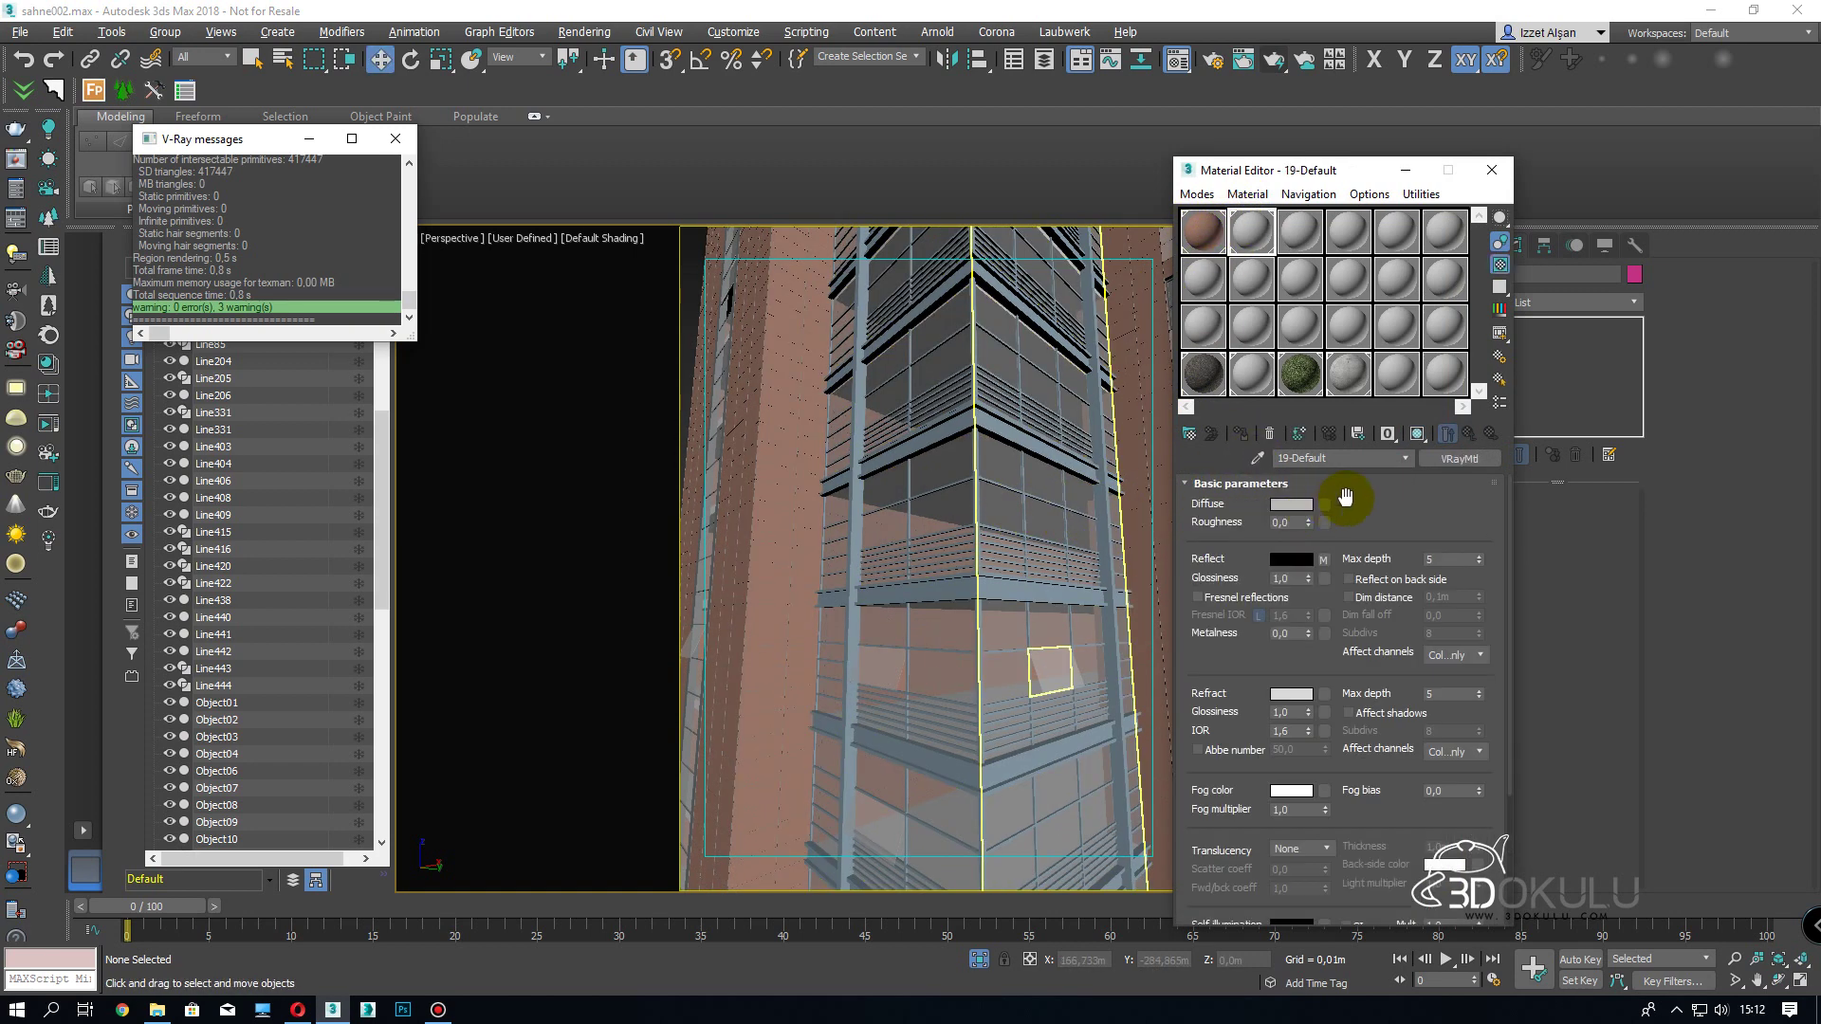
{"action": "left_click", "coordinate": [1454, 459]}
{"action": "scroll", "coordinate": [404, 646], "scroll_direction": "down", "scroll_amount": 6}
{"action": "double_click", "coordinate": [366, 706]}
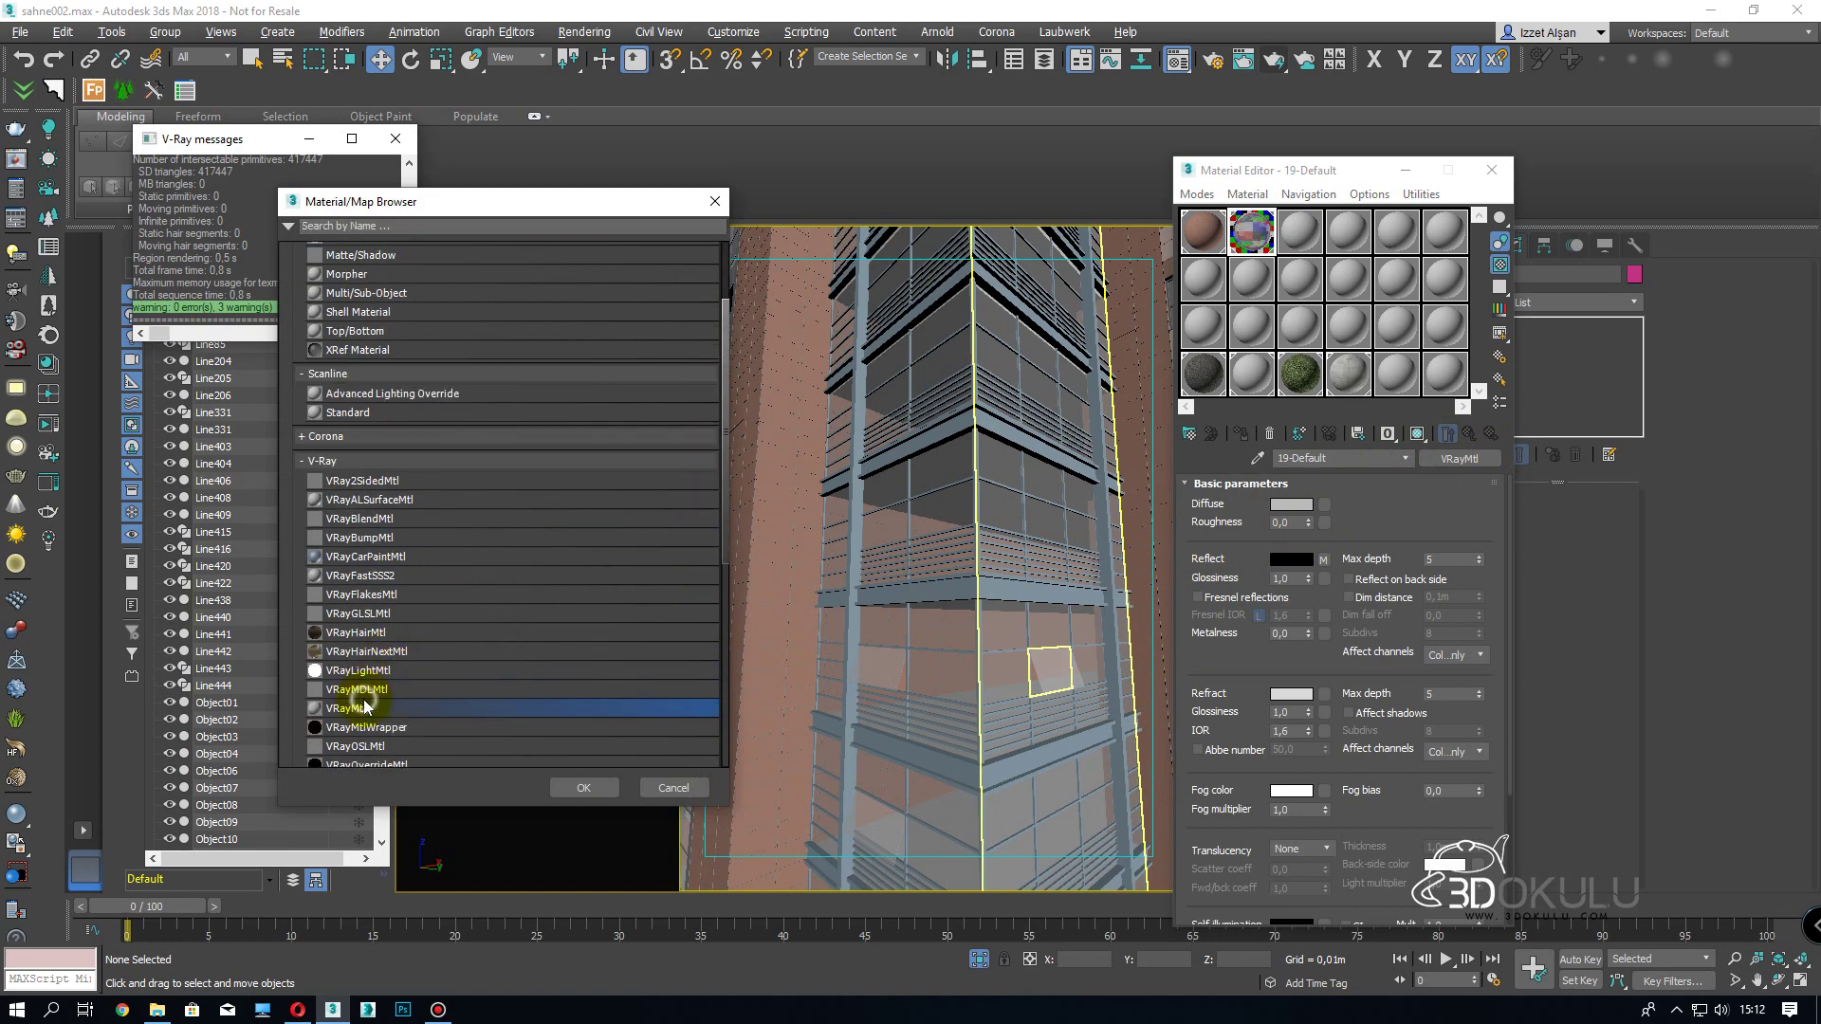
- Rename the tower's corner glazing material as cam1
{"action": "scroll", "coordinate": [816, 629], "scroll_direction": "up", "scroll_amount": 5}
{"action": "middle_click_drag", "start_coordinate": [1033, 538], "coordinate": [1097, 518], "text": "alt"}
{"action": "key", "text": "c"}
{"action": "double_click", "coordinate": [859, 372]}
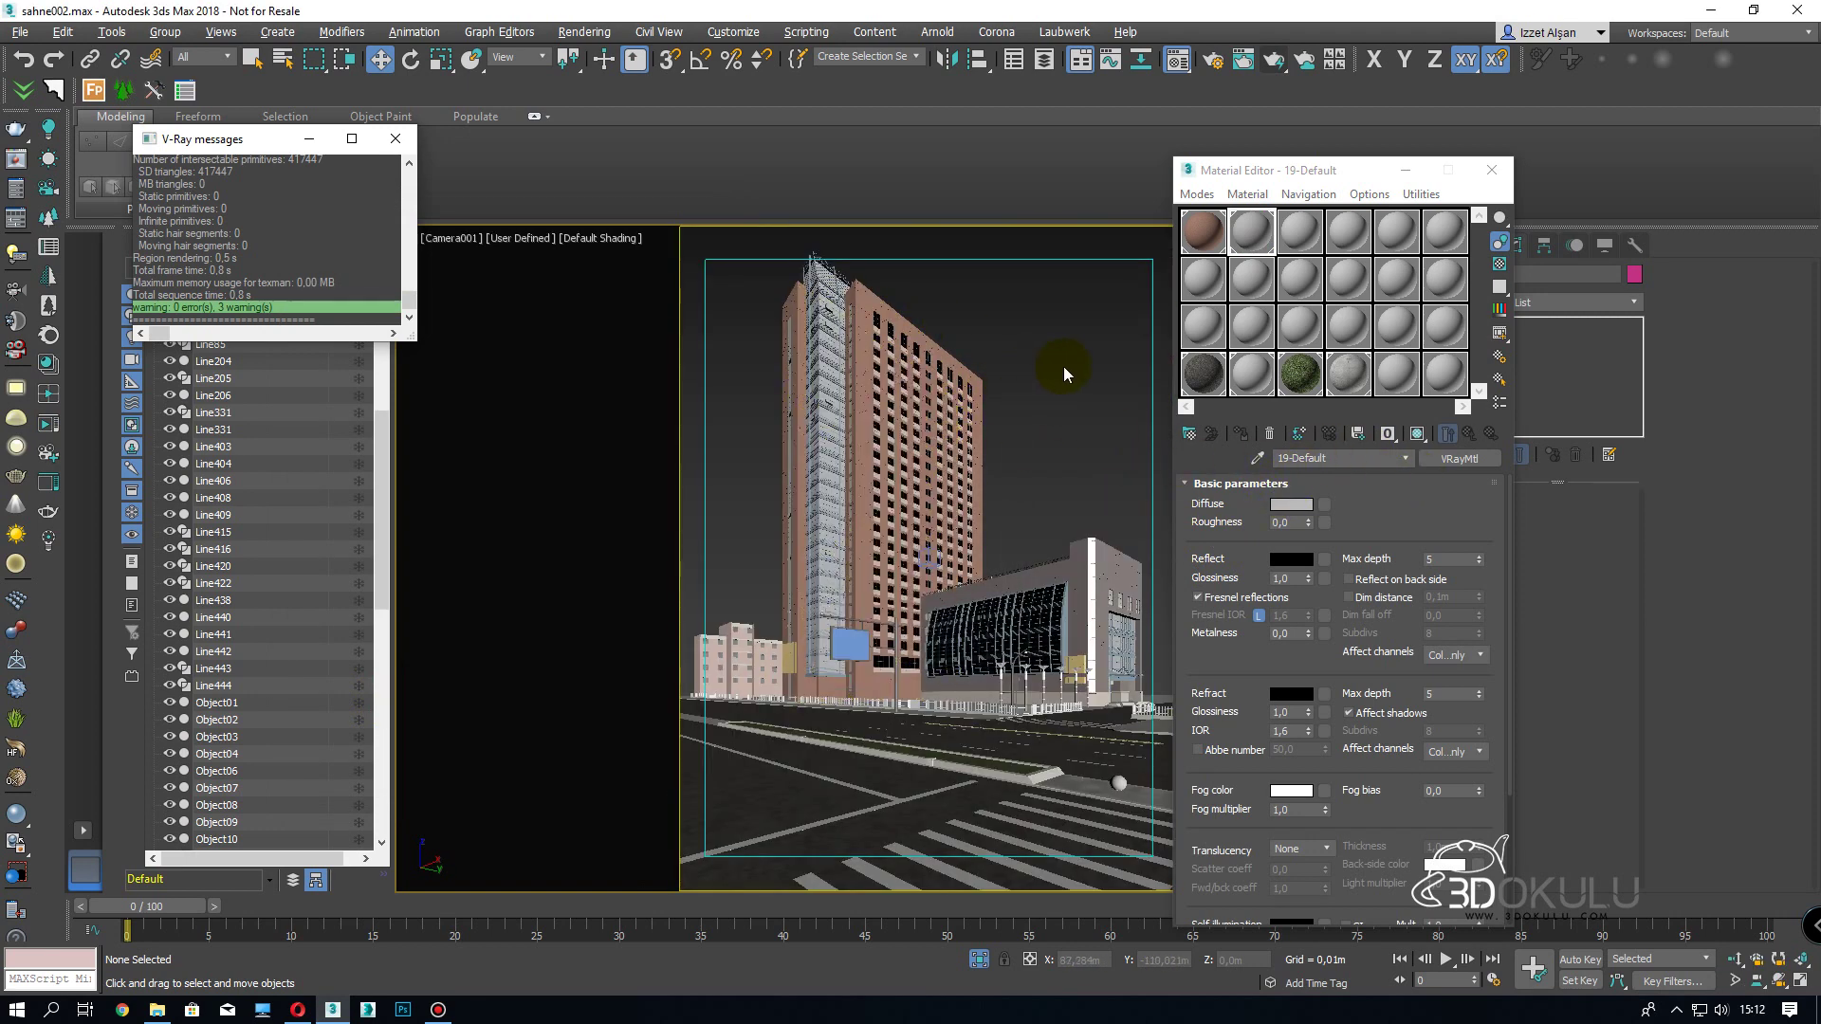
{"action": "key", "text": "p"}
{"action": "middle_click_drag", "start_coordinate": [842, 456], "coordinate": [914, 544]}
{"action": "scroll", "coordinate": [914, 545], "scroll_direction": "up", "scroll_amount": 6}
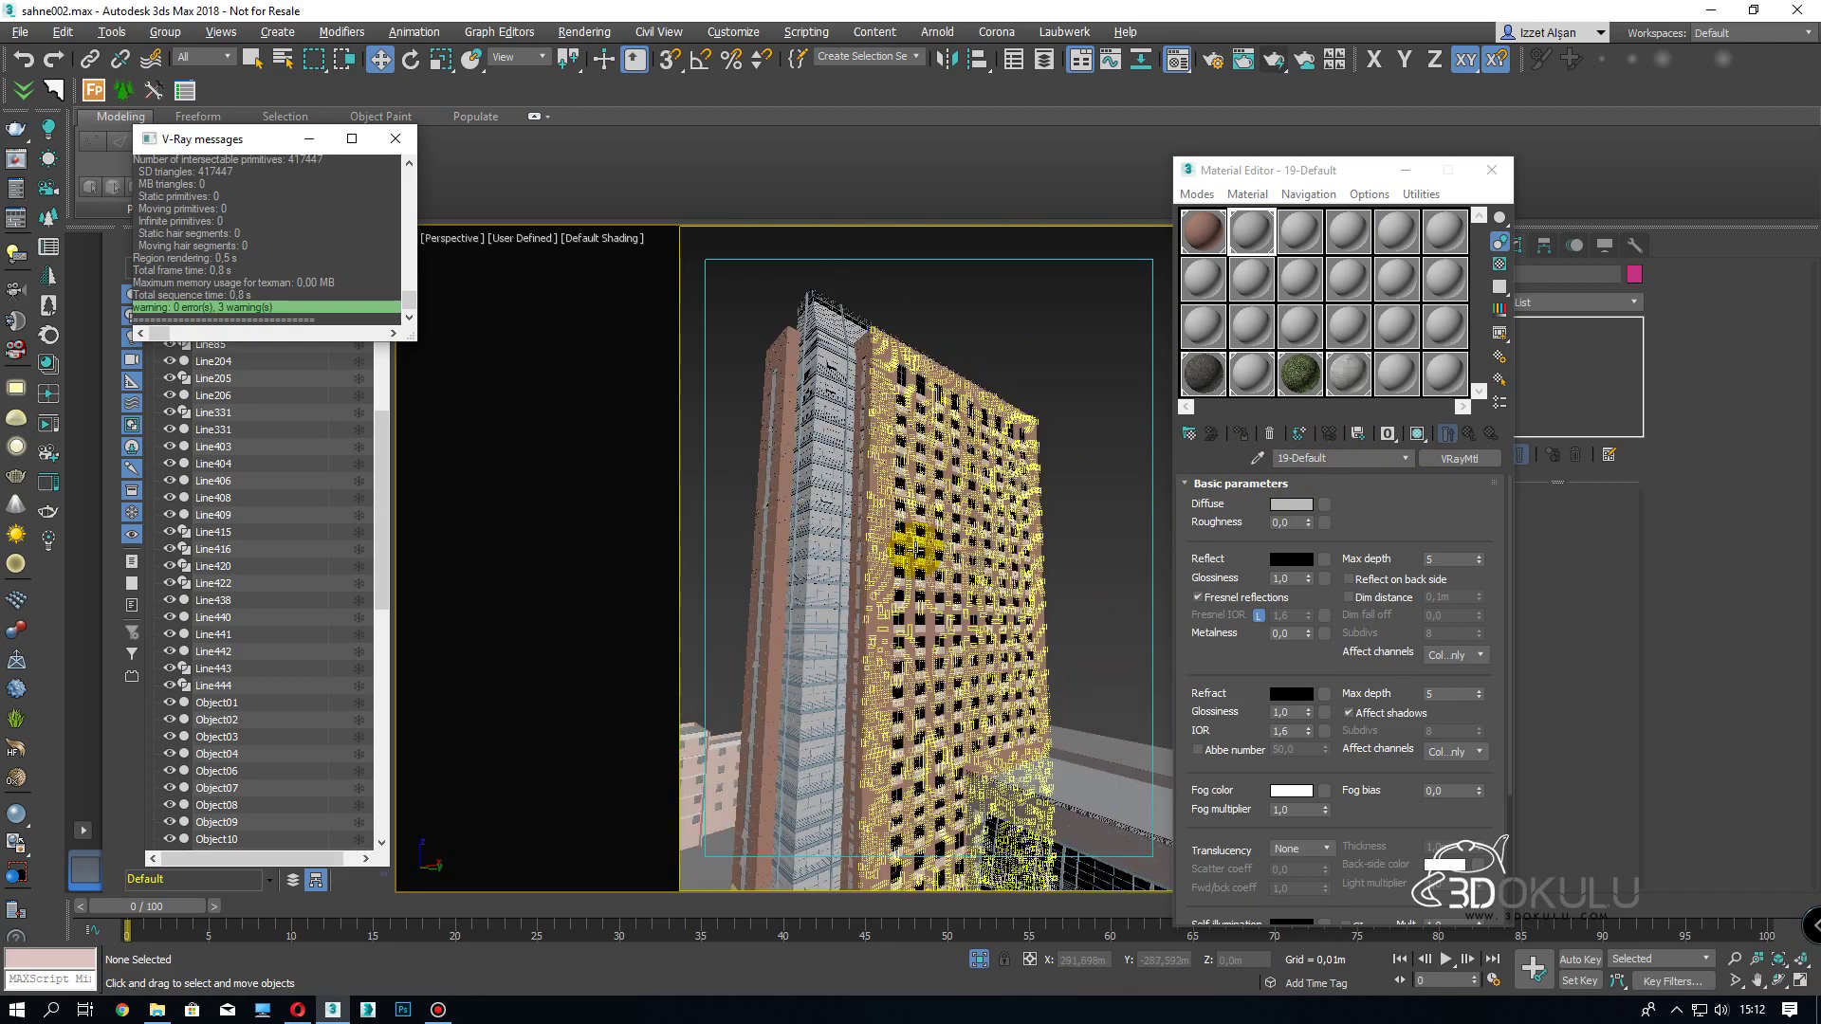
{"action": "scroll", "coordinate": [868, 551], "scroll_direction": "up", "scroll_amount": 5}
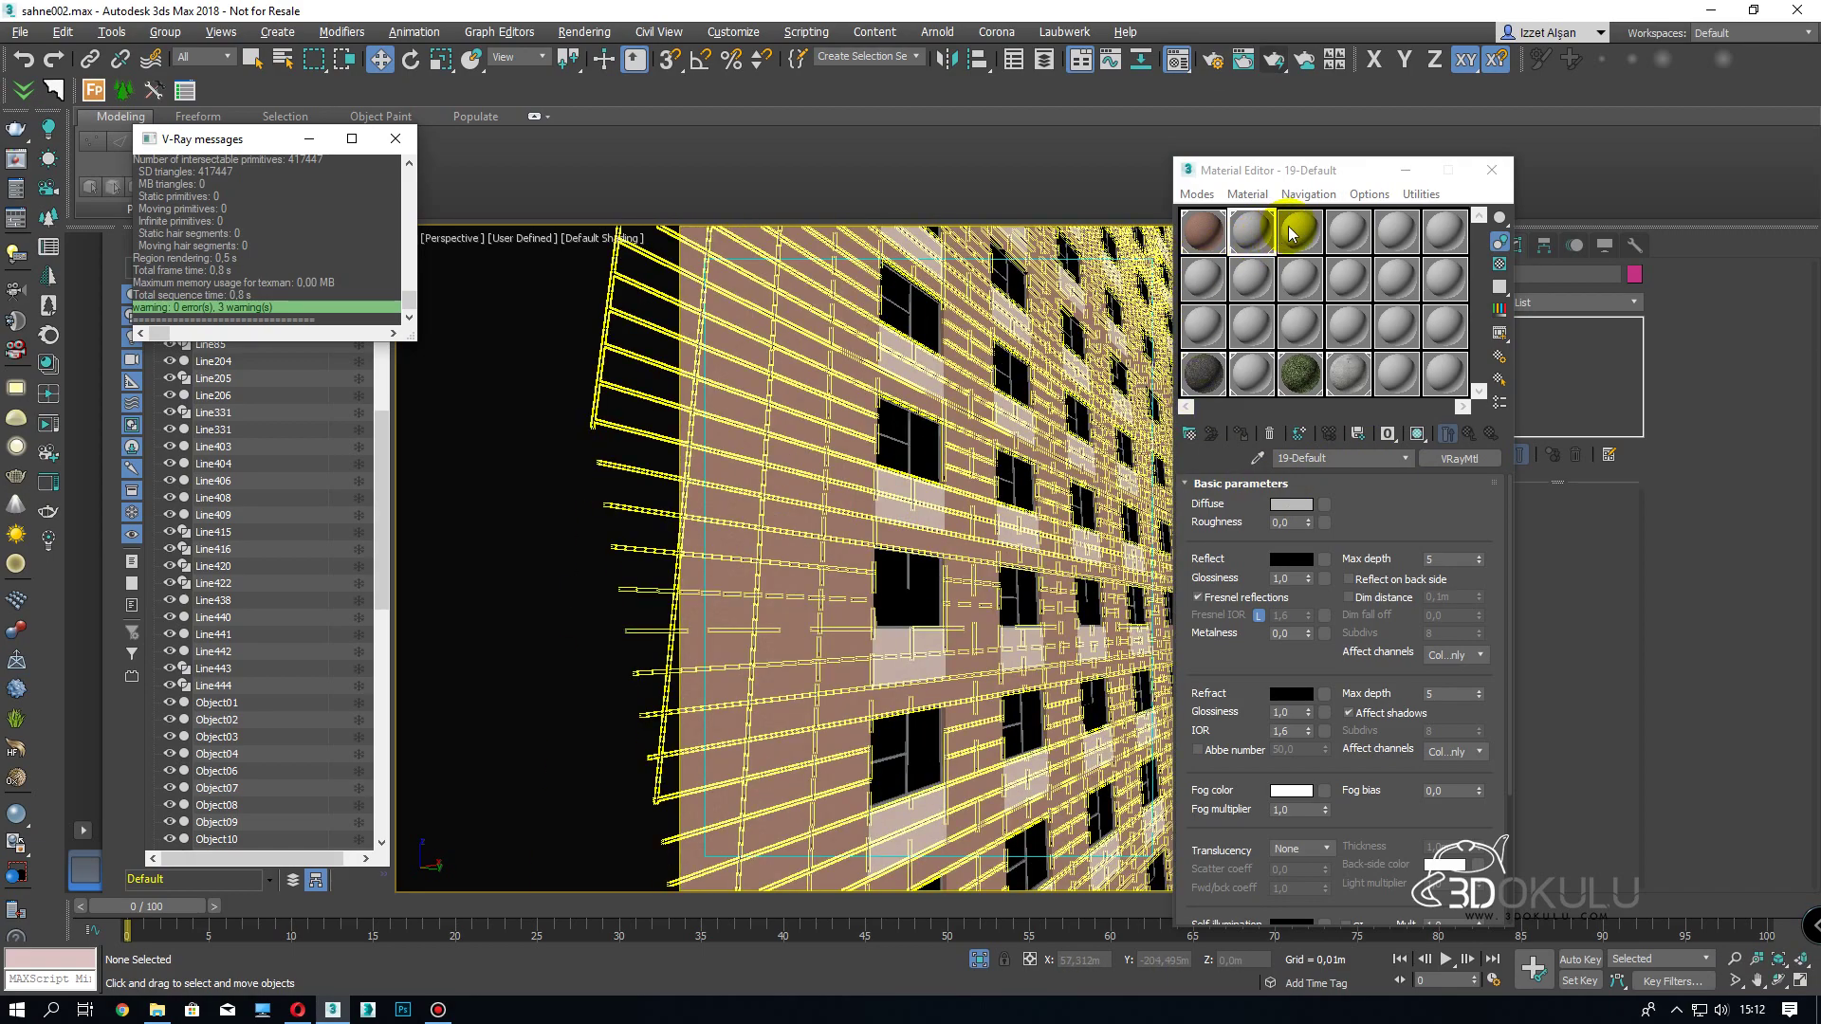
{"action": "left_click", "coordinate": [1313, 443]}
{"action": "left_click", "coordinate": [1095, 446]}
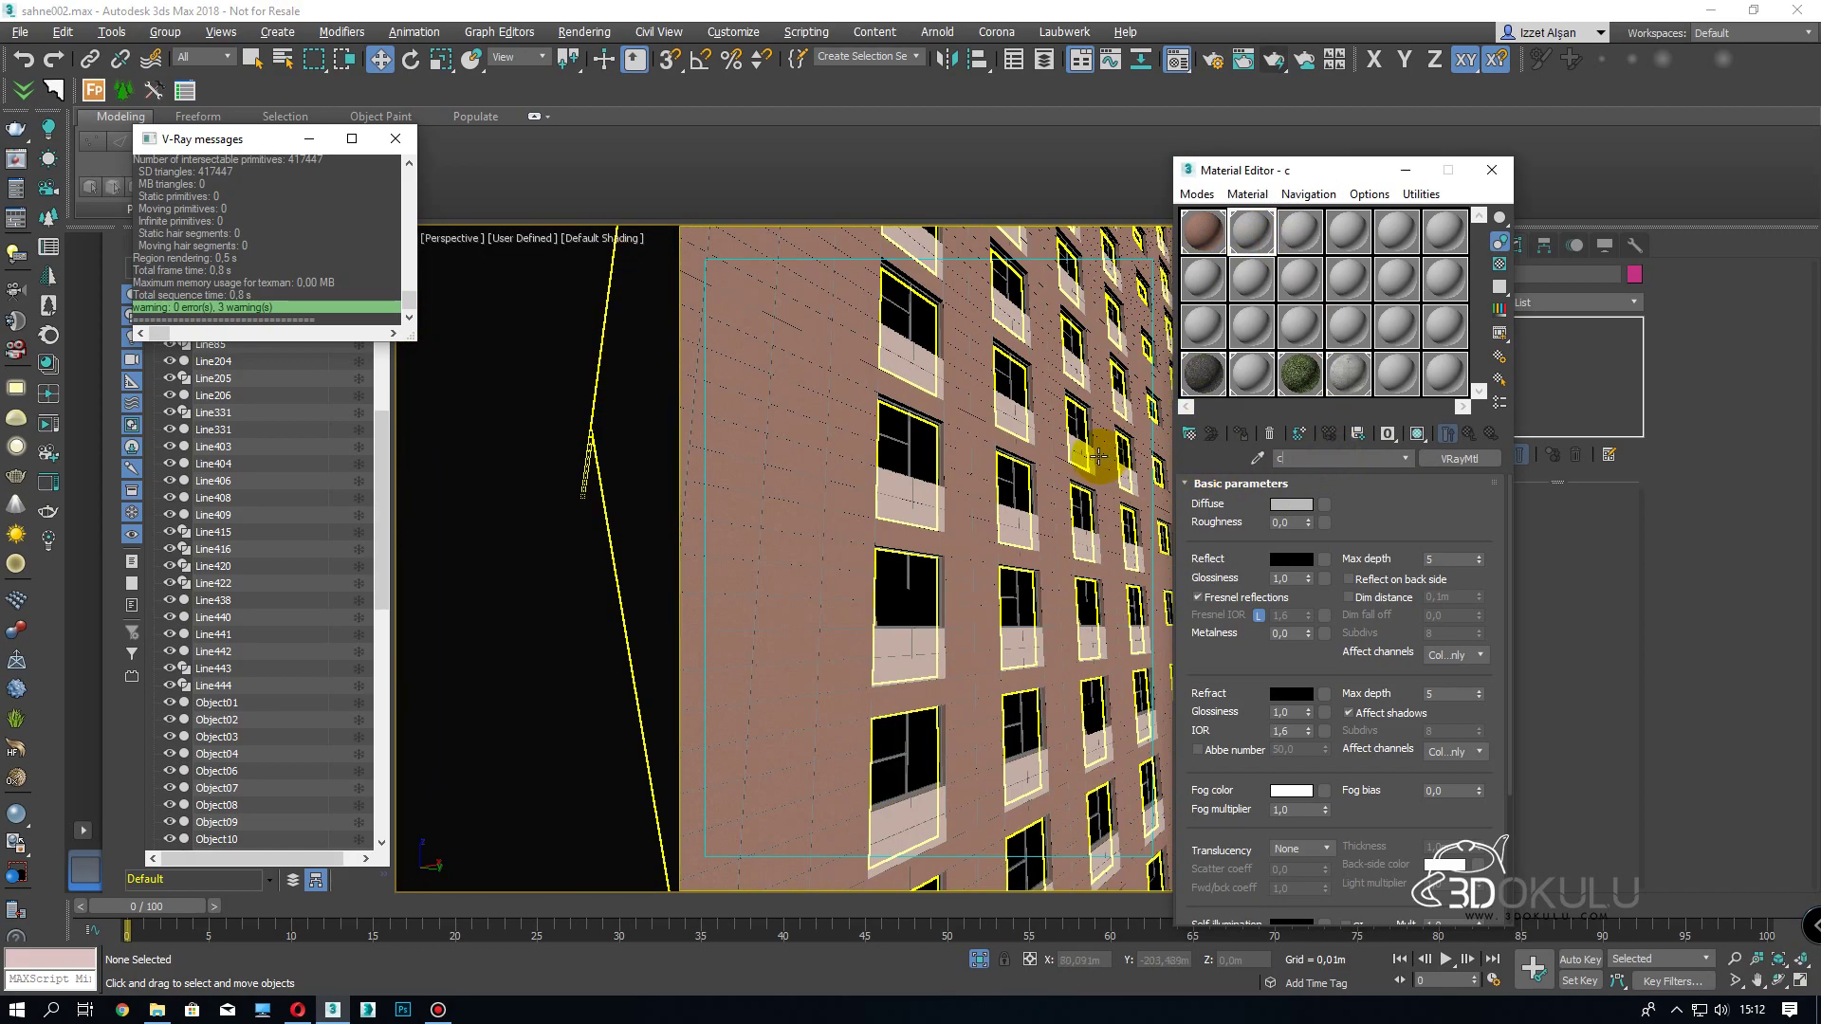
- Pick the facade window glass material into the third material slot and change it to a VRayMtl
{"action": "left_click", "coordinate": [1299, 233]}
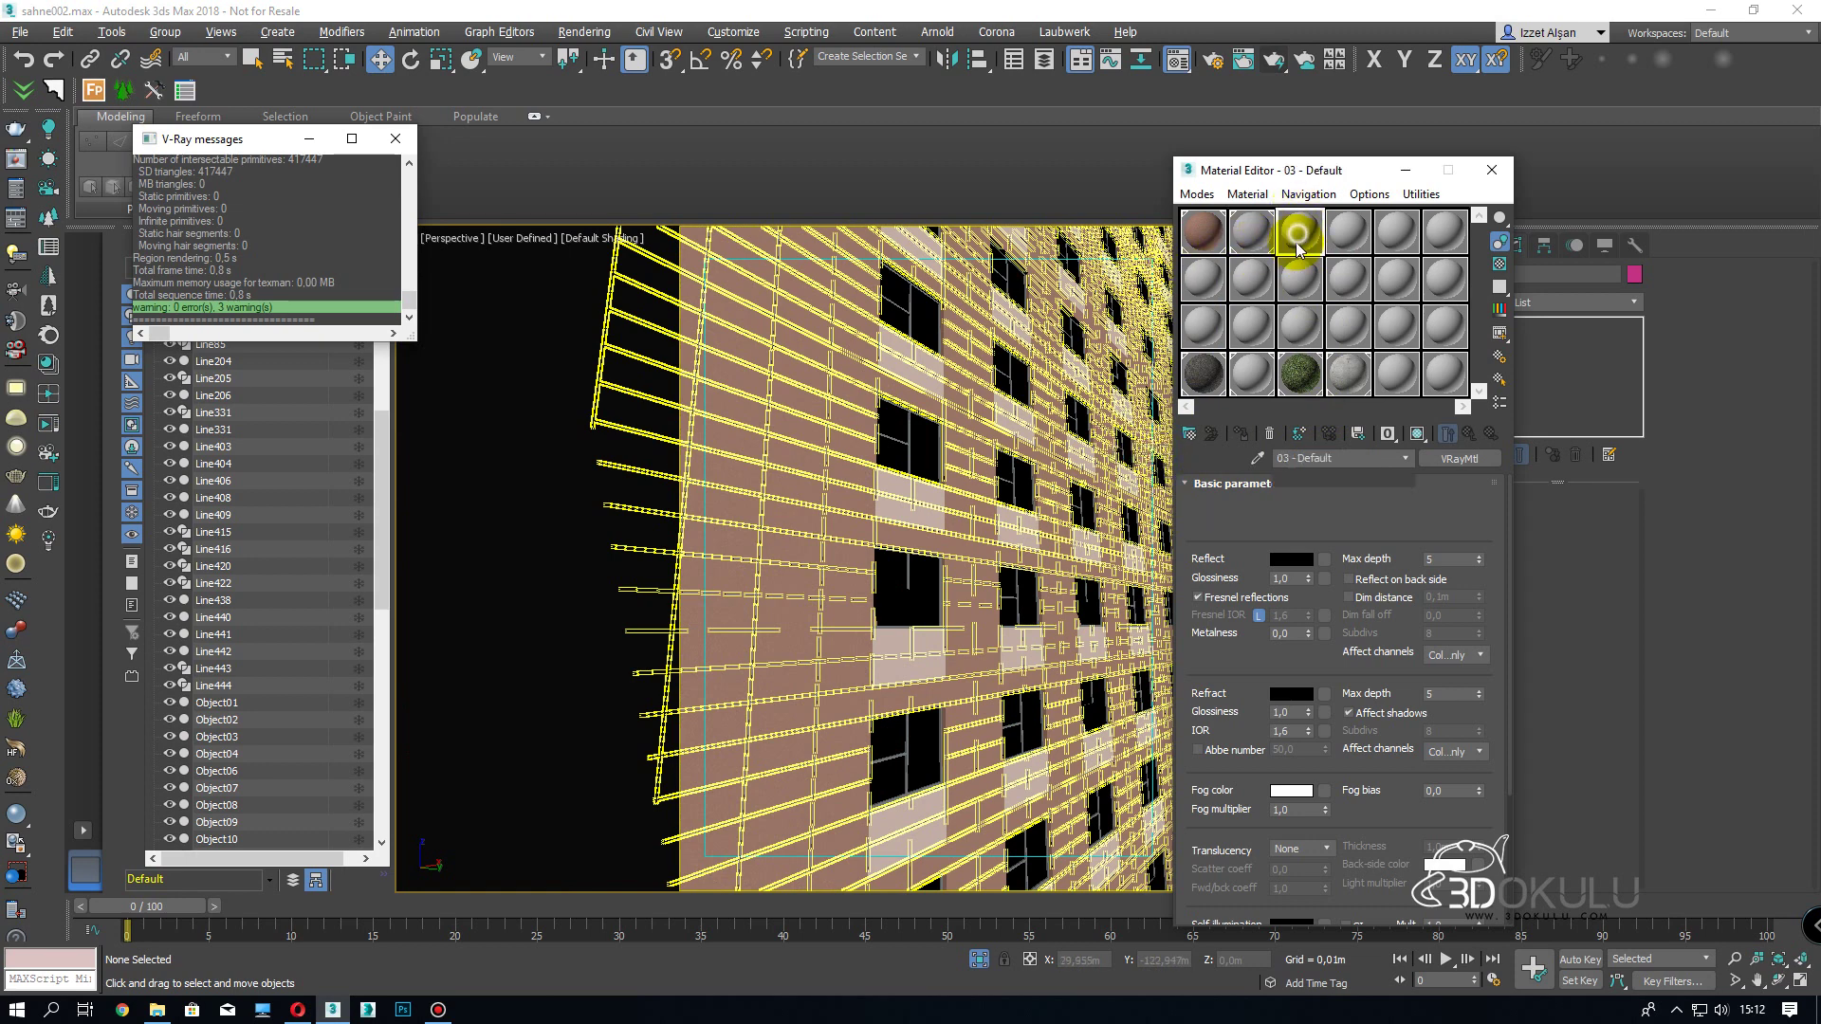
{"action": "left_click", "coordinate": [1255, 459]}
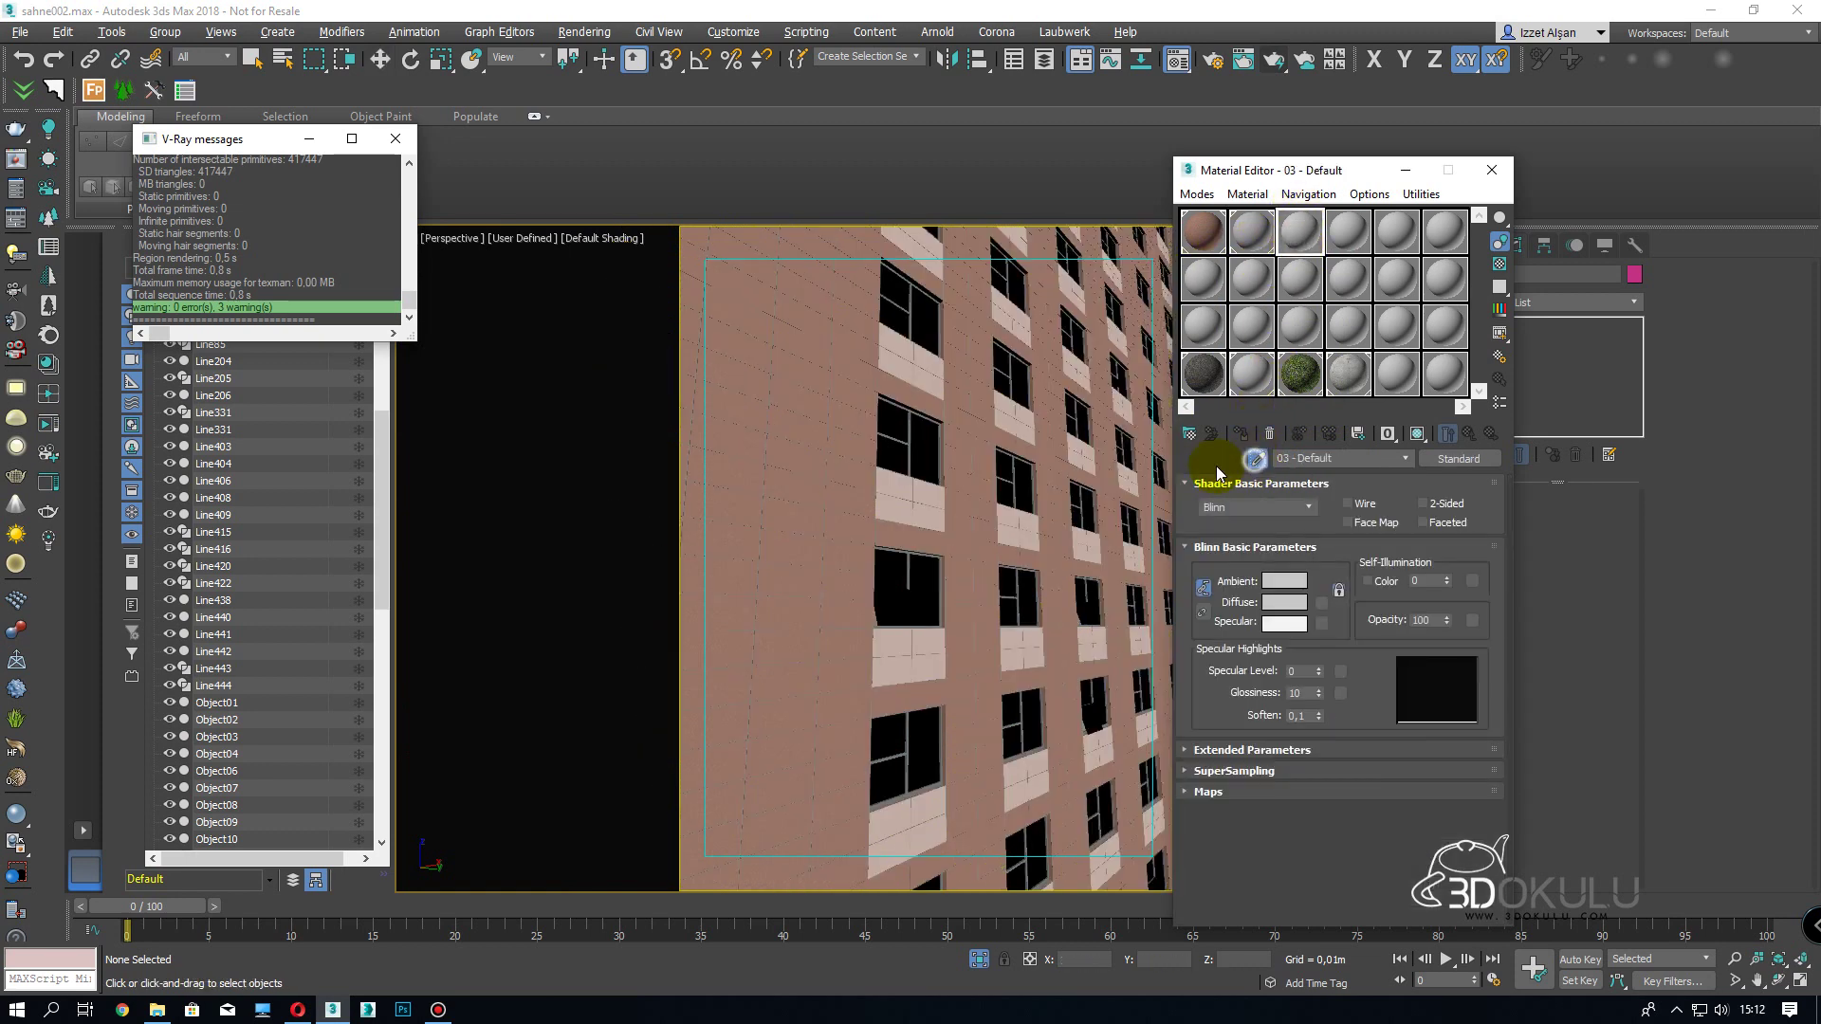
{"action": "left_click", "coordinate": [931, 438]}
{"action": "left_click", "coordinate": [1423, 465]}
{"action": "scroll", "coordinate": [321, 628], "scroll_direction": "down", "scroll_amount": 2}
{"action": "double_click", "coordinate": [357, 618]}
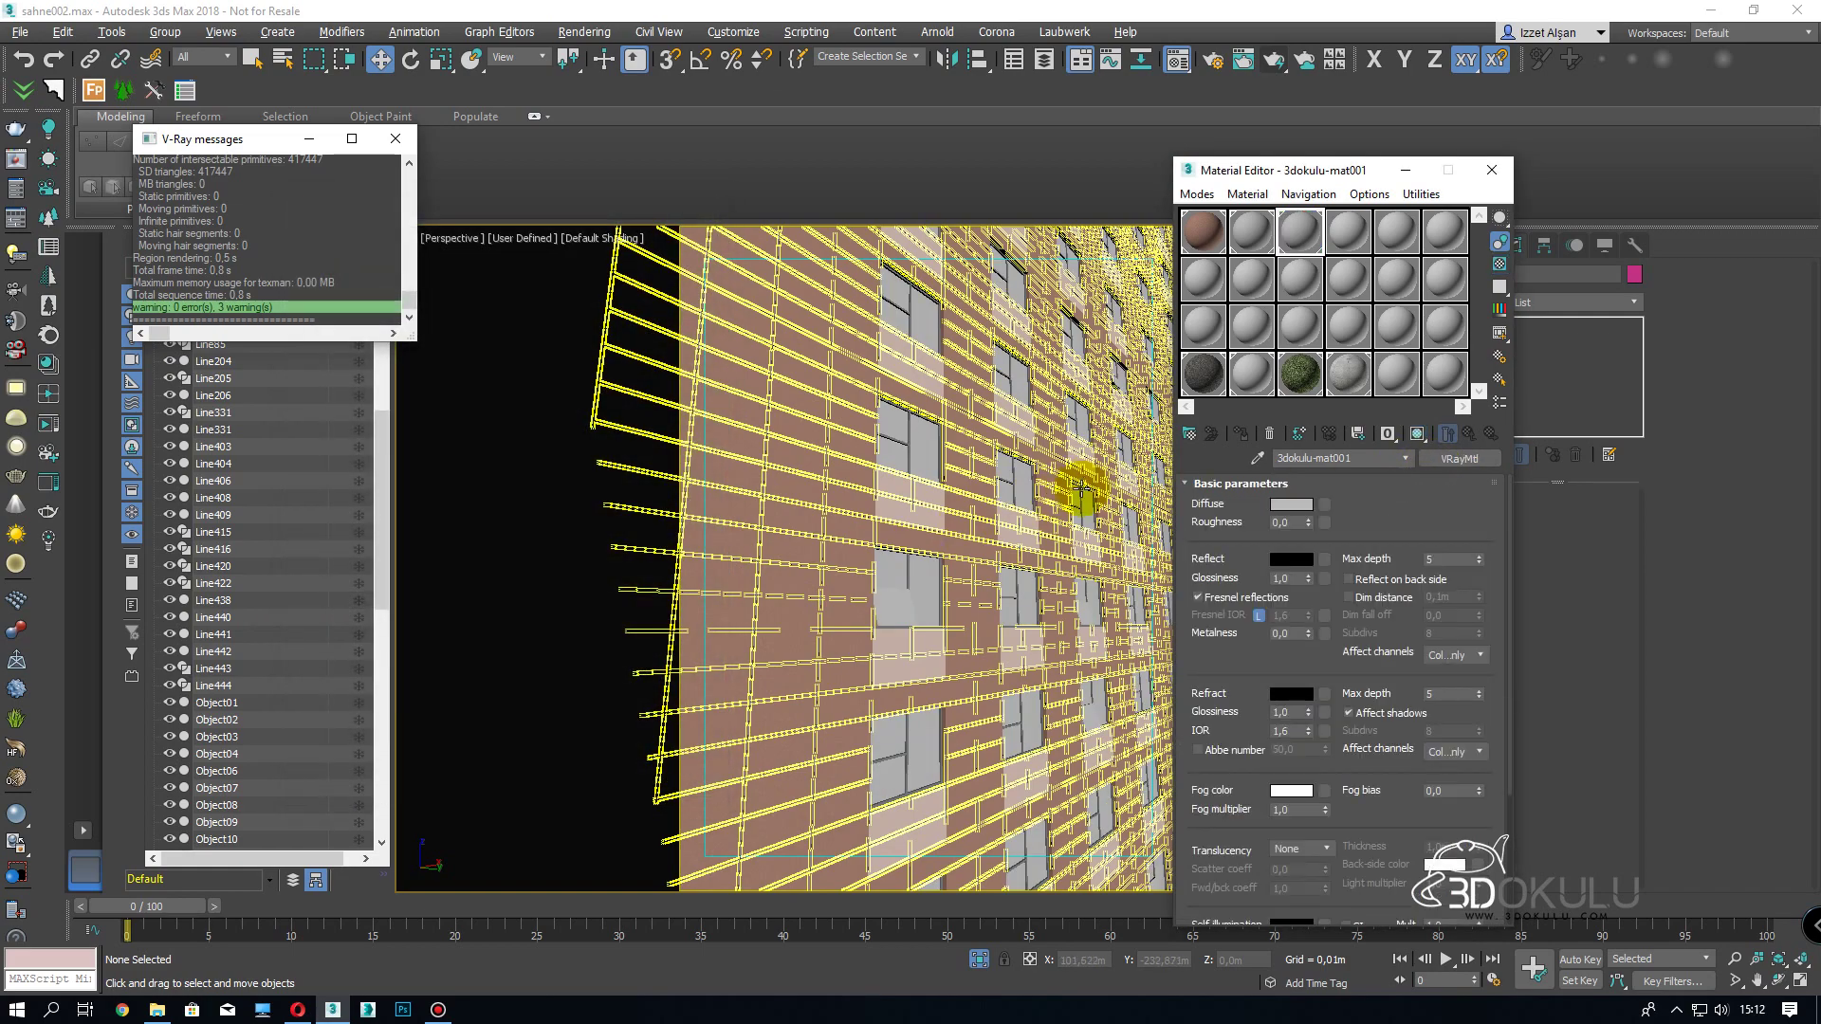
- Look over the glazing on the tower and rename the facade window glass material
{"action": "middle_click_drag", "start_coordinate": [854, 557], "coordinate": [937, 601], "text": "alt"}
{"action": "middle_click_drag", "start_coordinate": [1139, 458], "coordinate": [1033, 467]}
{"action": "scroll", "coordinate": [835, 492], "scroll_direction": "up", "scroll_amount": 4}
{"action": "scroll", "coordinate": [884, 485], "scroll_direction": "down", "scroll_amount": 4}
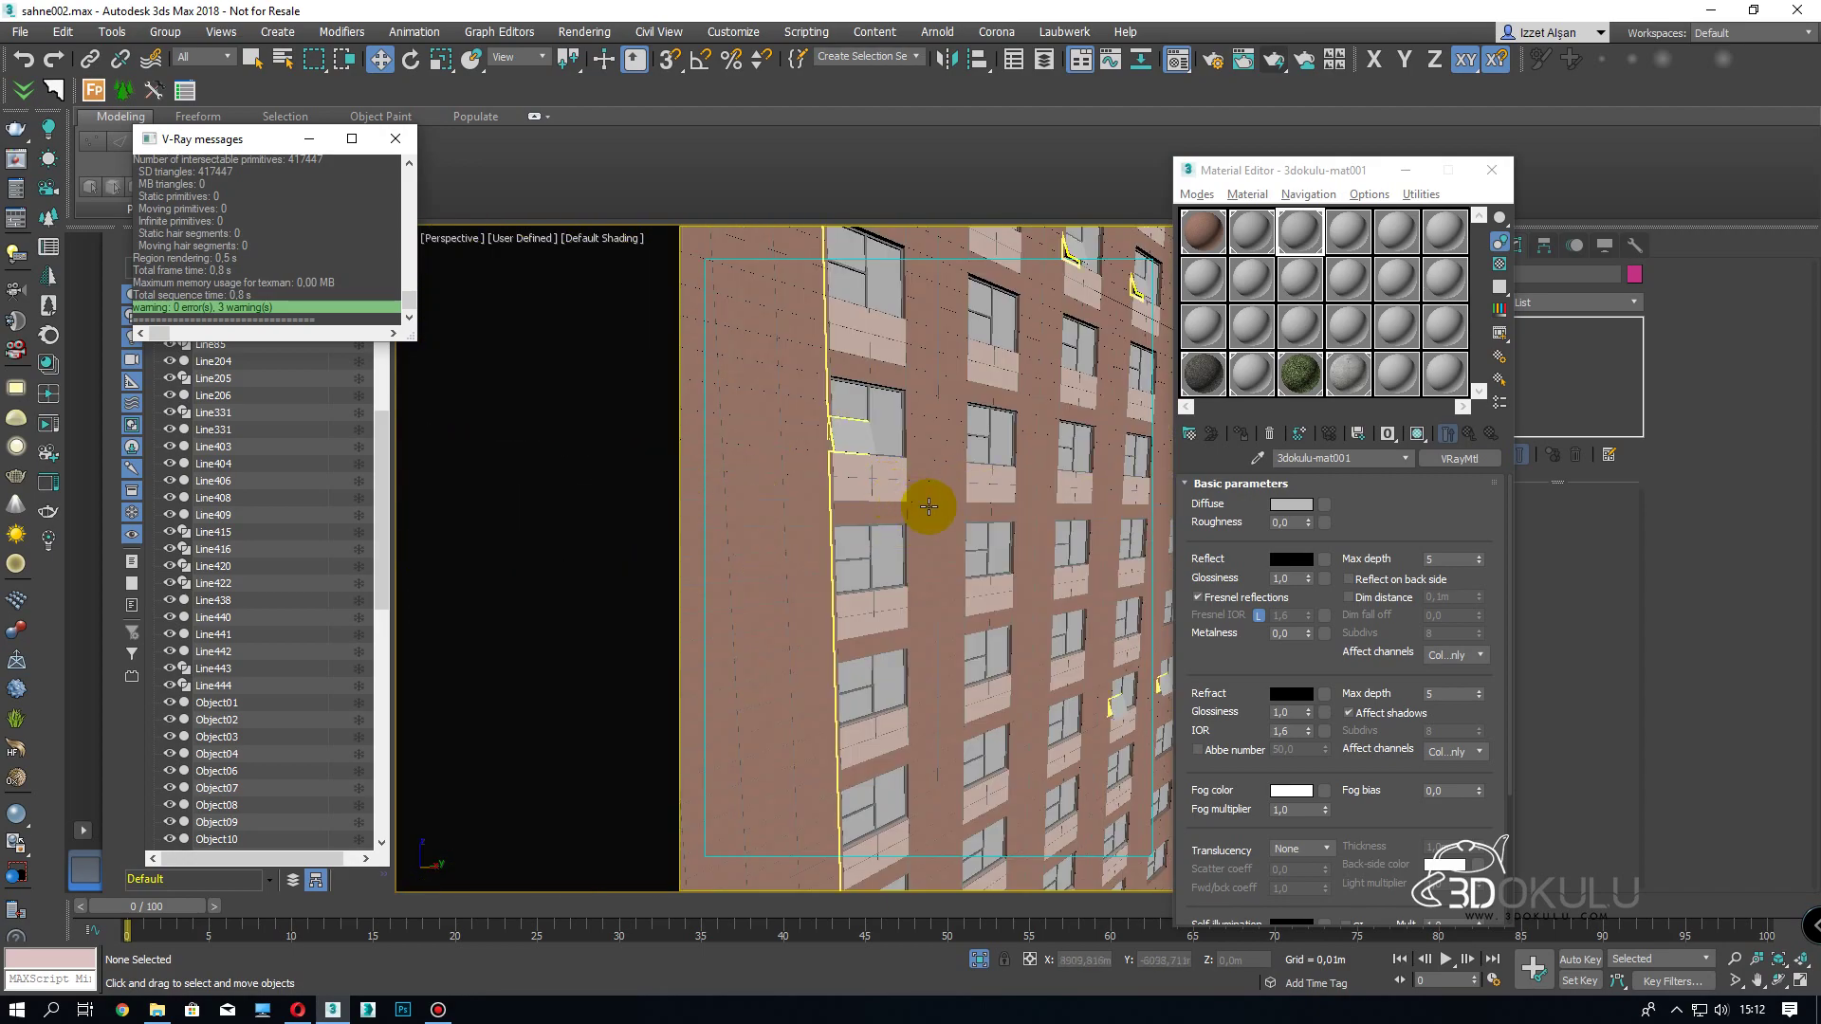
{"action": "scroll", "coordinate": [916, 583], "scroll_direction": "down", "scroll_amount": 6}
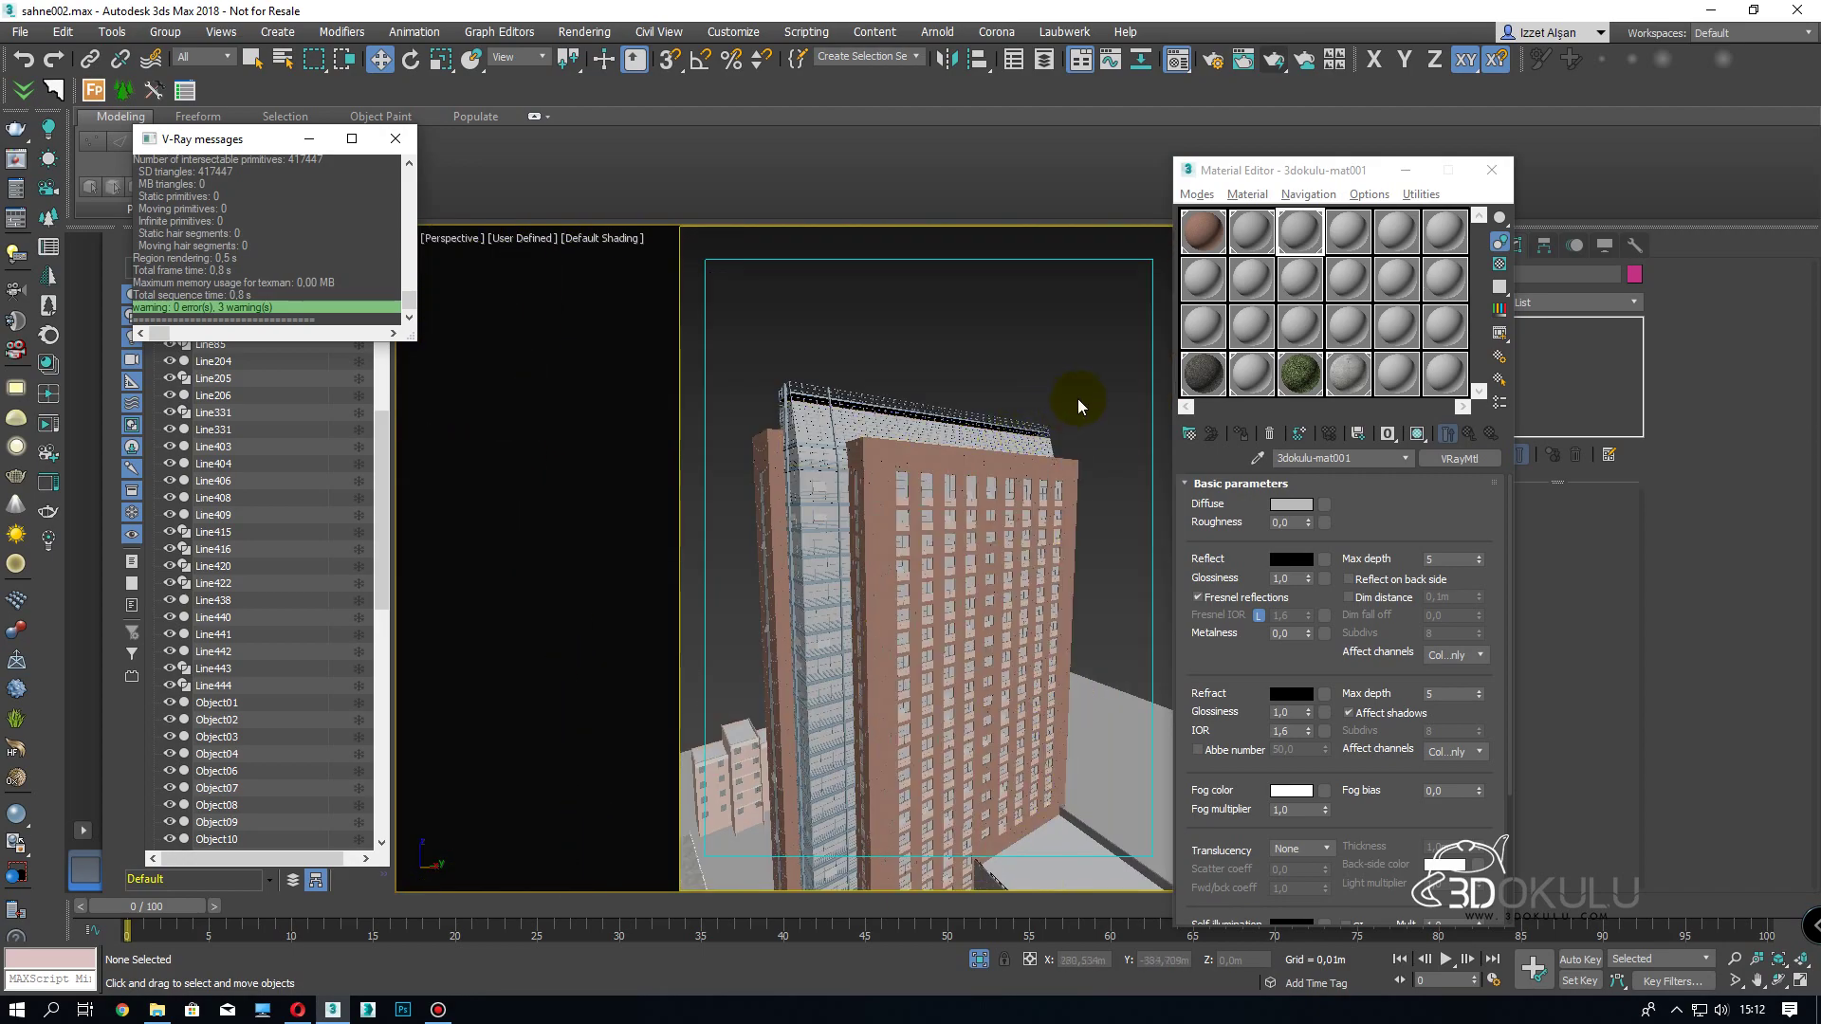
{"action": "scroll", "coordinate": [1078, 398], "scroll_direction": "up", "scroll_amount": 5}
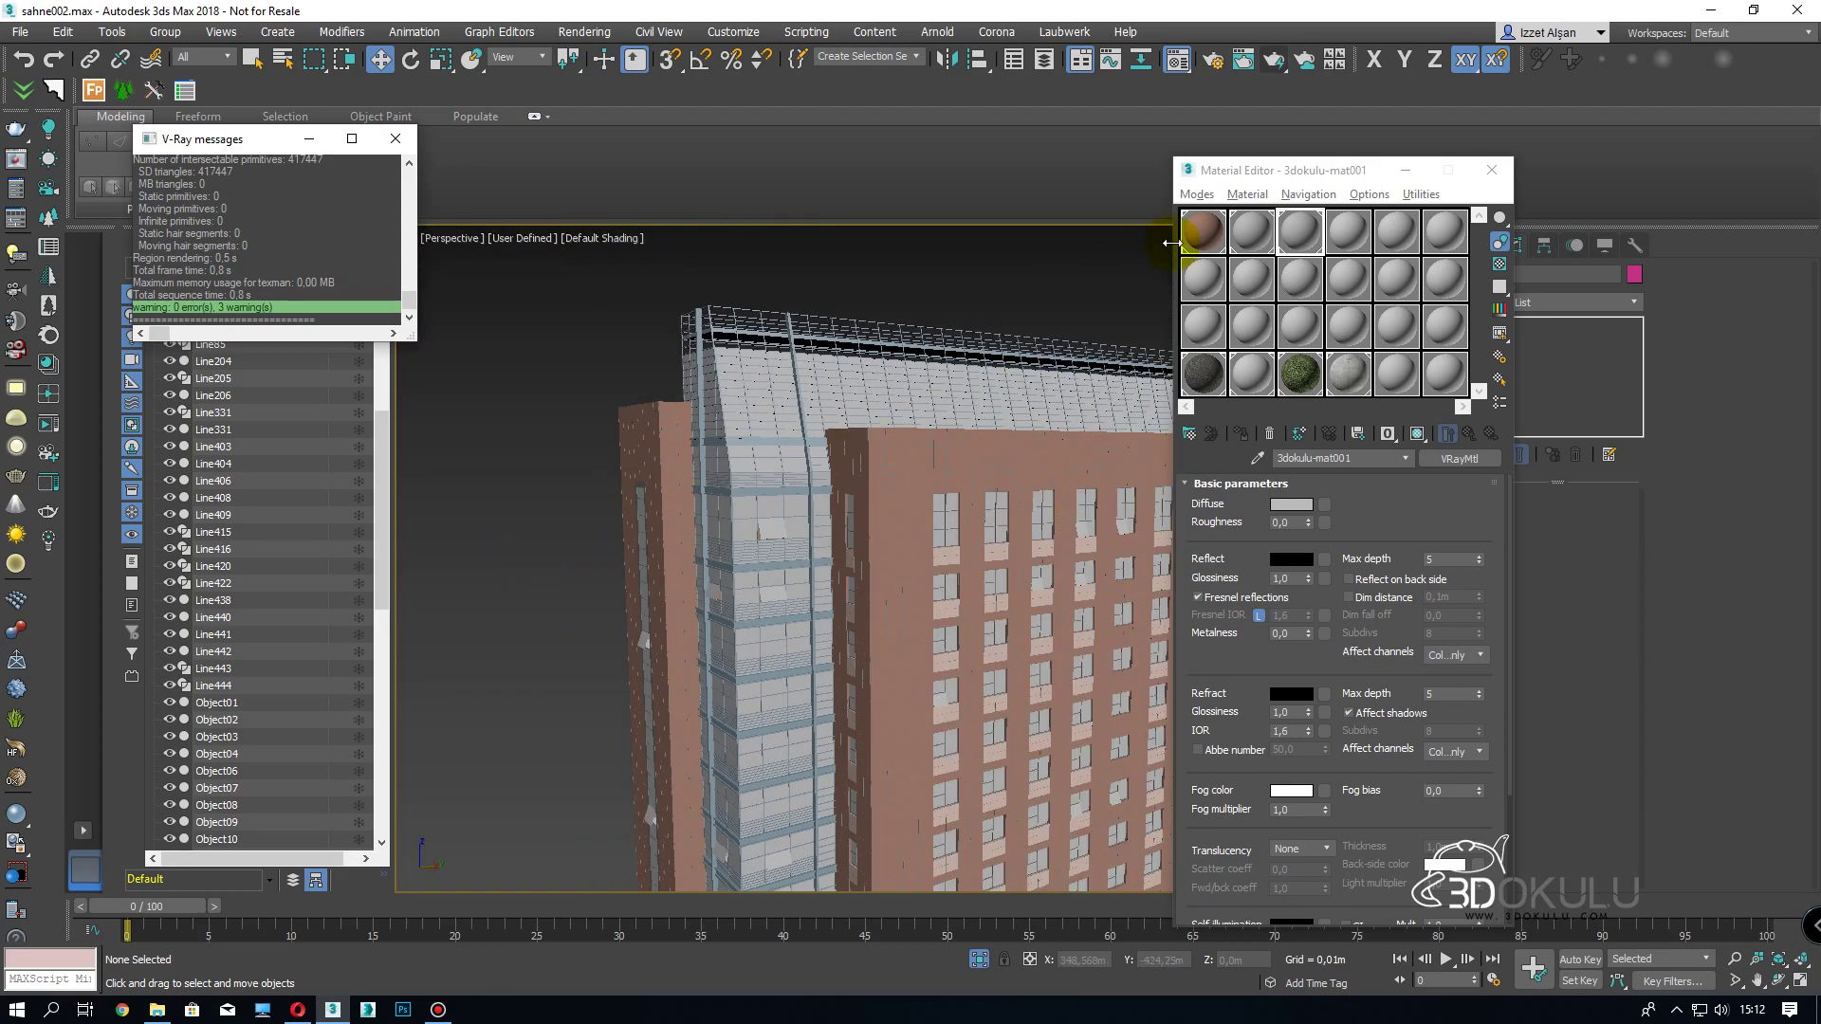
{"action": "left_click", "coordinate": [1375, 458]}
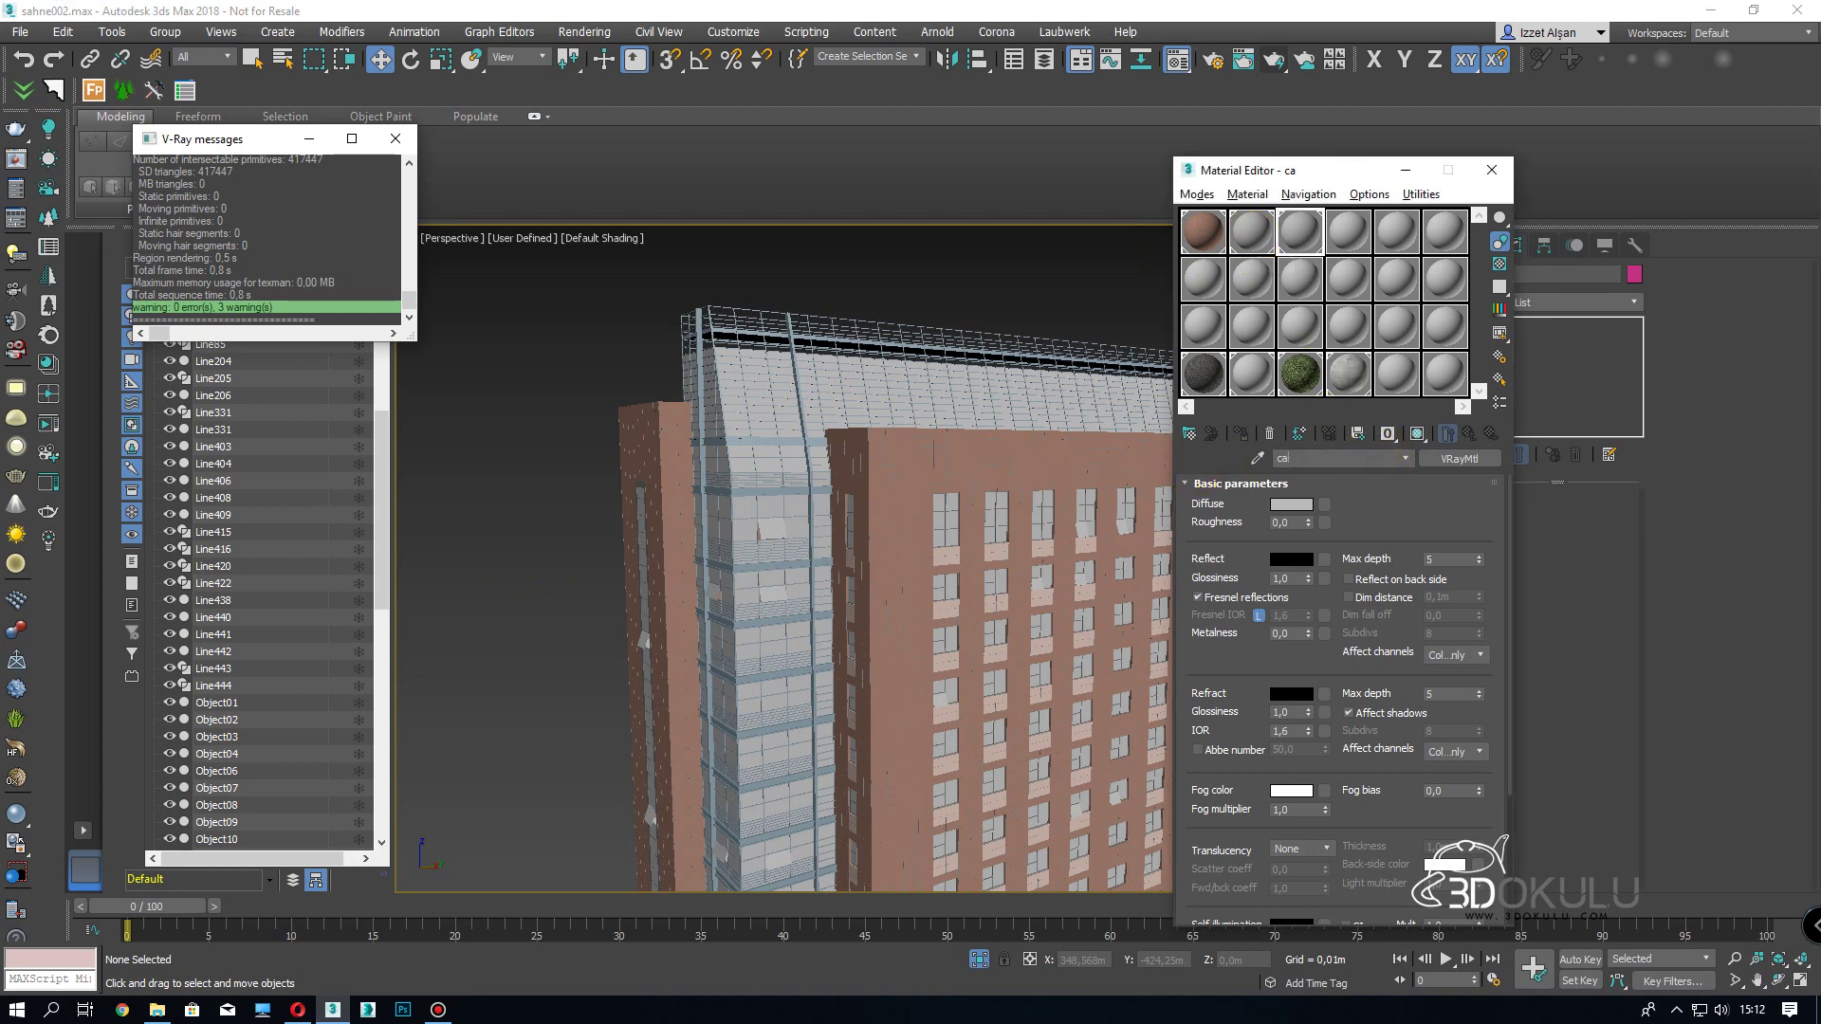
- Set the reflection and refraction colours of the cam1 material to white
{"action": "left_click", "coordinate": [1238, 245]}
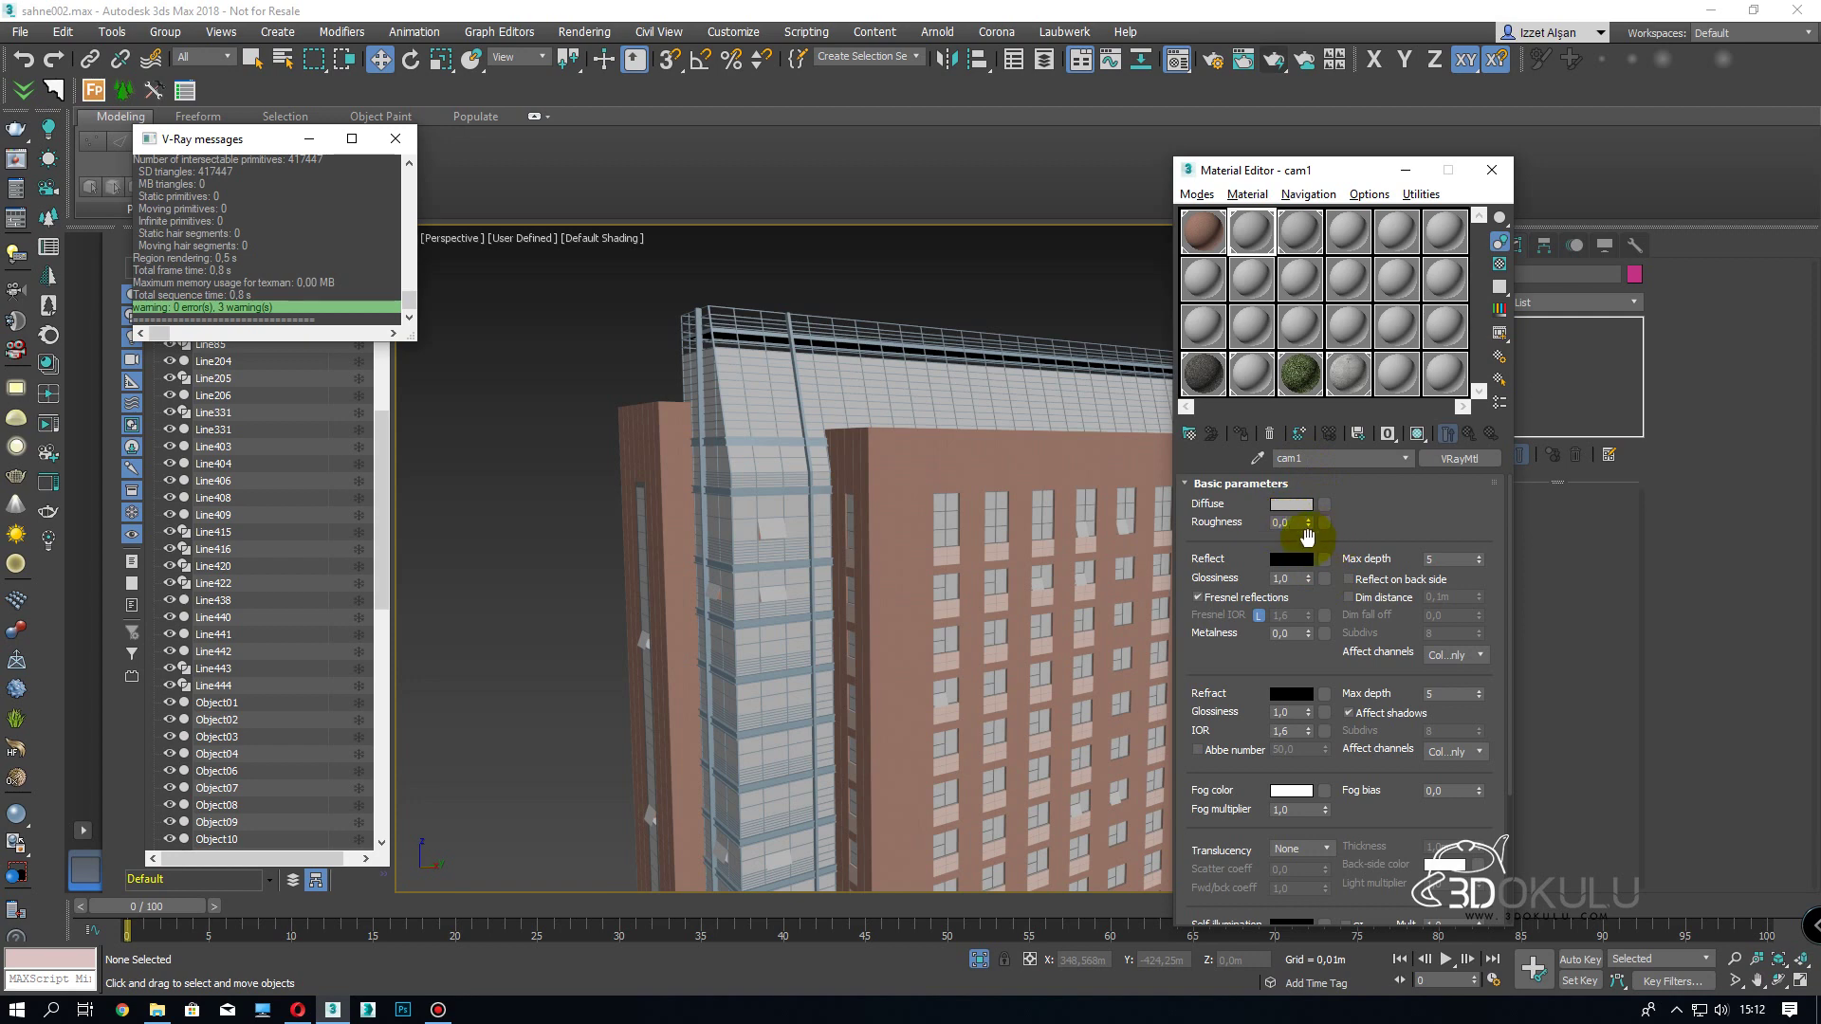
{"action": "left_click", "coordinate": [1291, 560]}
{"action": "left_click_drag", "start_coordinate": [561, 127], "coordinate": [560, 270]}
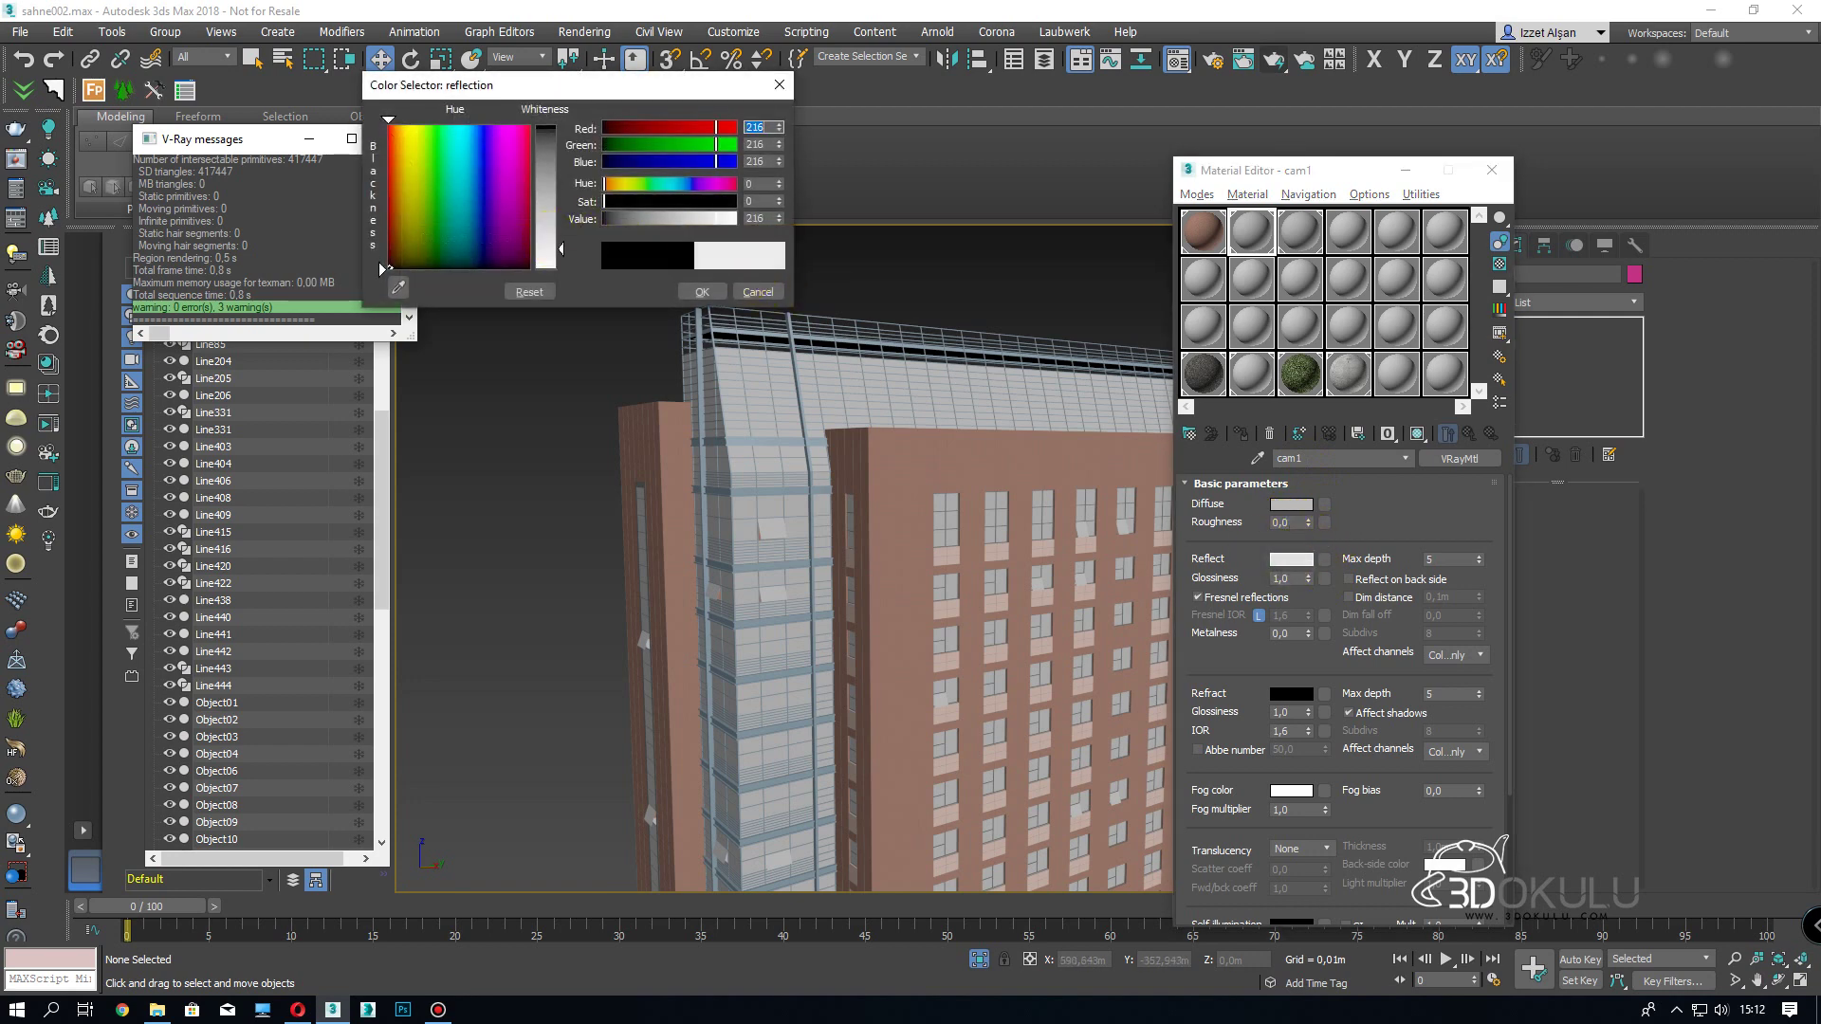
{"action": "left_click", "coordinate": [701, 294]}
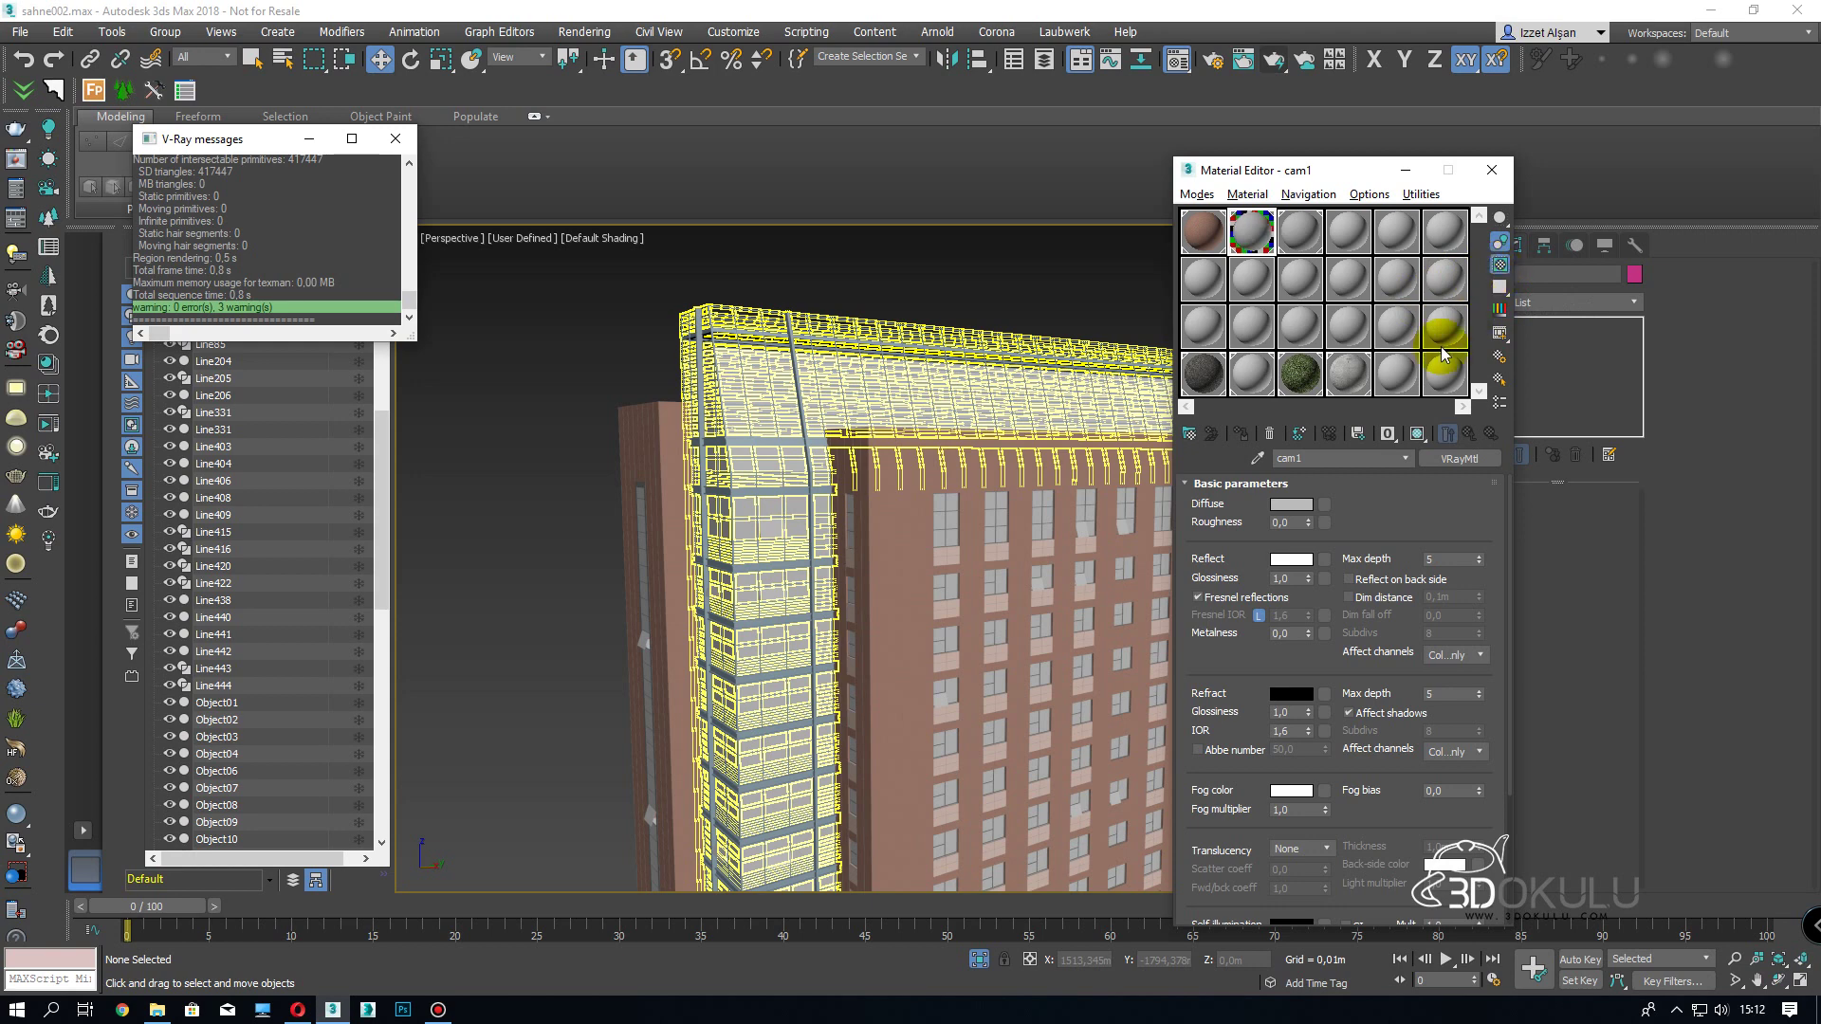
{"action": "left_click", "coordinate": [1290, 694]}
{"action": "left_click", "coordinate": [559, 266]}
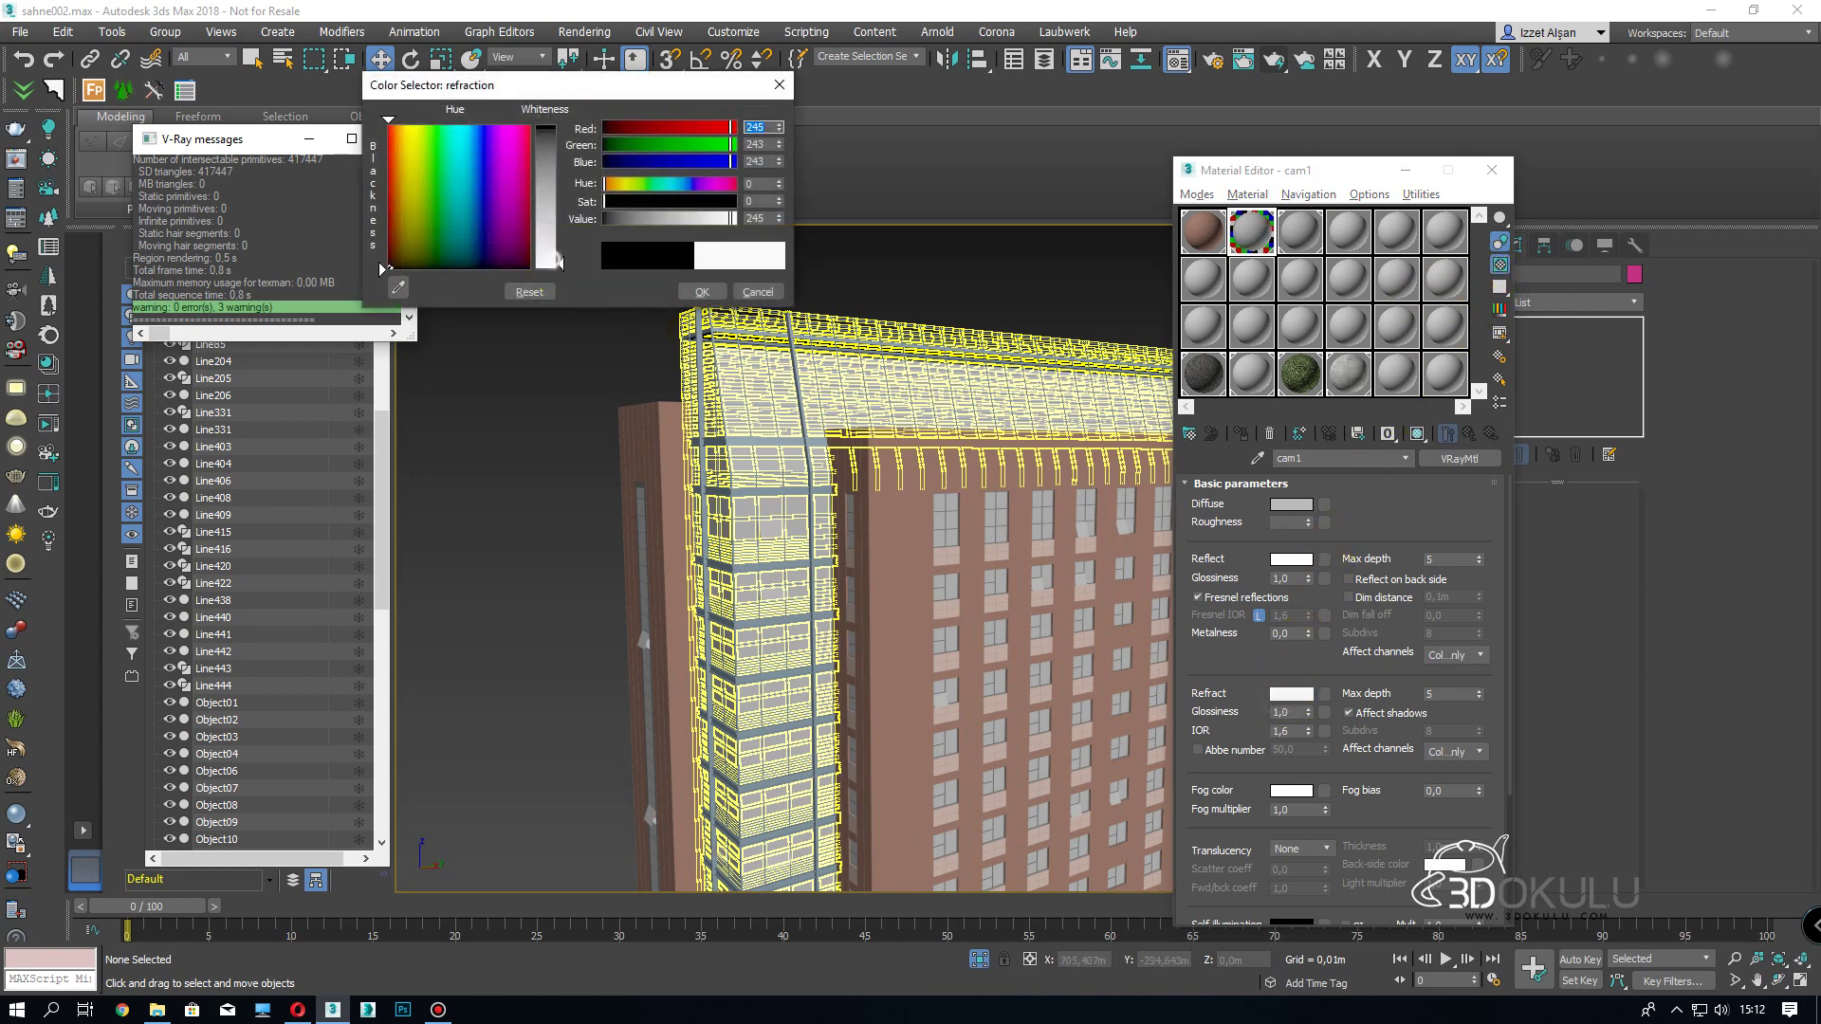
{"action": "left_click", "coordinate": [703, 293]}
- Set the refraction's affected channels to Color+alpha in cam1 and check the glass on the tower
{"action": "middle_click_drag", "start_coordinate": [907, 446], "coordinate": [782, 475]}
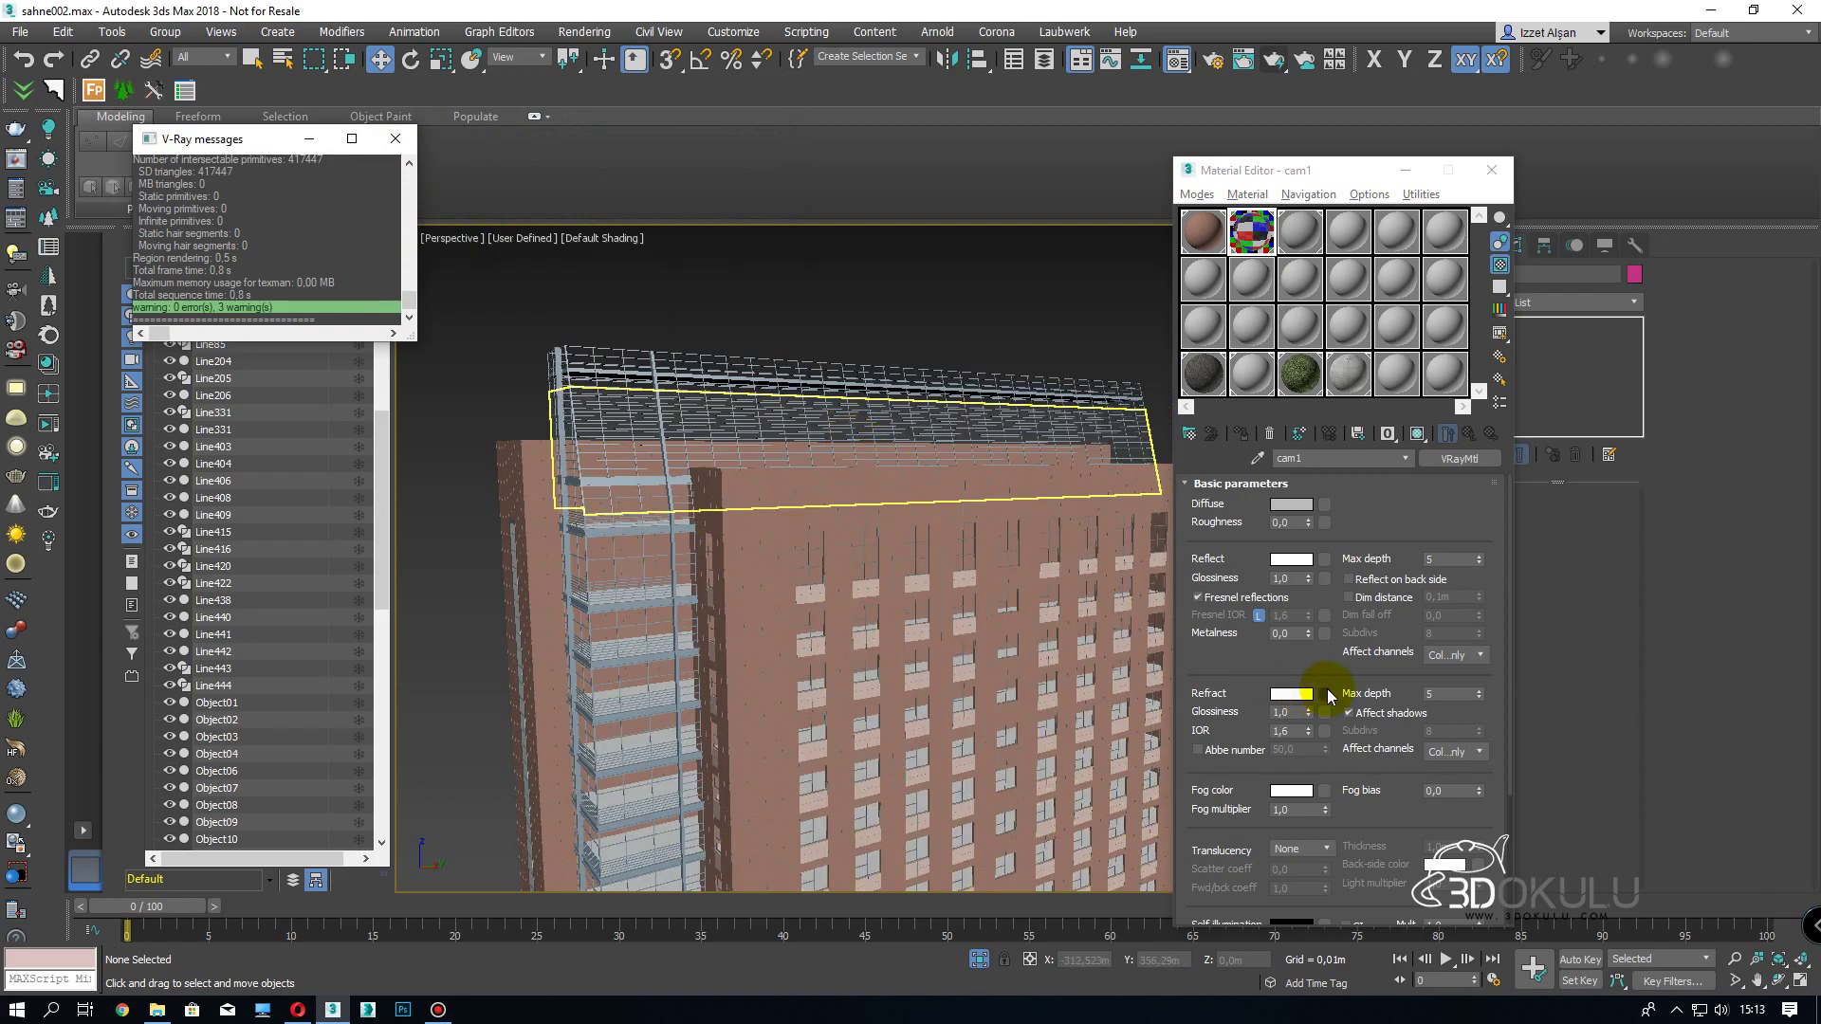
{"action": "left_click", "coordinate": [1457, 752]}
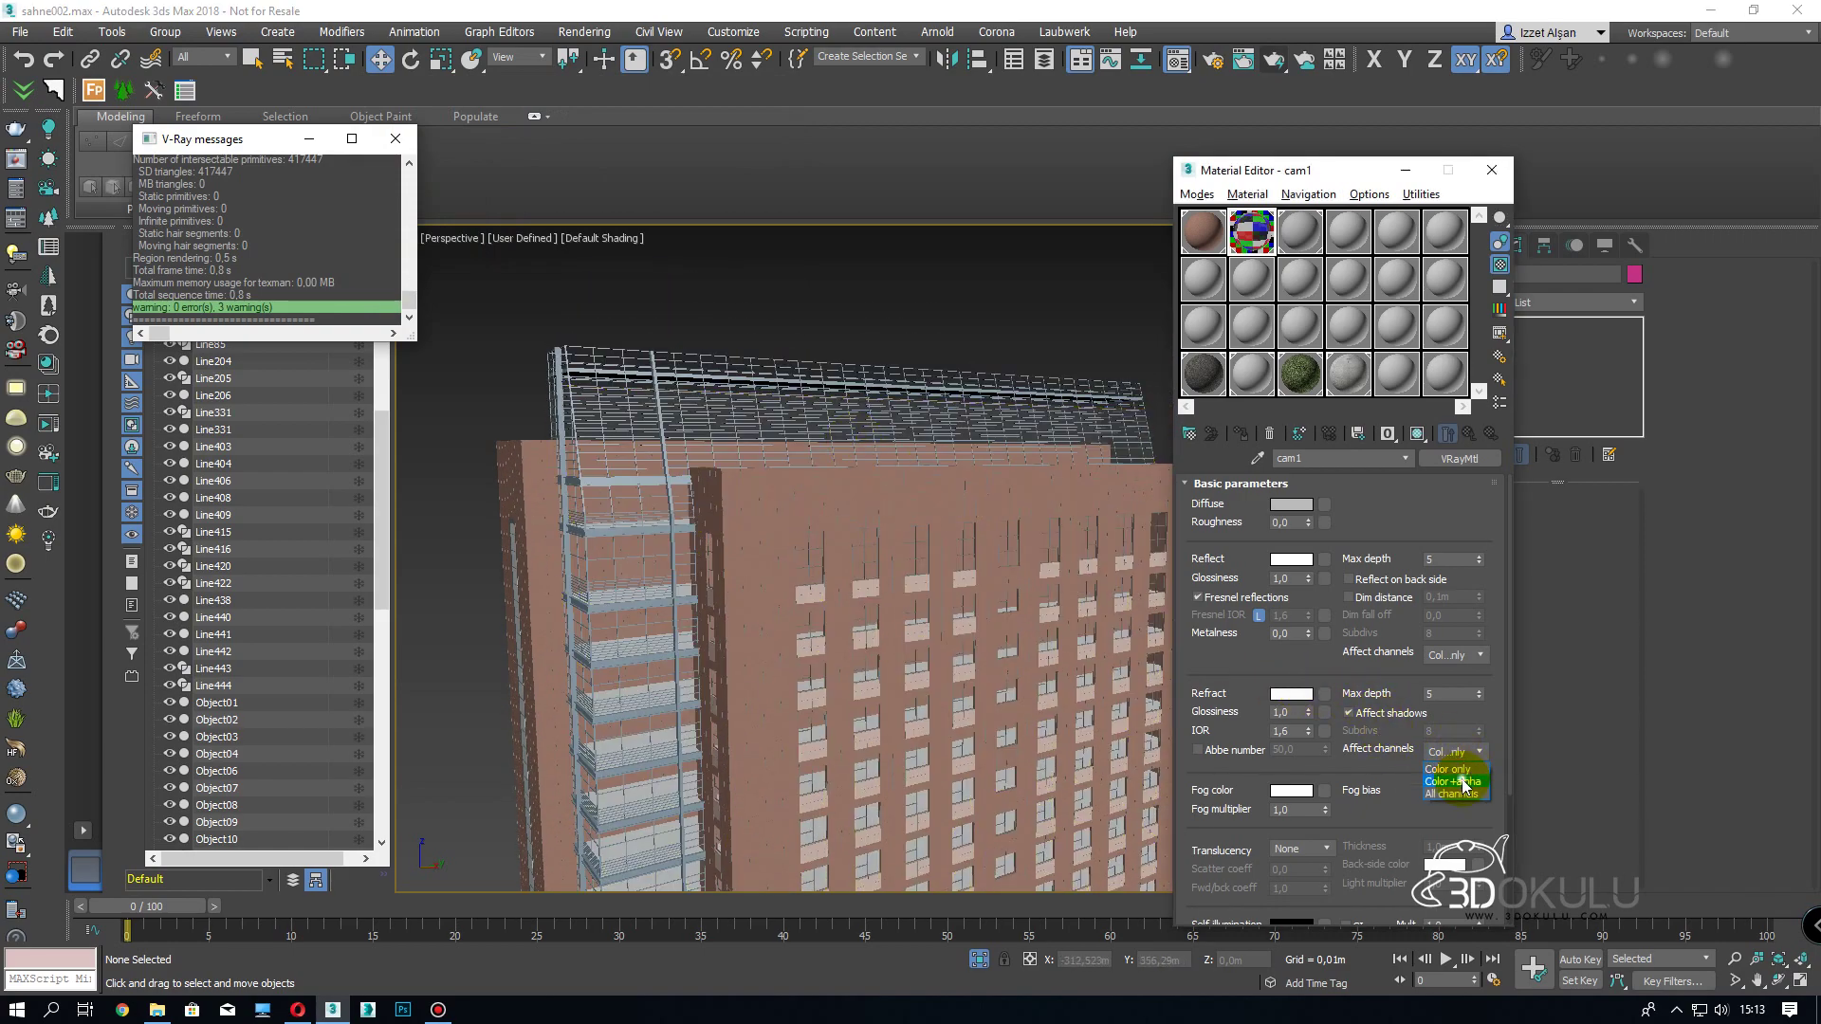
{"action": "left_click", "coordinate": [1466, 781]}
{"action": "scroll", "coordinate": [626, 560], "scroll_direction": "up", "scroll_amount": 5}
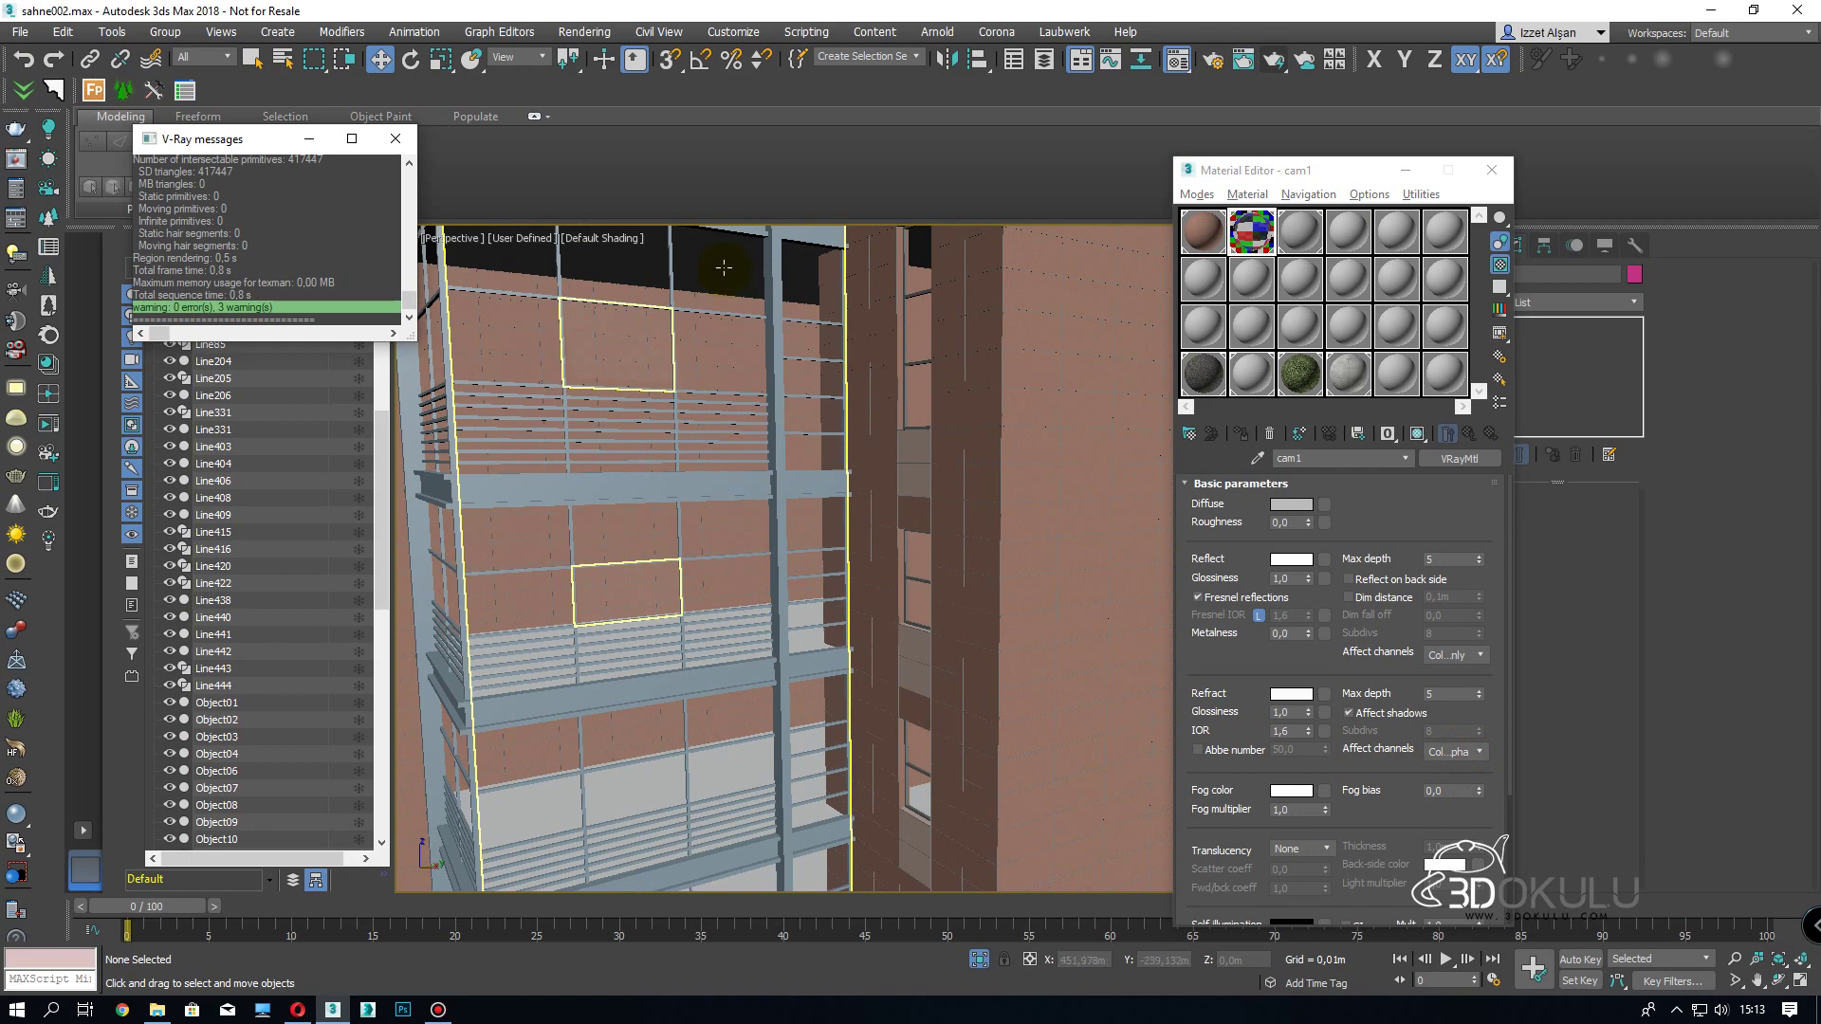
{"action": "middle_click_drag", "start_coordinate": [858, 535], "coordinate": [853, 627]}
{"action": "scroll", "coordinate": [852, 561], "scroll_direction": "down", "scroll_amount": 5}
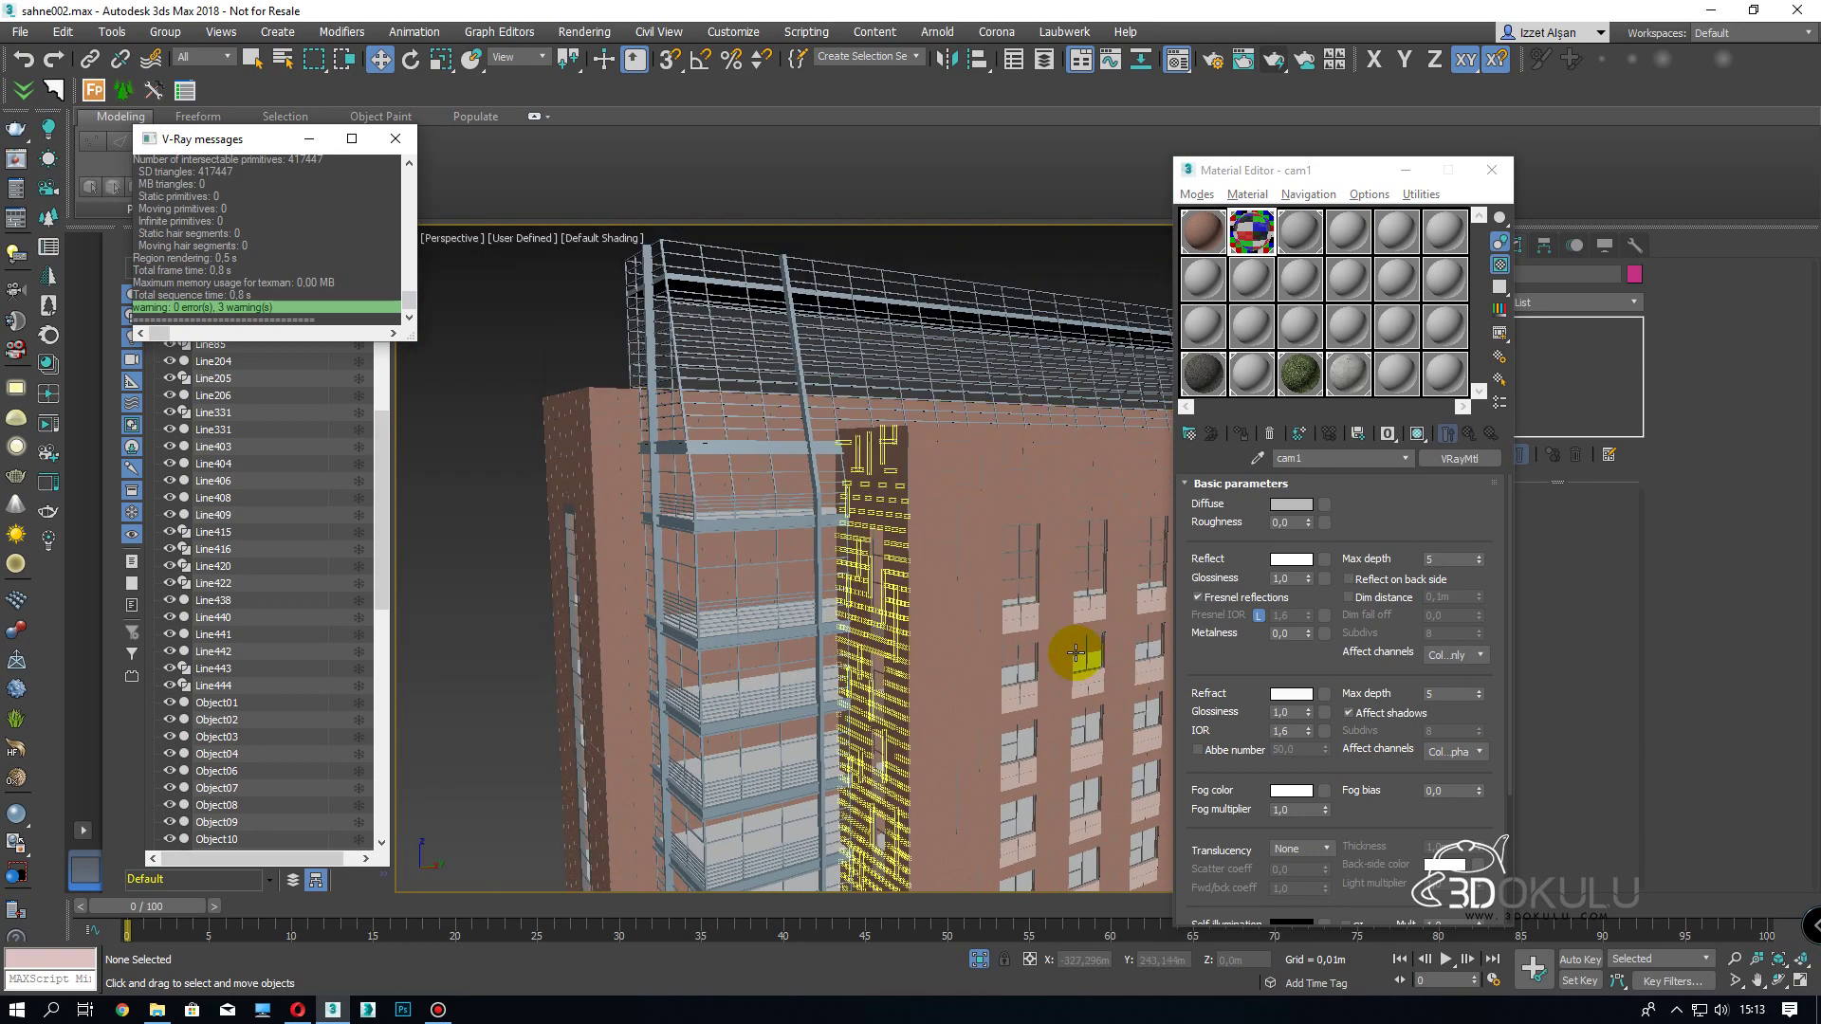
- Turn off Fresnel reflections in the cam1 material and assign a Falloff map to its reflection
{"action": "middle_click_drag", "start_coordinate": [758, 635], "coordinate": [803, 500]}
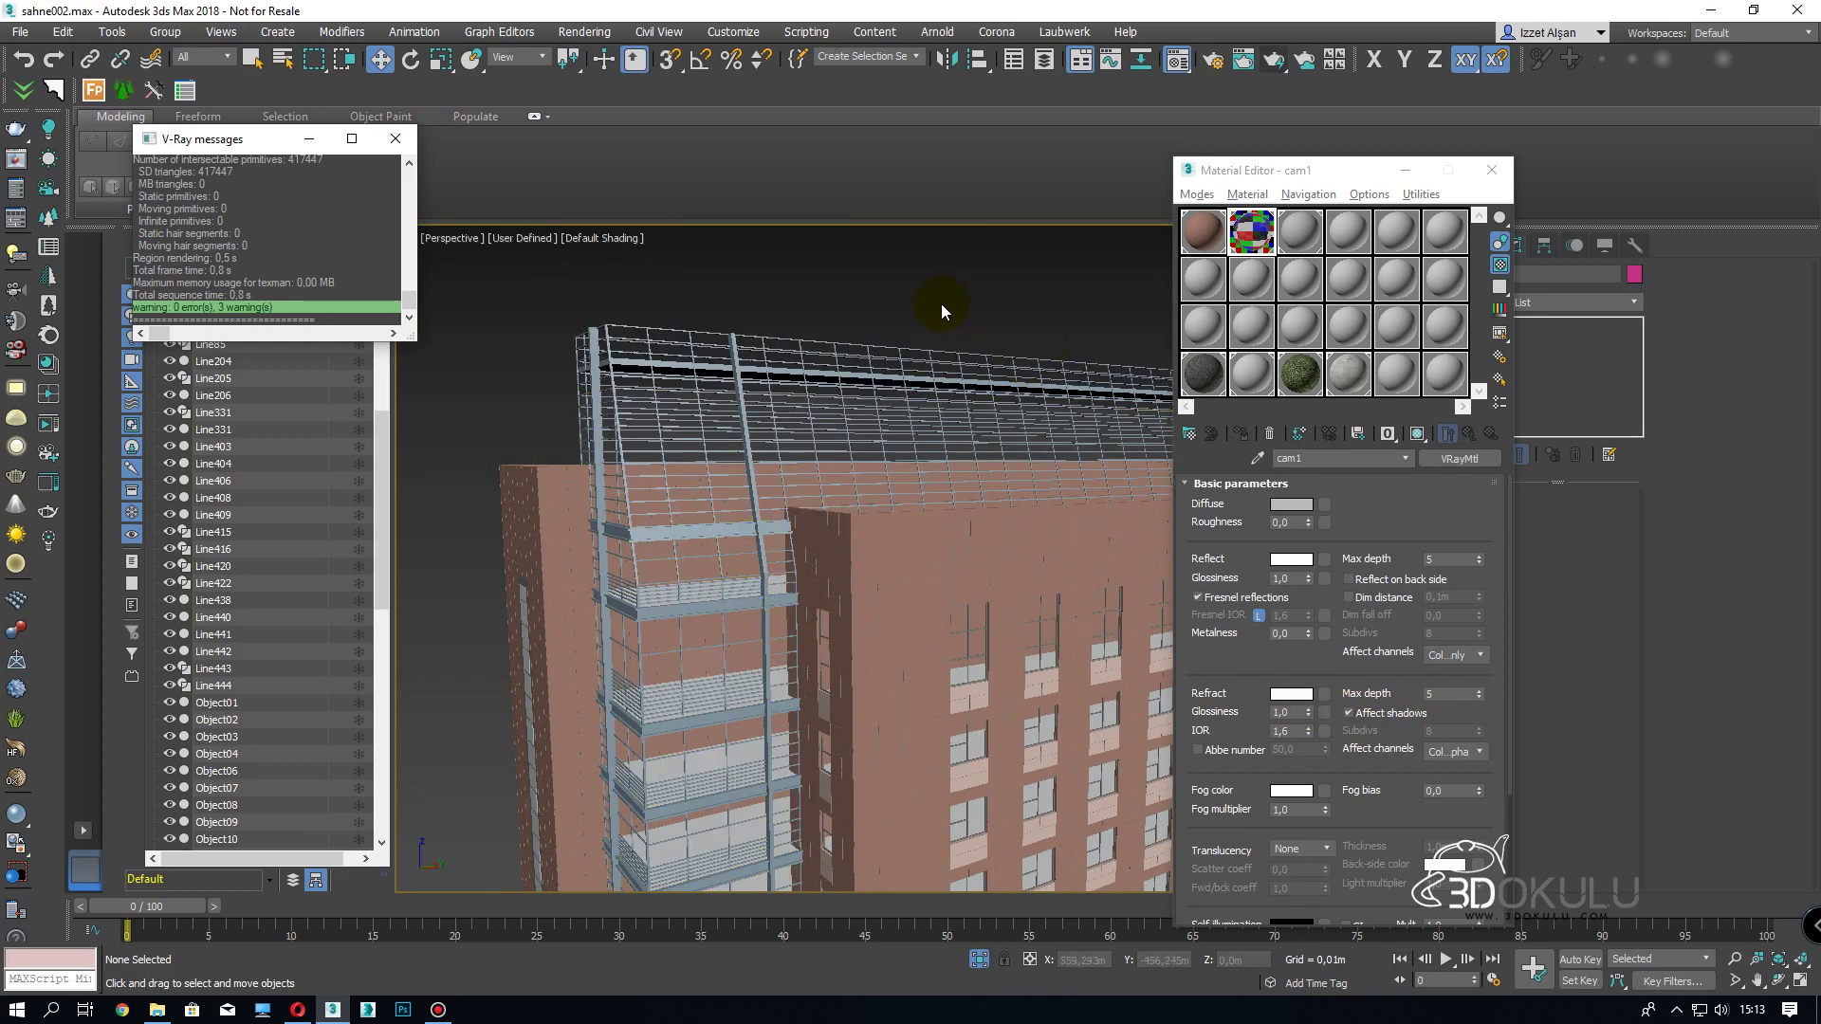
{"action": "scroll", "coordinate": [740, 569], "scroll_direction": "up", "scroll_amount": 5}
{"action": "scroll", "coordinate": [845, 578], "scroll_direction": "up", "scroll_amount": 3}
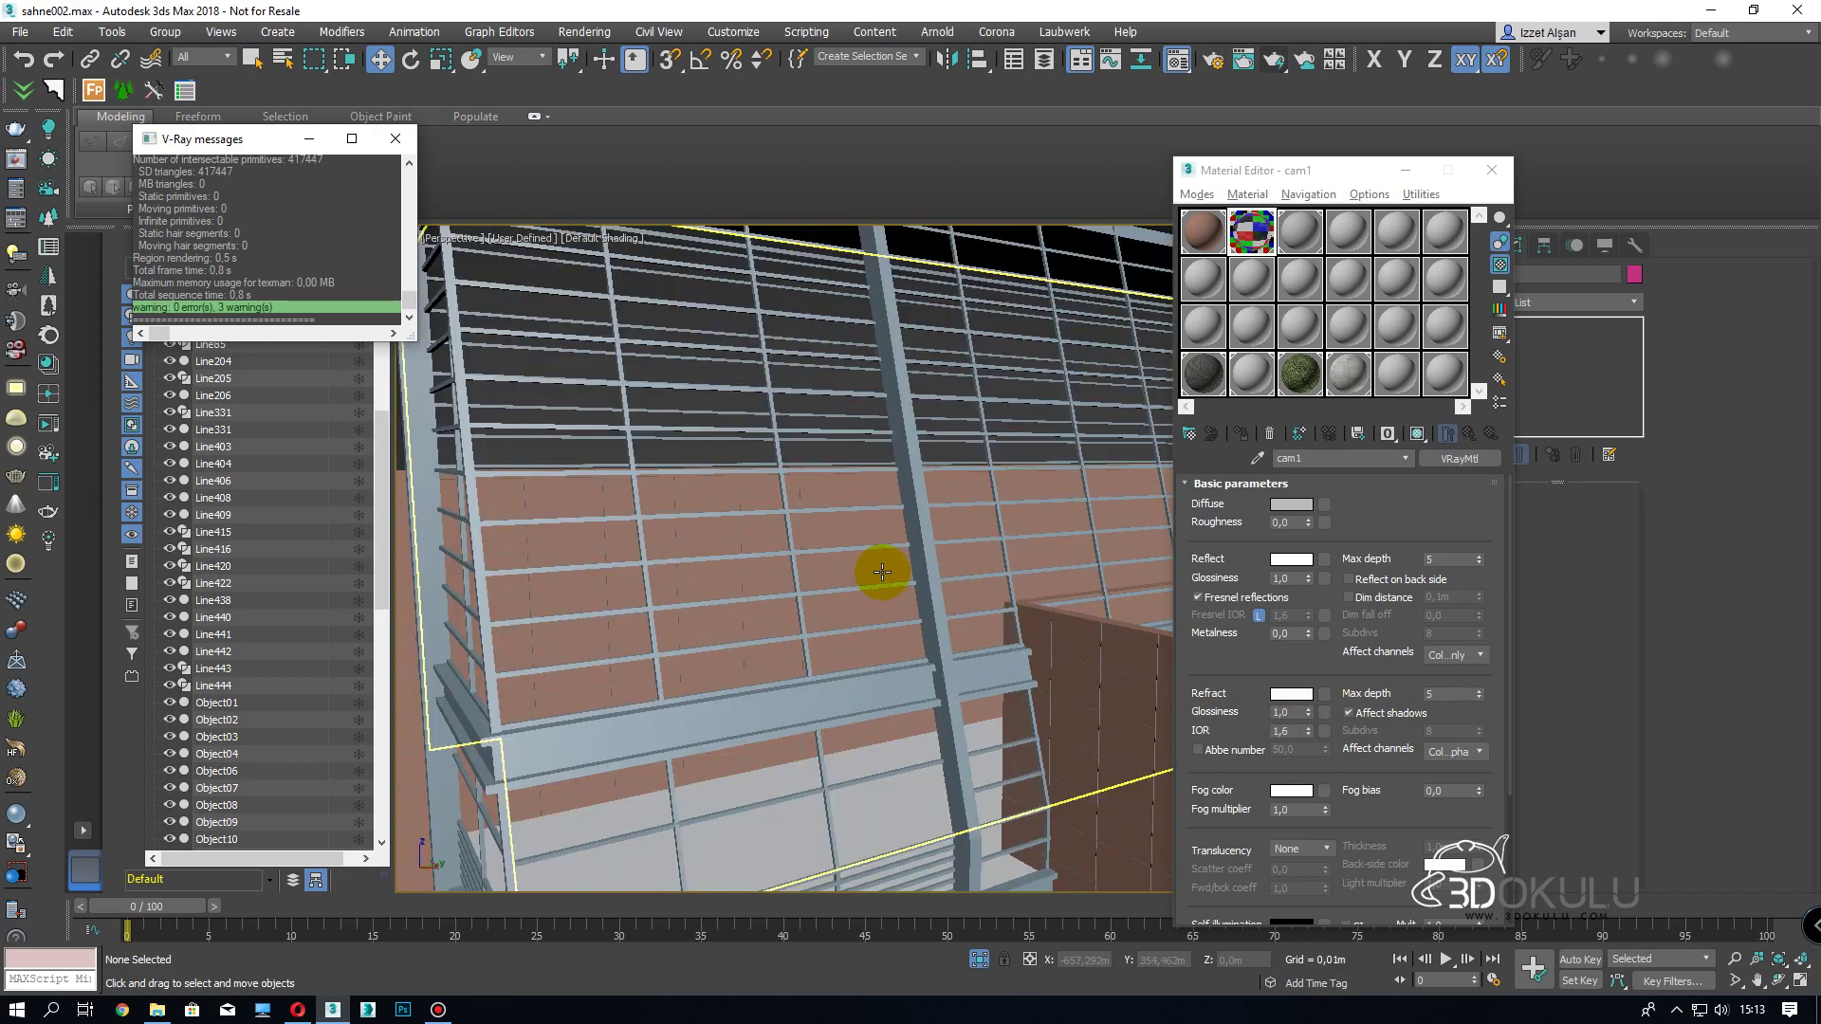
{"action": "scroll", "coordinate": [912, 582], "scroll_direction": "down", "scroll_amount": 3}
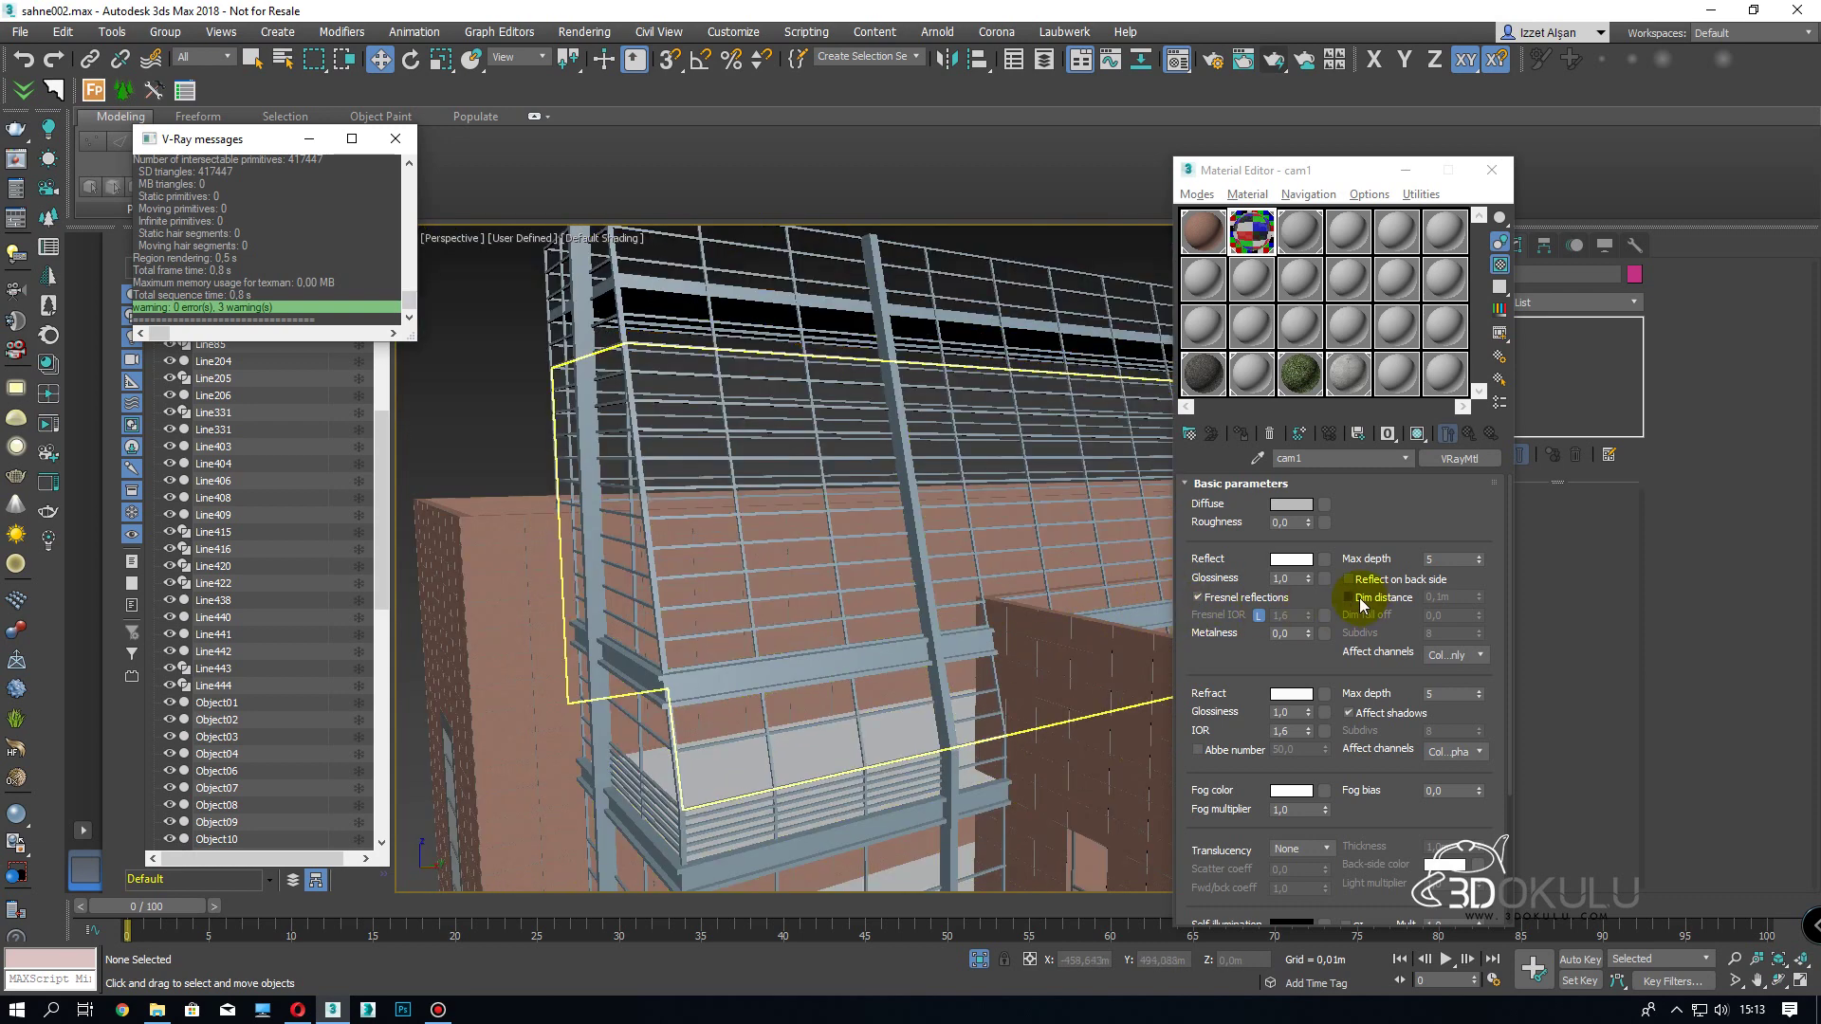
{"action": "left_click", "coordinate": [1259, 599]}
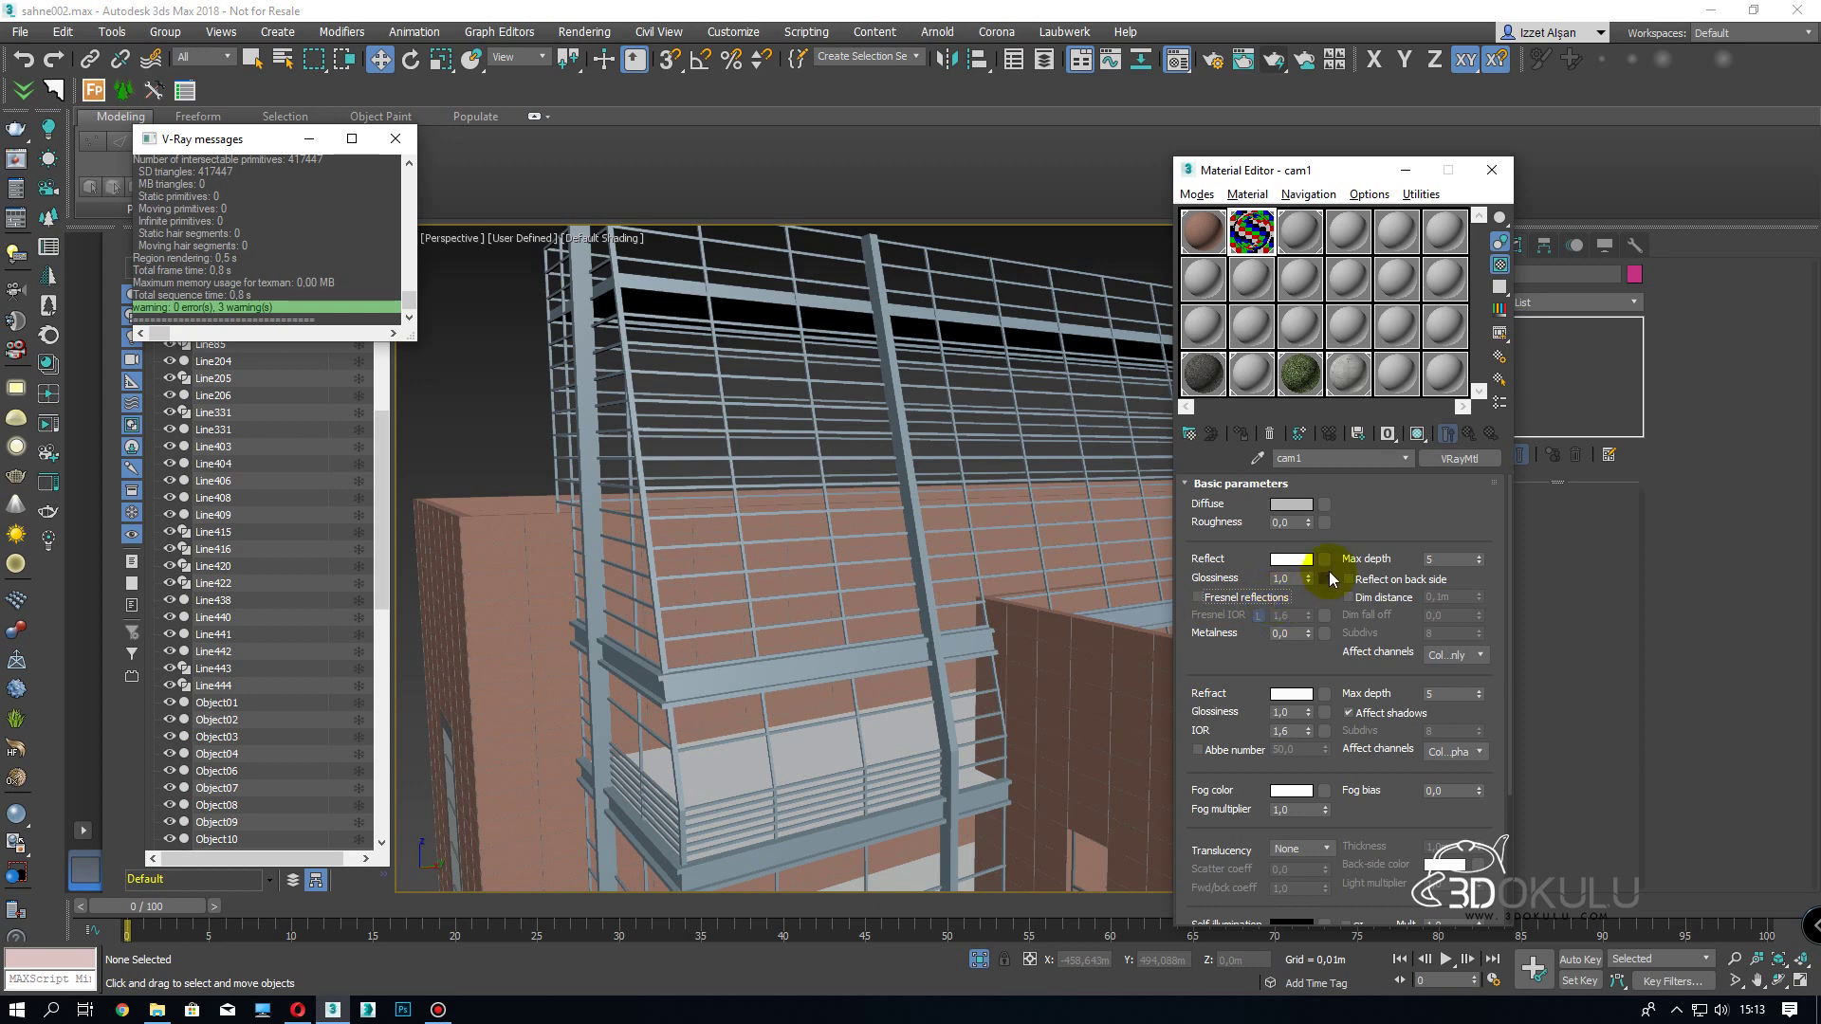
{"action": "left_click", "coordinate": [1325, 560]}
{"action": "scroll", "coordinate": [436, 569], "scroll_direction": "down", "scroll_amount": 5}
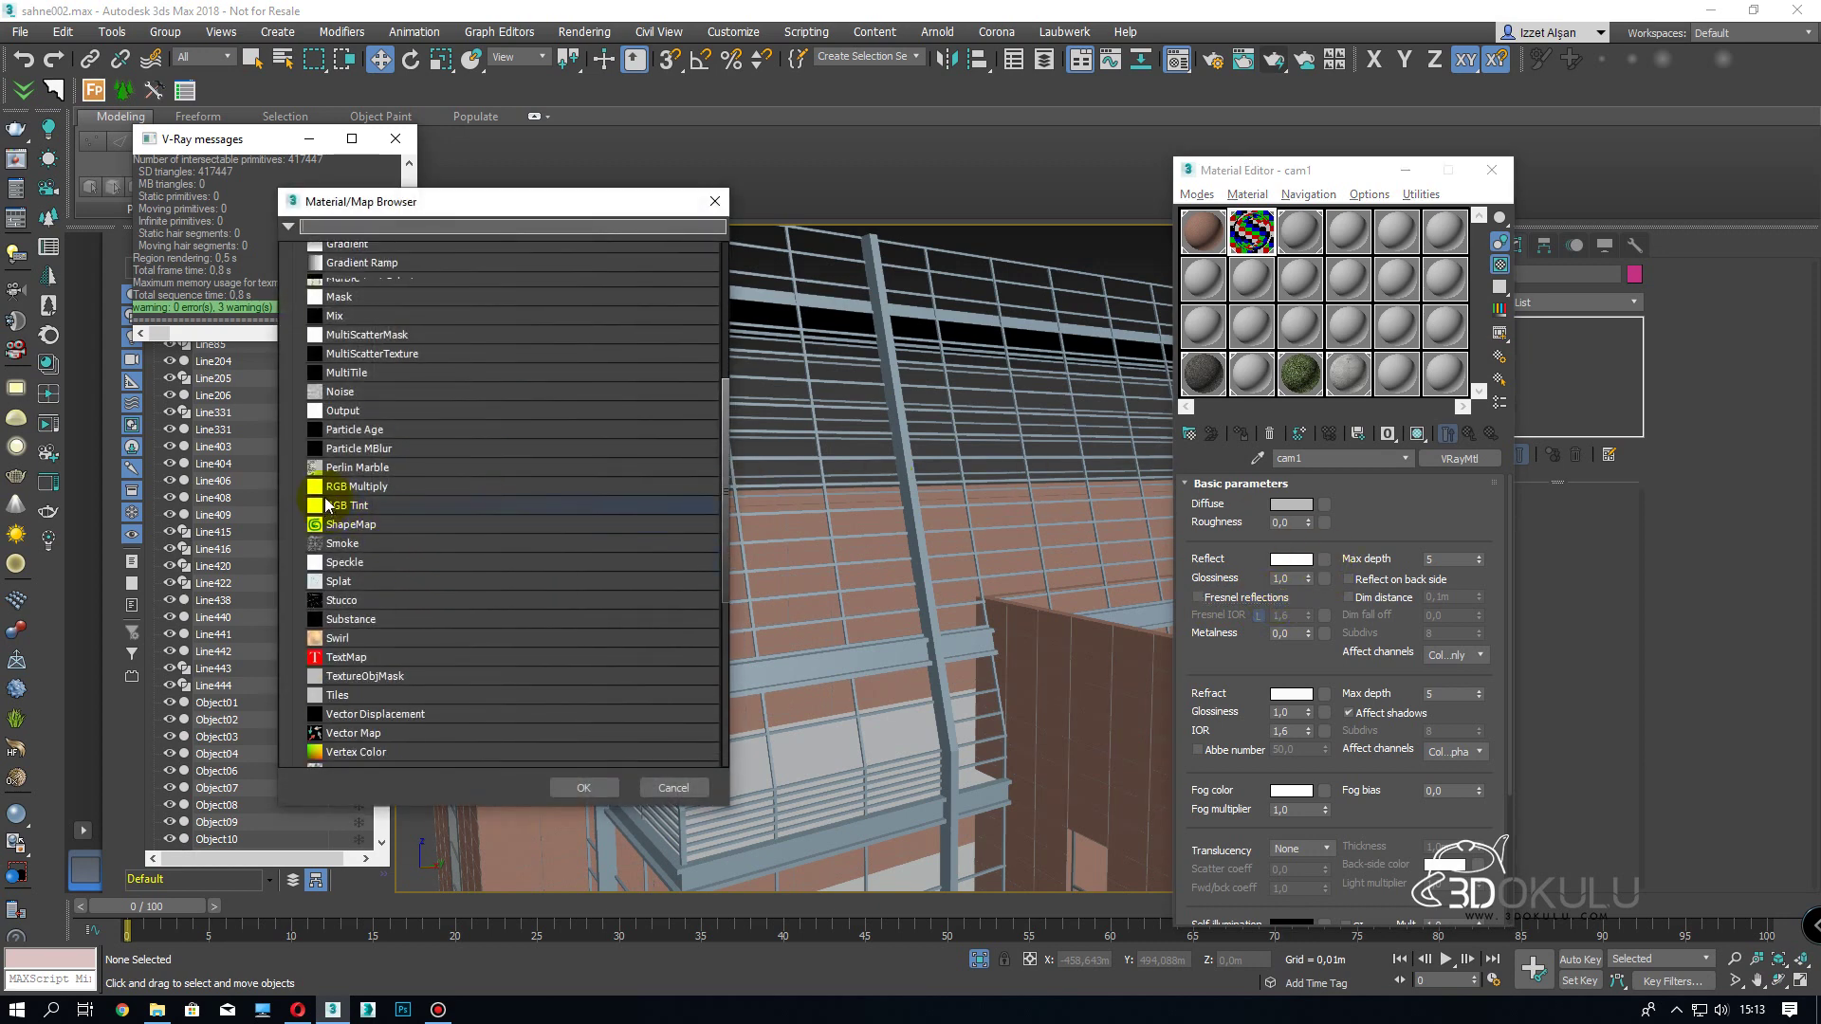
{"action": "double_click", "coordinate": [339, 368]}
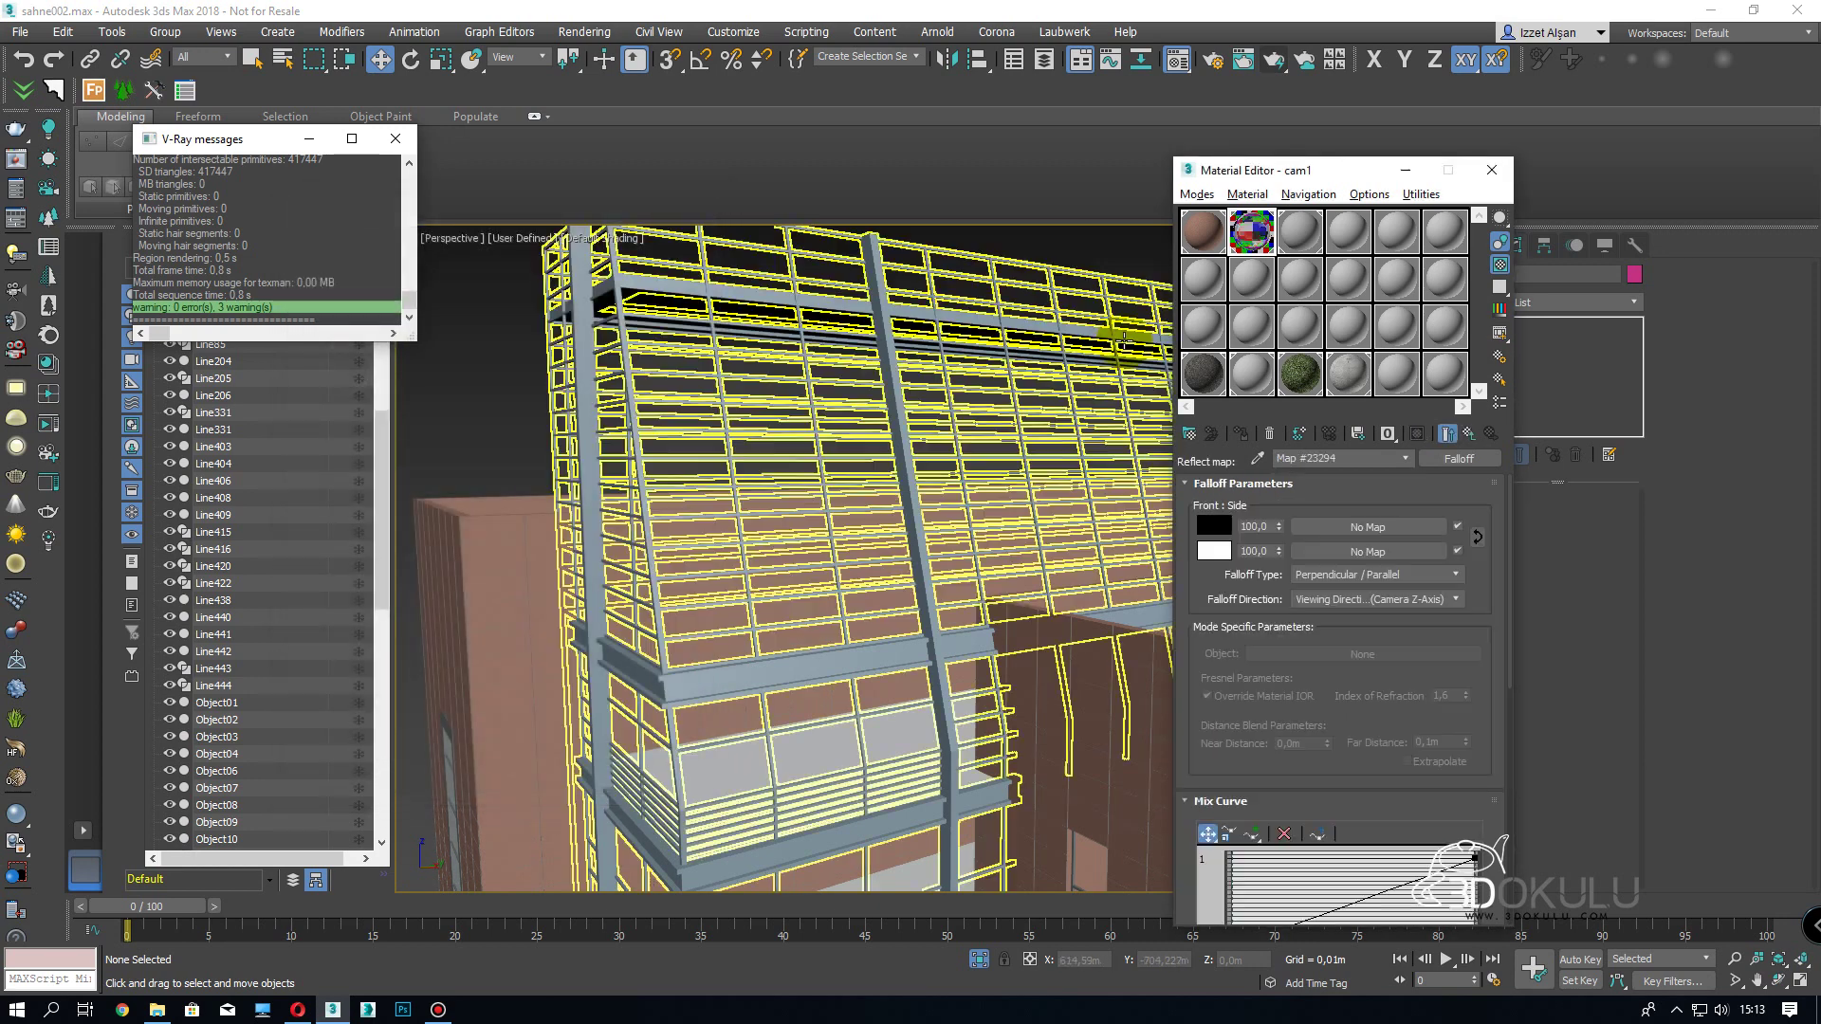
- Set the Falloff's front colour to a muted blue (red 18, green 36, blue 69) and return to the cam1 material
{"action": "double_click", "coordinate": [1263, 237]}
{"action": "left_click", "coordinate": [1216, 527]}
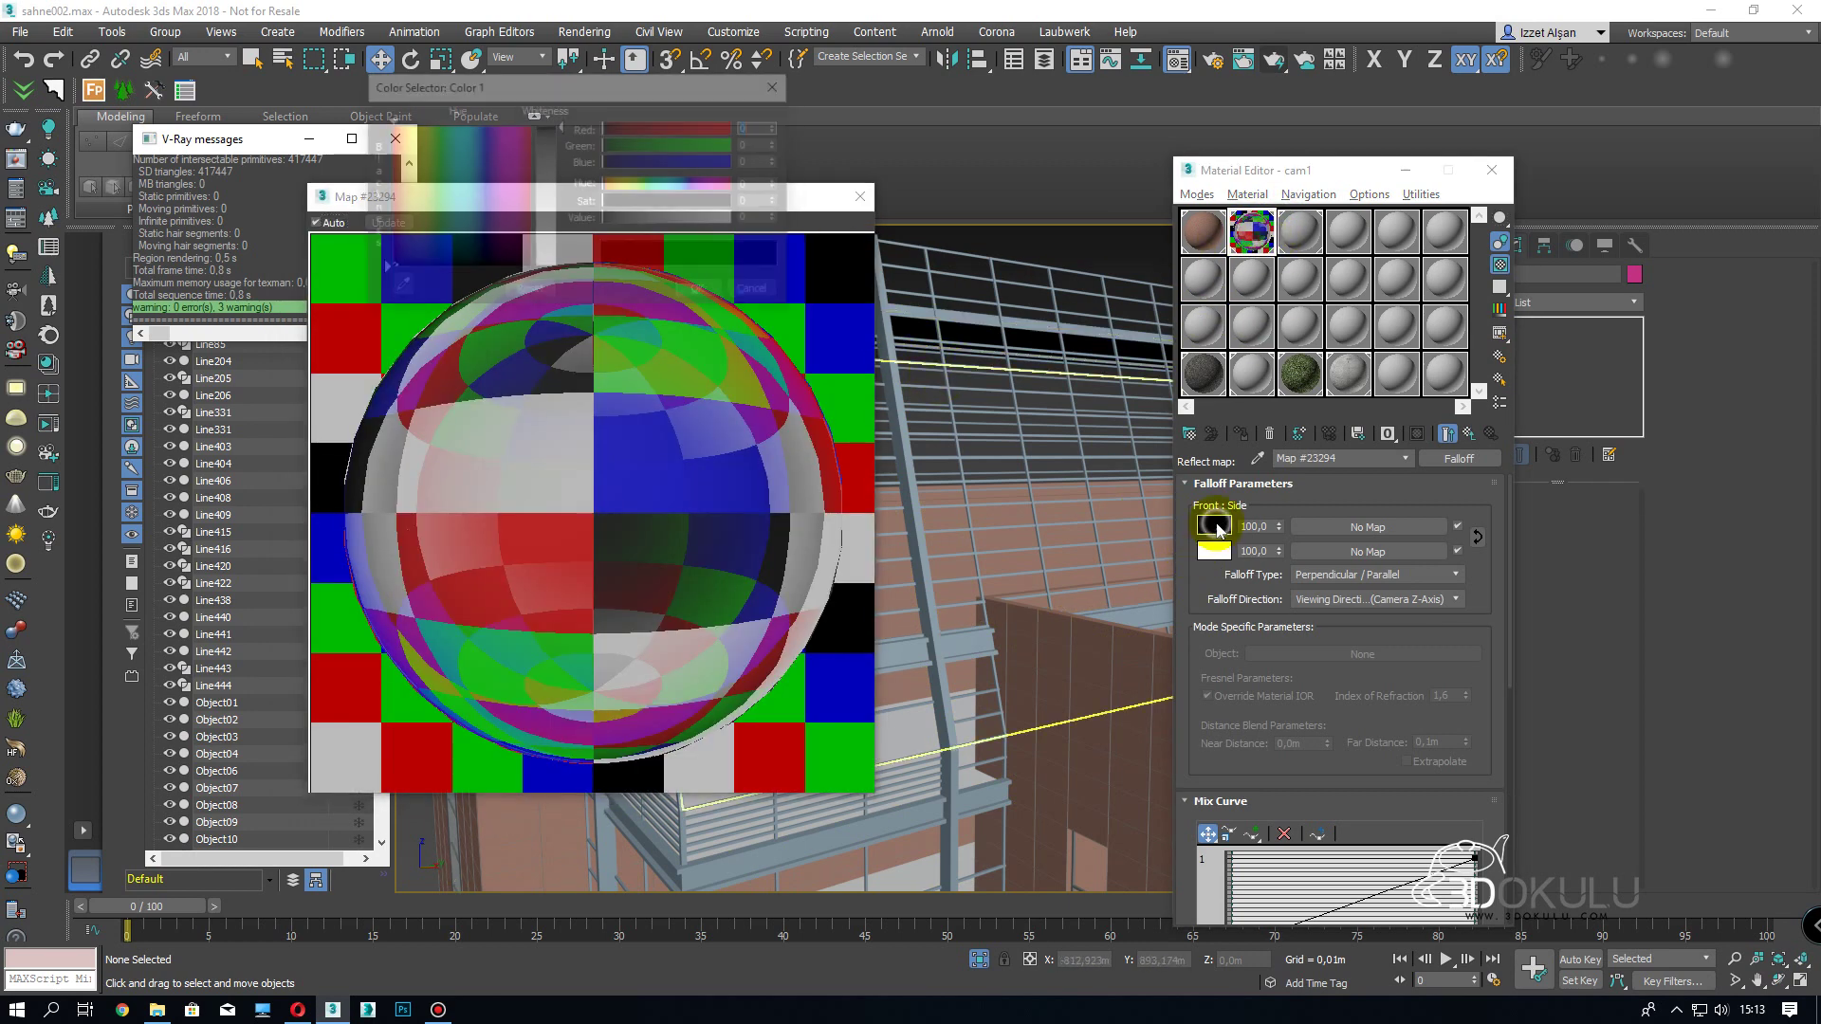
{"action": "left_click", "coordinate": [485, 162]}
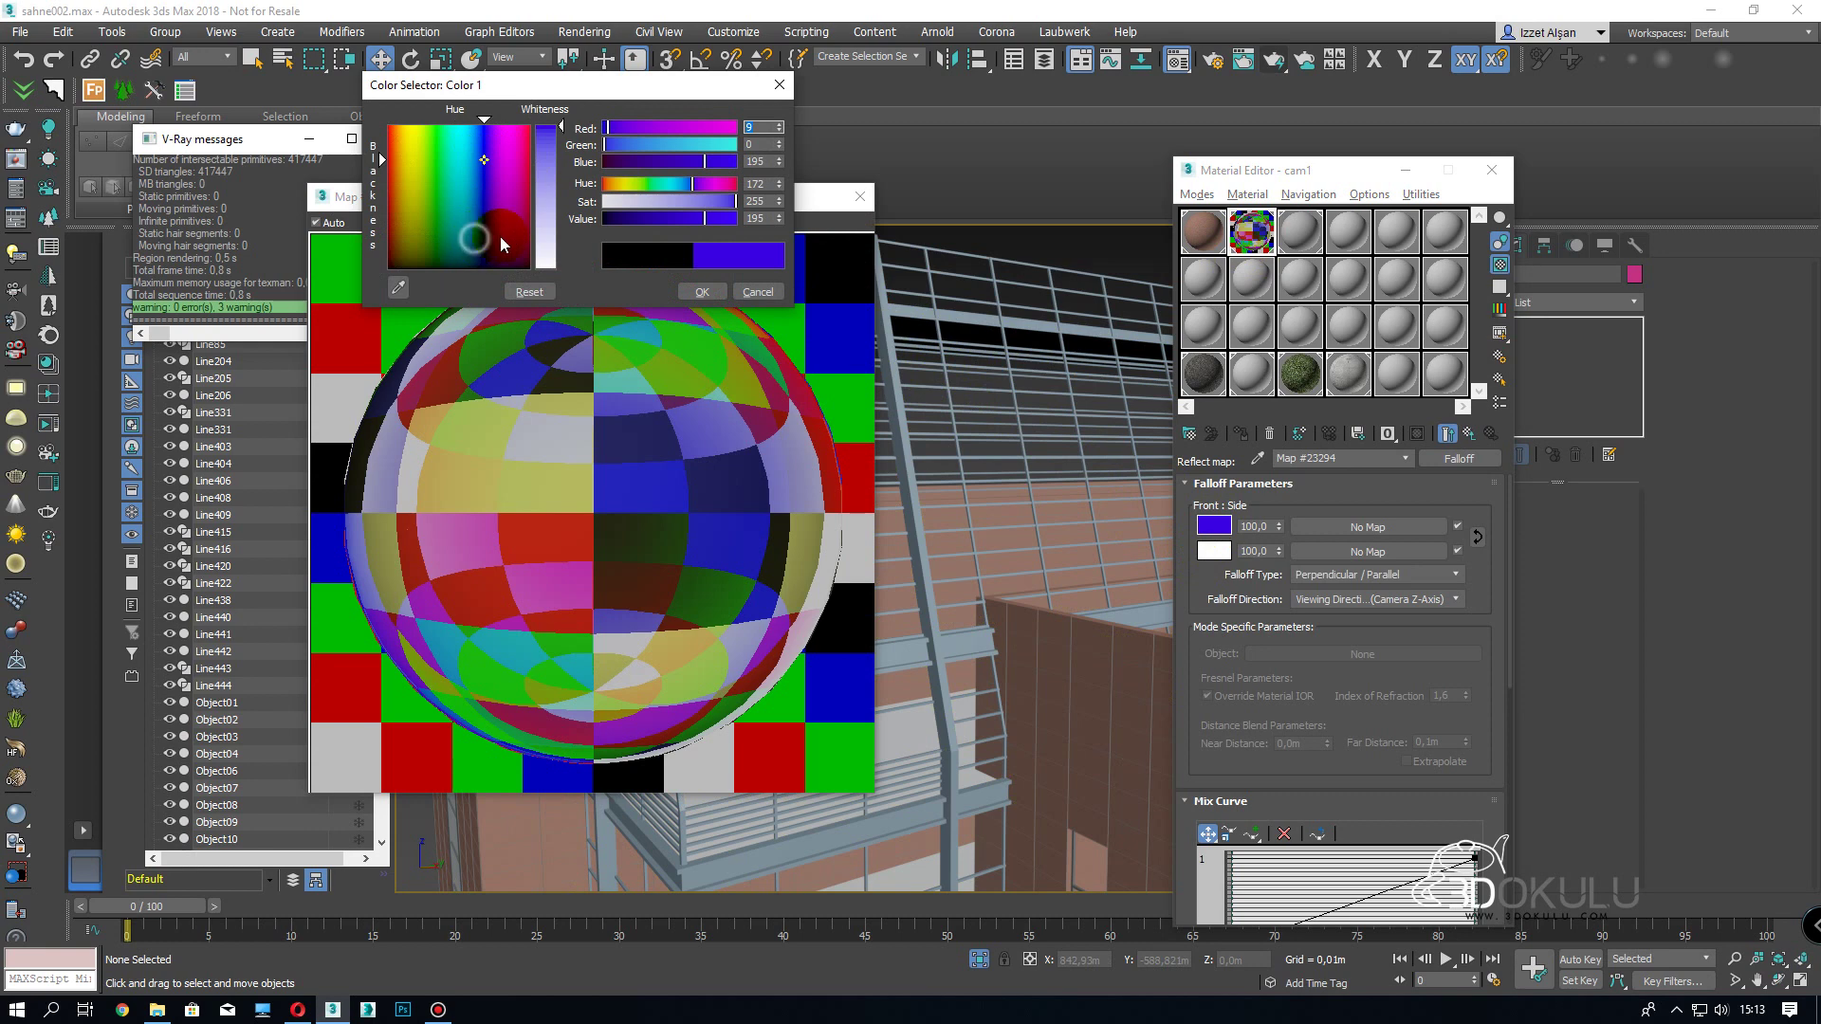
{"action": "left_click", "coordinate": [475, 238]}
{"action": "left_click_drag", "start_coordinate": [561, 128], "coordinate": [569, 157]}
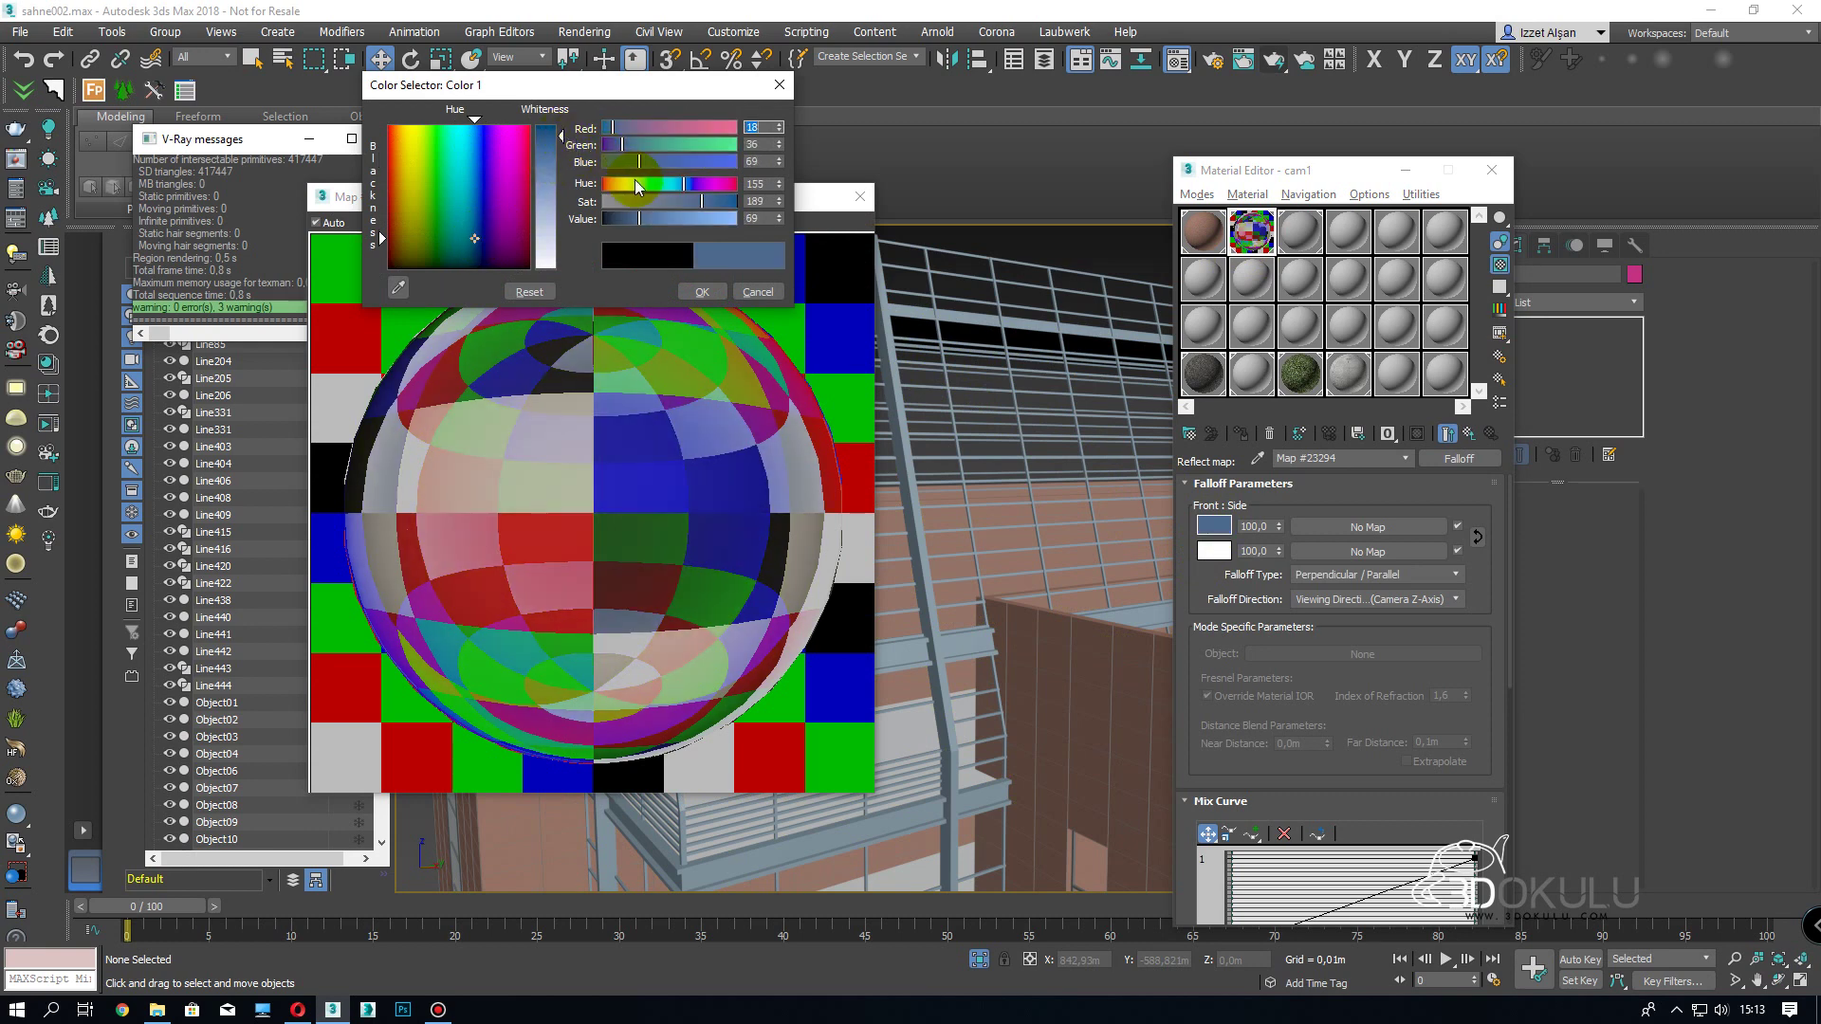
{"action": "left_click", "coordinate": [702, 291]}
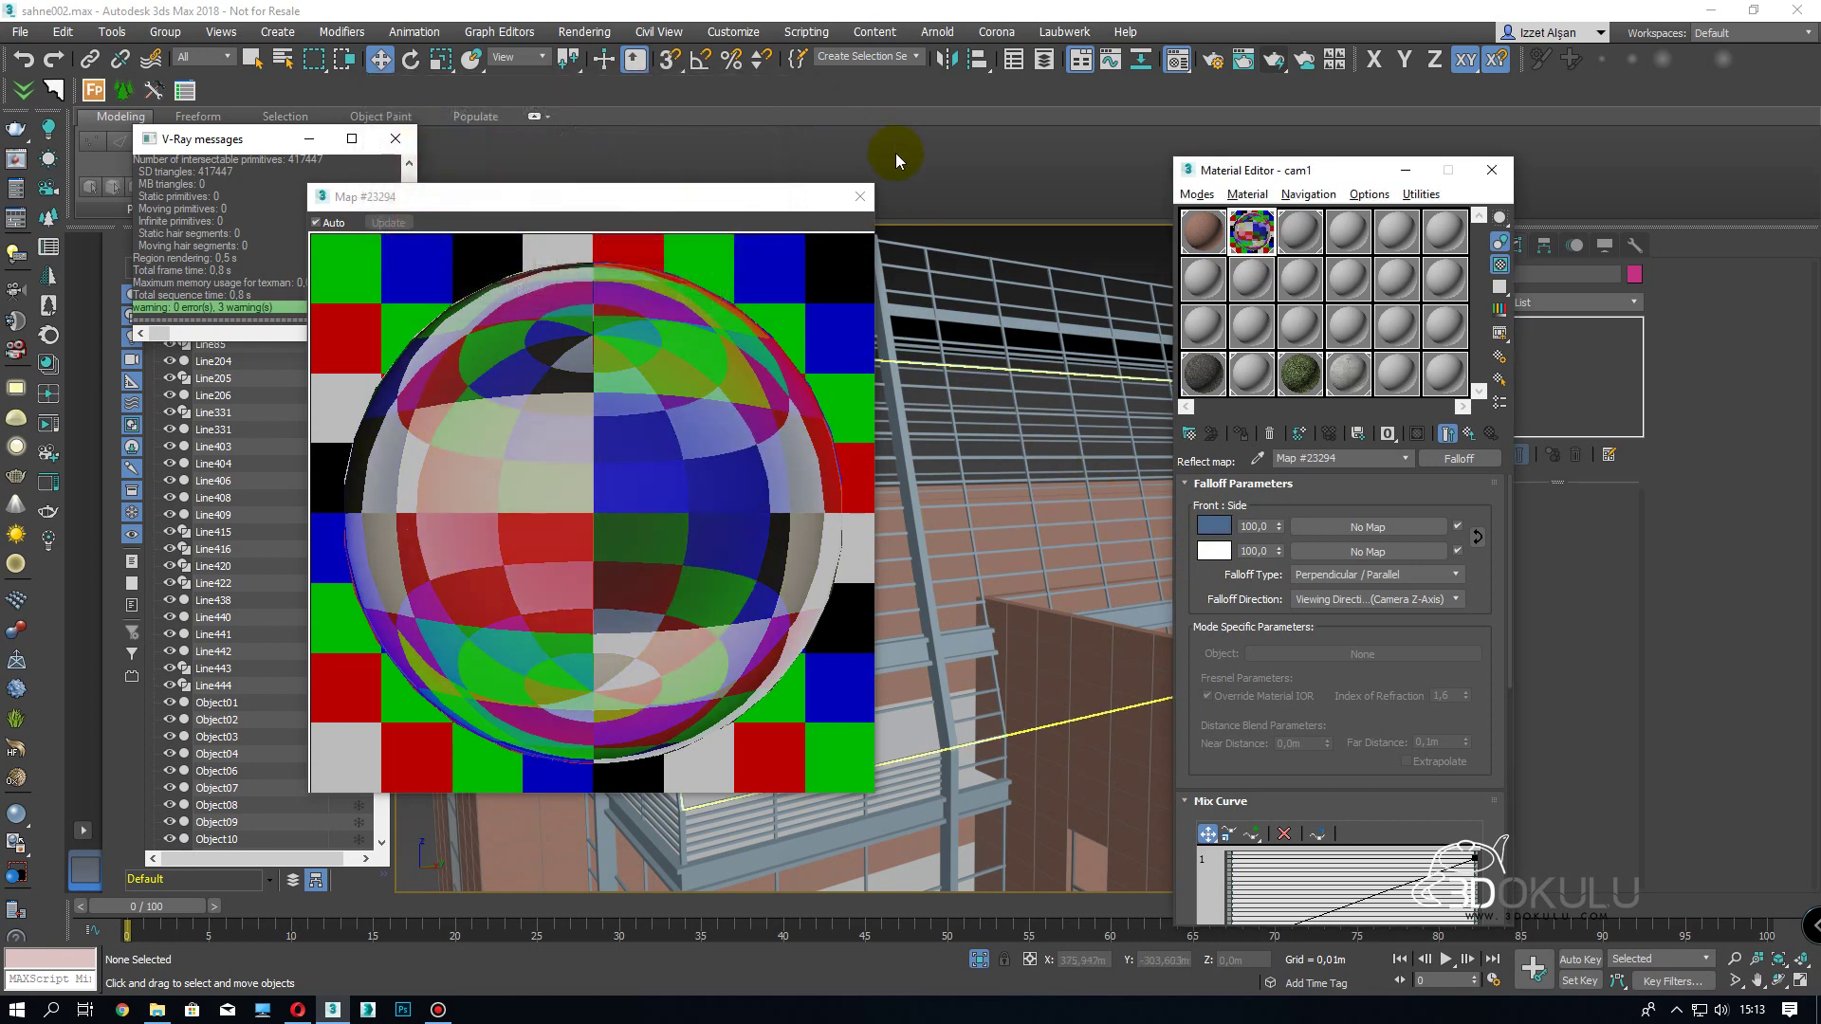
{"action": "left_click", "coordinate": [859, 196]}
{"action": "left_click", "coordinate": [1475, 435]}
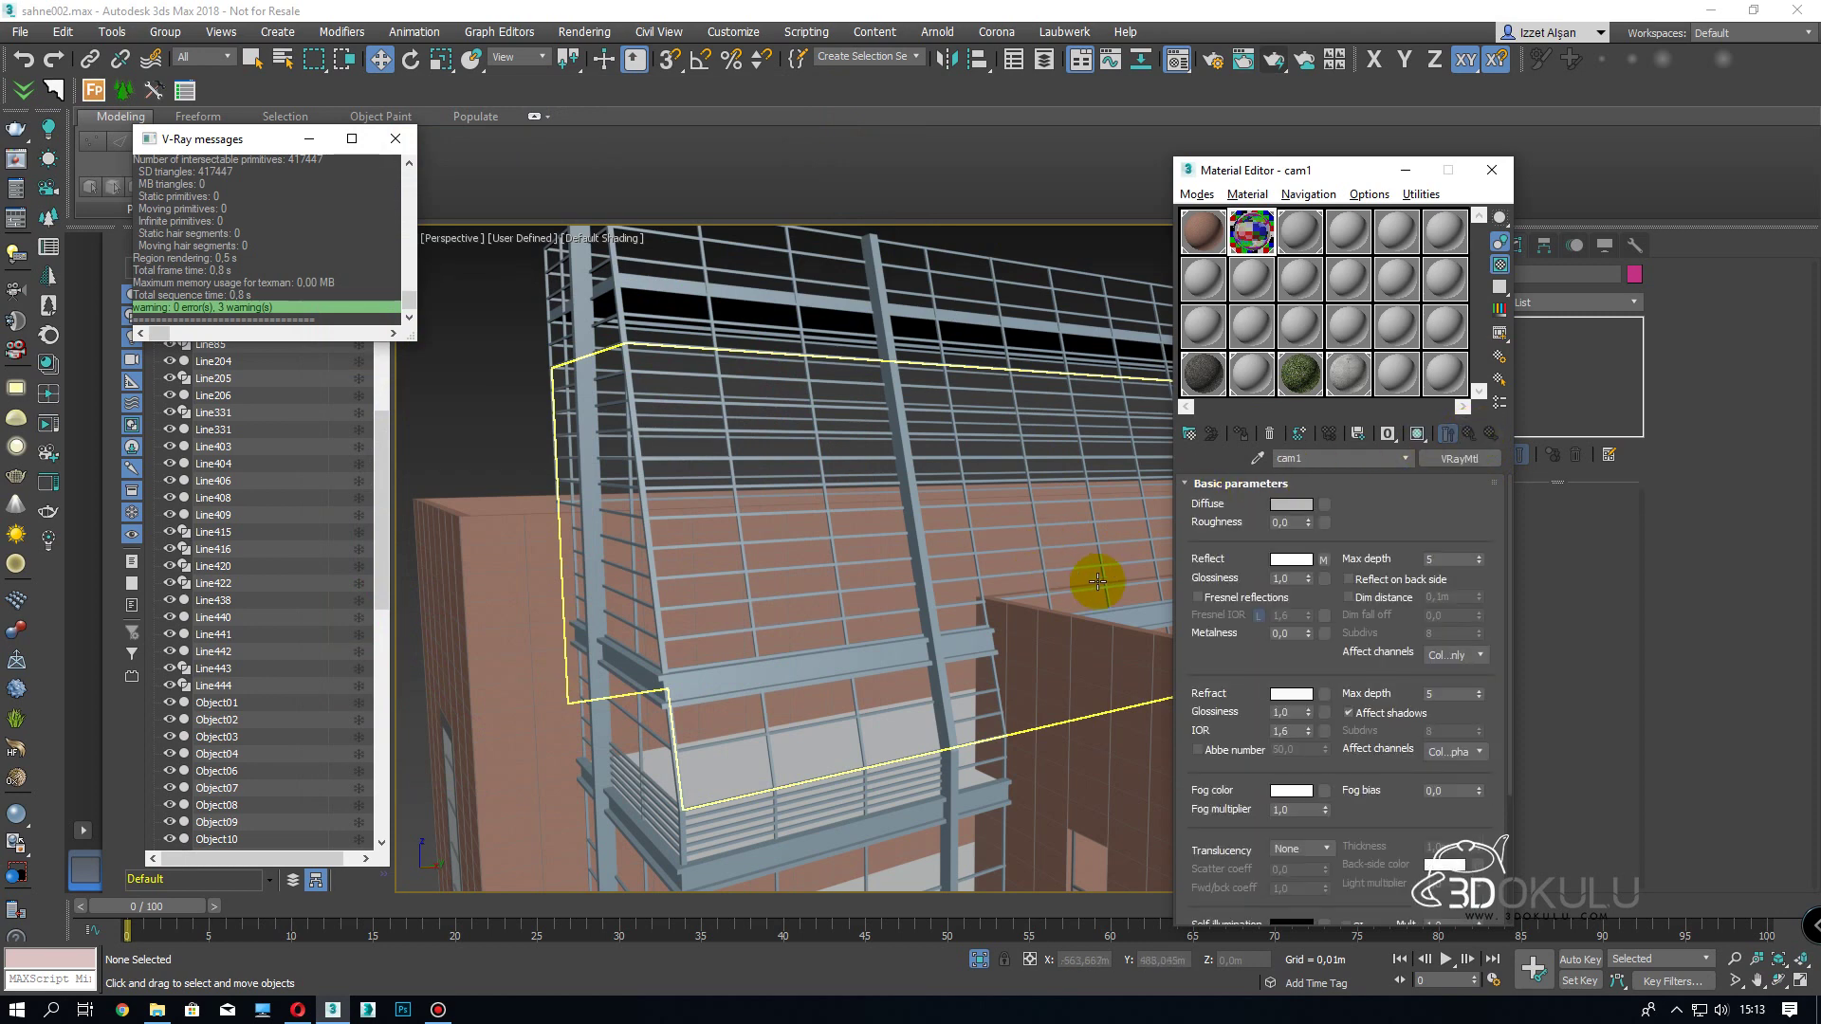
- Set the refraction colour of cam1 to a light grey with value 223
{"action": "left_click", "coordinate": [1287, 694]}
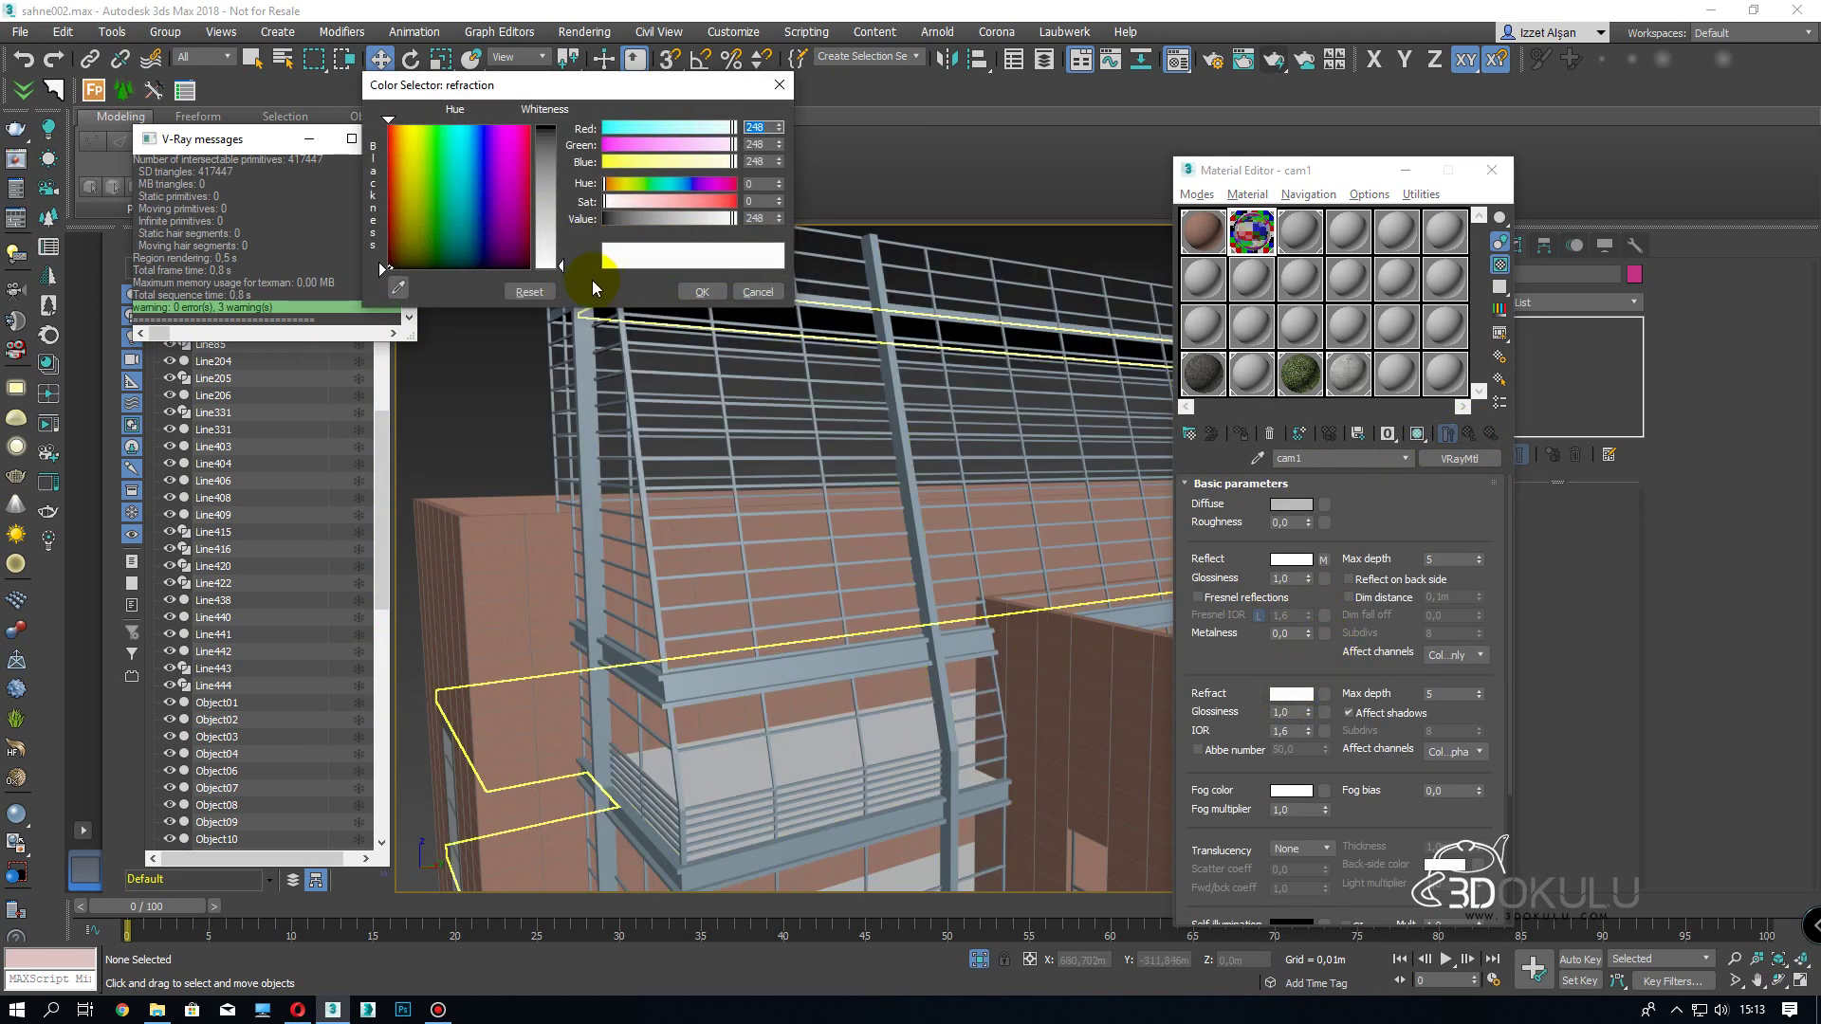
{"action": "left_click", "coordinate": [553, 251]}
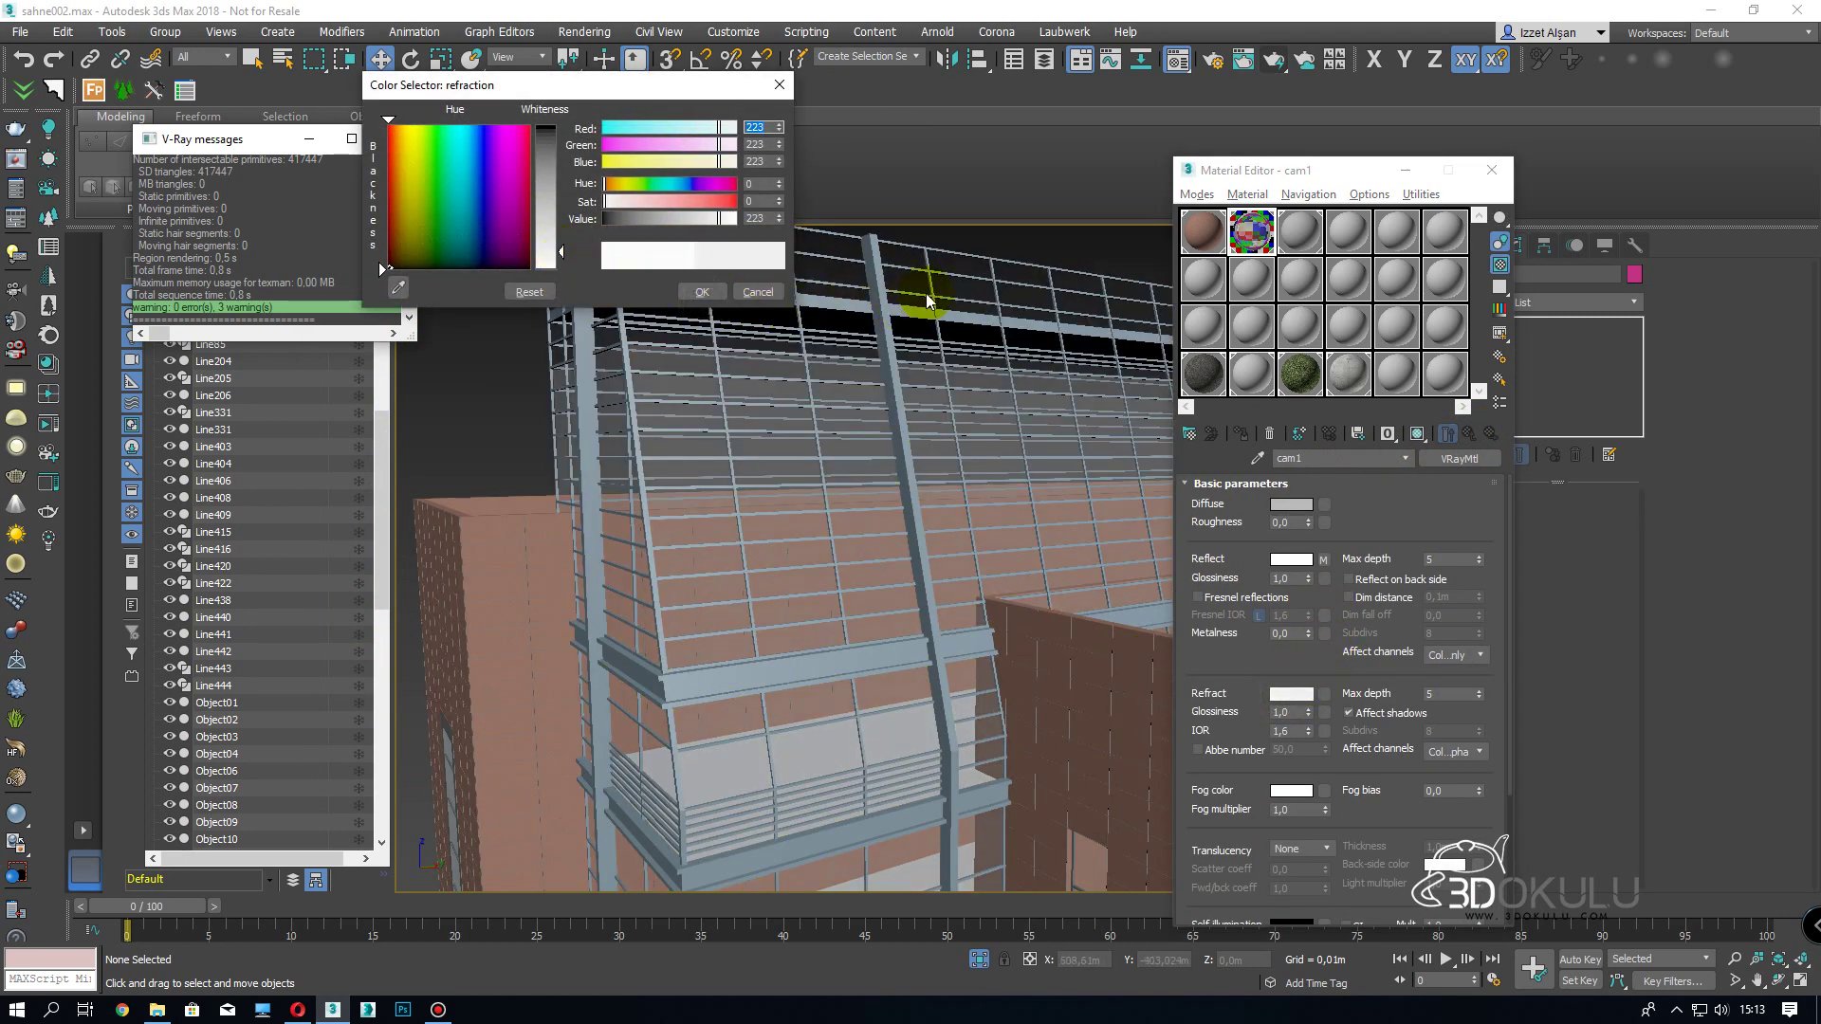
{"action": "left_click", "coordinate": [703, 292]}
- Inspect the tower glazing in the perspective view, switch to the Camera001 view, render it and examine the glass in the render
{"action": "middle_click_drag", "start_coordinate": [845, 403], "coordinate": [841, 325]}
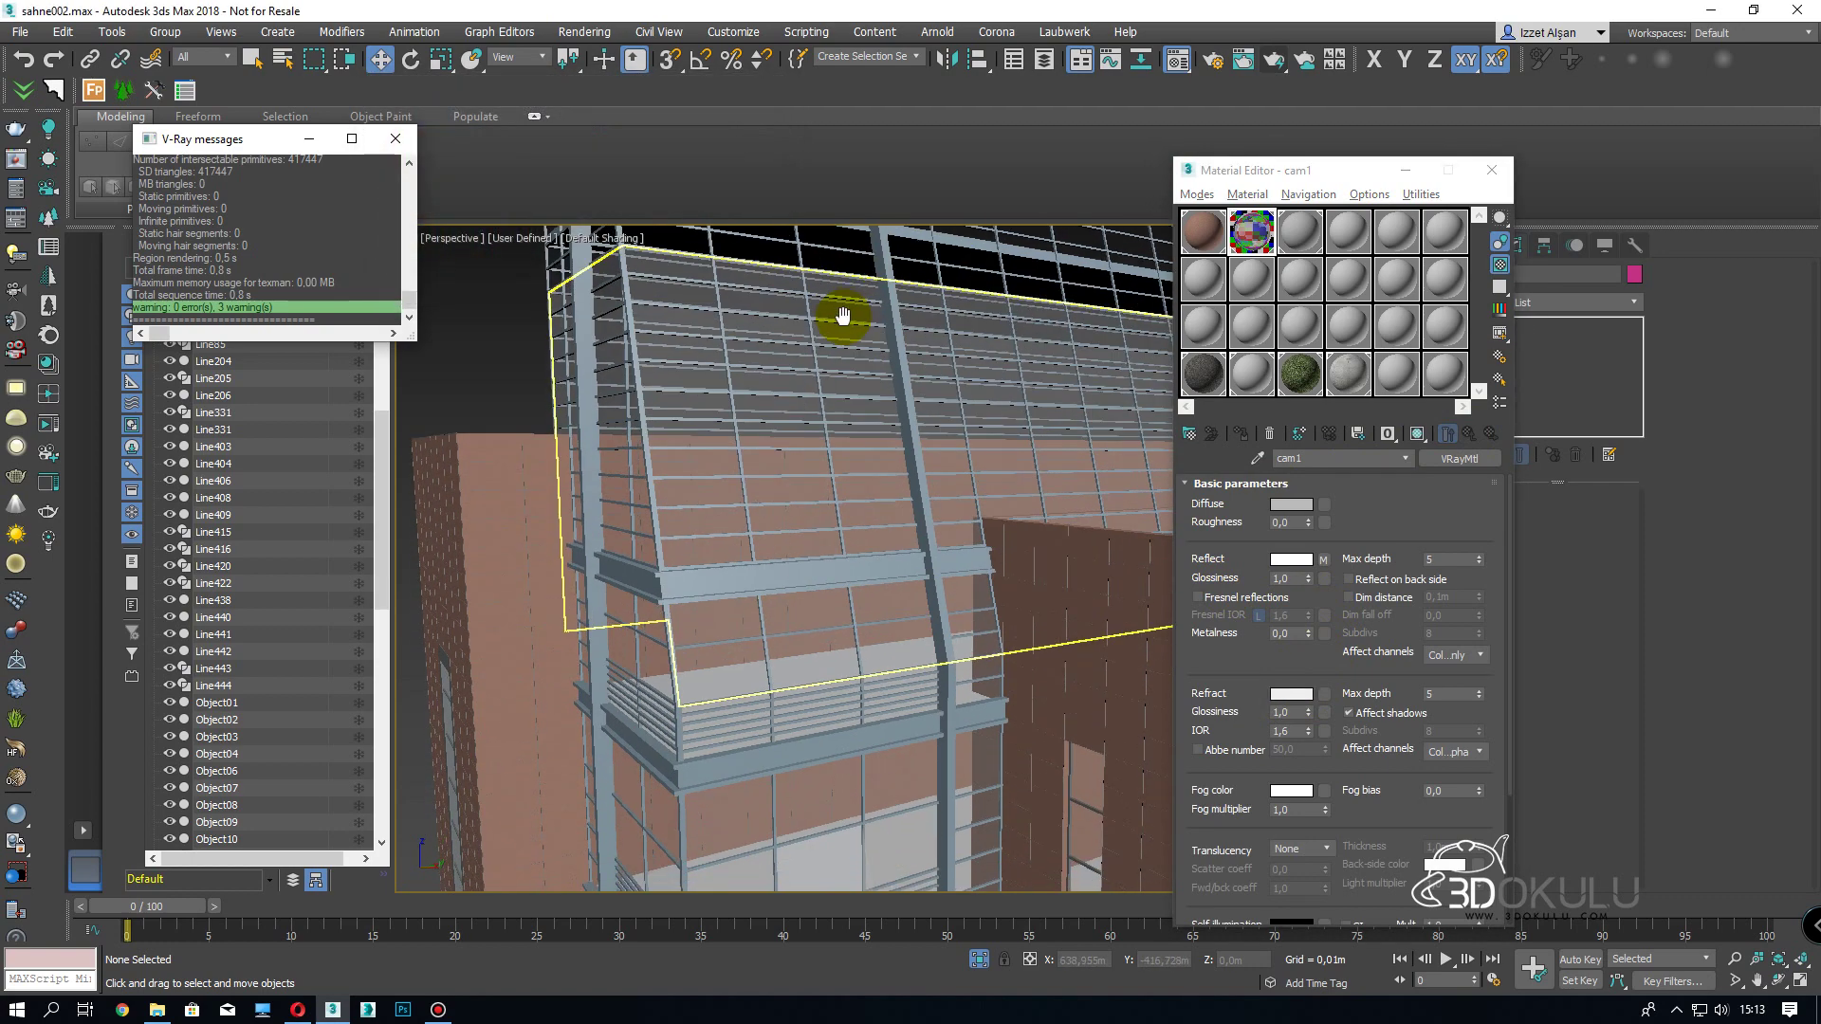
{"action": "scroll", "coordinate": [850, 365], "scroll_direction": "down", "scroll_amount": 3}
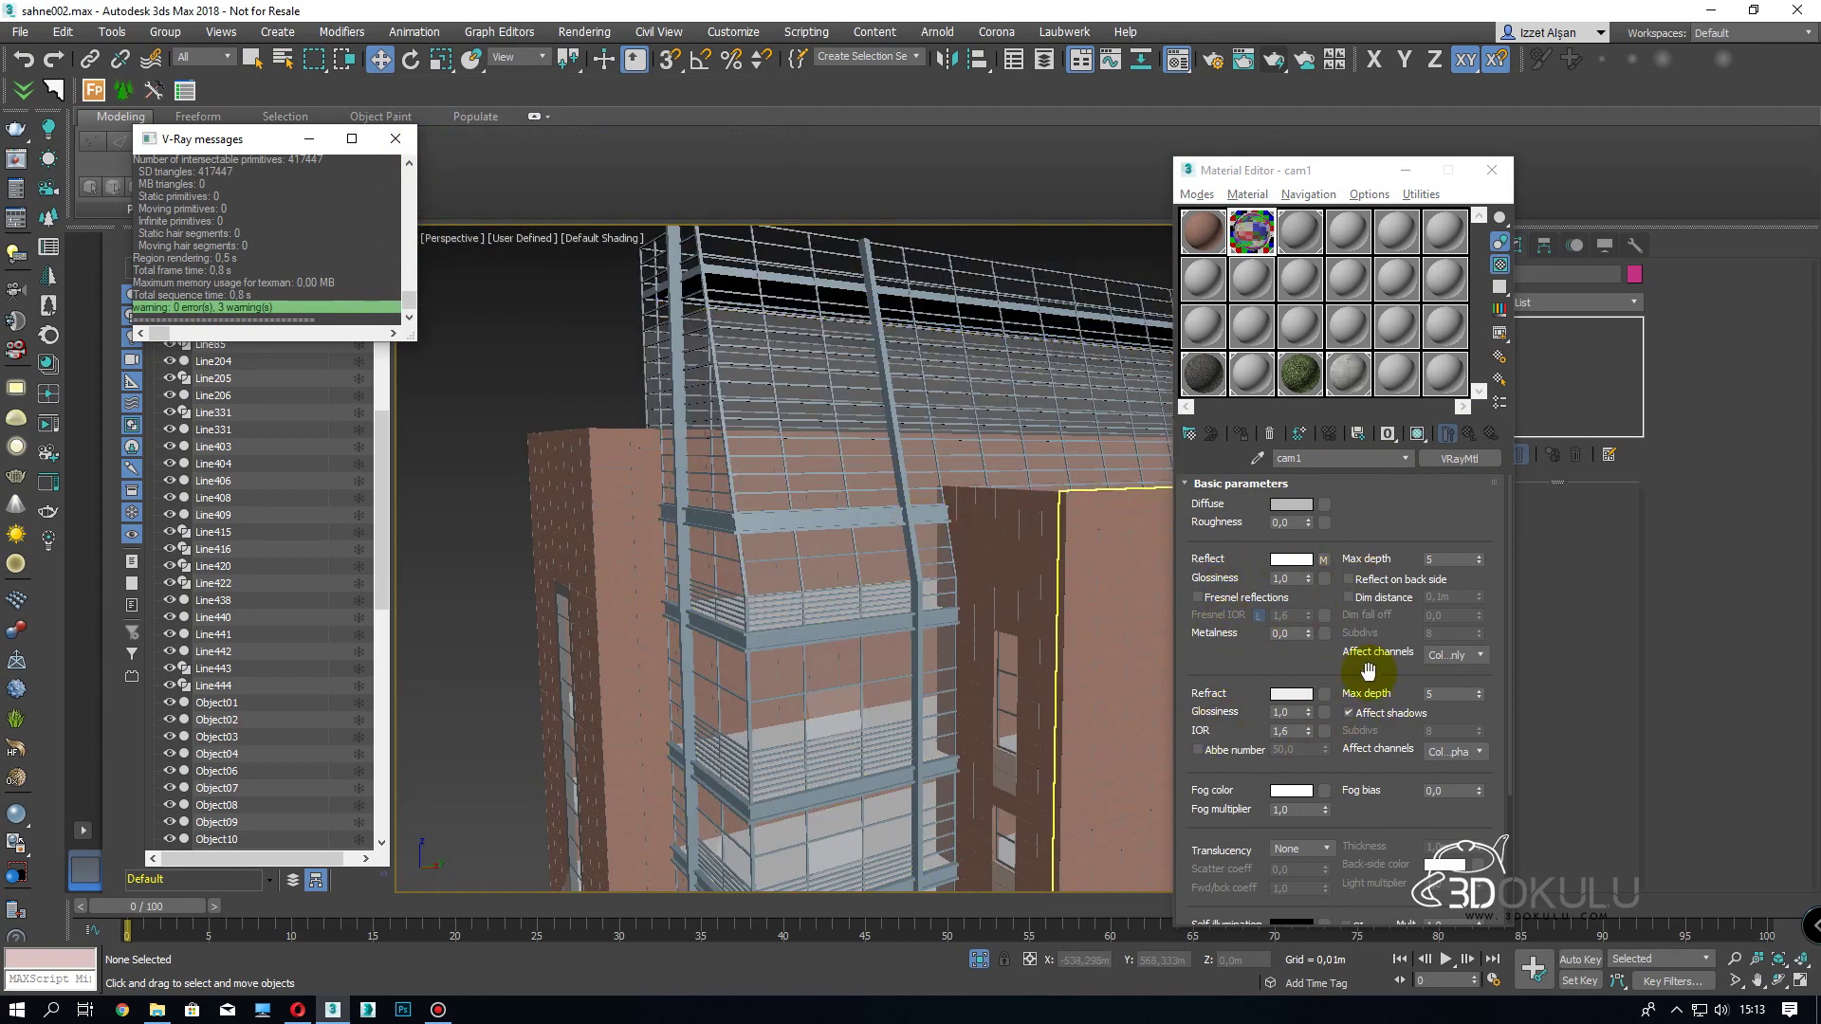
{"action": "middle_click_drag", "start_coordinate": [907, 658], "coordinate": [929, 537]}
{"action": "scroll", "coordinate": [809, 628], "scroll_direction": "up", "scroll_amount": 3}
{"action": "scroll", "coordinate": [850, 572], "scroll_direction": "up", "scroll_amount": 2}
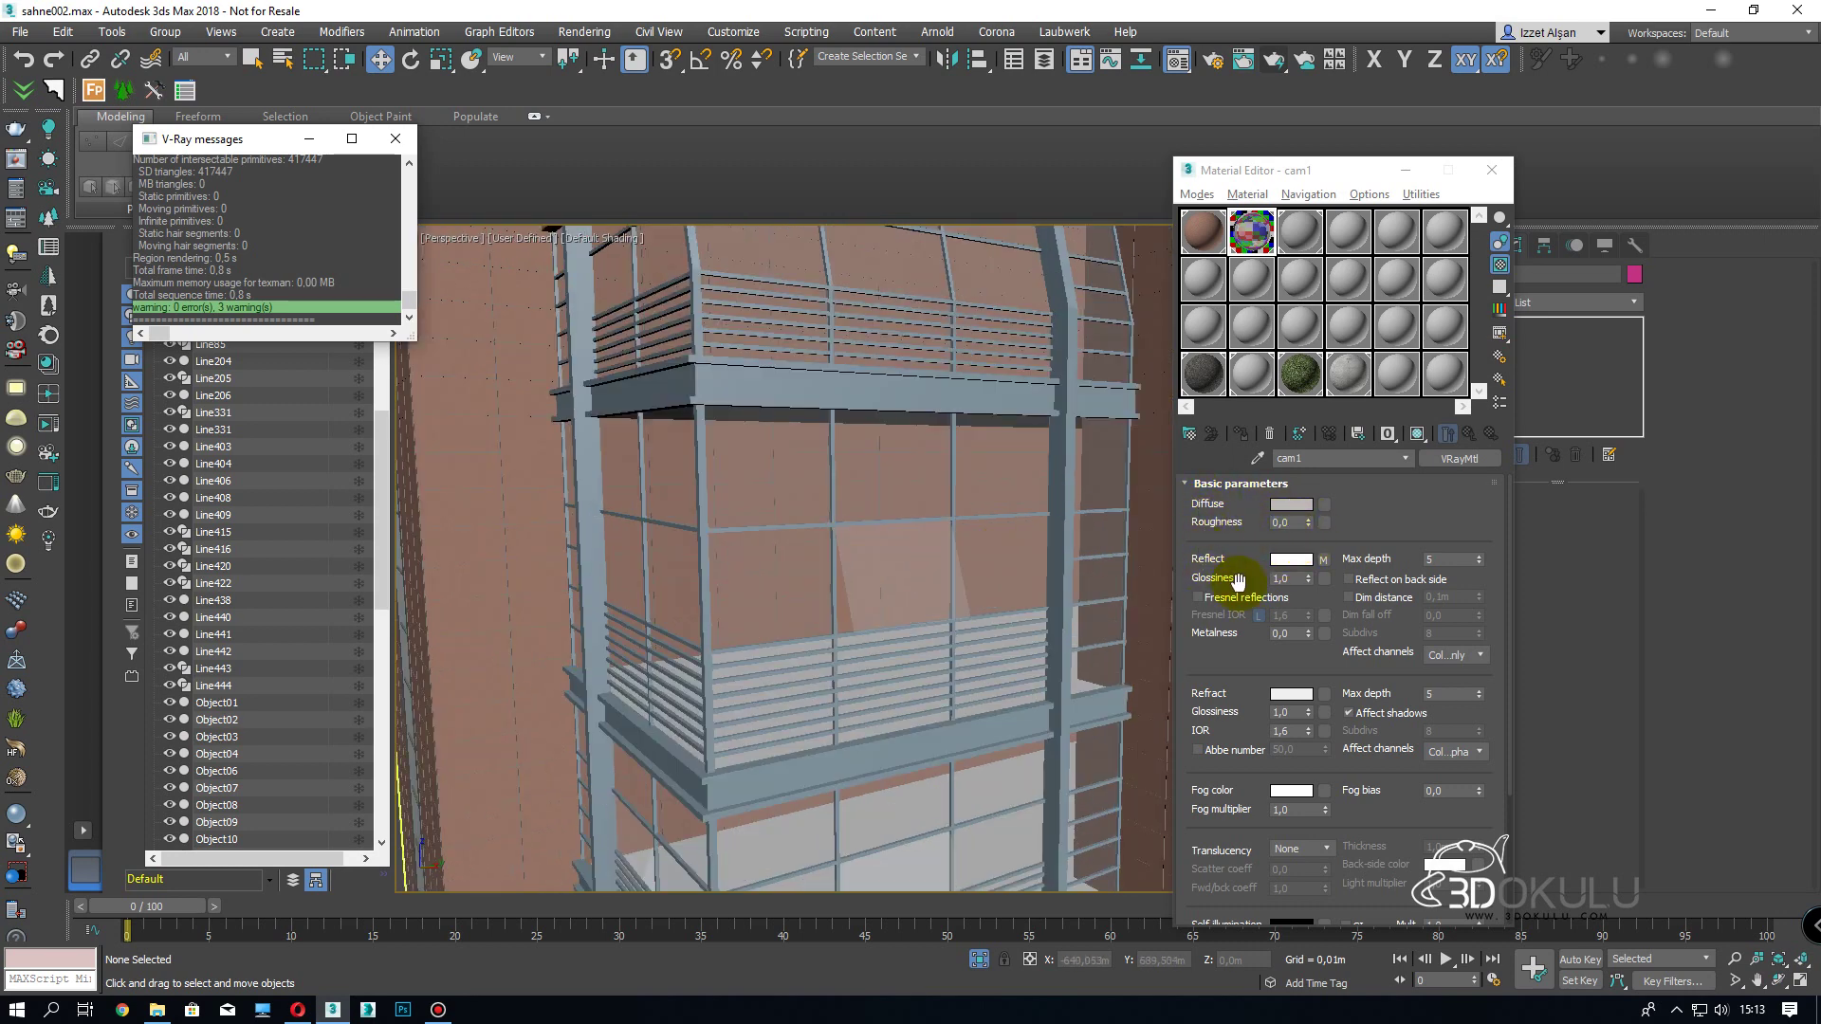
{"action": "middle_click_drag", "start_coordinate": [996, 588], "coordinate": [977, 513]}
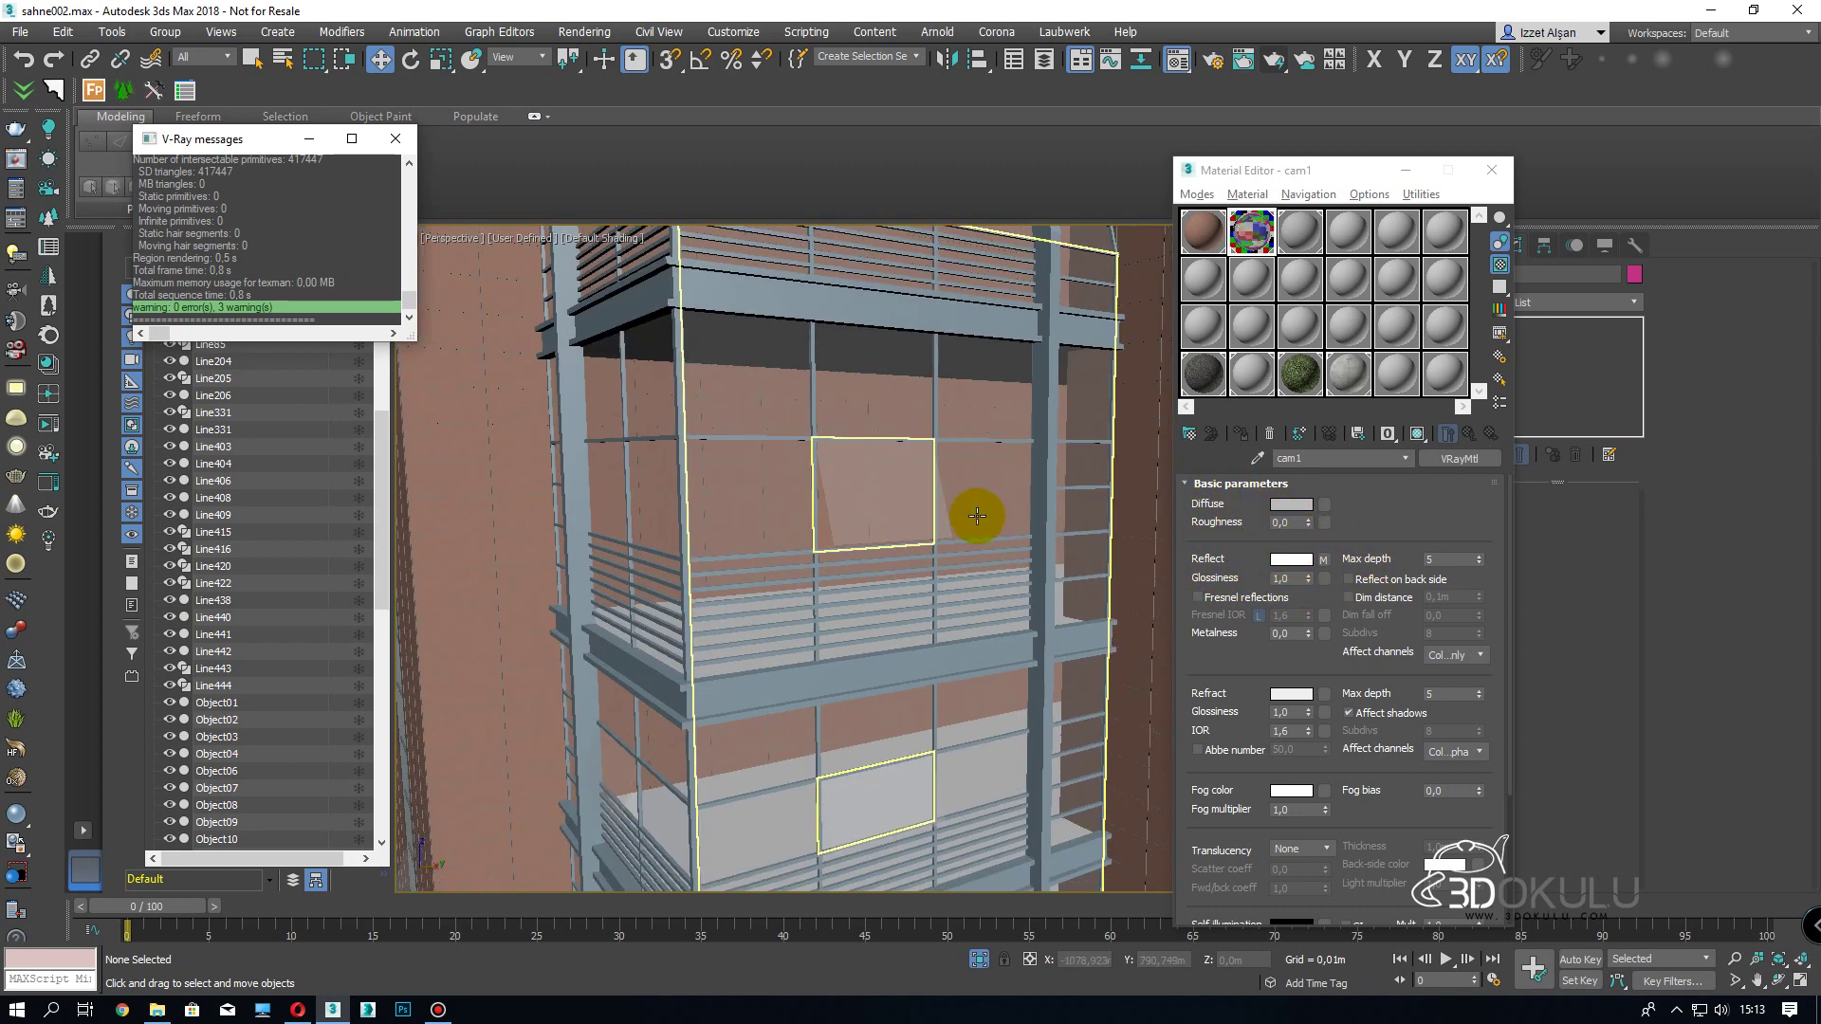
{"action": "key", "text": "c"}
{"action": "double_click", "coordinate": [854, 372]}
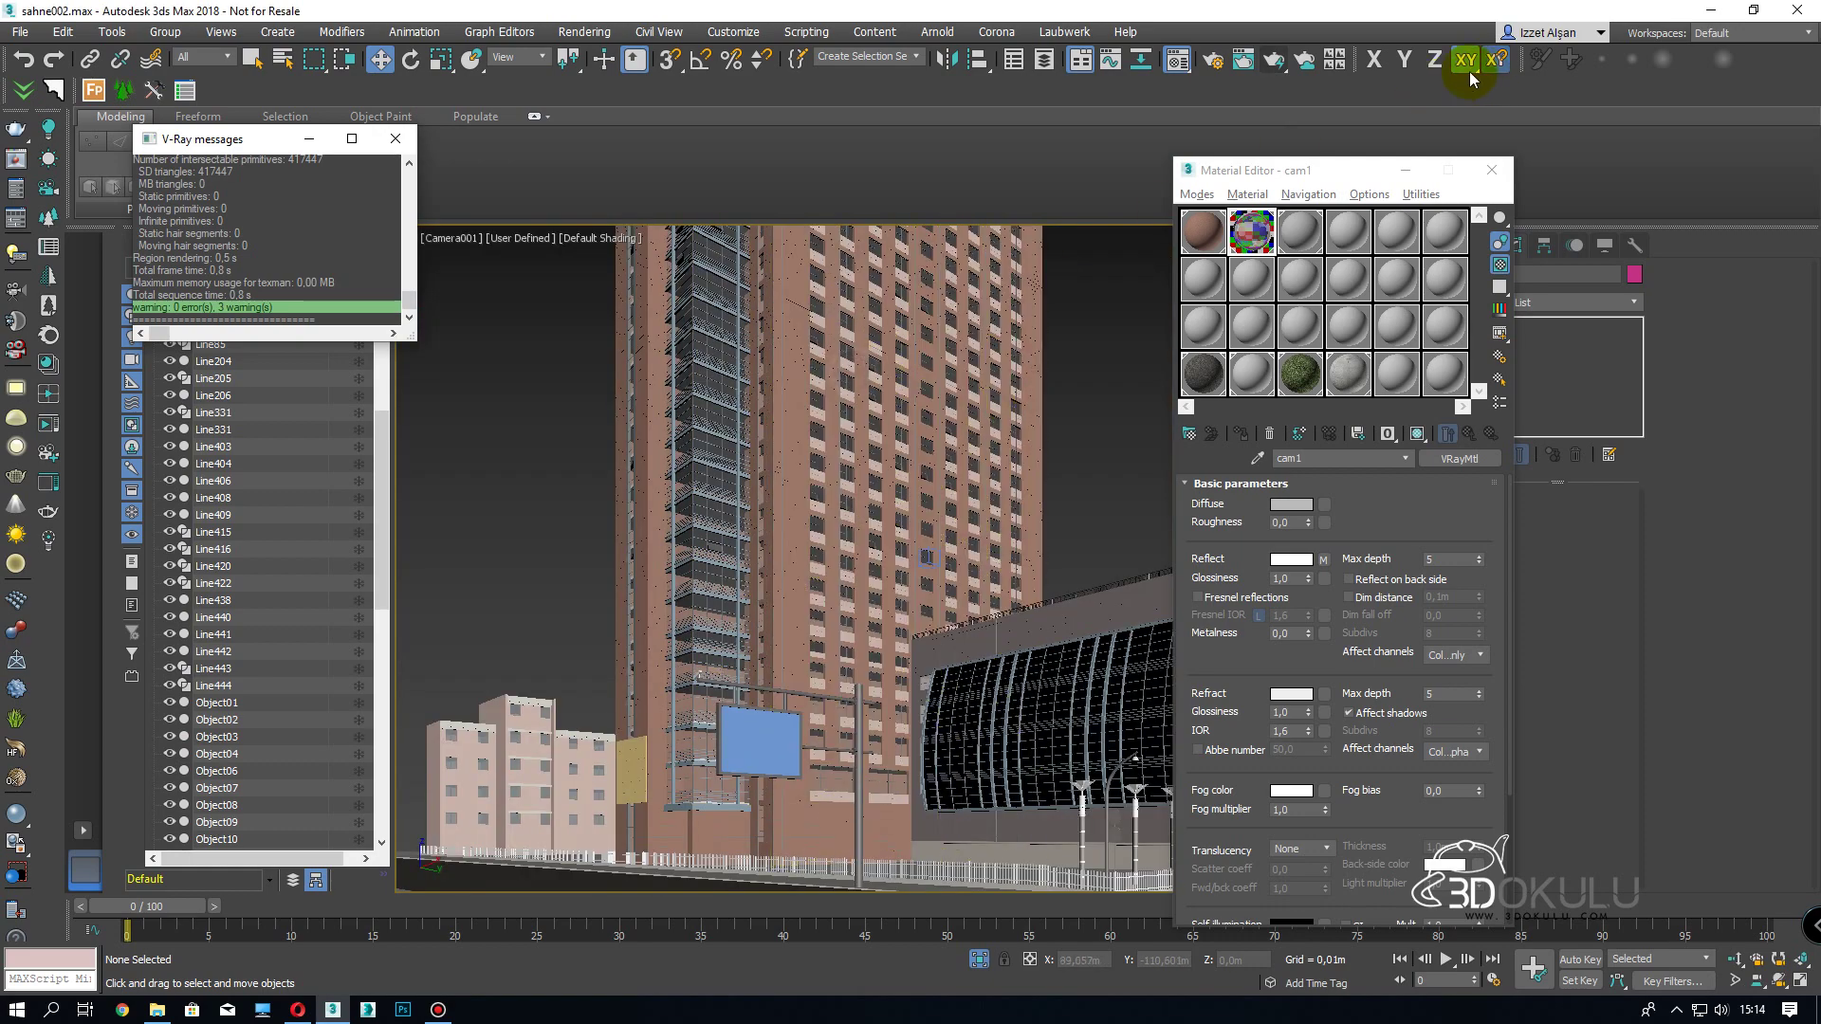
{"action": "left_click", "coordinate": [1274, 59]}
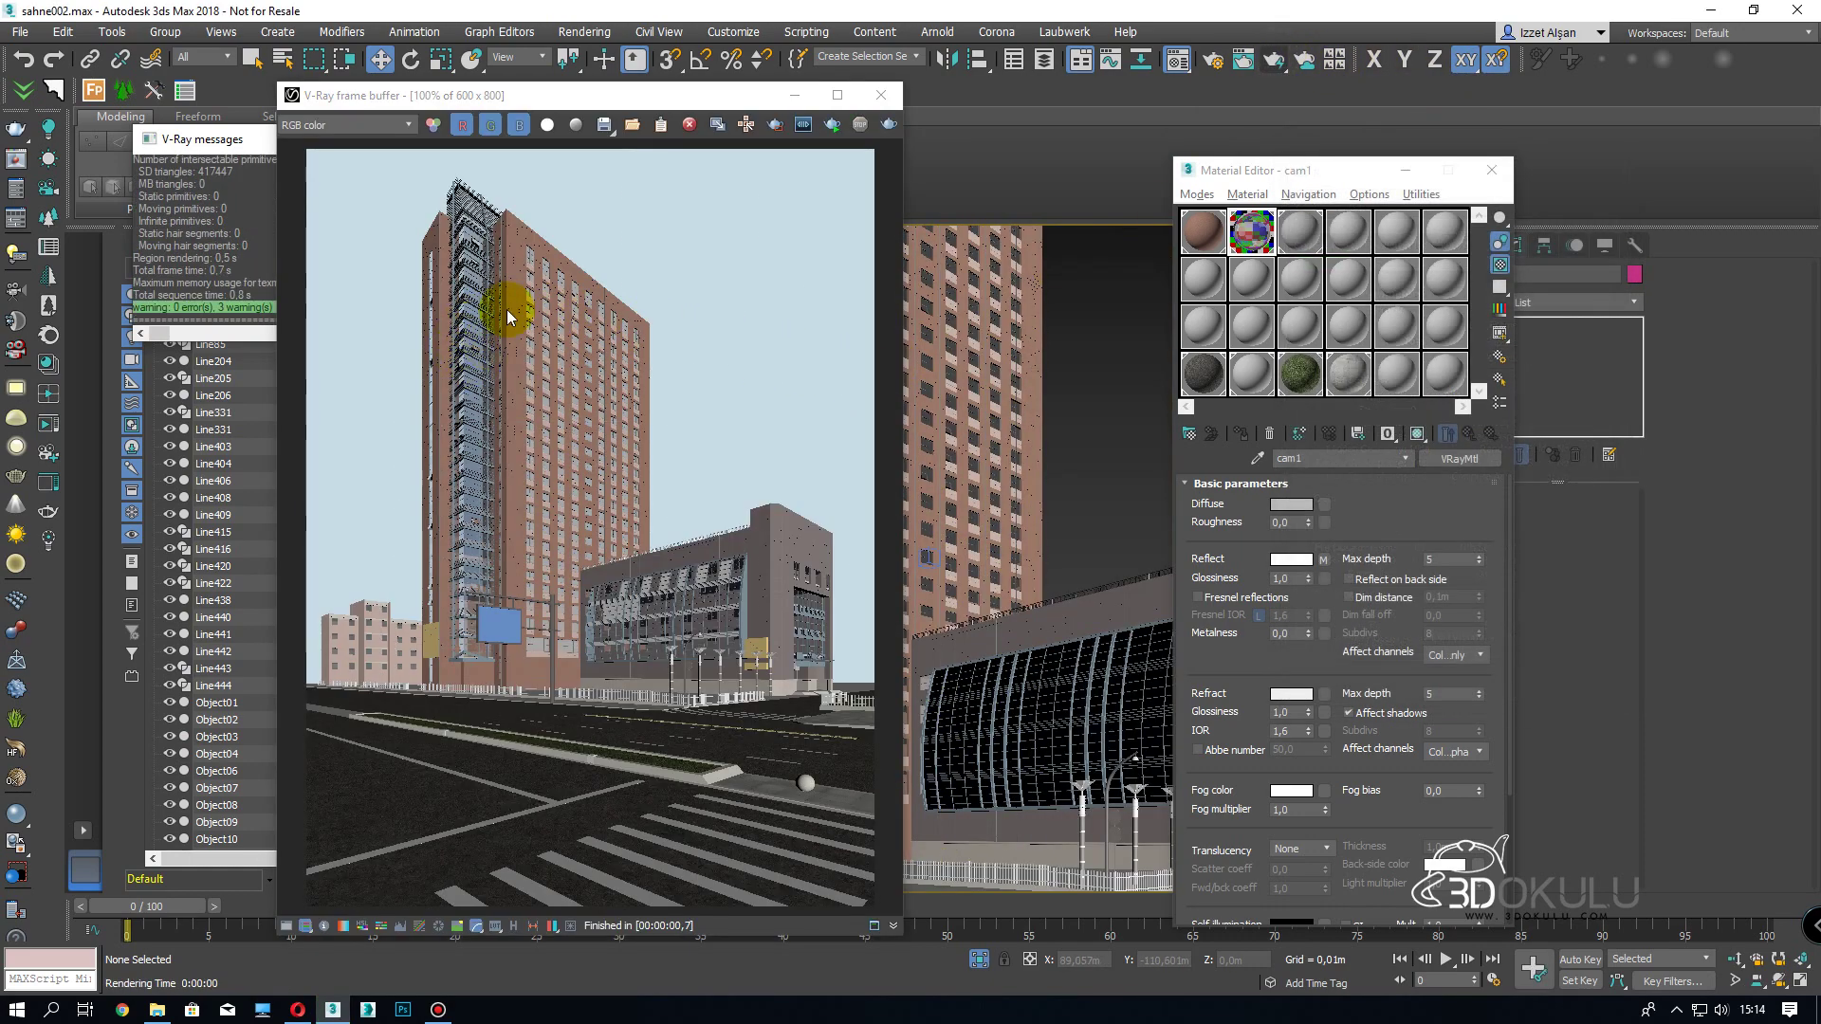
{"action": "scroll", "coordinate": [486, 554], "scroll_direction": "up", "scroll_amount": 3}
{"action": "scroll", "coordinate": [486, 553], "scroll_direction": "up", "scroll_amount": 2}
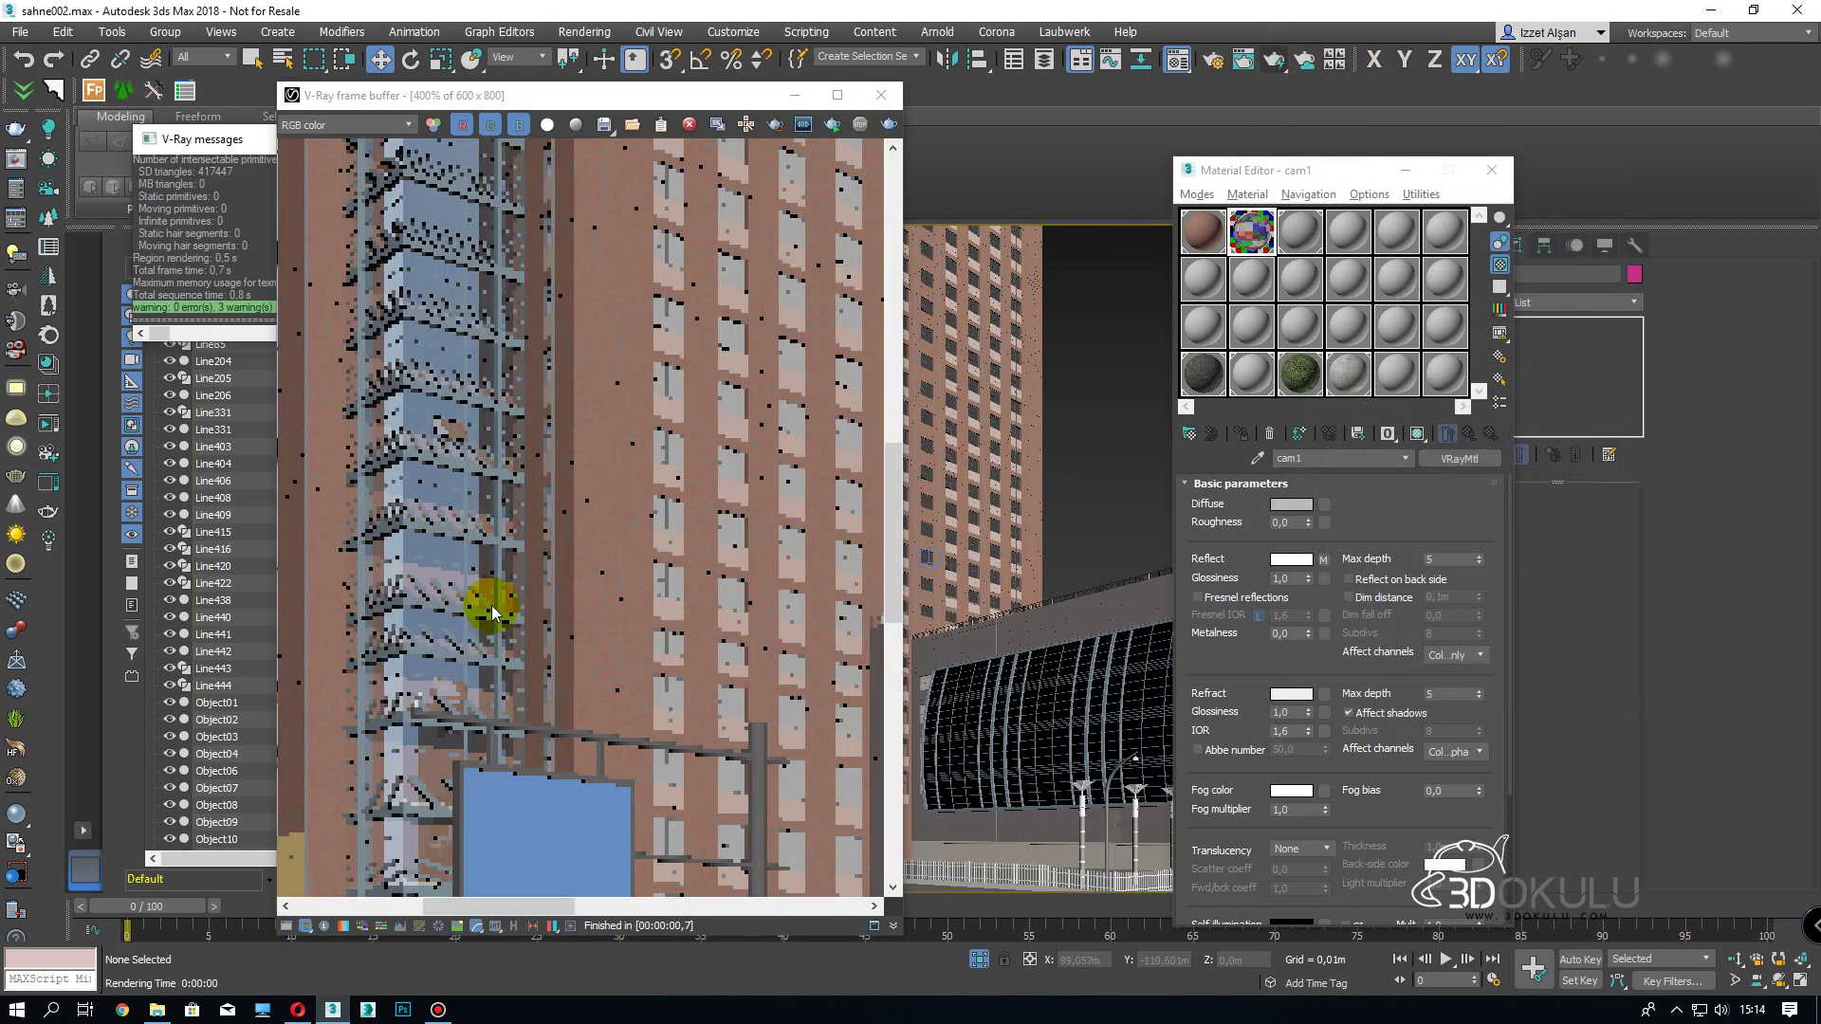
{"action": "scroll", "coordinate": [415, 491], "scroll_direction": "down", "scroll_amount": 4}
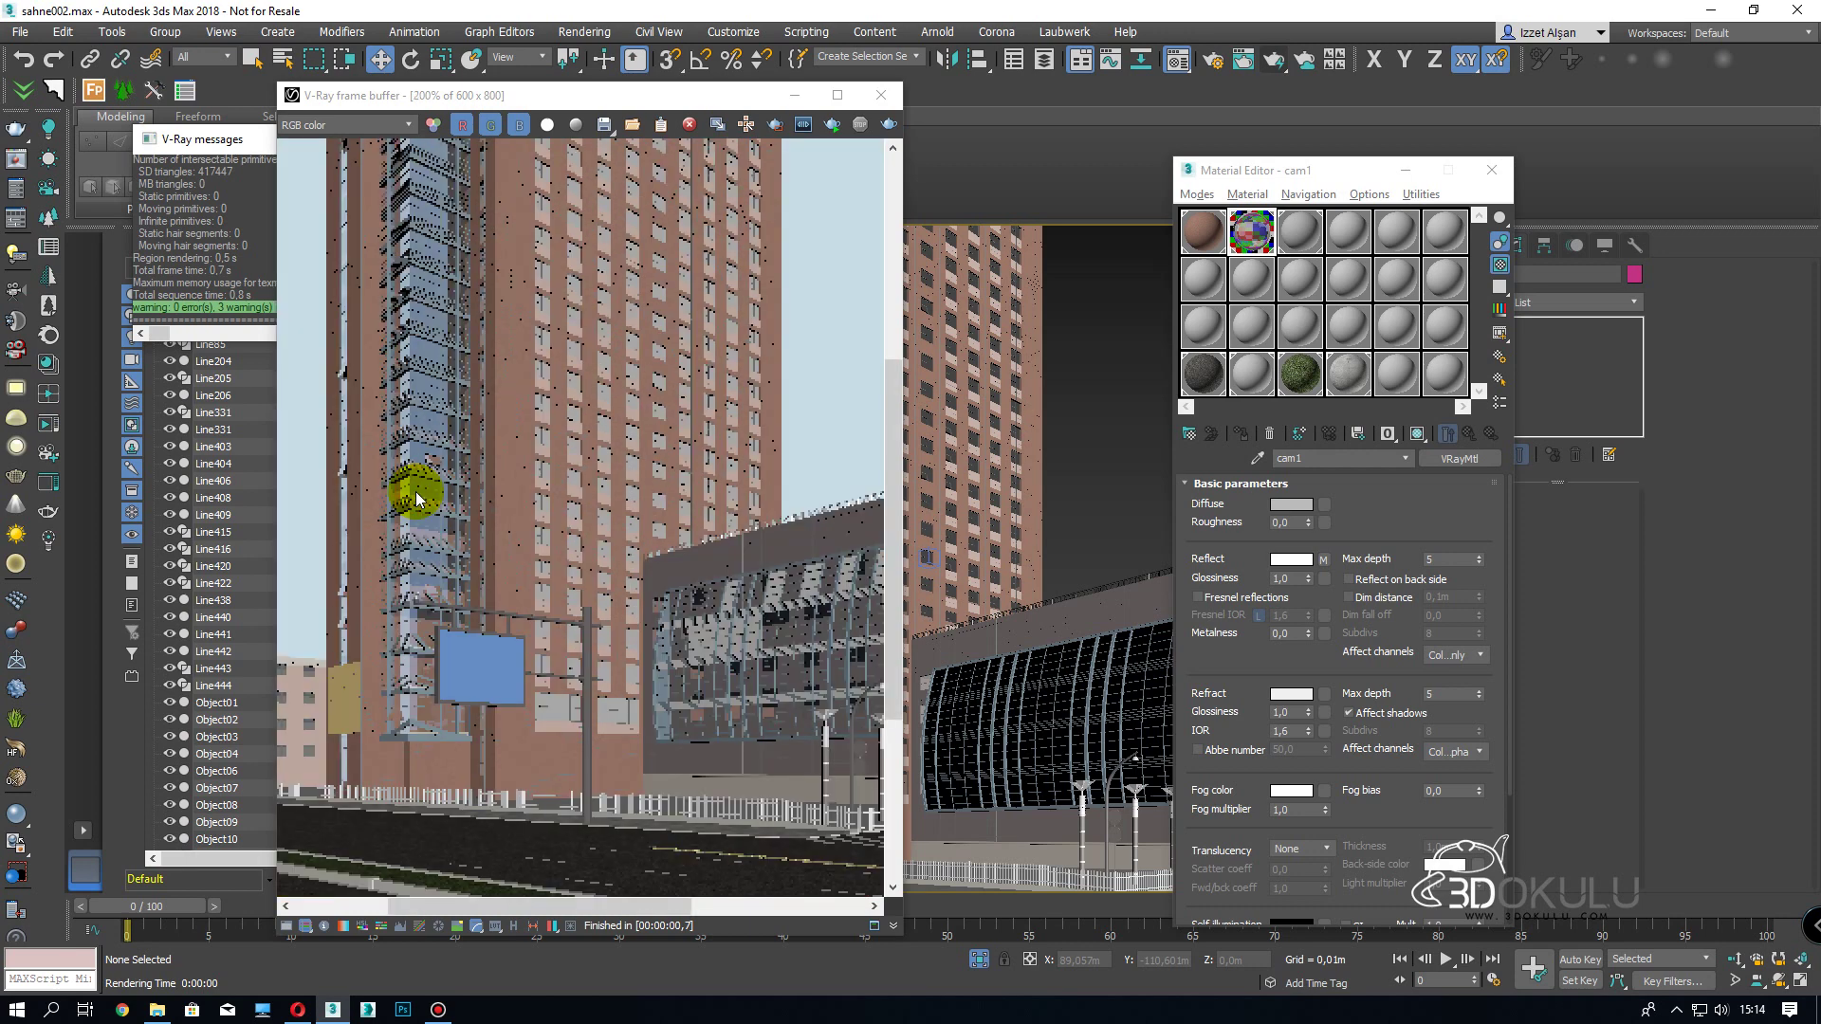
- Darken cam1's refraction colour to grey value 139, re-render and examine the tower glass up close
{"action": "left_click", "coordinate": [1303, 703]}
{"action": "left_click", "coordinate": [553, 204]}
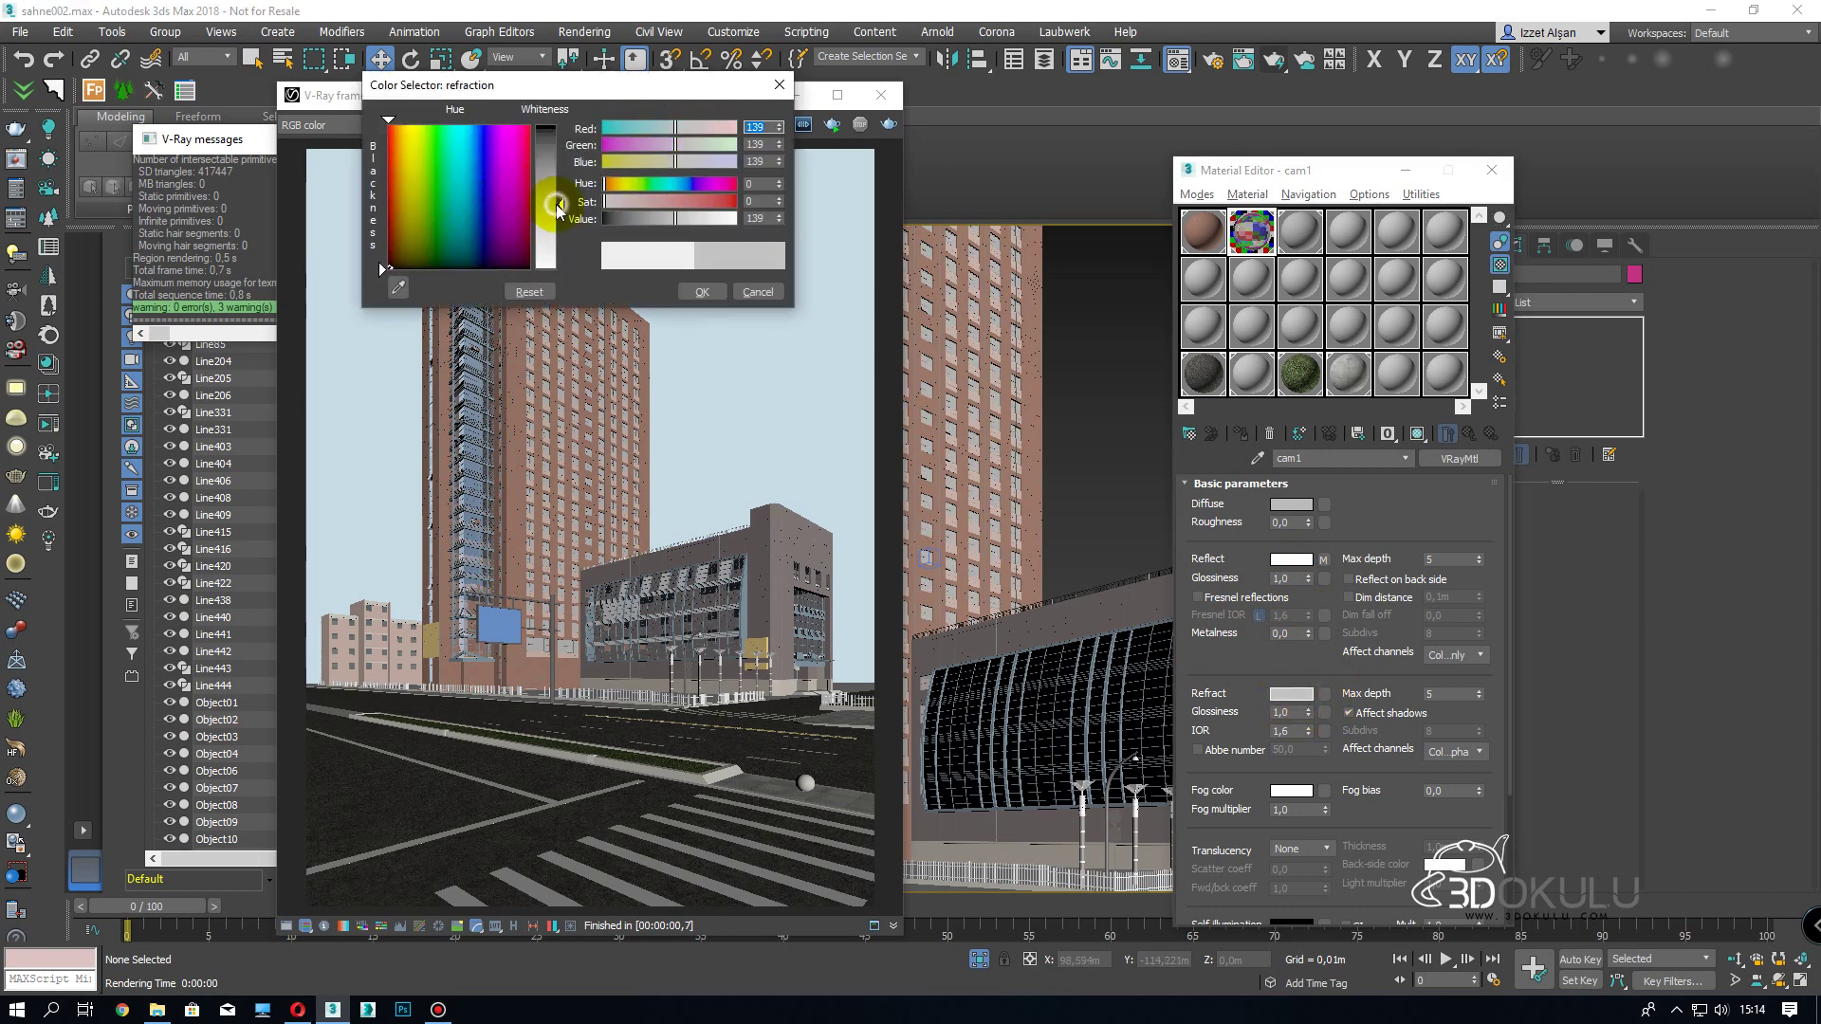
{"action": "left_click", "coordinate": [703, 293]}
{"action": "left_click", "coordinate": [887, 125]}
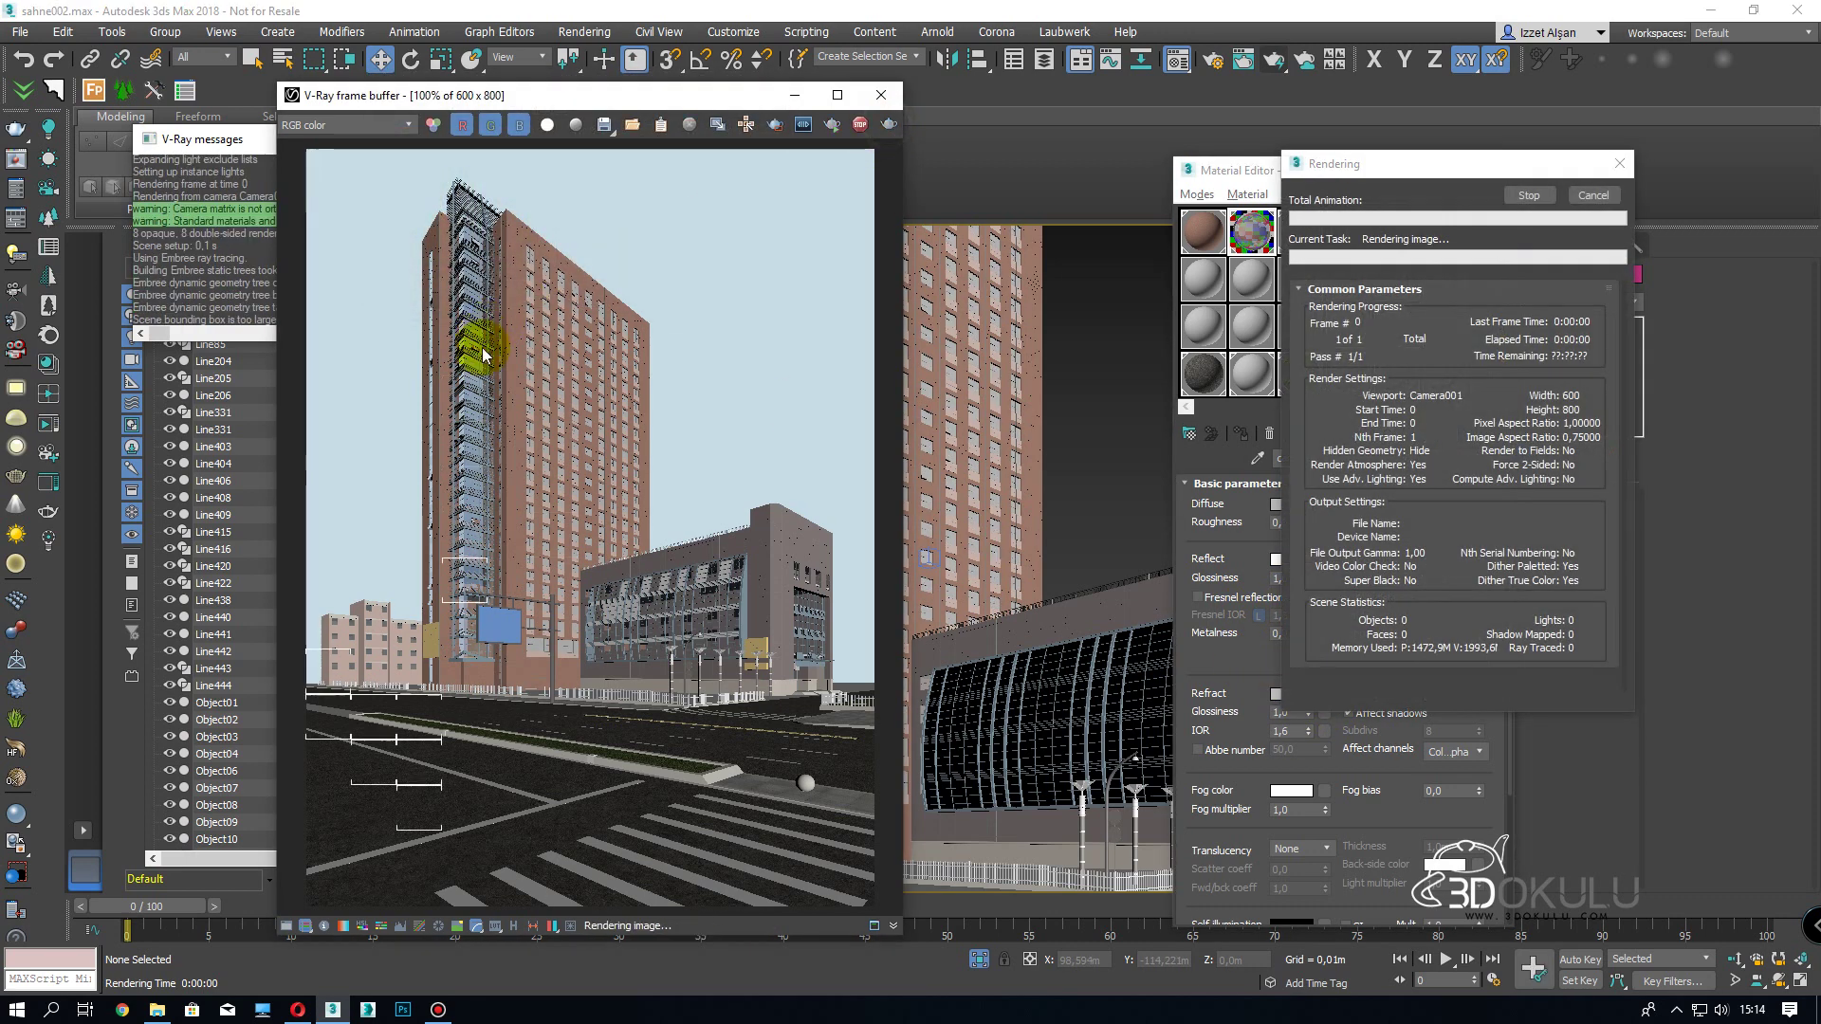
{"action": "scroll", "coordinate": [486, 513], "scroll_direction": "up", "scroll_amount": 2}
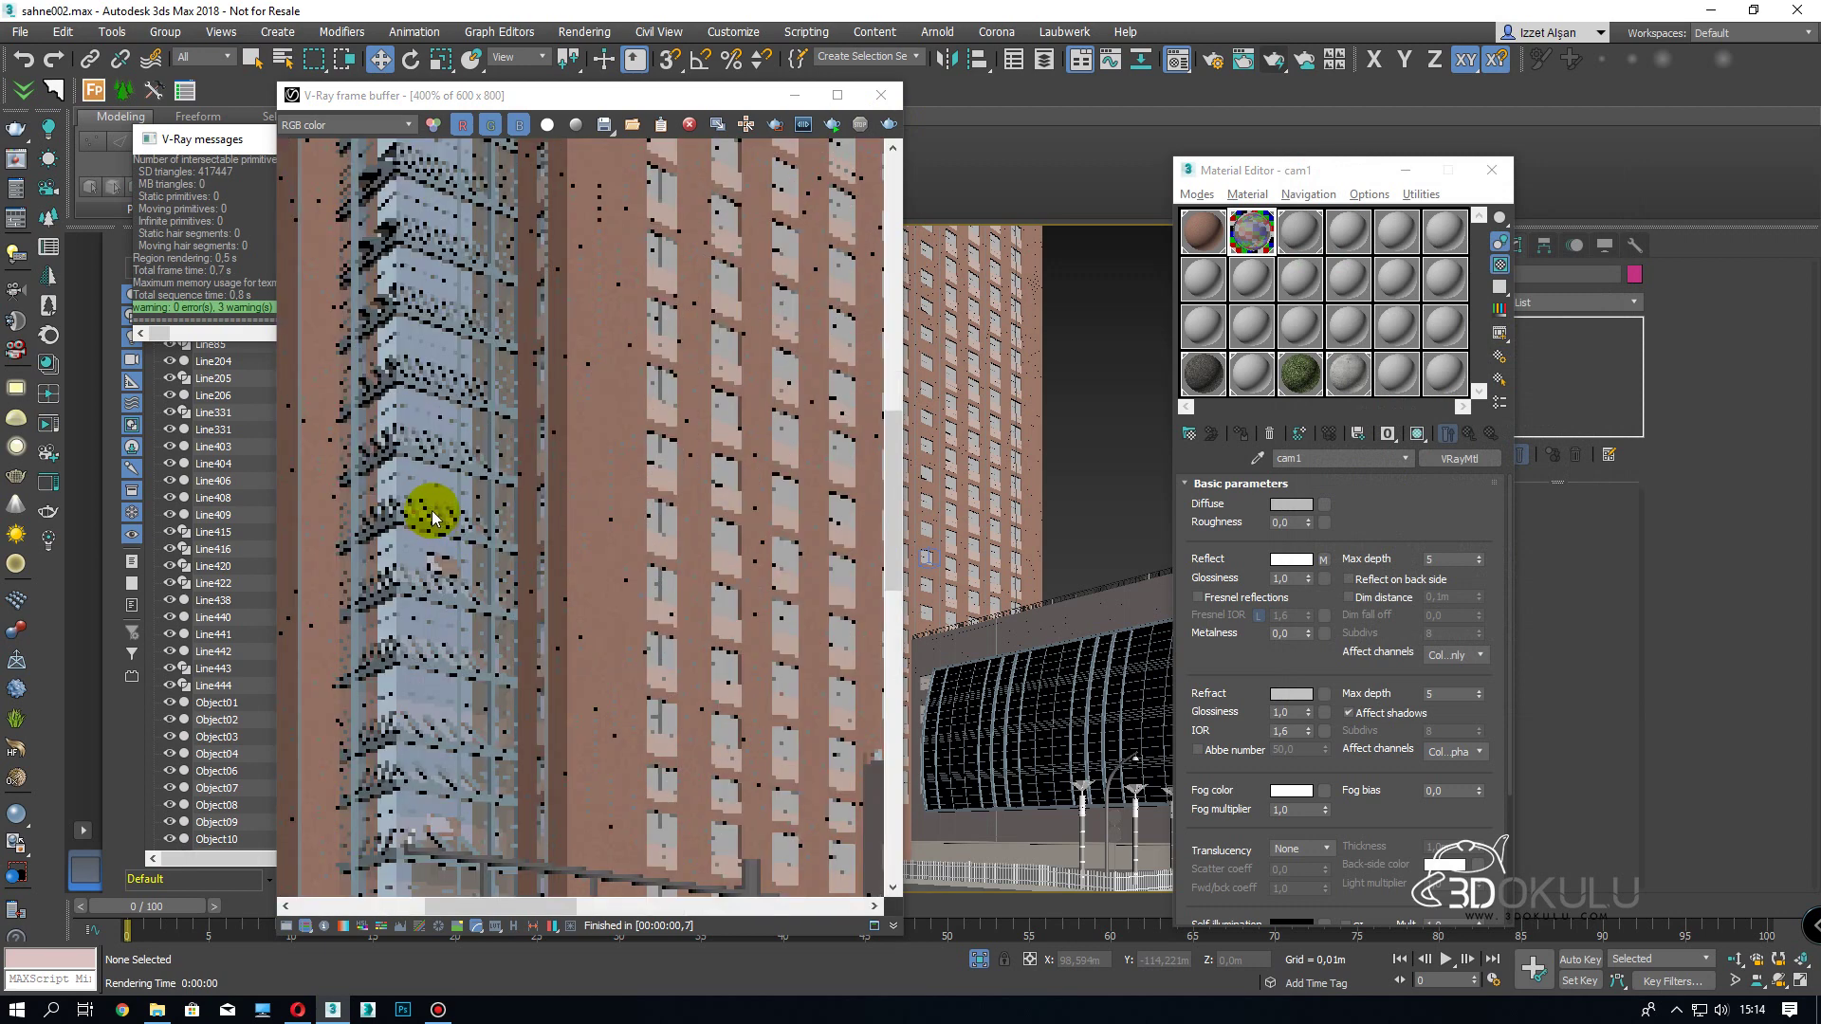
- Set cam1's refraction colour to pure white, value 255, and re-render to check the tower glass
{"action": "left_click", "coordinate": [1289, 696]}
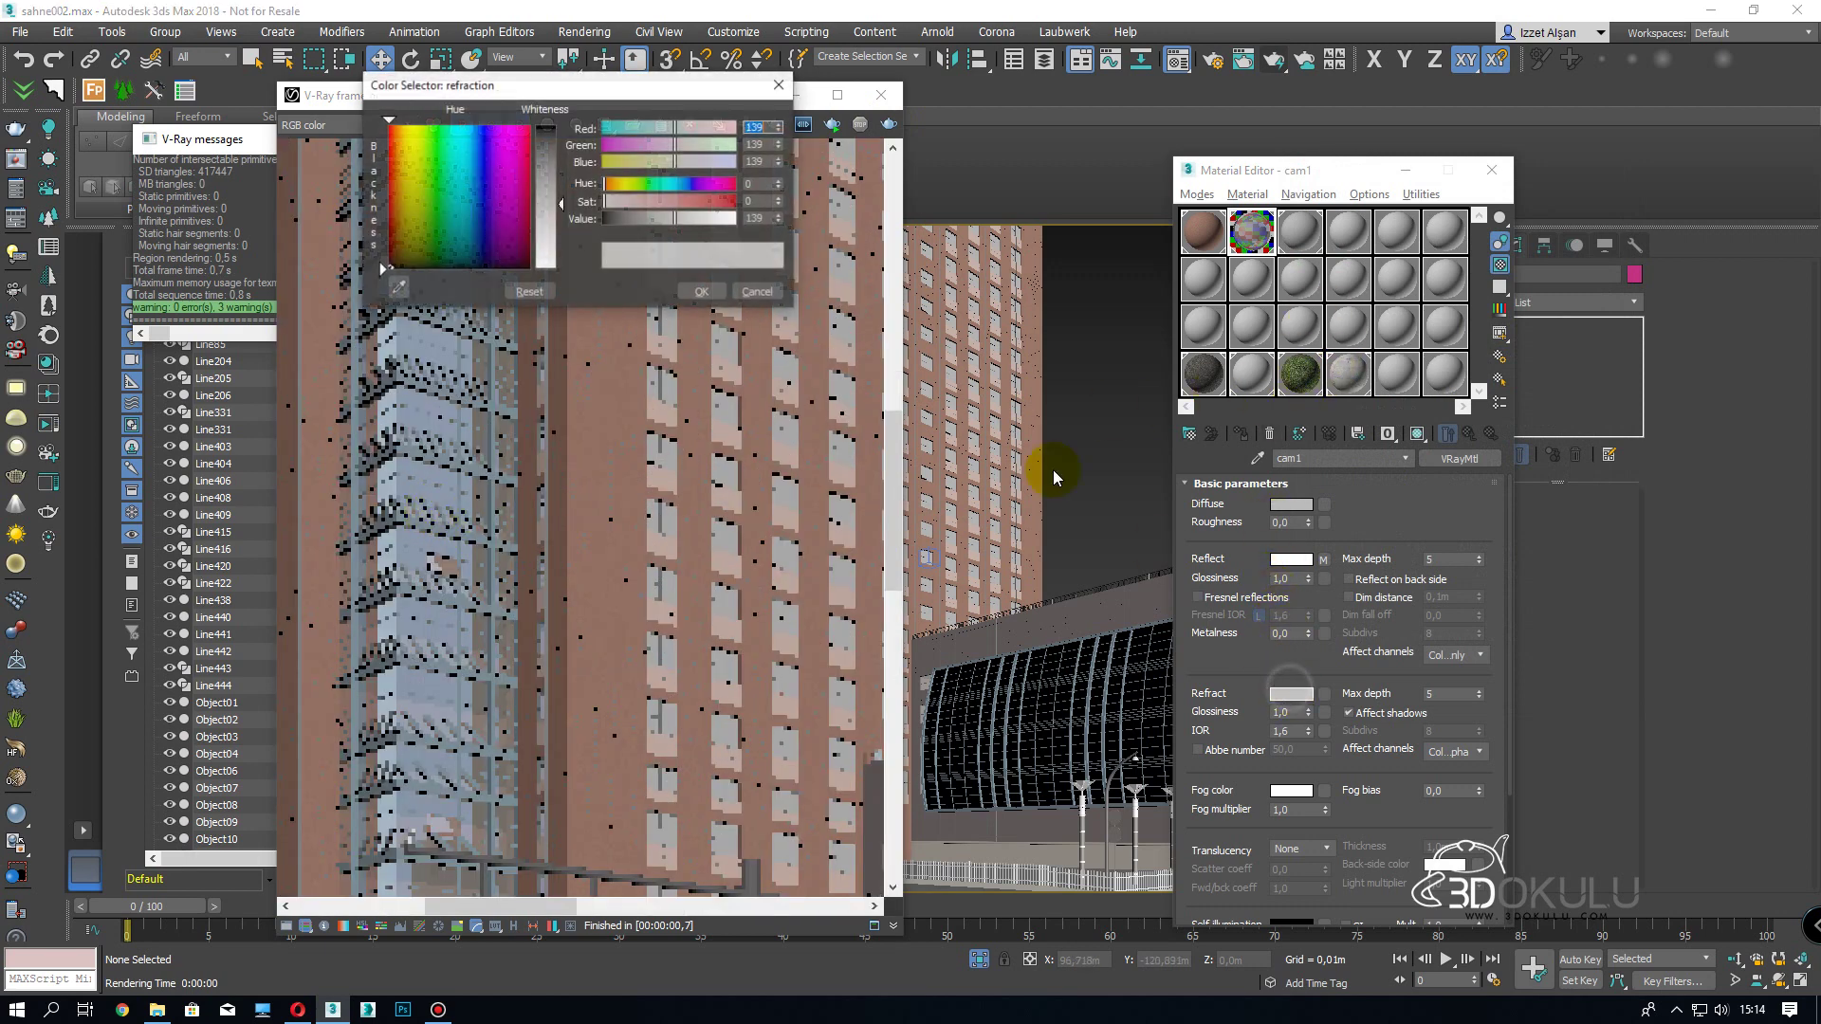
{"action": "left_click_drag", "start_coordinate": [547, 246], "coordinate": [571, 274]}
{"action": "left_click", "coordinate": [710, 291]}
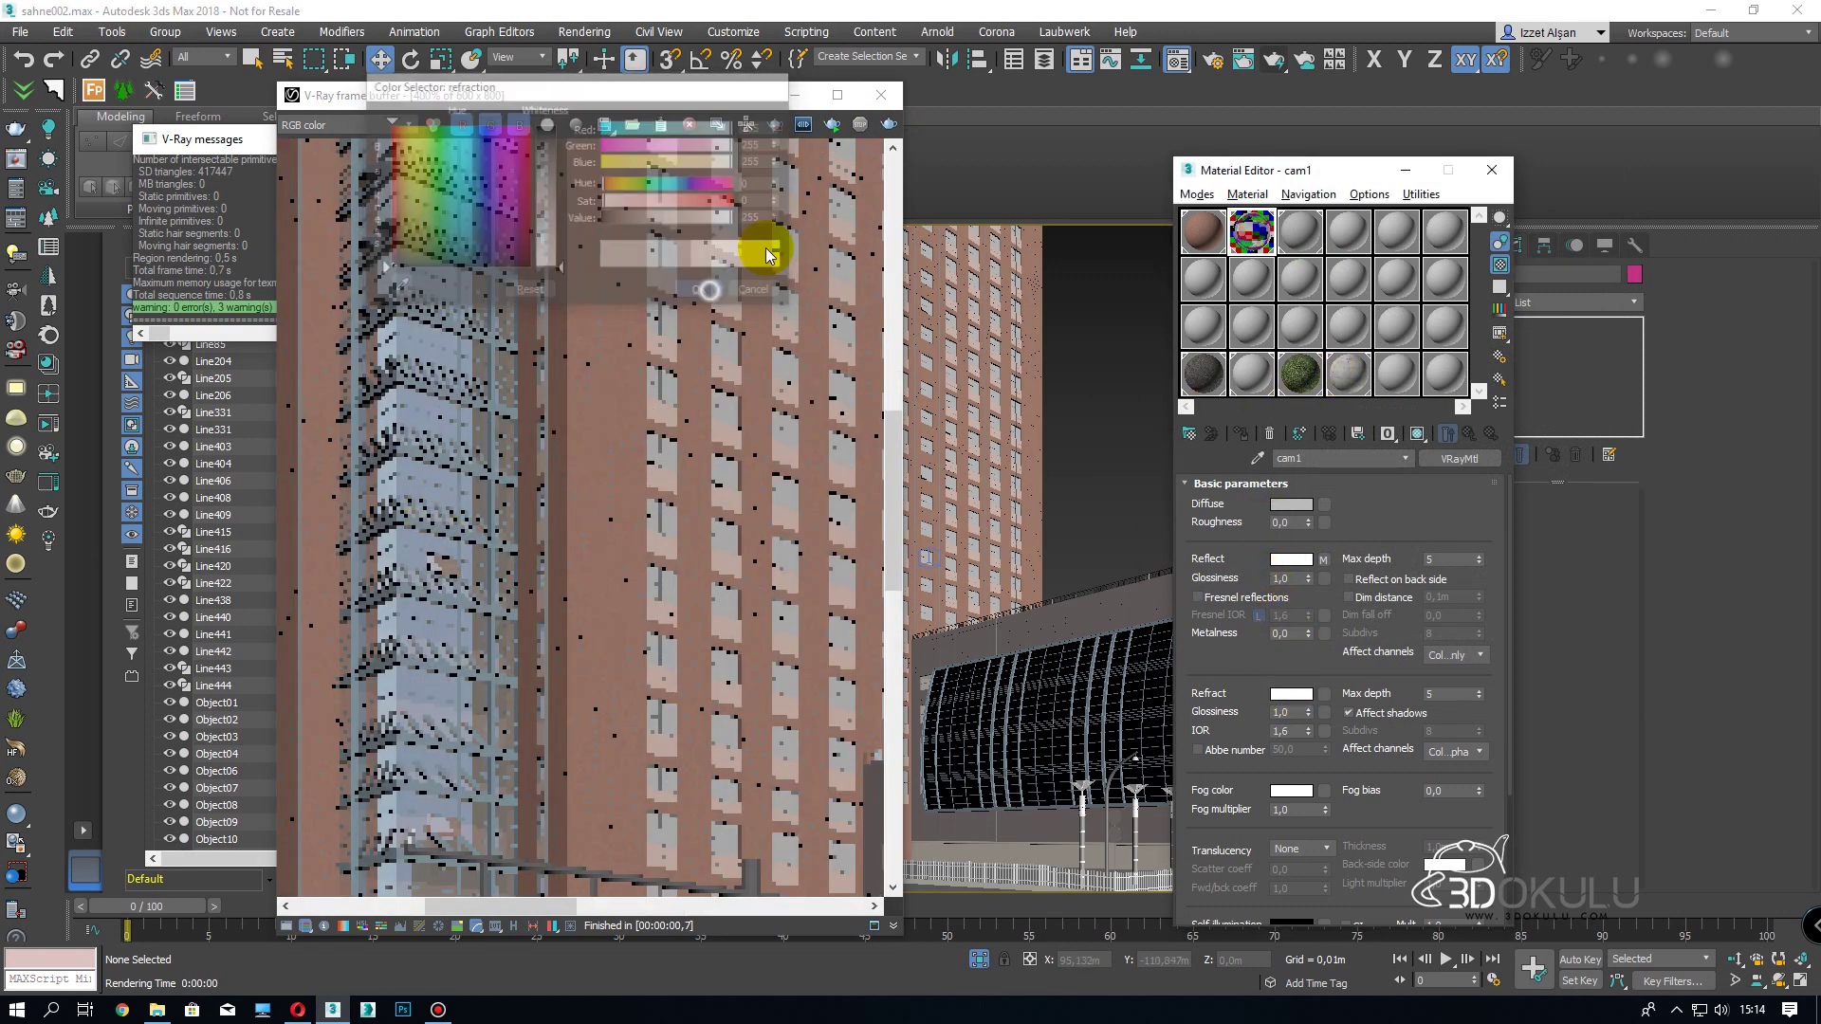
{"action": "left_click", "coordinate": [888, 124]}
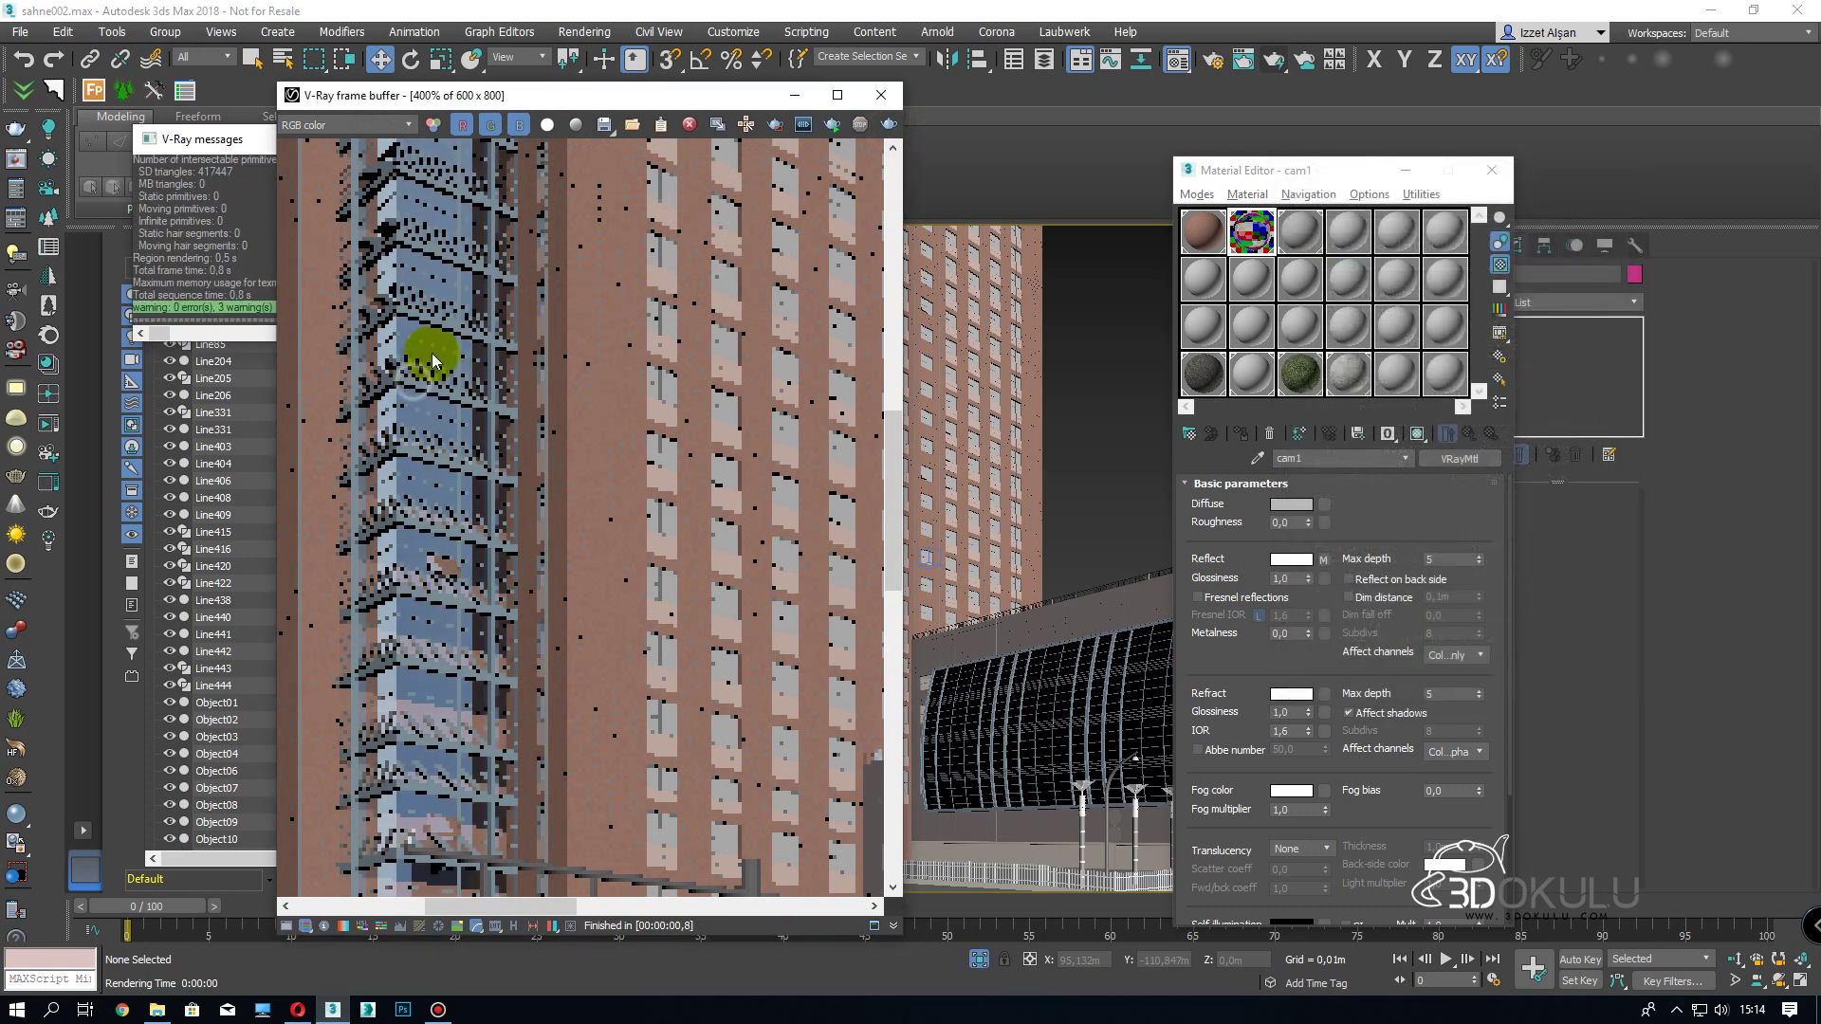
{"action": "scroll", "coordinate": [427, 360], "scroll_direction": "down", "scroll_amount": 4}
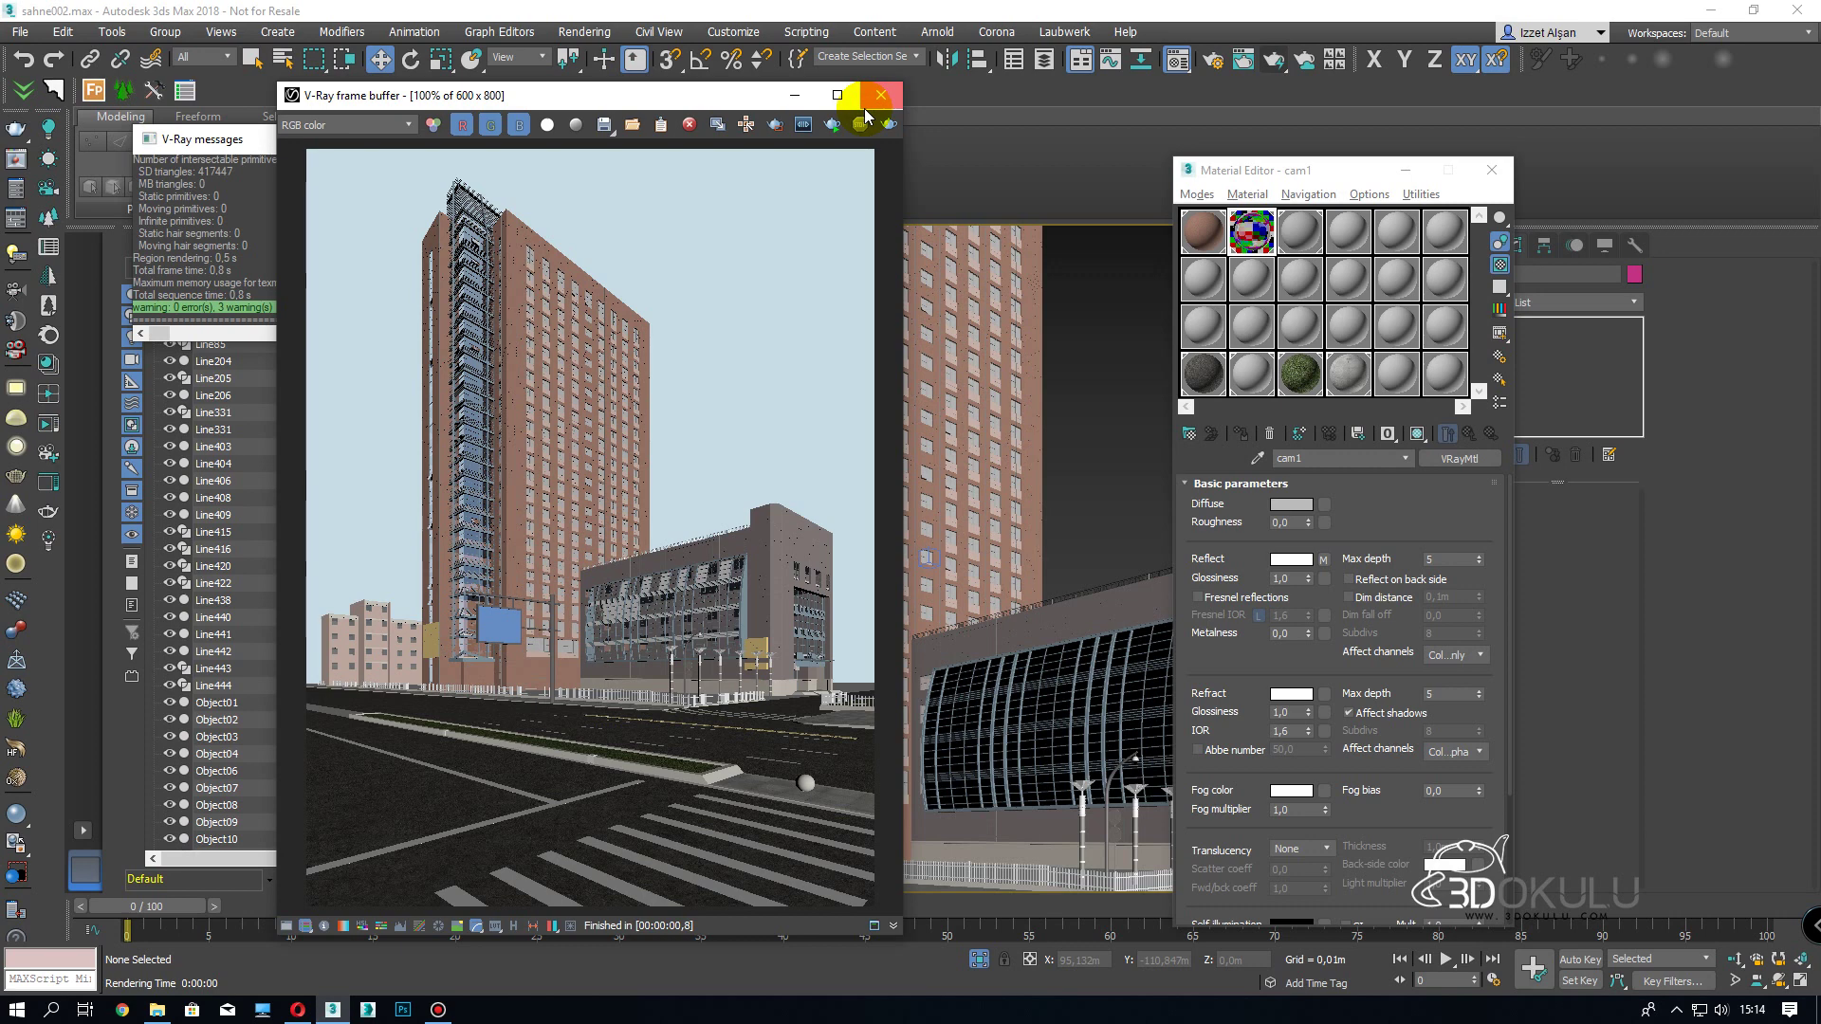
- Copy the cam1 material, and pick the curved facade's glass material from the low building into the 07 - Default slot
{"action": "right_click", "coordinate": [1453, 459]}
{"action": "left_click", "coordinate": [1486, 495]}
{"action": "left_click", "coordinate": [1203, 279]}
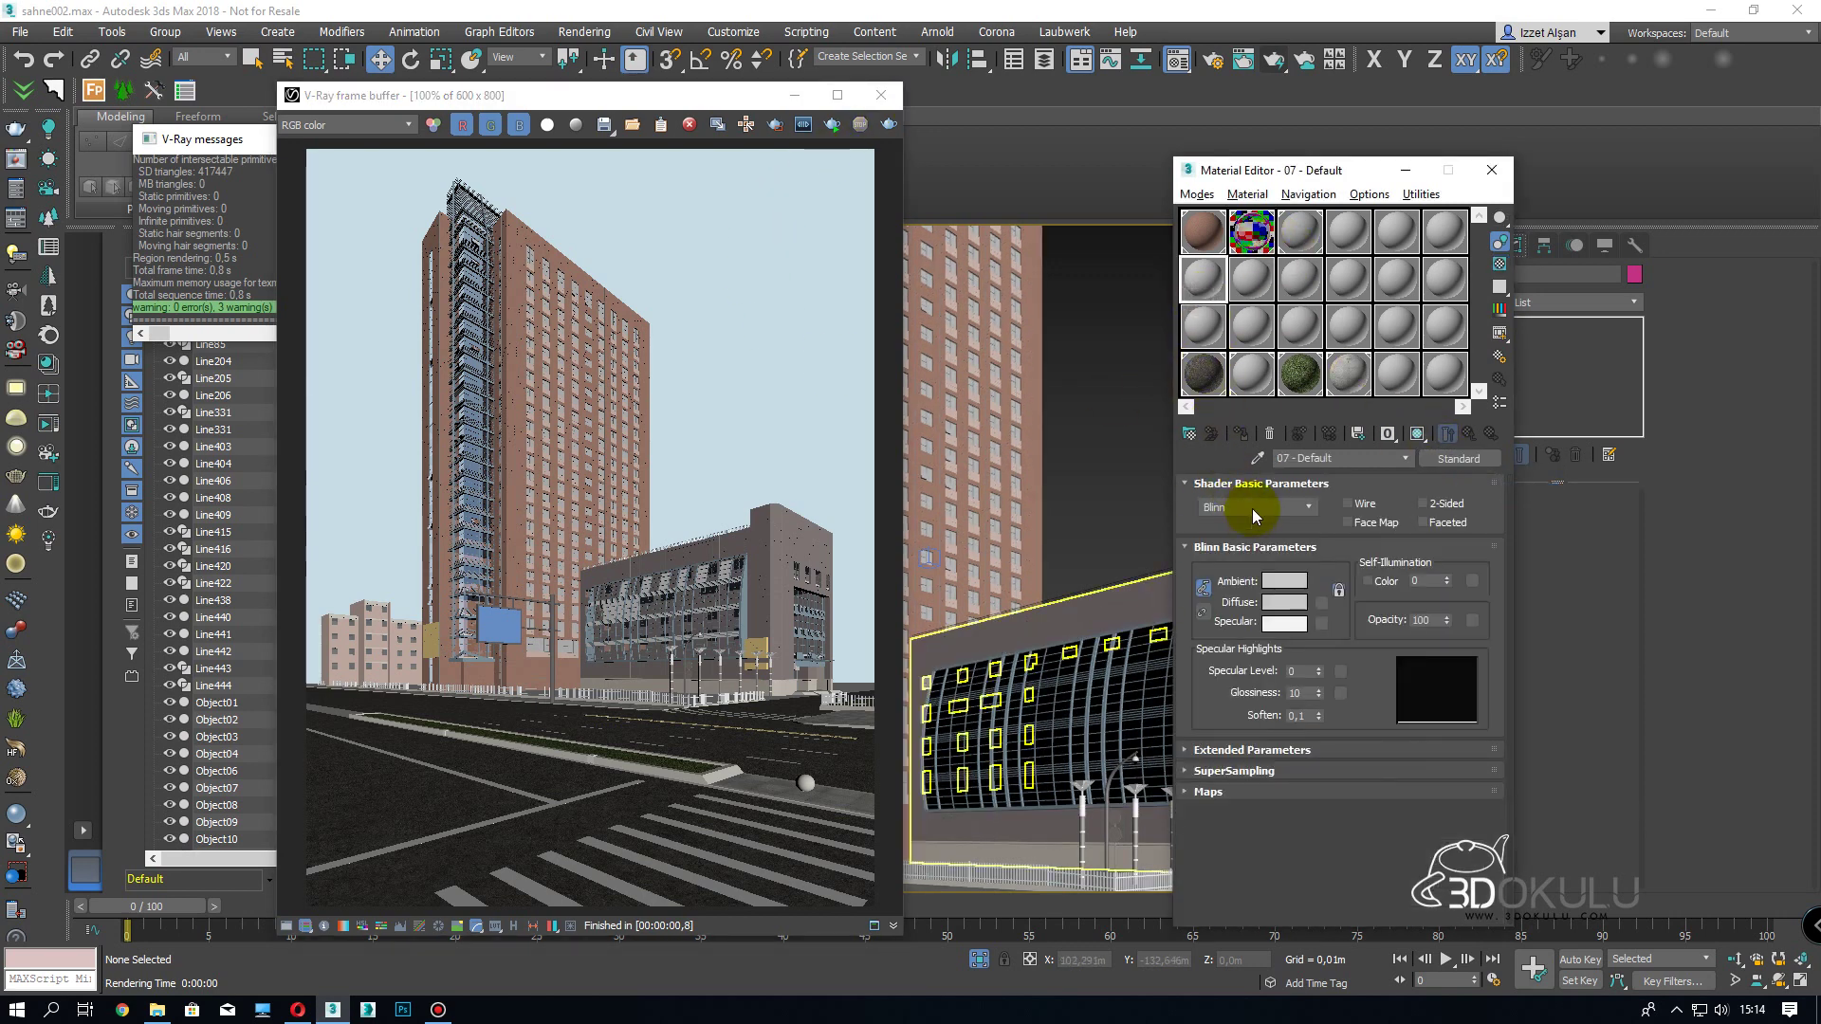
{"action": "left_click", "coordinate": [1258, 461]}
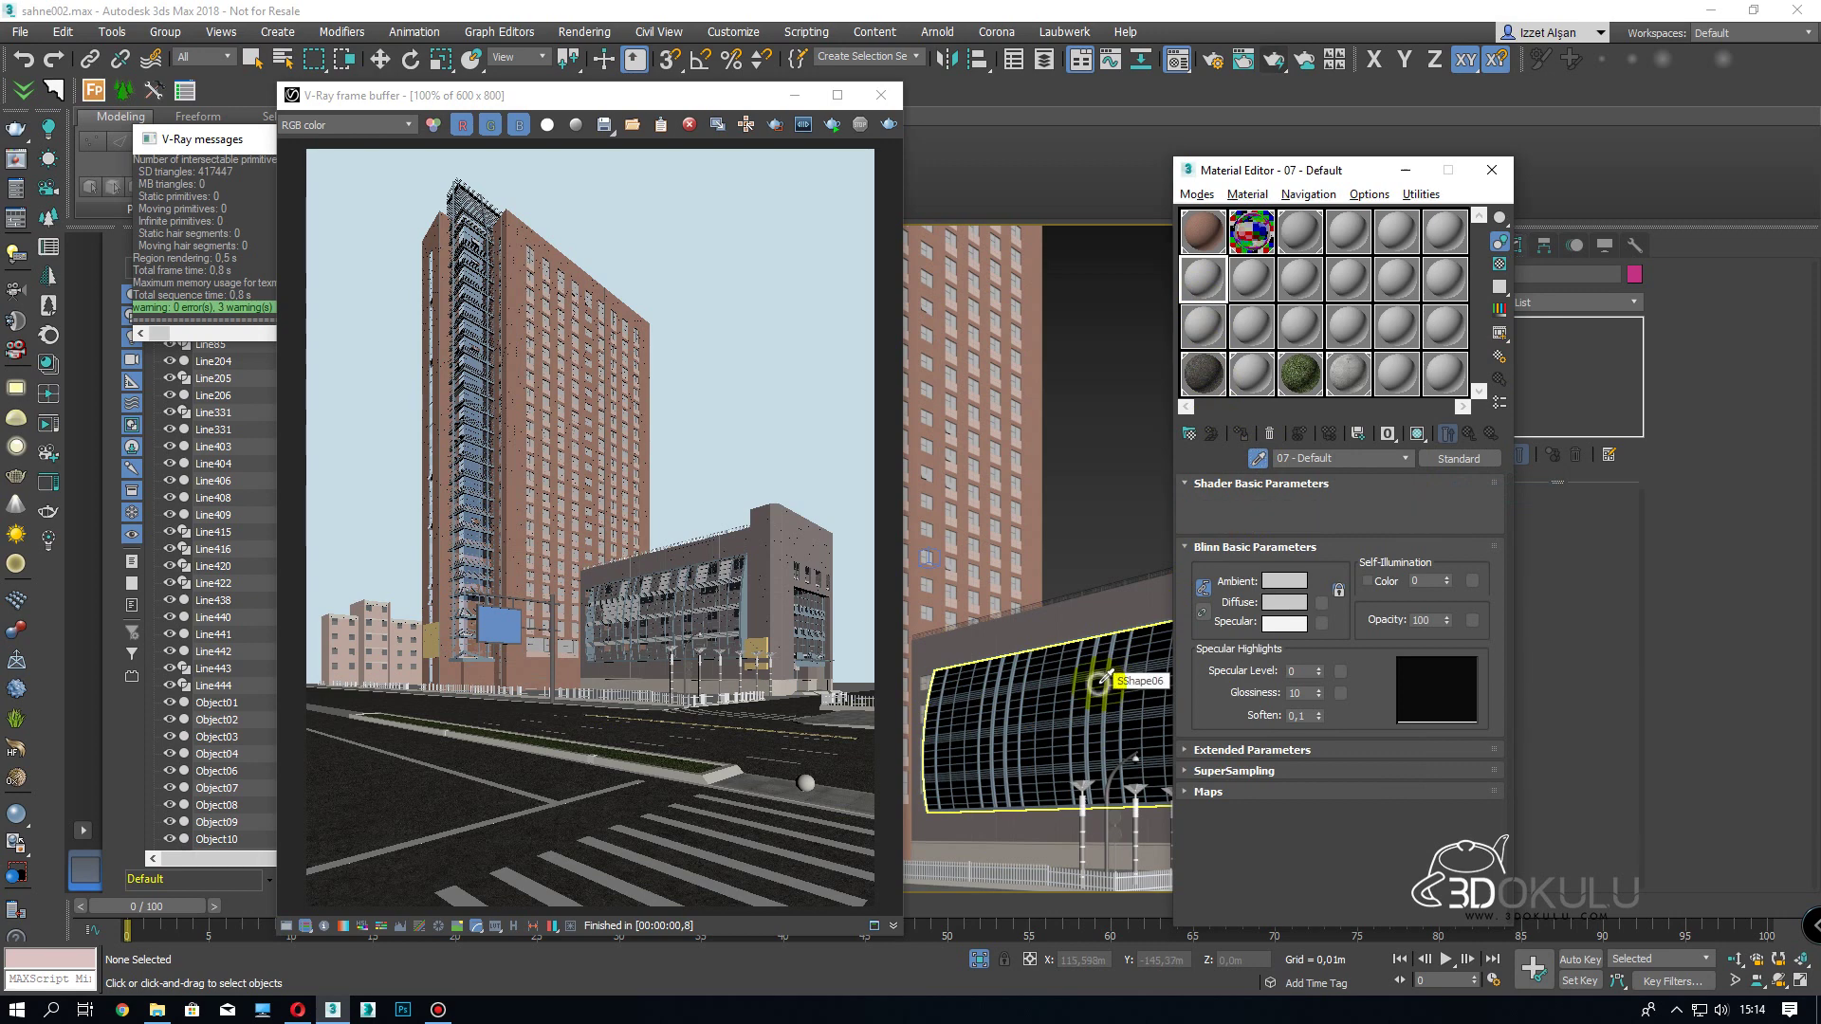
{"action": "left_click", "coordinate": [1100, 681]}
- Paste the copied glass over the 3dokulu-mat002 material as a copy, rename it cam3 and re-render the scene
{"action": "right_click", "coordinate": [1464, 459]}
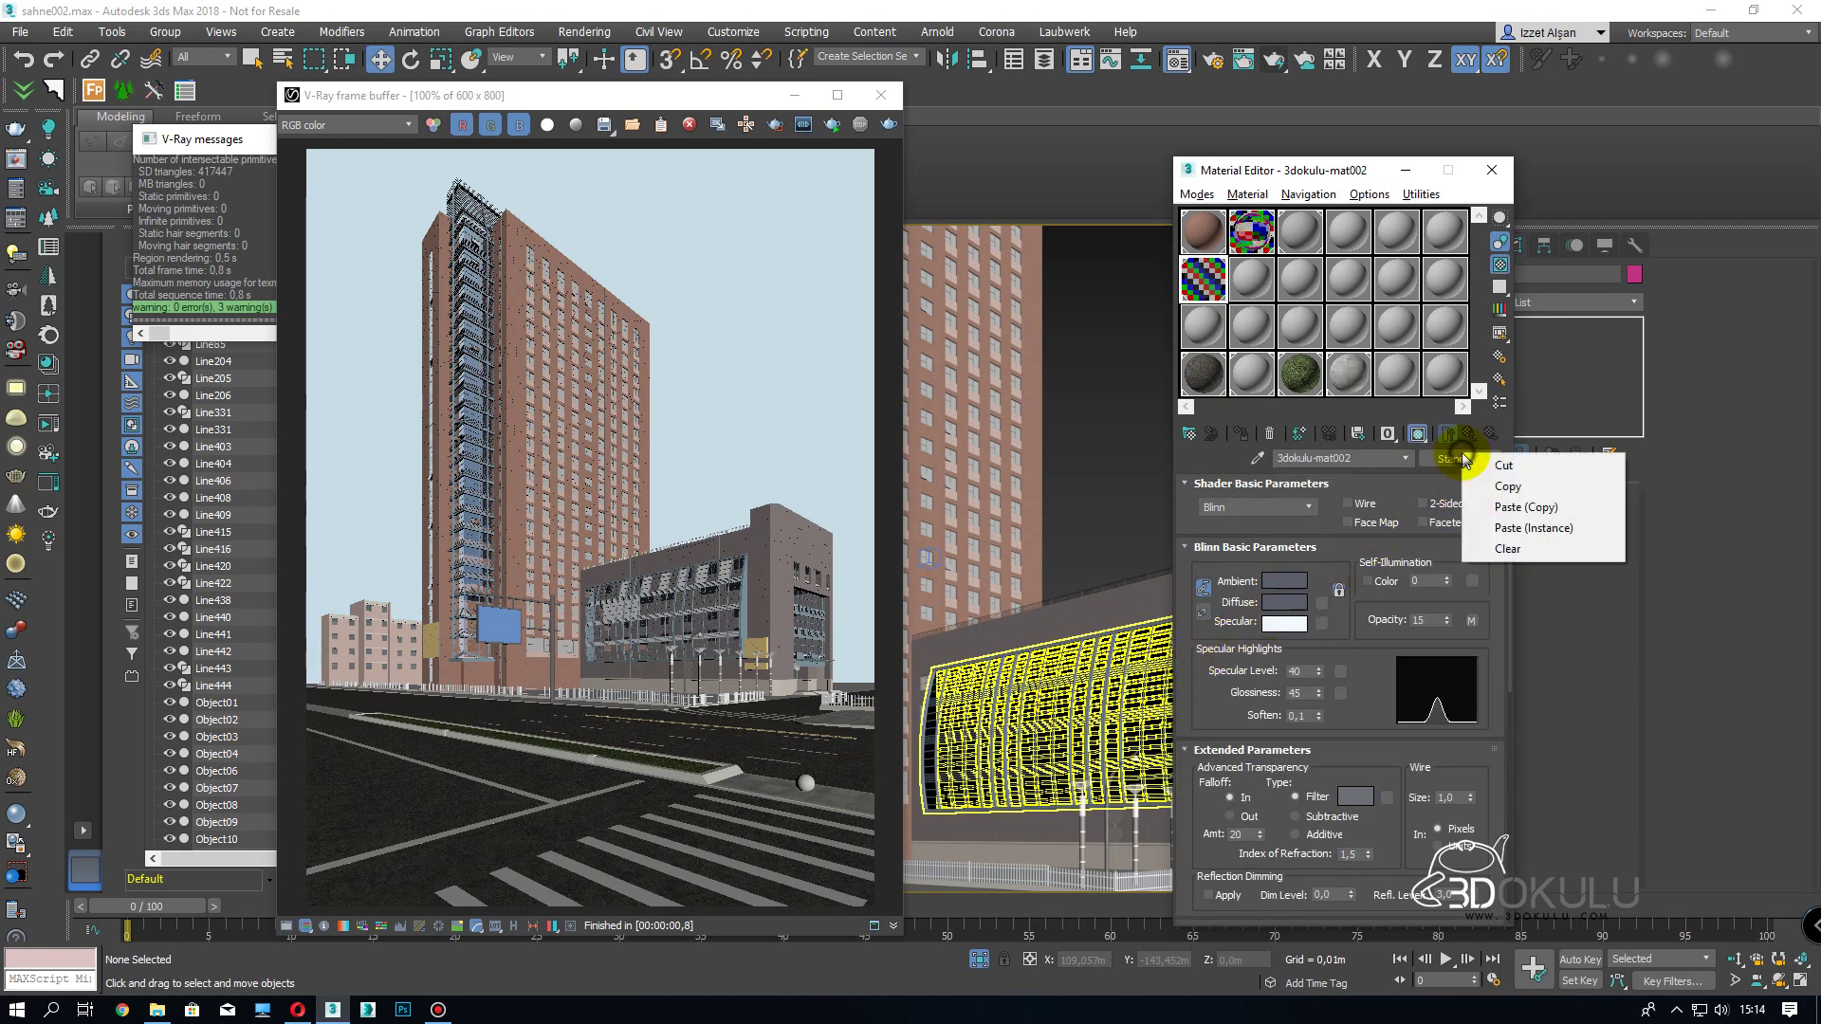
{"action": "left_click", "coordinate": [1483, 512]}
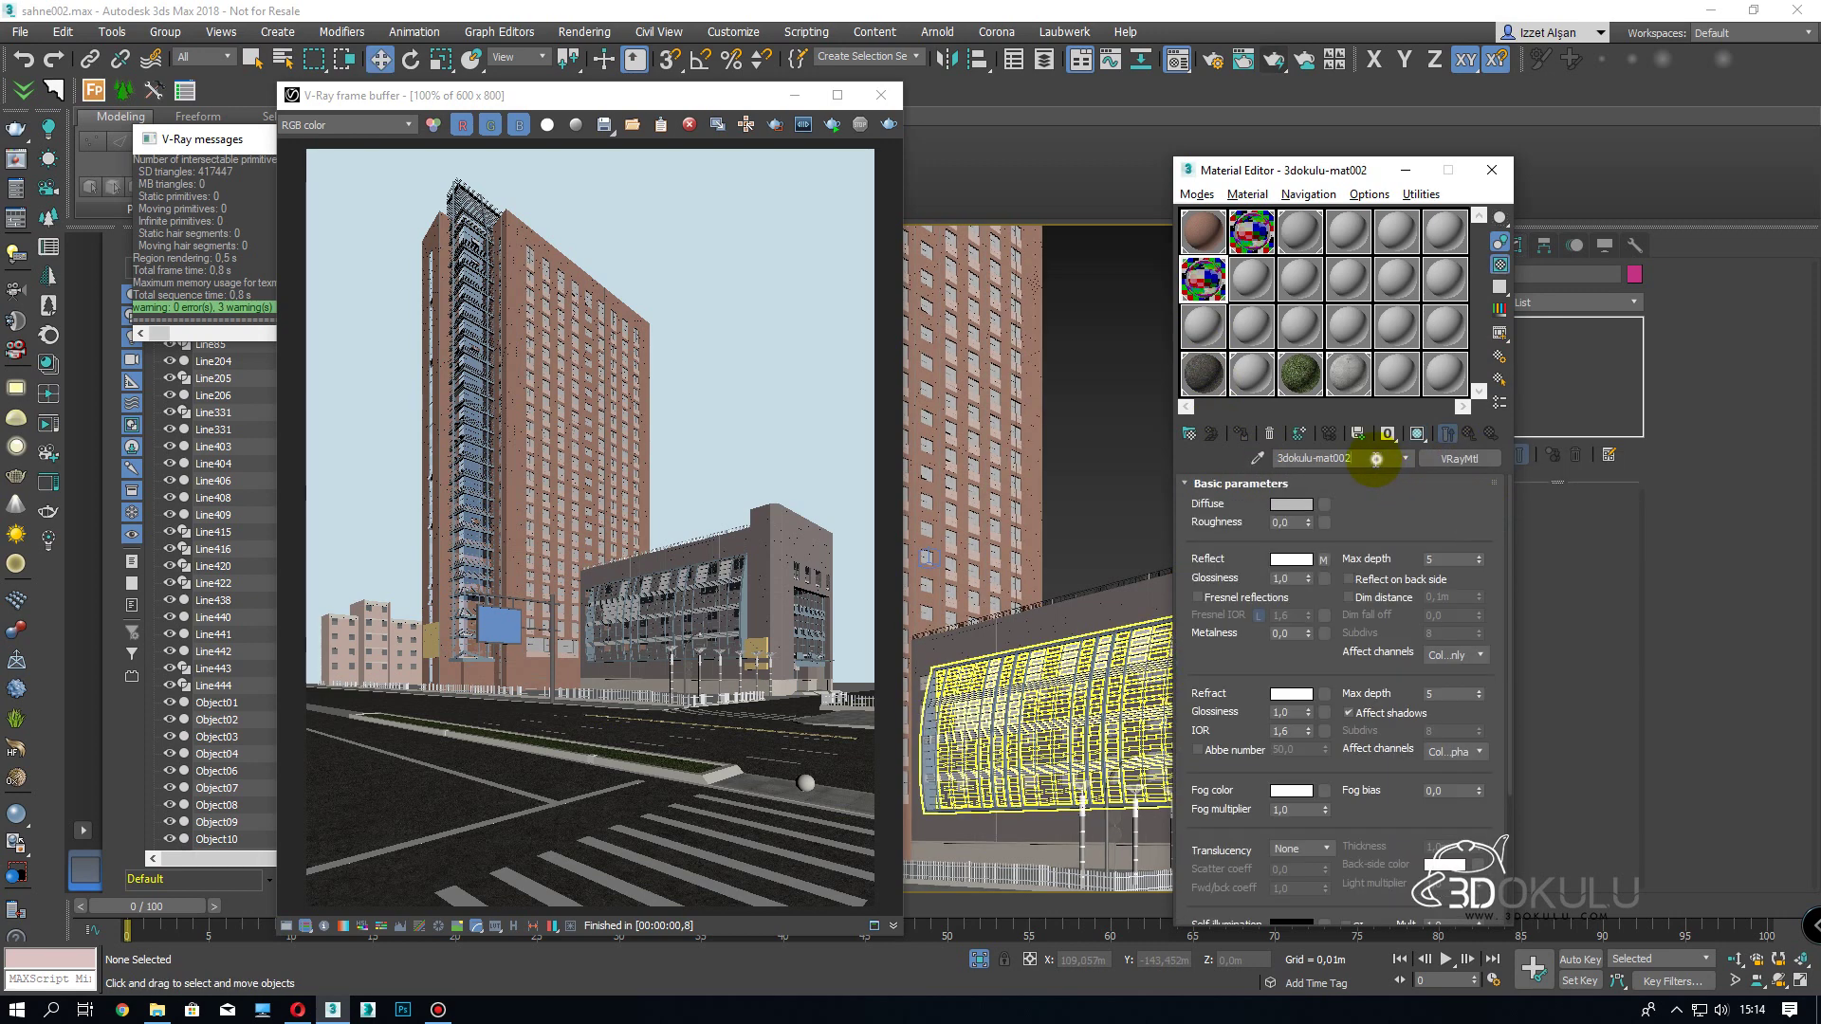
{"action": "type", "text": "cam3"}
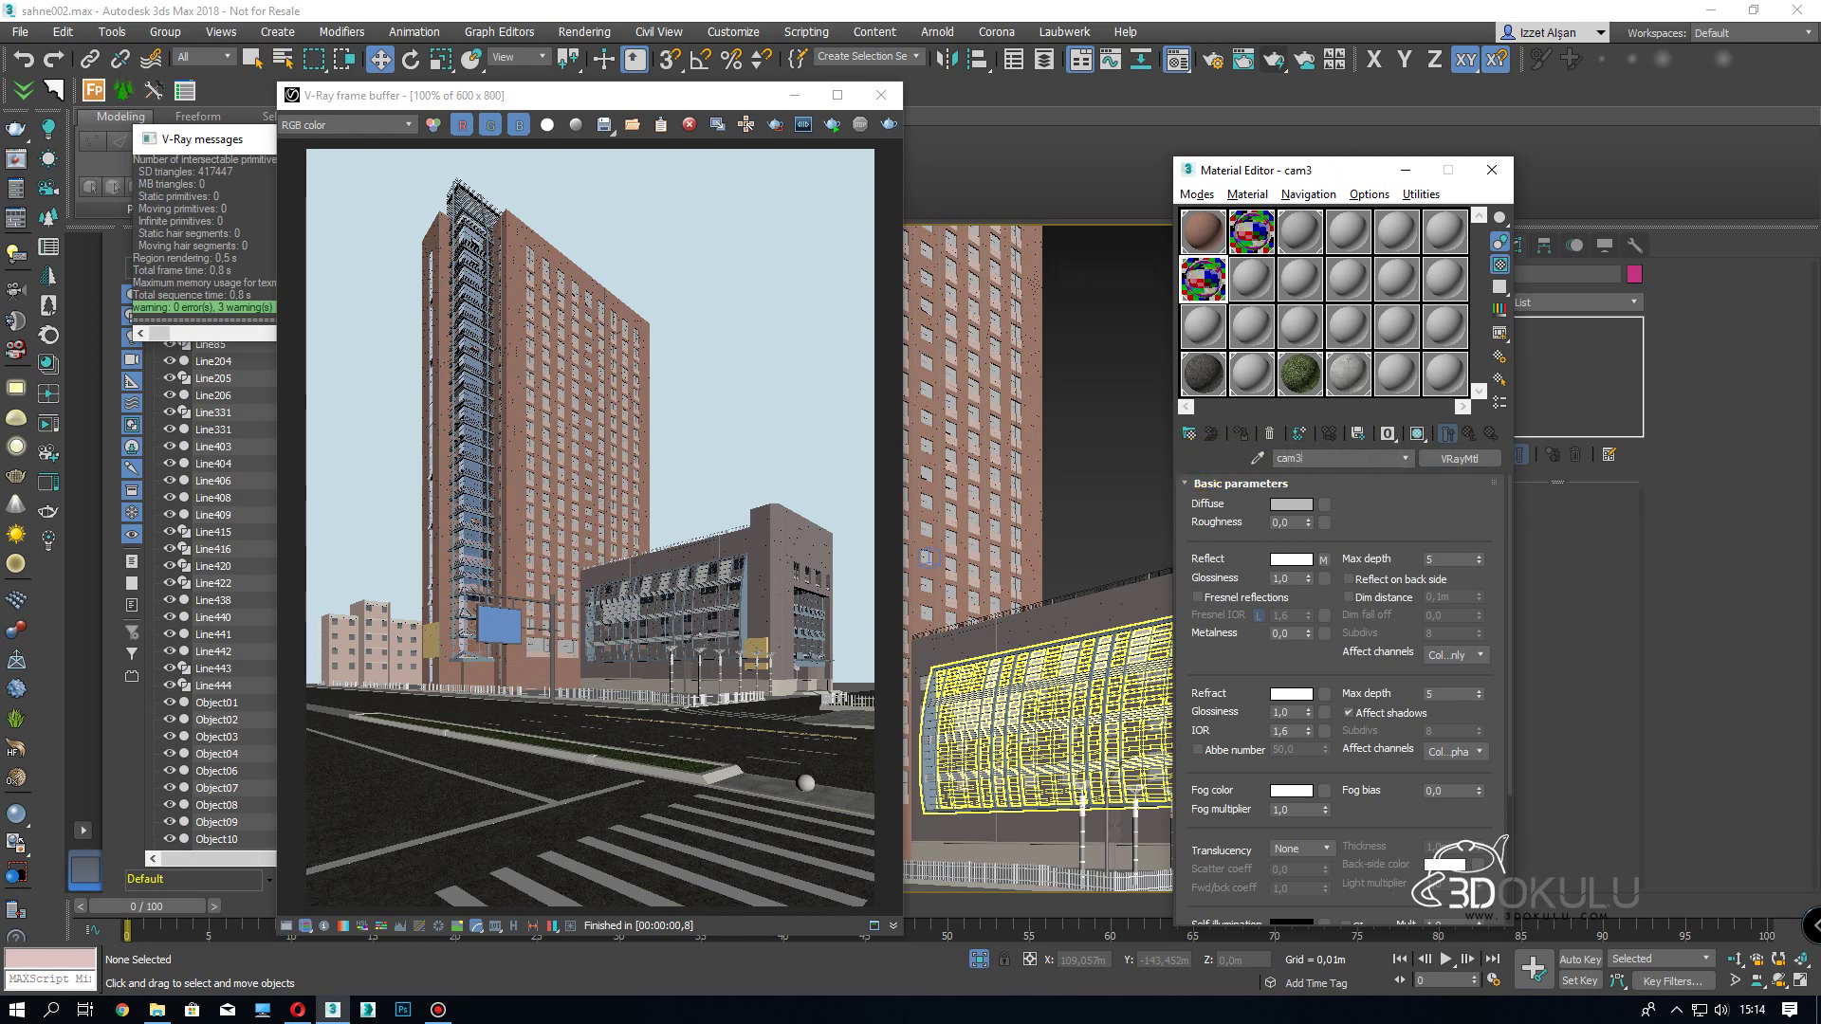
{"action": "left_click", "coordinate": [889, 124]}
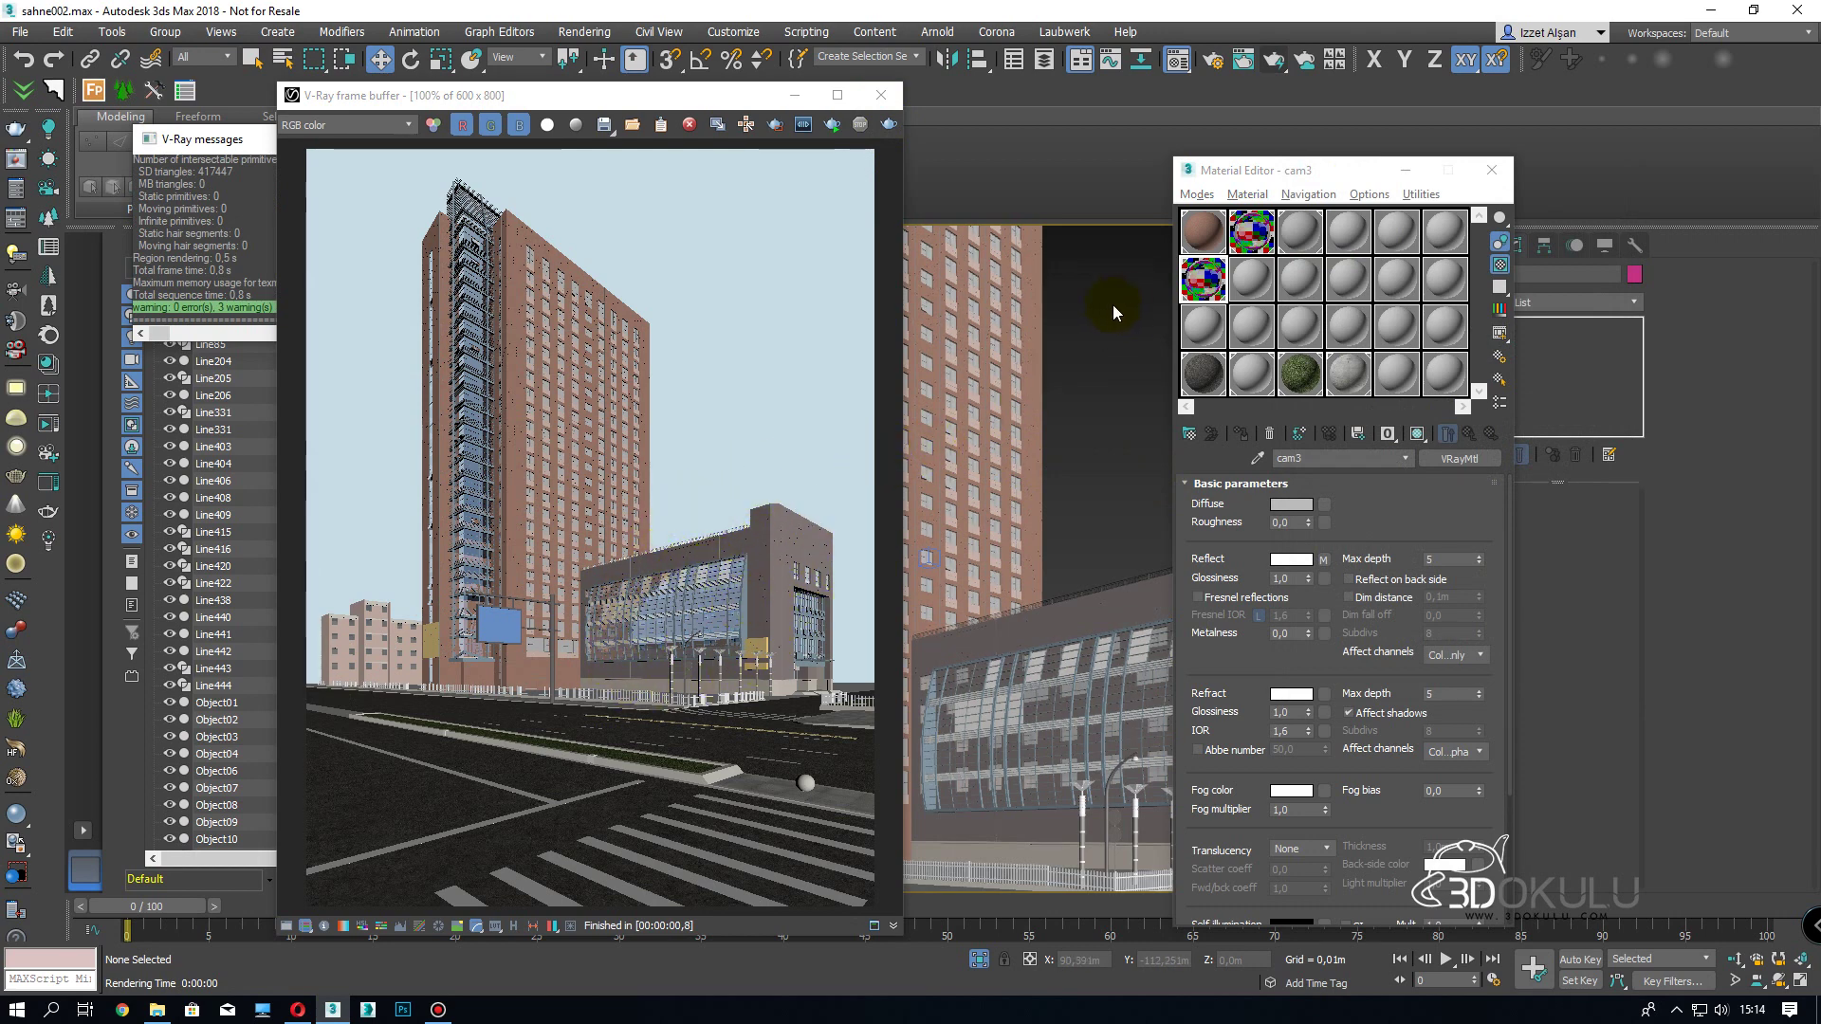
- Paste the copied glass over the cam2 material as a copy, keep the name cam2 and re-render the scene
{"action": "left_click", "coordinate": [1299, 235]}
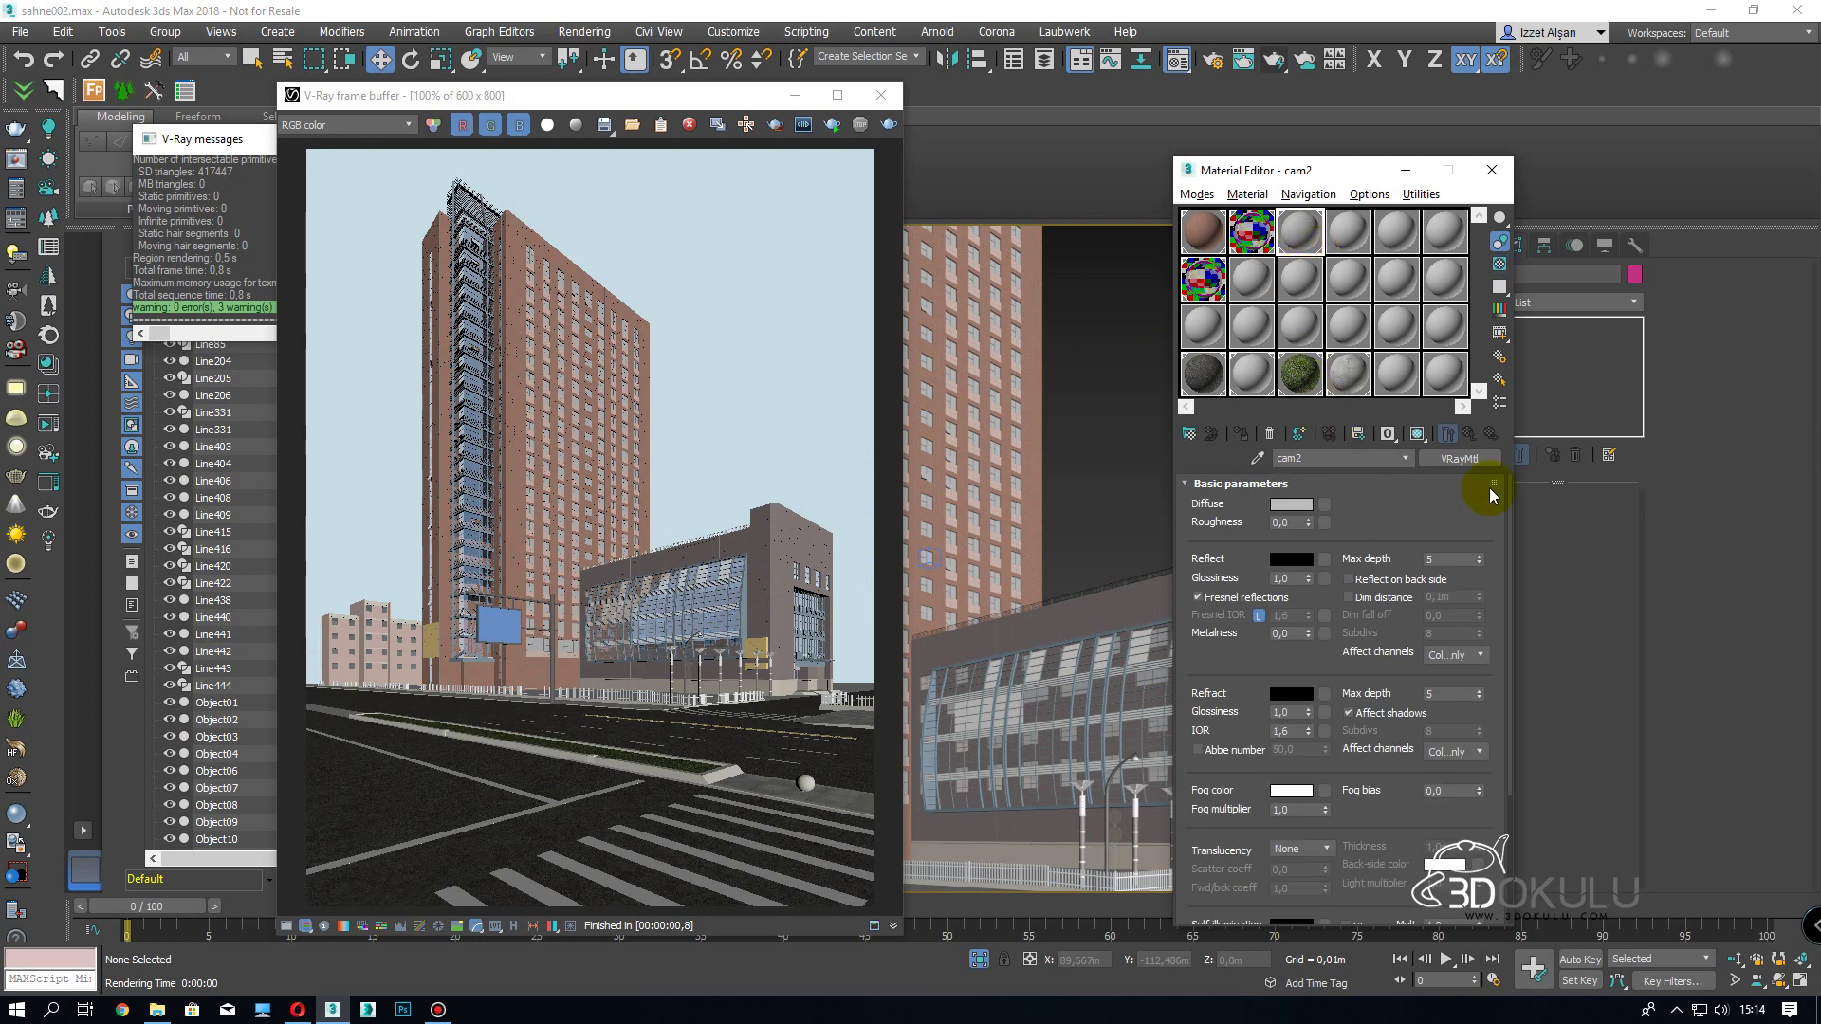
{"action": "right_click", "coordinate": [1464, 460]}
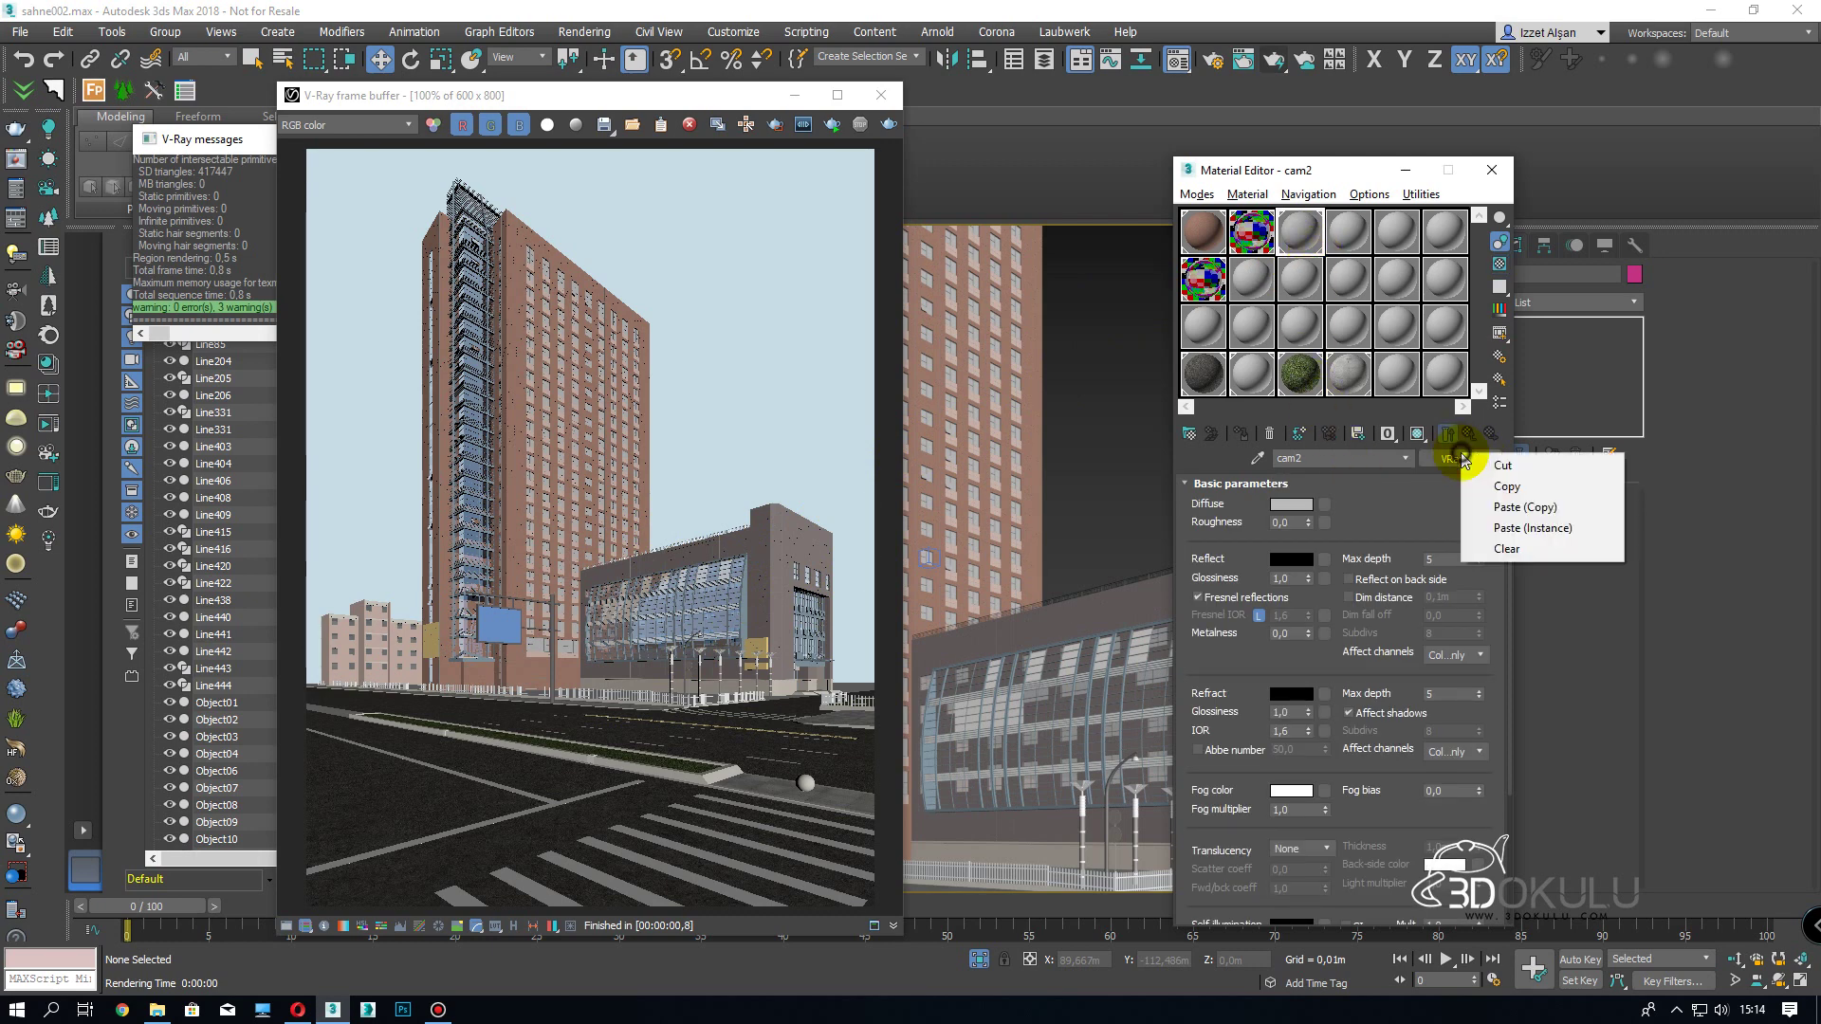
{"action": "left_click", "coordinate": [1499, 503]}
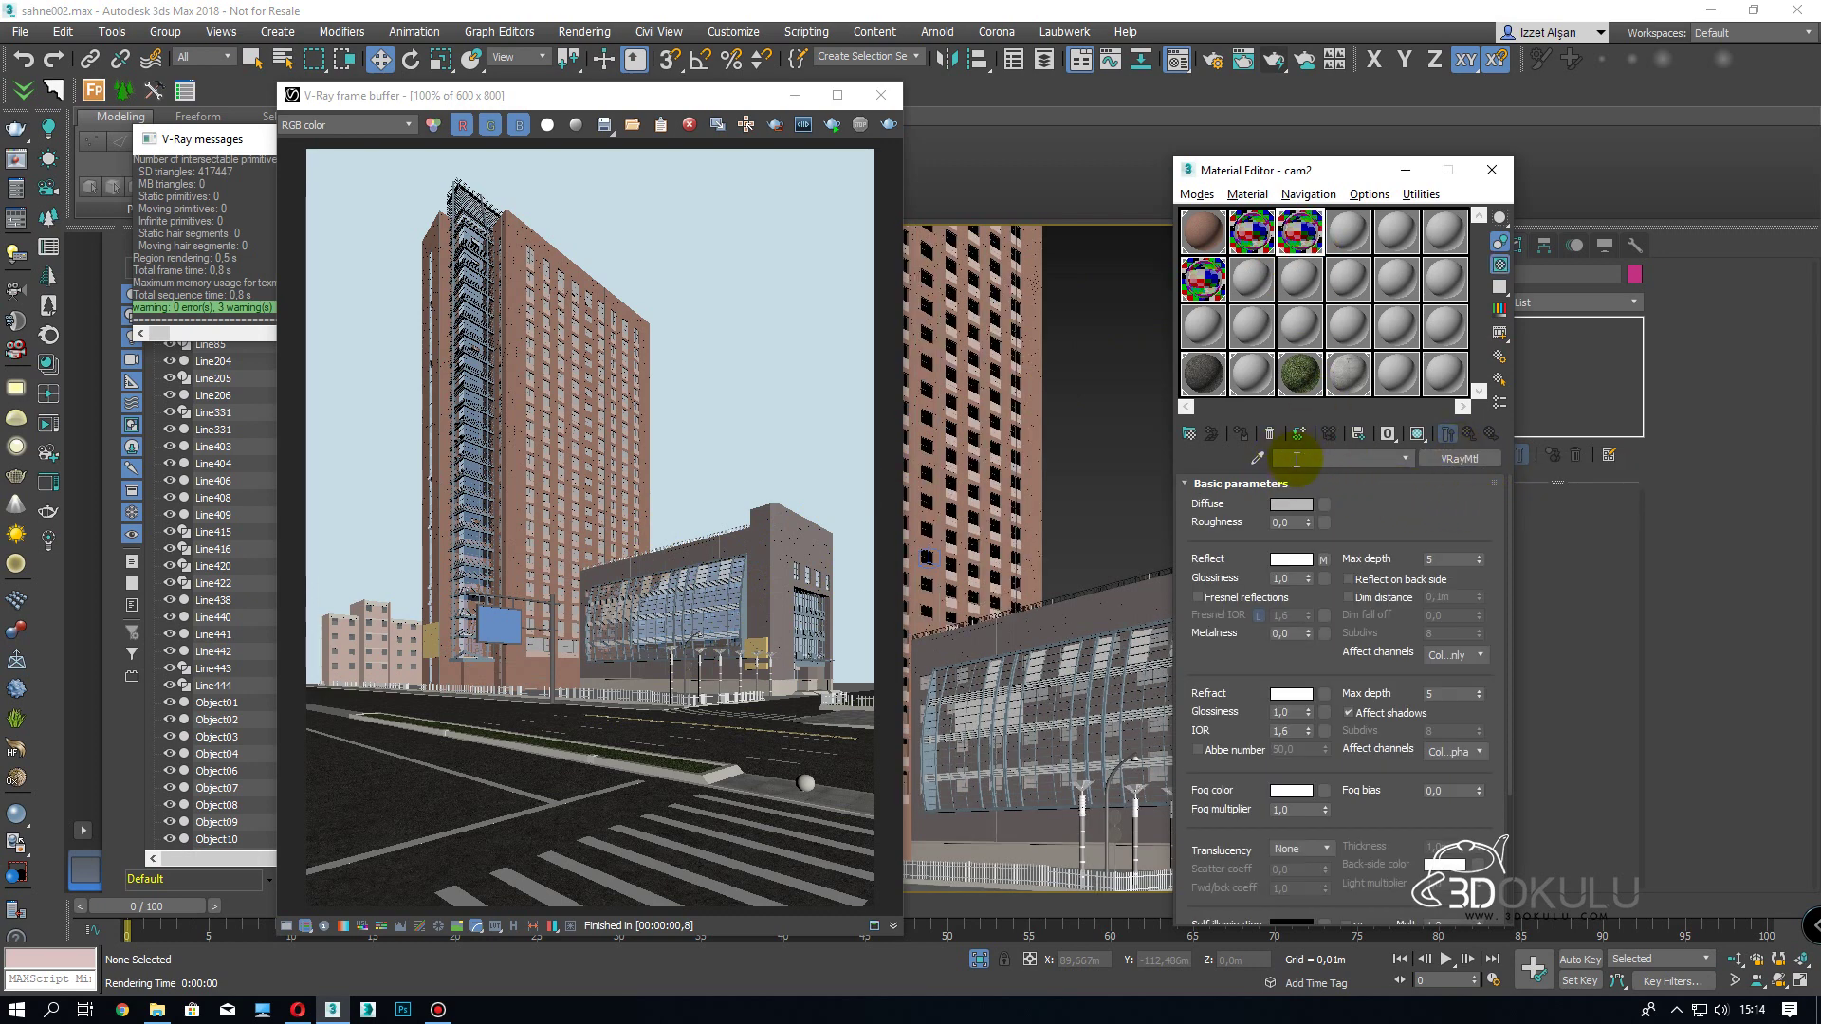
{"action": "left_click", "coordinate": [1273, 60]}
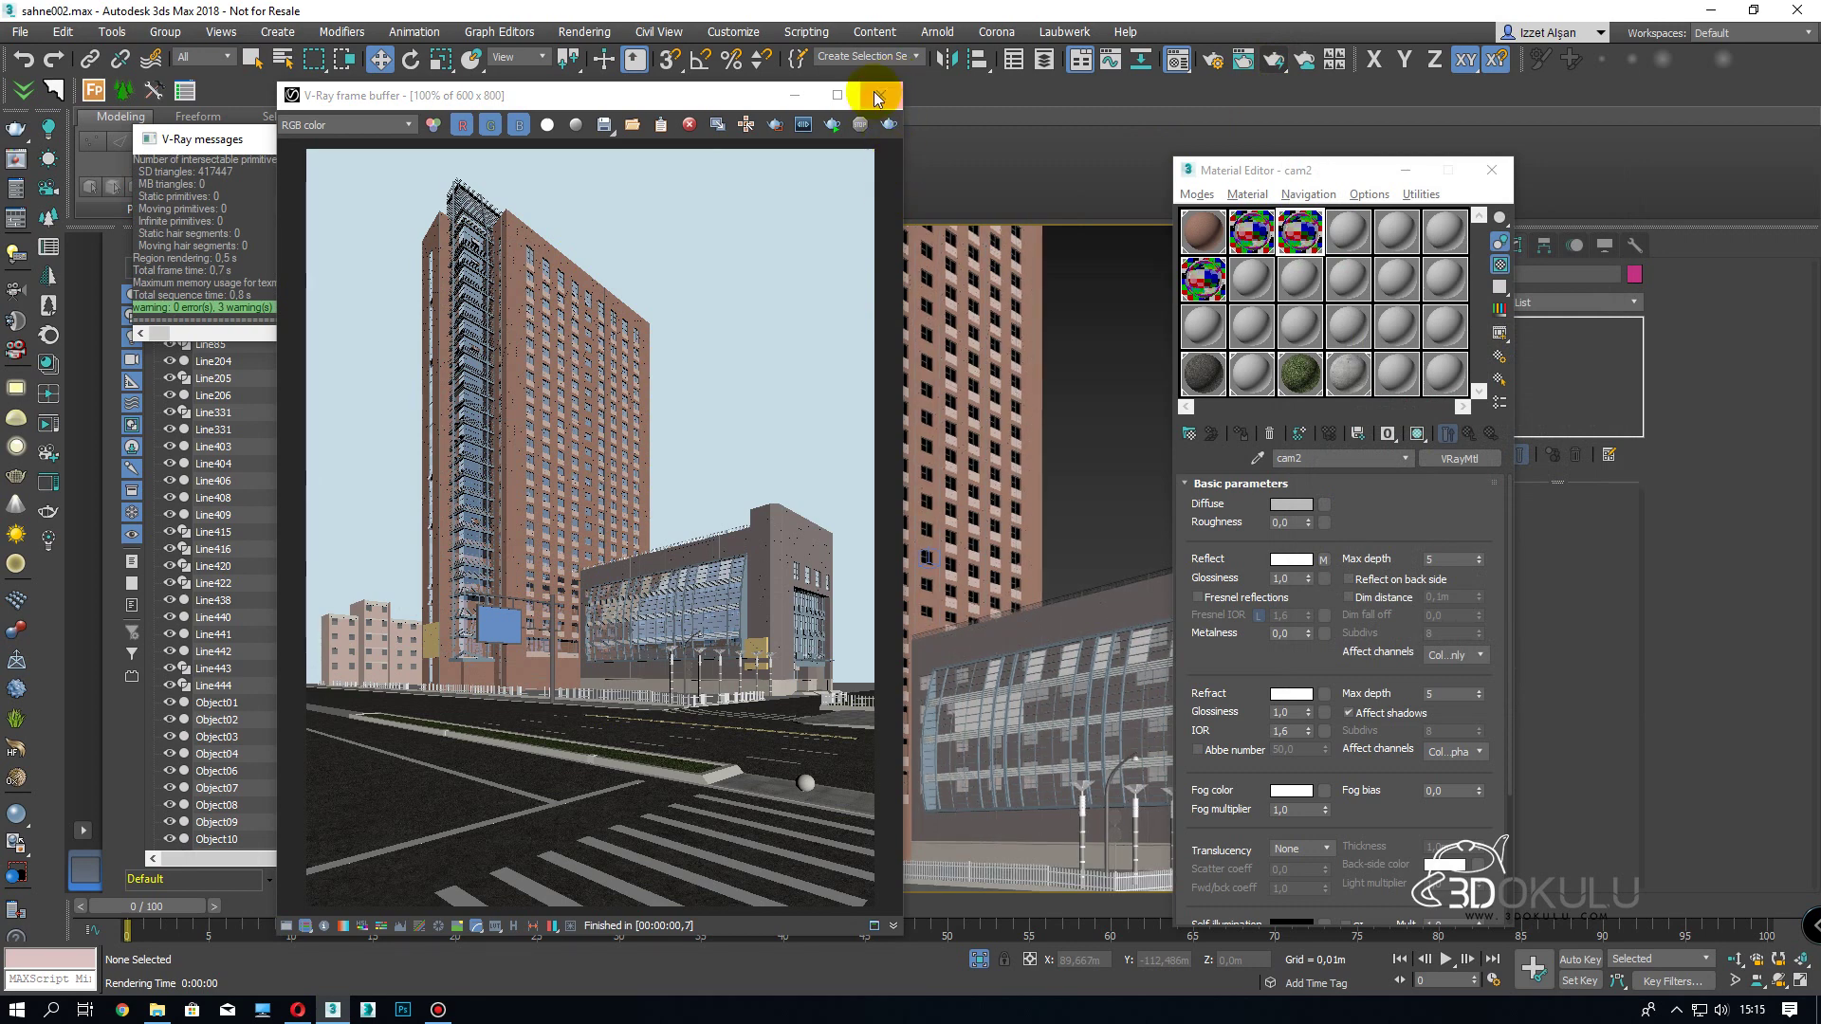
{"action": "left_click", "coordinate": [881, 97]}
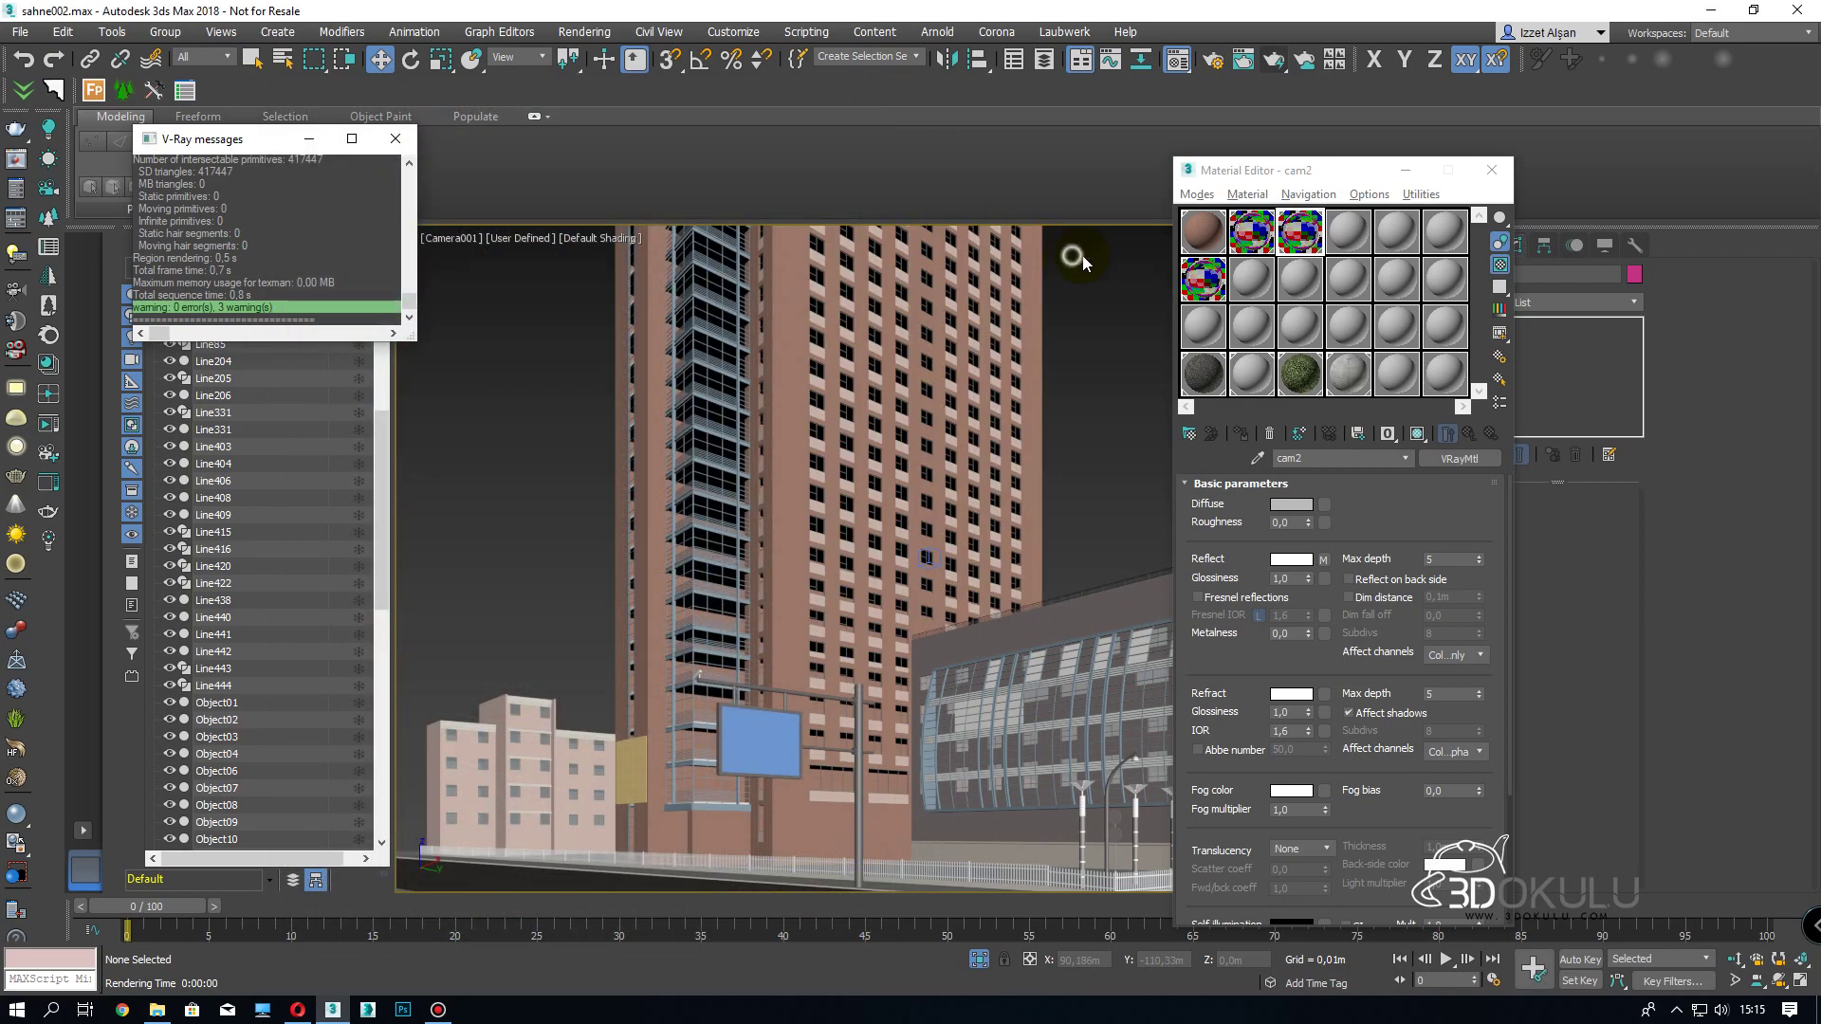
- Pick the material of the tower's horizontal balcony beams in the perspective view into the 08 - Default slot
{"action": "left_click", "coordinate": [1492, 170]}
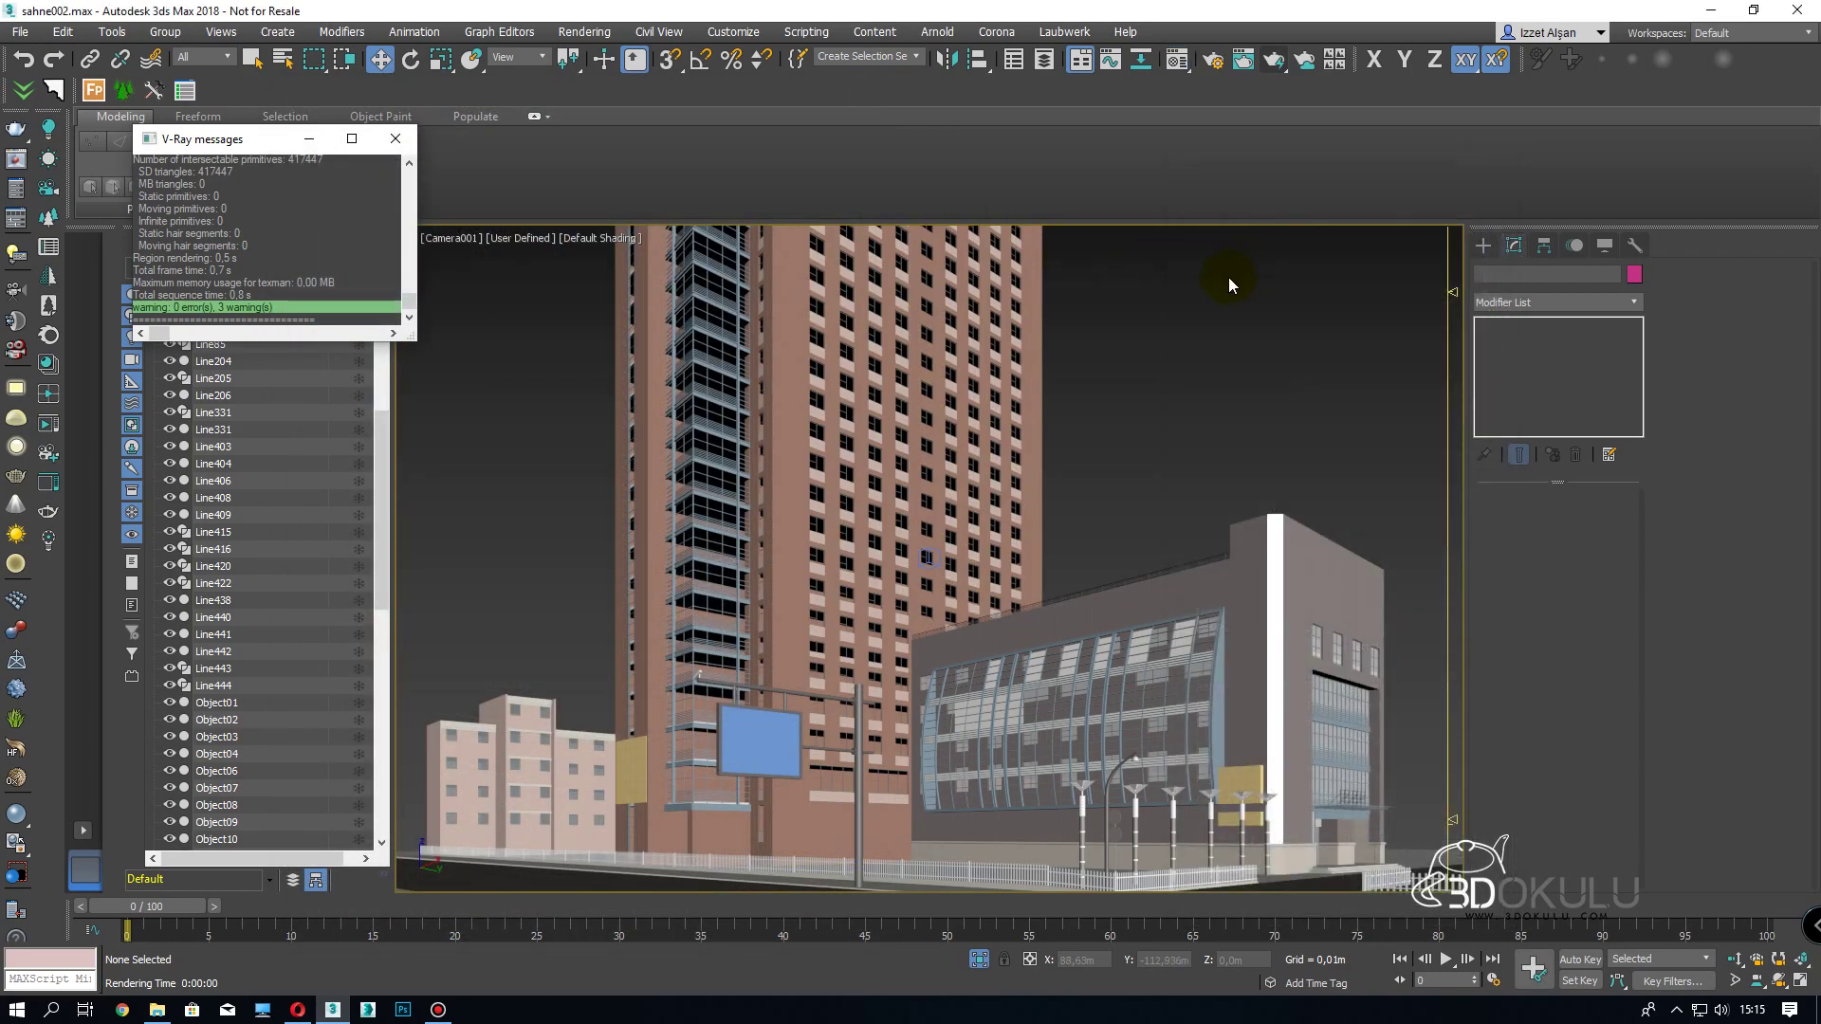
{"action": "key", "text": "p"}
{"action": "middle_click_drag", "start_coordinate": [1231, 275], "coordinate": [1159, 354], "text": "alt"}
{"action": "middle_click_drag", "start_coordinate": [903, 493], "coordinate": [882, 558], "text": "alt"}
{"action": "scroll", "coordinate": [814, 581], "scroll_direction": "up", "scroll_amount": 6}
{"action": "left_click", "coordinate": [968, 534]}
{"action": "key", "text": "m"}
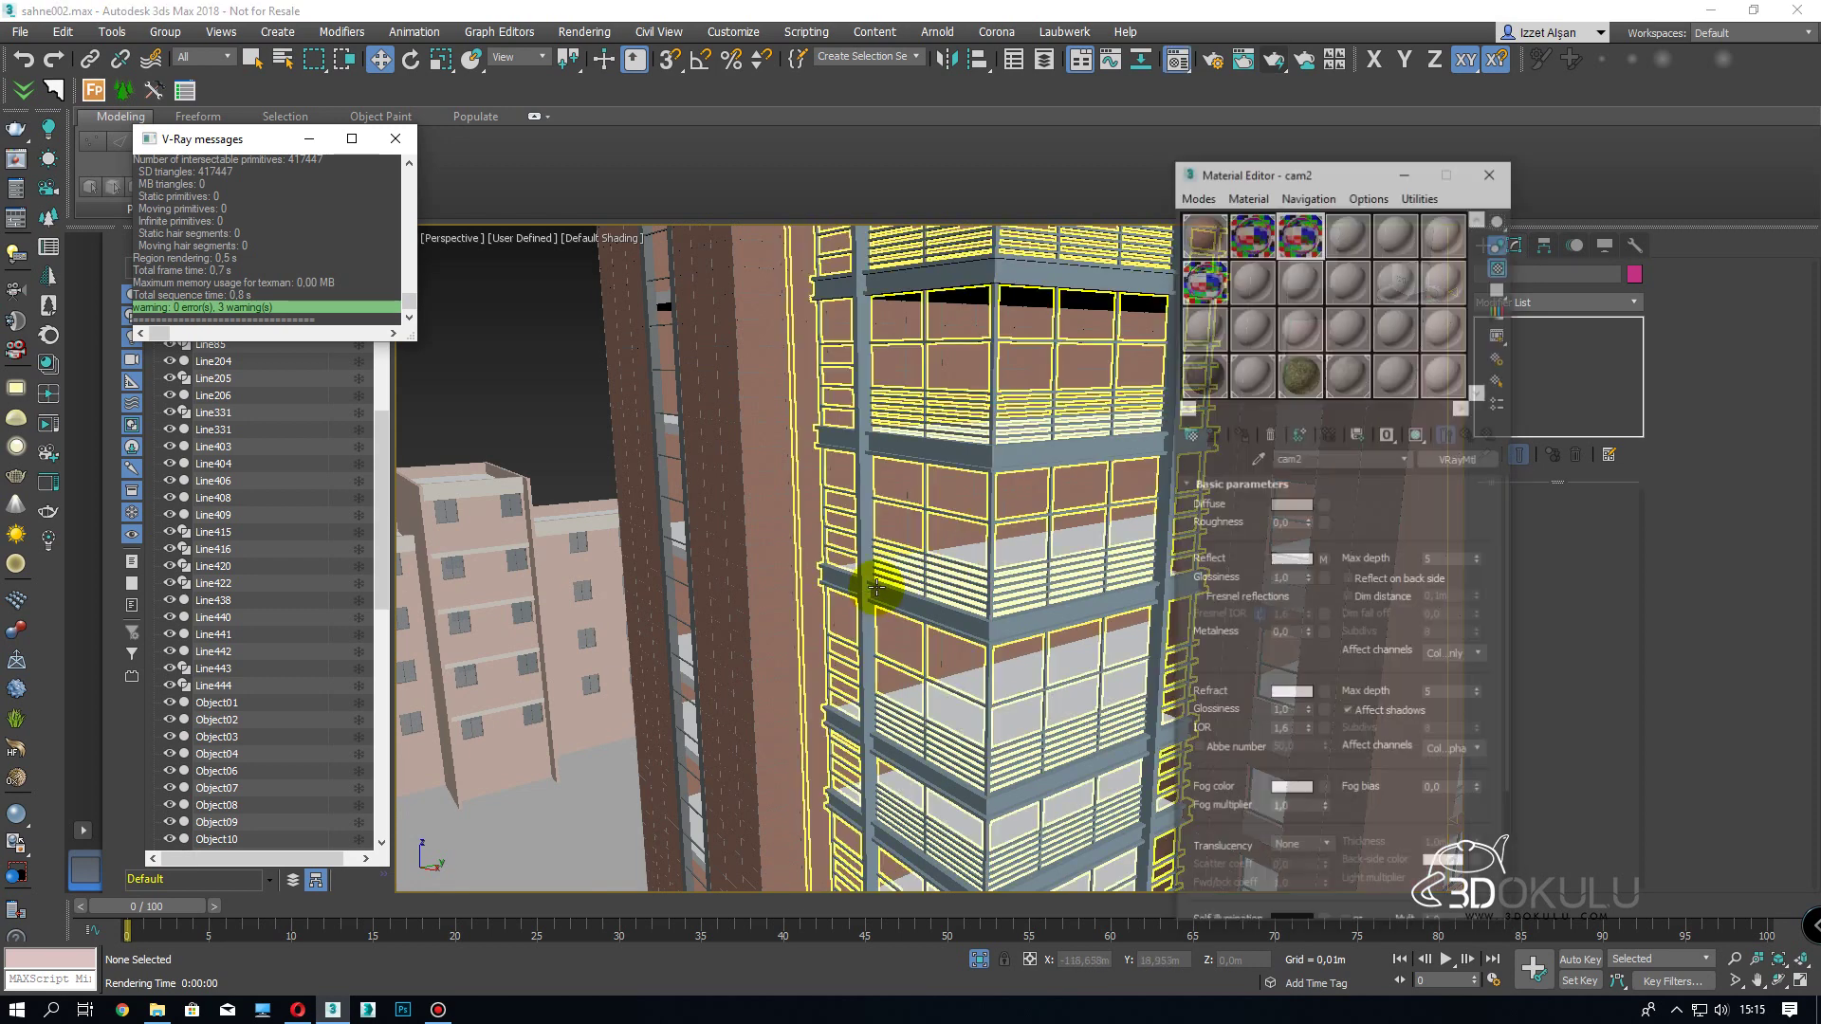
{"action": "left_click", "coordinate": [1250, 459]}
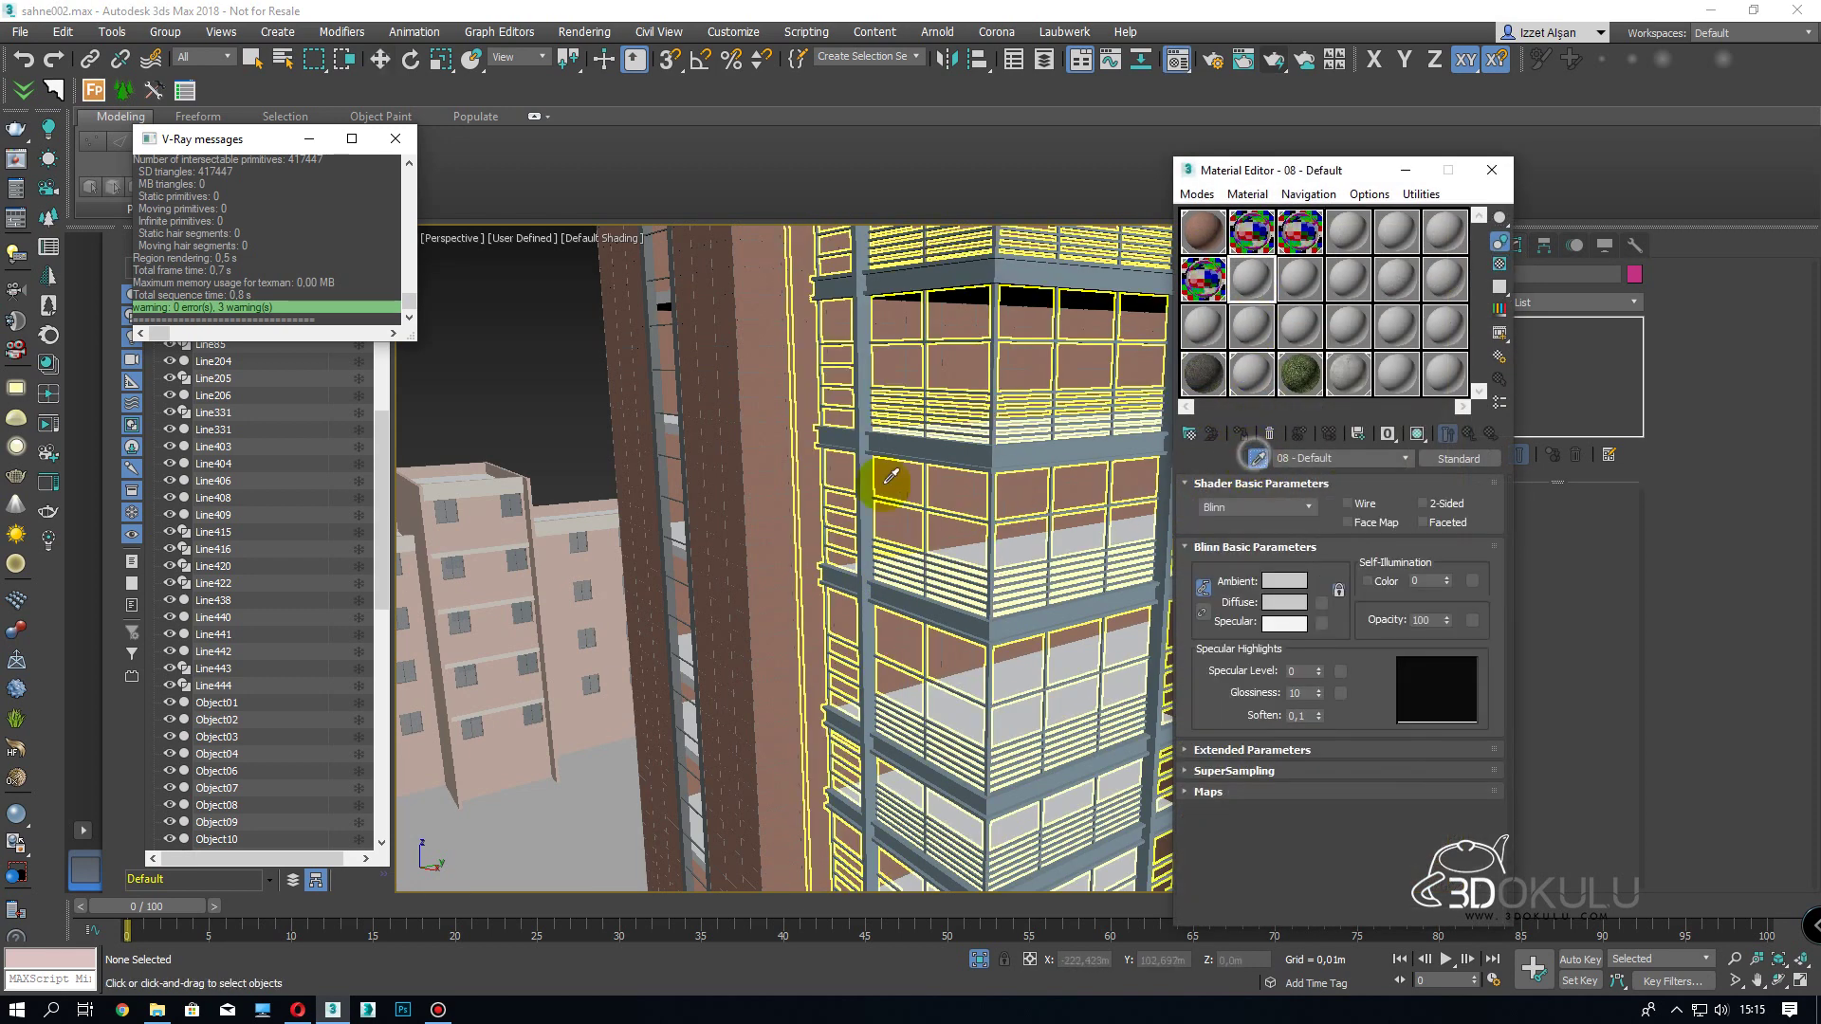
{"action": "left_click", "coordinate": [859, 441]}
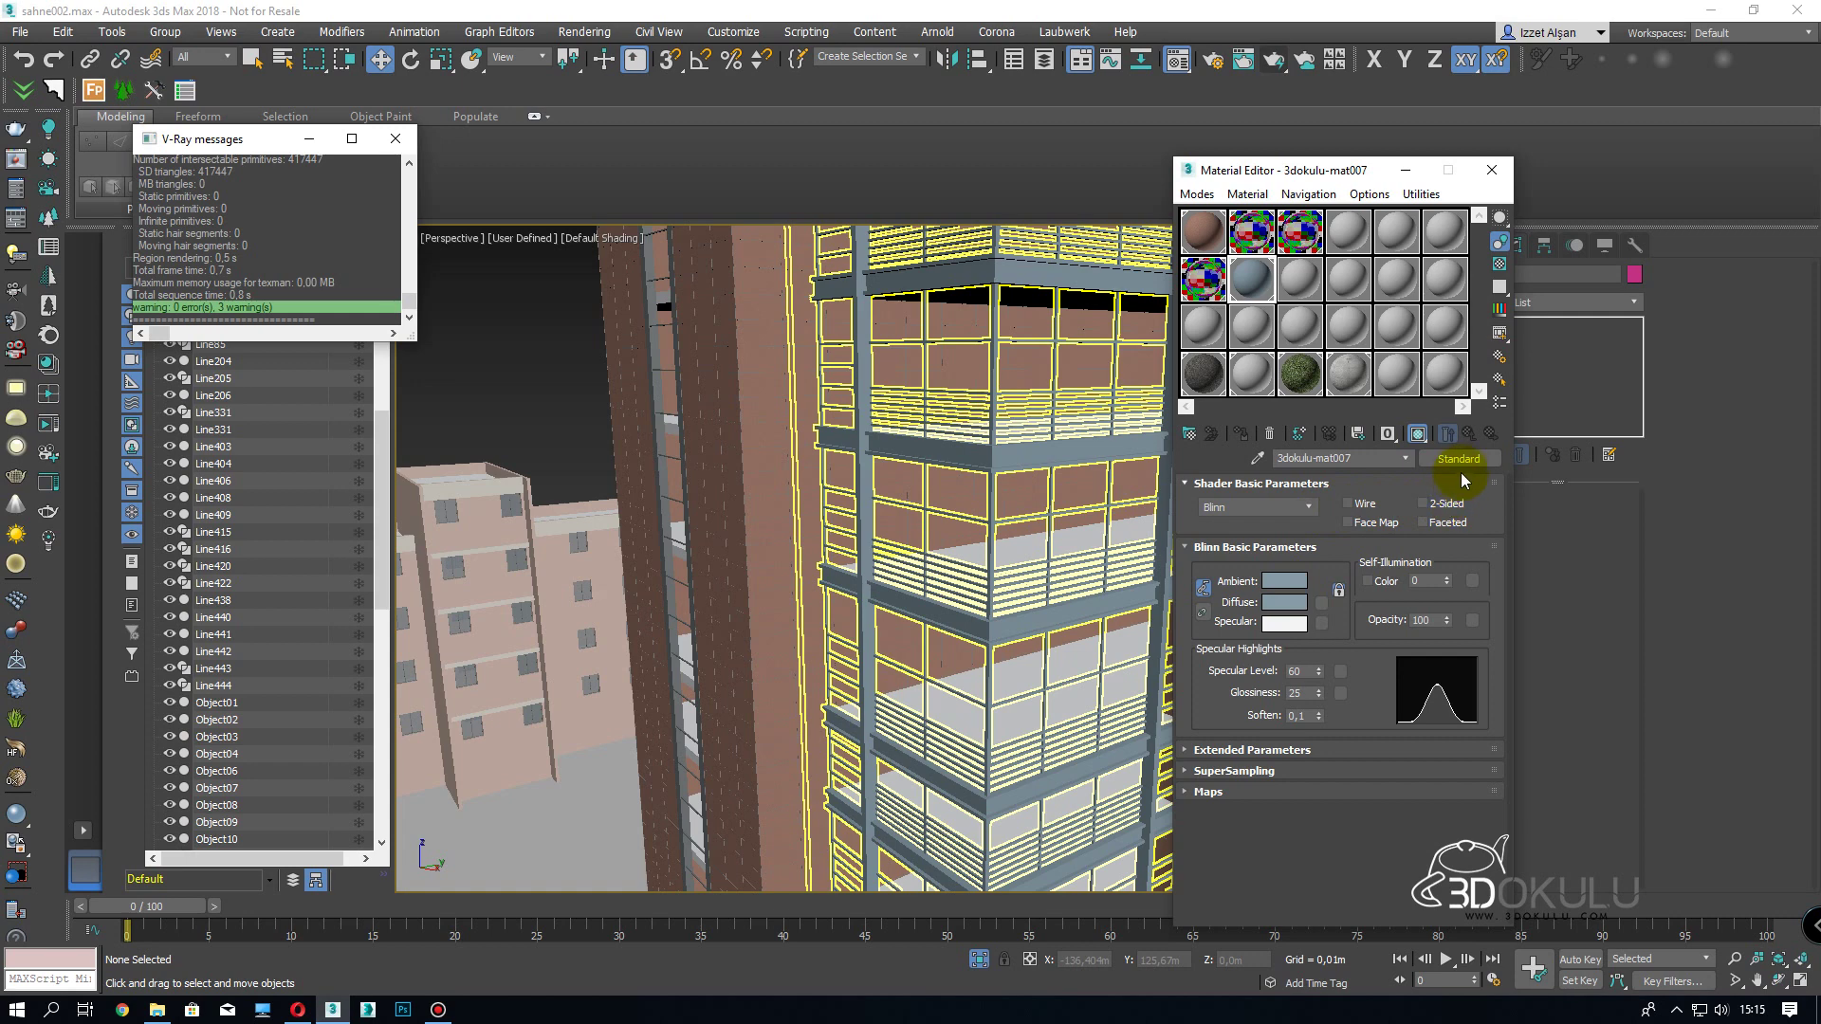
- Convert 3dokulu-mat007 to a VRayMtl, set its metalness to 1.0 and turn on the patterned sample background
{"action": "left_click", "coordinate": [1458, 459]}
{"action": "scroll", "coordinate": [332, 569], "scroll_direction": "down", "scroll_amount": 5}
{"action": "double_click", "coordinate": [350, 617]}
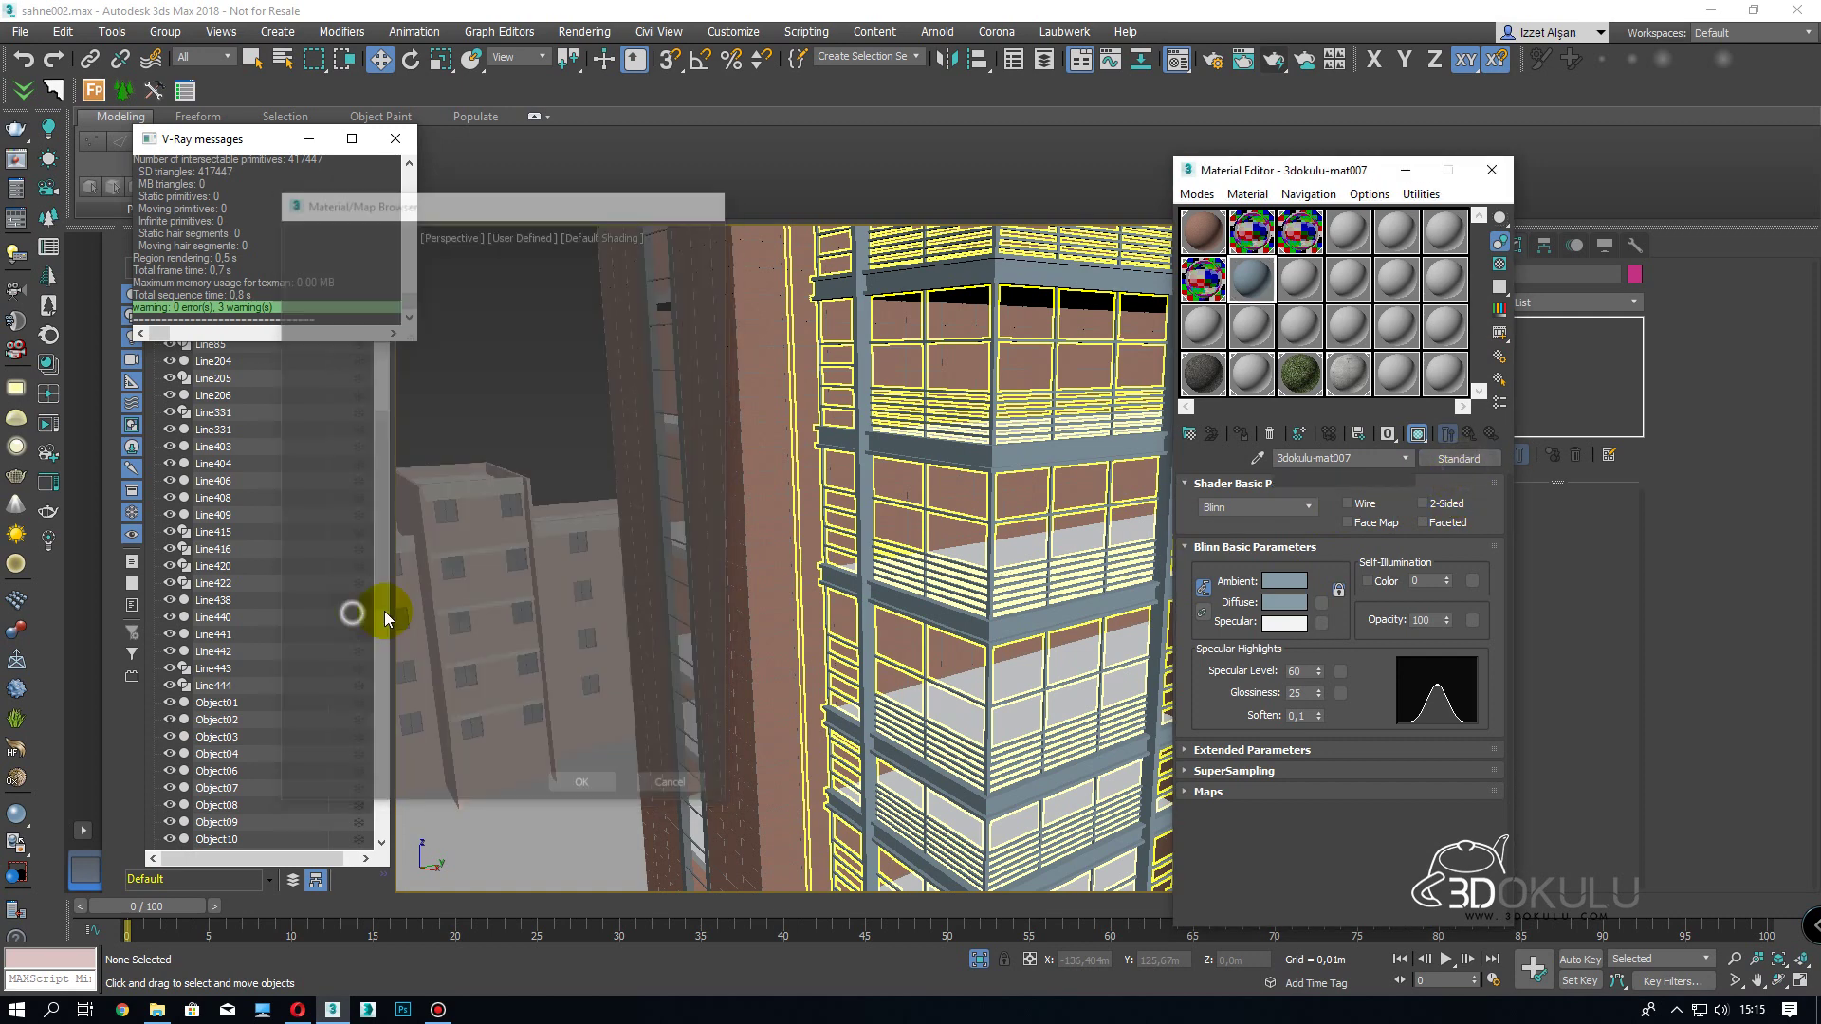
{"action": "left_click", "coordinate": [1286, 633]}
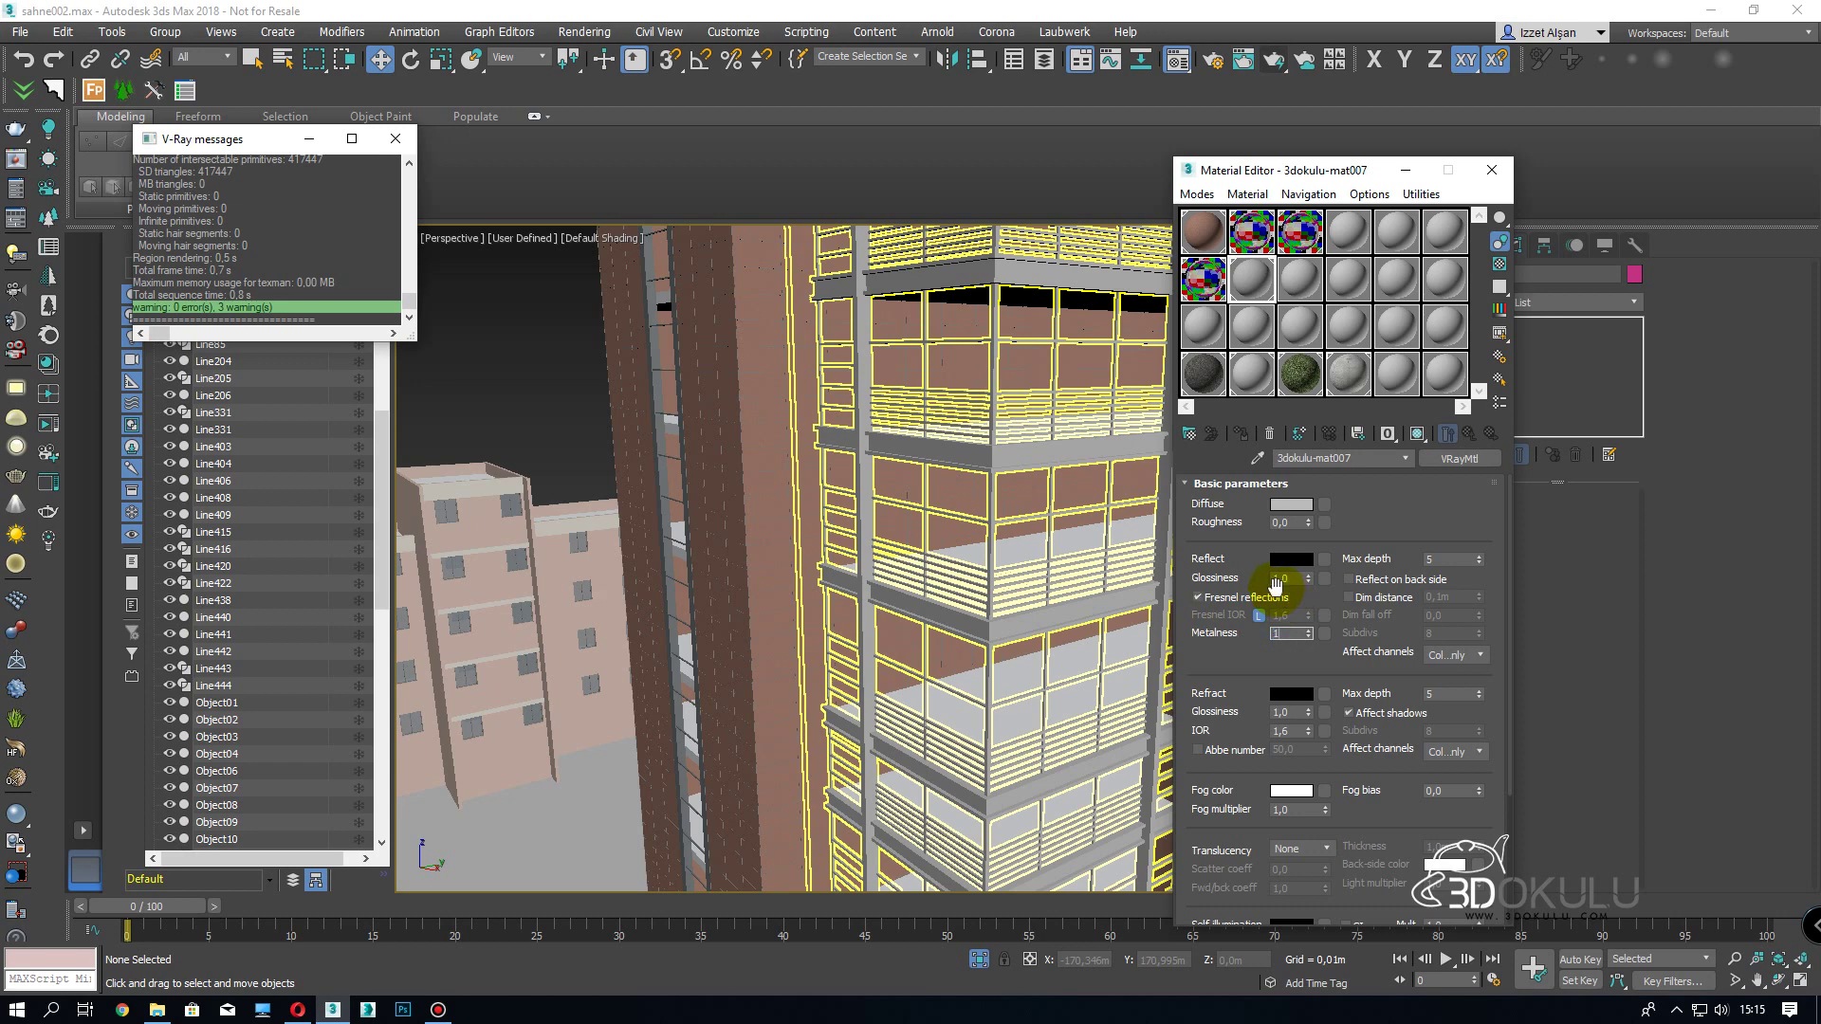
{"action": "left_click", "coordinate": [1501, 267]}
{"action": "scroll", "coordinate": [927, 618], "scroll_direction": "up", "scroll_amount": 3}
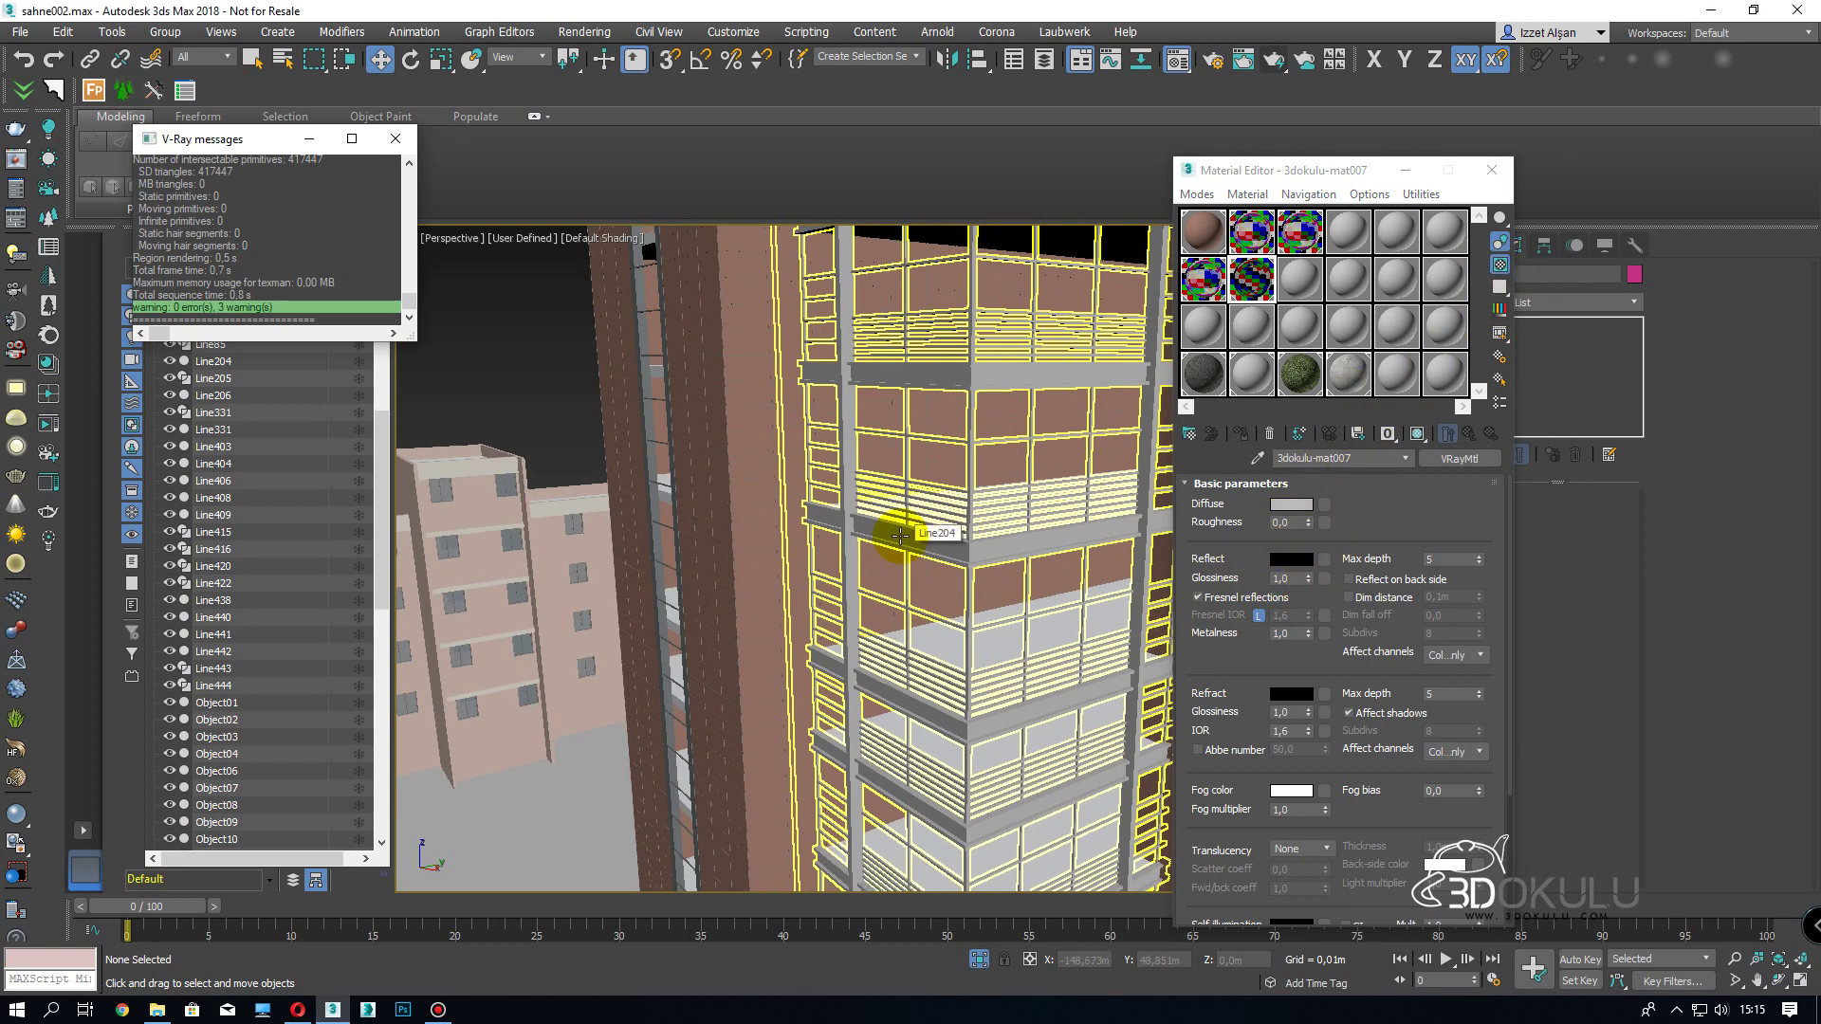
- Render the scene from Camera001 to check the metal frames on the tower
{"action": "key", "text": "c"}
{"action": "double_click", "coordinate": [834, 371]}
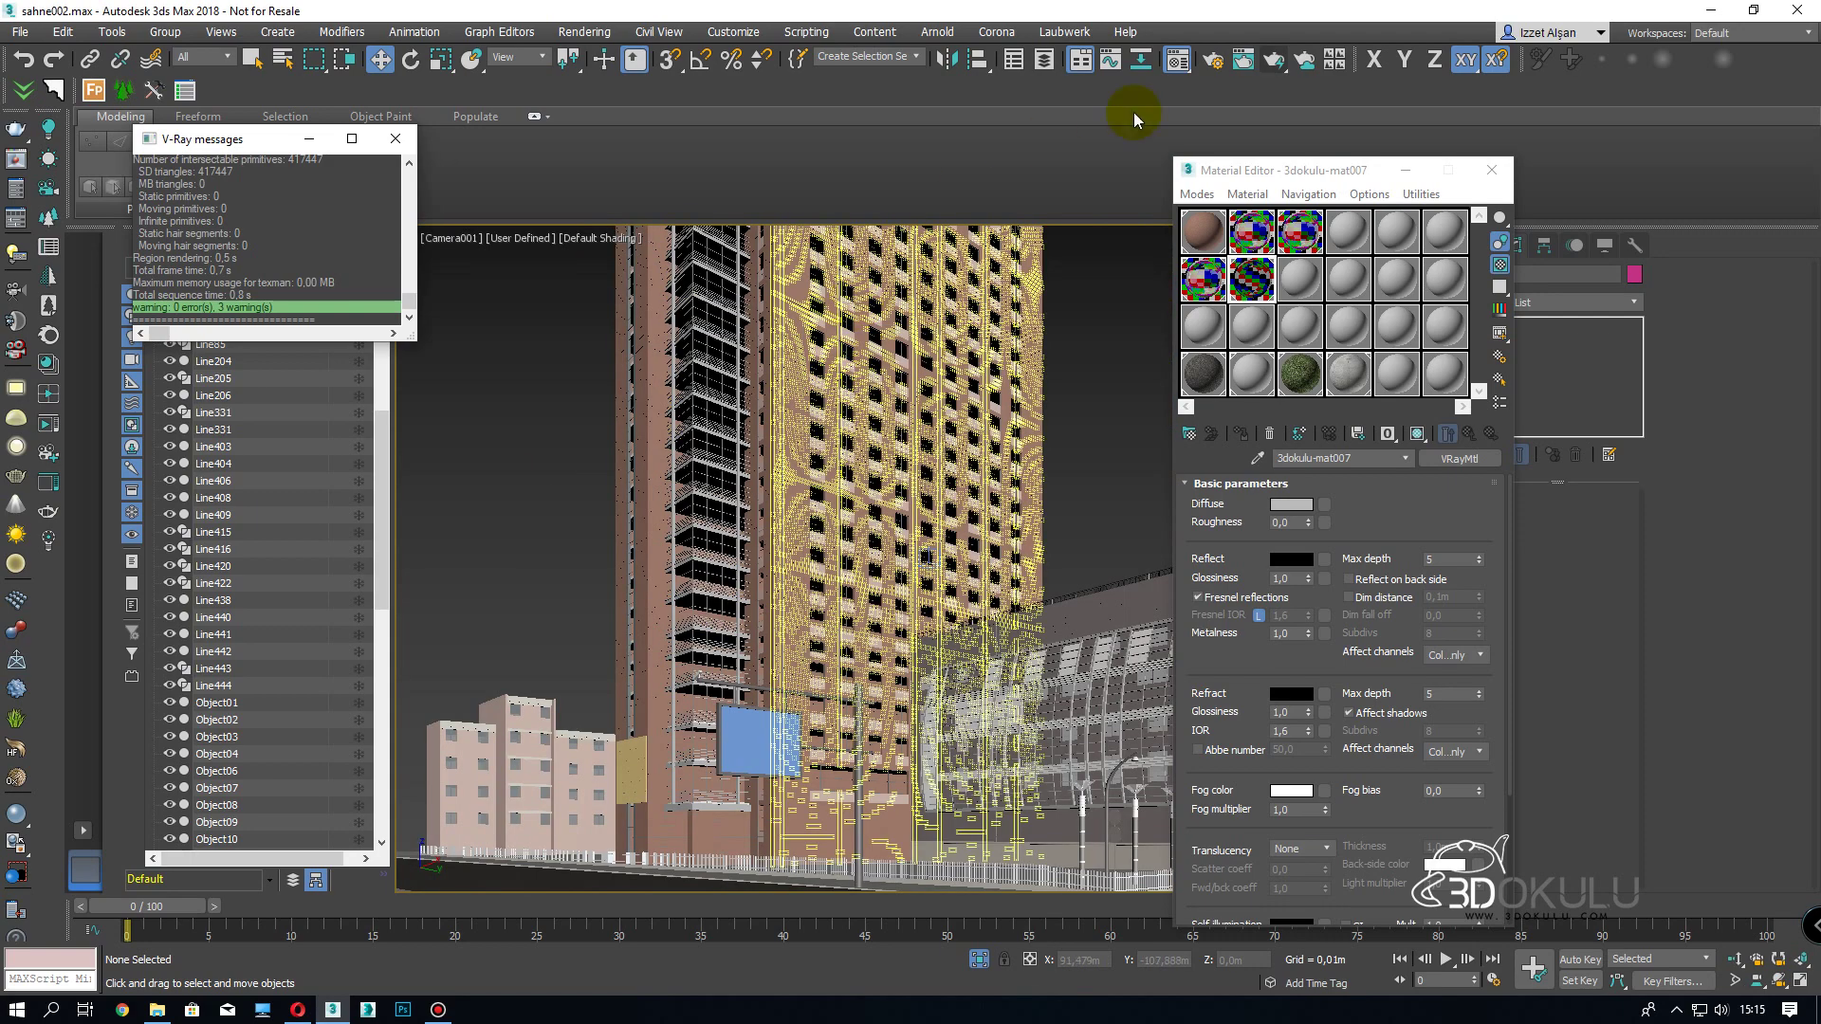
{"action": "left_click", "coordinate": [1235, 59]}
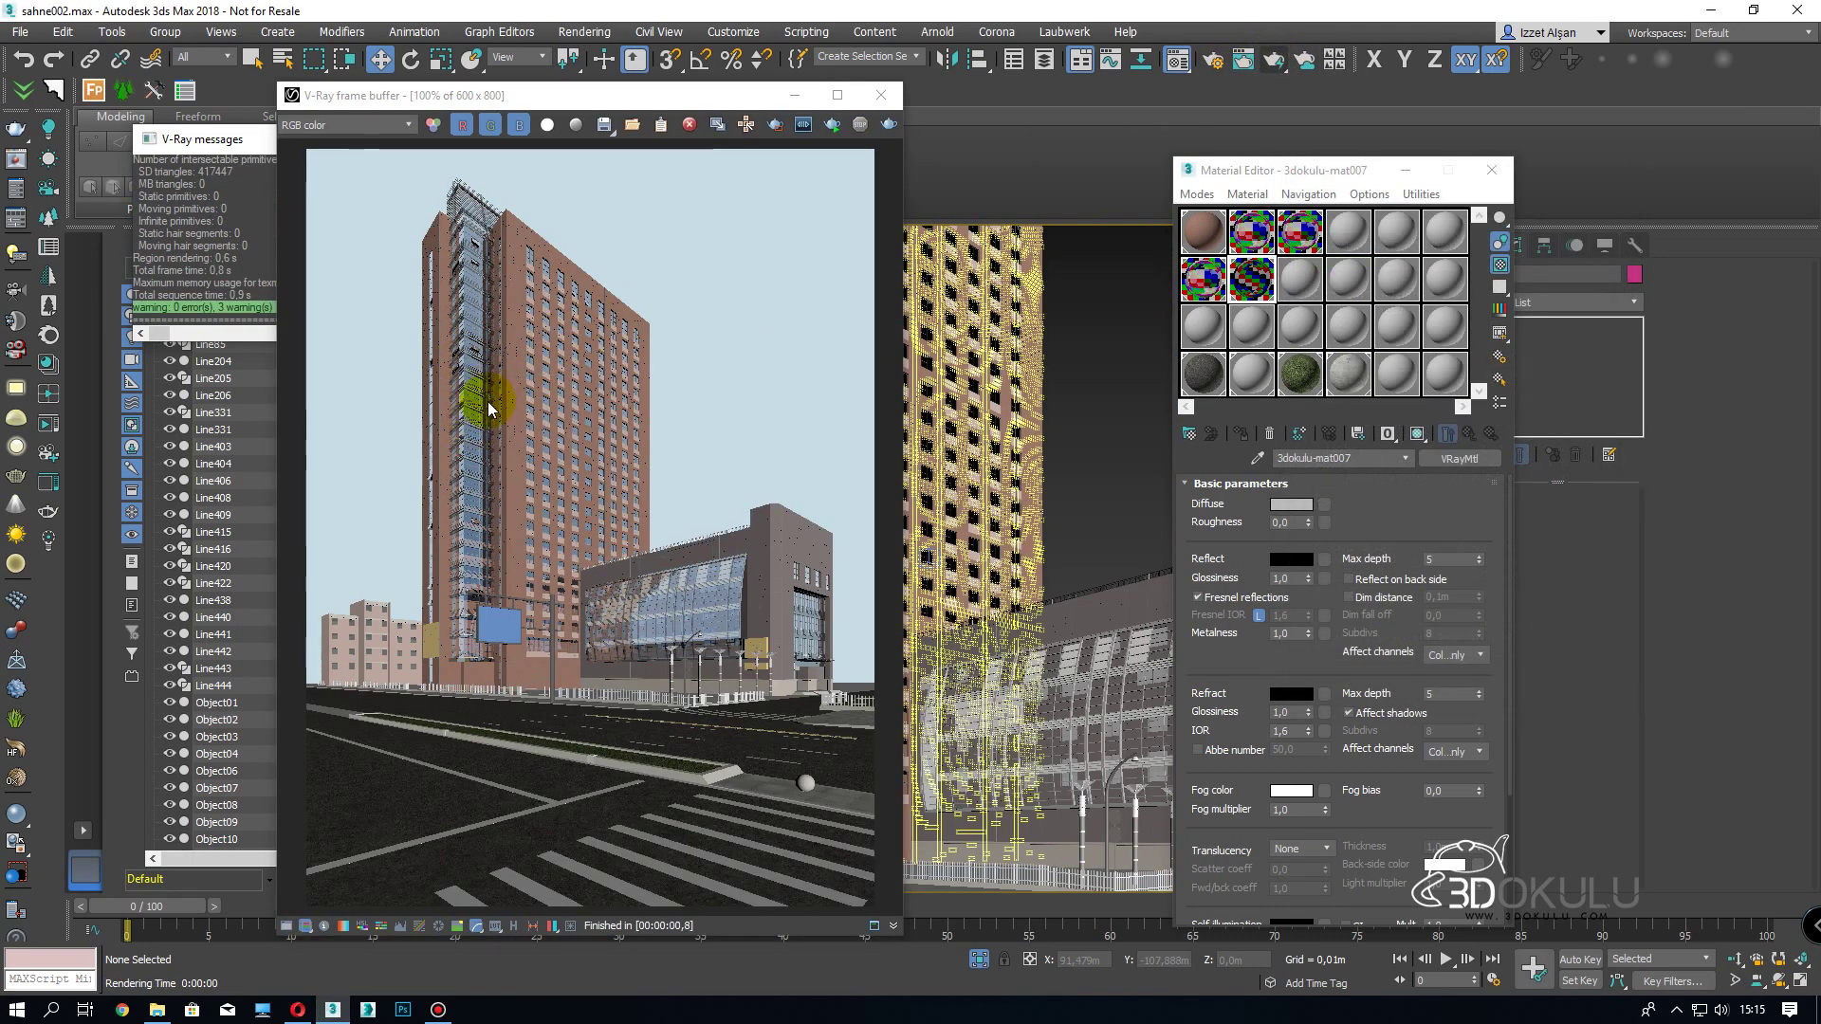
{"action": "left_click", "coordinate": [881, 94]}
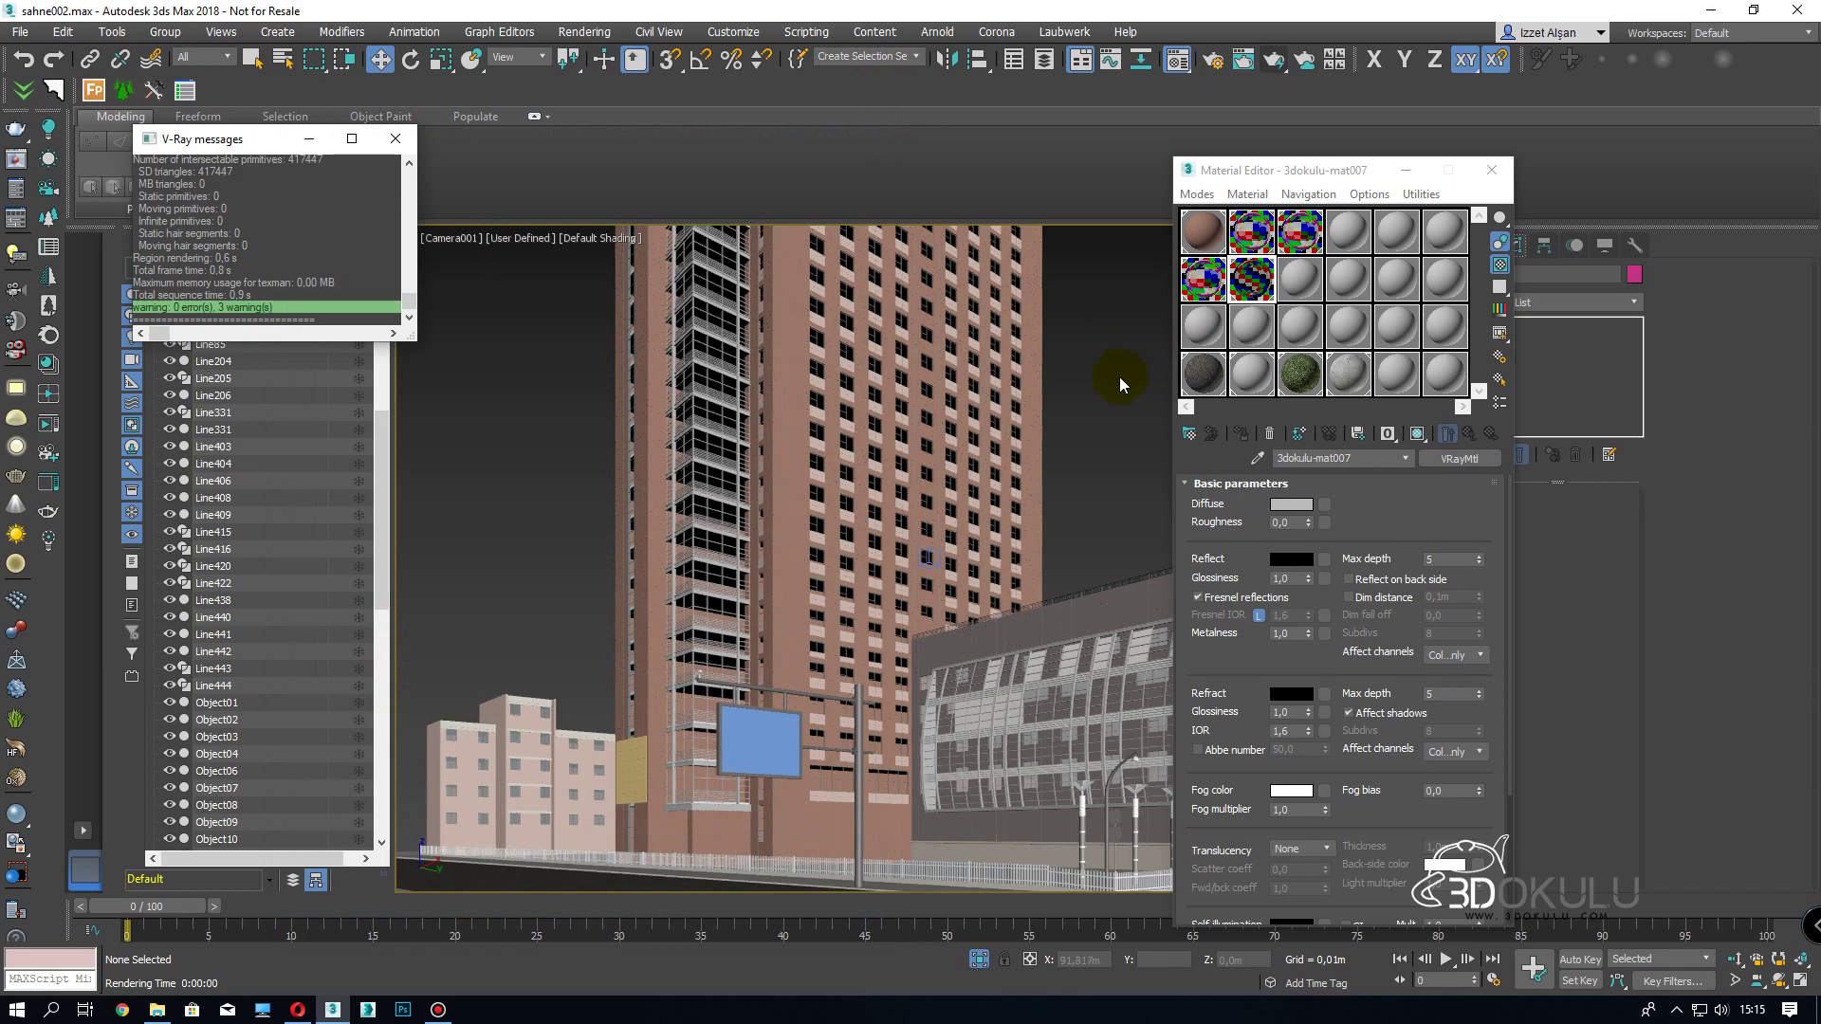
- Render a close perspective view of the tower's glazed corner to examine its metal beams and railings
{"action": "key", "text": "p"}
{"action": "scroll", "coordinate": [780, 493], "scroll_direction": "up", "scroll_amount": 8}
{"action": "scroll", "coordinate": [803, 551], "scroll_direction": "down", "scroll_amount": 4}
{"action": "left_click", "coordinate": [1274, 59]}
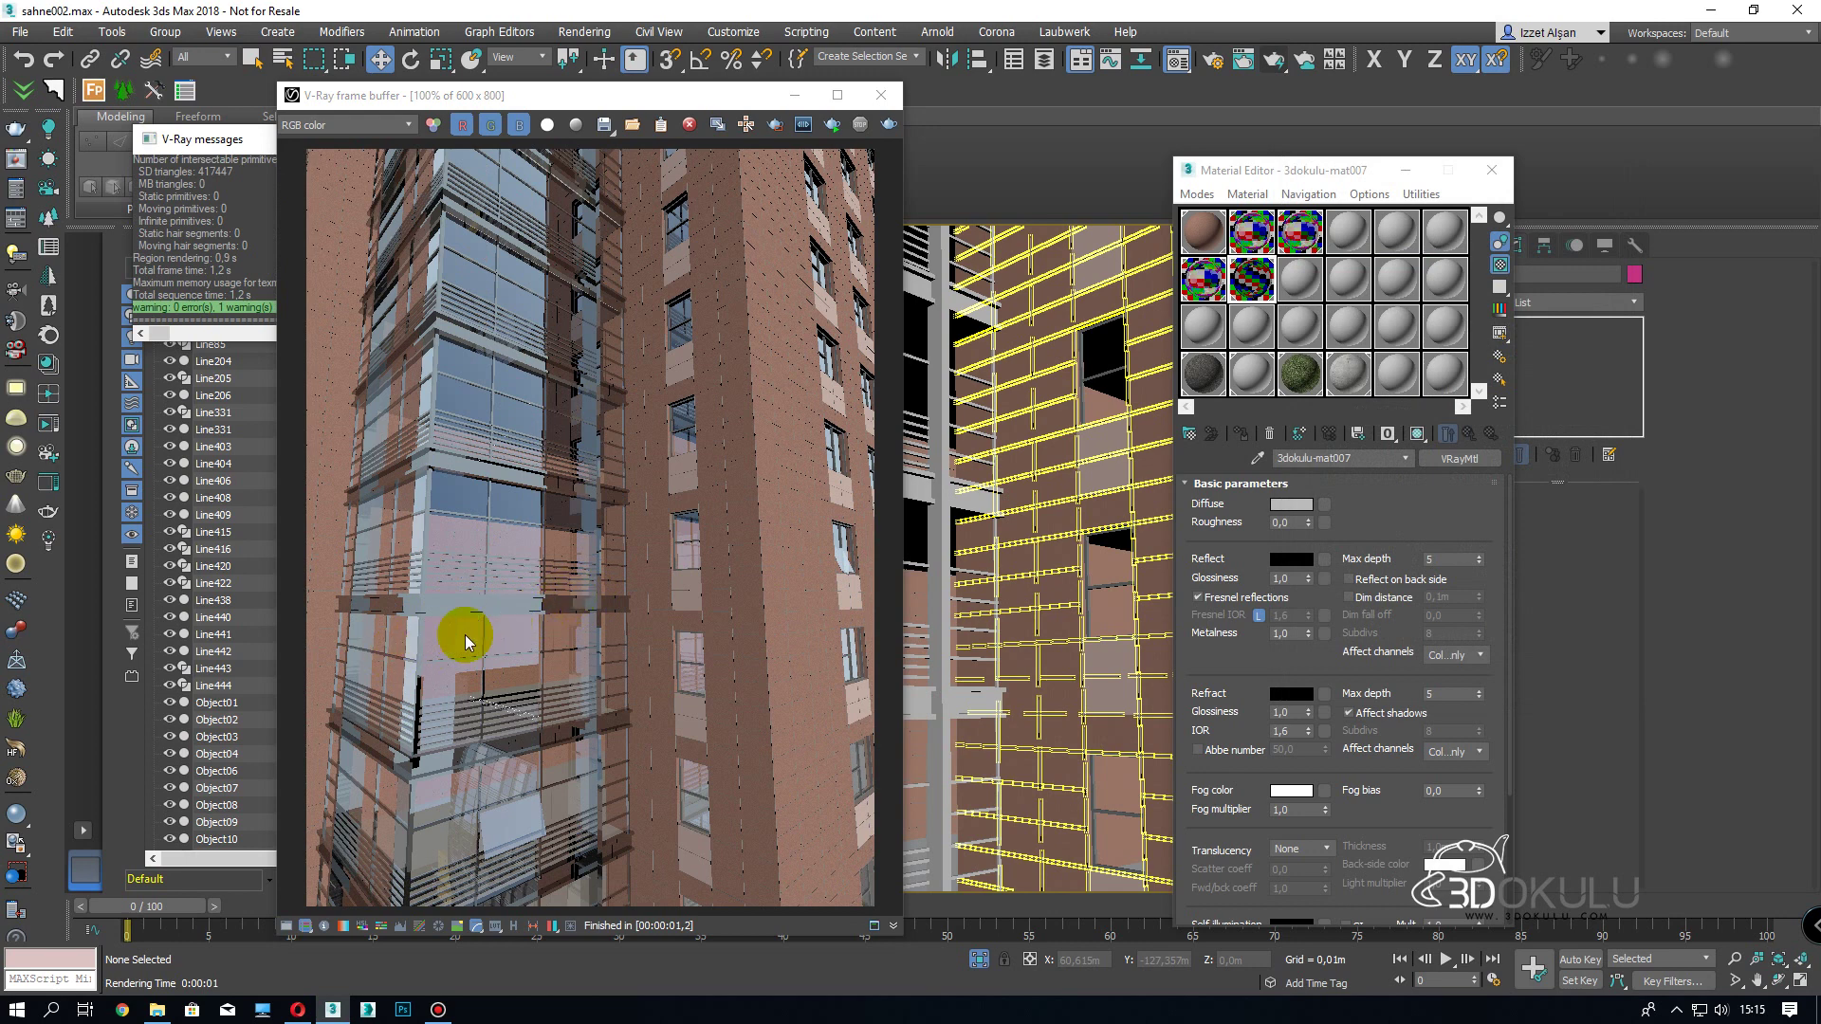
- Darken 3dokulu-mat007's diffuse colour to dark grey, re-render the tower, and lighten the reflection colour to mid grey
{"action": "left_click", "coordinate": [1291, 504]}
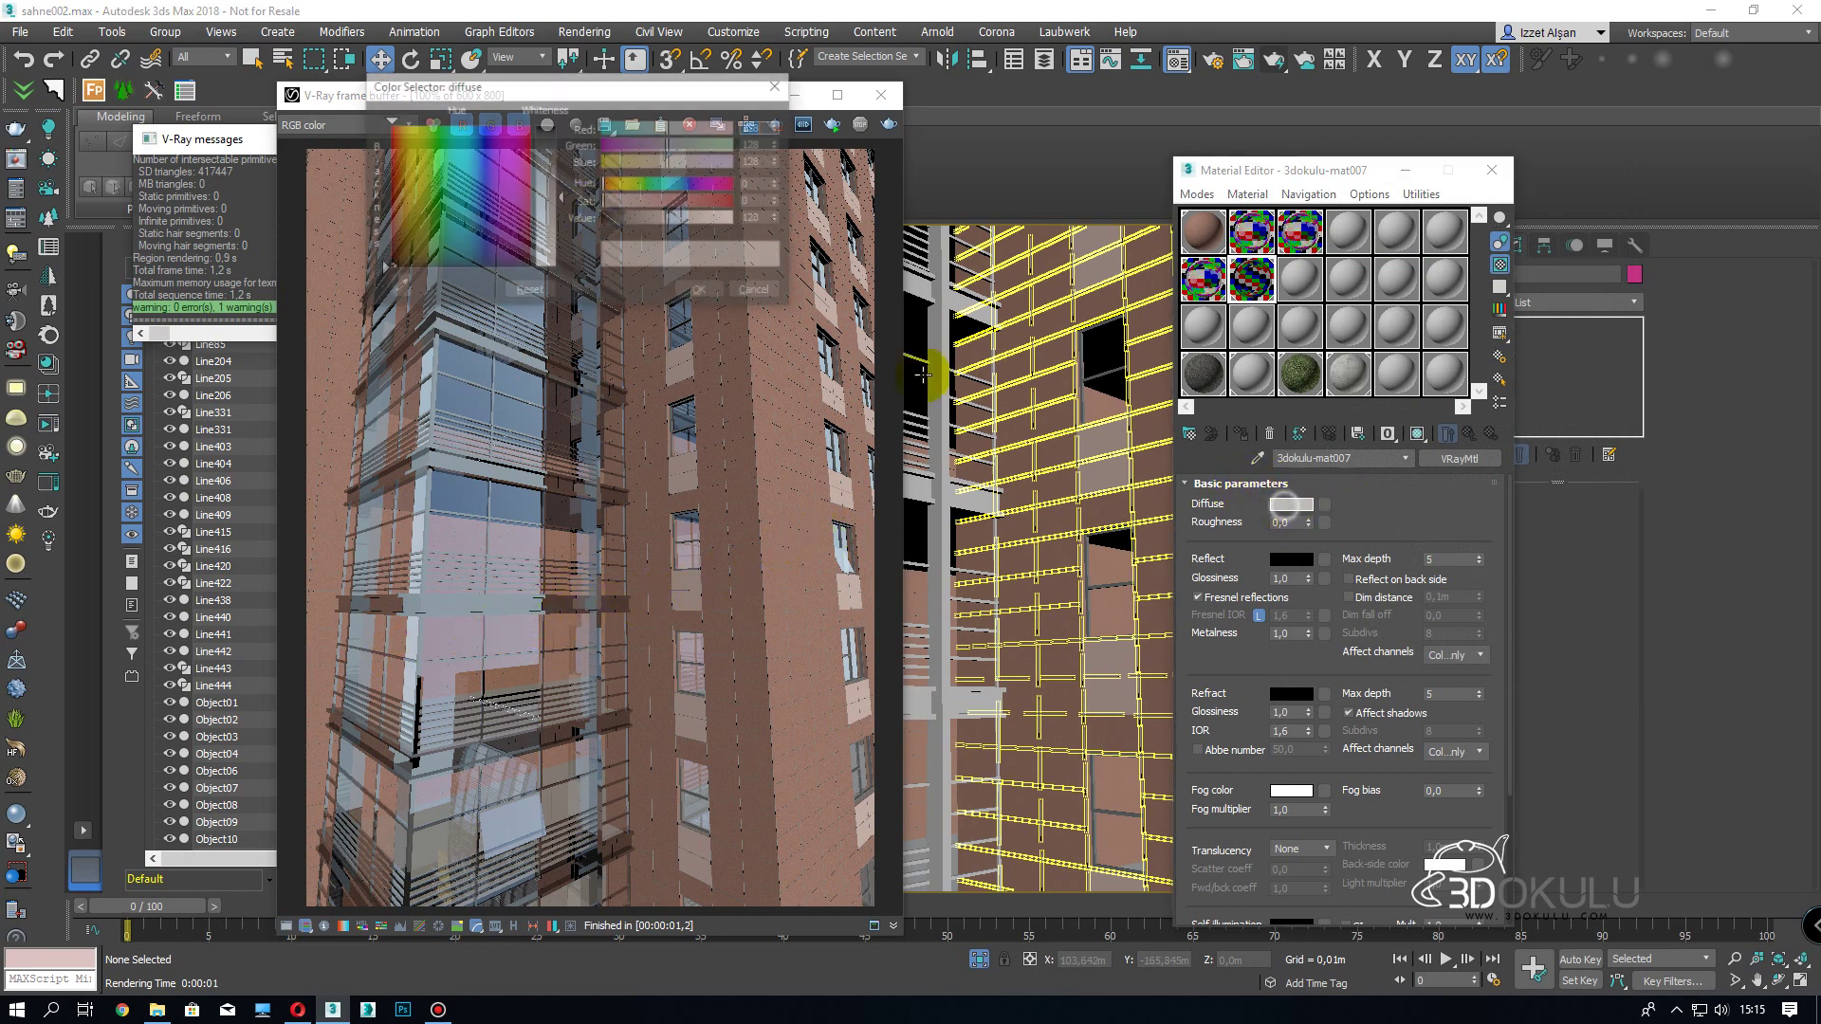
{"action": "left_click", "coordinate": [702, 291]}
{"action": "left_click", "coordinate": [889, 124]}
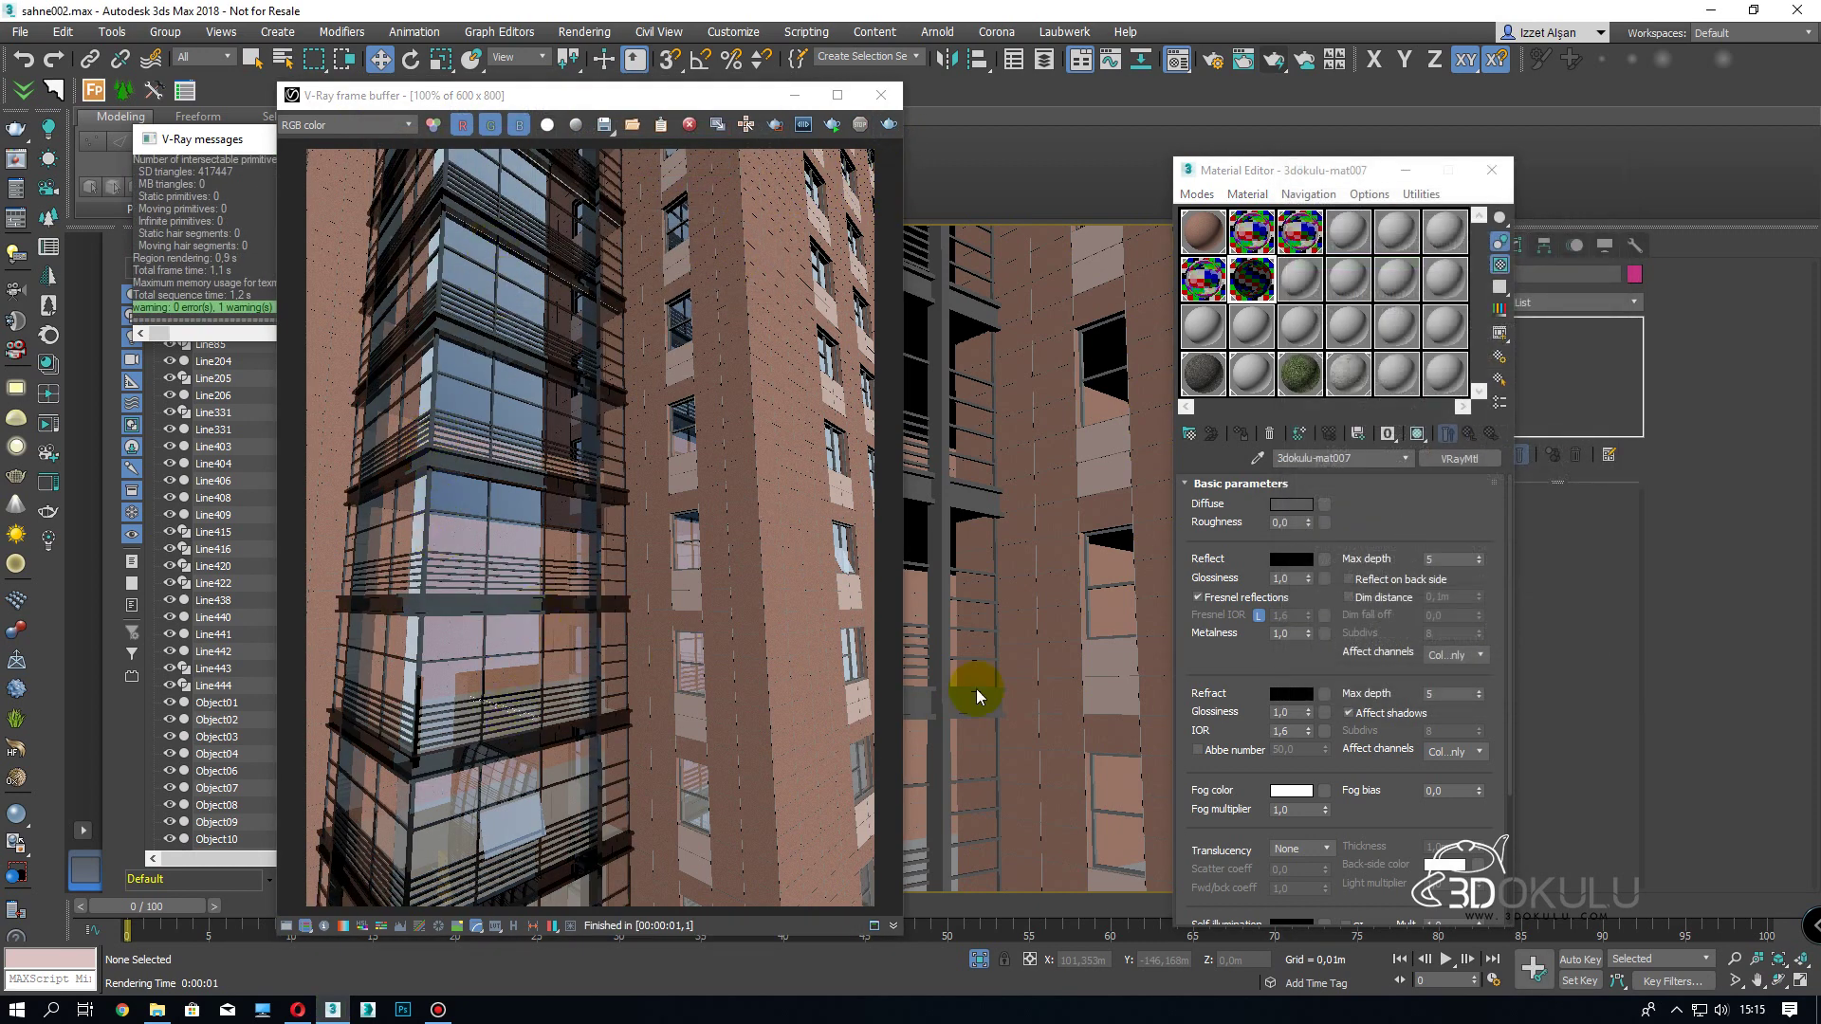
{"action": "left_click", "coordinate": [1302, 558]}
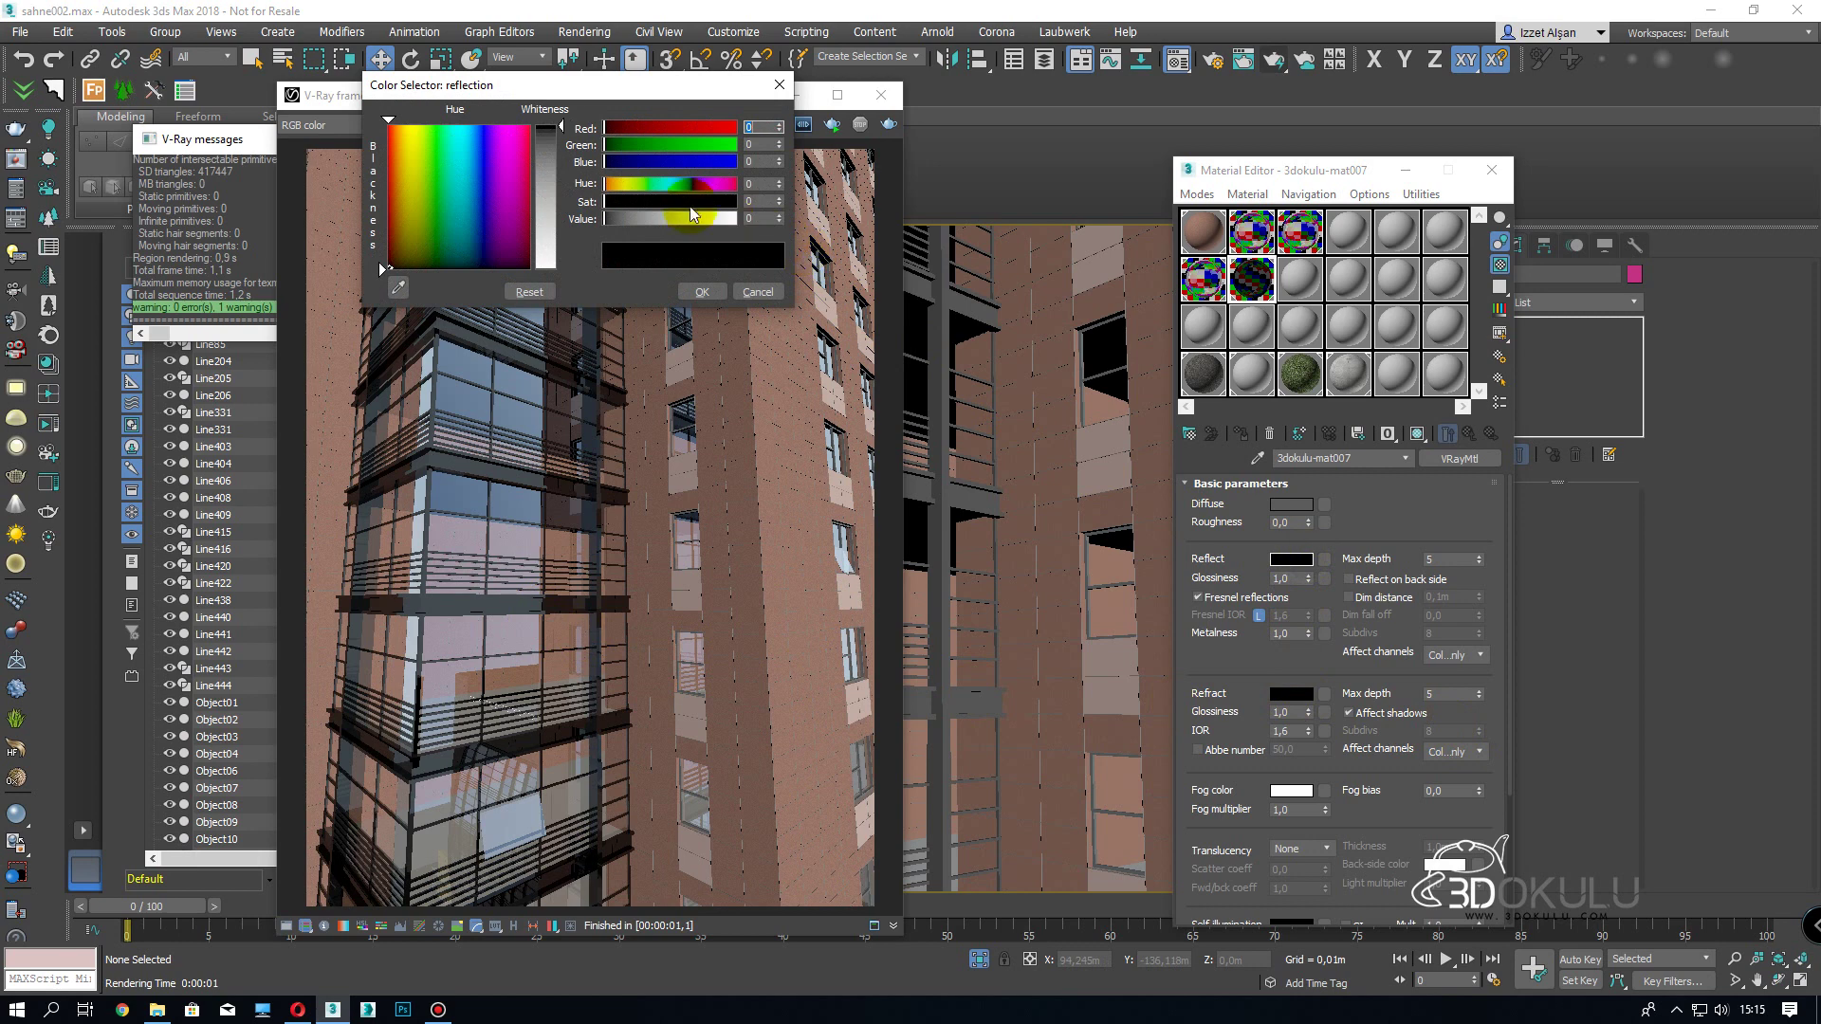
{"action": "left_click_drag", "start_coordinate": [567, 159], "coordinate": [567, 153]}
{"action": "left_click", "coordinate": [697, 292]}
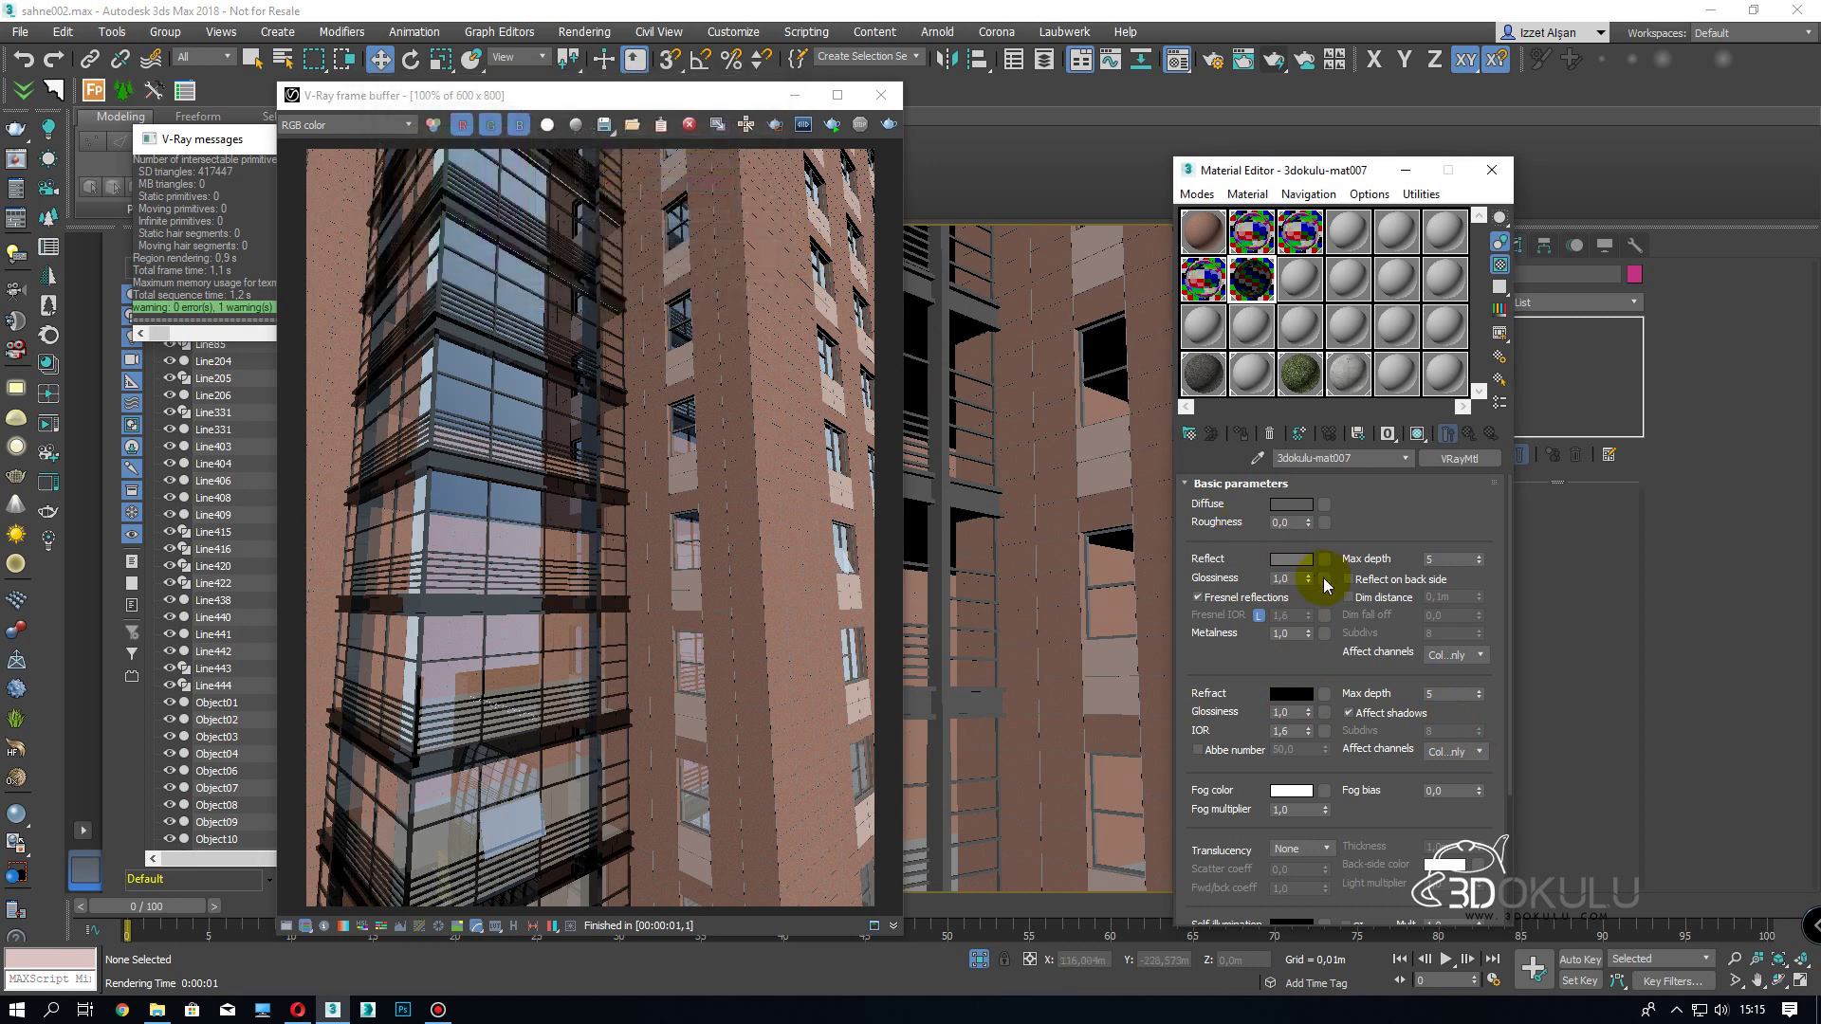
- Lower the metal's reflection glossiness to 0.71 and render to inspect the beams, raise it to 0.83 and re-render
{"action": "left_click_drag", "start_coordinate": [1312, 578], "coordinate": [1314, 604]}
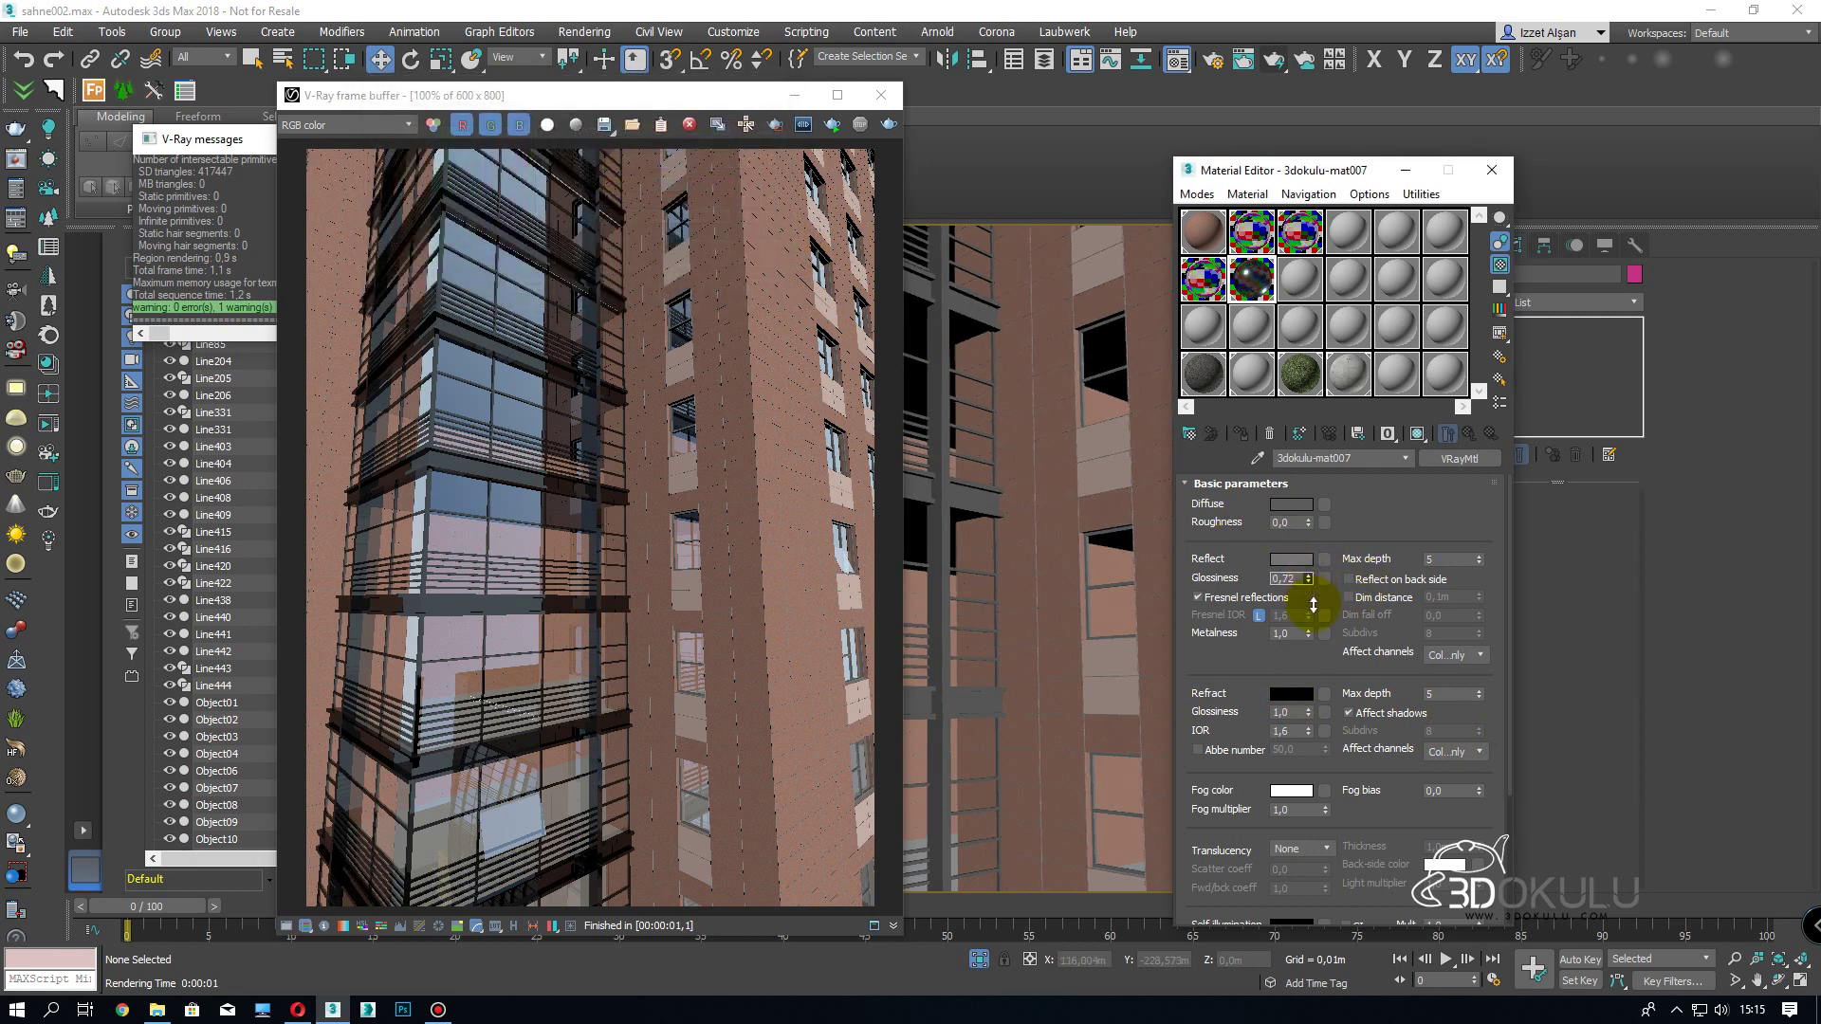
{"action": "left_click", "coordinate": [889, 125]}
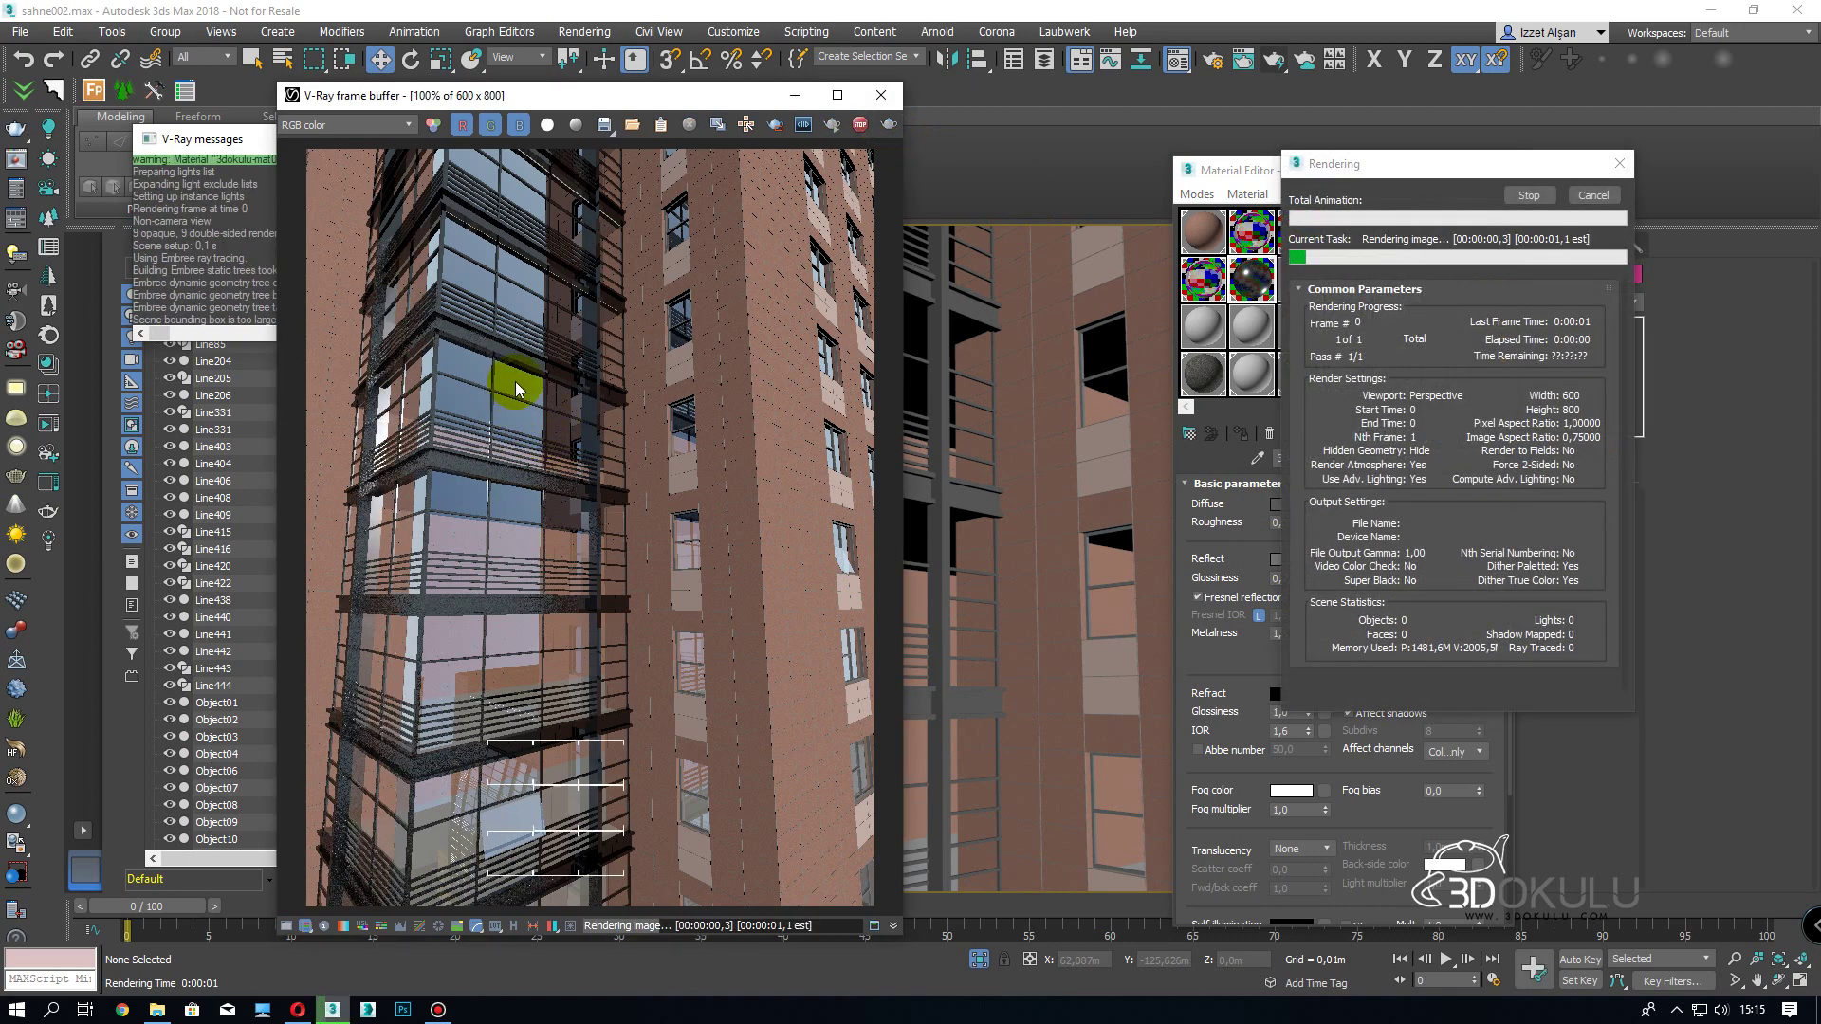
{"action": "scroll", "coordinate": [535, 343], "scroll_direction": "up", "scroll_amount": 1}
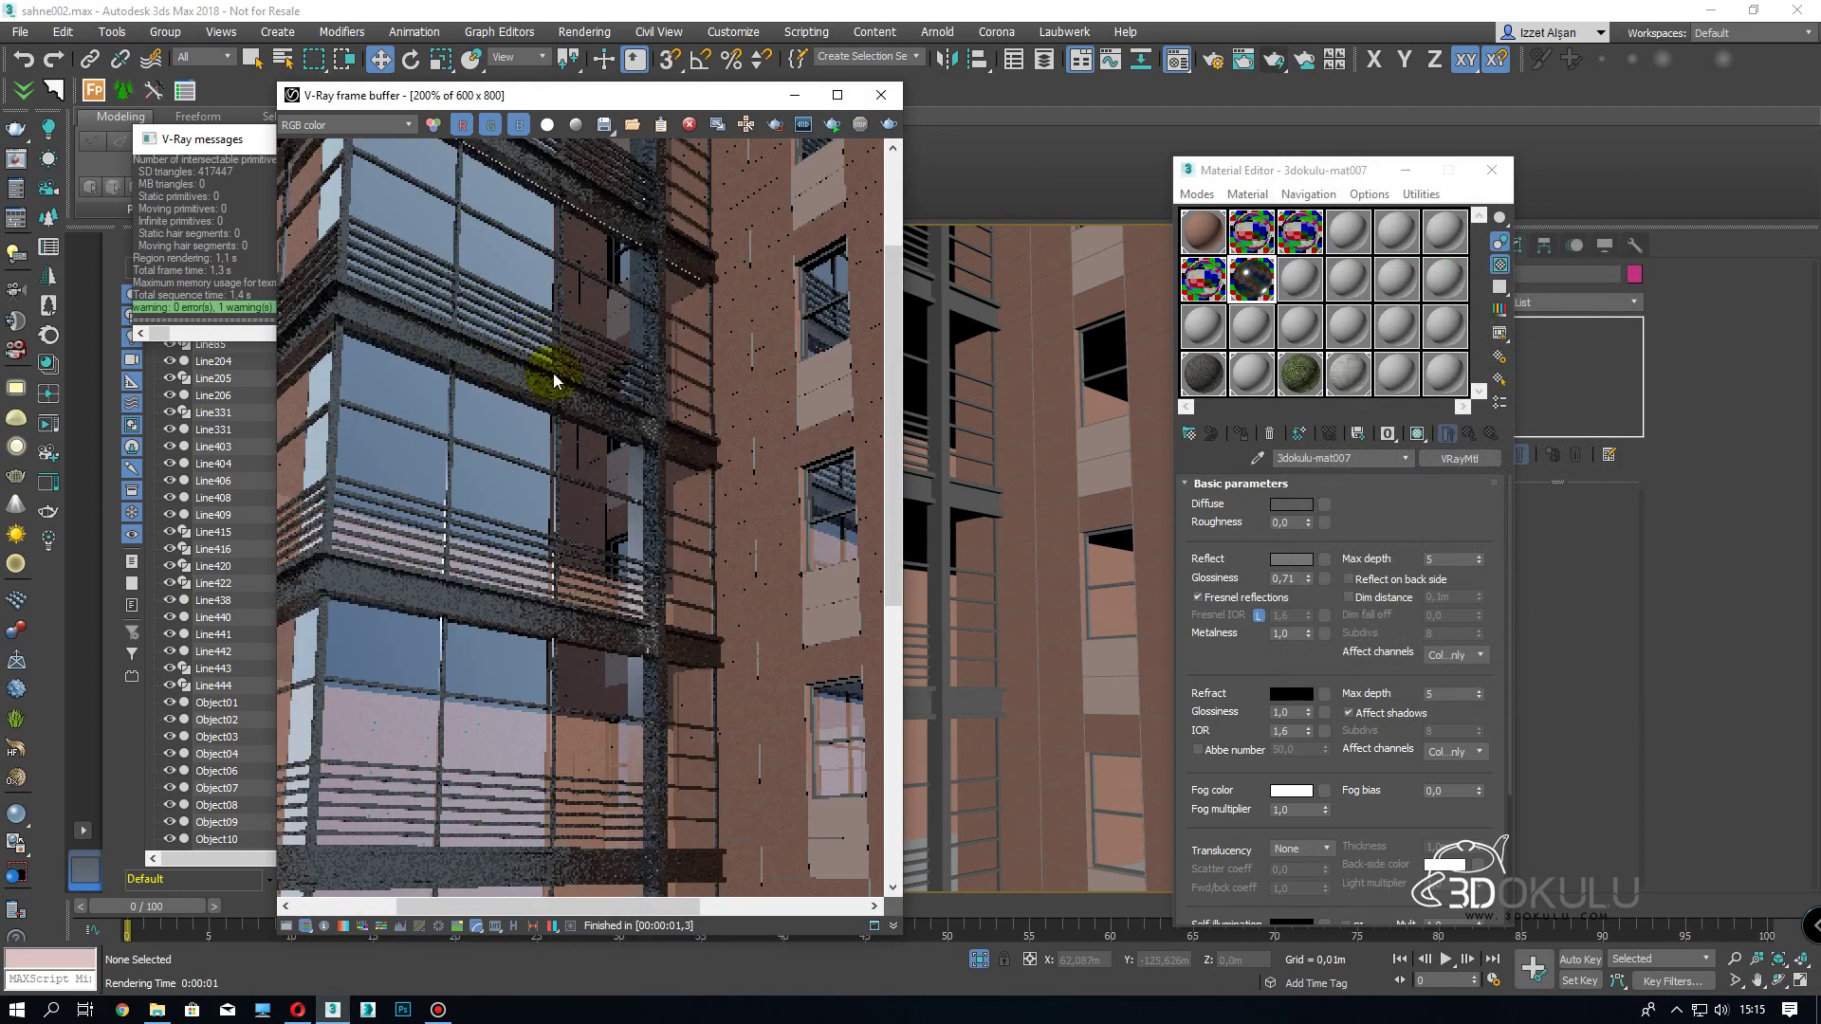
{"action": "scroll", "coordinate": [555, 388], "scroll_direction": "down", "scroll_amount": 1}
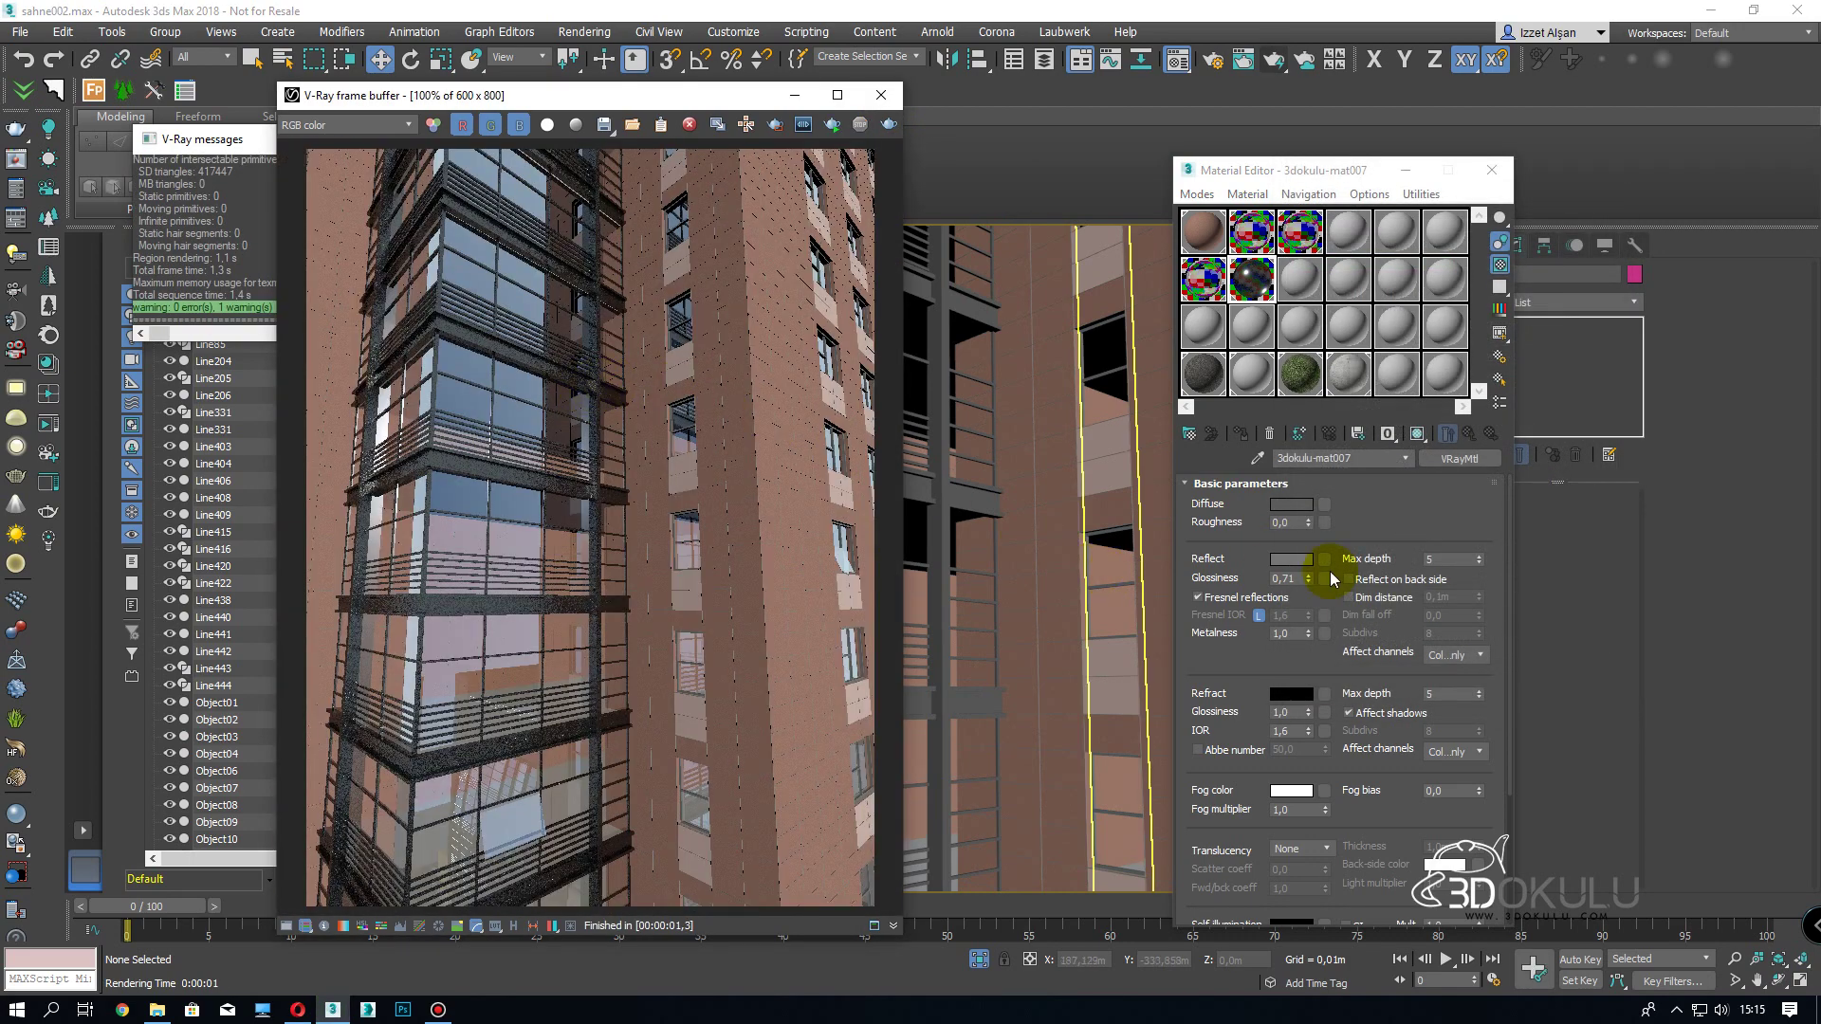
{"action": "left_click_drag", "start_coordinate": [1308, 575], "coordinate": [1308, 550]}
{"action": "left_click", "coordinate": [889, 123]}
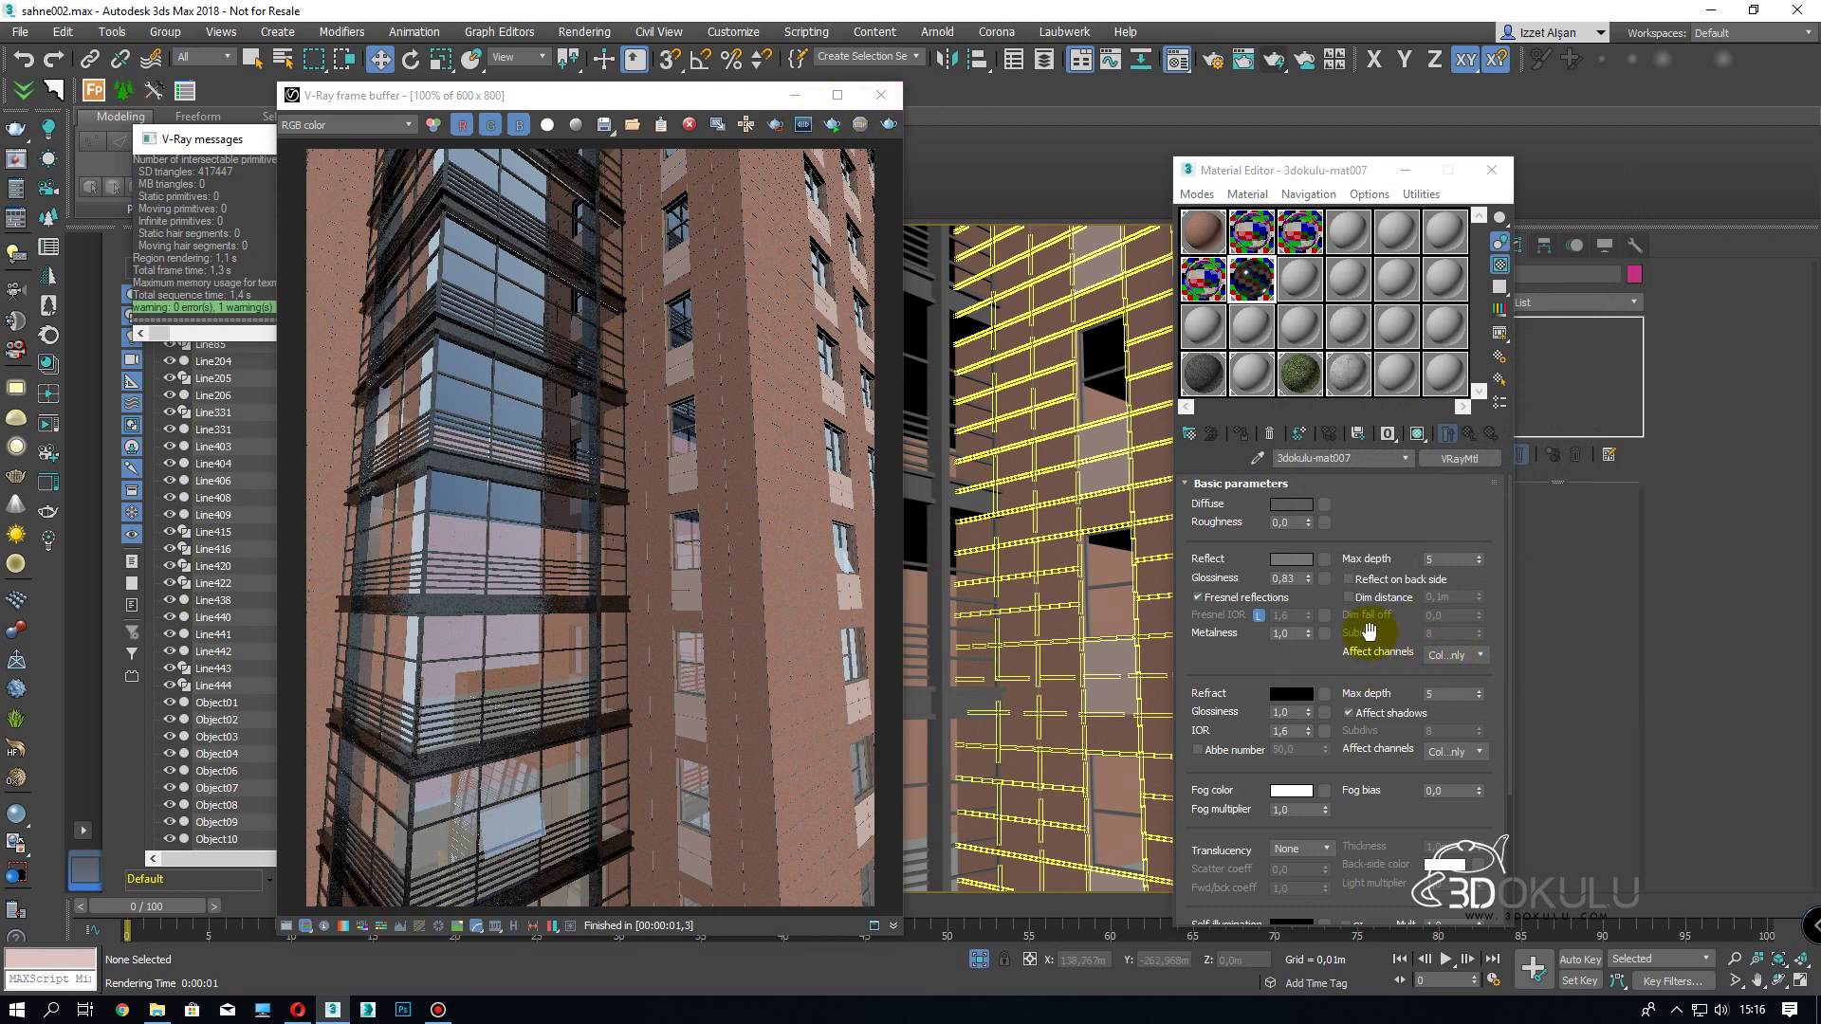
- Enable Use local subdivs in V-Ray's Global DMC render settings
{"action": "left_click", "coordinate": [582, 26]}
{"action": "left_click", "coordinate": [709, 195]}
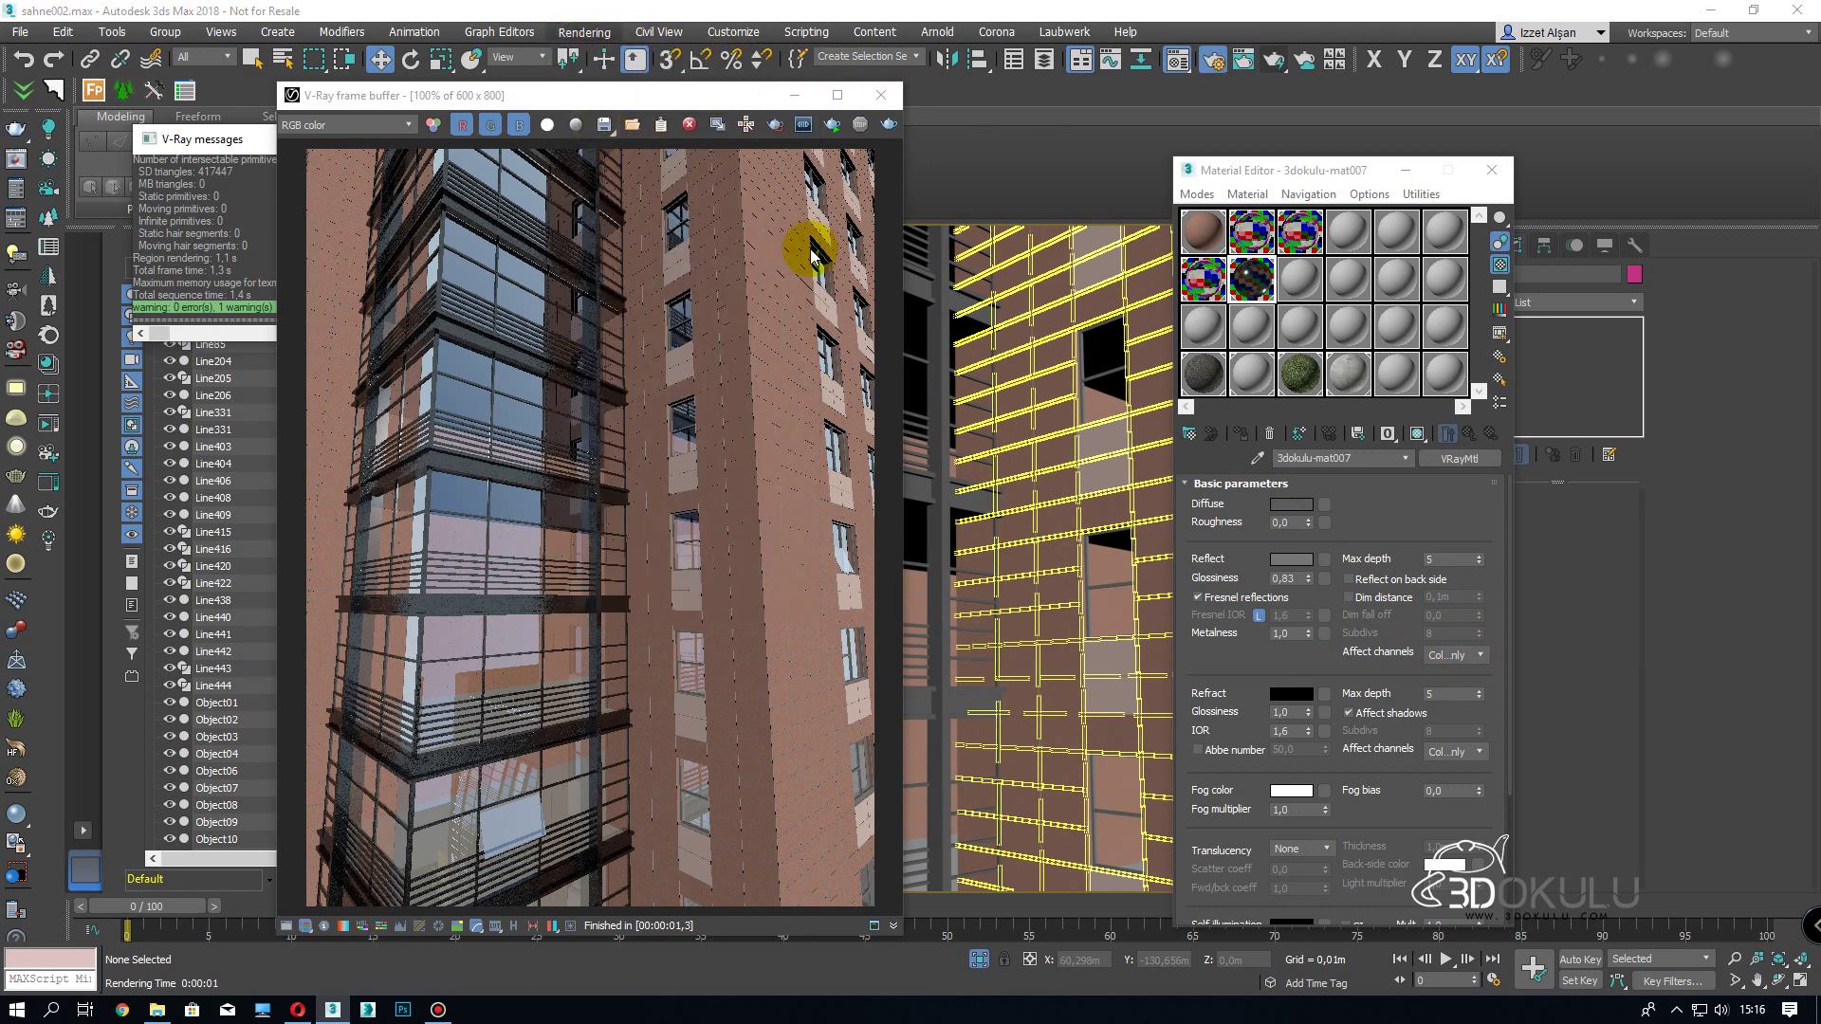
{"action": "left_click", "coordinate": [445, 356]}
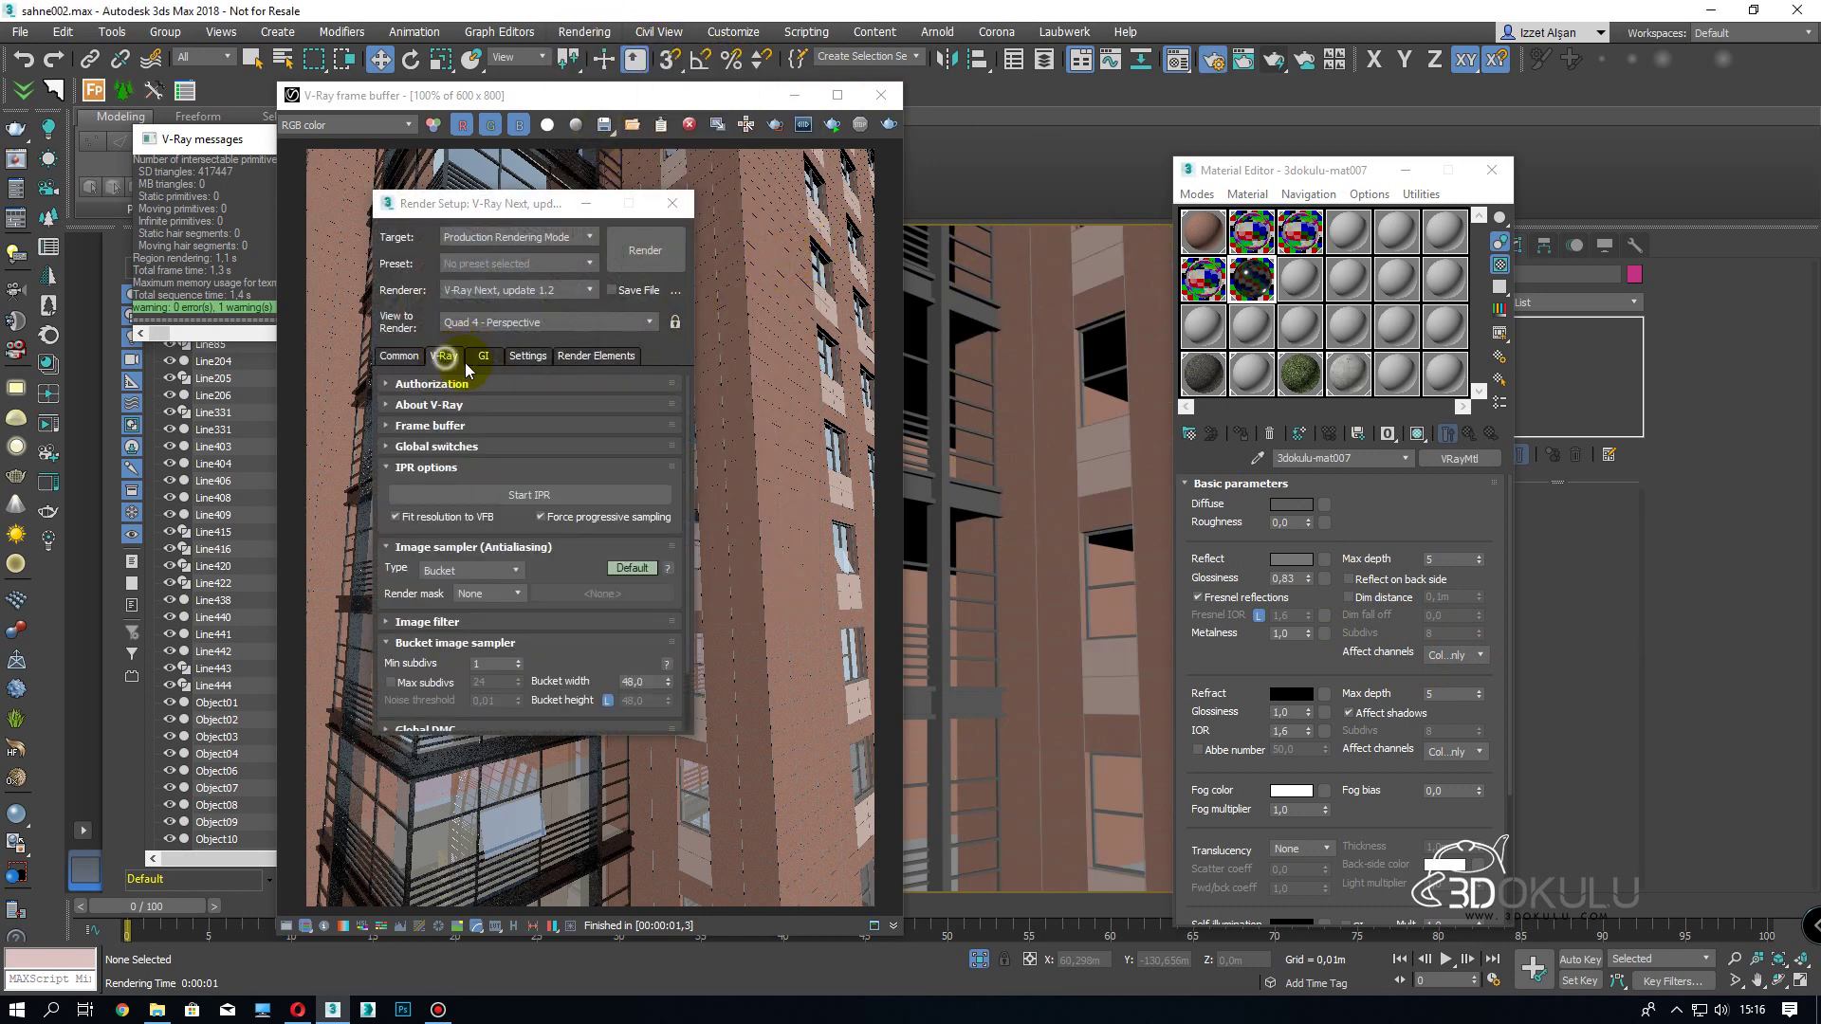
{"action": "left_click_drag", "start_coordinate": [583, 654], "coordinate": [582, 399]}
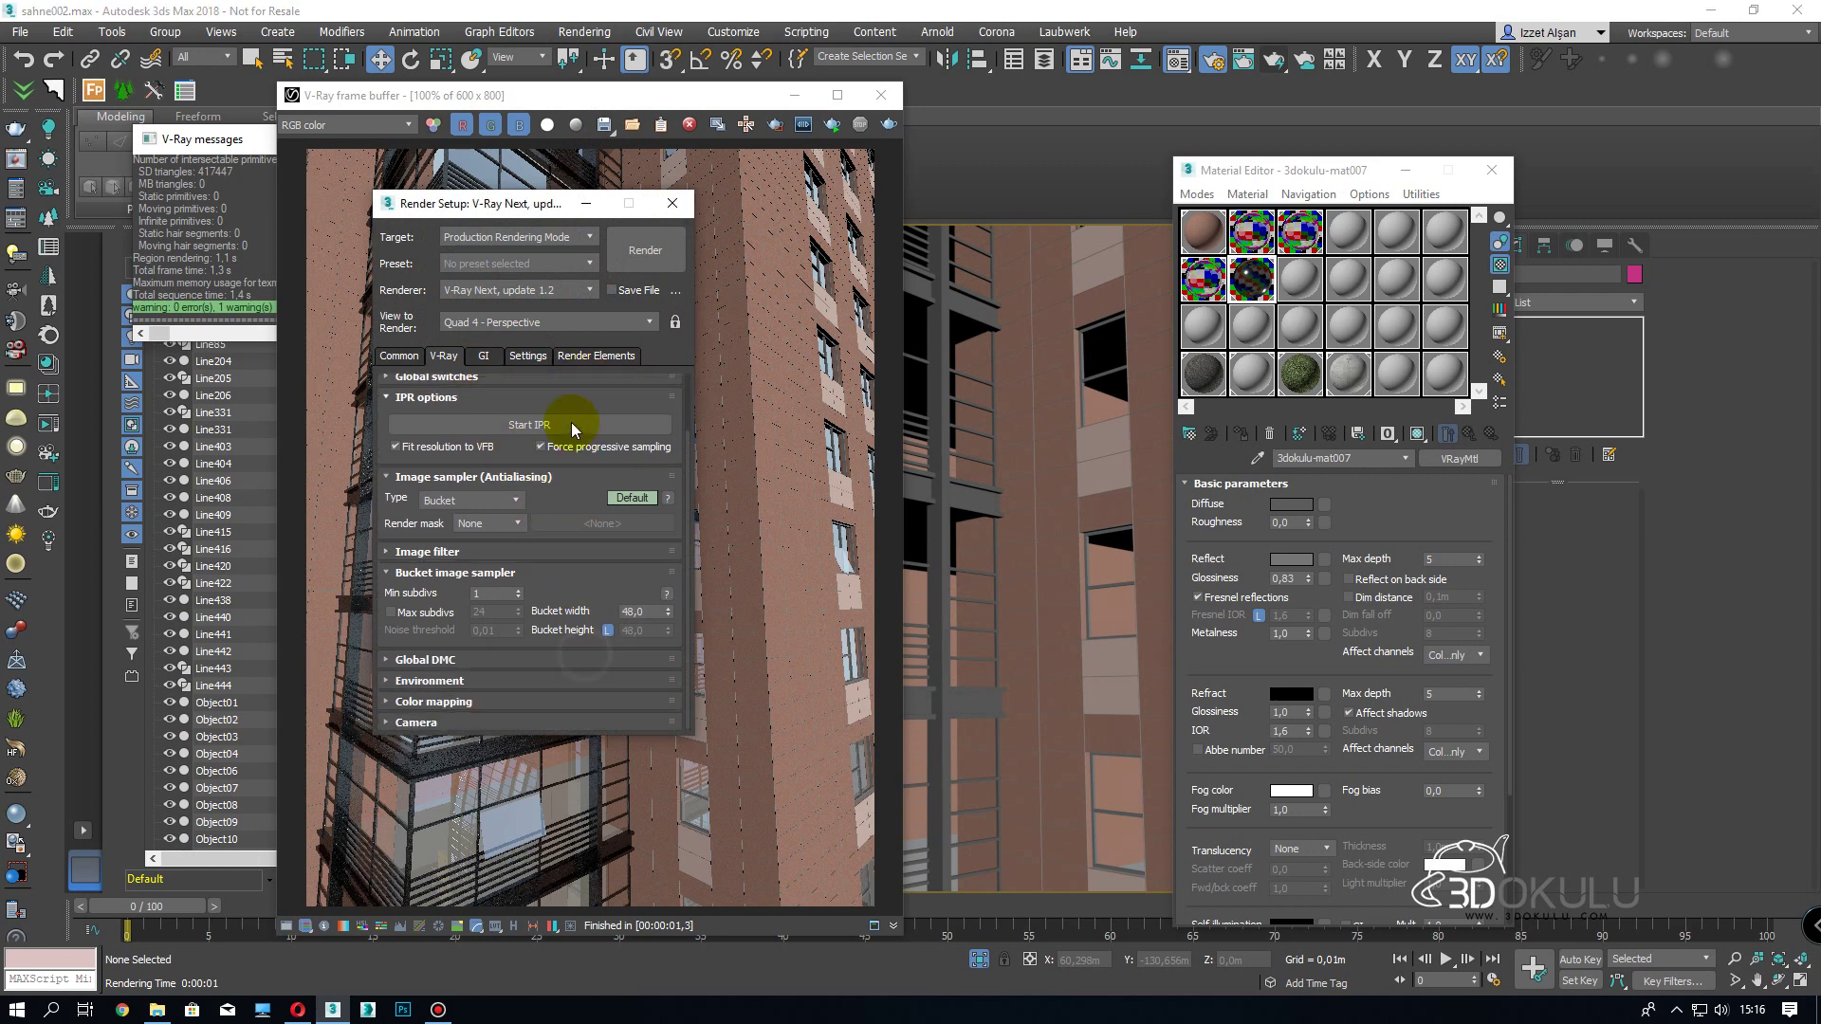
{"action": "left_click", "coordinate": [447, 664]}
{"action": "left_click", "coordinate": [393, 652]}
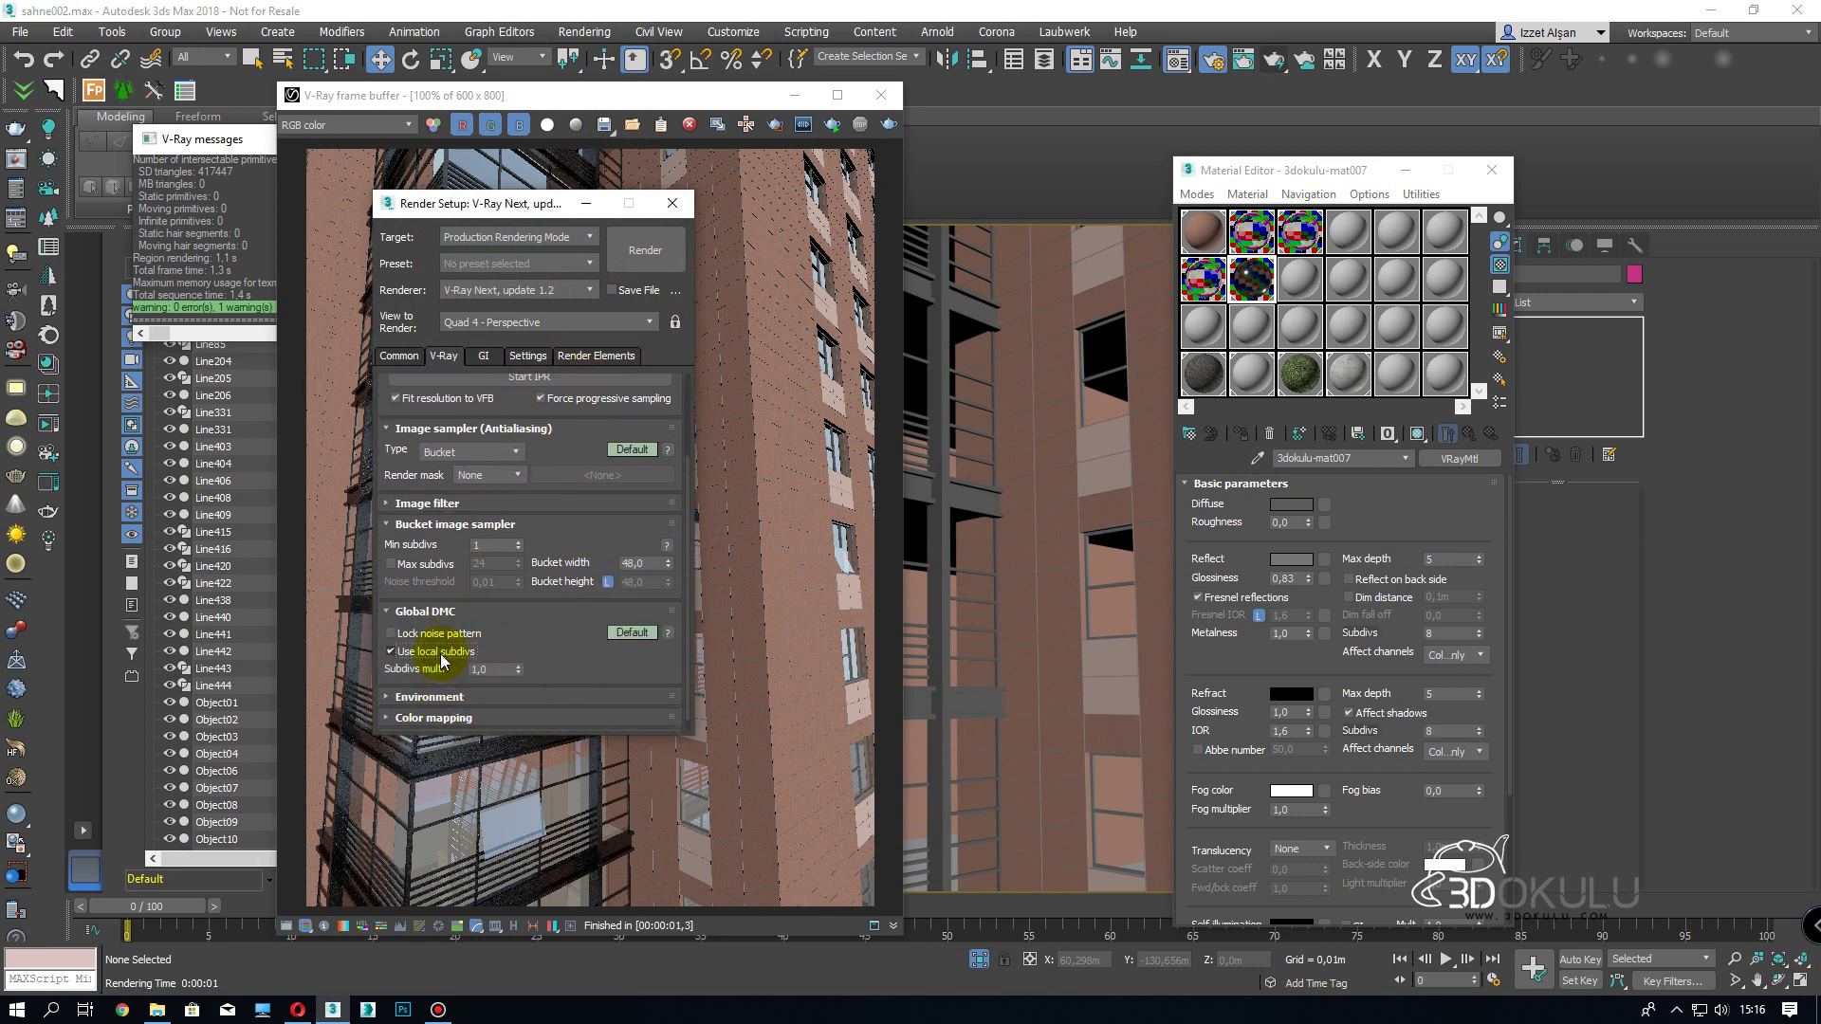
{"action": "left_click", "coordinate": [683, 201]}
- Set 3dokulu-mat007's reflection subdivs to 32, re-render and examine the noise on the metal beams up close
{"action": "double_click", "coordinate": [1449, 633]}
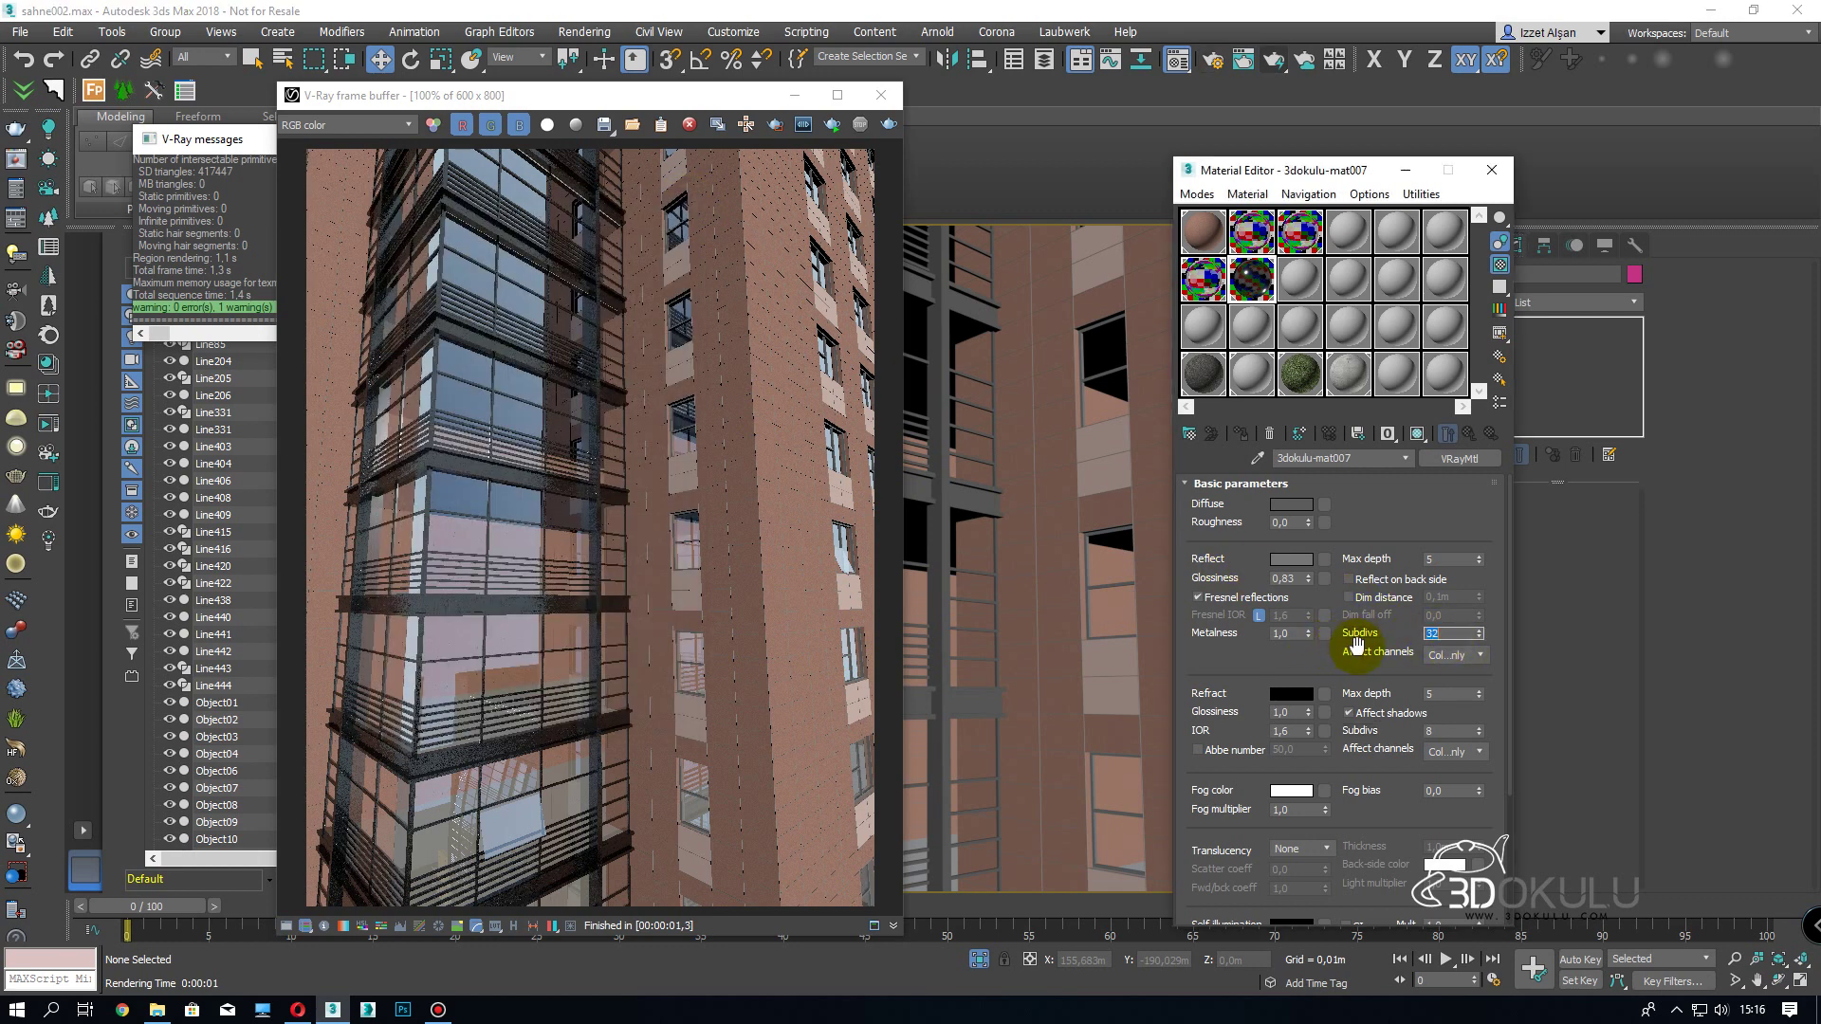
{"action": "left_click", "coordinate": [892, 126]}
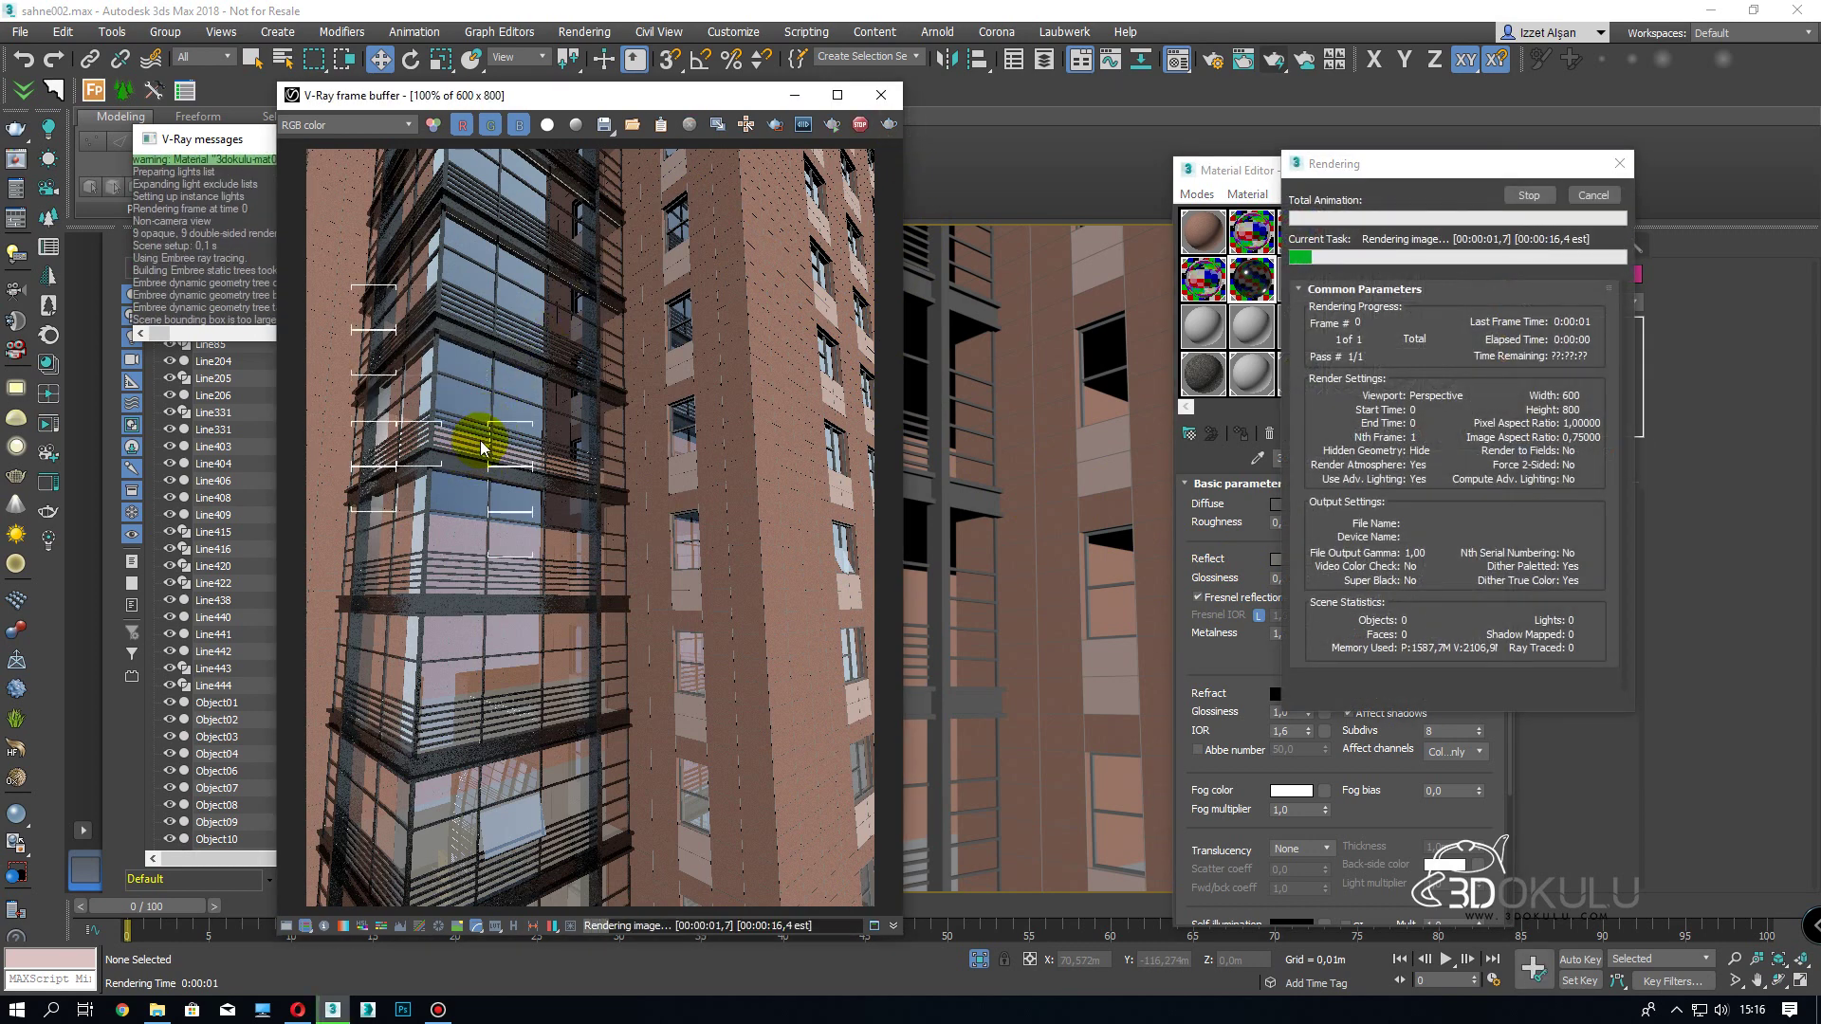
{"action": "scroll", "coordinate": [634, 527], "scroll_direction": "up", "scroll_amount": 1}
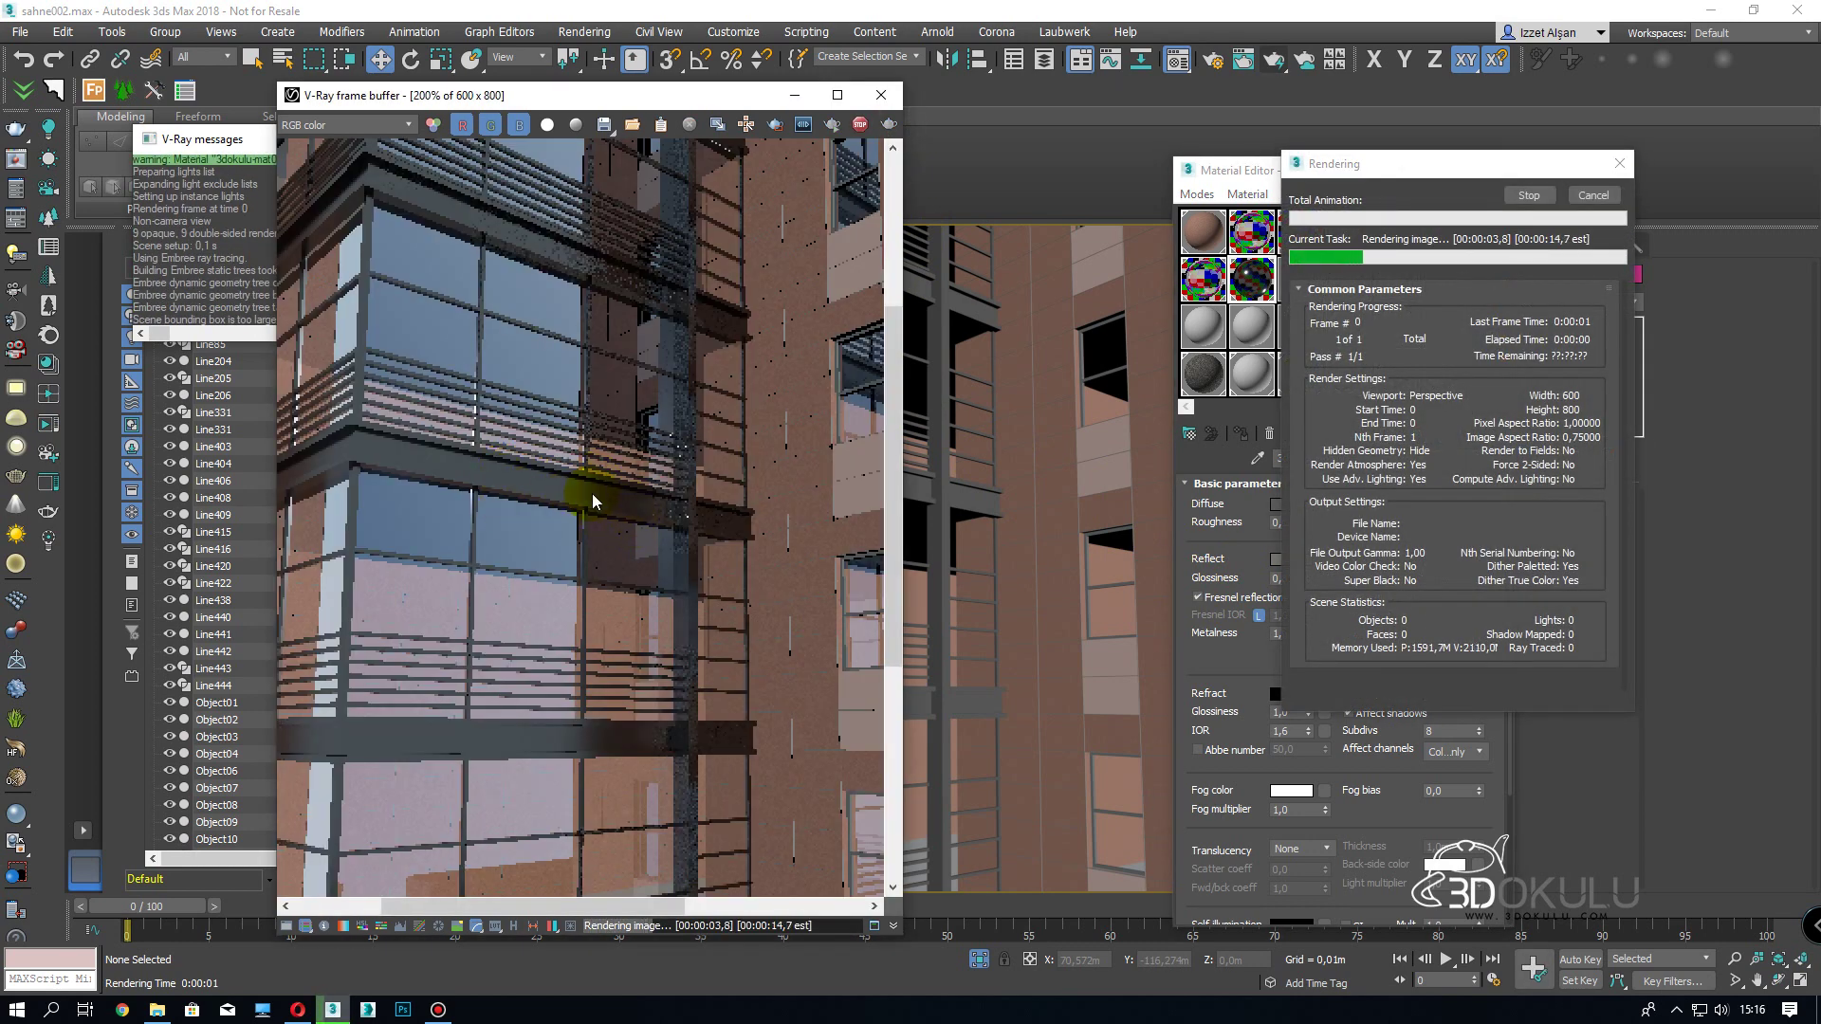
{"action": "scroll", "coordinate": [597, 498], "scroll_direction": "up", "scroll_amount": 1}
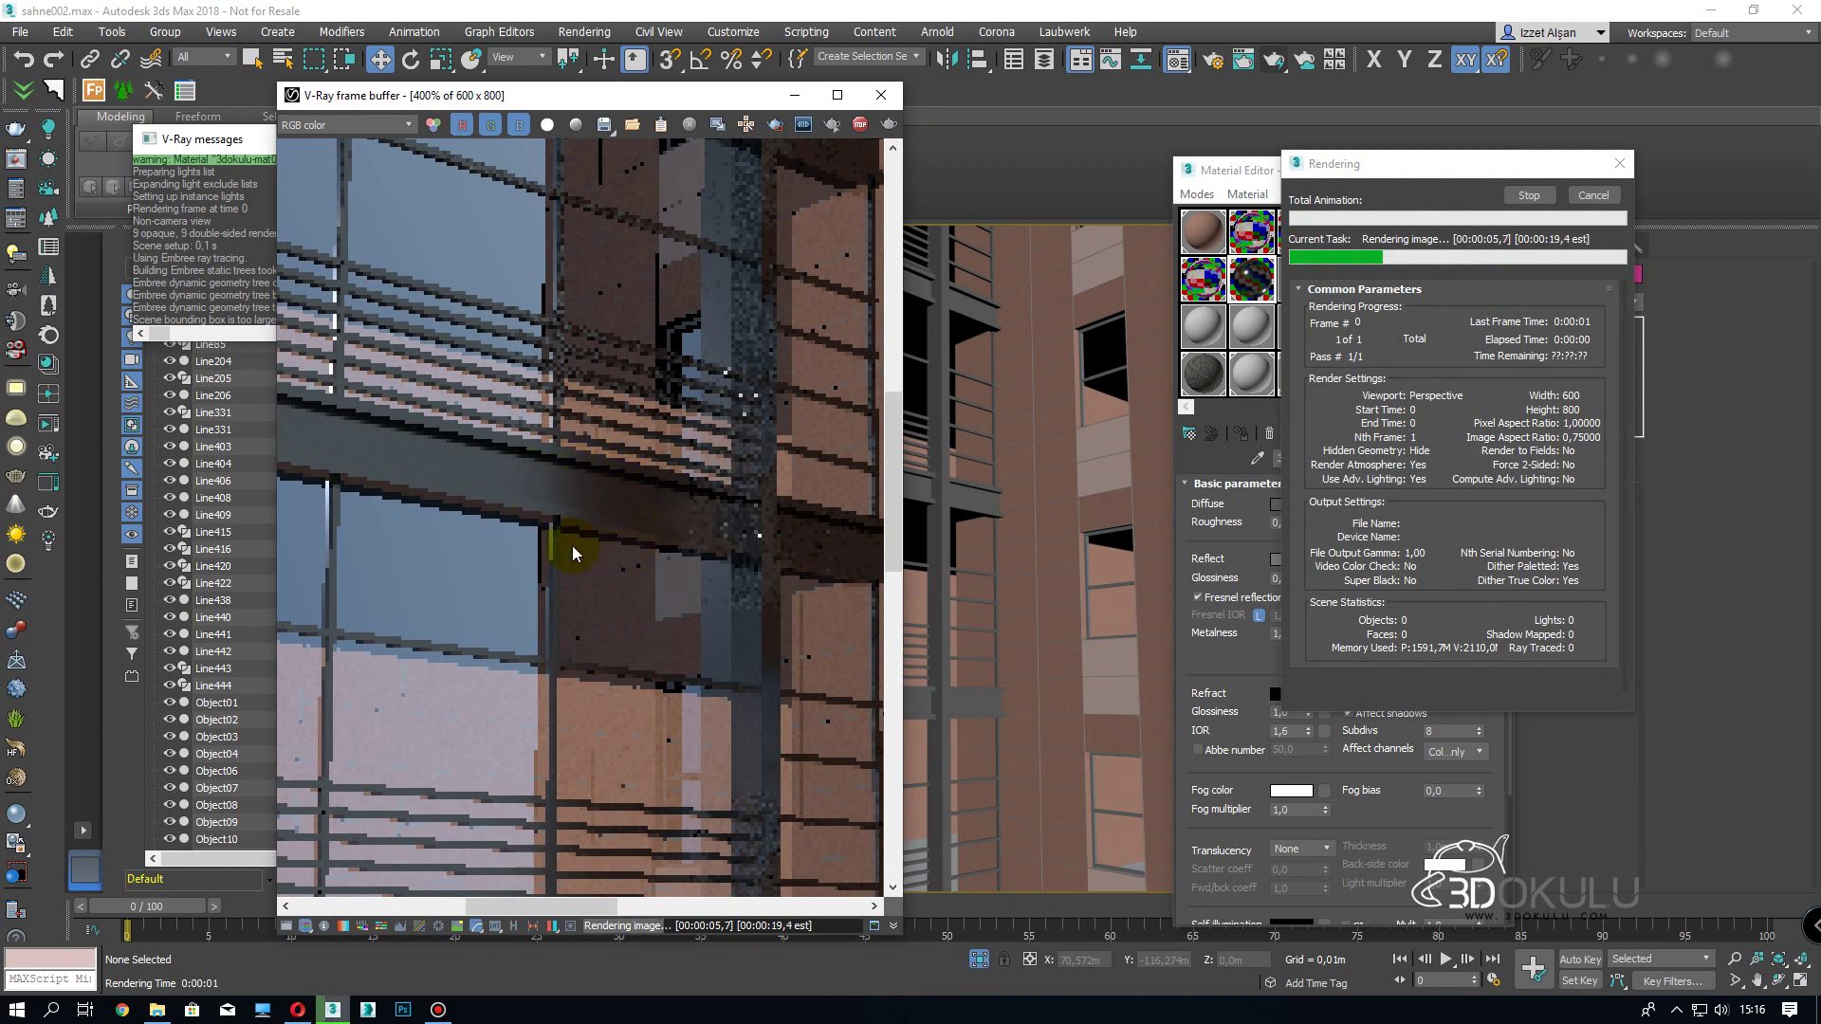
{"action": "left_click", "coordinate": [747, 126]}
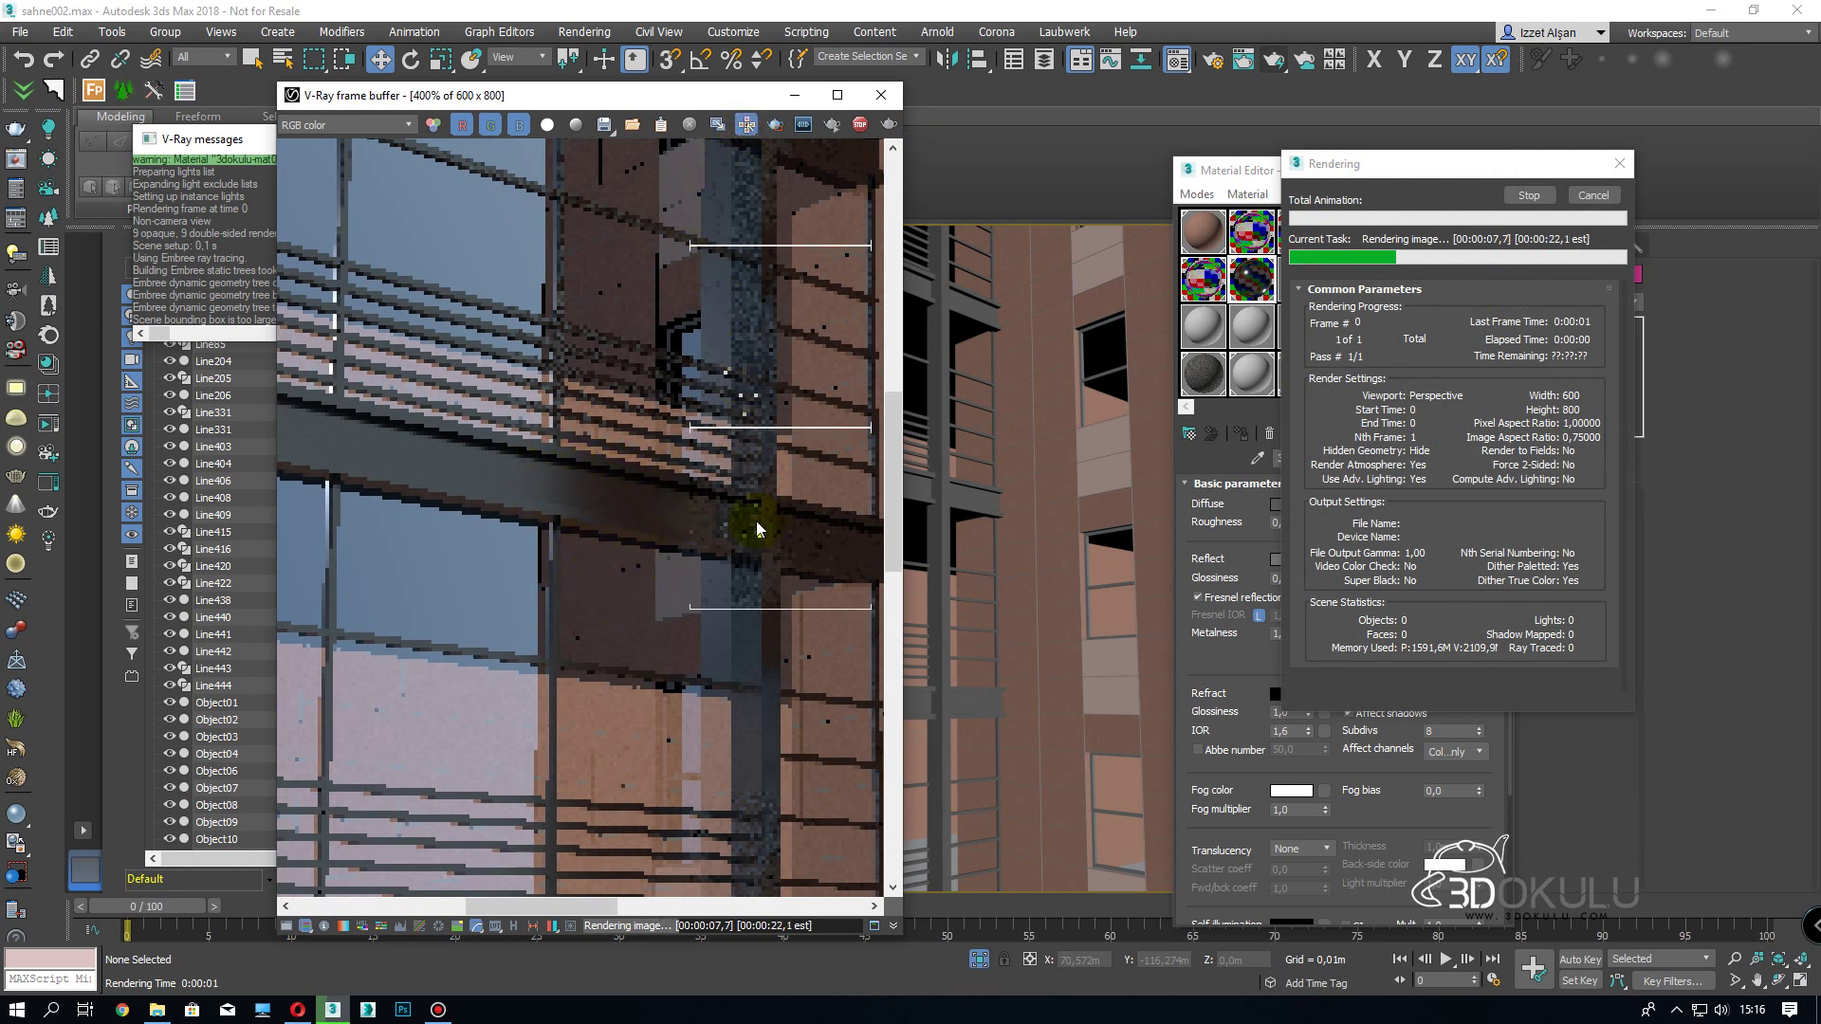
{"action": "scroll", "coordinate": [659, 487], "scroll_direction": "down", "scroll_amount": 3}
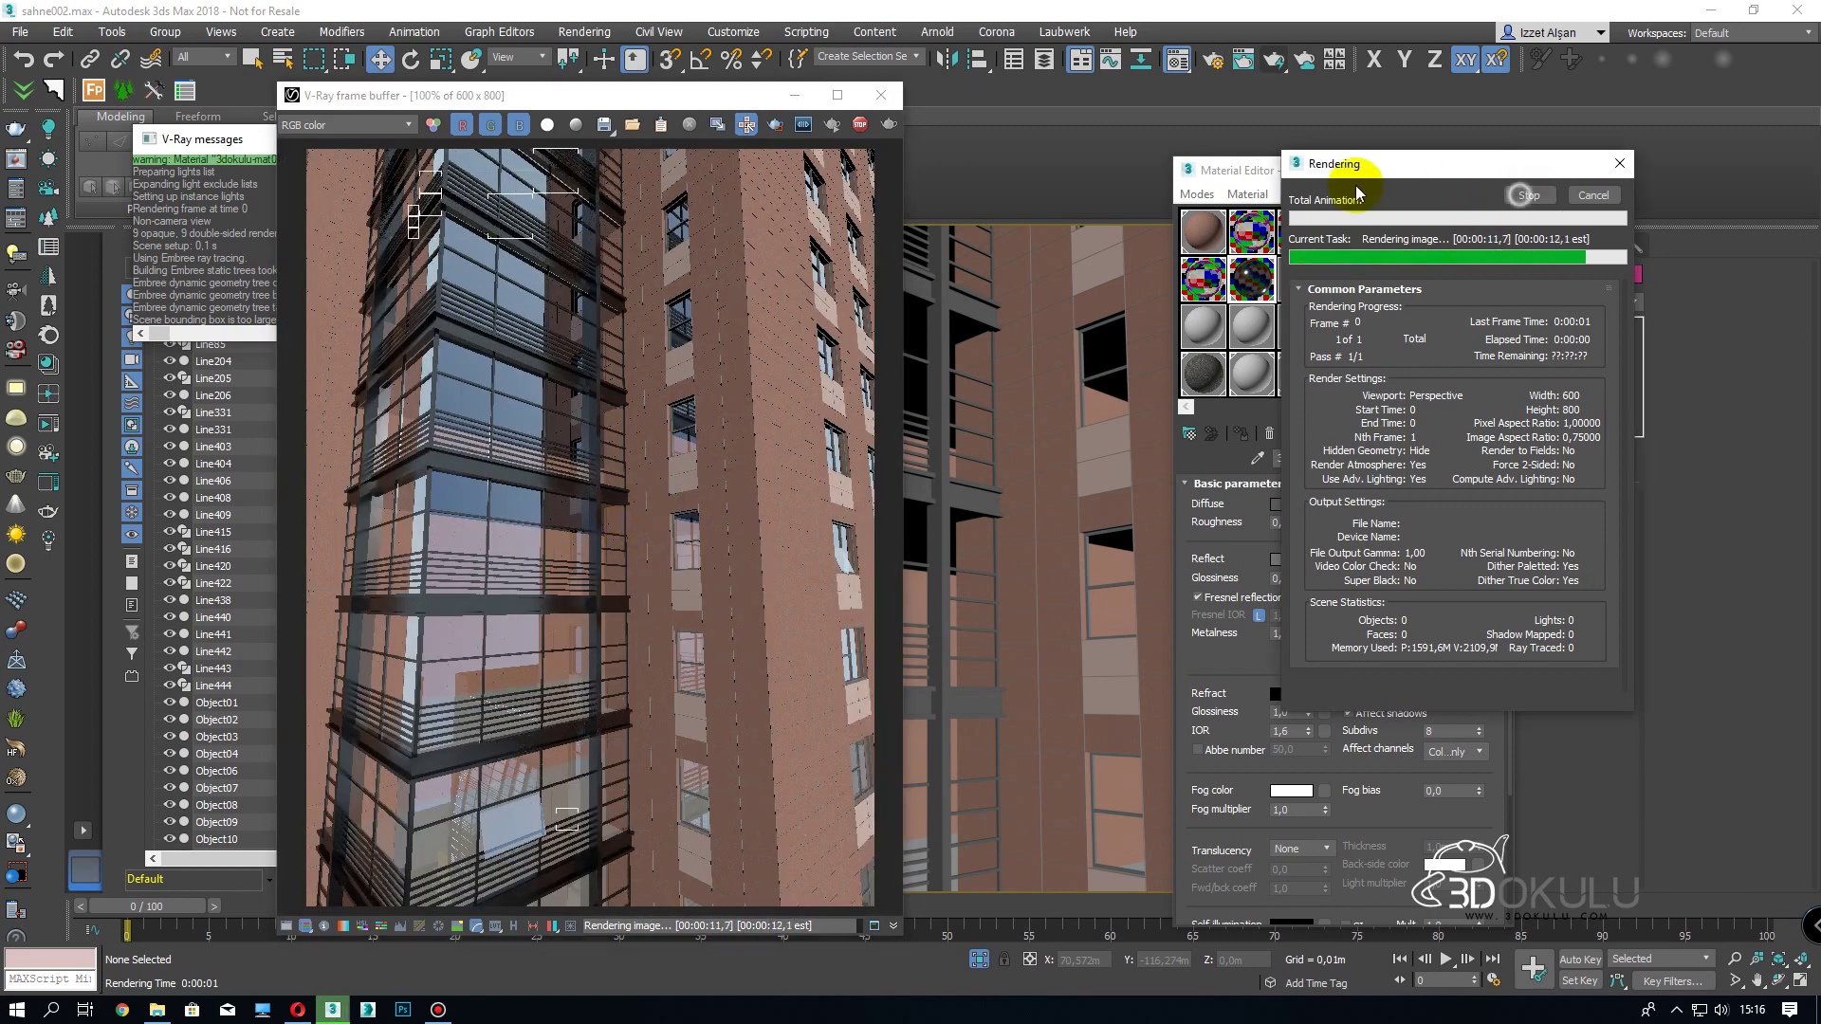
- Close the previous render, switch the viewport to Camera001 and render the full building exterior
{"action": "left_click", "coordinate": [882, 95]}
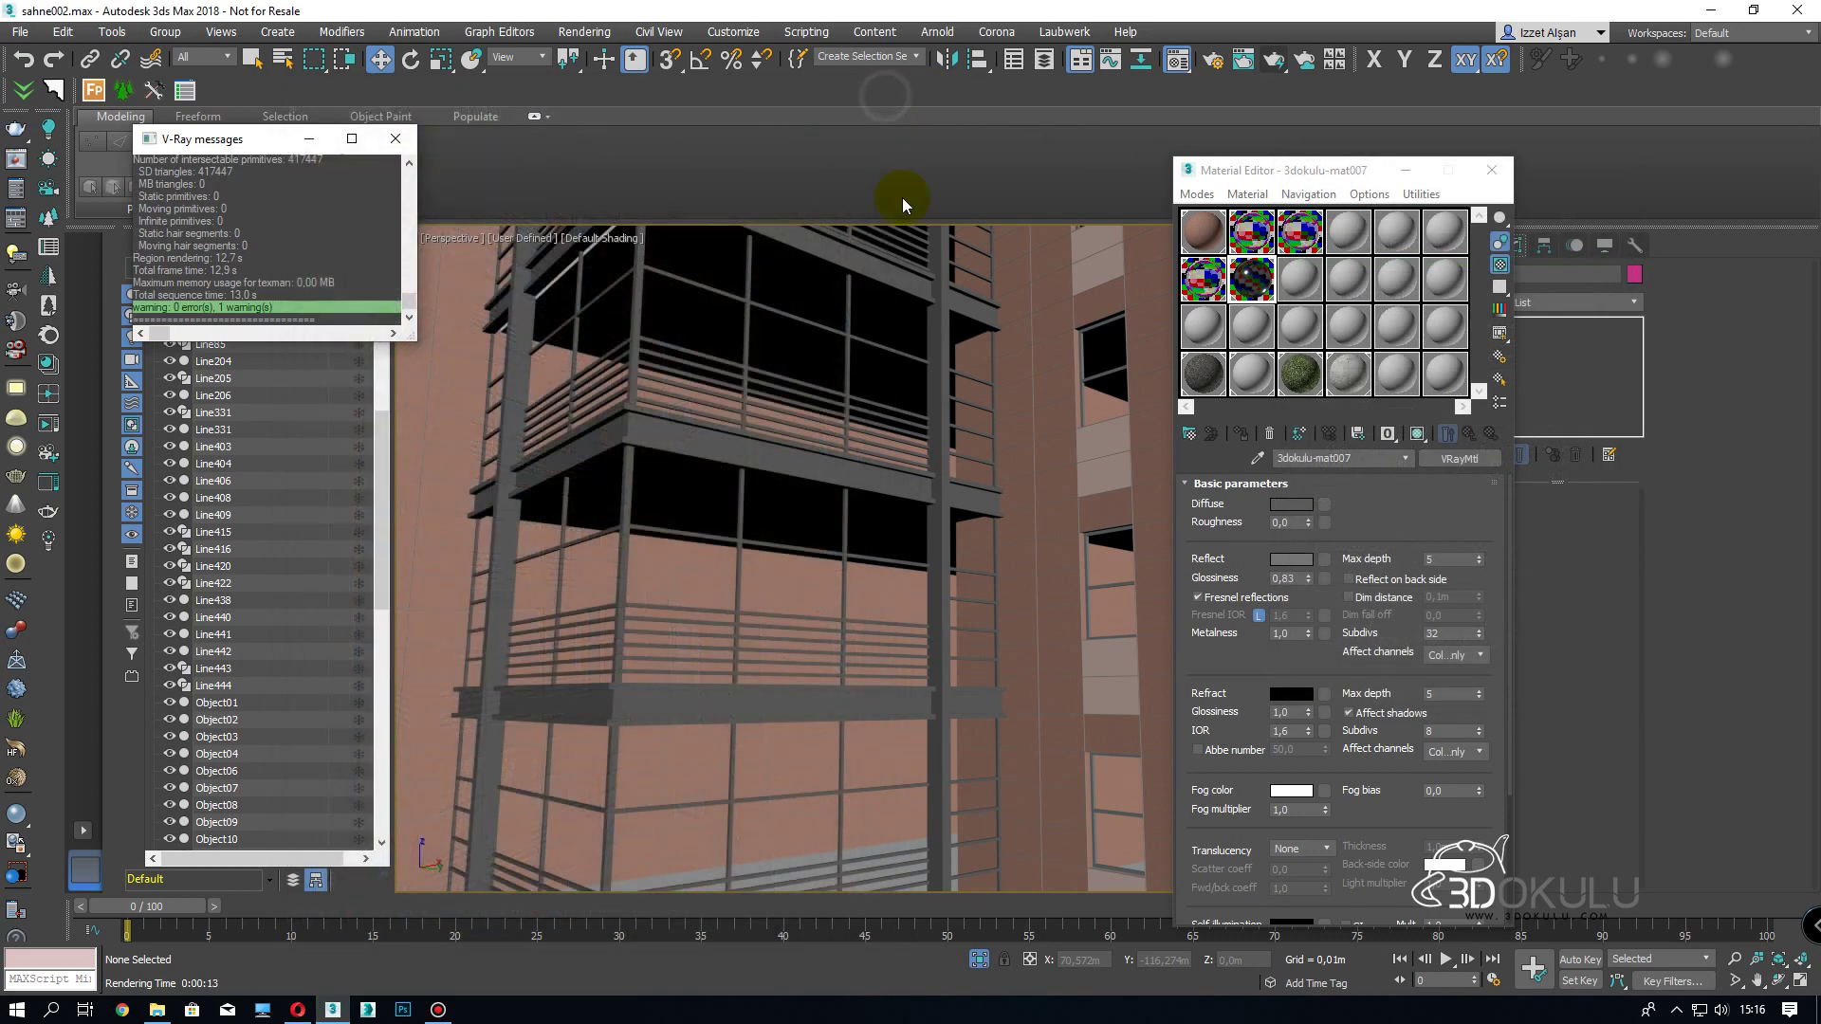
{"action": "key", "text": "c"}
{"action": "double_click", "coordinate": [846, 383]}
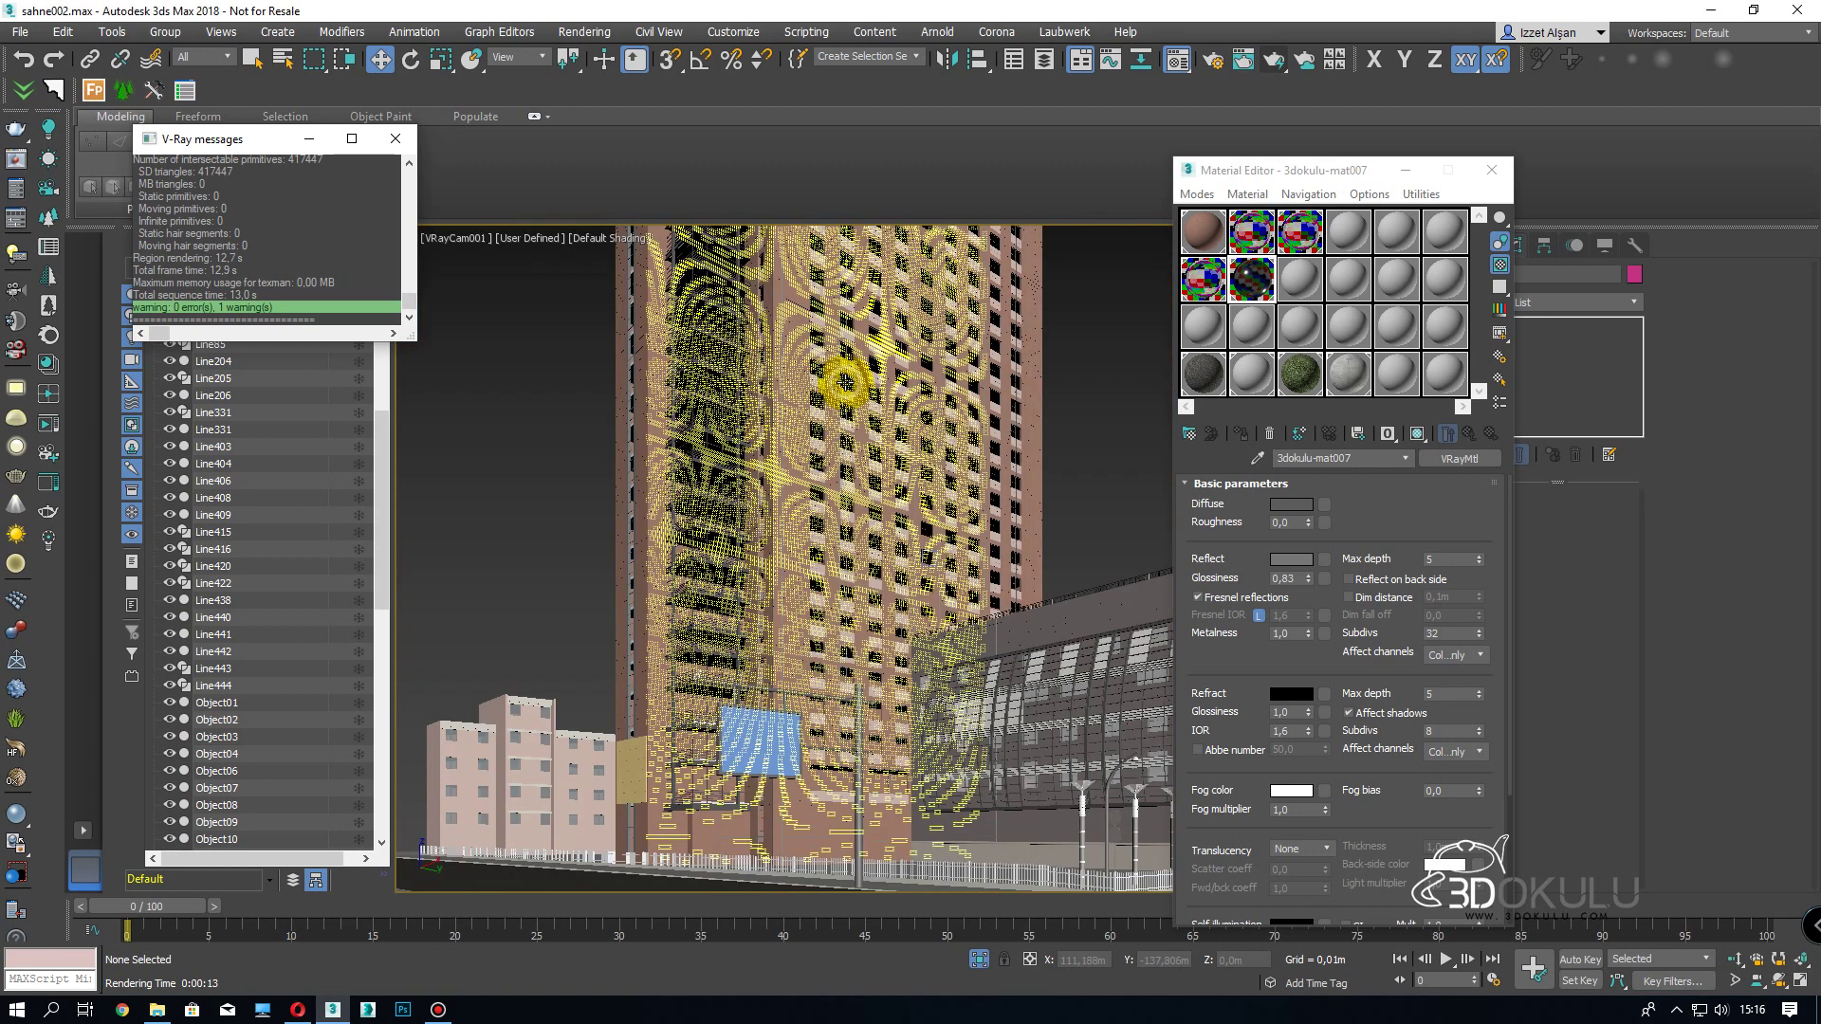
{"action": "key", "text": "c"}
{"action": "double_click", "coordinate": [842, 370]}
{"action": "left_click", "coordinate": [1258, 66]}
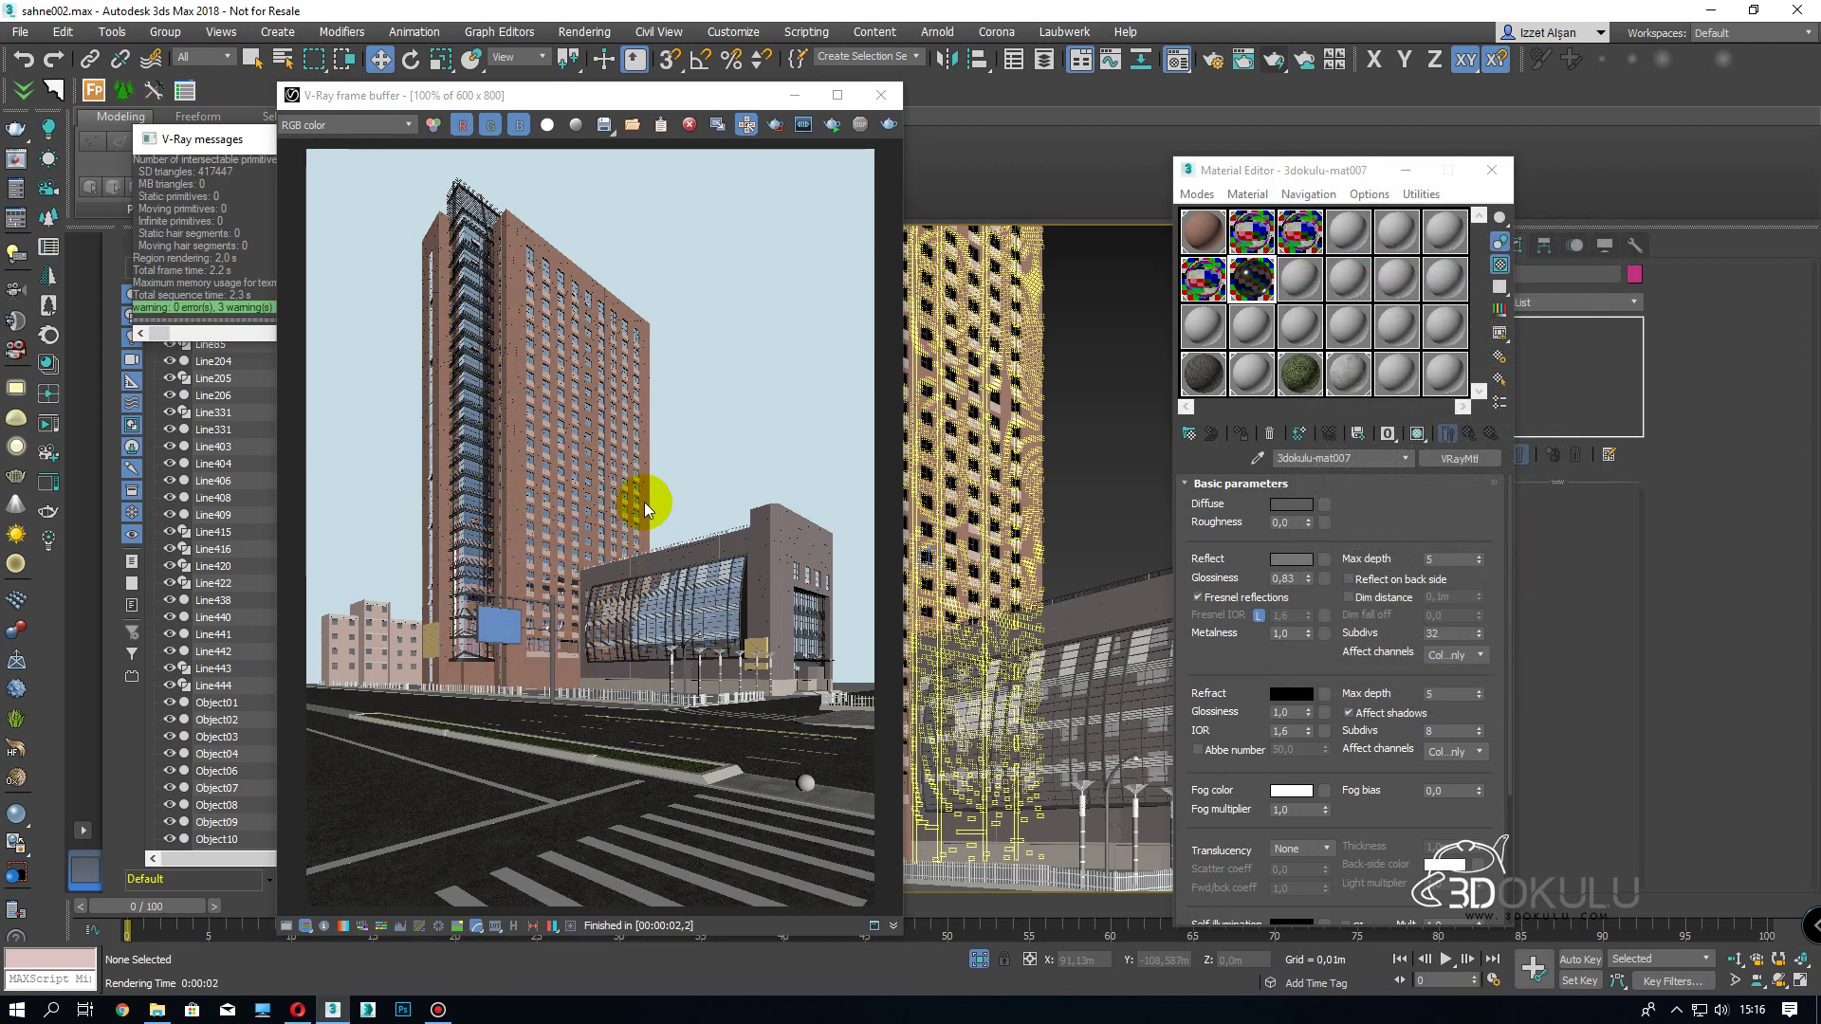
- Sample the material of the low building's rooftop railing into the material slot beside 3dokulu-mat007
{"action": "left_click", "coordinate": [1288, 298]}
{"action": "left_click", "coordinate": [1258, 459]}
{"action": "left_click", "coordinate": [1127, 626]}
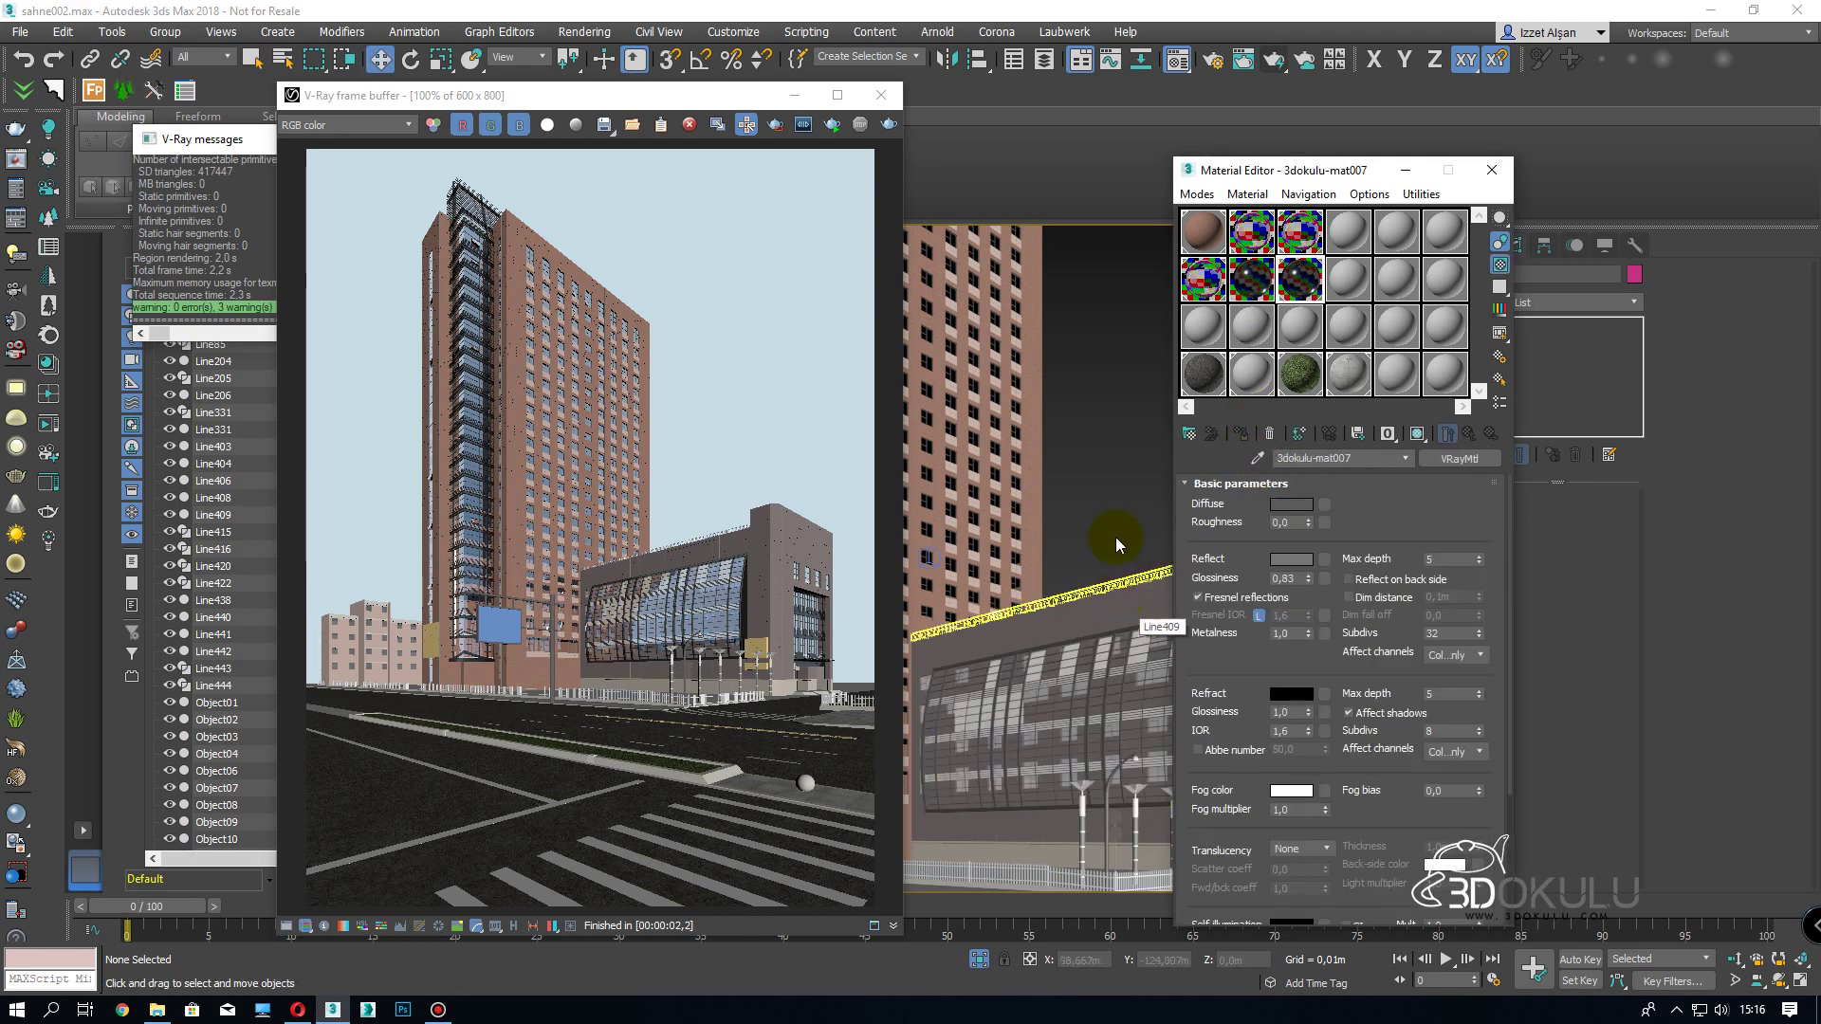
{"action": "left_click", "coordinate": [1257, 458]}
{"action": "left_click", "coordinate": [1143, 582]}
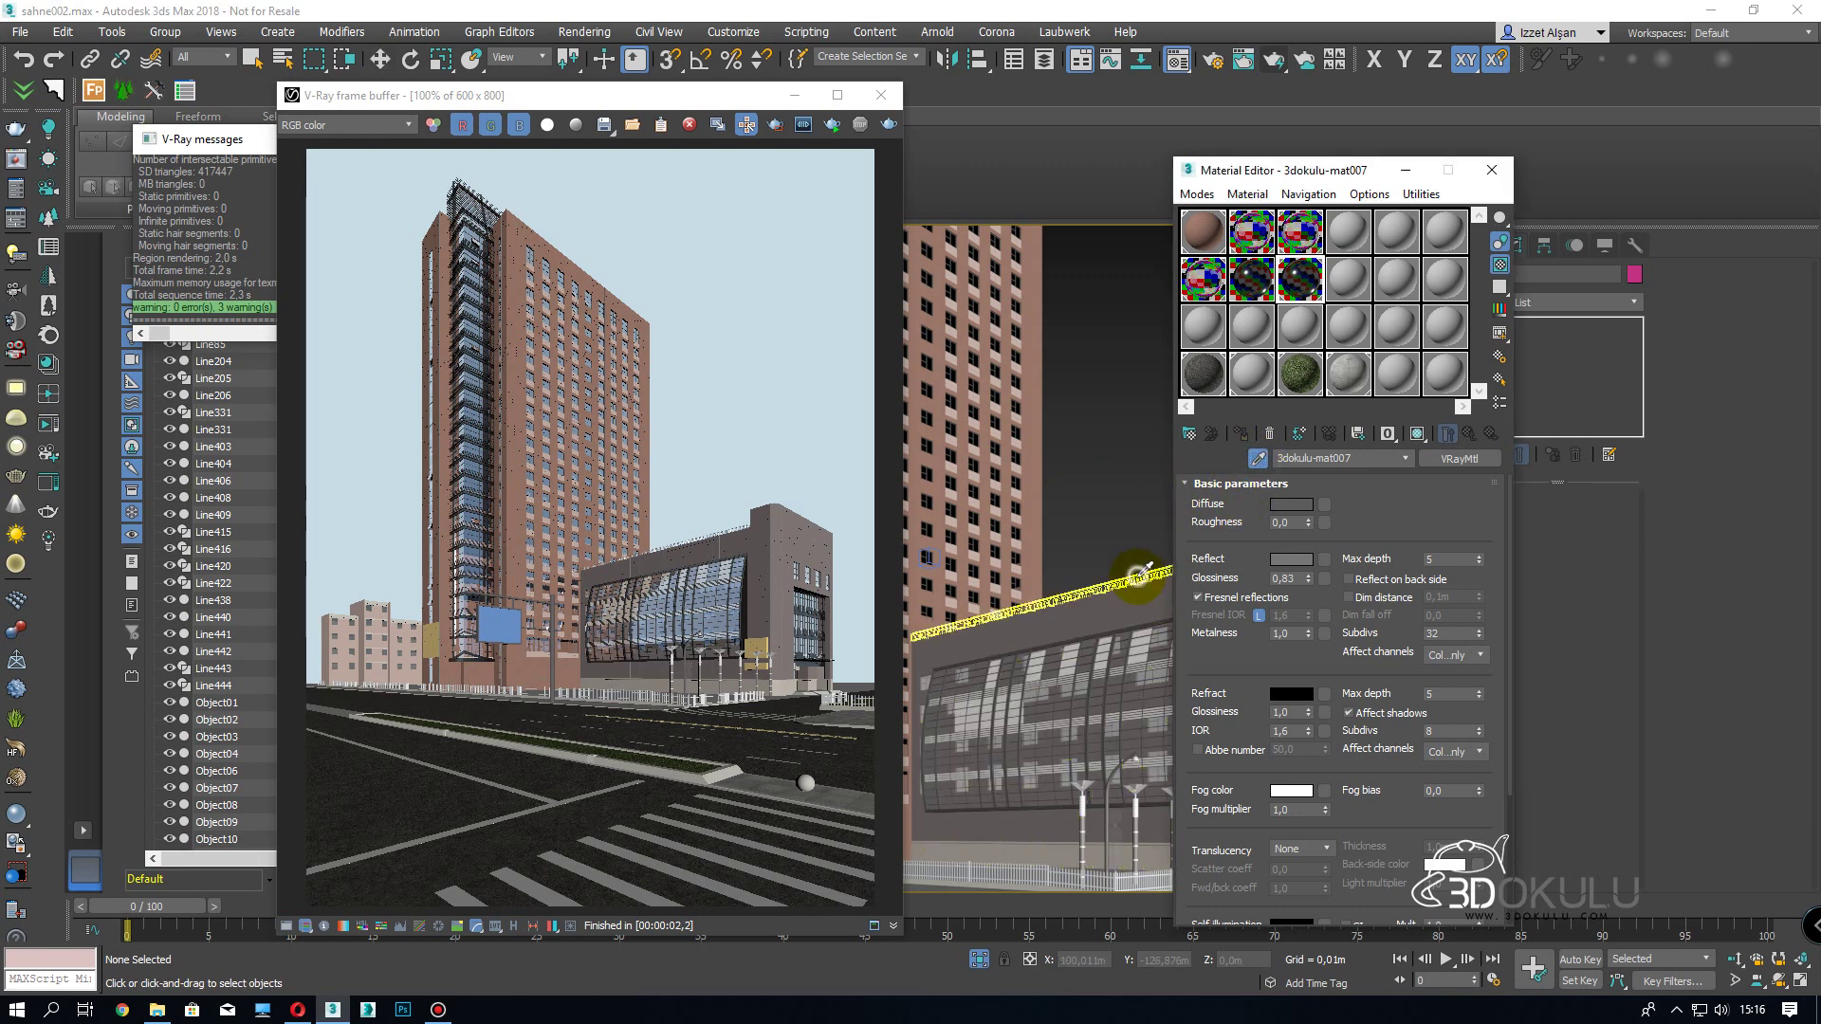
{"action": "left_click", "coordinate": [1138, 576]}
- Copy the 3dokulu-mat007 metal and paste it as a copy into 3dokulu-mat0022
{"action": "left_click", "coordinate": [1252, 279]}
{"action": "right_click", "coordinate": [1471, 461]}
{"action": "left_click", "coordinate": [1490, 497]}
{"action": "left_click", "coordinate": [1299, 279]}
{"action": "right_click", "coordinate": [1456, 475]}
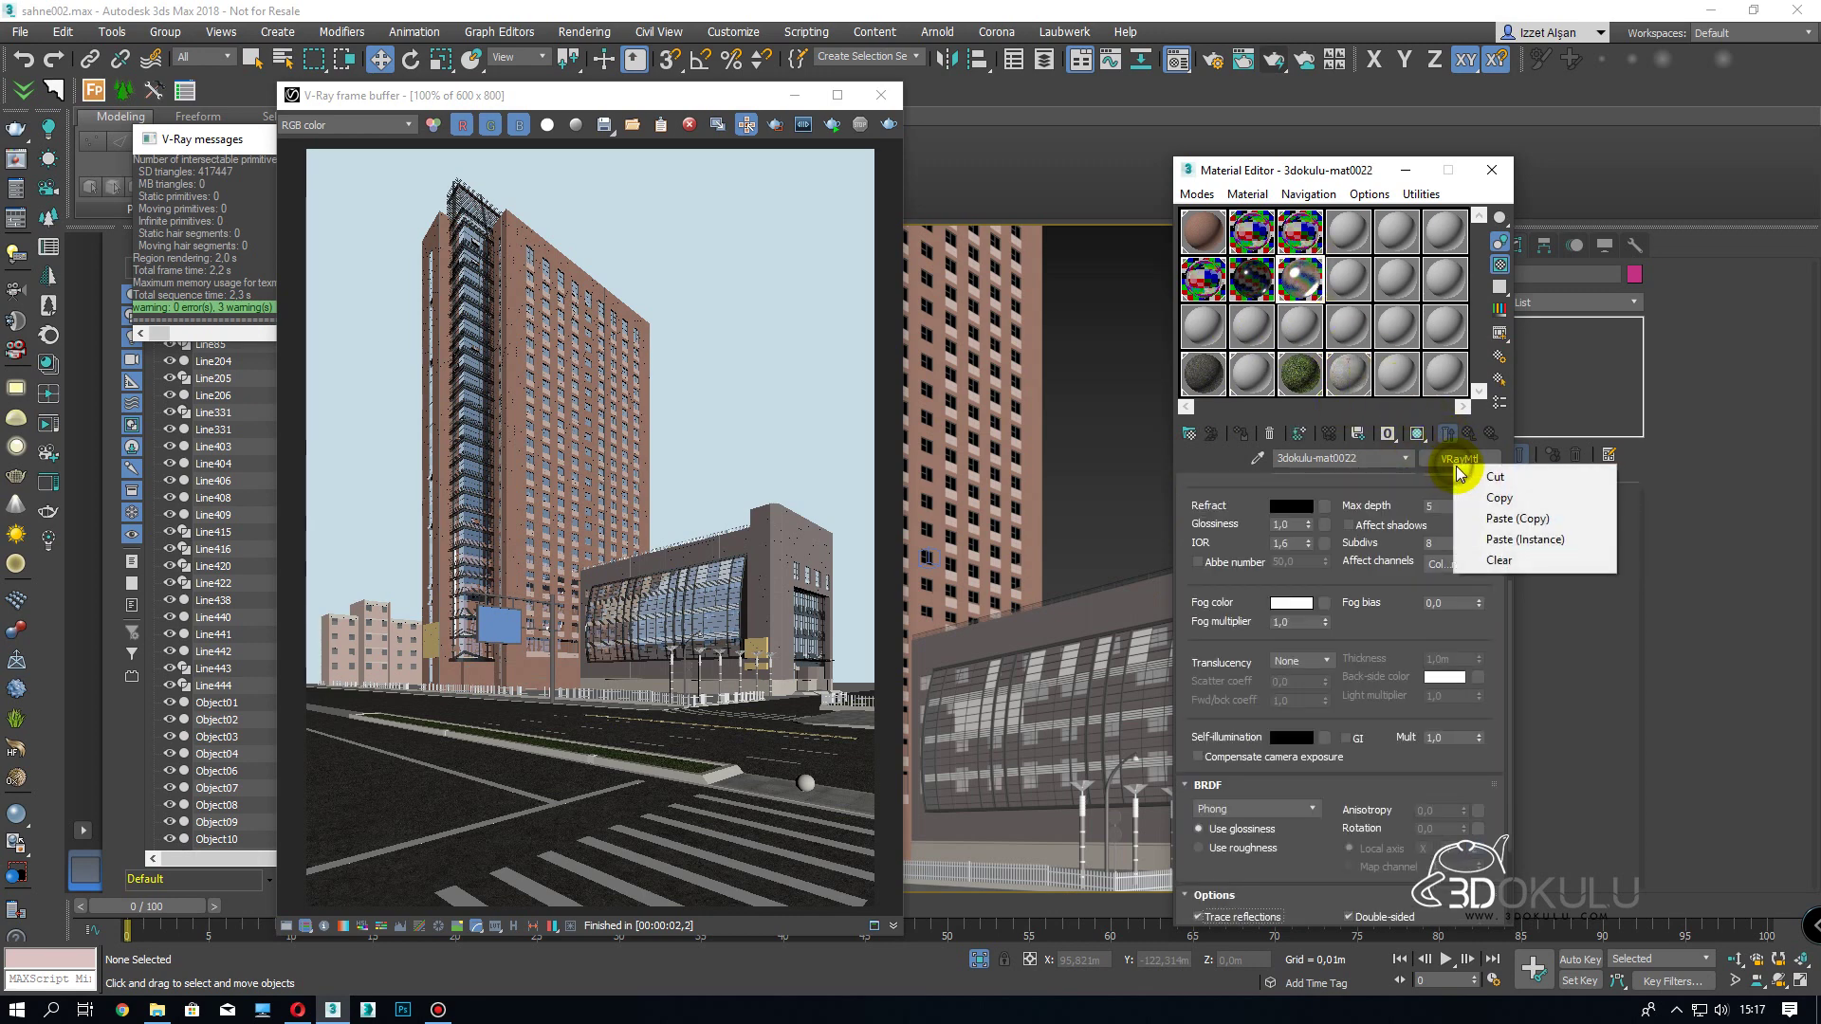
{"action": "left_click", "coordinate": [1510, 516]}
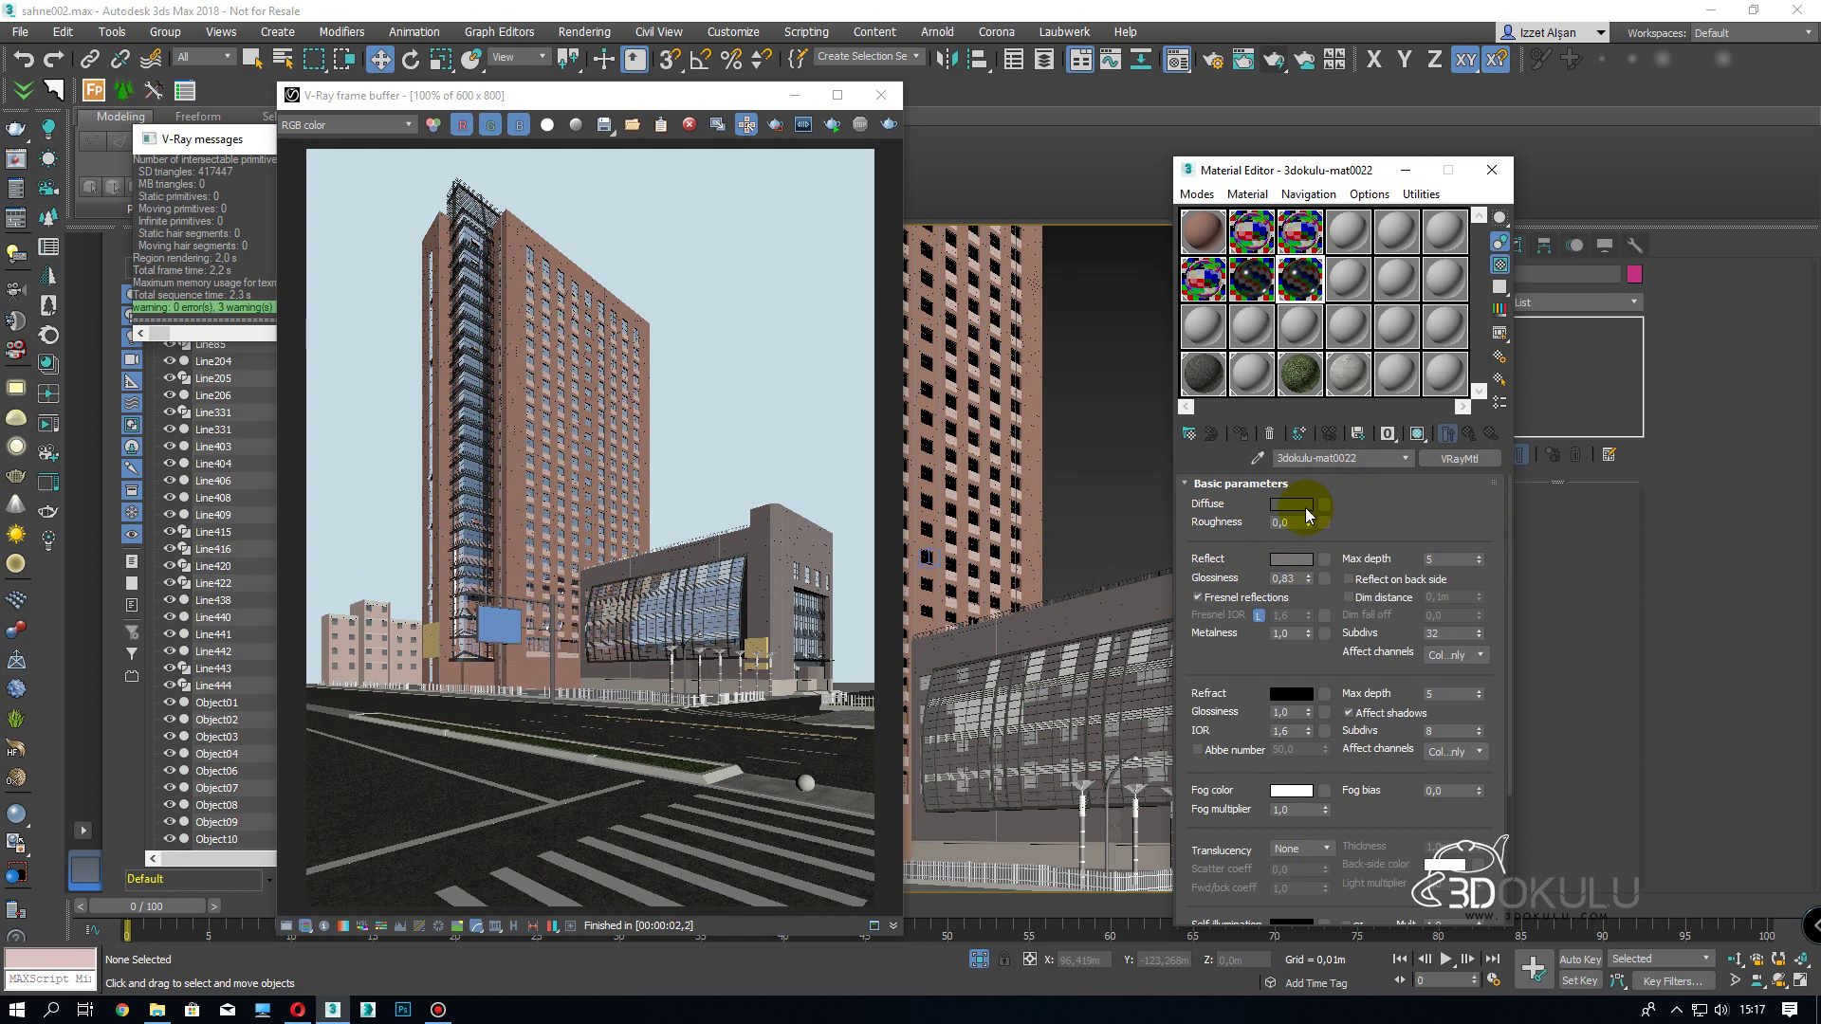
- Lighten 3dokulu-mat0022's diffuse colour to grey with RGB values of 193 and re-render the camera view
{"action": "left_click", "coordinate": [1292, 504]}
{"action": "left_click", "coordinate": [564, 194]}
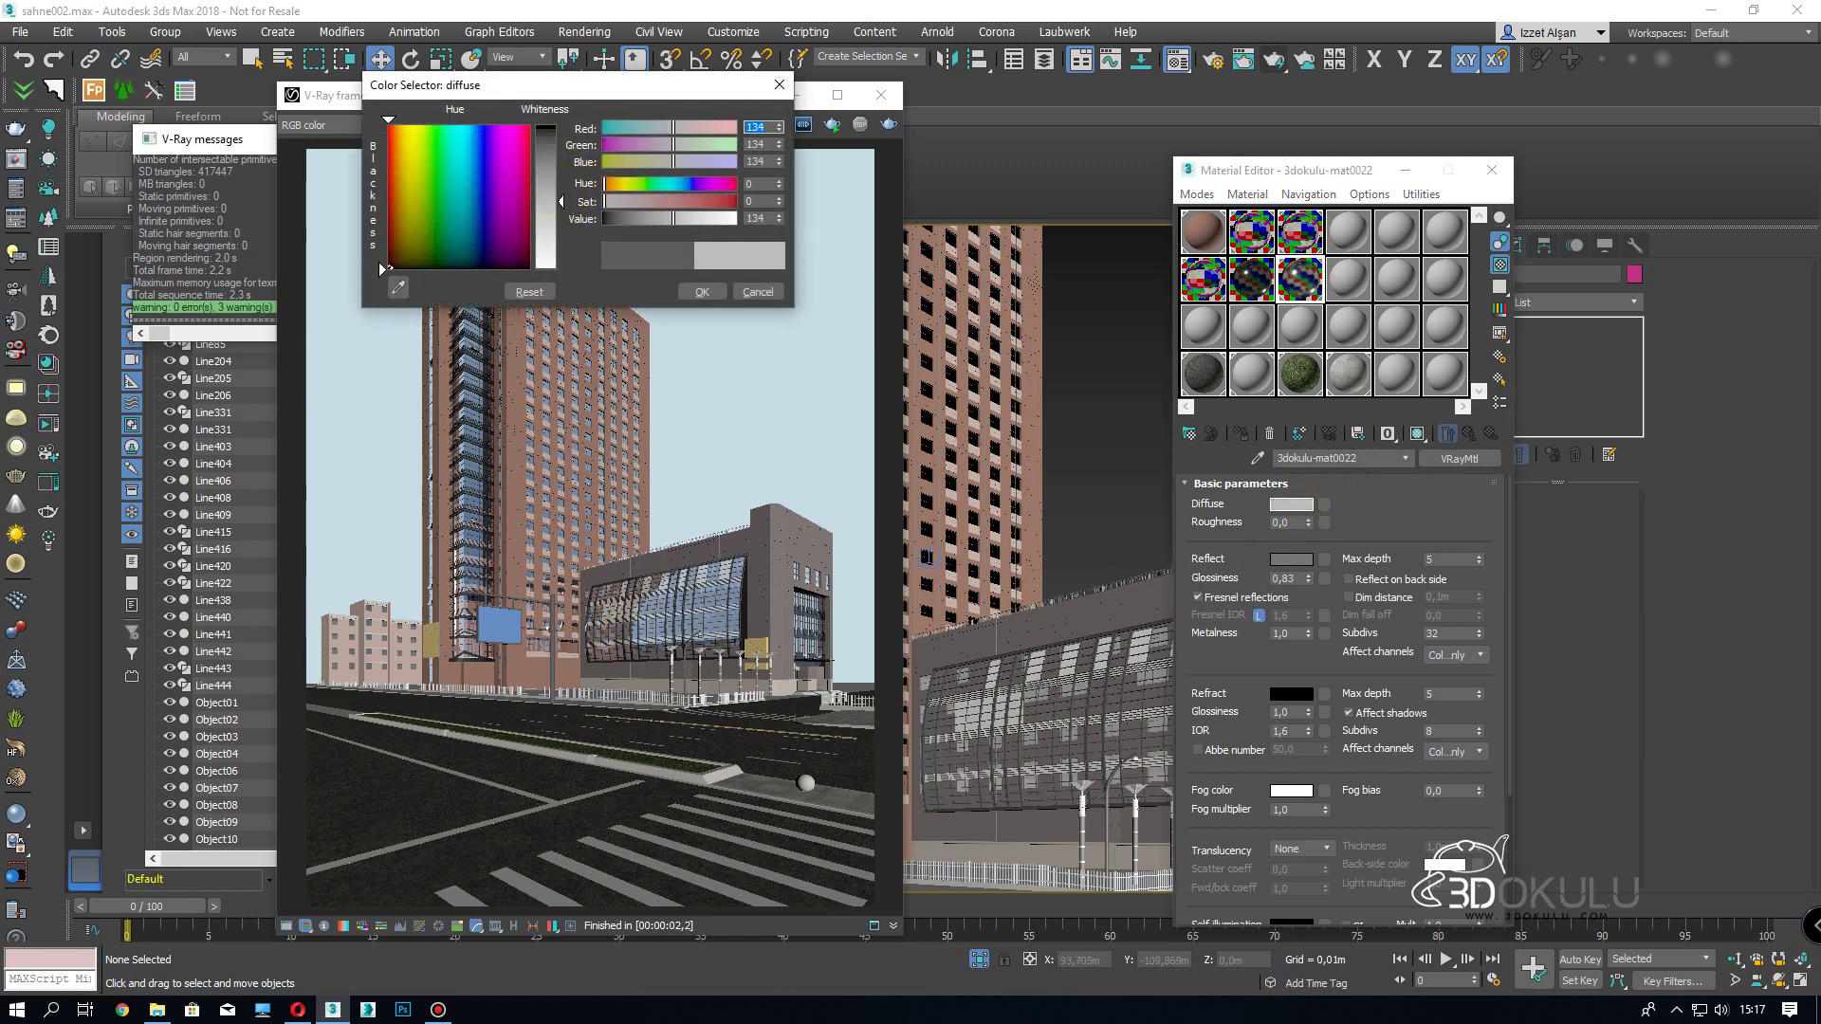
{"action": "left_click_drag", "start_coordinate": [560, 209], "coordinate": [561, 234]}
{"action": "left_click", "coordinate": [700, 294]}
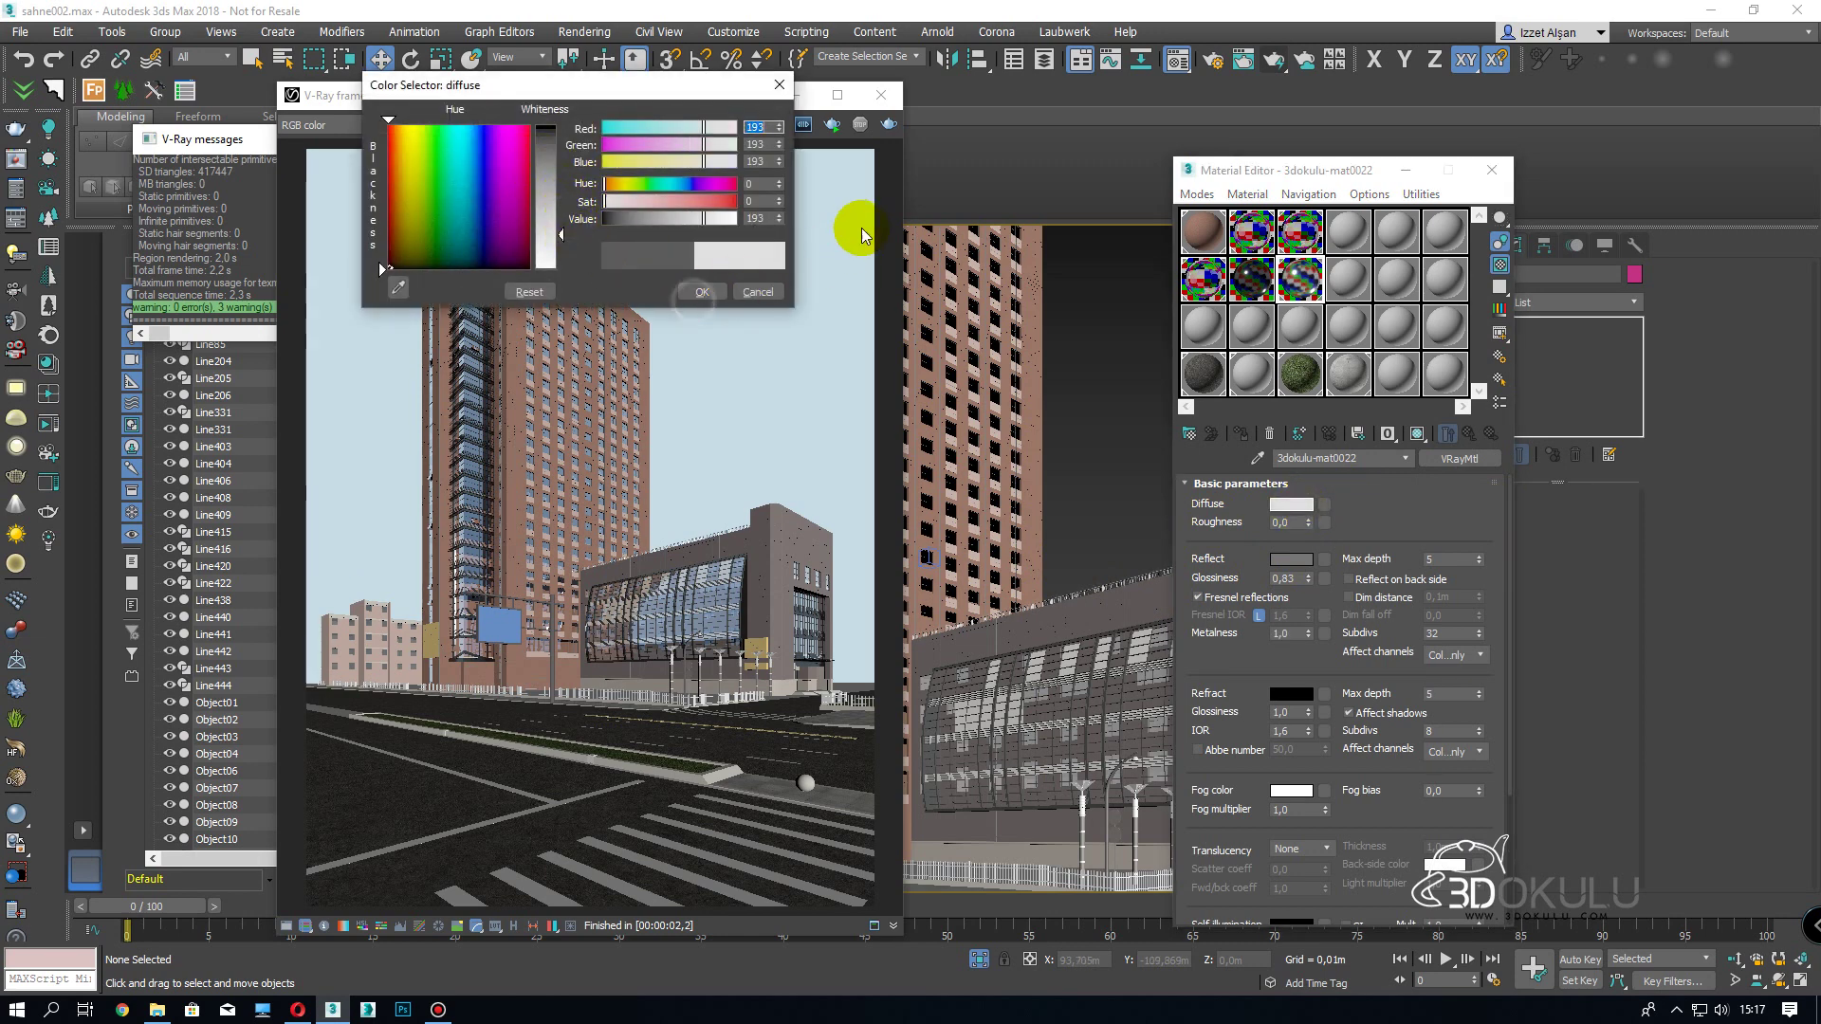
{"action": "left_click", "coordinate": [702, 292]}
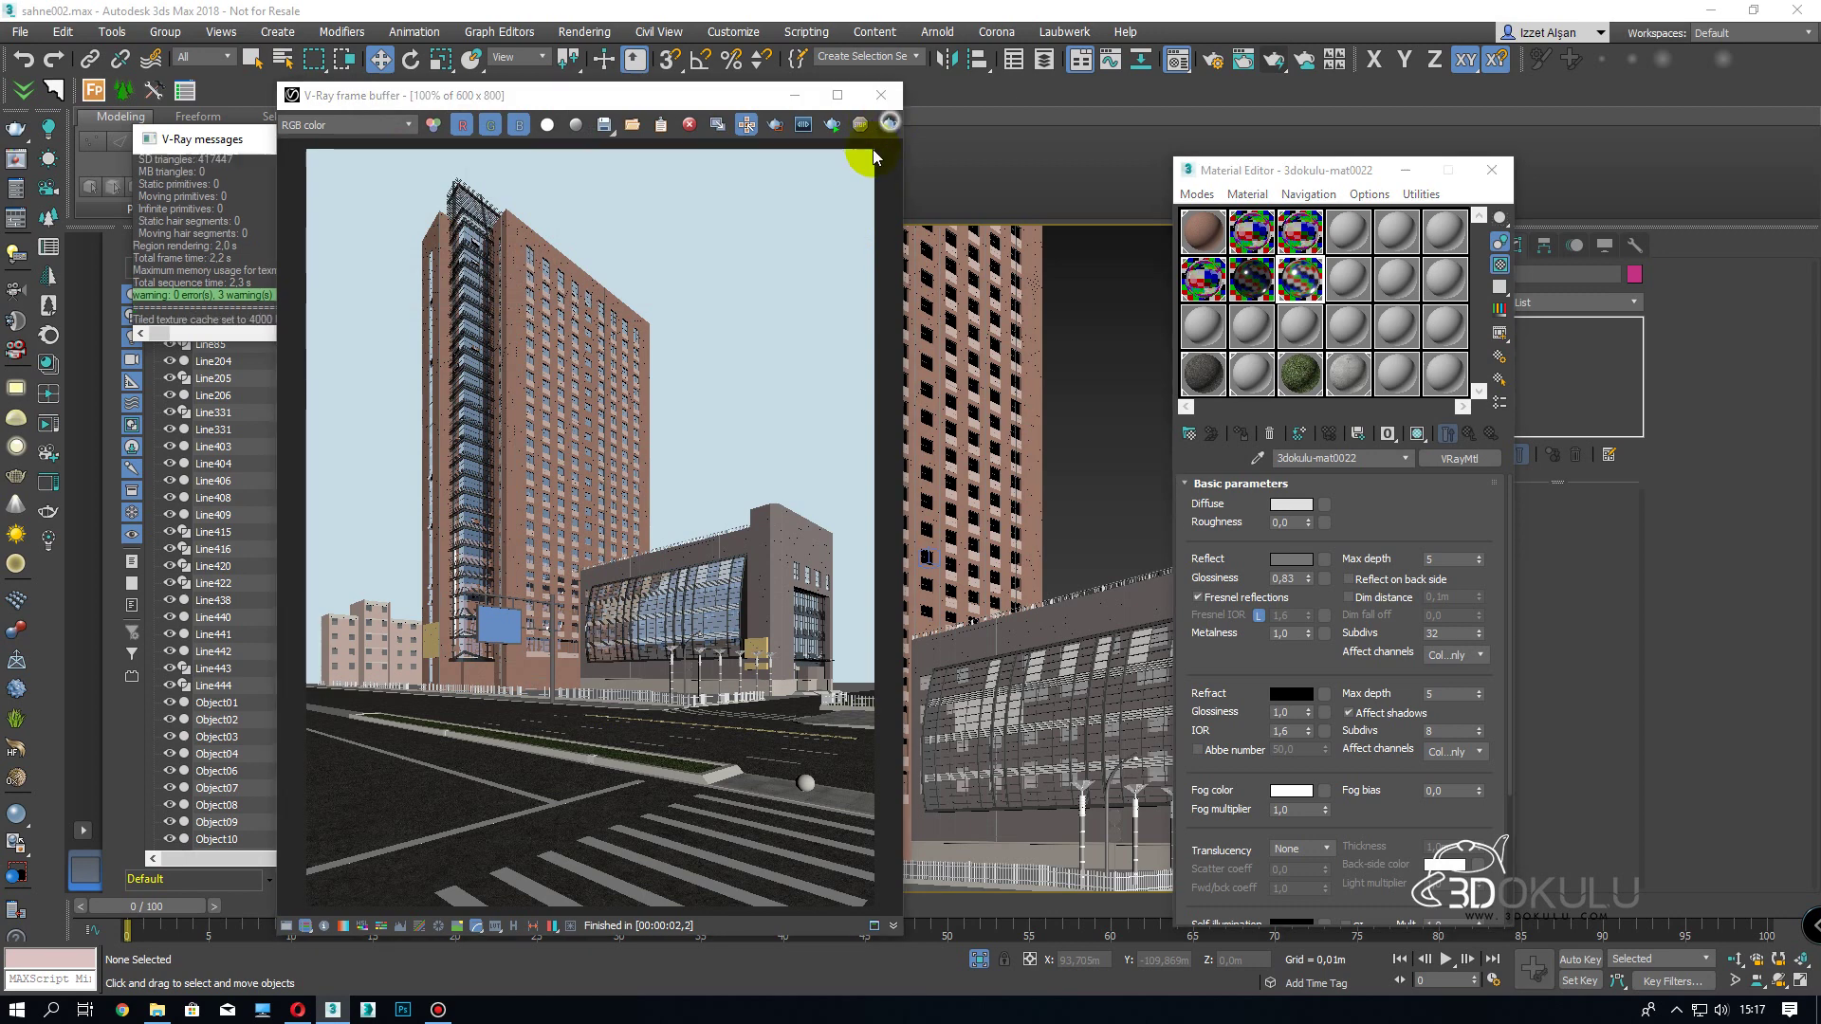
{"action": "left_click", "coordinate": [889, 123]}
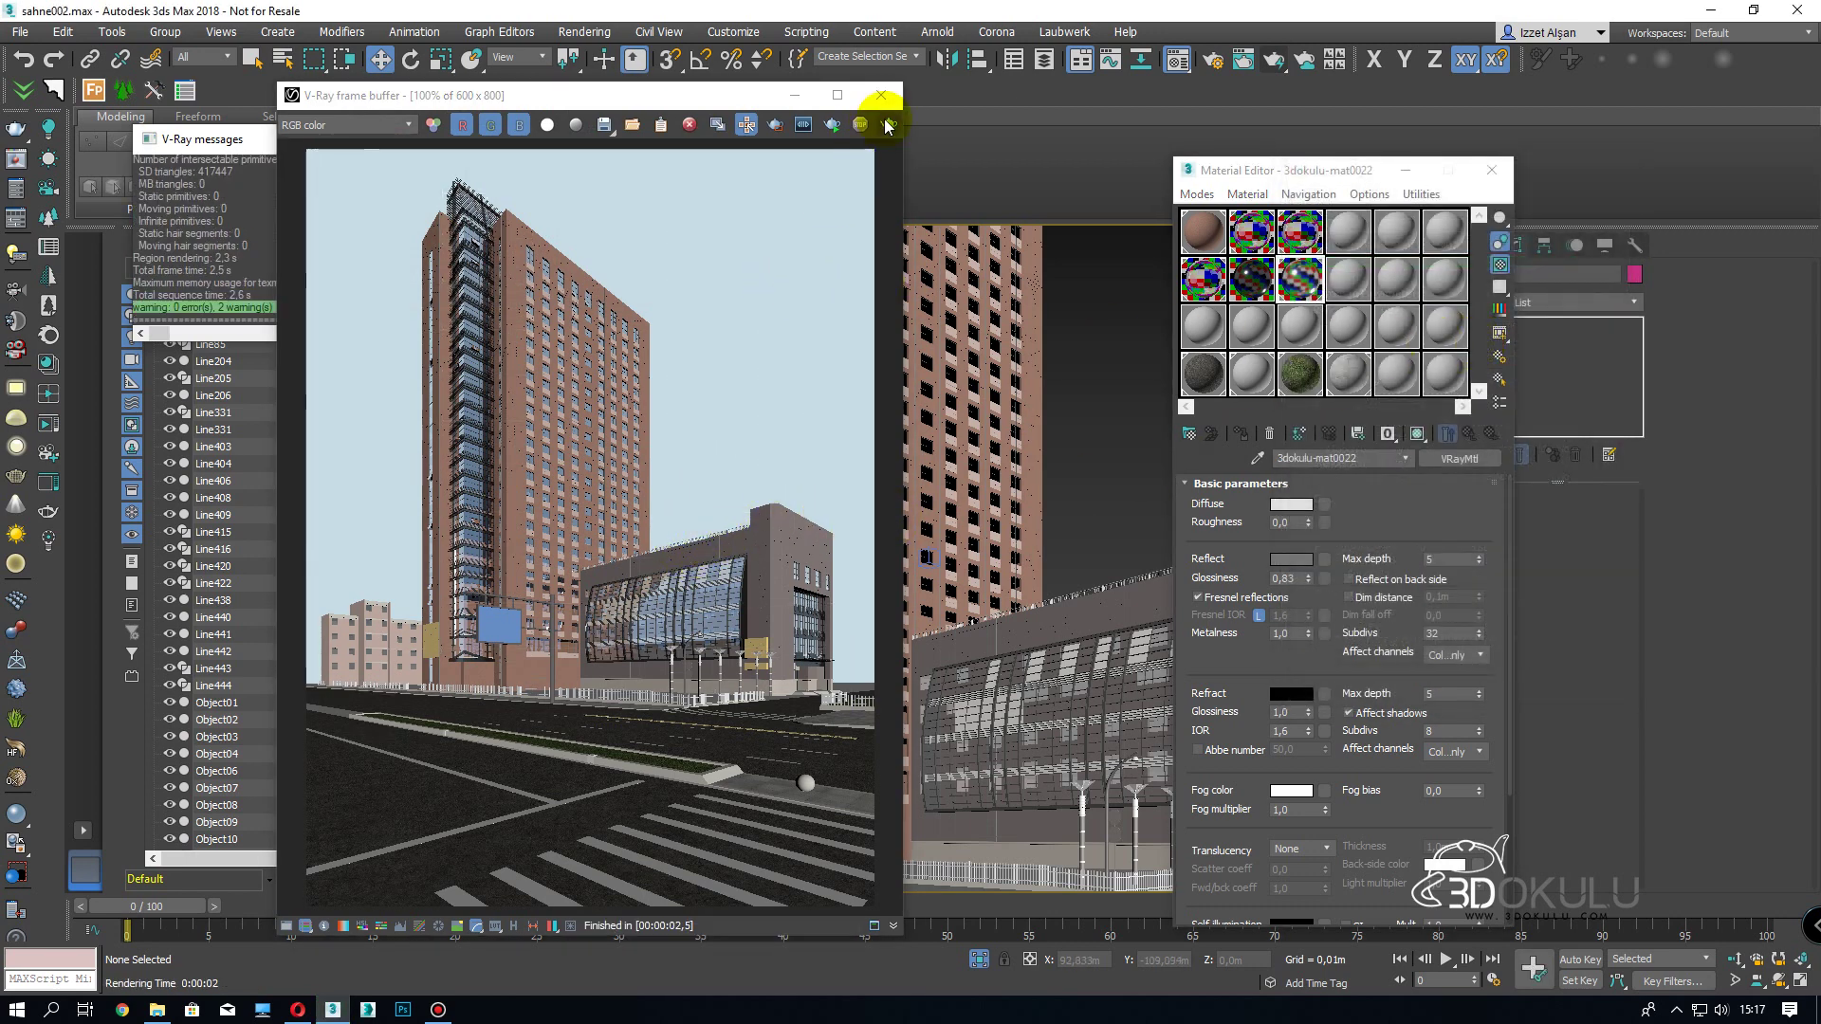
{"action": "left_click", "coordinate": [881, 95]}
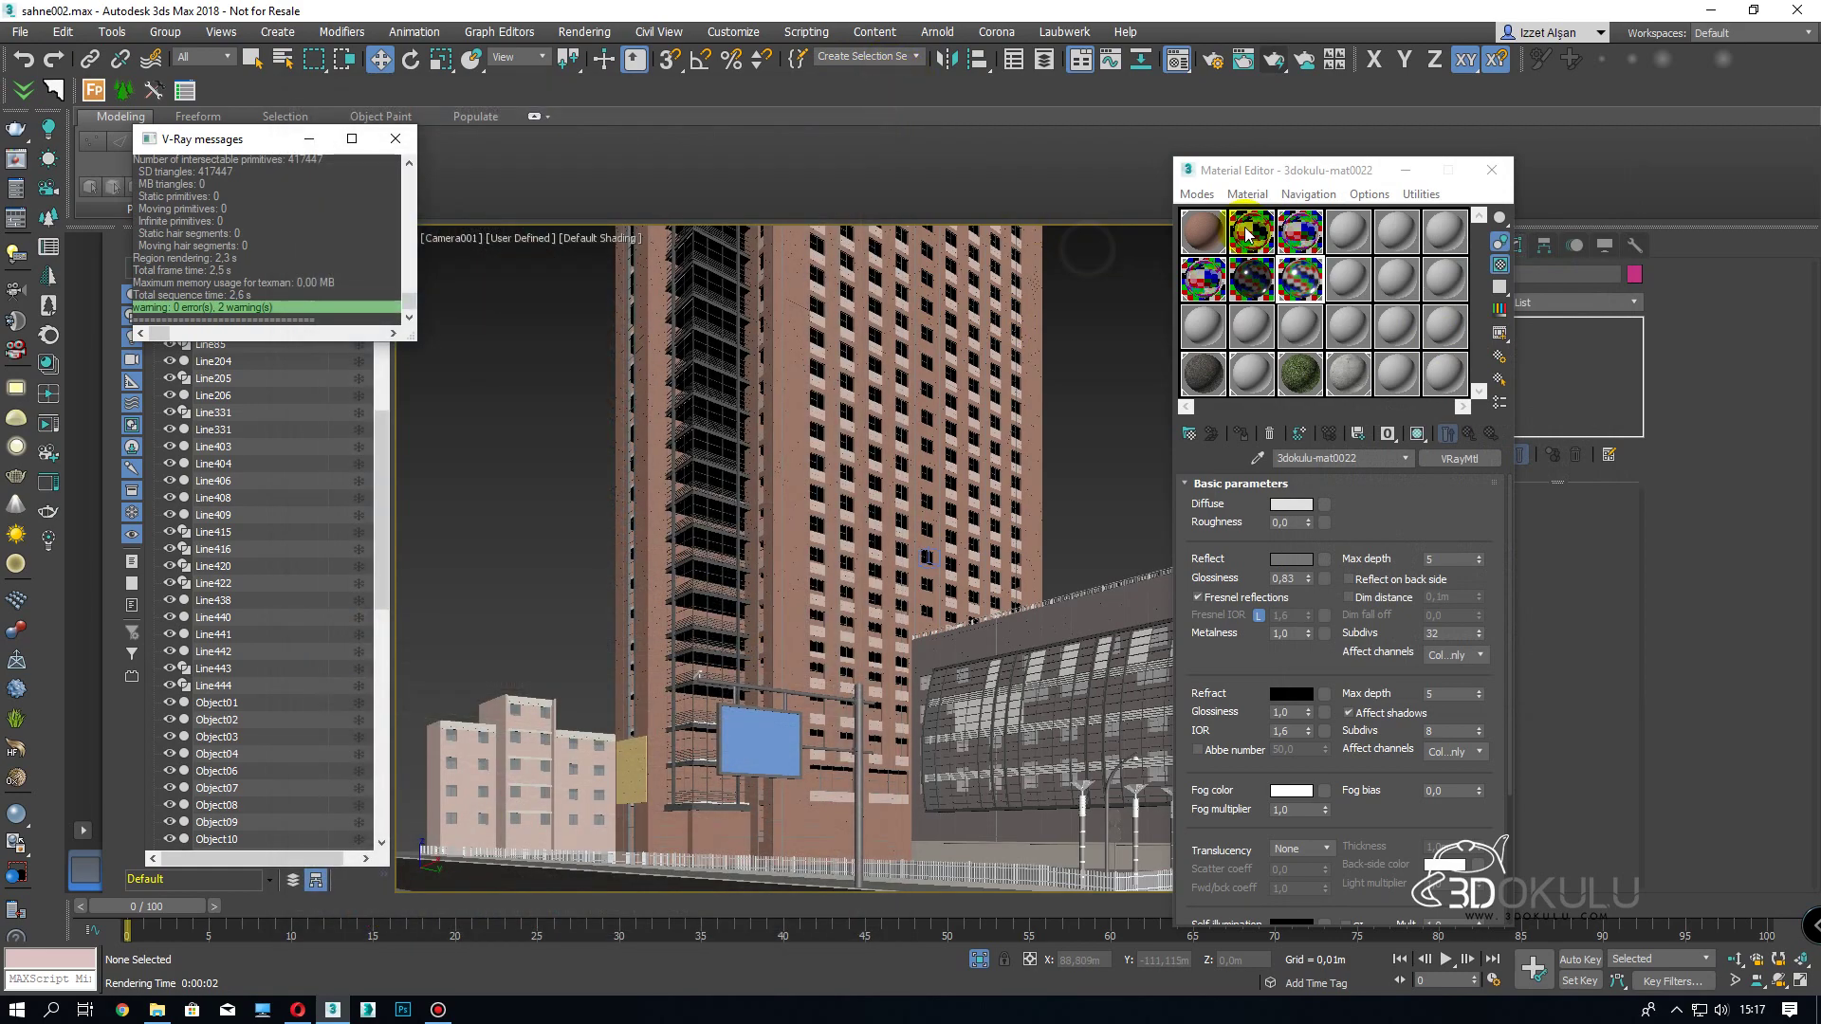
- Select the plain ground surface between the buildings and assign it the 04 - Default material converted to VRayMtl
{"action": "left_click", "coordinate": [1492, 172]}
{"action": "key", "text": "p"}
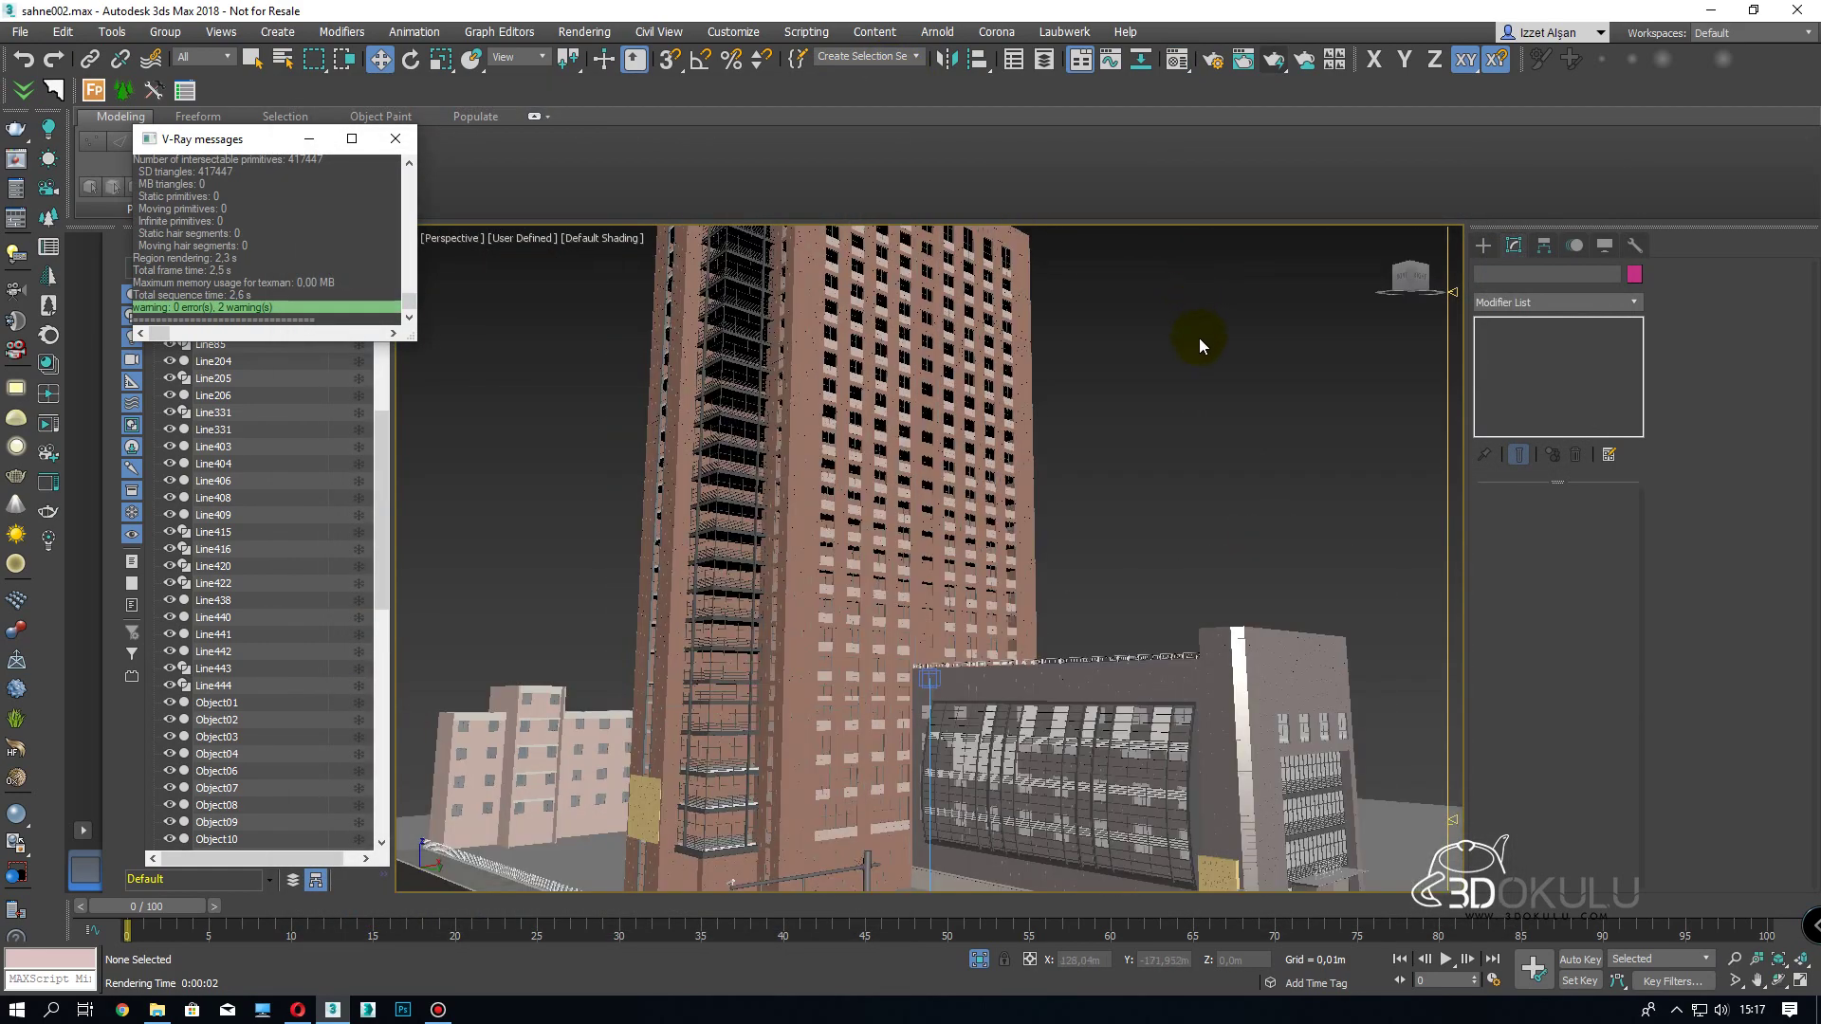
{"action": "middle_click_drag", "start_coordinate": [1158, 492], "coordinate": [992, 521], "text": "alt"}
{"action": "scroll", "coordinate": [989, 545], "scroll_direction": "up", "scroll_amount": 3}
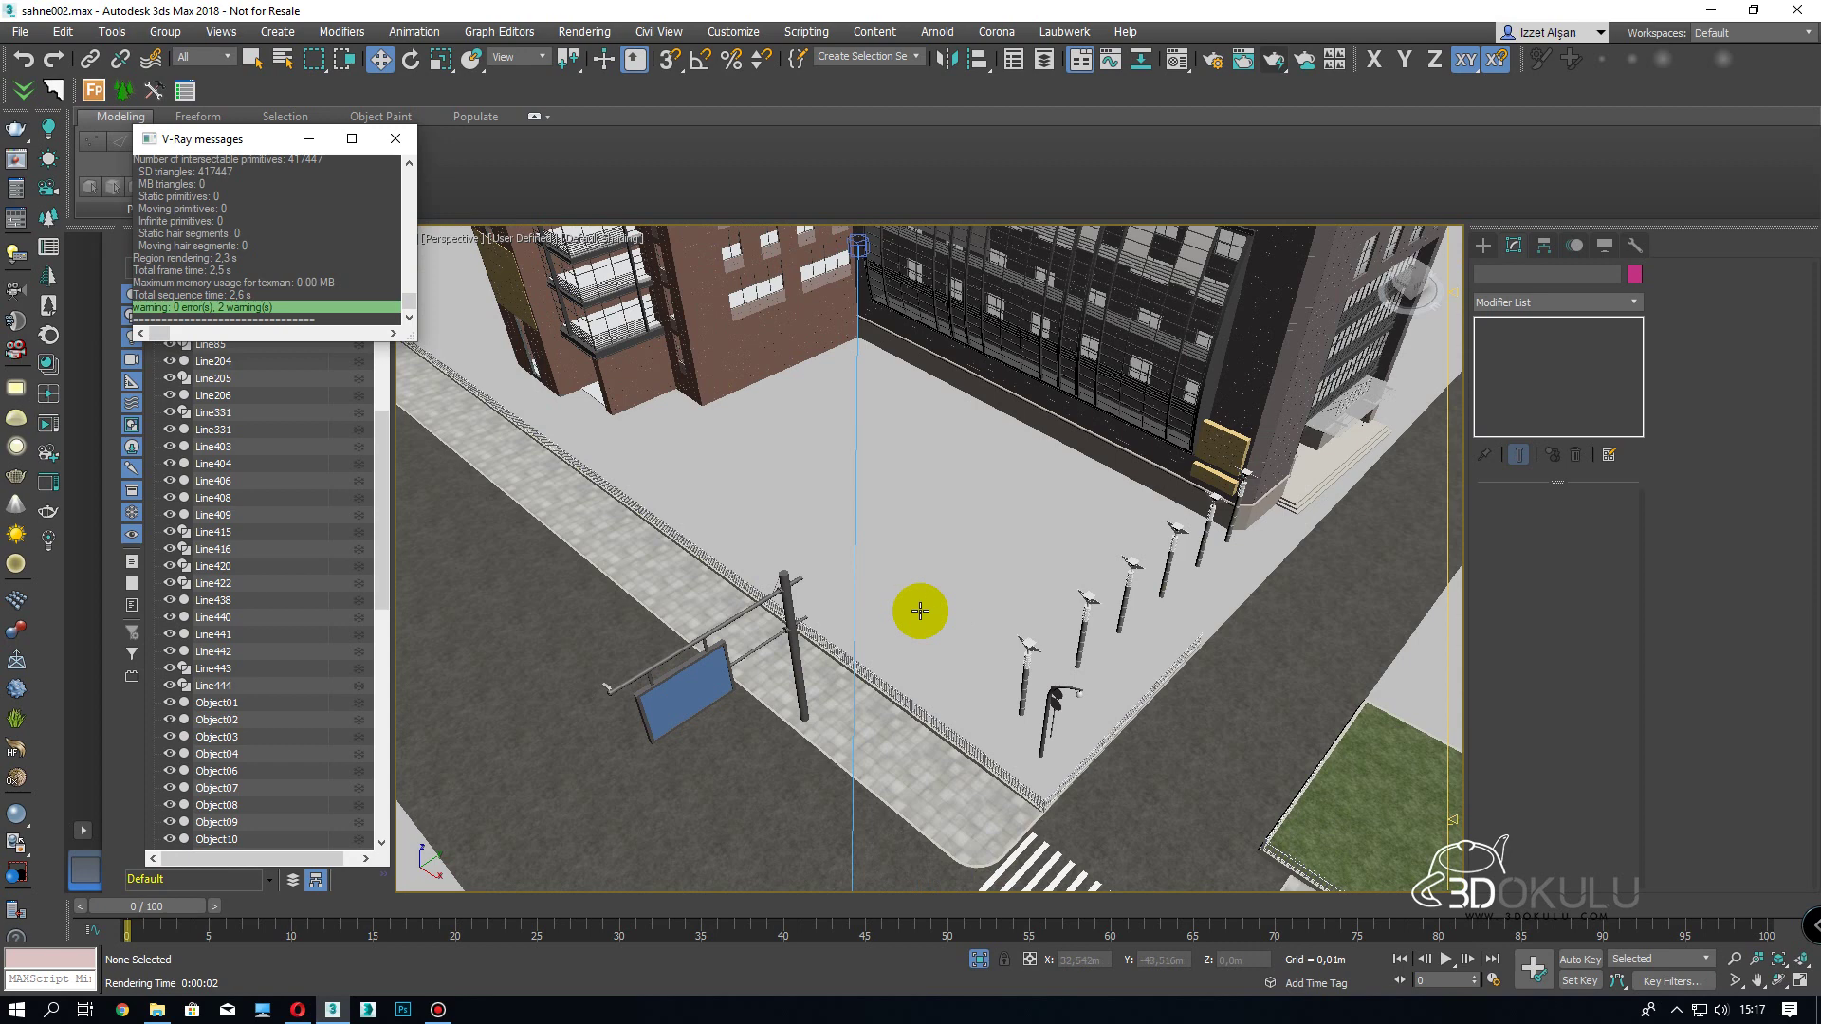
{"action": "left_click", "coordinate": [962, 550]}
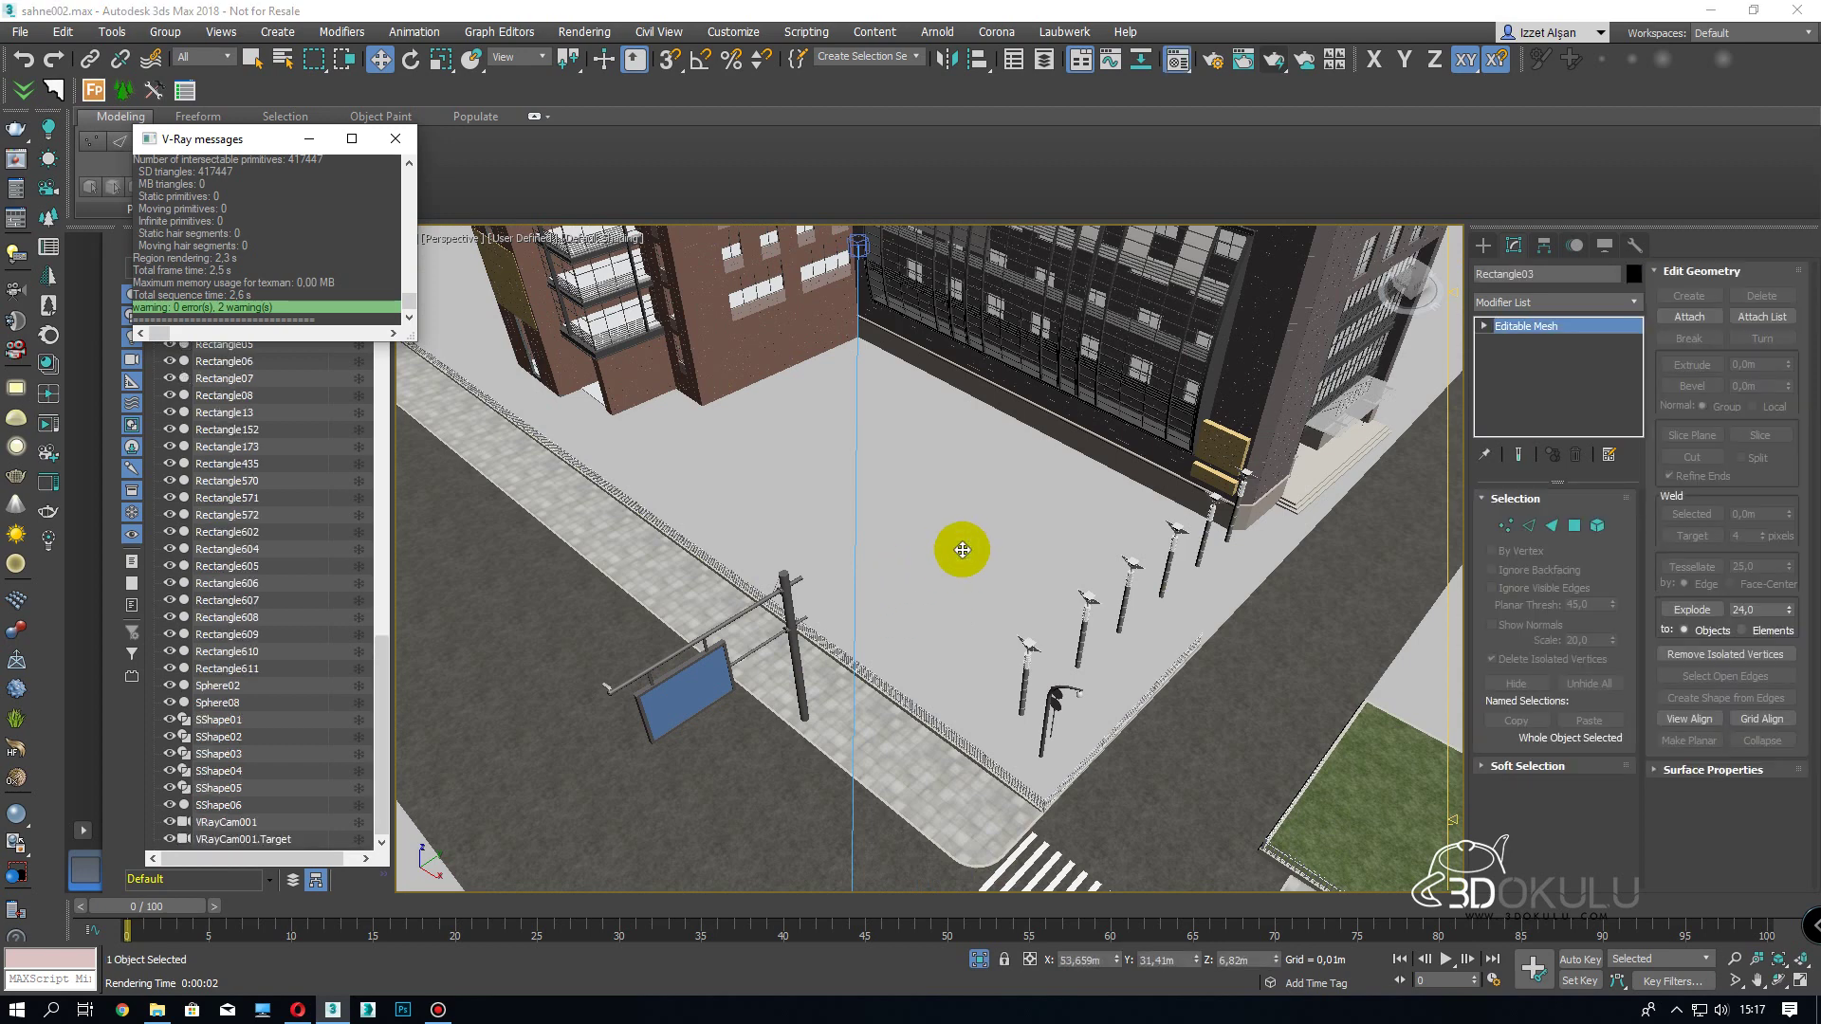
{"action": "key", "text": "m"}
{"action": "left_click", "coordinate": [1350, 281]}
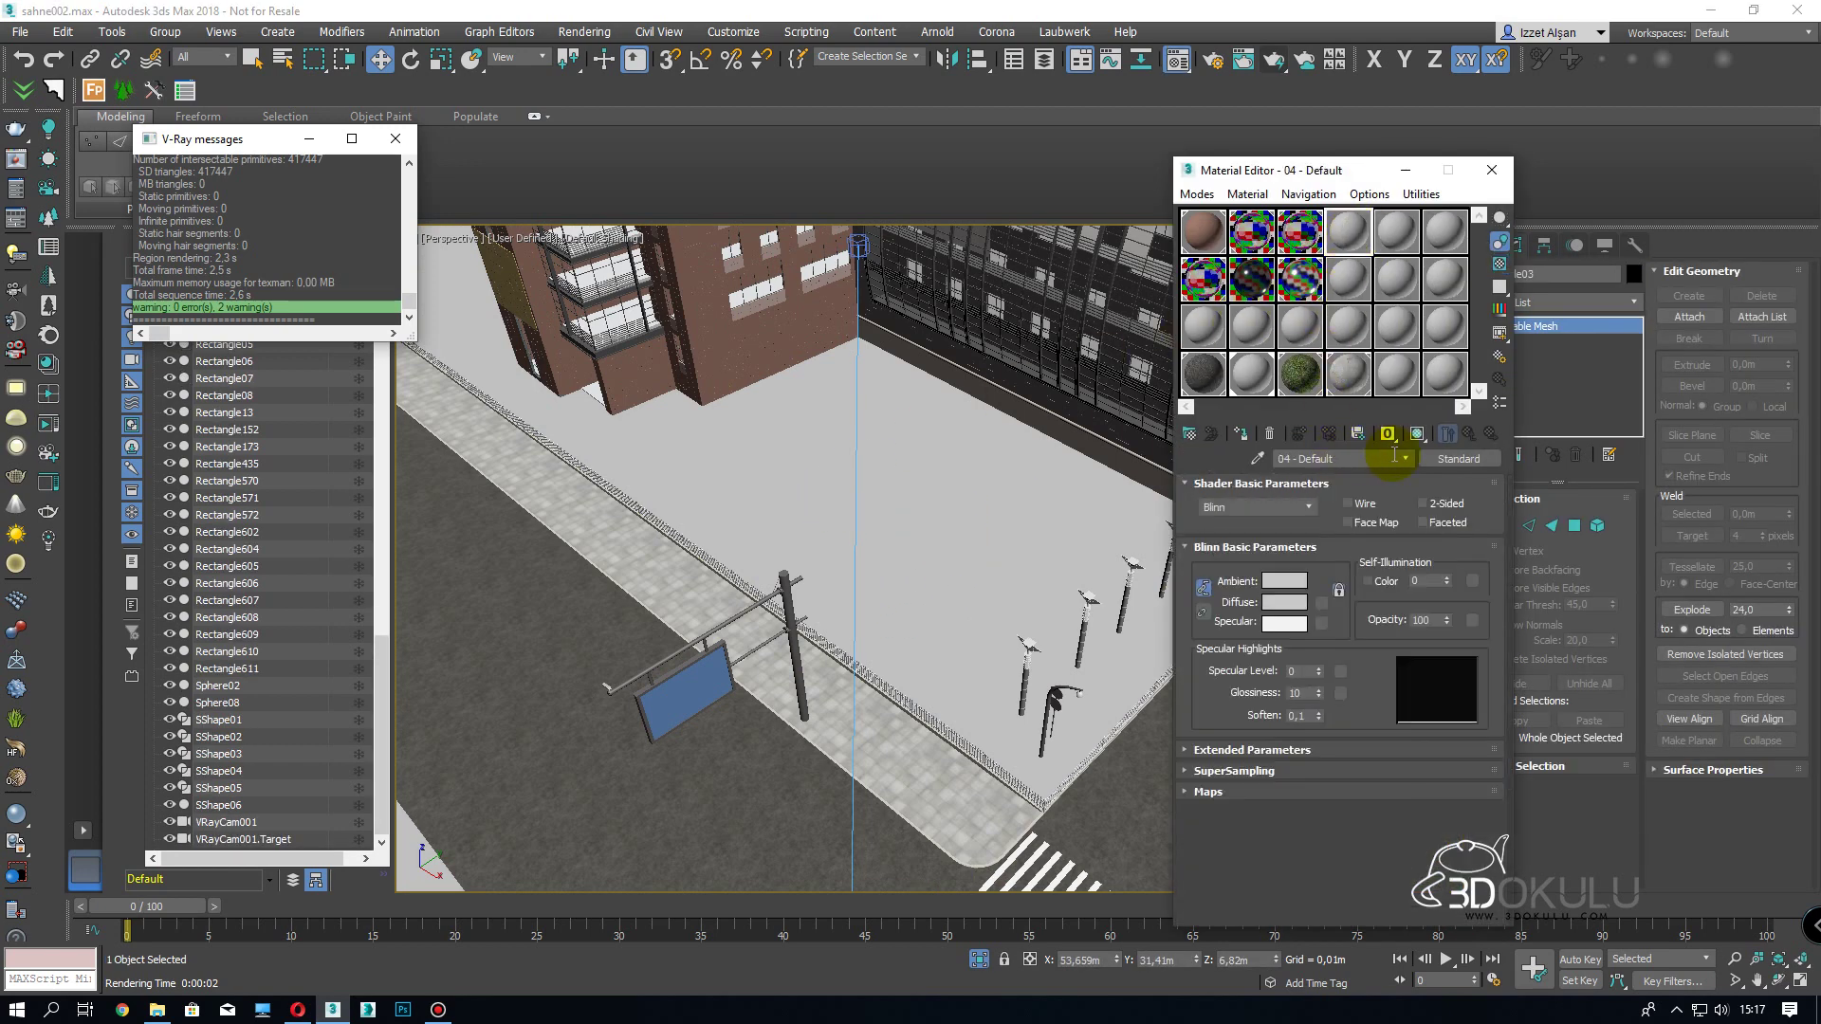
{"action": "left_click", "coordinate": [1430, 461]}
{"action": "double_click", "coordinate": [358, 537]}
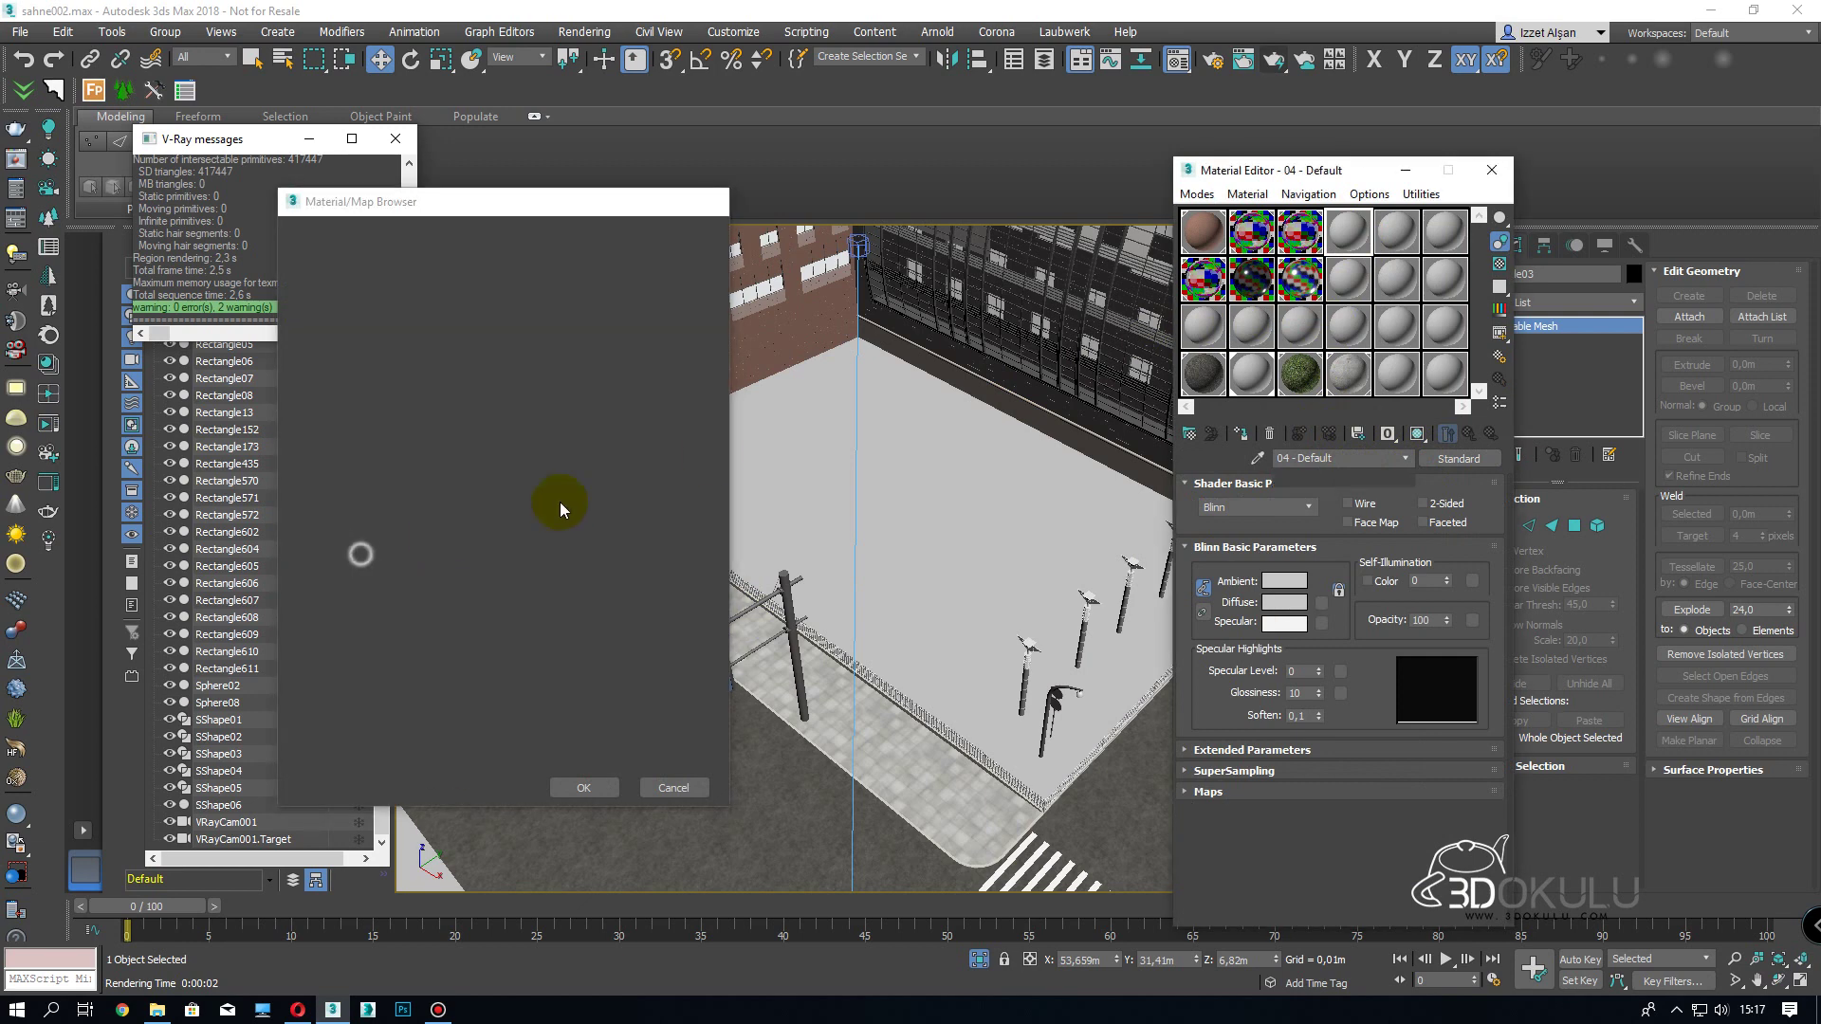
{"action": "left_click_drag", "start_coordinate": [1342, 243], "coordinate": [953, 453]}
{"action": "left_click", "coordinate": [1279, 522]}
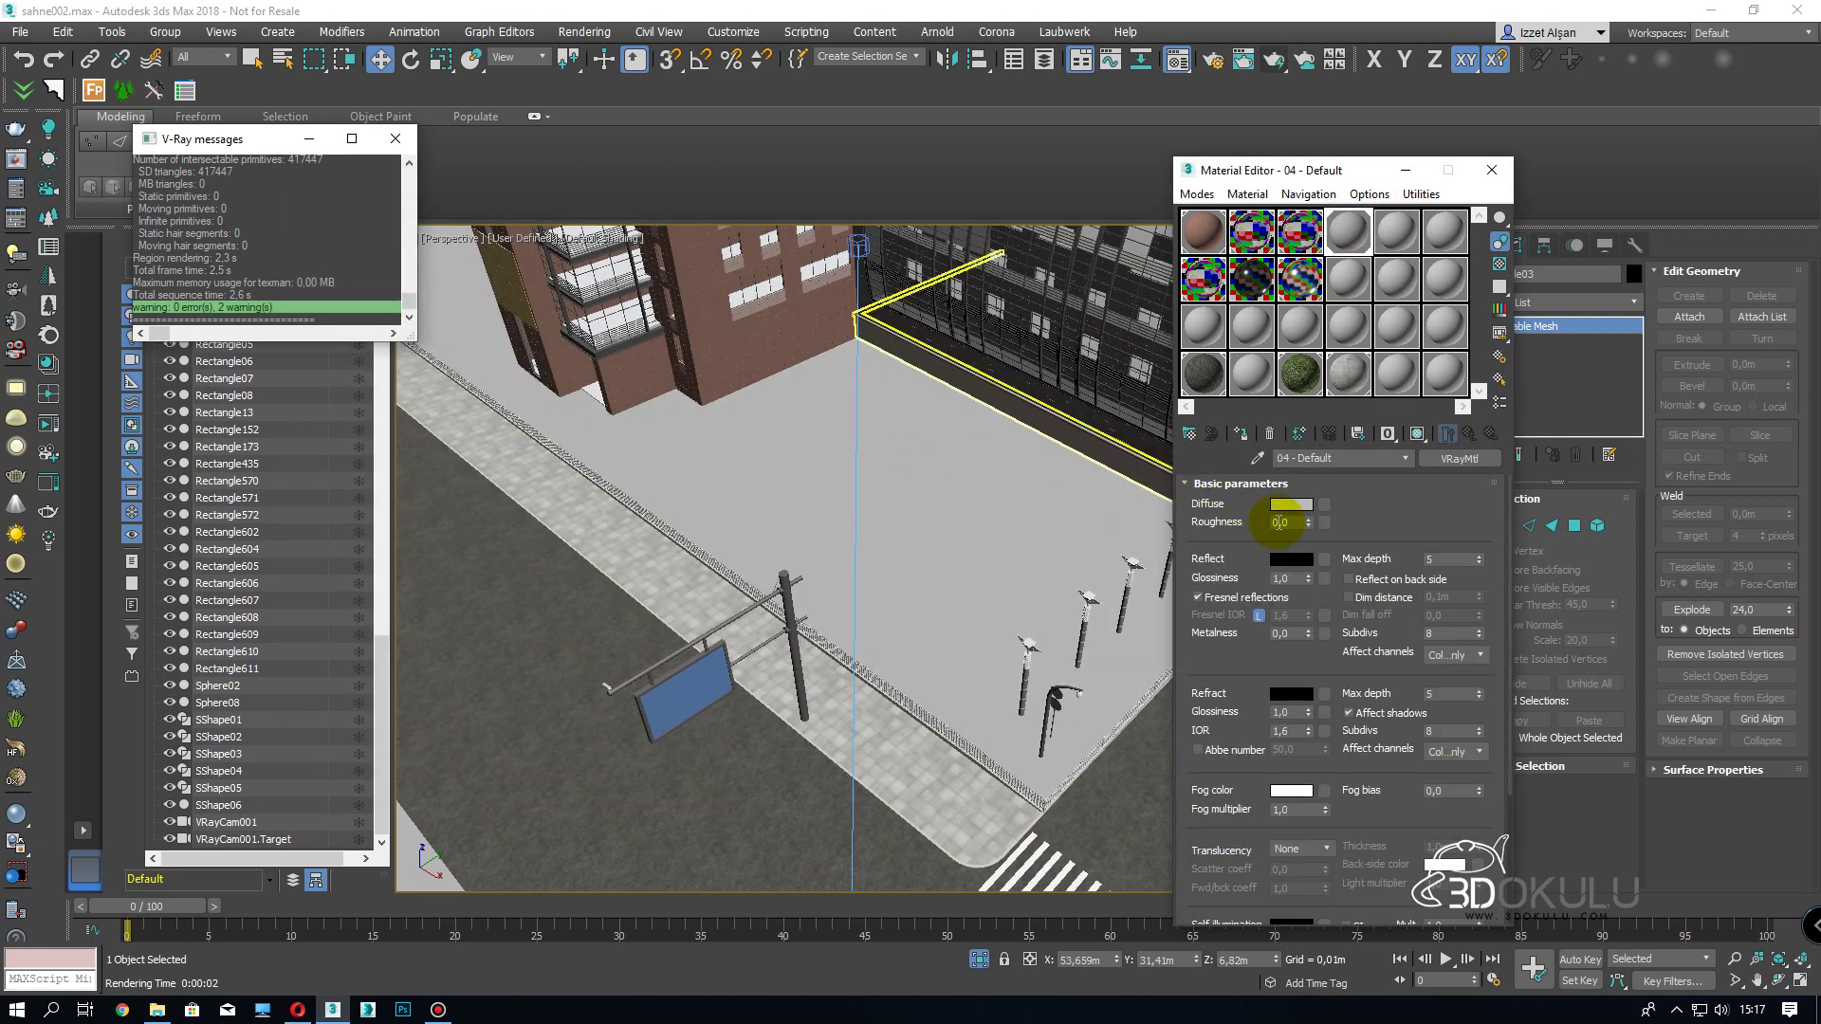
- Load the tile13 bitmap as the ground material's diffuse map and show it in the viewport
{"action": "left_click", "coordinate": [1323, 505]}
{"action": "scroll", "coordinate": [394, 285], "scroll_direction": "up", "scroll_amount": 10}
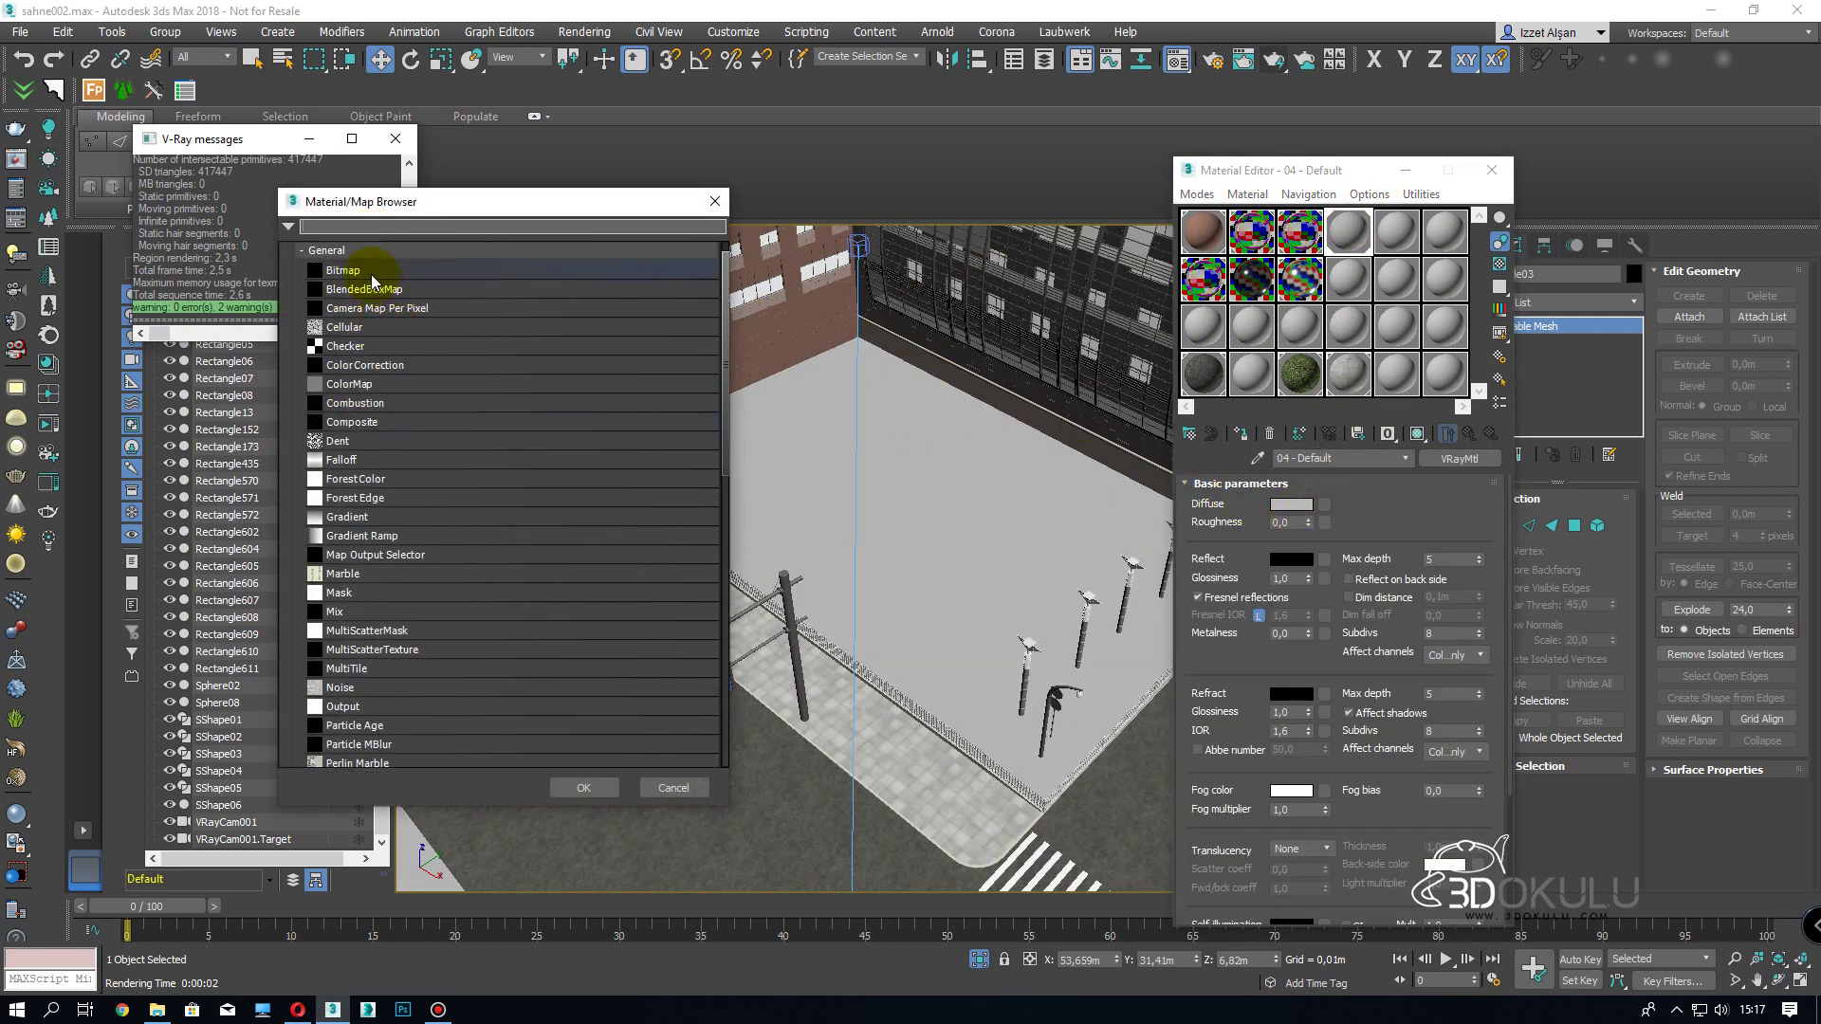
{"action": "double_click", "coordinate": [366, 296]}
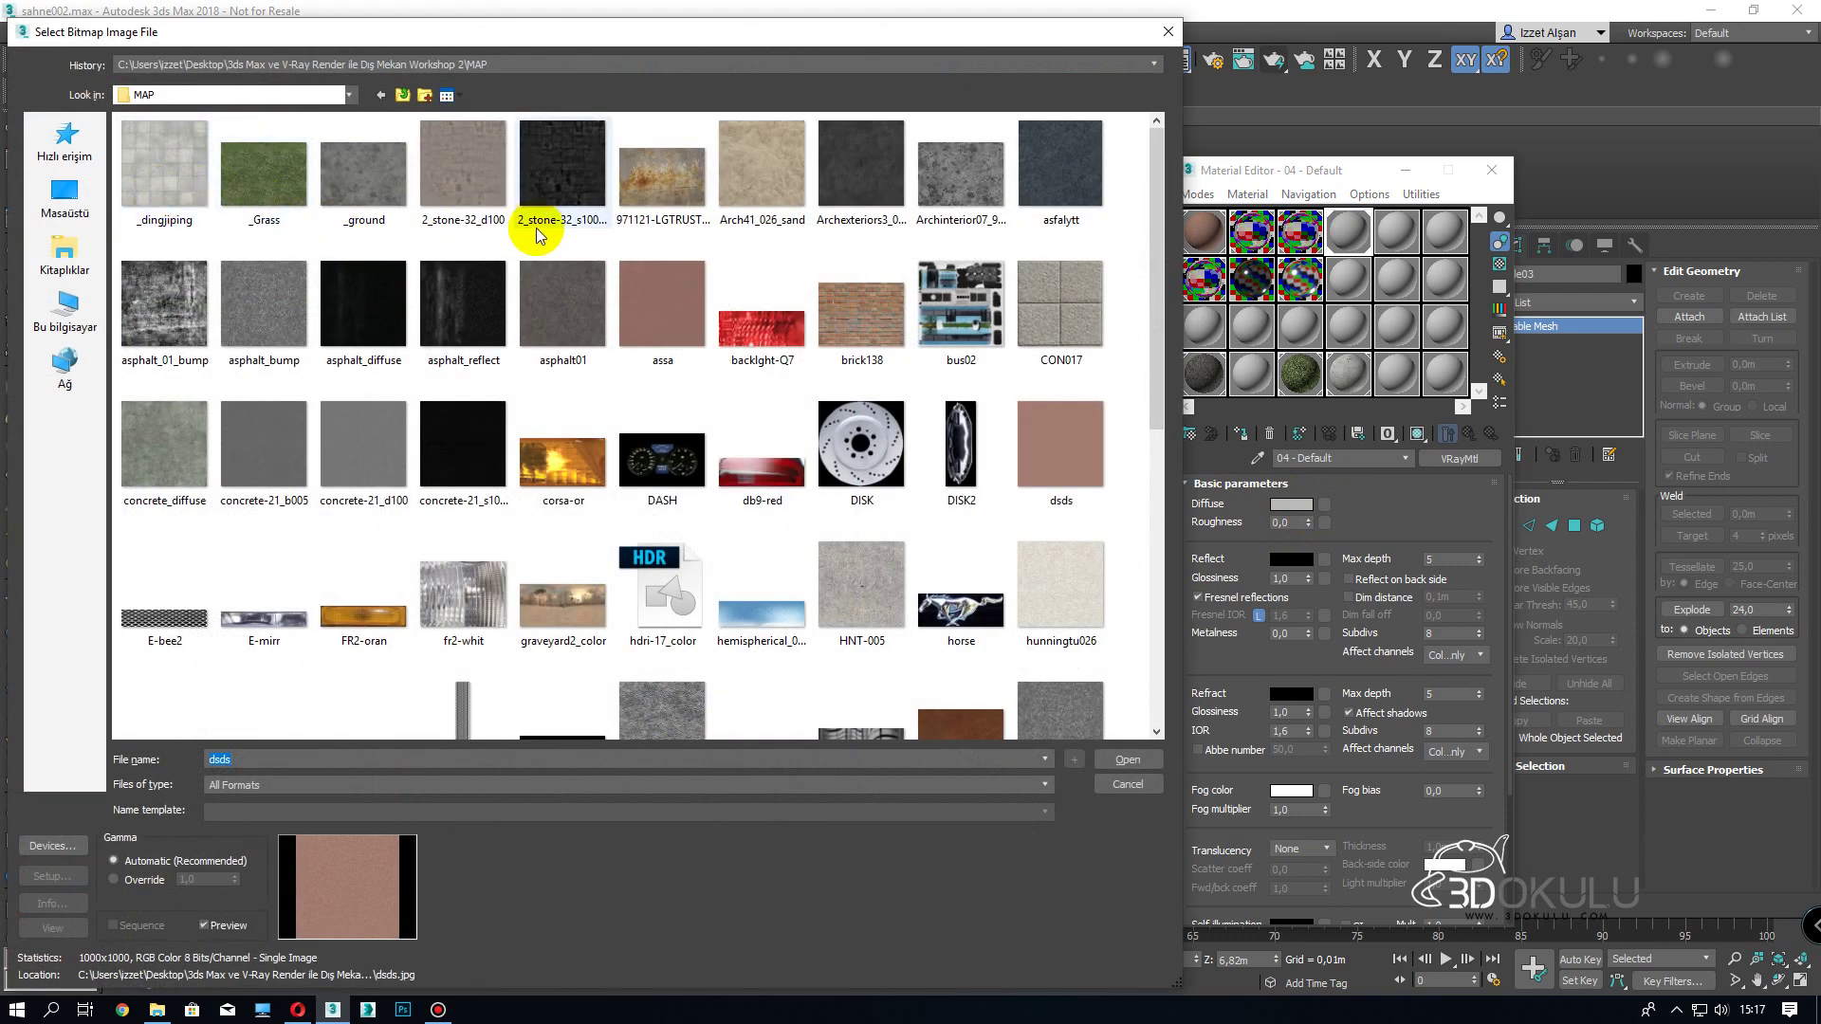
{"action": "scroll", "coordinate": [446, 446], "scroll_direction": "down", "scroll_amount": 3}
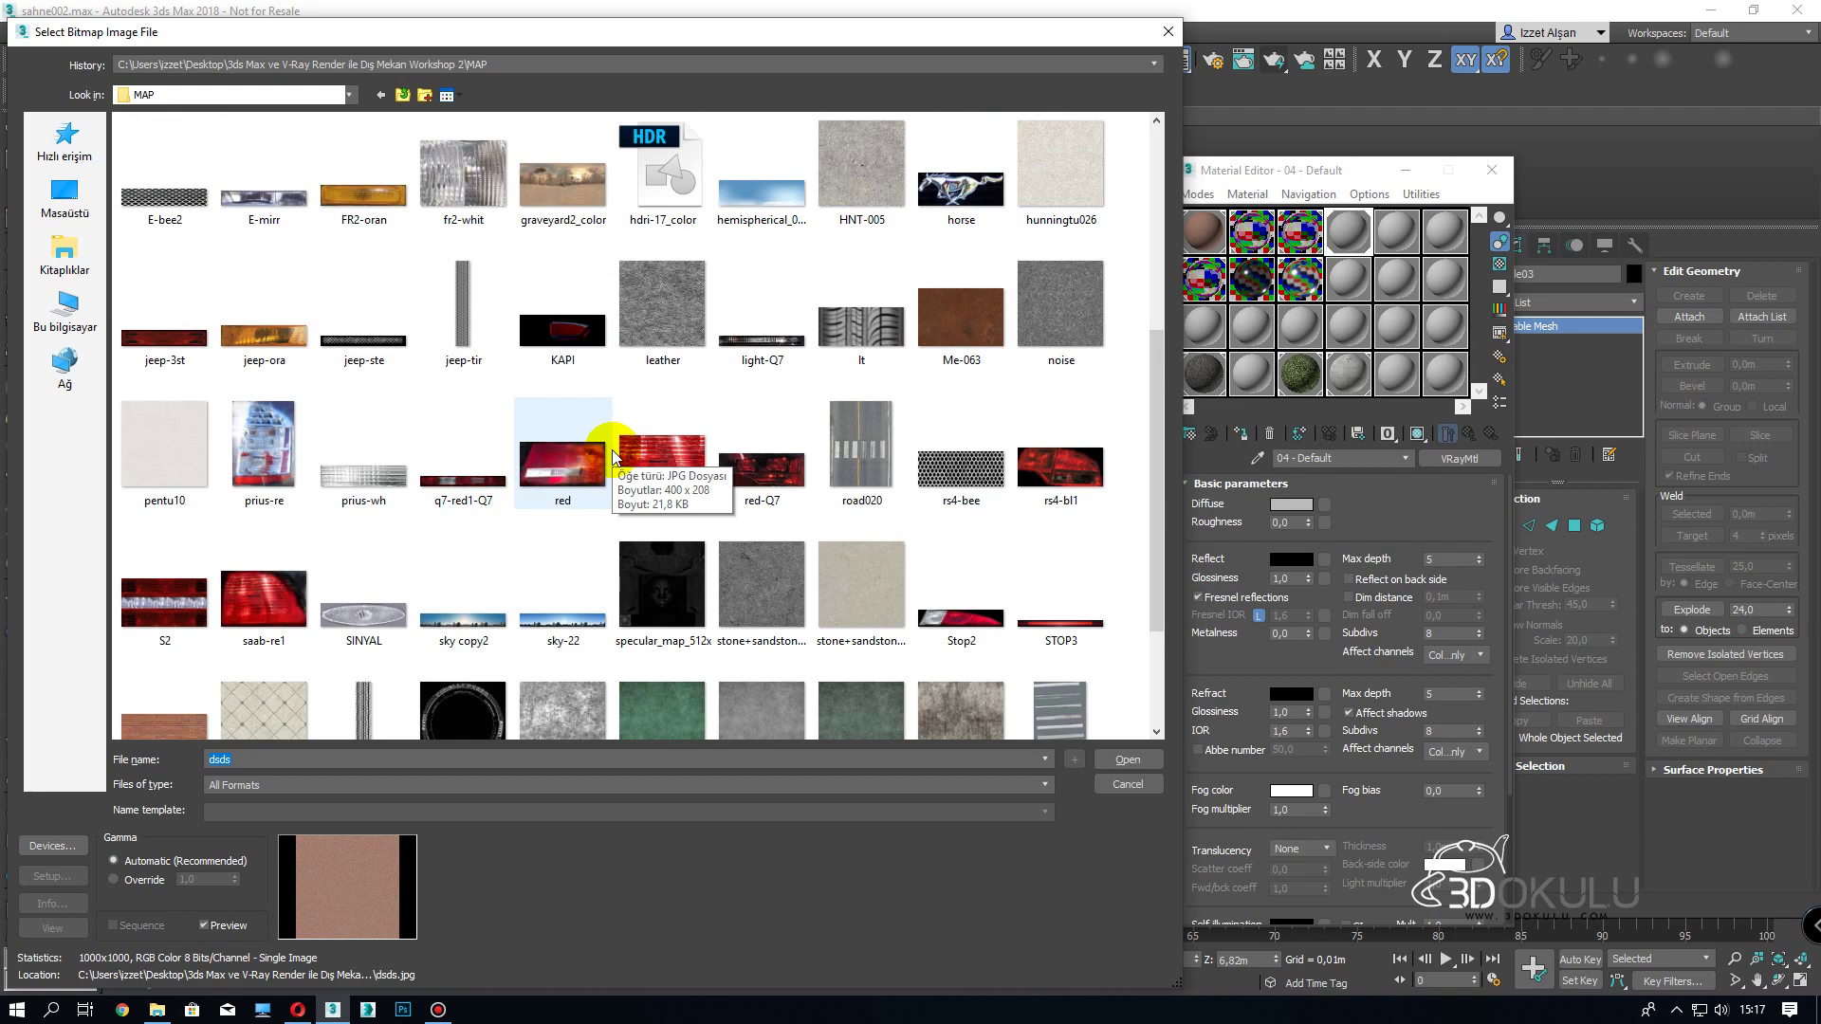
{"action": "scroll", "coordinate": [613, 458], "scroll_direction": "down", "scroll_amount": 3}
{"action": "left_click", "coordinate": [305, 557]}
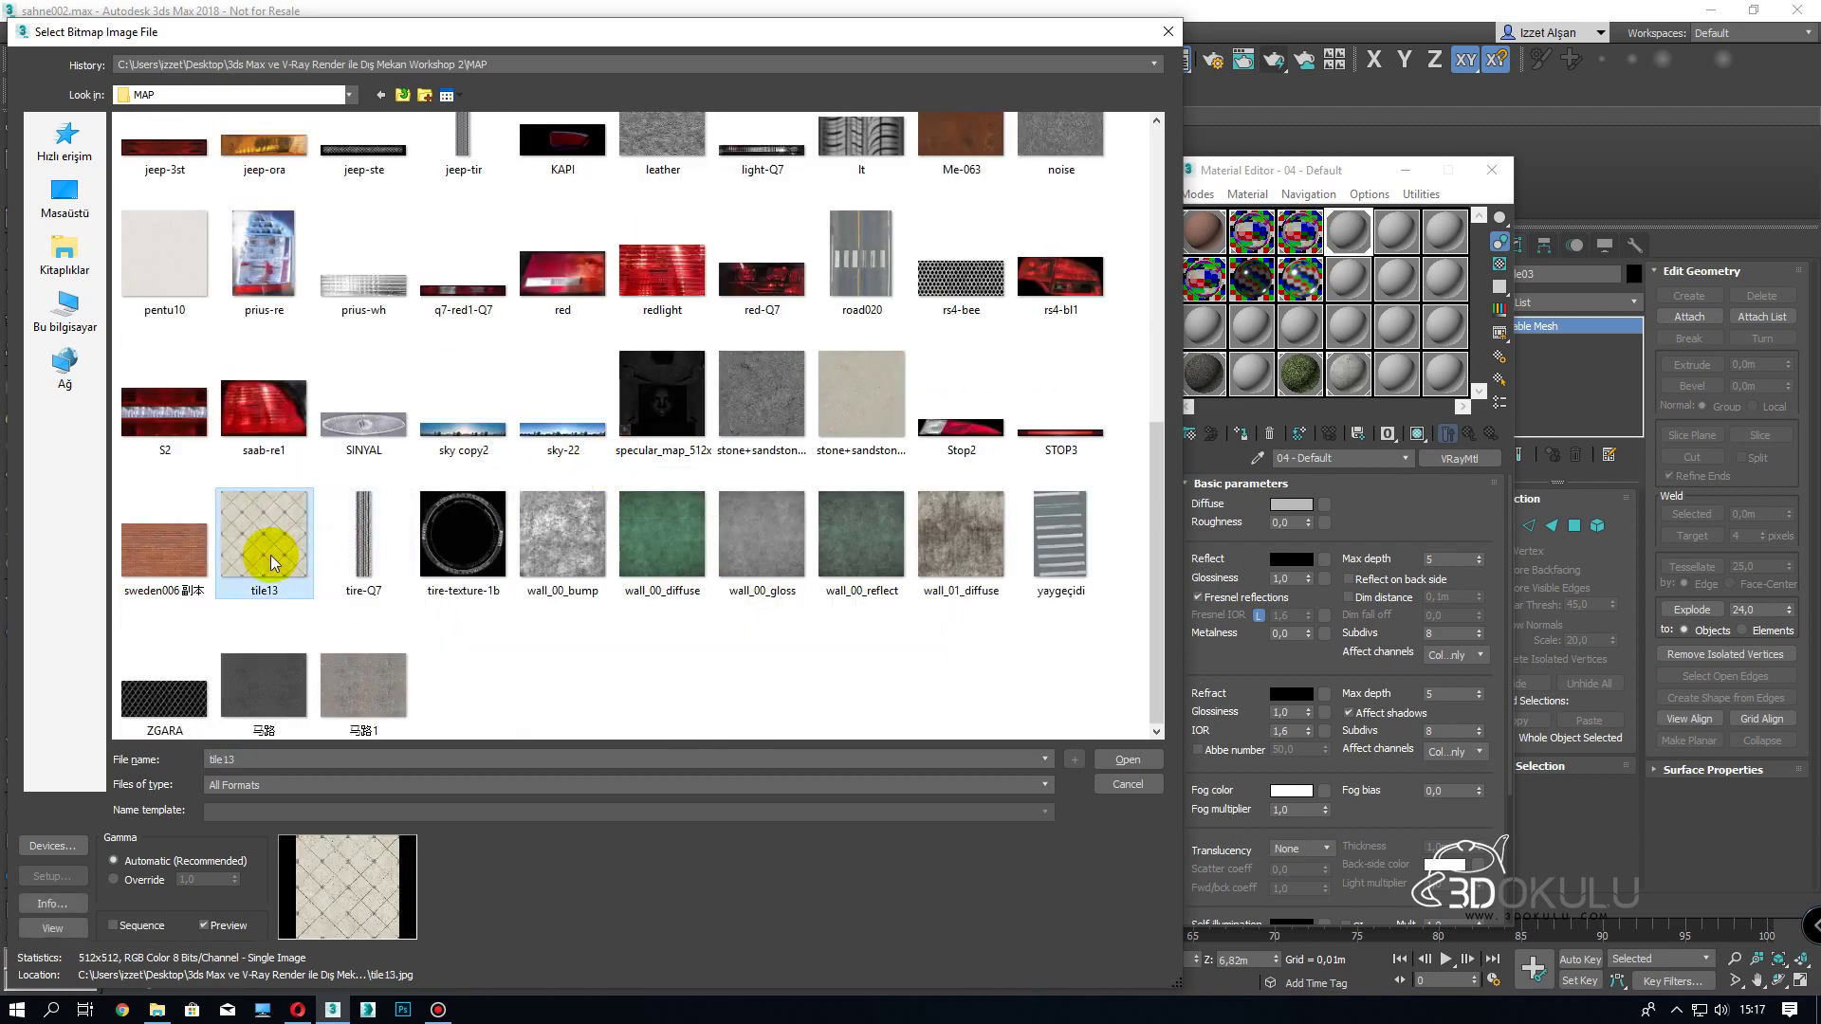
{"action": "double_click", "coordinate": [271, 562]}
{"action": "left_click", "coordinate": [1416, 434]}
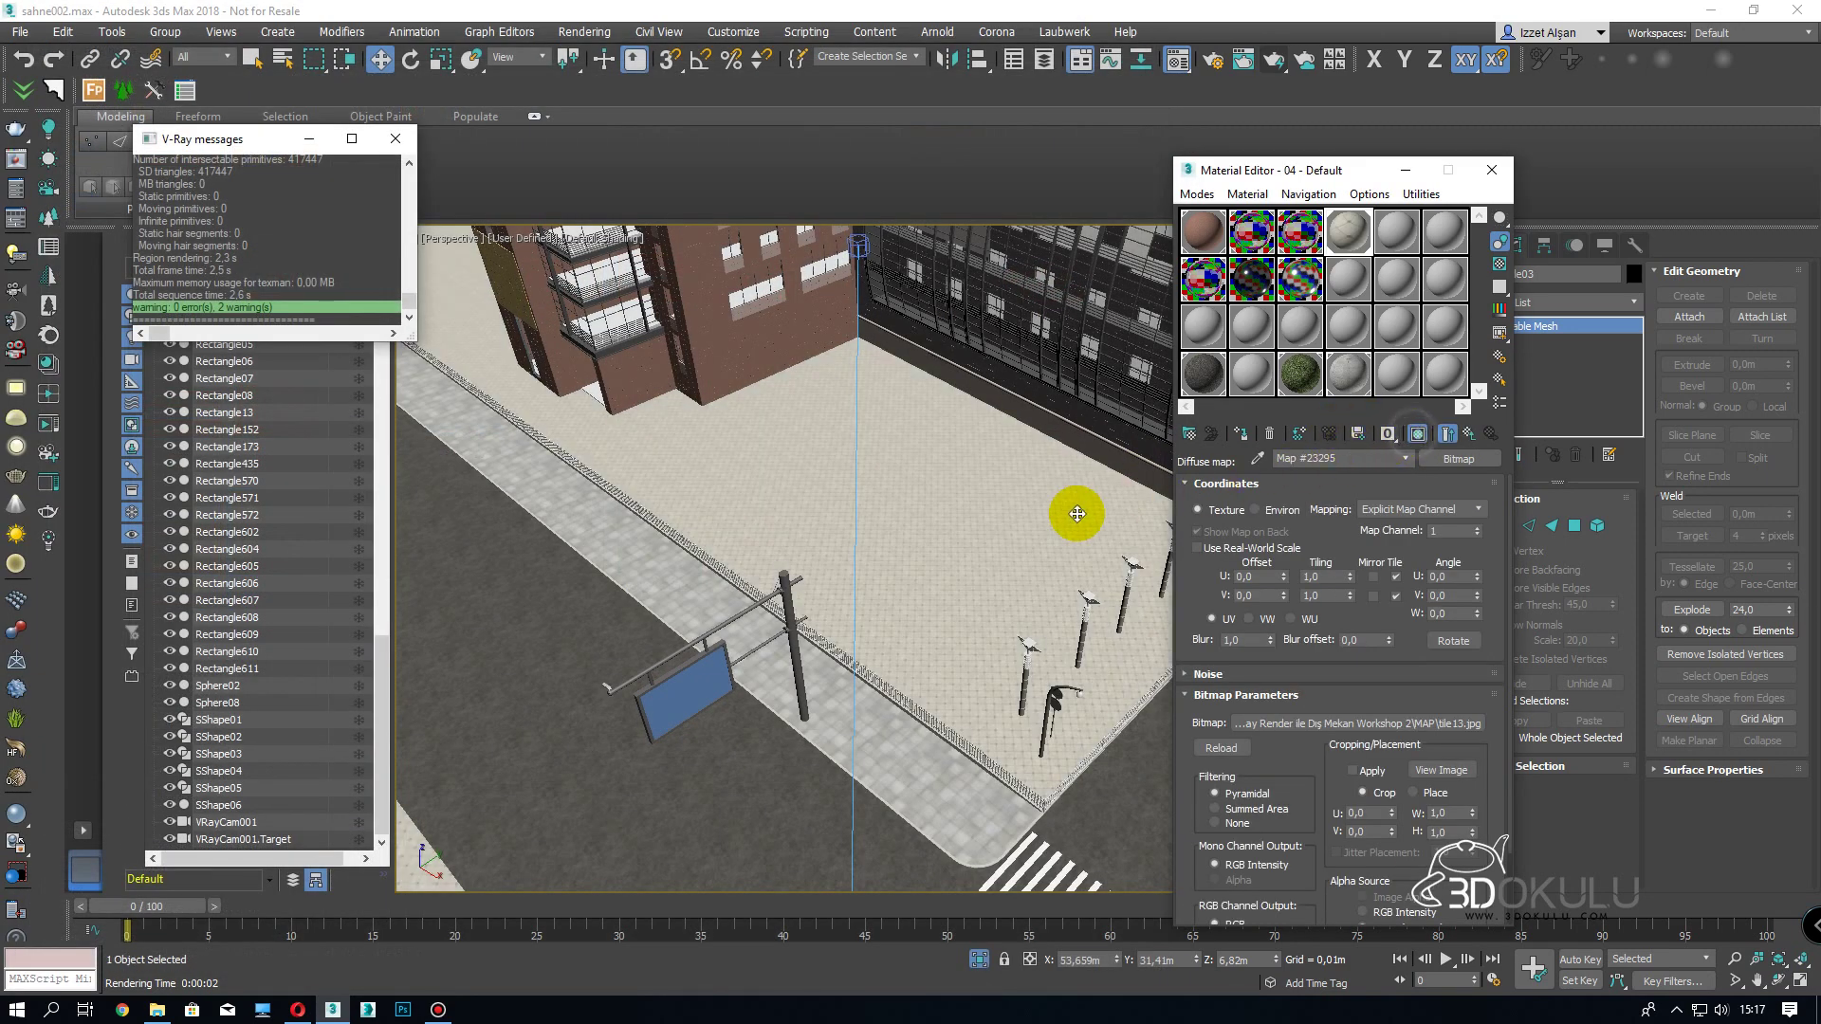
- Convert the ground surface to an Editable Poly and isolate it
{"action": "scroll", "coordinate": [784, 594], "scroll_direction": "up", "scroll_amount": 8}
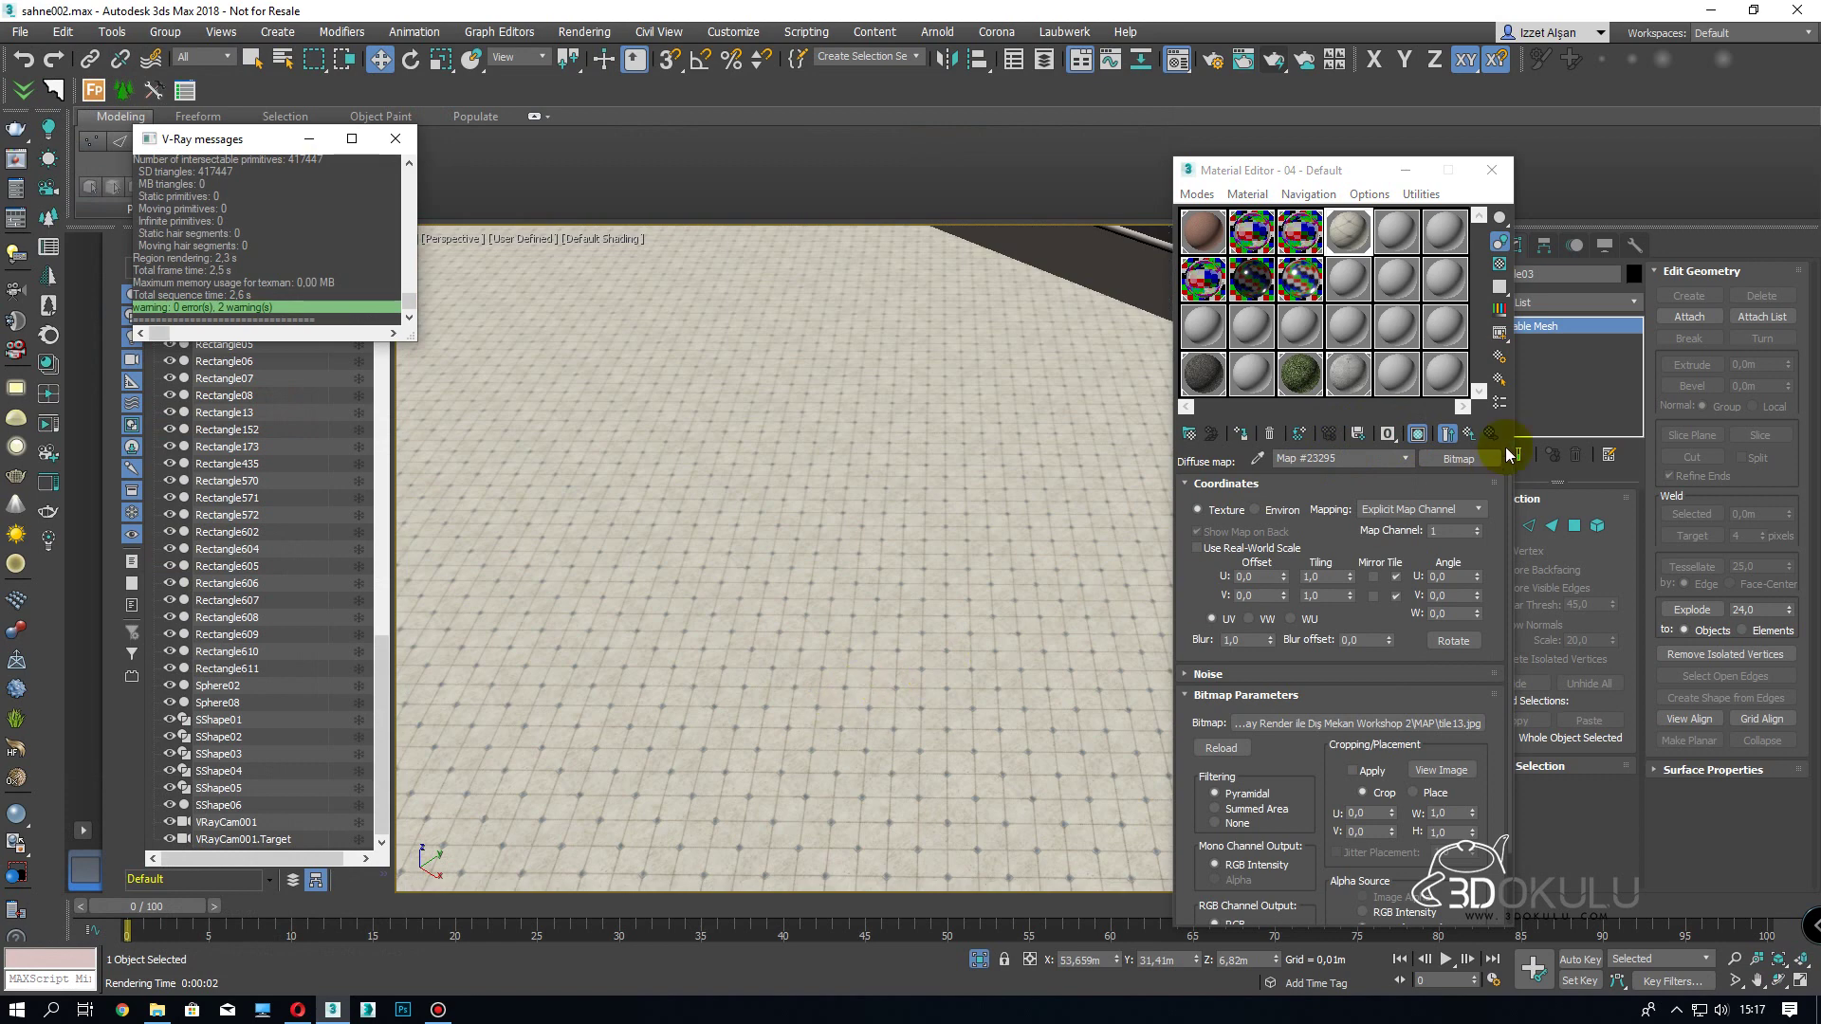
{"action": "right_click", "coordinate": [1577, 366]}
{"action": "left_click", "coordinate": [1555, 484]}
{"action": "right_click", "coordinate": [1025, 434]}
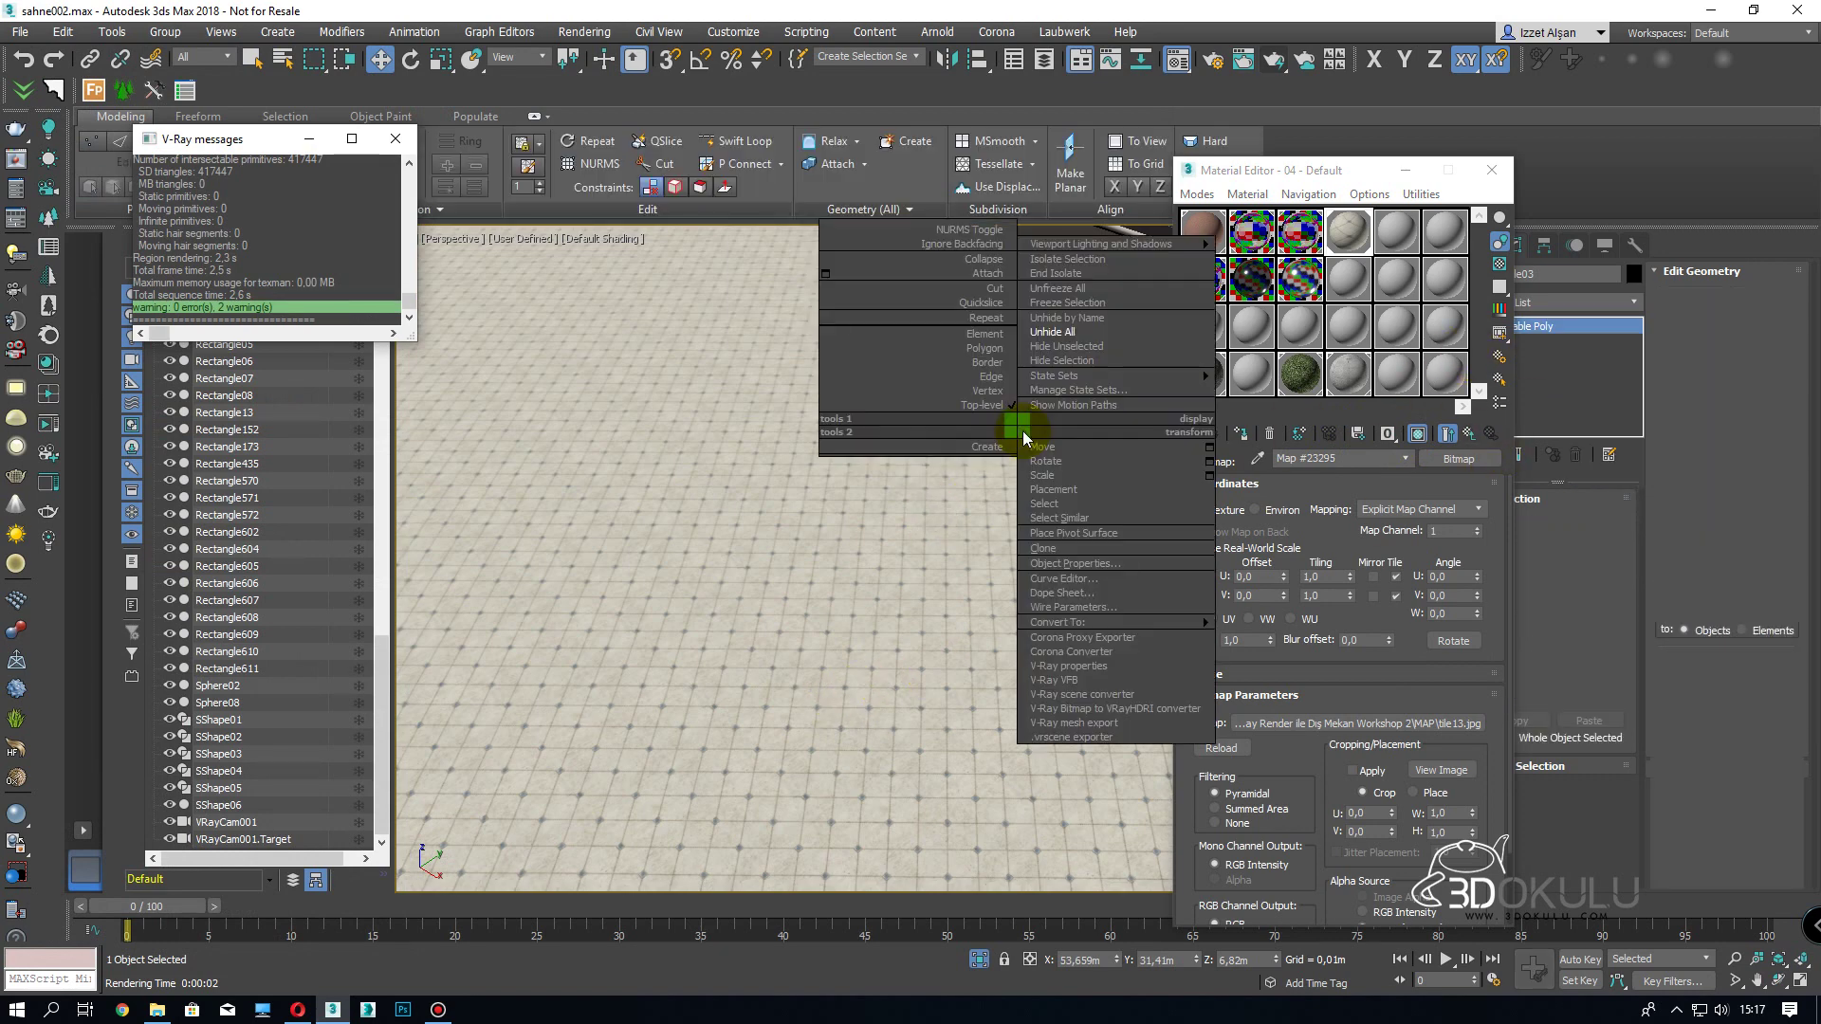
{"action": "left_click", "coordinate": [1089, 259]}
{"action": "left_click", "coordinate": [1008, 309]}
{"action": "left_click", "coordinate": [1203, 373]}
{"action": "left_click", "coordinate": [986, 435]}
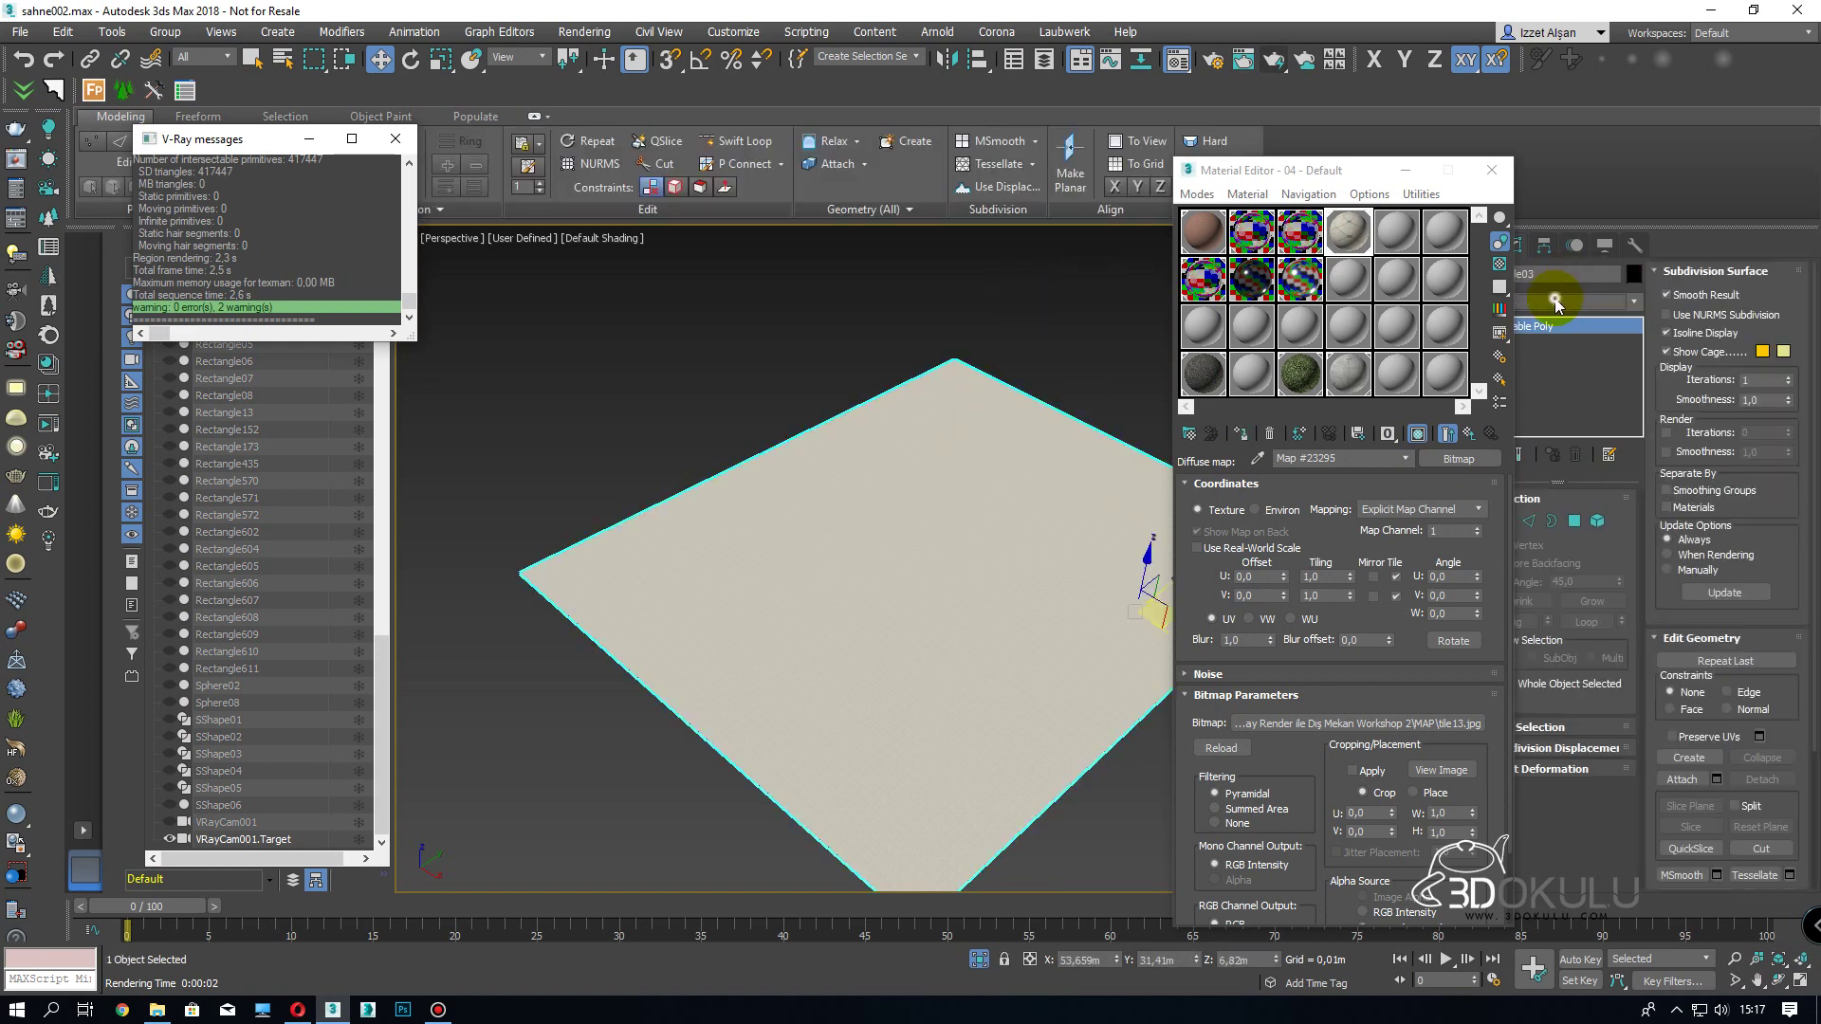
- Add a UVW Map modifier to the ground with planar length and width of 10 m
{"action": "left_click", "coordinate": [1556, 300]}
{"action": "key", "text": "u"}
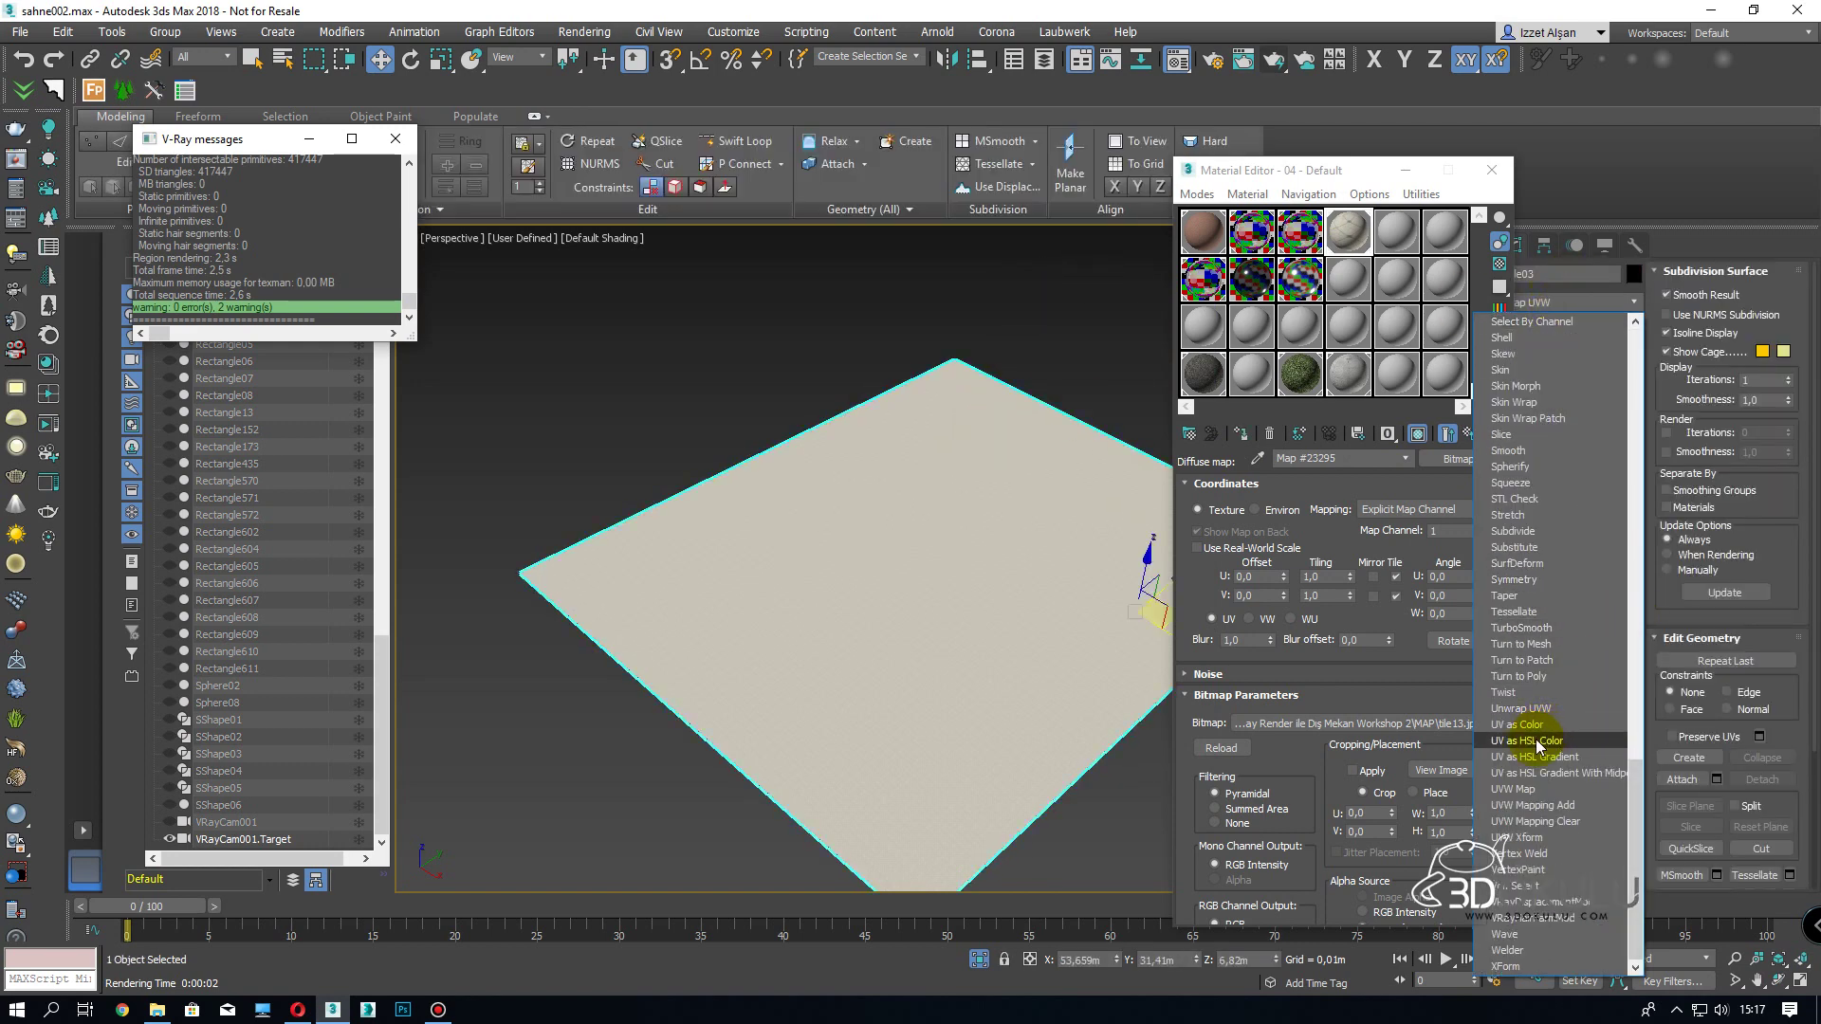
{"action": "left_click", "coordinate": [1529, 790]}
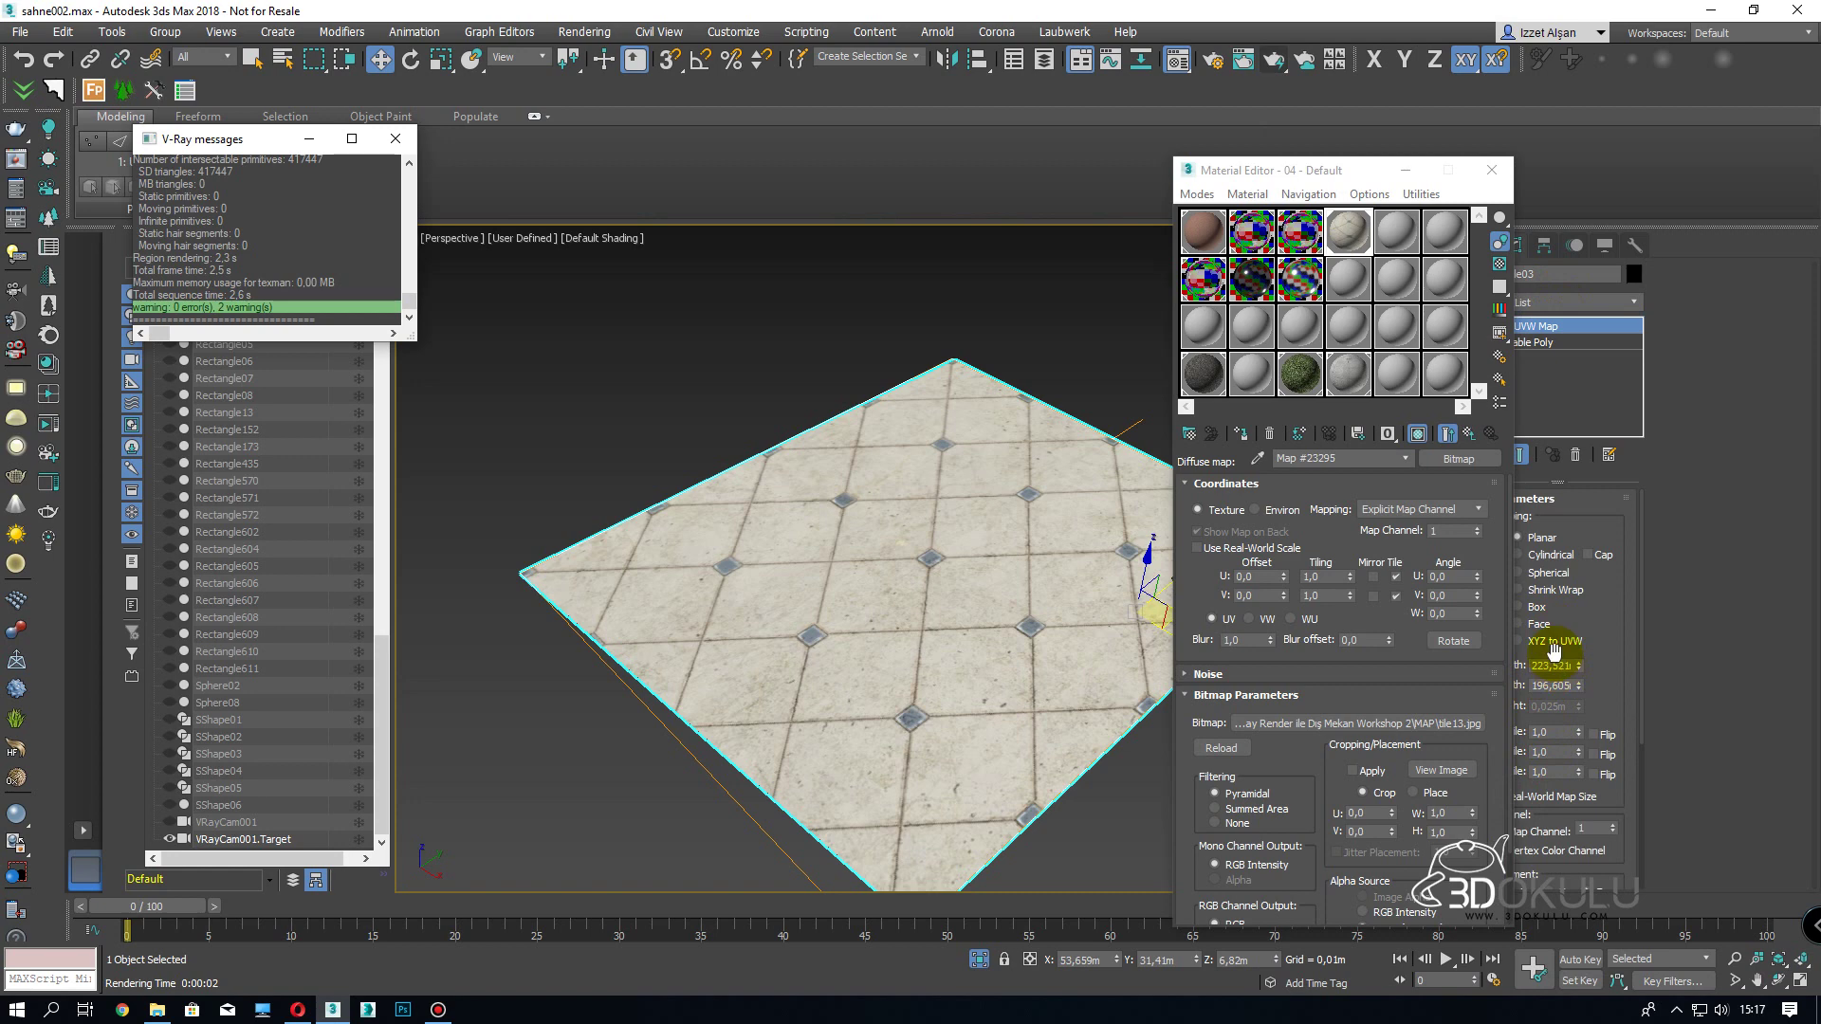
{"action": "type", "text": "10"}
{"action": "key", "text": "Tab"}
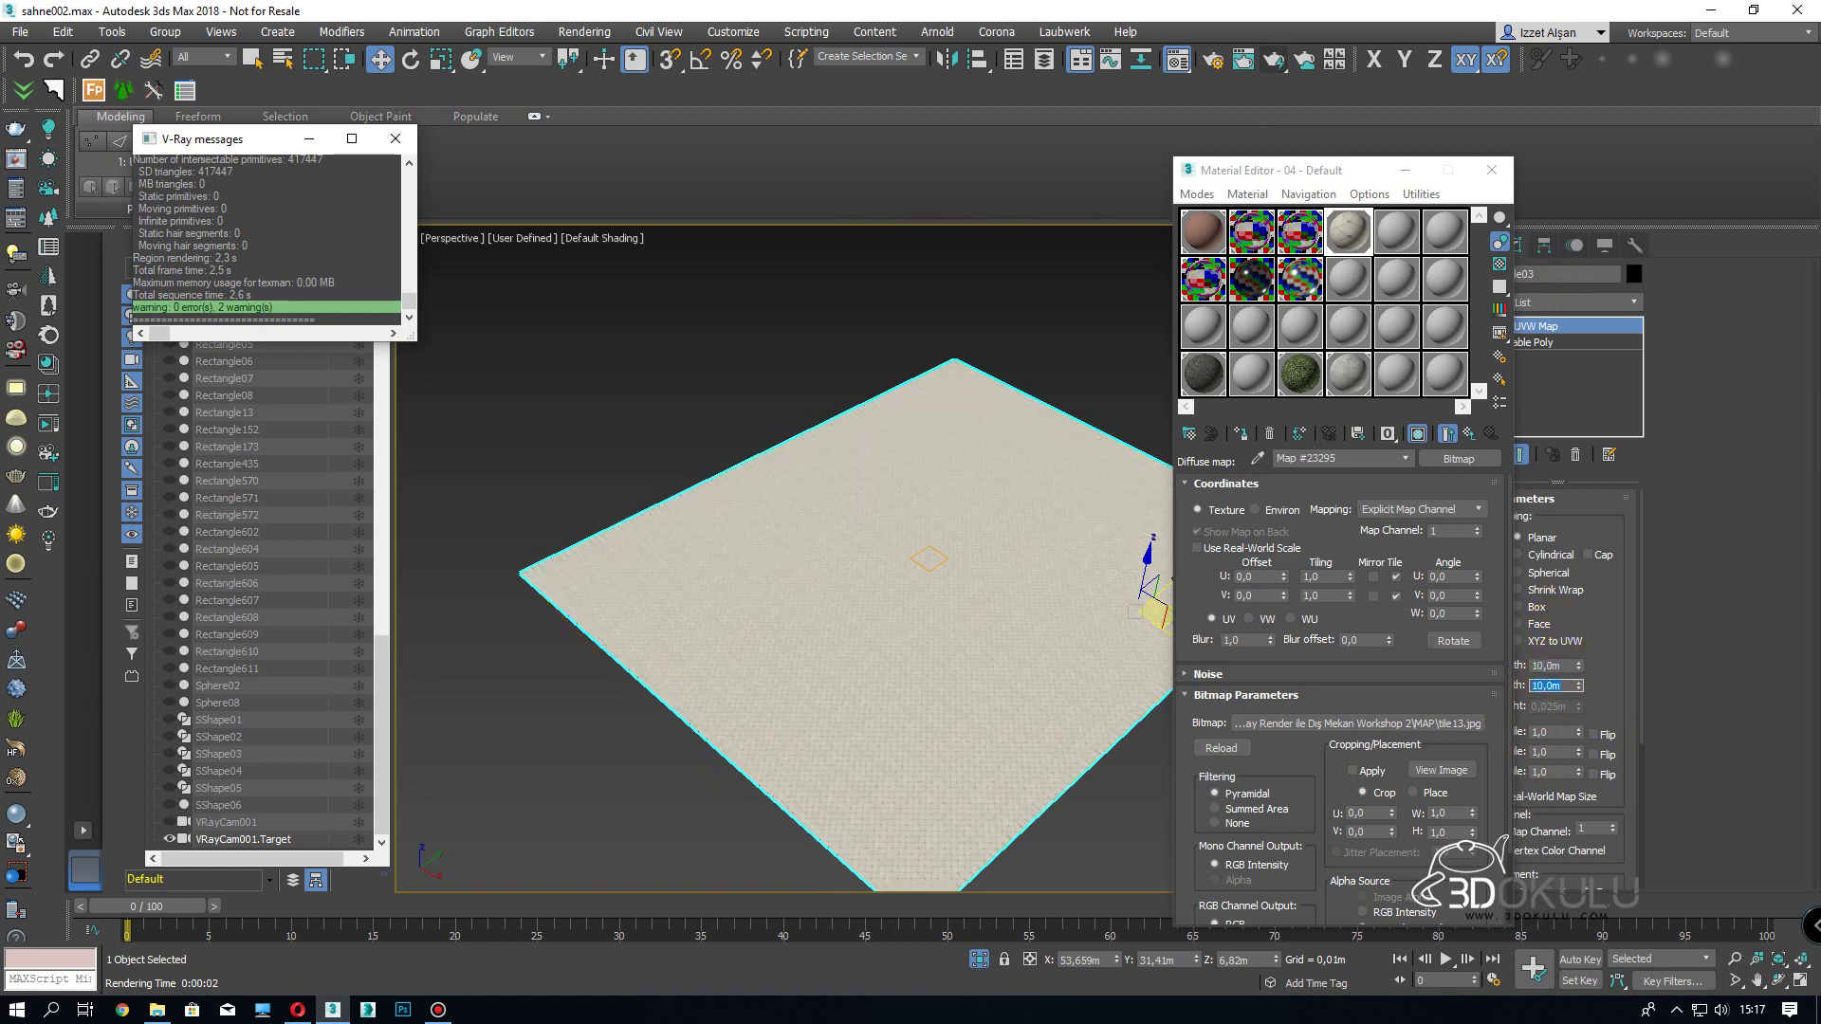
- Switch to the Camera001 view and end isolation to bring back the whole scene
{"action": "key", "text": "c"}
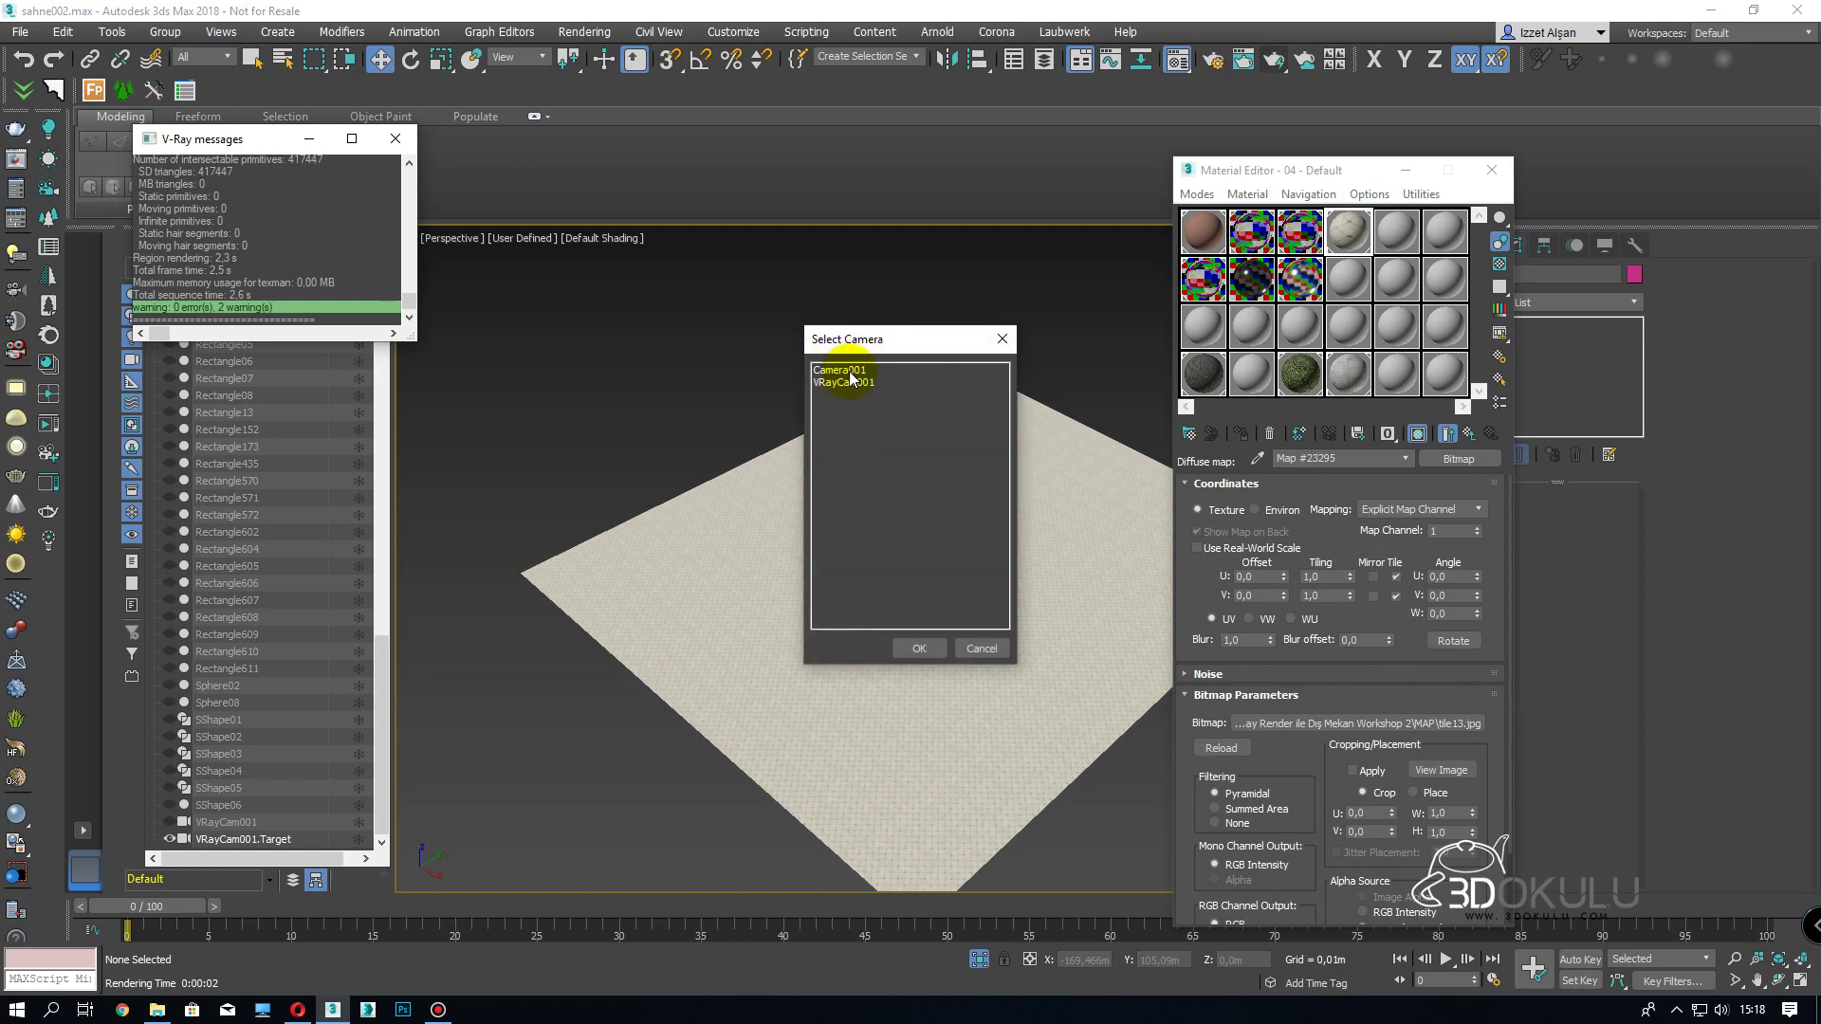
{"action": "double_click", "coordinate": [847, 375]}
{"action": "right_click", "coordinate": [861, 427]}
{"action": "left_click", "coordinate": [926, 289]}
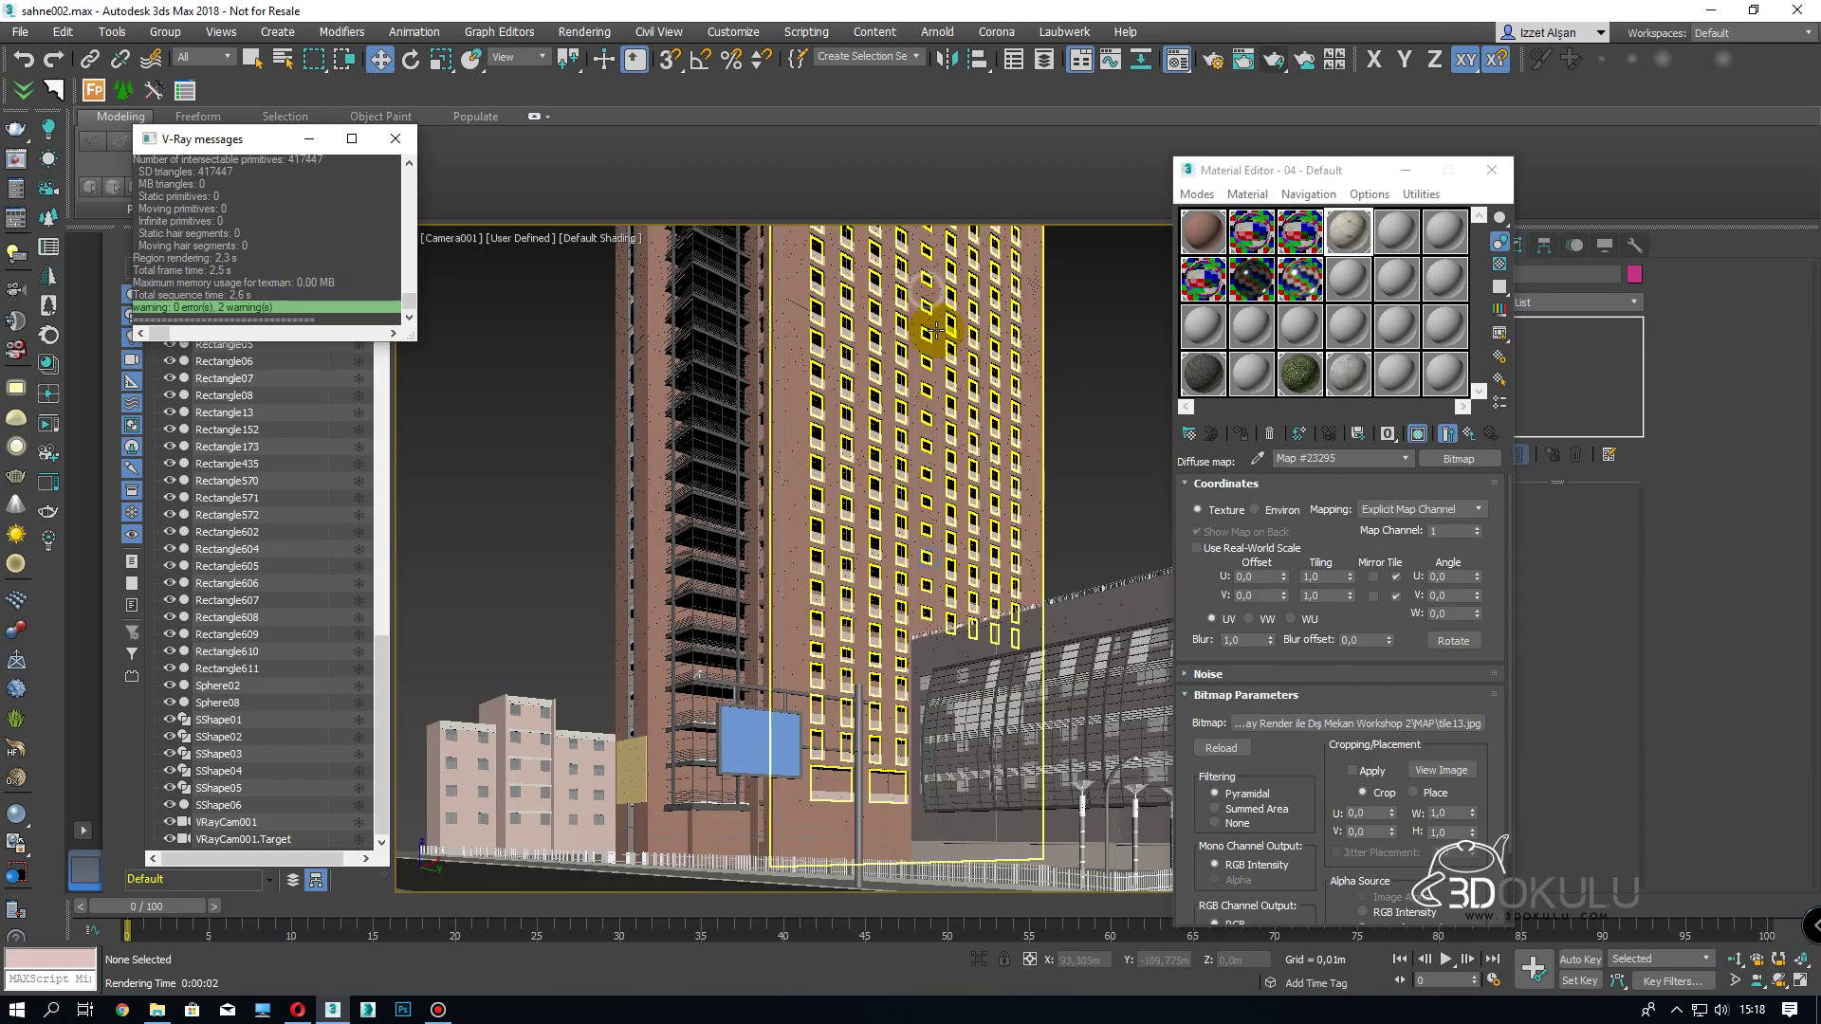
- Examine the paving up close in perspective, then set the ground's UVW Map length and width to 5 m
{"action": "key", "text": "p"}
{"action": "middle_click_drag", "start_coordinate": [984, 640], "coordinate": [899, 687], "text": "alt"}
{"action": "scroll", "coordinate": [880, 690], "scroll_direction": "up", "scroll_amount": 5}
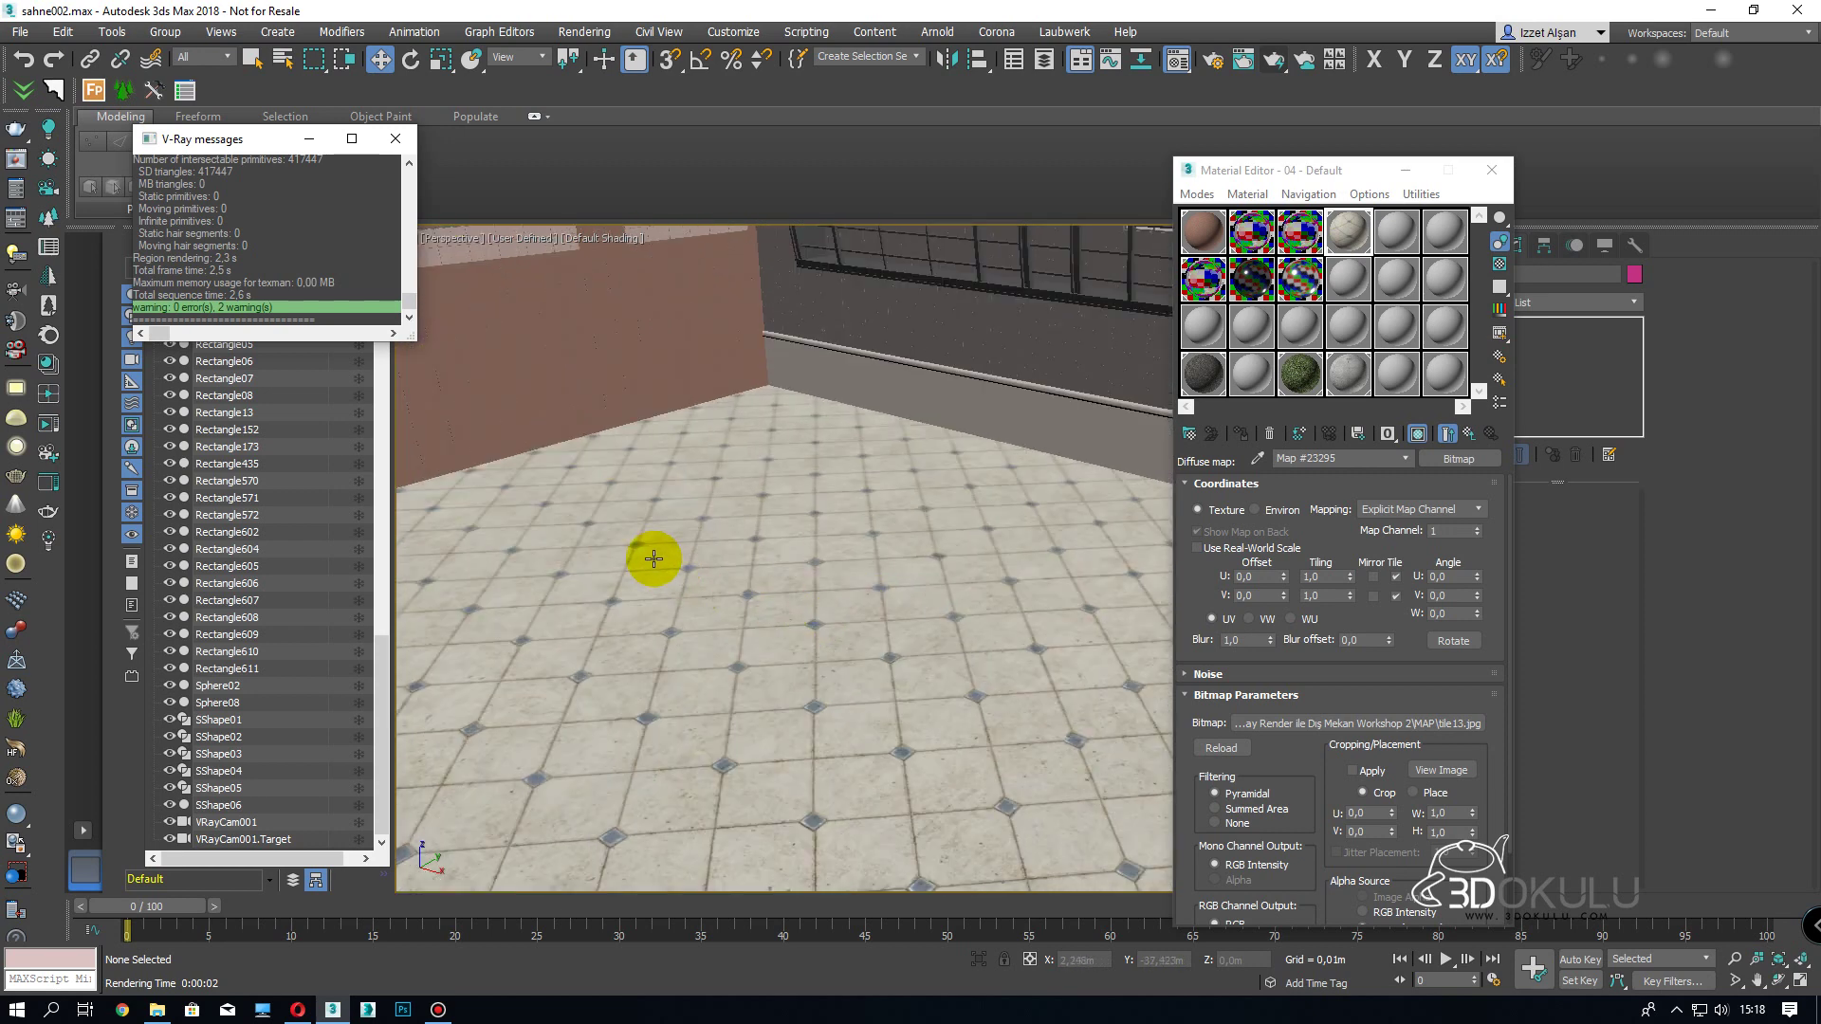
{"action": "scroll", "coordinate": [653, 558], "scroll_direction": "down", "scroll_amount": 1}
{"action": "left_click", "coordinate": [828, 527]}
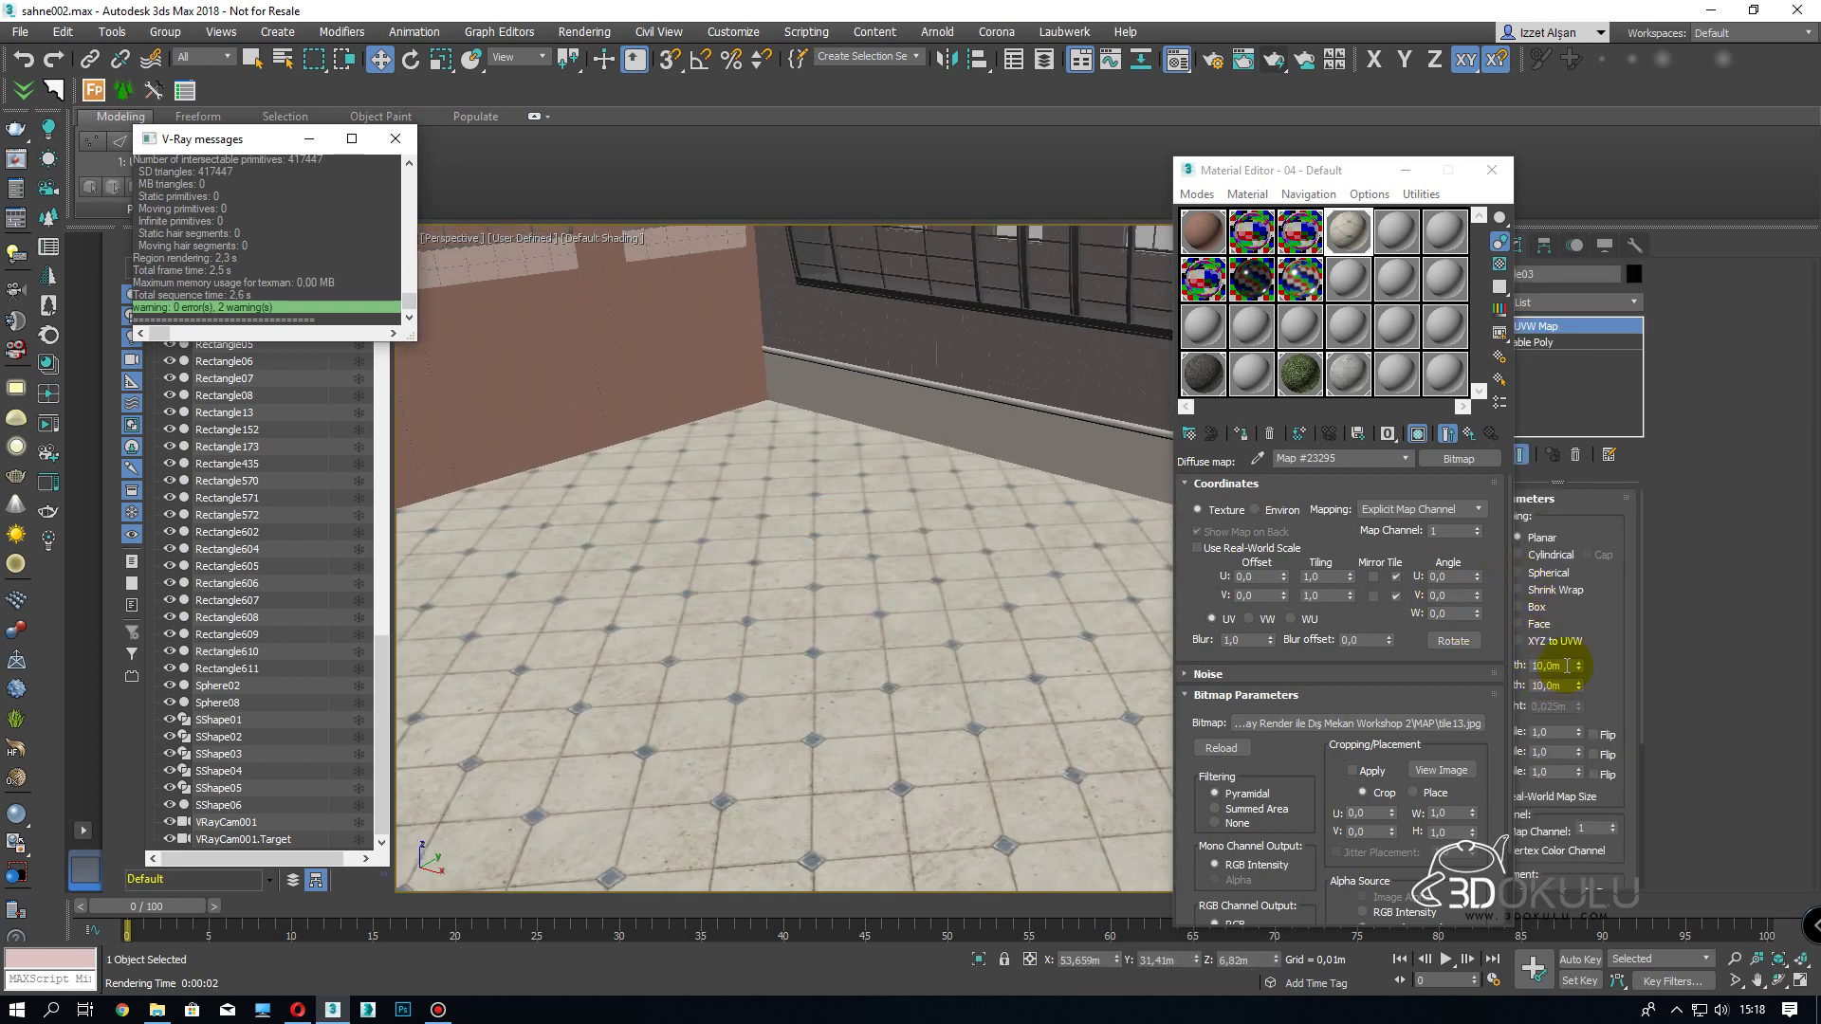
{"action": "type", "text": "5"}
{"action": "key", "text": "Tab"}
{"action": "type", "text": "5"}
{"action": "key", "text": "Tab"}
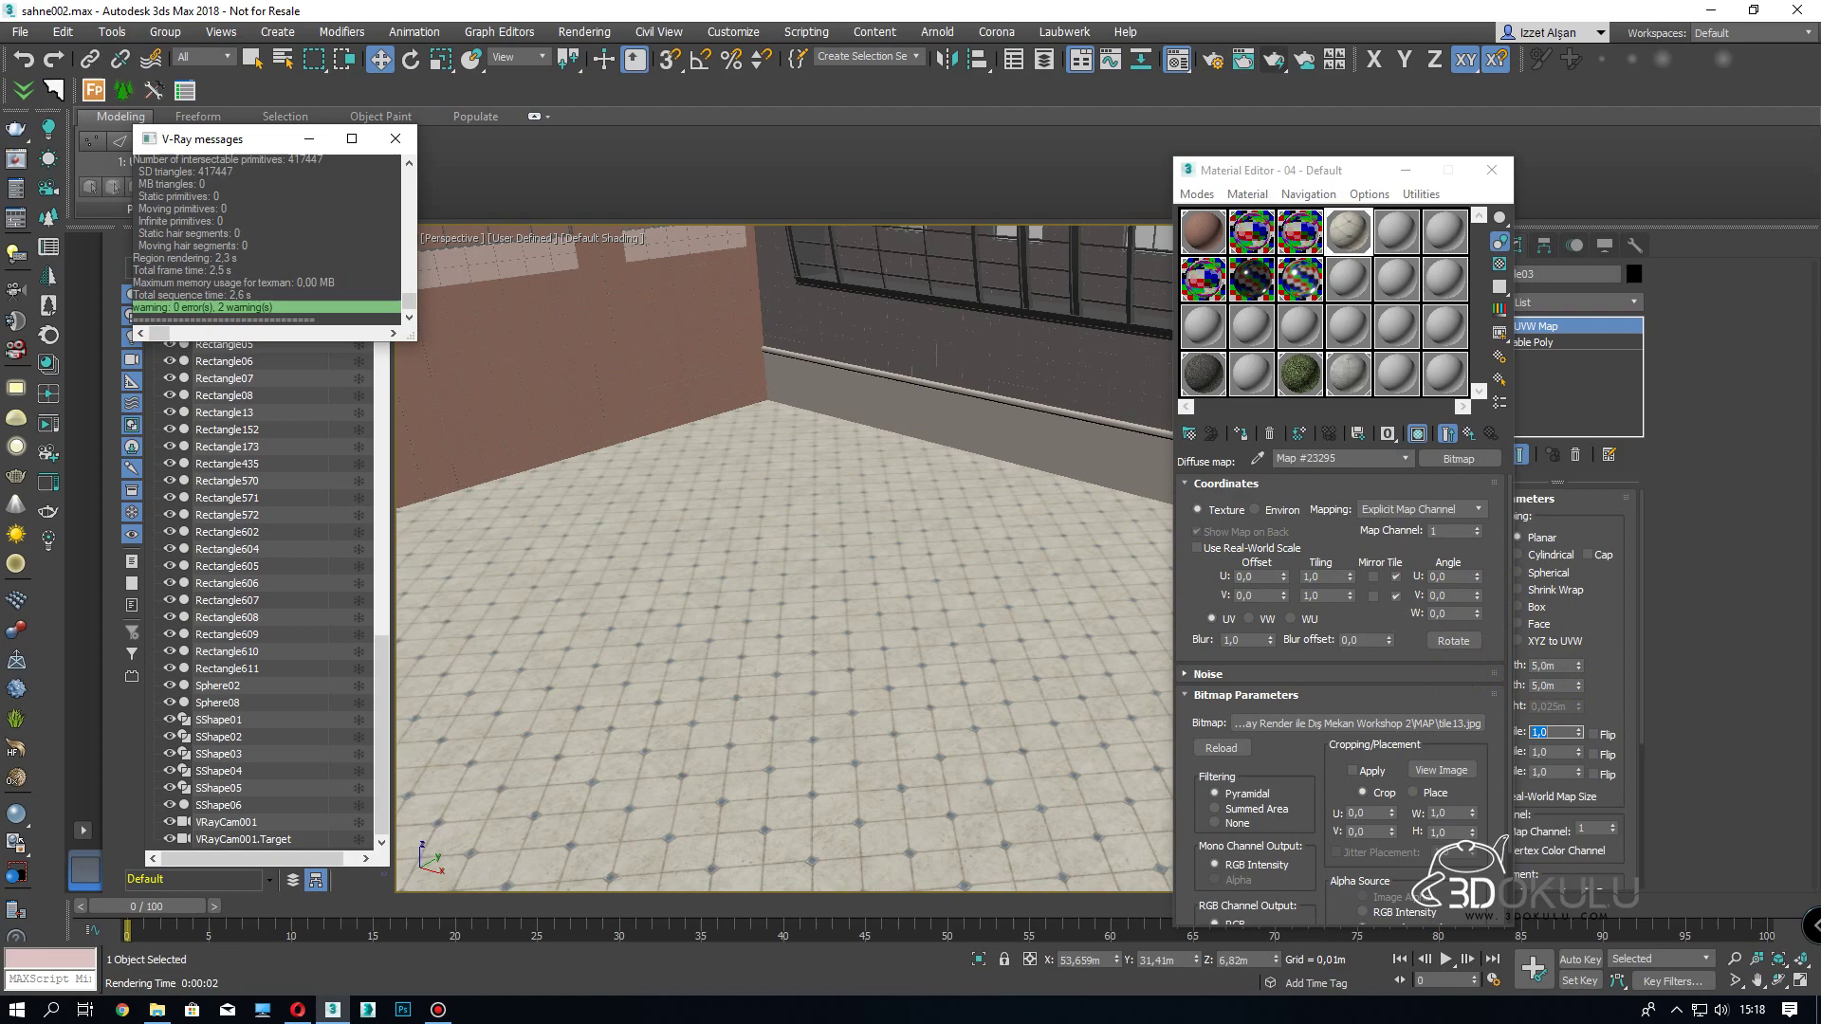
{"action": "scroll", "coordinate": [849, 588], "scroll_direction": "down", "scroll_amount": 10}
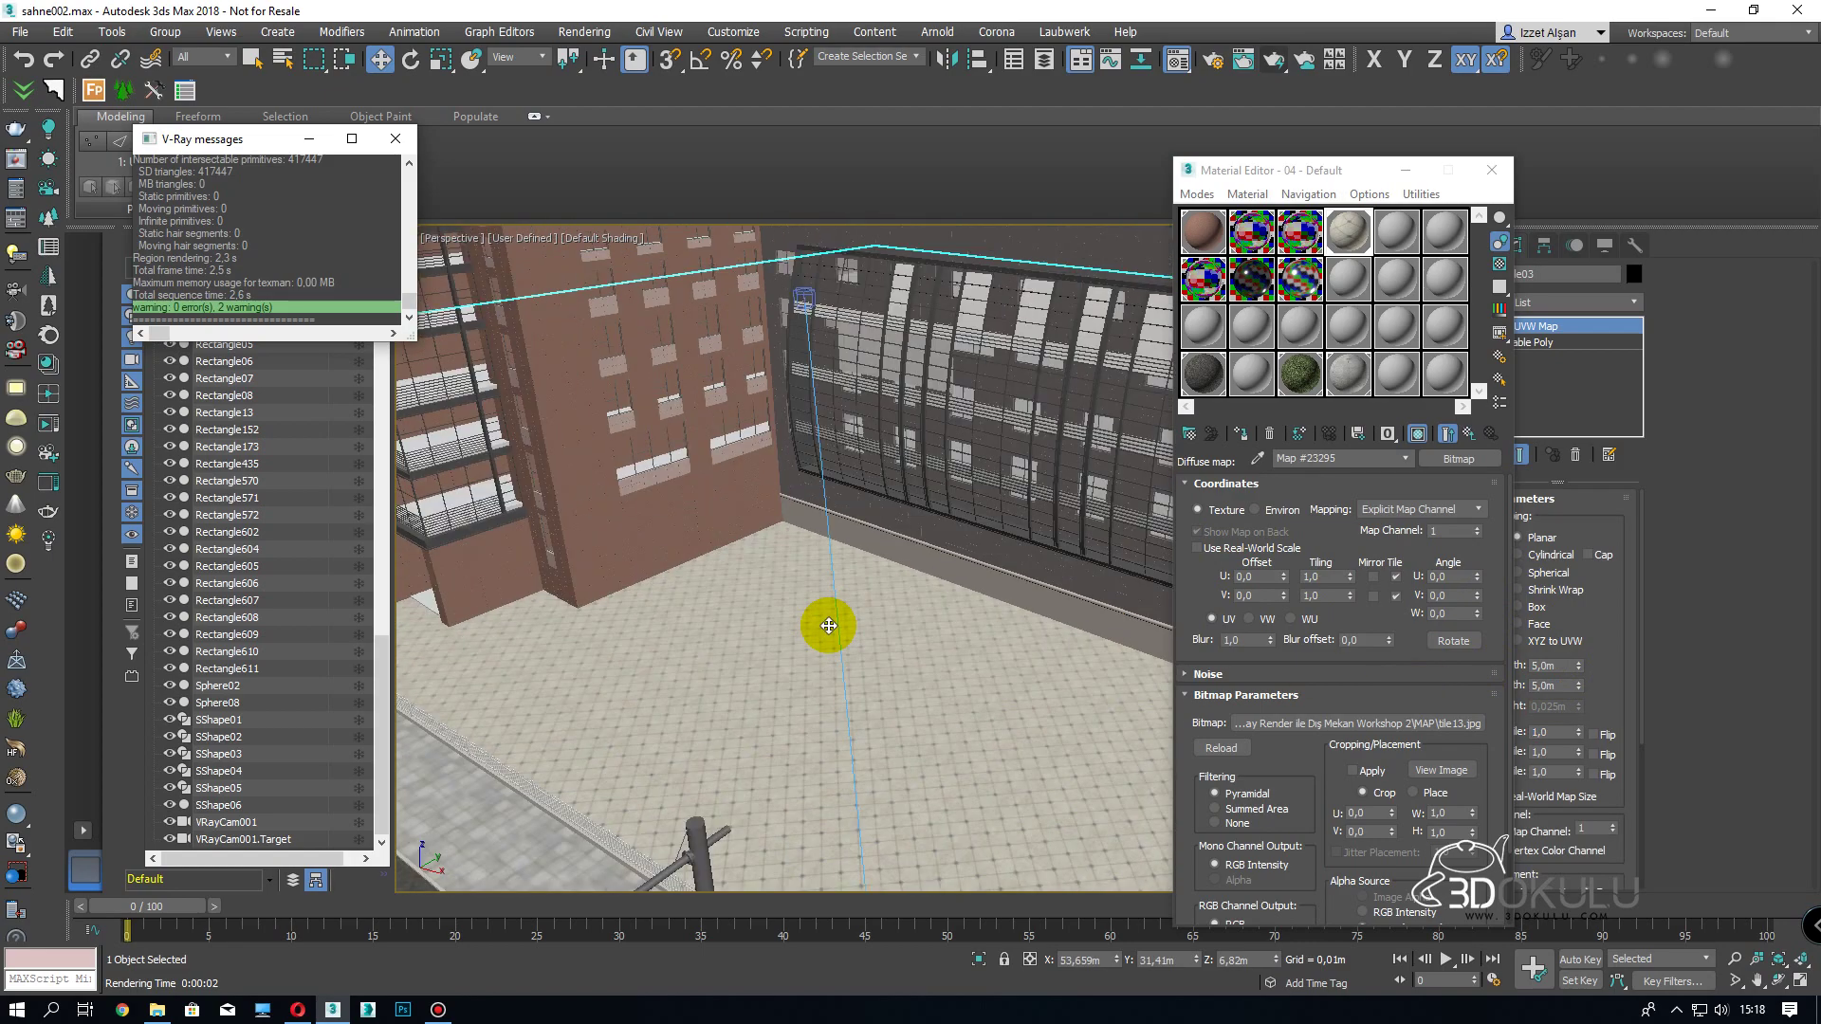
- Look over the whole site in perspective and close the Material Editor
{"action": "middle_click_drag", "start_coordinate": [847, 643], "coordinate": [735, 665], "text": "alt"}
{"action": "scroll", "coordinate": [958, 664], "scroll_direction": "down", "scroll_amount": 8}
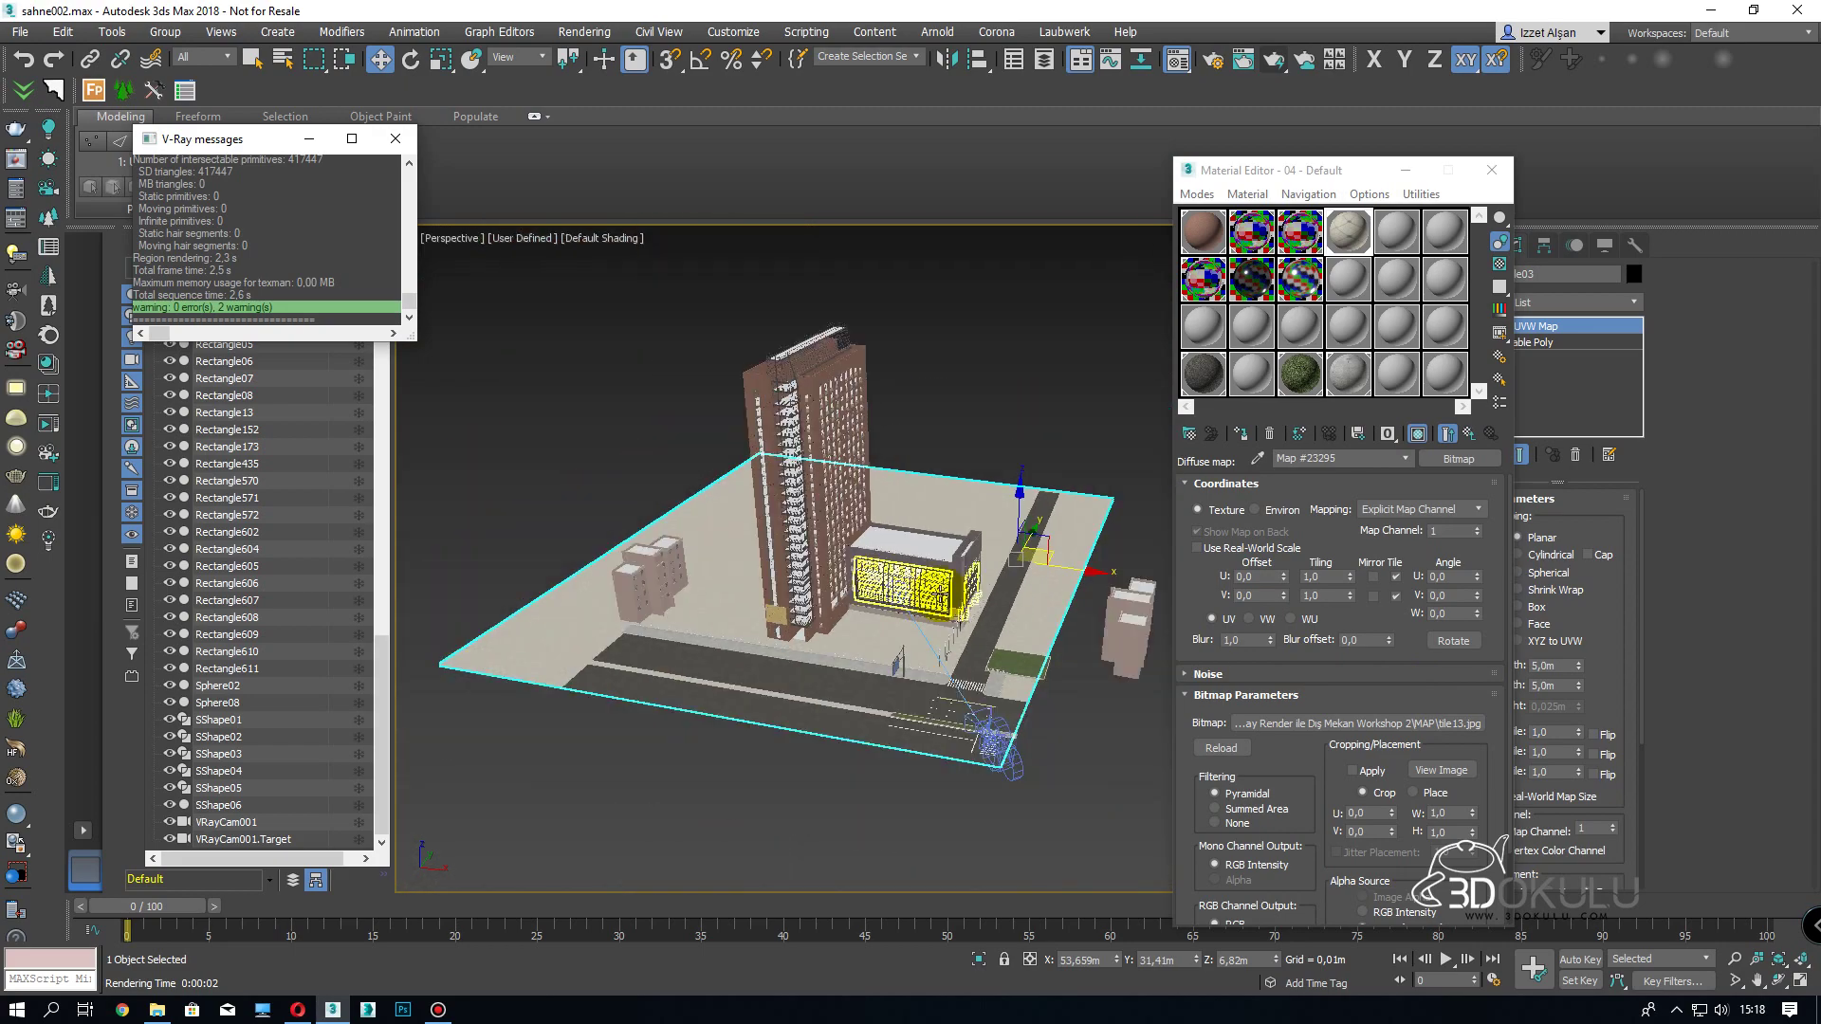
{"action": "scroll", "coordinate": [854, 664], "scroll_direction": "up", "scroll_amount": 8}
{"action": "middle_click_drag", "start_coordinate": [1015, 670], "coordinate": [1061, 396]}
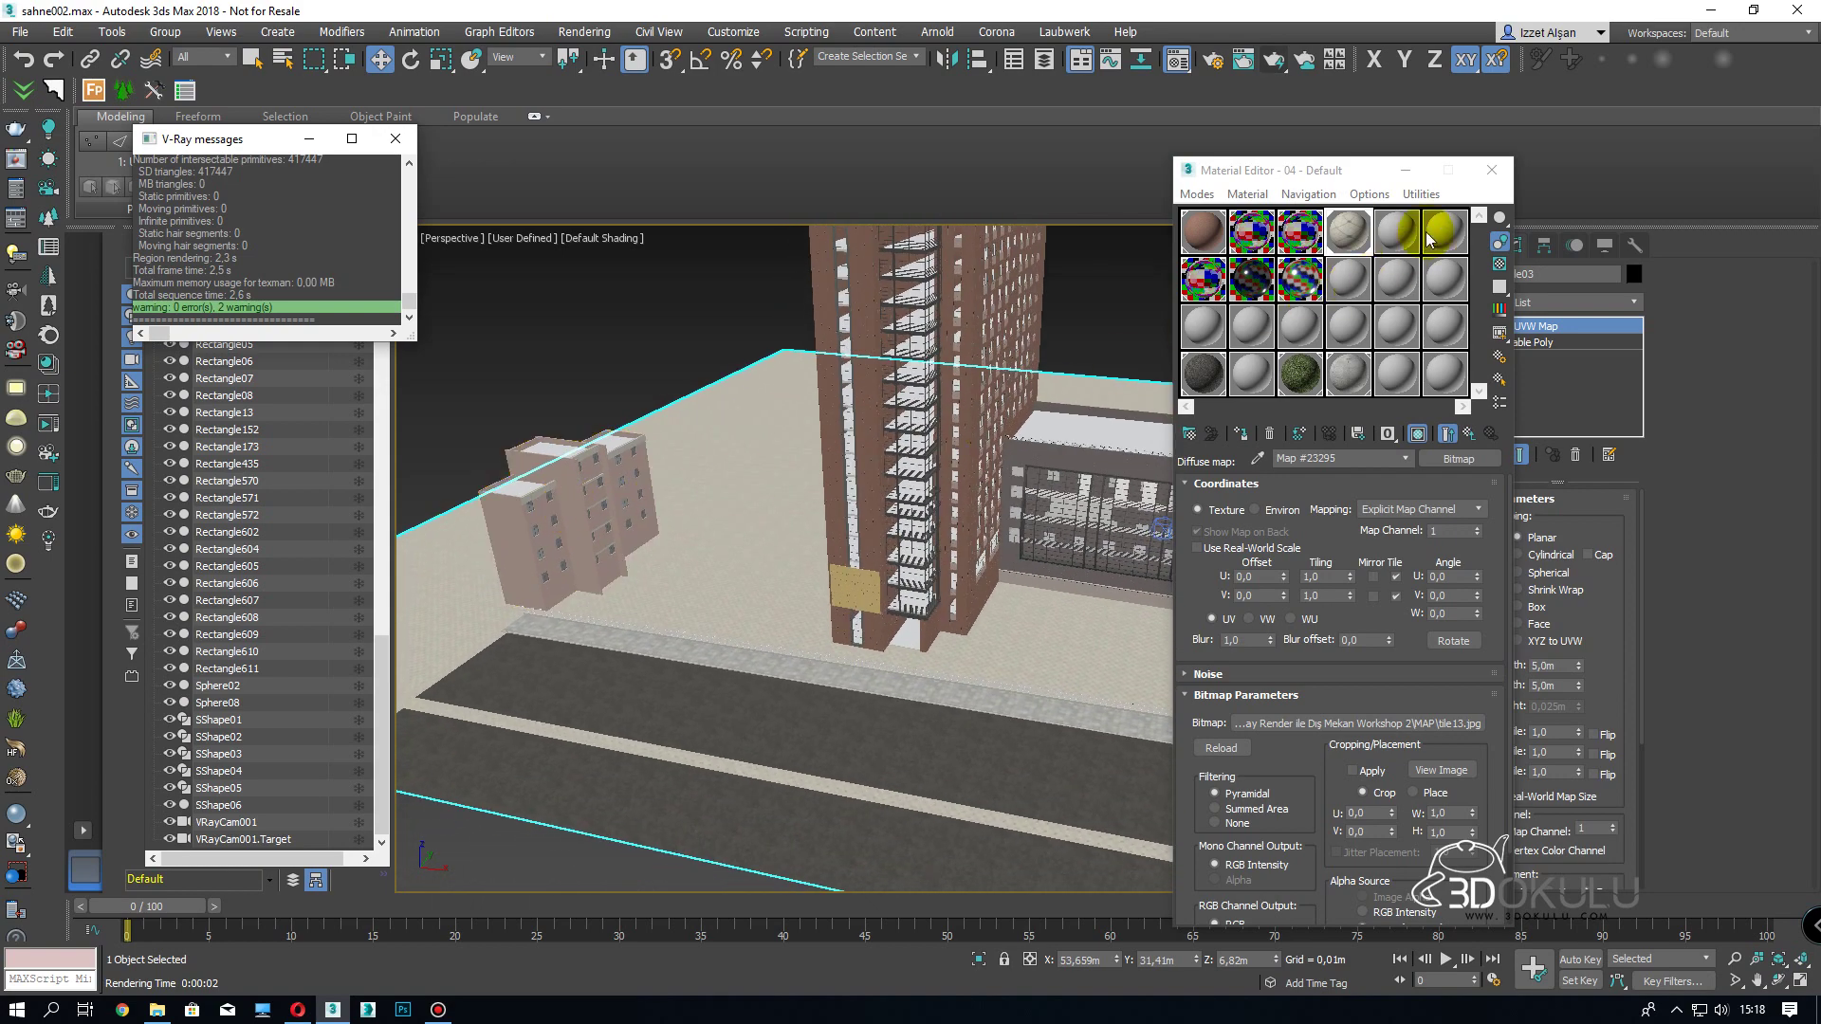
{"action": "left_click", "coordinate": [1489, 173]}
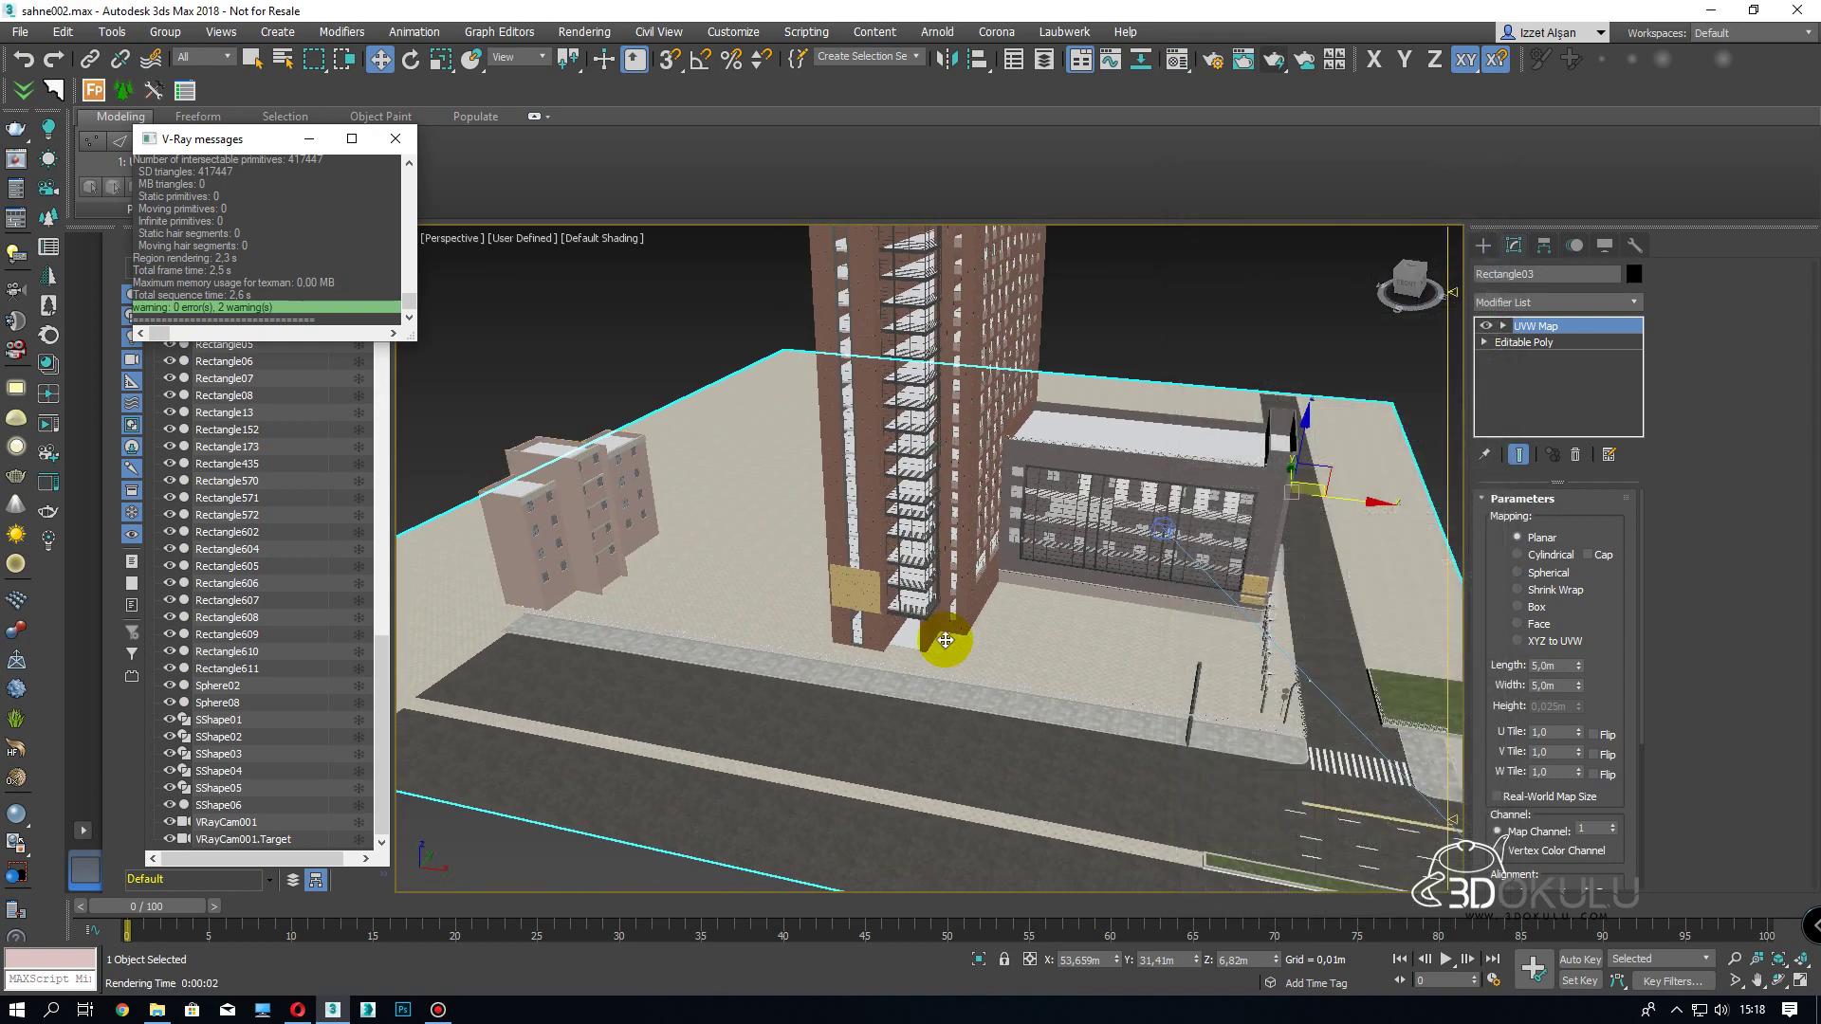
- Clone the sidewalk element beside the crosswalk to a separate object, placing the copy by the tiled median strip before the planter
{"action": "scroll", "coordinate": [825, 492], "scroll_direction": "up", "scroll_amount": 6}
{"action": "middle_click_drag", "start_coordinate": [1009, 636], "coordinate": [1301, 674], "text": "alt"}
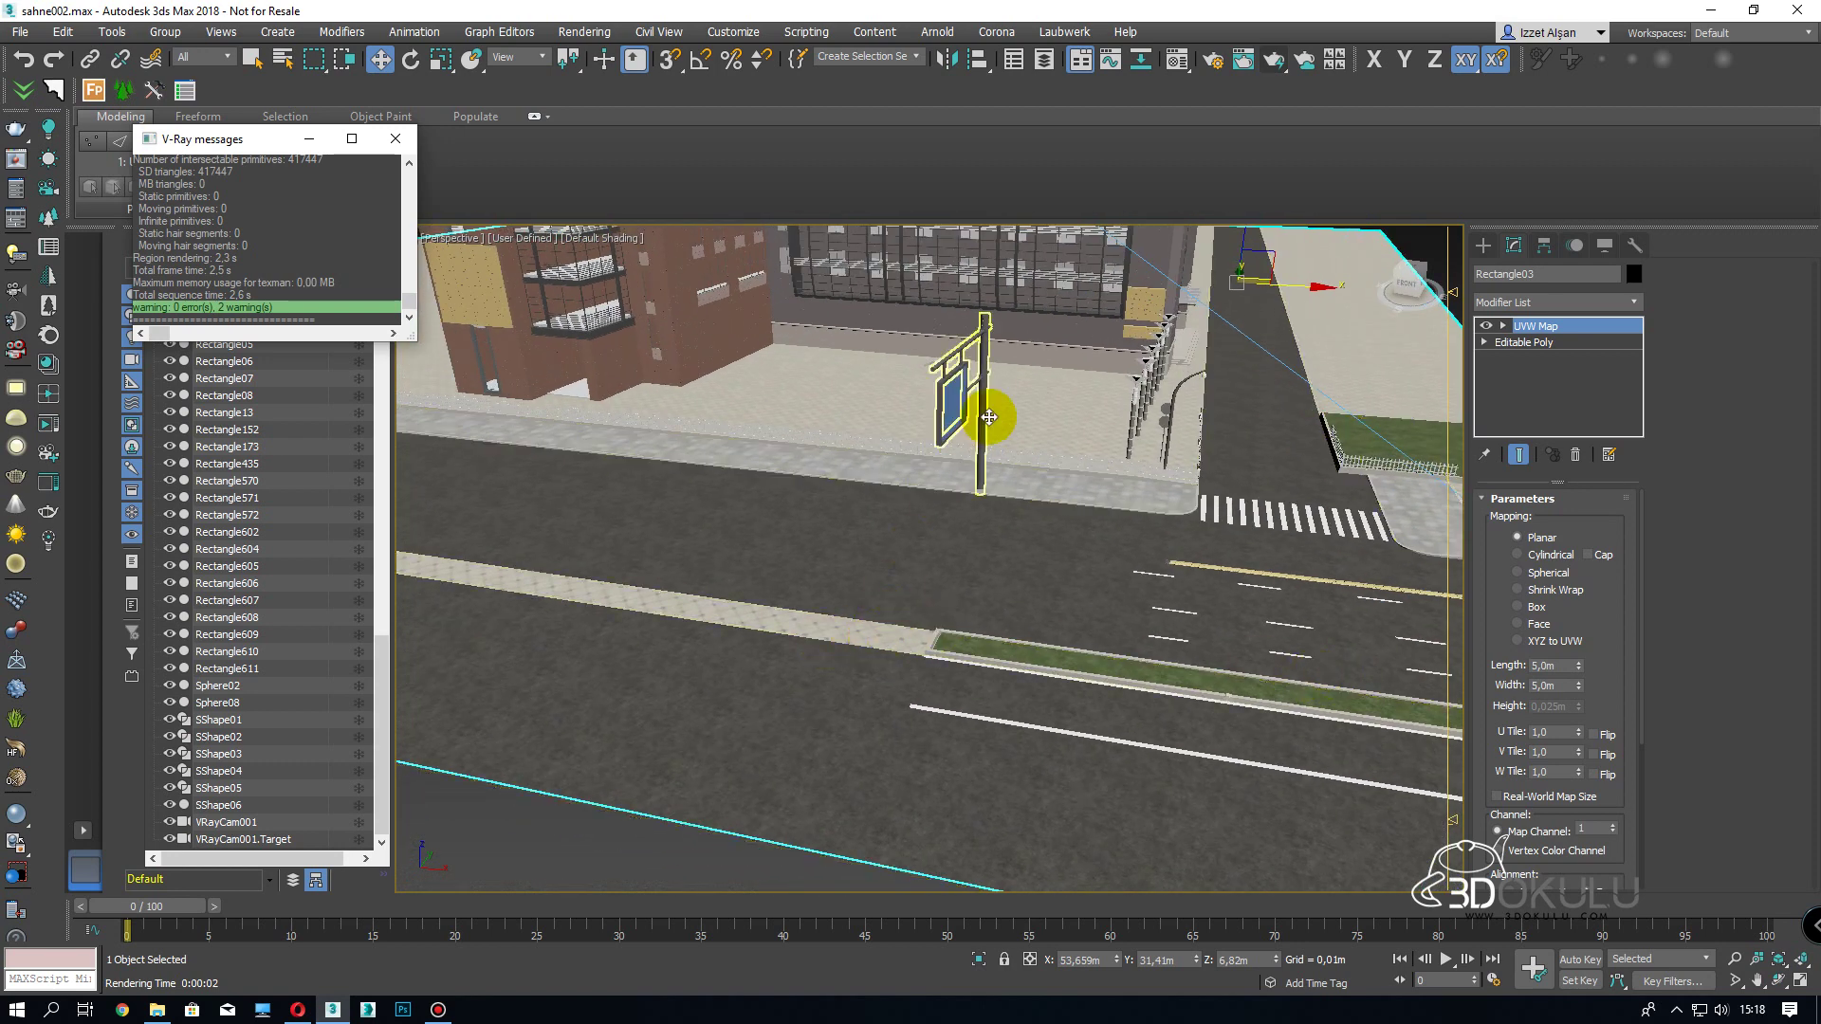
{"action": "middle_click_drag", "start_coordinate": [1071, 407], "coordinate": [1305, 671], "text": "alt"}
{"action": "left_click", "coordinate": [1294, 649]}
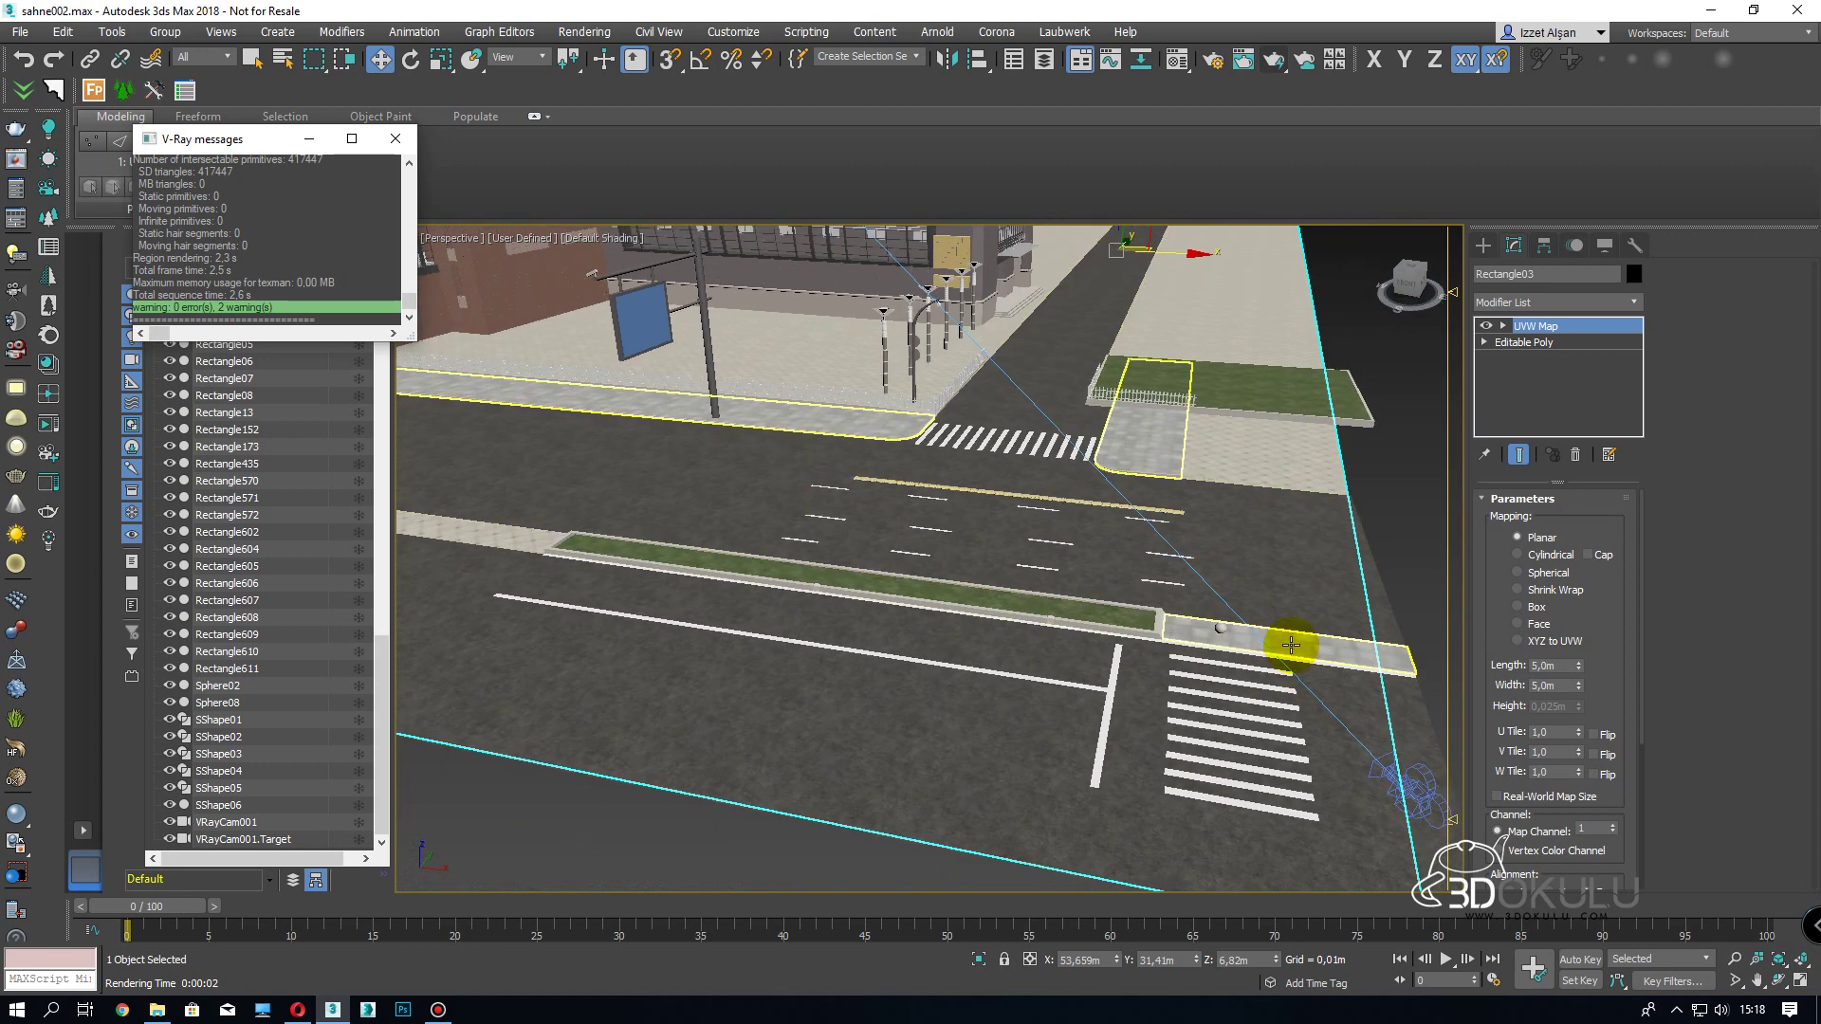
{"action": "mouse_move", "coordinate": [1324, 645]}
{"action": "left_mouse_down", "text": "shift"}
{"action": "mouse_move", "coordinate": [549, 598]}
{"action": "mouse_move", "coordinate": [569, 598]}
{"action": "left_mouse_up", "text": "shift"}
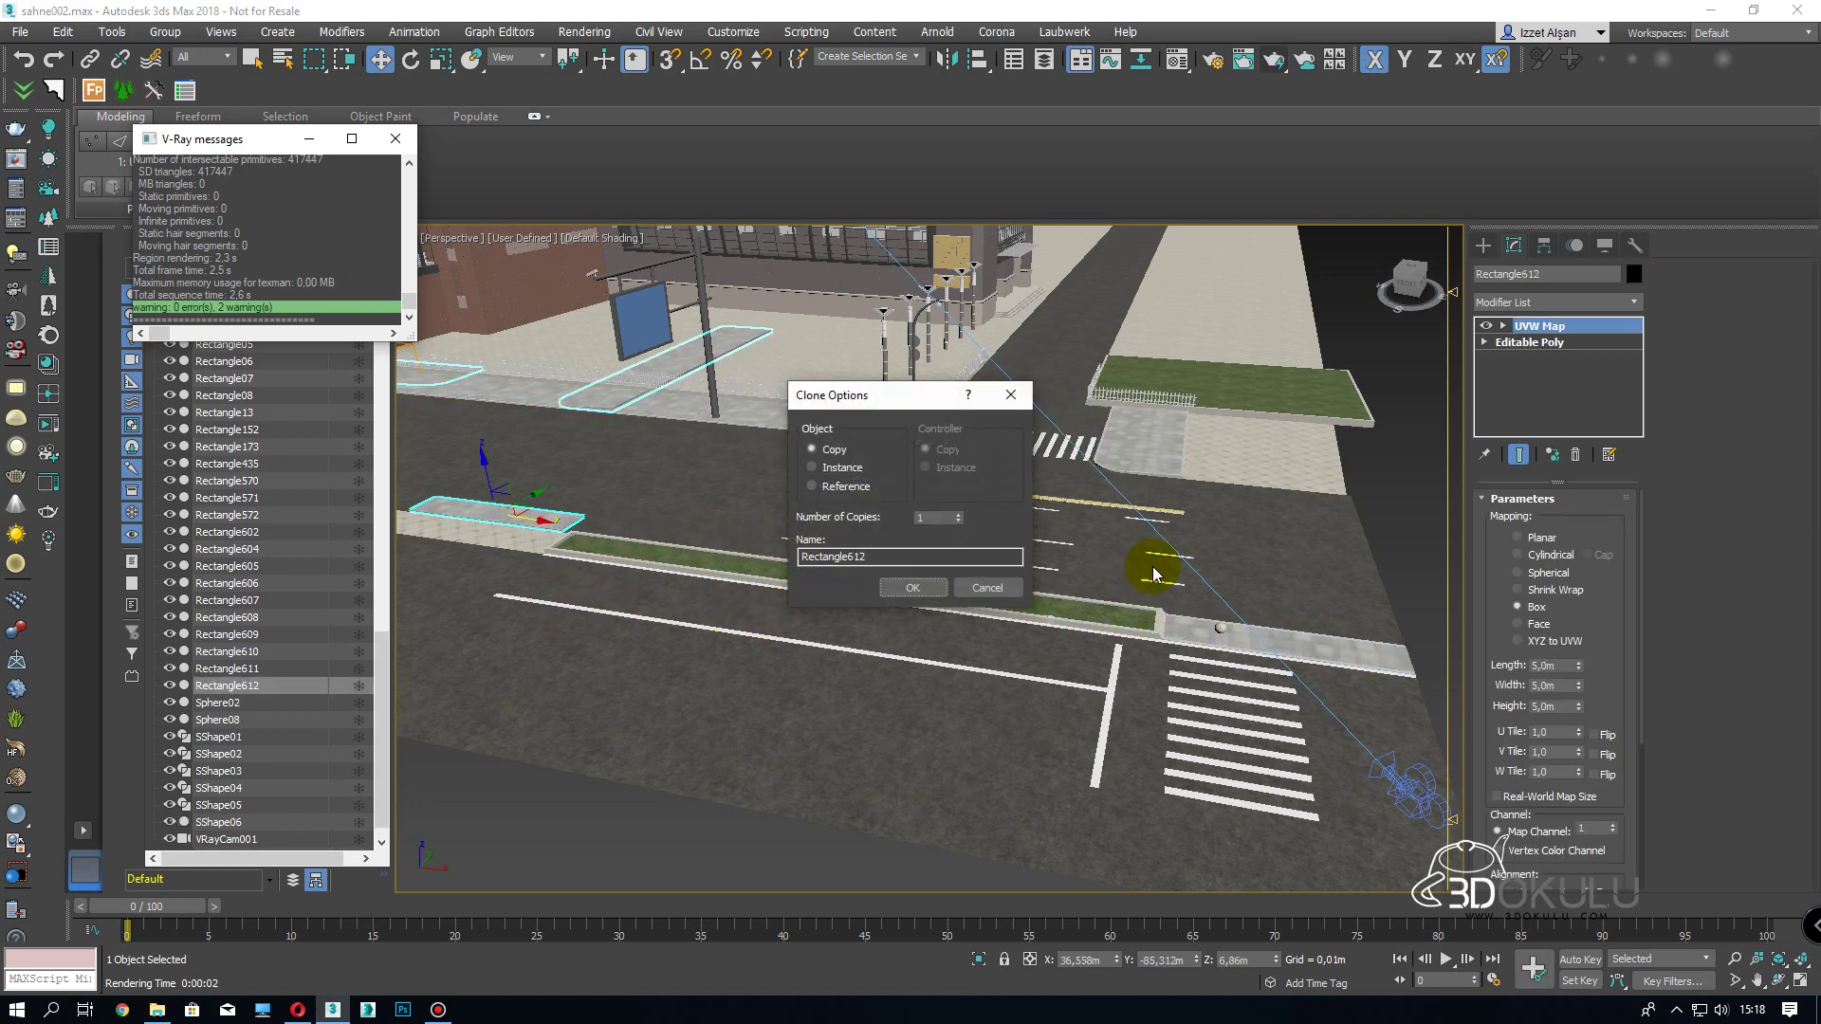
{"action": "left_click", "coordinate": [986, 588]}
{"action": "left_click", "coordinate": [1524, 343]}
{"action": "left_click", "coordinate": [1596, 520]}
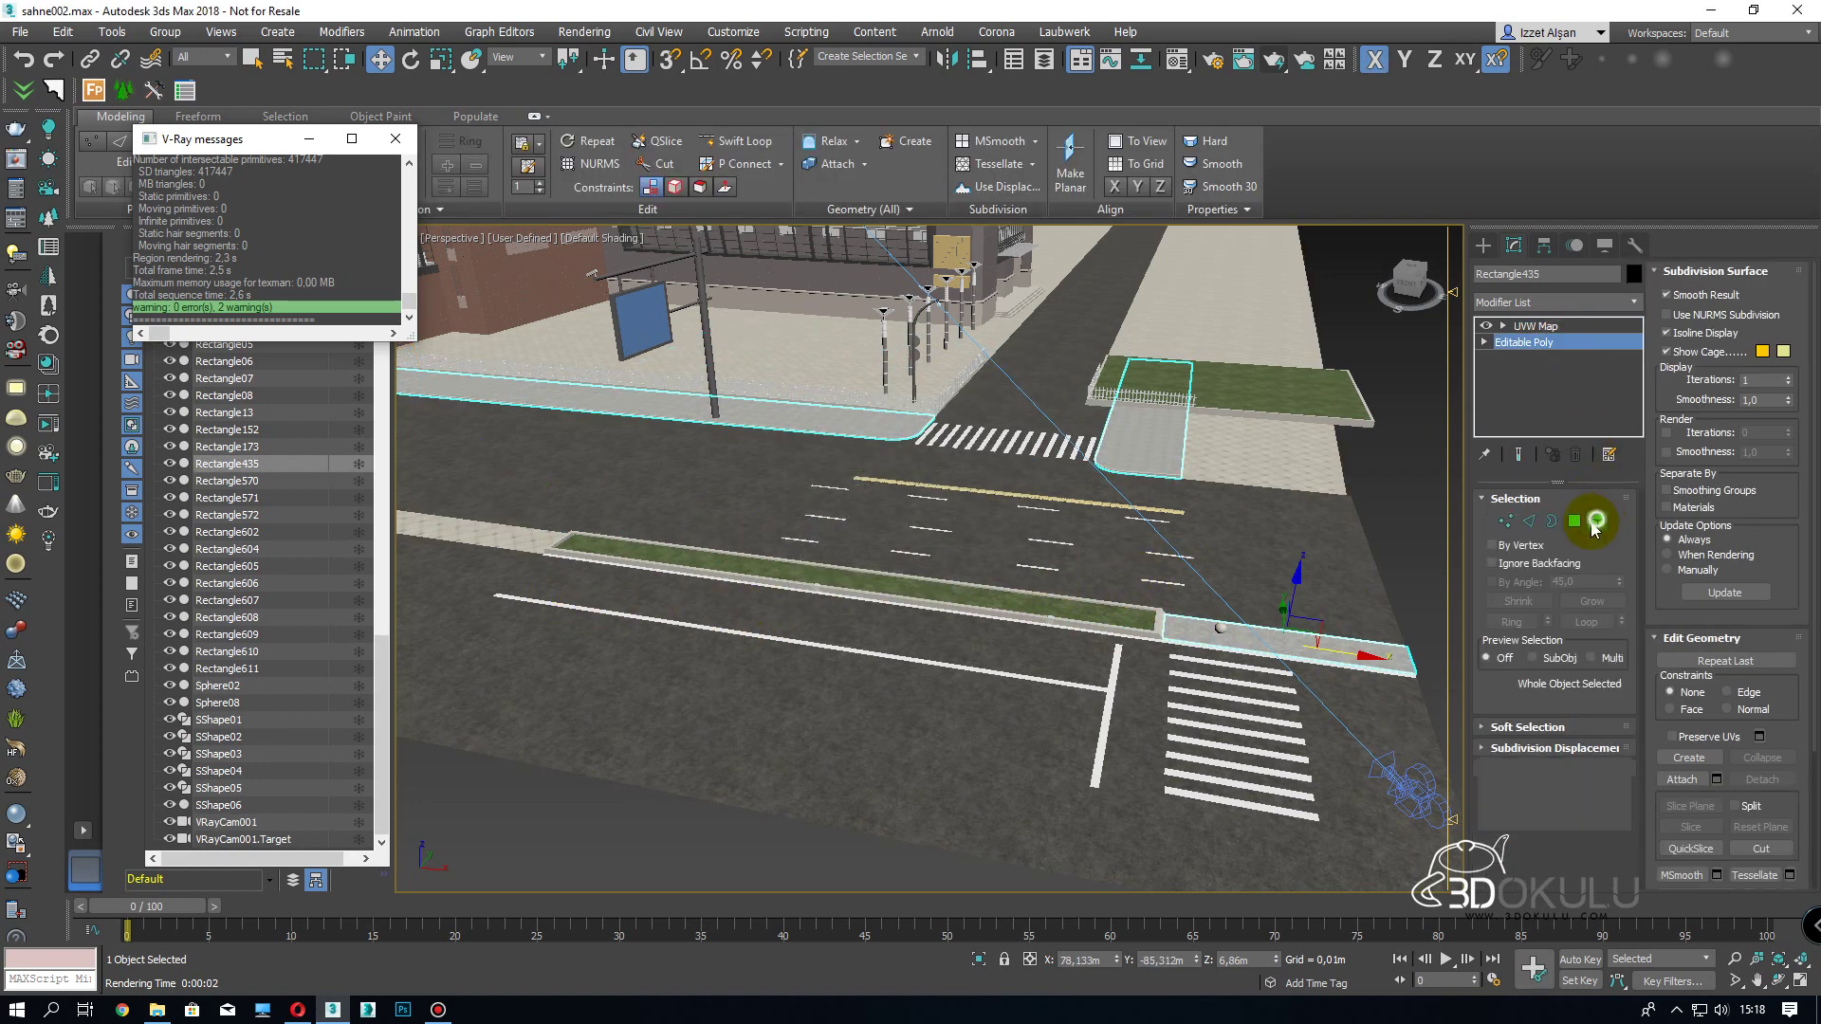
{"action": "mouse_move", "coordinate": [1202, 590]}
{"action": "left_mouse_down"}
{"action": "mouse_move", "coordinate": [1394, 707]}
{"action": "mouse_move", "coordinate": [570, 589]}
{"action": "left_mouse_up"}
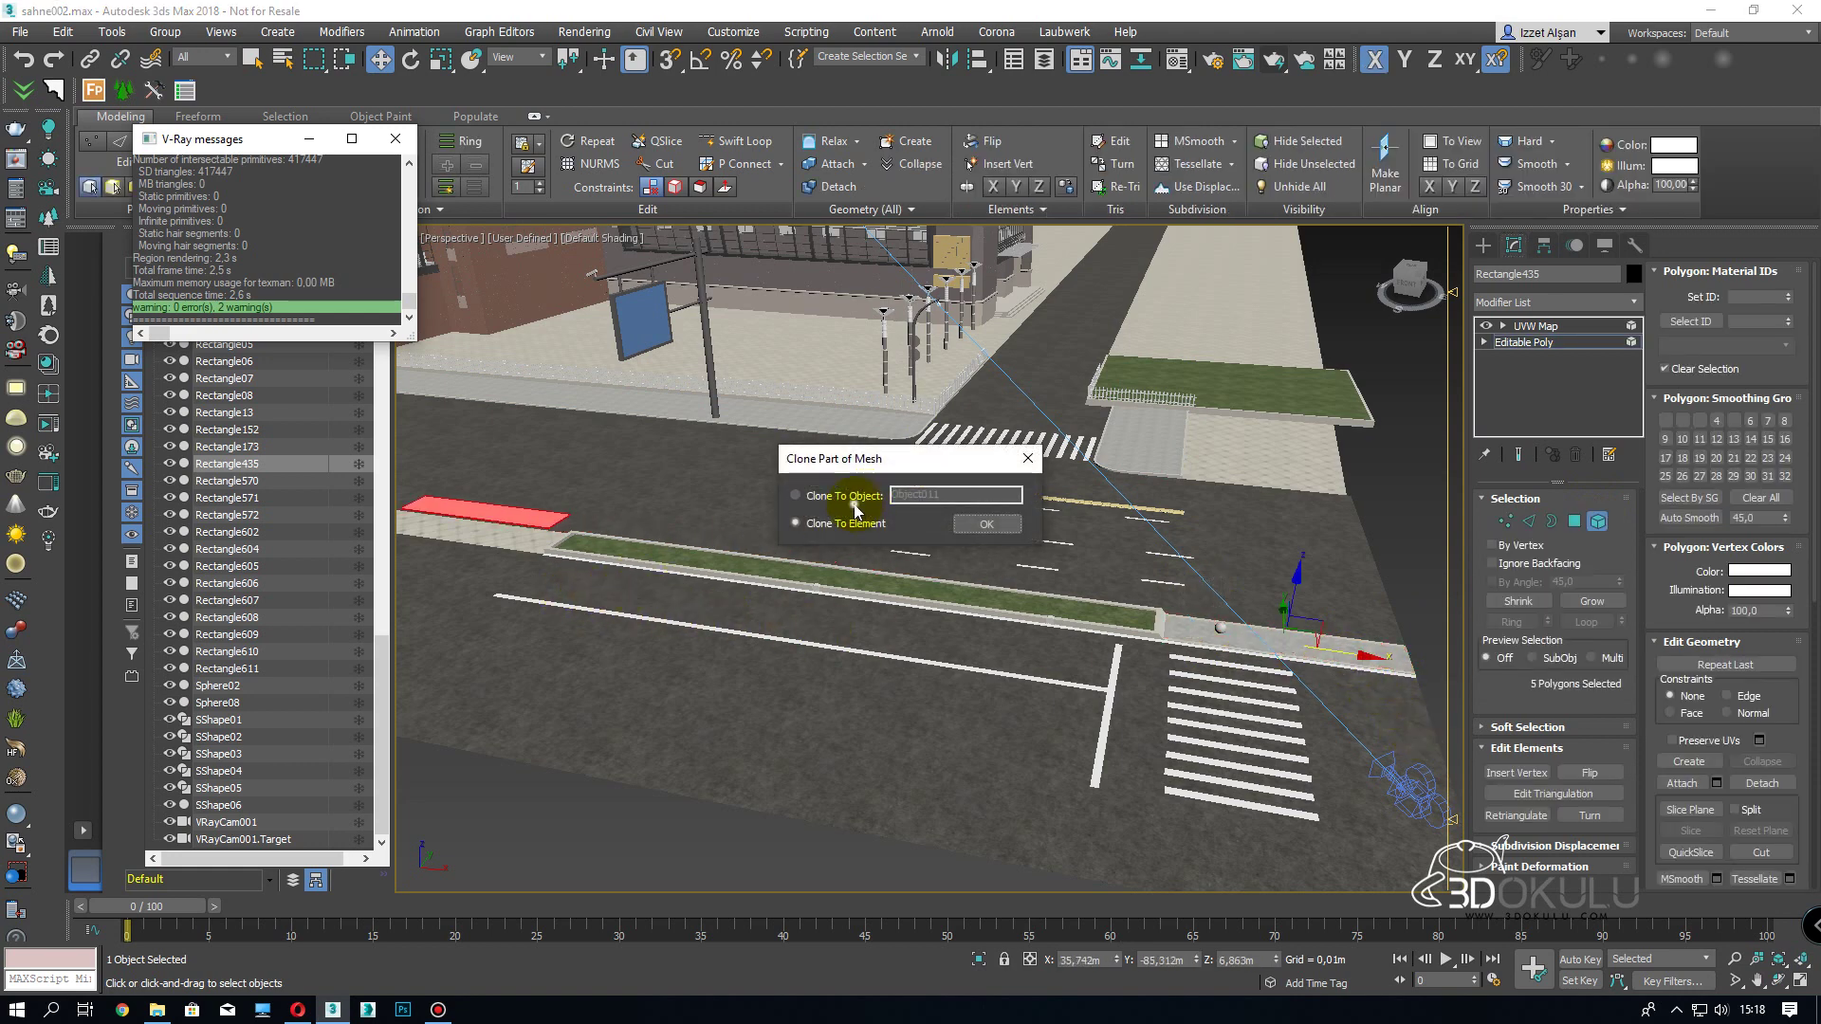
{"action": "left_click", "coordinate": [869, 500]}
{"action": "left_click", "coordinate": [986, 523]}
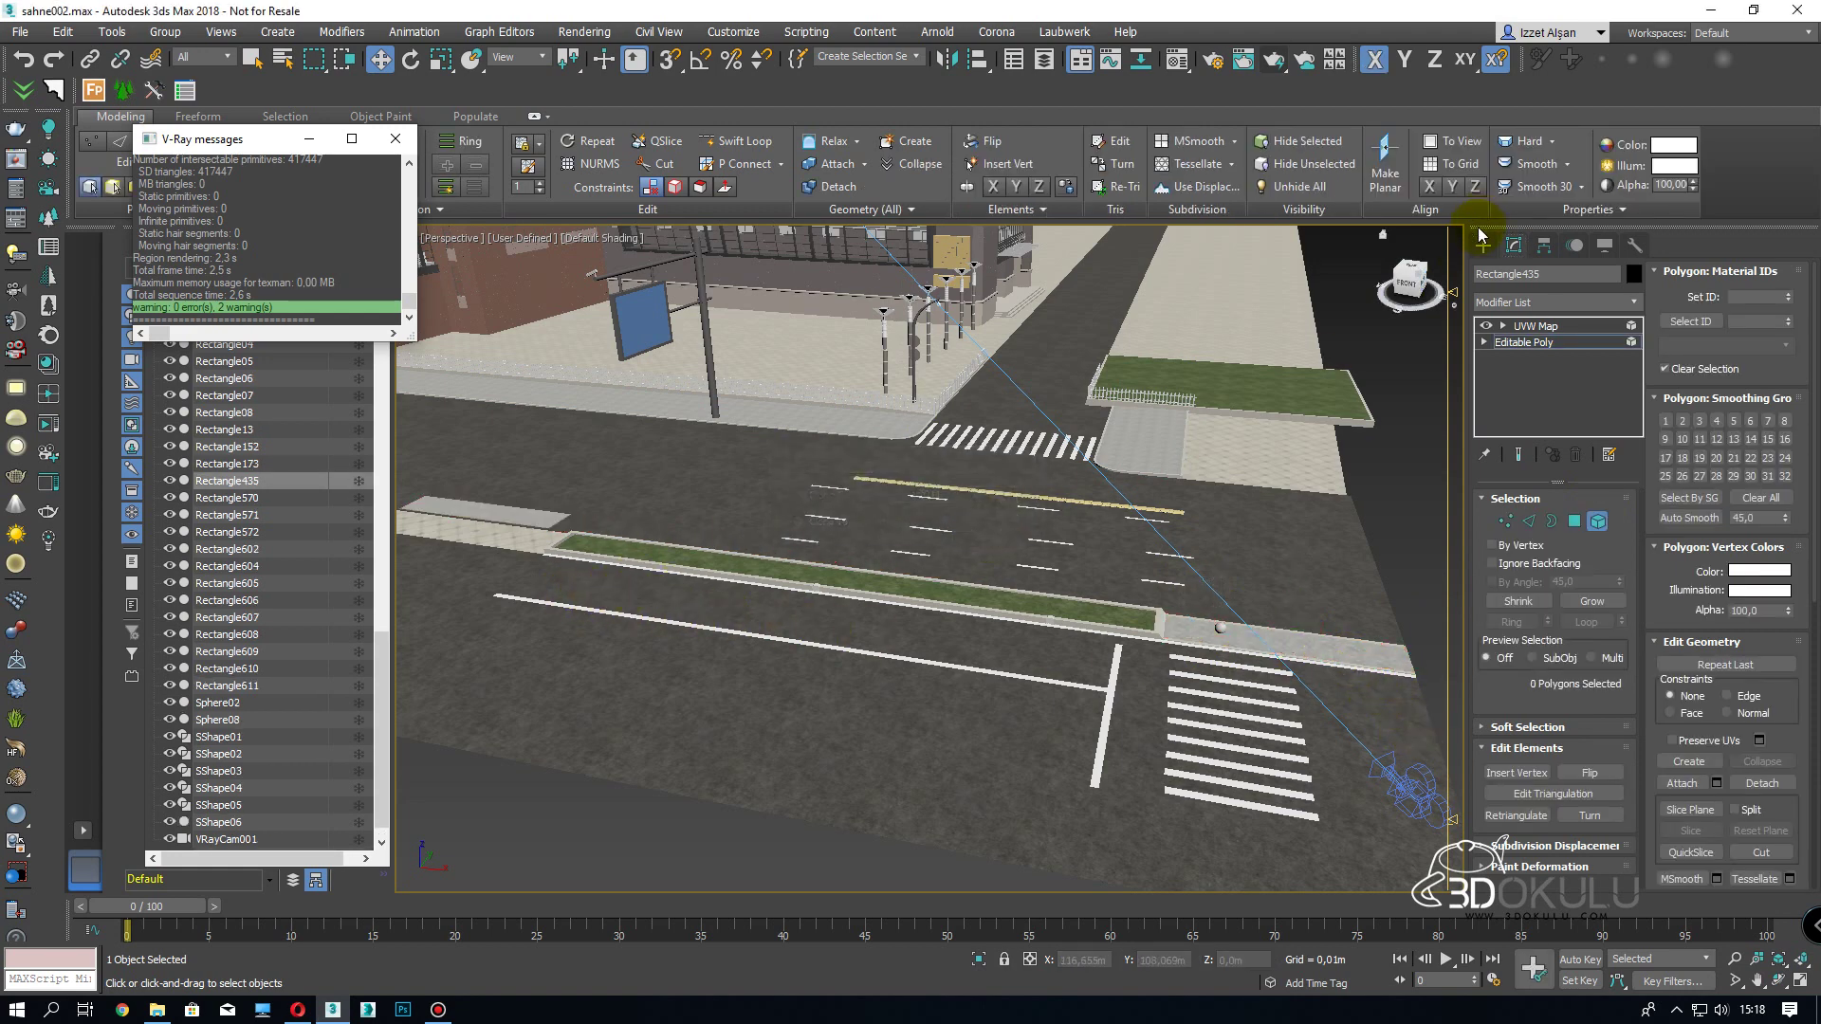
- Select the cloned paving slab, frame it from the top and convert it to Editable Poly
{"action": "left_click", "coordinate": [487, 521]}
{"action": "key", "text": "t"}
{"action": "key", "text": "z"}
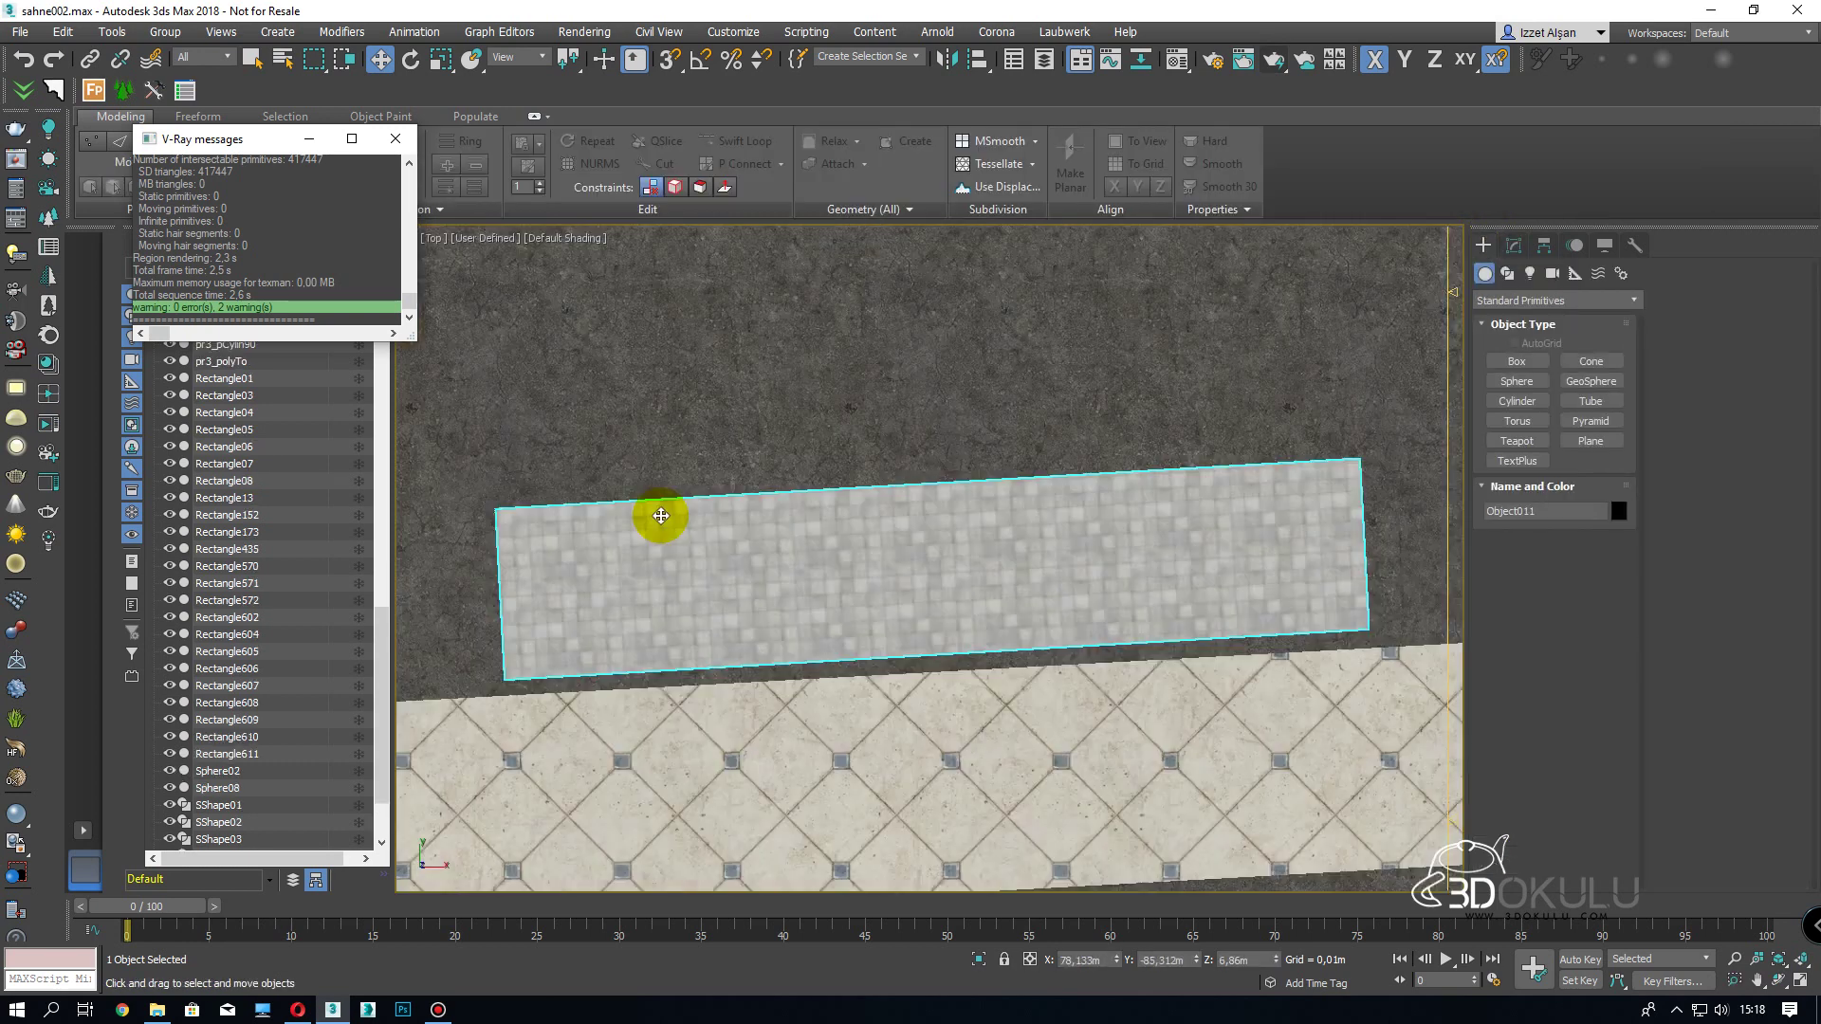
{"action": "scroll", "coordinate": [844, 525], "scroll_direction": "down", "scroll_amount": 4}
{"action": "right_click", "coordinate": [859, 527]}
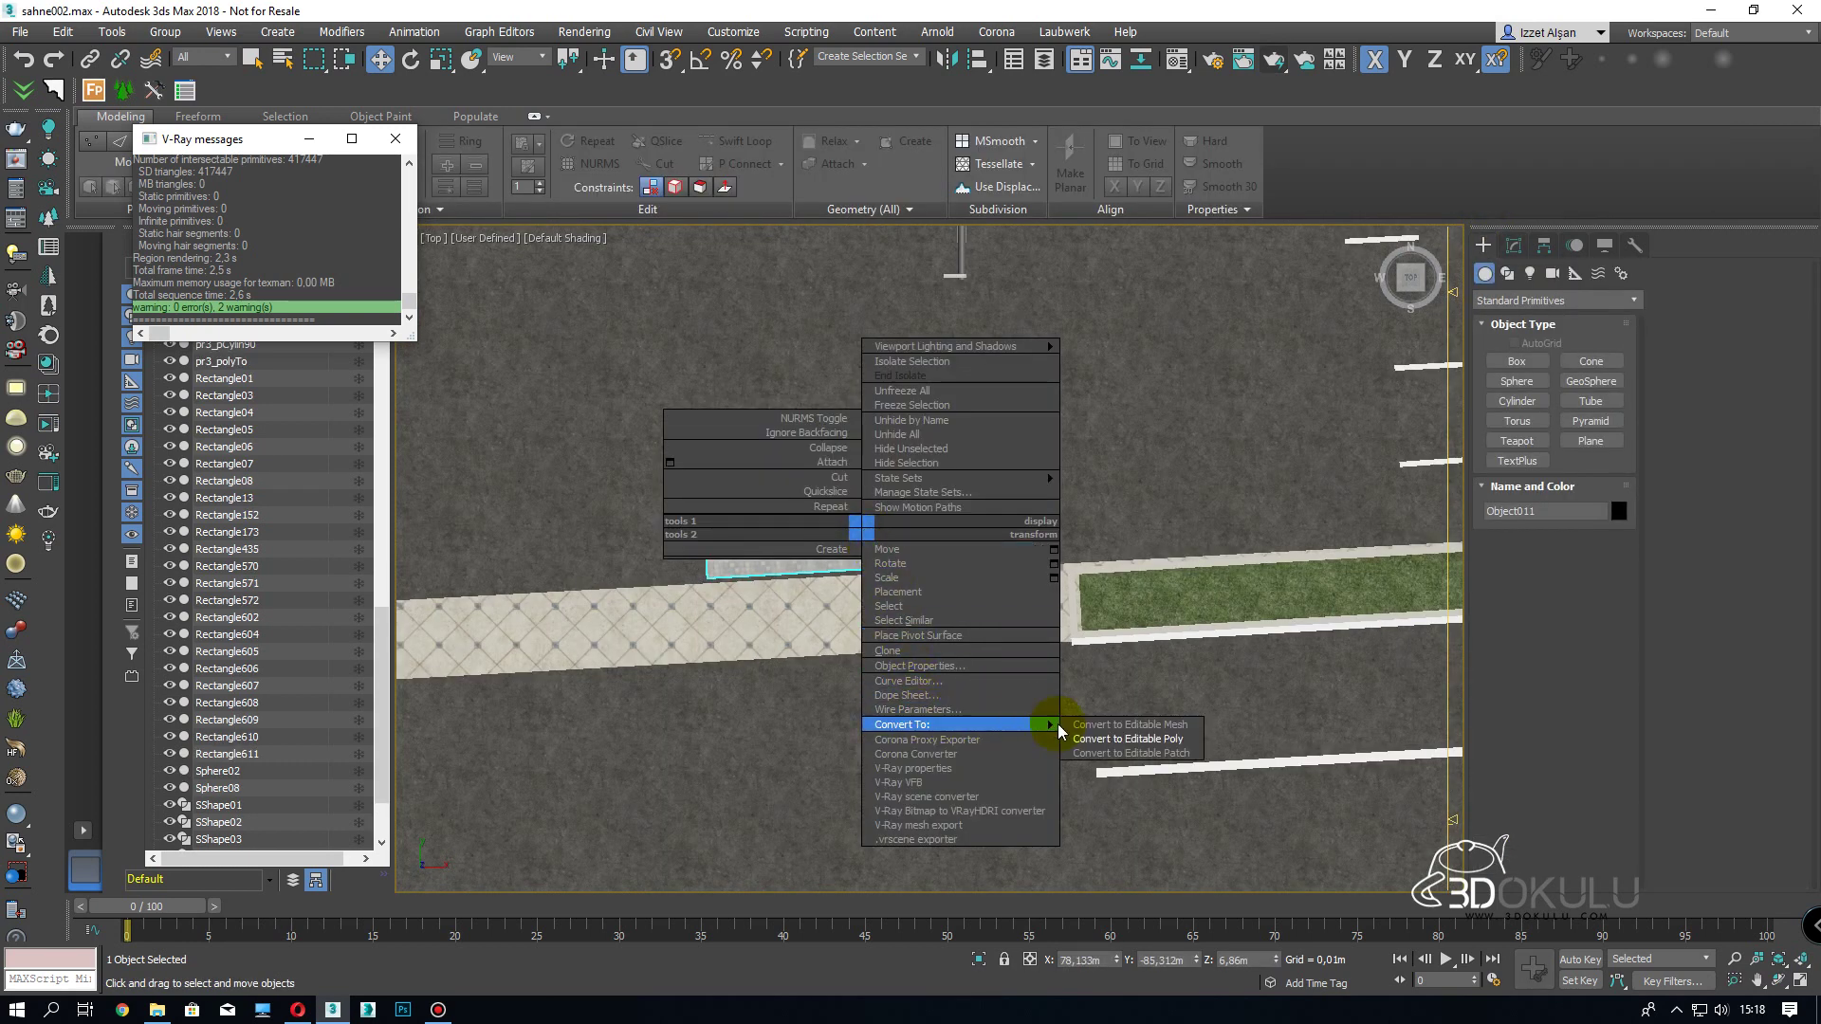
{"action": "left_click", "coordinate": [1100, 740]}
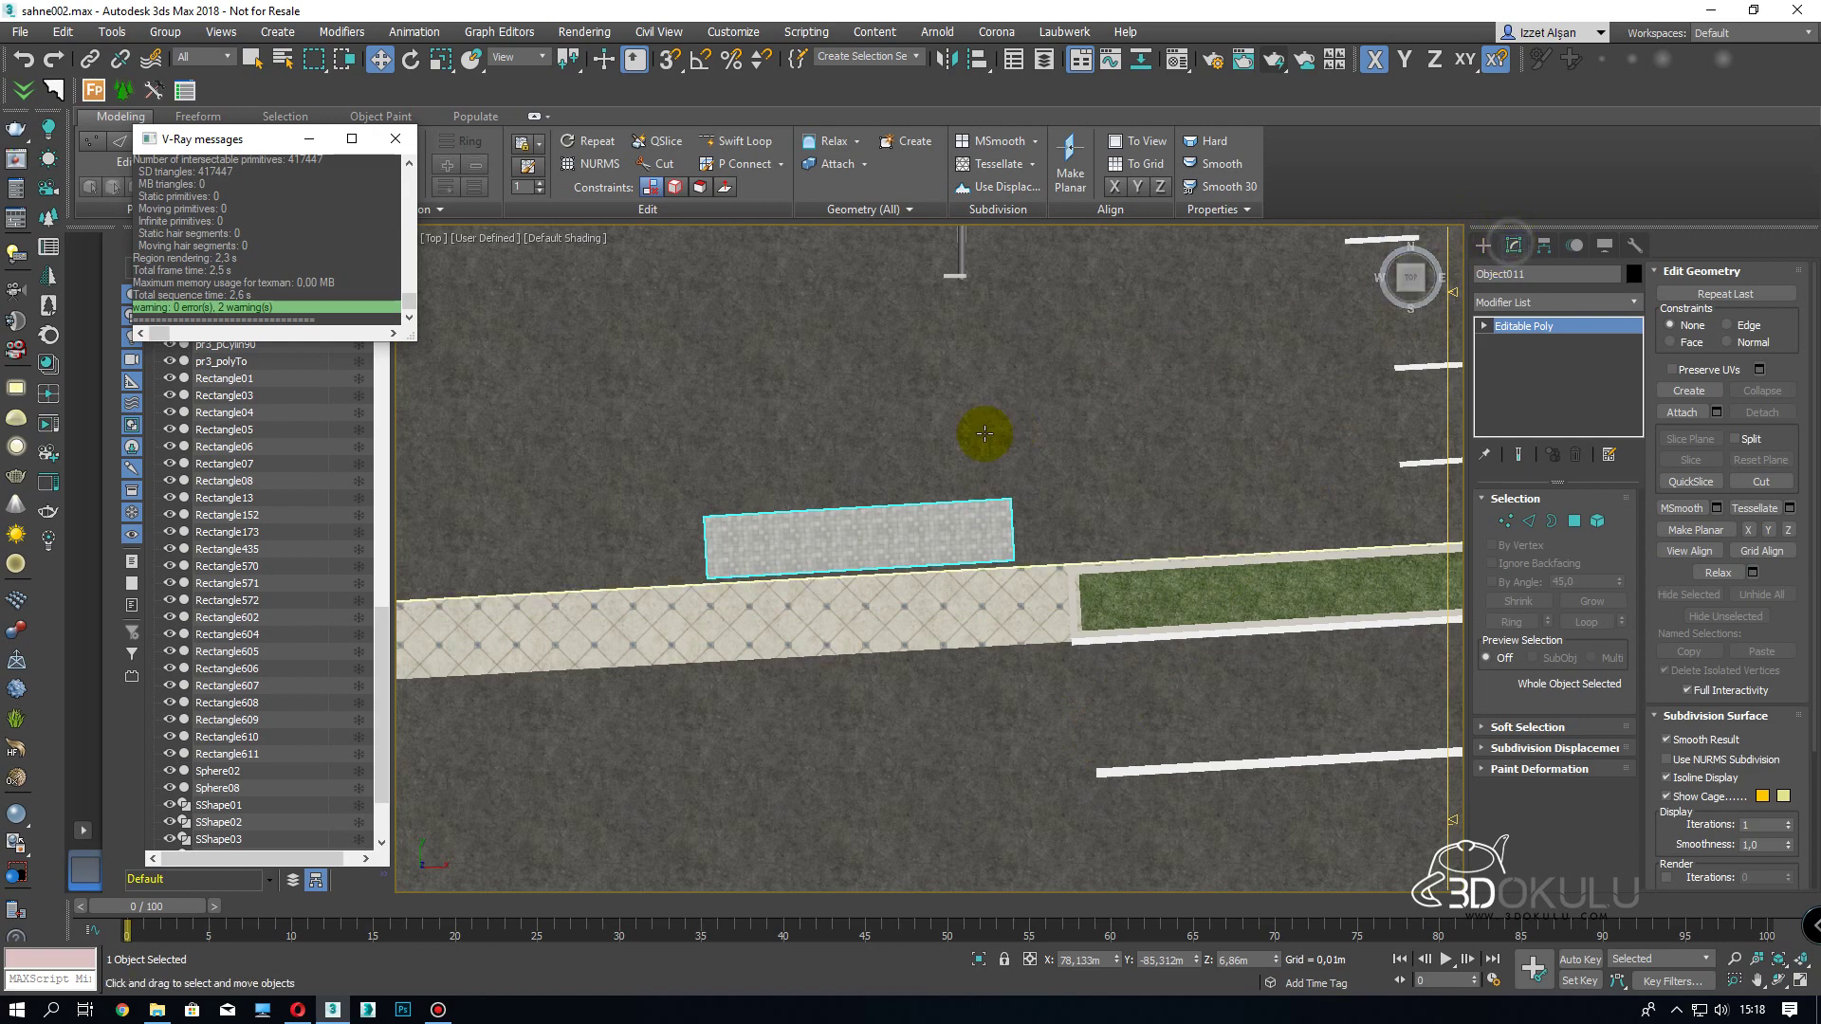
- Center the slab's pivot to the object and move the slab onto the tiled median strip
{"action": "left_click", "coordinate": [1544, 248]}
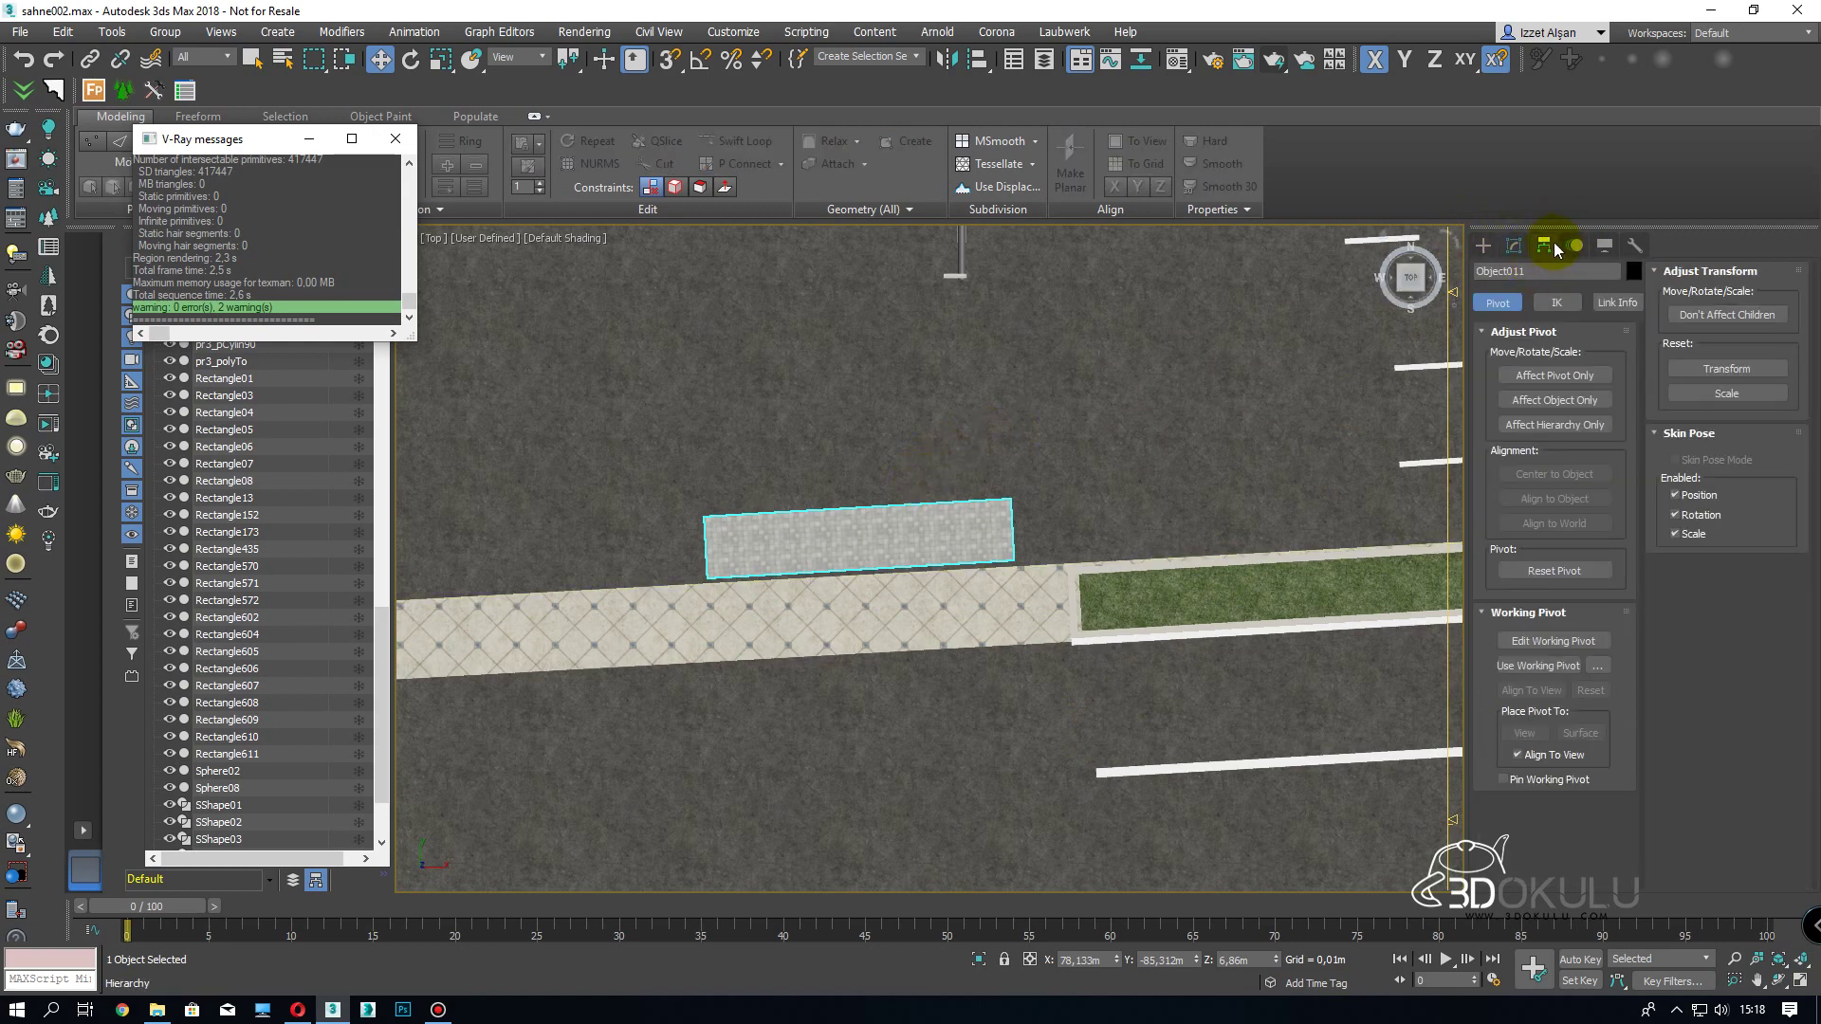
{"action": "left_click", "coordinate": [1555, 374]}
{"action": "left_click", "coordinate": [1555, 474]}
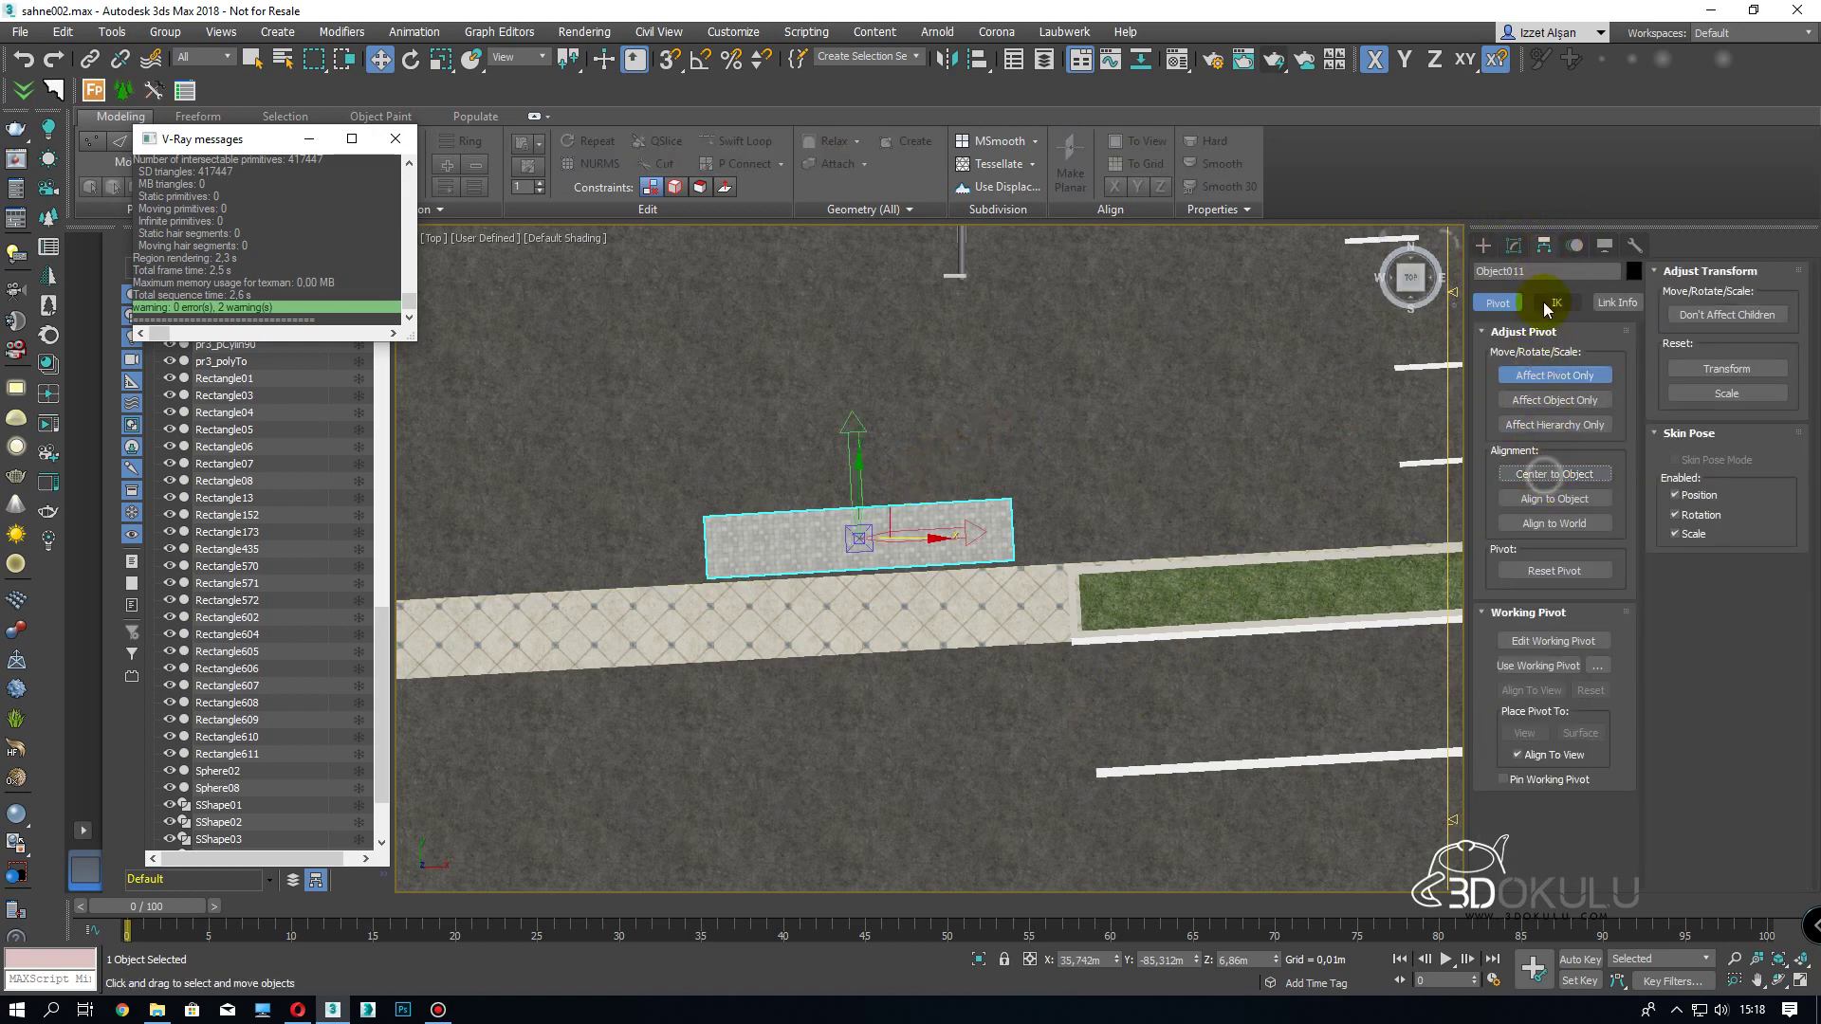
{"action": "left_click", "coordinate": [1516, 247]}
{"action": "left_click_drag", "start_coordinate": [853, 496], "coordinate": [868, 566]}
{"action": "left_click", "coordinate": [1506, 521]}
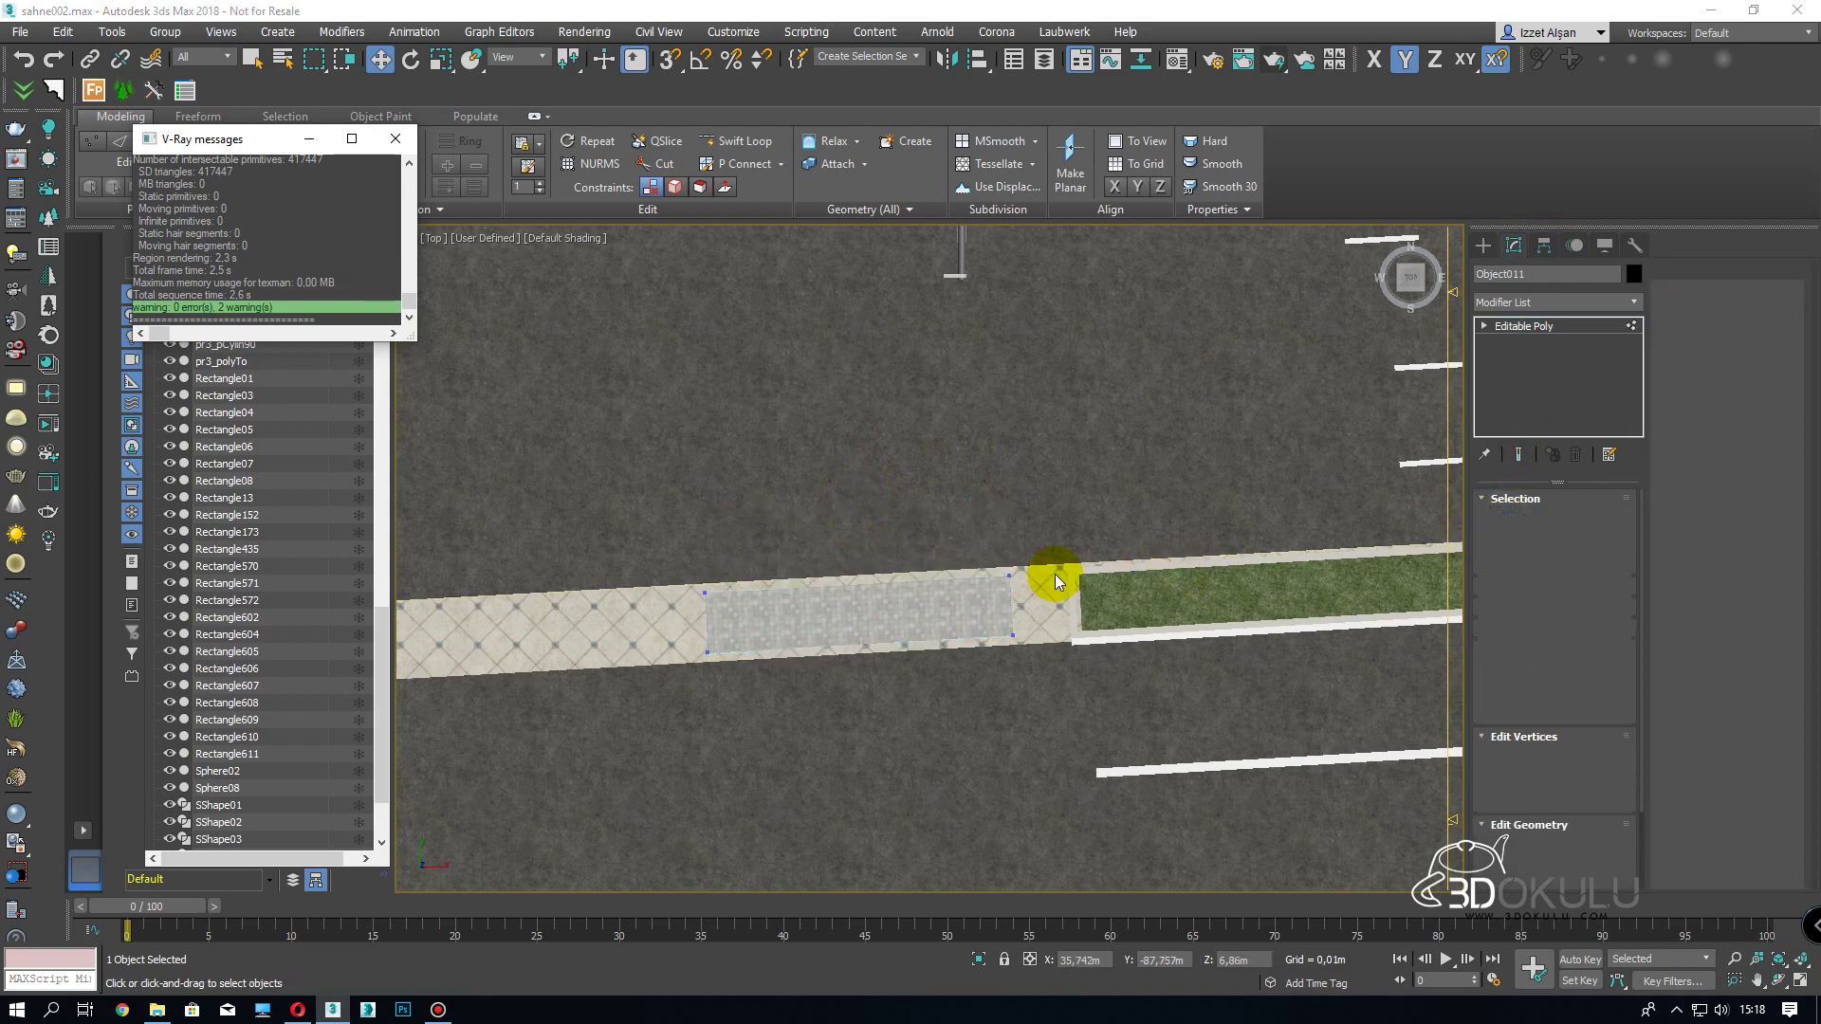
{"action": "left_click_drag", "start_coordinate": [910, 532], "coordinate": [1167, 785]}
{"action": "scroll", "coordinate": [1060, 614], "scroll_direction": "down", "scroll_amount": 3}
{"action": "scroll", "coordinate": [1060, 615], "scroll_direction": "up", "scroll_amount": 5}
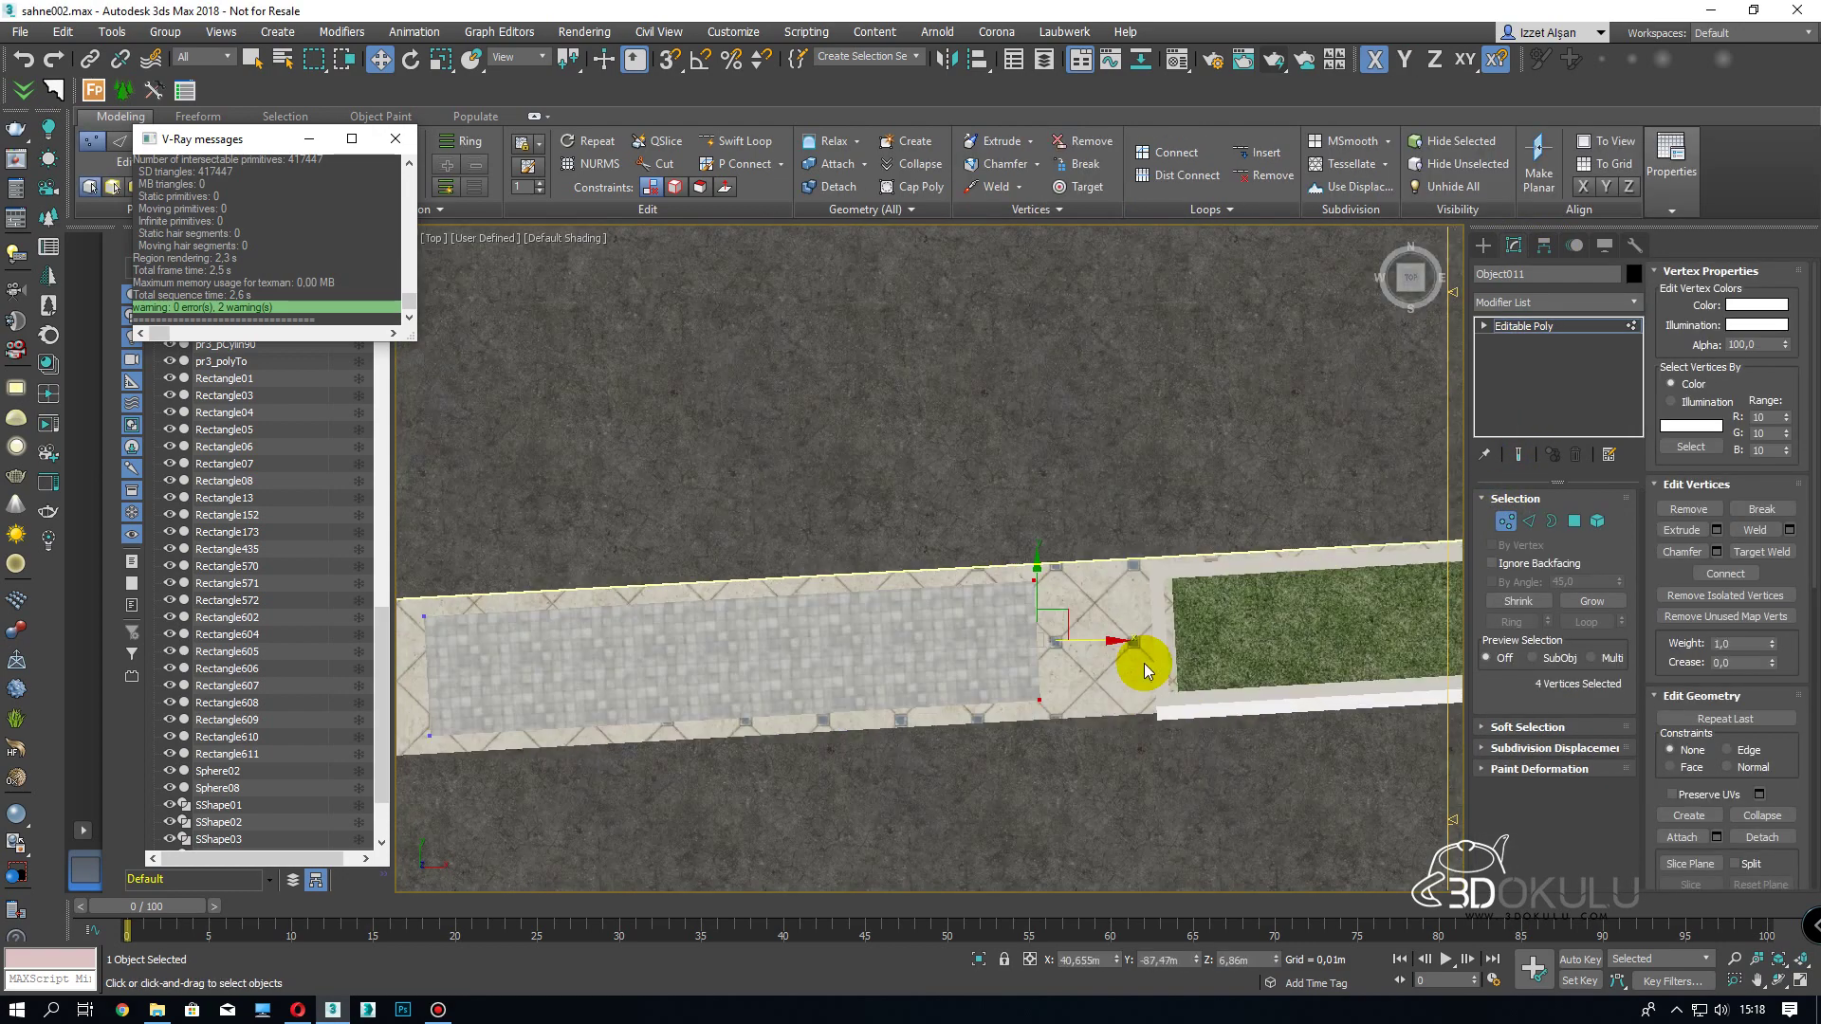
- Select only the slab's end polygon facing the planter, using window region selection
{"action": "left_click", "coordinate": [1575, 522]}
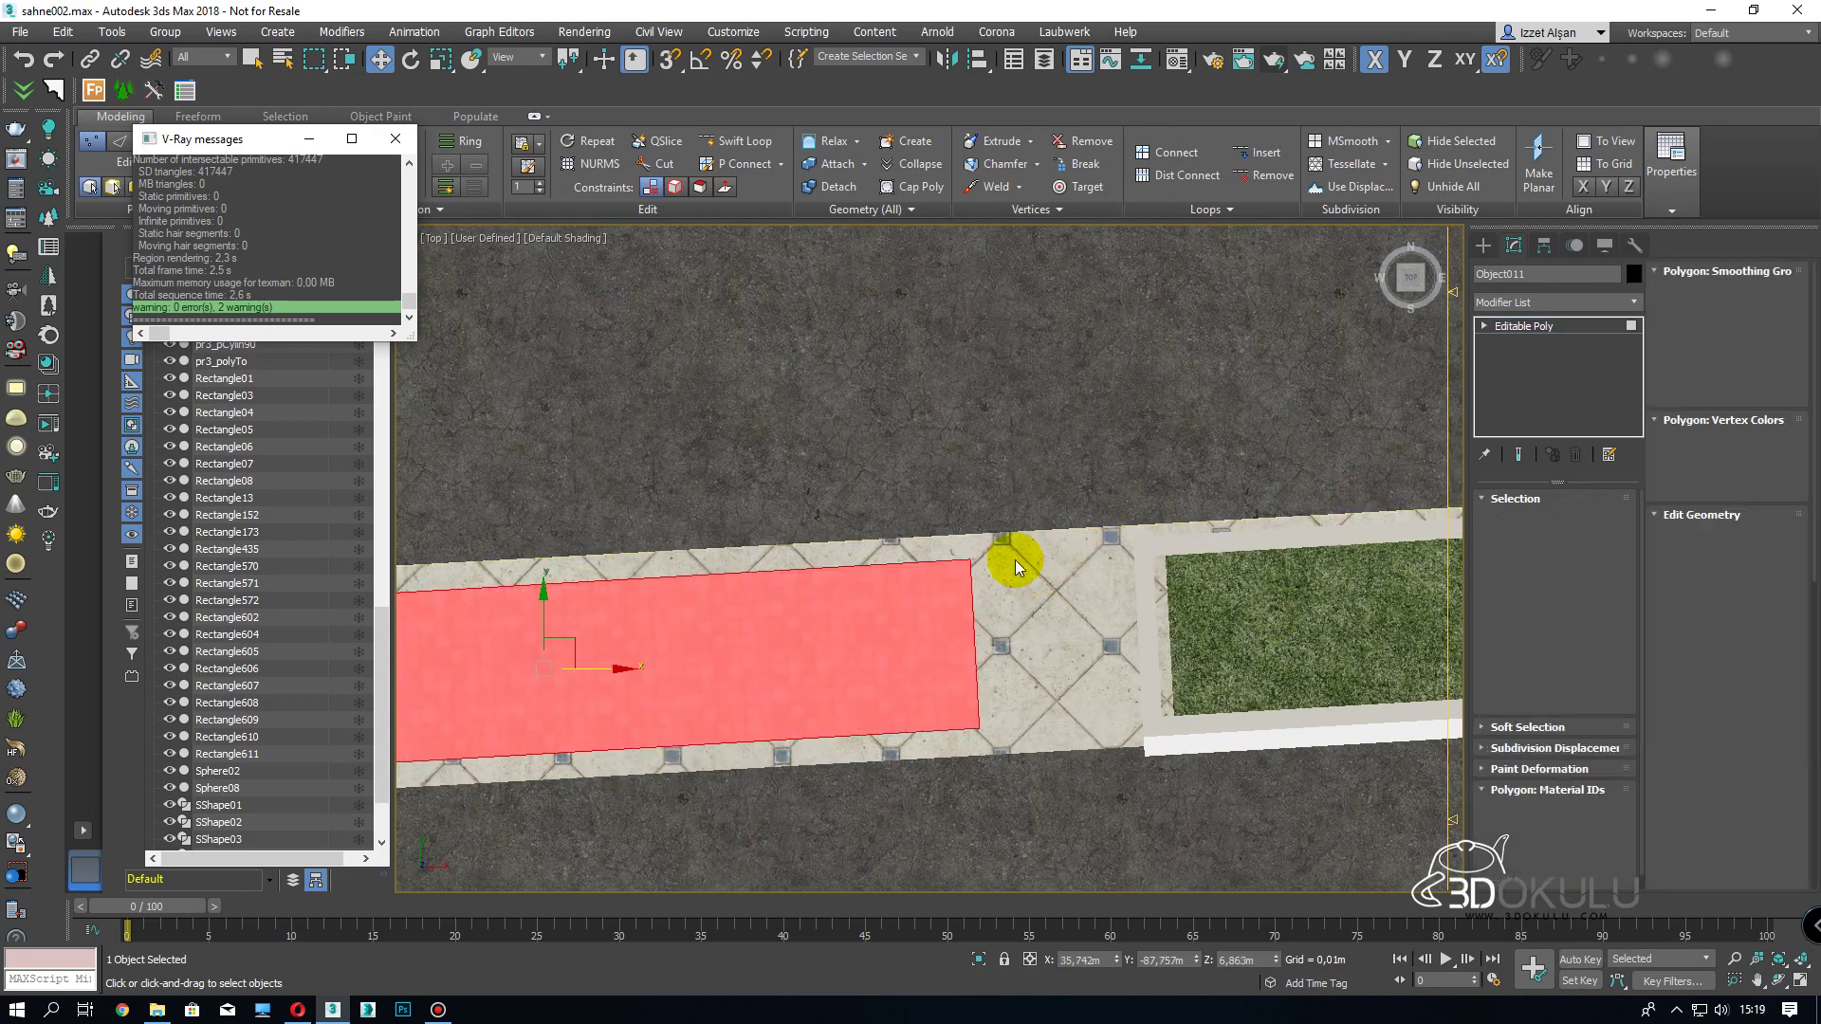
{"action": "middle_click_drag", "start_coordinate": [1106, 692], "coordinate": [1013, 580], "text": "alt"}
{"action": "scroll", "coordinate": [886, 773], "scroll_direction": "up", "scroll_amount": 4}
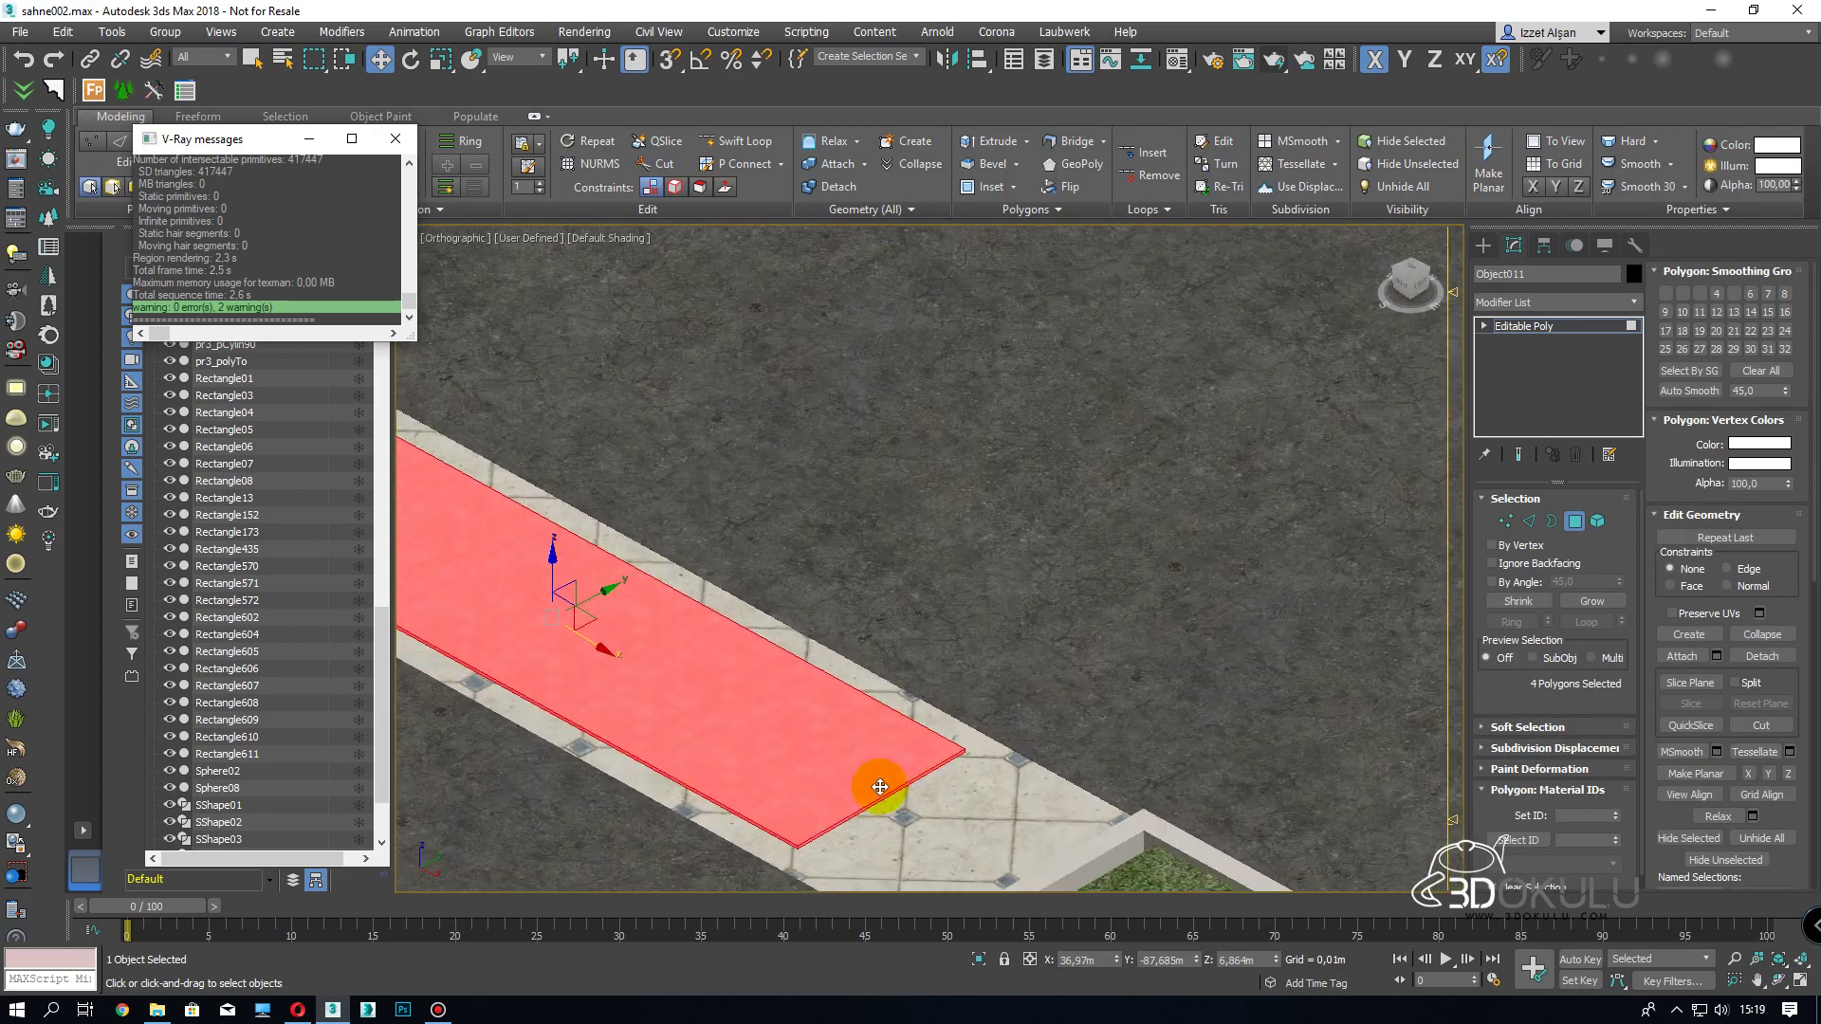
{"action": "key", "text": "t"}
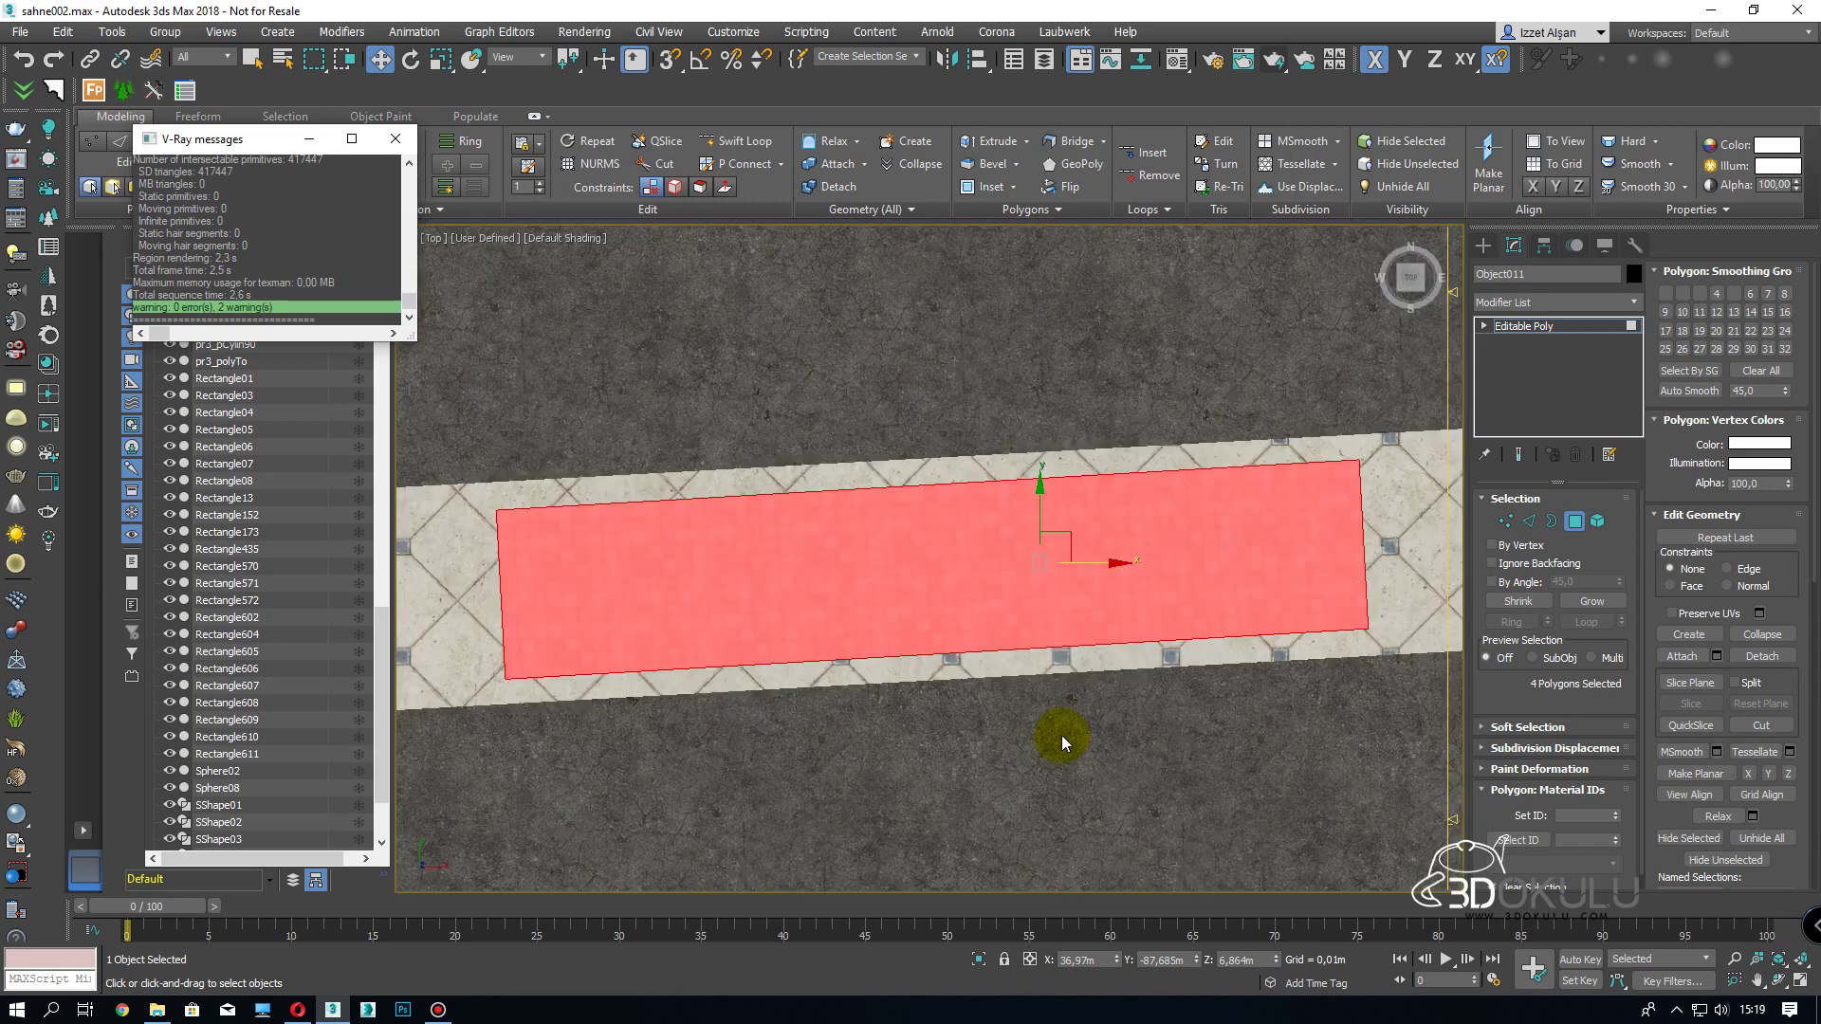
{"action": "key", "text": "ctrl+a"}
{"action": "scroll", "coordinate": [1123, 681], "scroll_direction": "down", "scroll_amount": 3}
{"action": "middle_click_drag", "start_coordinate": [1123, 681], "coordinate": [1003, 630]}
{"action": "scroll", "coordinate": [1002, 630], "scroll_direction": "up", "scroll_amount": 2}
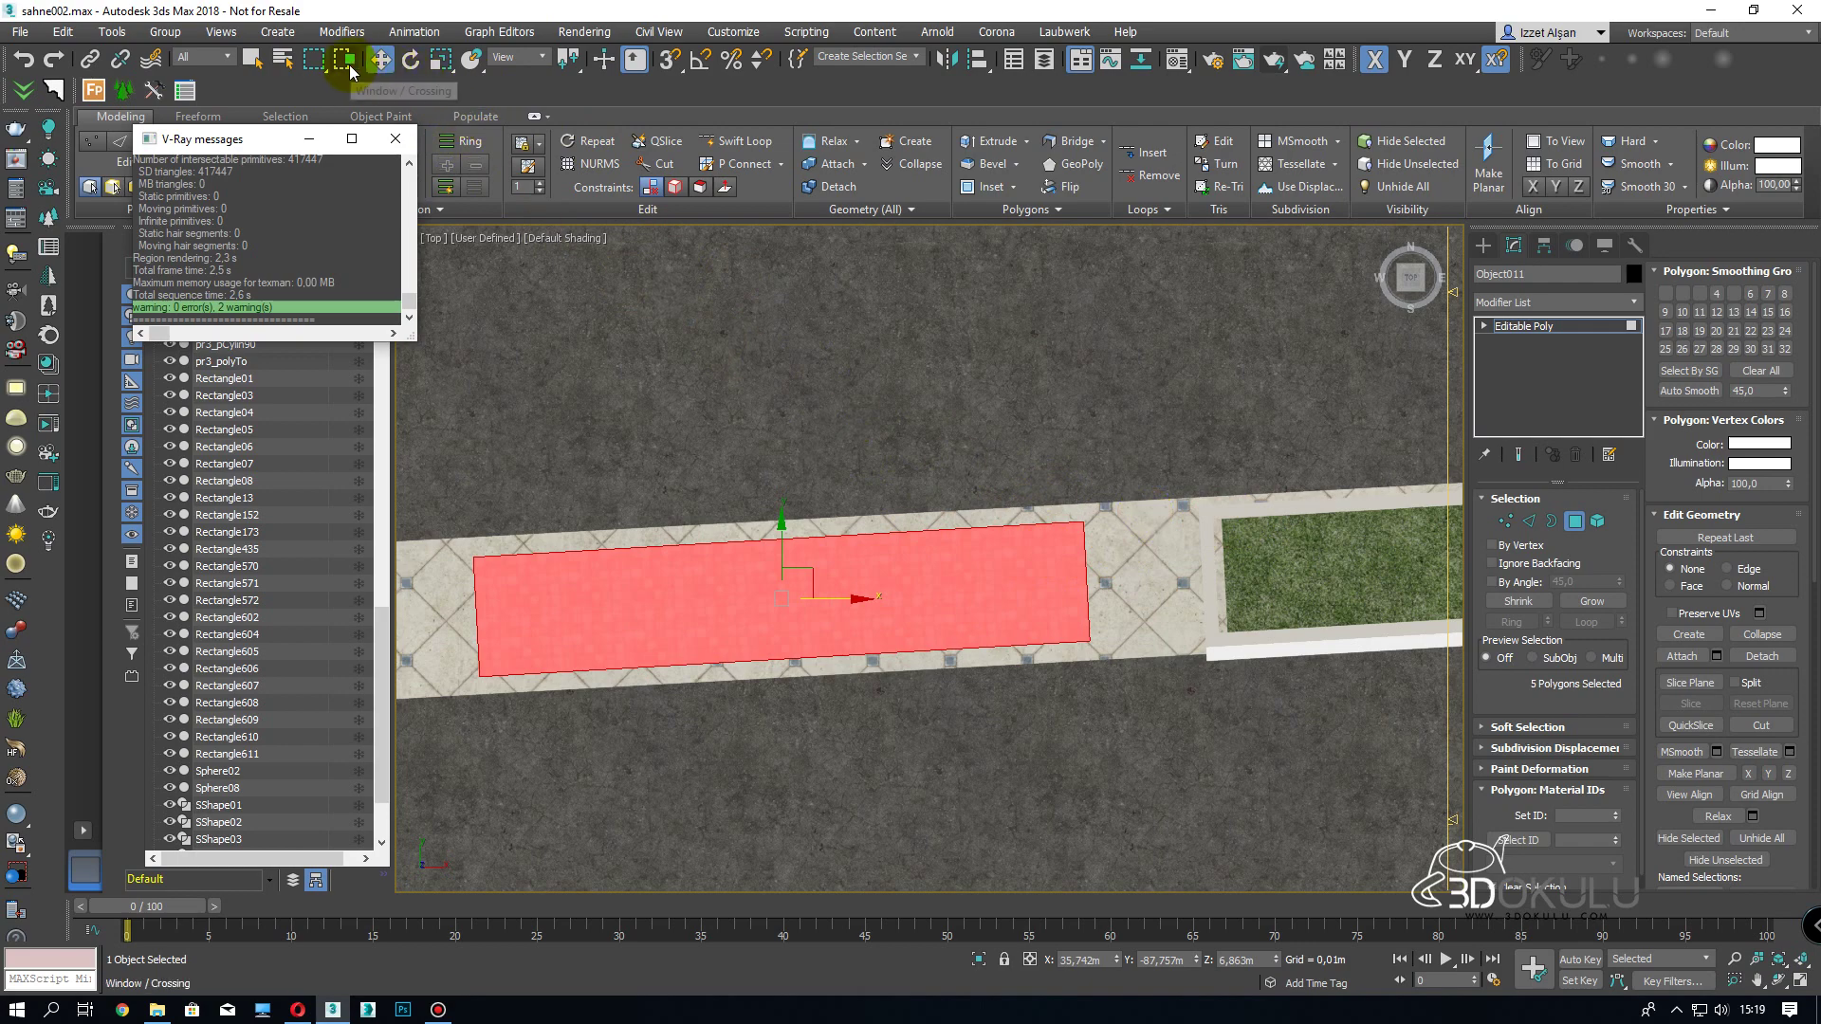
{"action": "left_click", "coordinate": [1090, 615]}
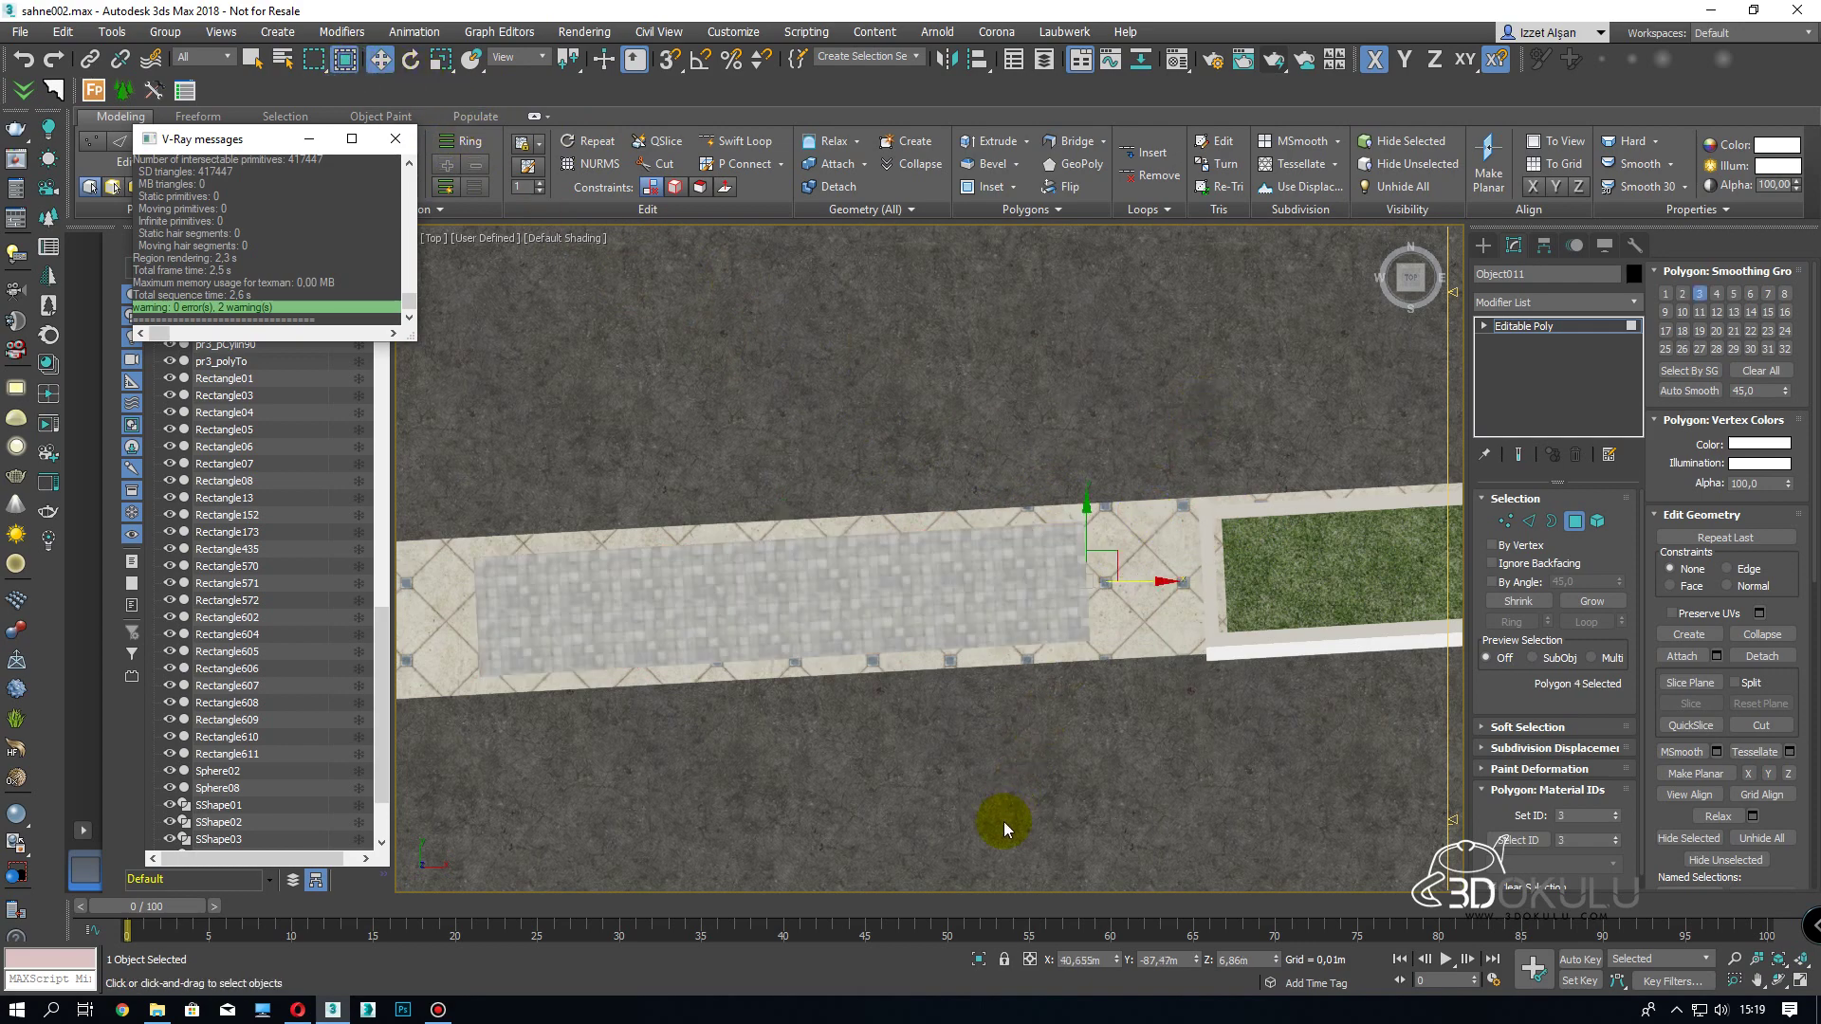
- Use the Local reference coordinate system to extend the slab's end polygon up to the grass planter's border
{"action": "left_click", "coordinate": [527, 63]}
{"action": "left_click", "coordinate": [501, 123]}
{"action": "left_click_drag", "start_coordinate": [1147, 575], "coordinate": [1222, 569]}
{"action": "middle_click_drag", "start_coordinate": [1217, 555], "coordinate": [1224, 602], "text": "alt"}
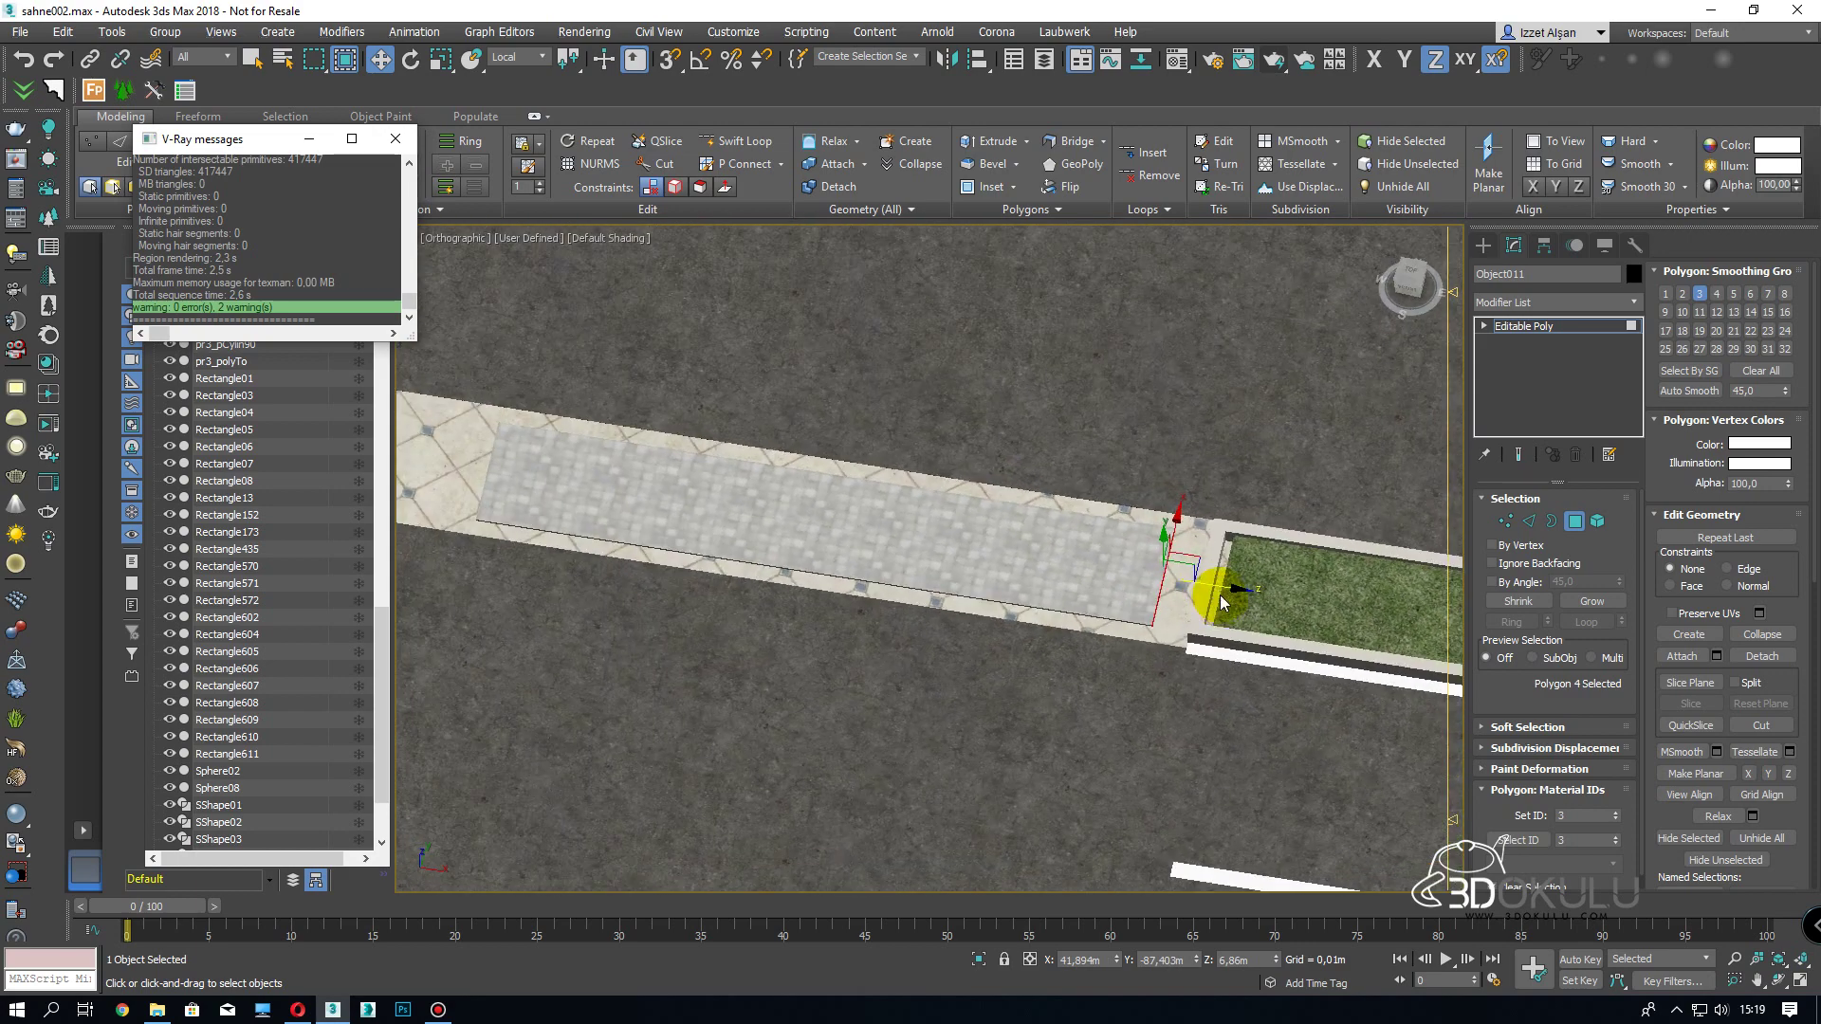
{"action": "key", "text": "t"}
{"action": "scroll", "coordinate": [1201, 557], "scroll_direction": "down", "scroll_amount": 5}
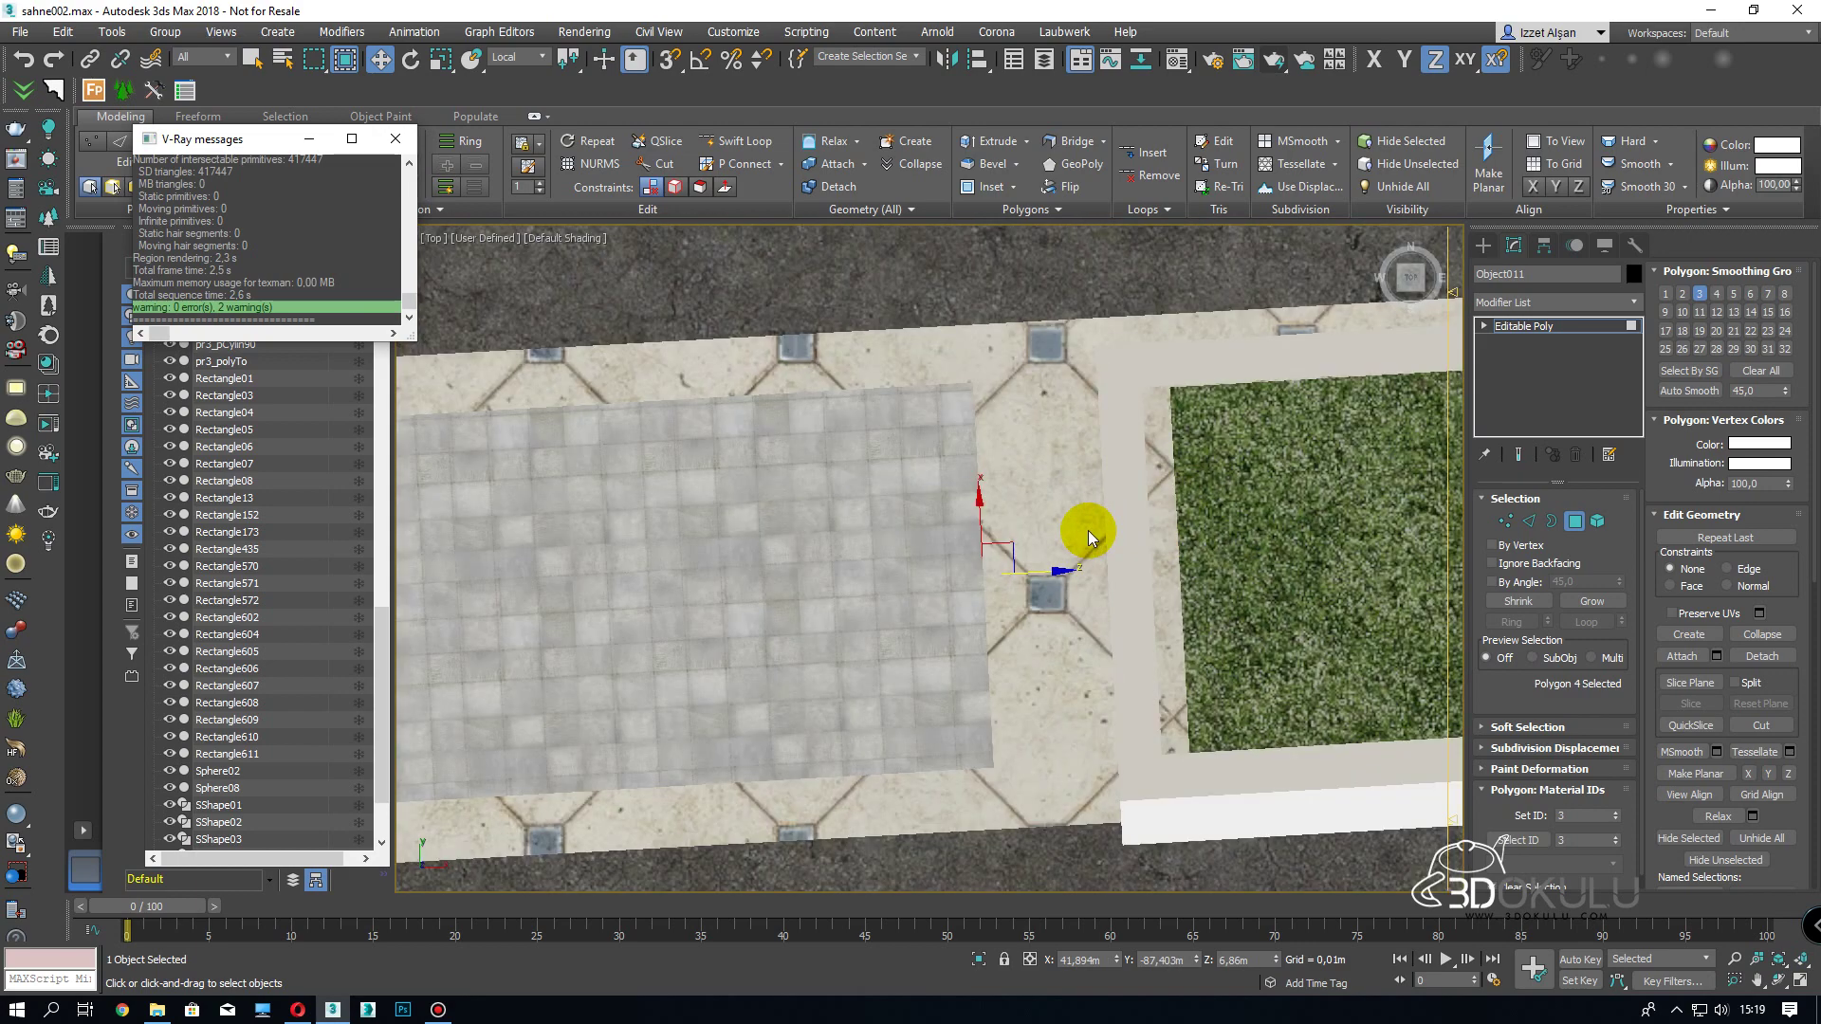
{"action": "left_click_drag", "start_coordinate": [1084, 547], "coordinate": [1141, 538]}
- Select the slab's opposite end polygon and extend it along the median to the far end of the road
{"action": "scroll", "coordinate": [1141, 538], "scroll_direction": "down", "scroll_amount": 2}
{"action": "middle_click_drag", "start_coordinate": [1182, 542], "coordinate": [1031, 540]}
{"action": "scroll", "coordinate": [703, 550], "scroll_direction": "down", "scroll_amount": 4}
{"action": "left_click", "coordinate": [783, 462]}
{"action": "middle_click_drag", "start_coordinate": [723, 627], "coordinate": [1223, 532]}
{"action": "scroll", "coordinate": [1223, 532], "scroll_direction": "down", "scroll_amount": 5}
{"action": "left_click_drag", "start_coordinate": [1184, 511], "coordinate": [437, 583]}
{"action": "middle_click_drag", "start_coordinate": [437, 576], "coordinate": [1217, 527]}
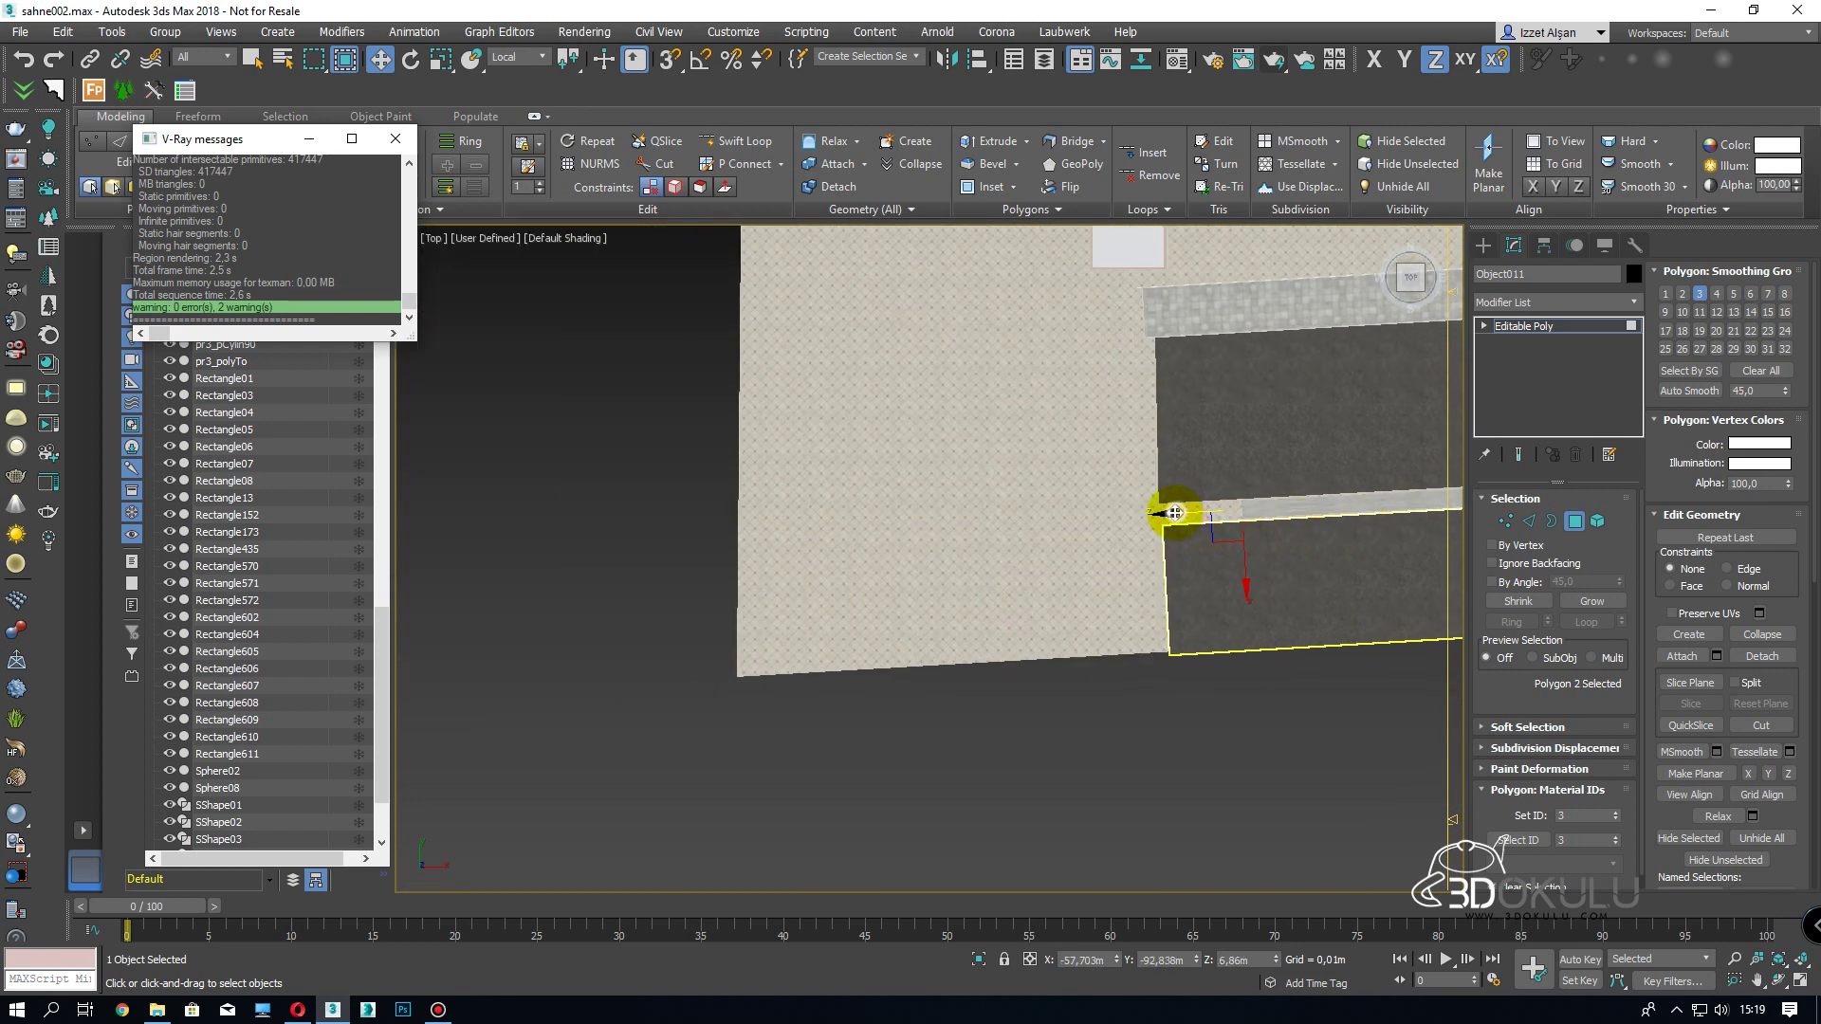
{"action": "left_click_drag", "start_coordinate": [1124, 515], "coordinate": [1114, 518]}
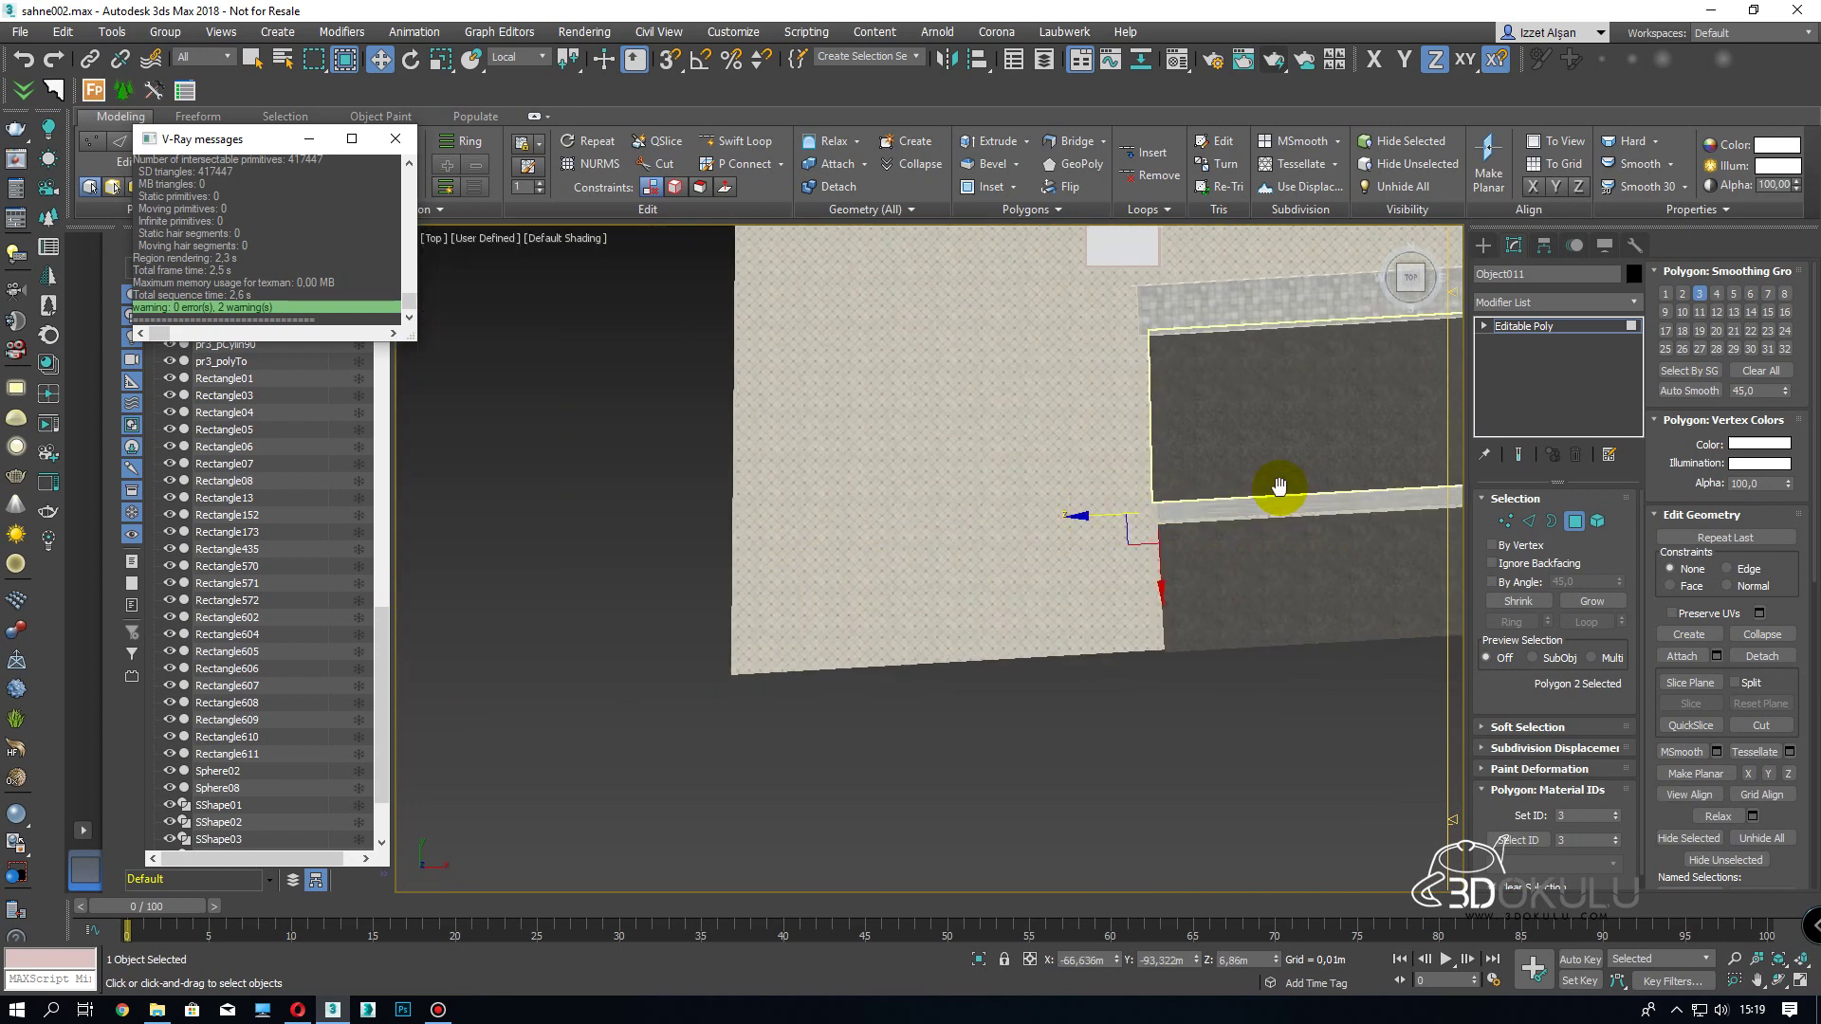
- Finish polygon editing on the median paving and check the original sidewalk's UVW Map settings
{"action": "middle_click_drag", "start_coordinate": [1306, 500], "coordinate": [985, 541]}
{"action": "scroll", "coordinate": [1328, 528], "scroll_direction": "up", "scroll_amount": 3}
{"action": "middle_click_drag", "start_coordinate": [1443, 541], "coordinate": [837, 573]}
{"action": "scroll", "coordinate": [987, 542], "scroll_direction": "down", "scroll_amount": 5}
{"action": "middle_click_drag", "start_coordinate": [988, 541], "coordinate": [731, 575]}
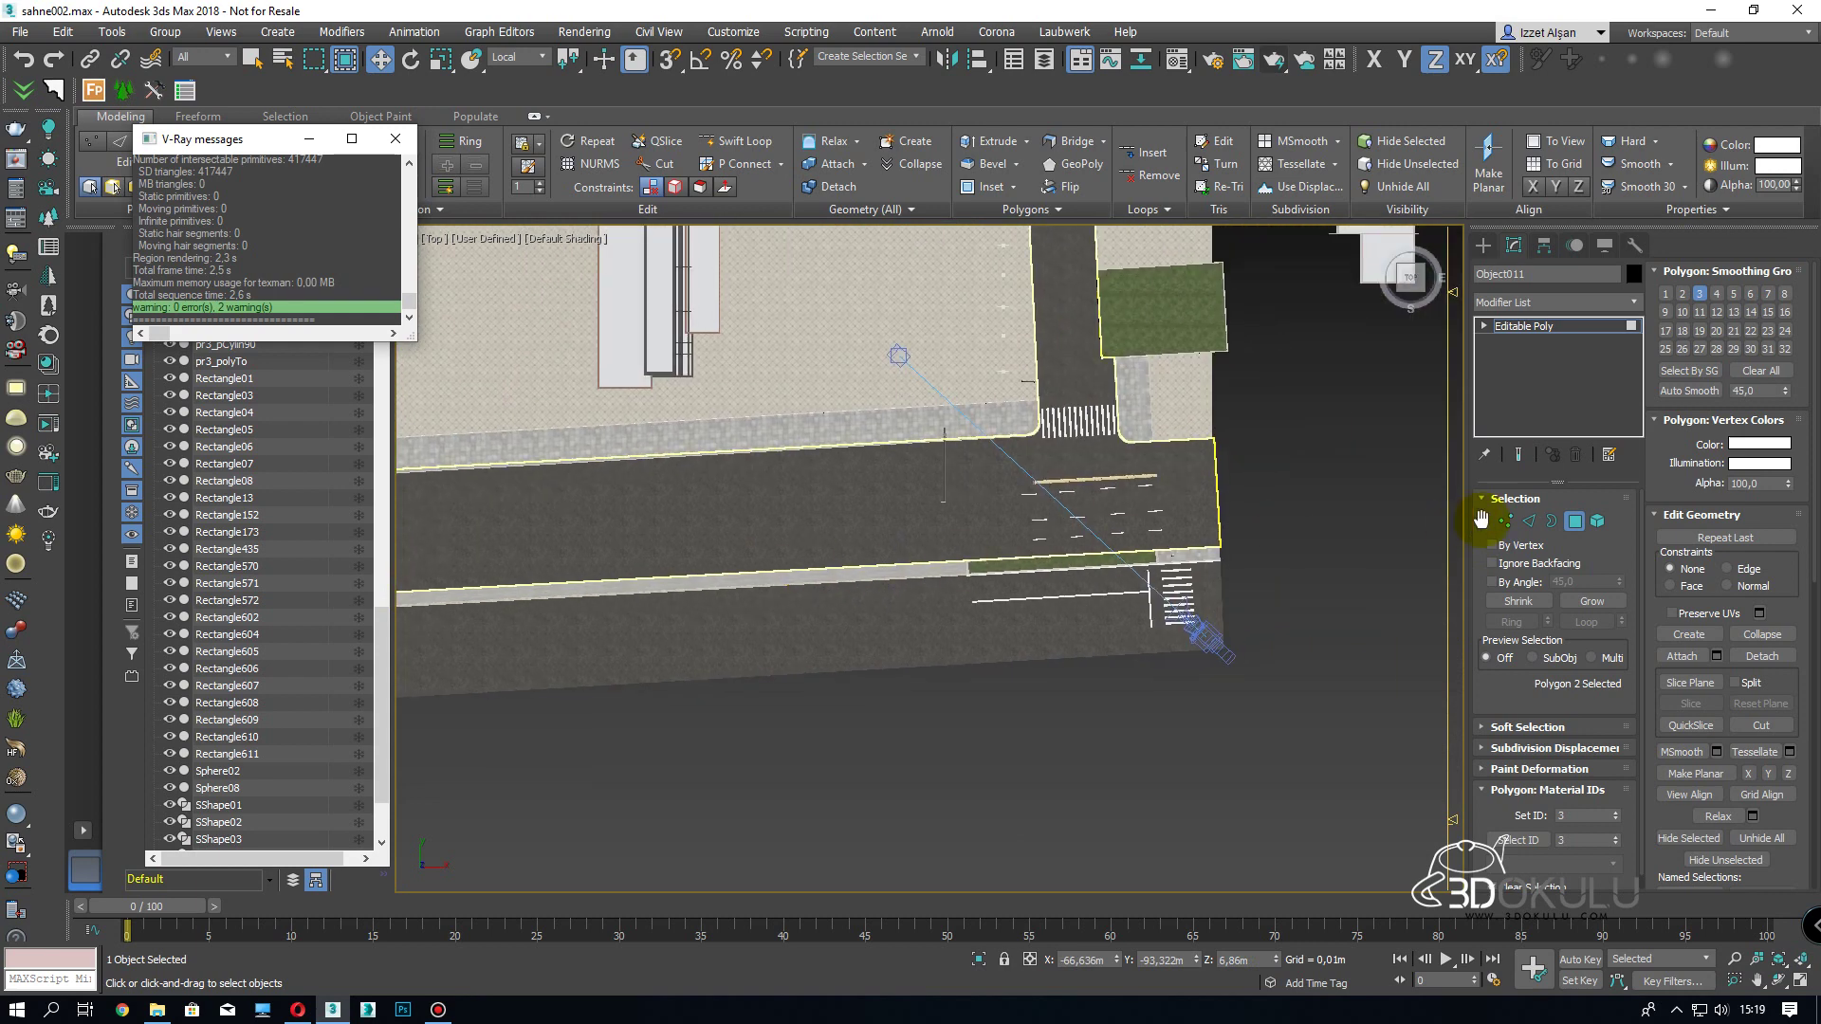
{"action": "left_click", "coordinate": [1573, 527]}
{"action": "scroll", "coordinate": [1221, 442], "scroll_direction": "up", "scroll_amount": 3}
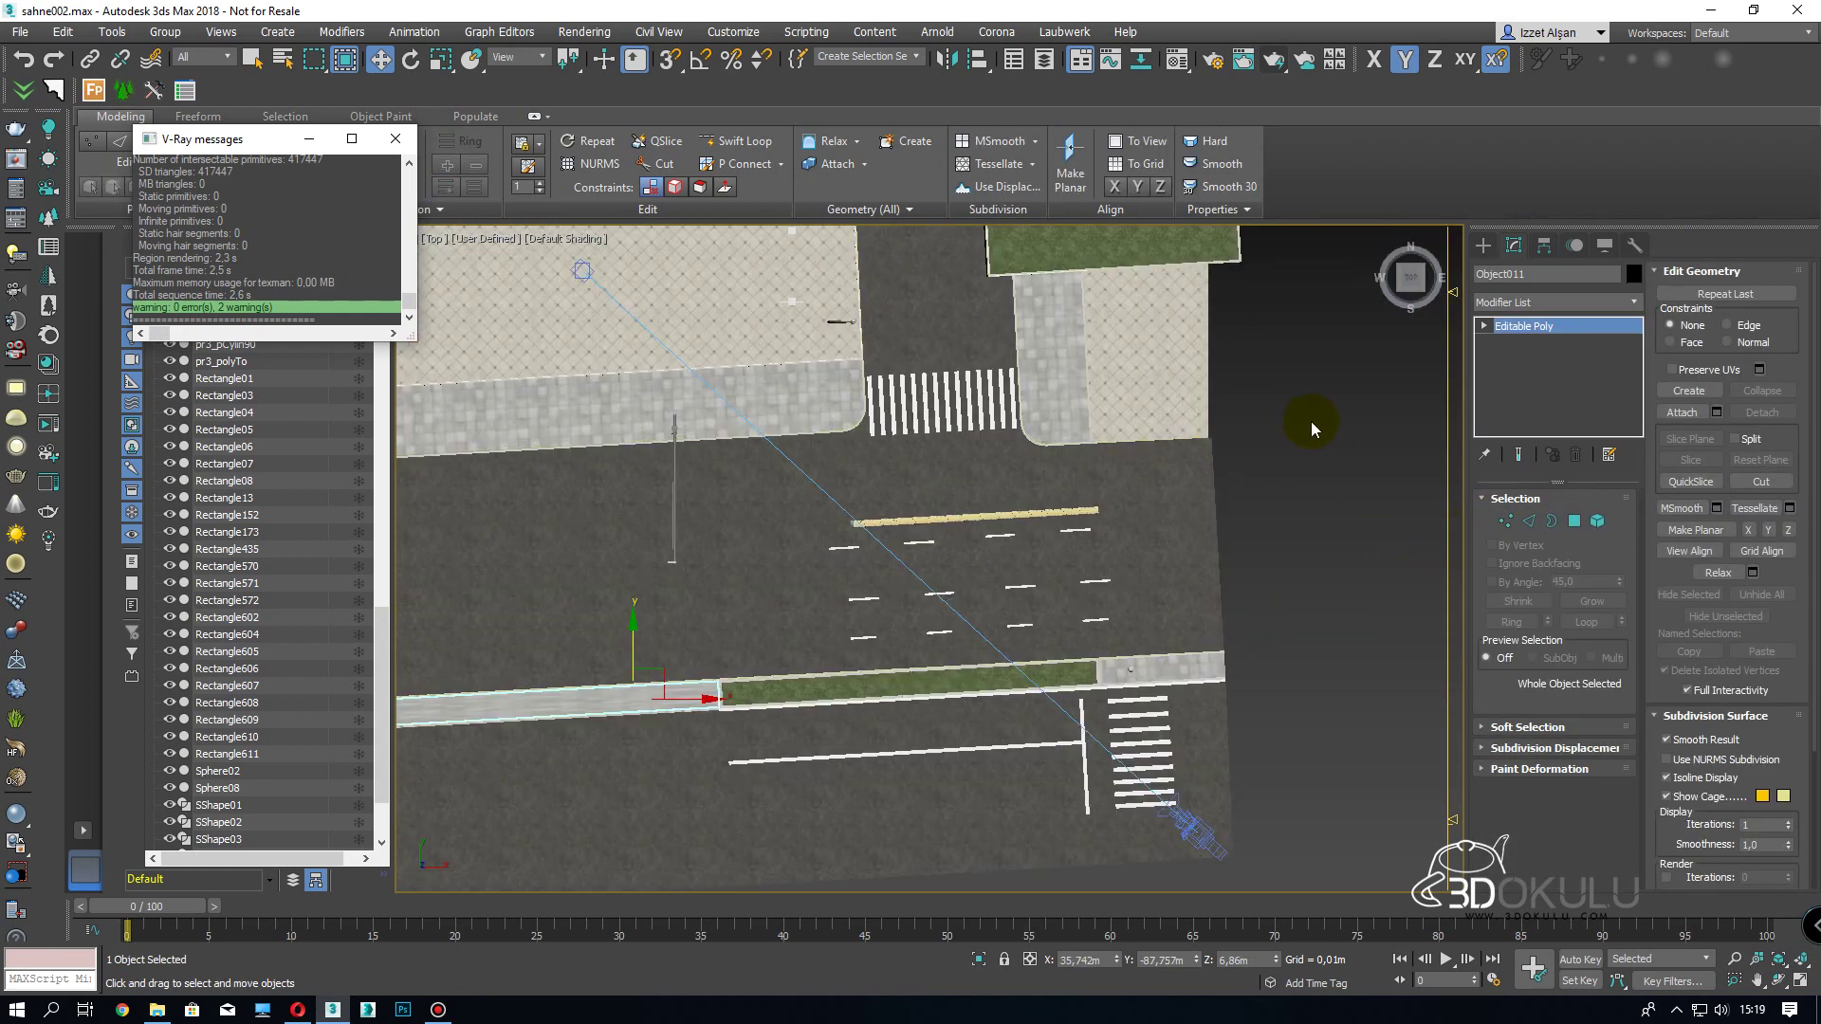
{"action": "left_click", "coordinate": [1312, 421]}
{"action": "left_click", "coordinate": [1070, 393]}
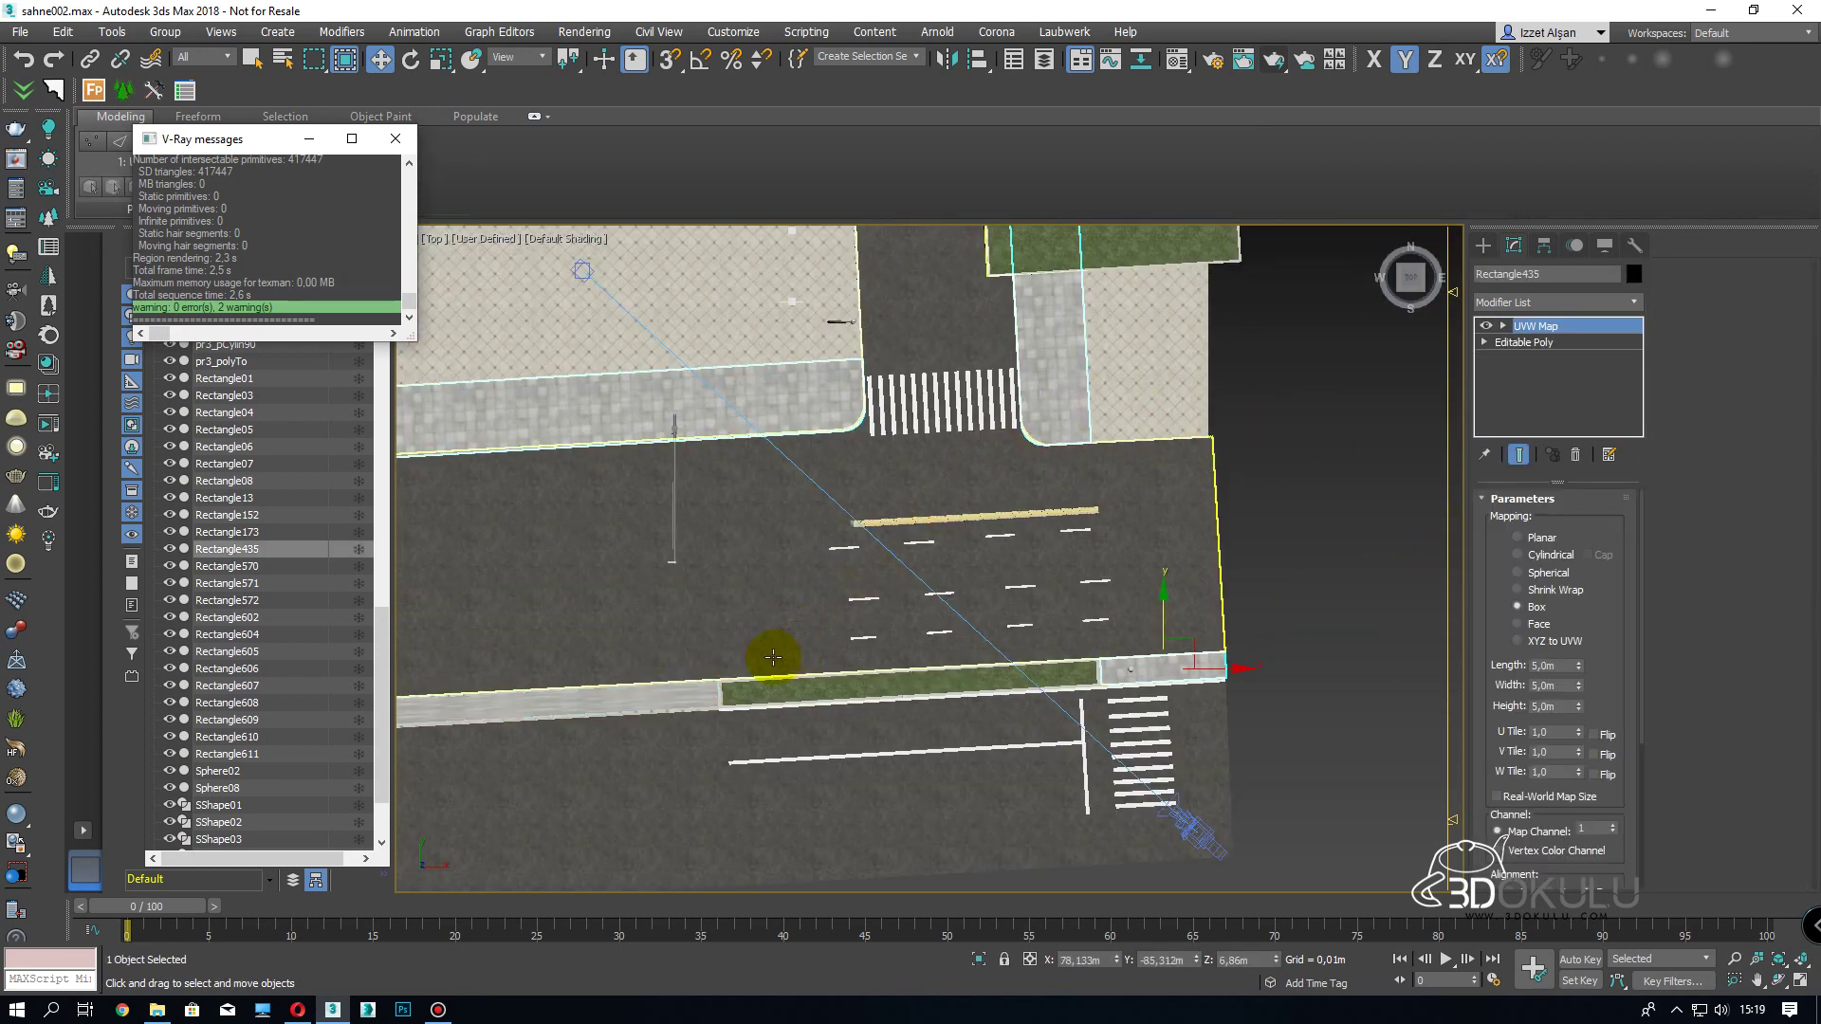
{"action": "left_click", "coordinate": [1363, 618]}
- Add a UVW Map modifier to the median paving with Box mapping and length, width and height of 5 m
{"action": "left_click", "coordinate": [701, 708]}
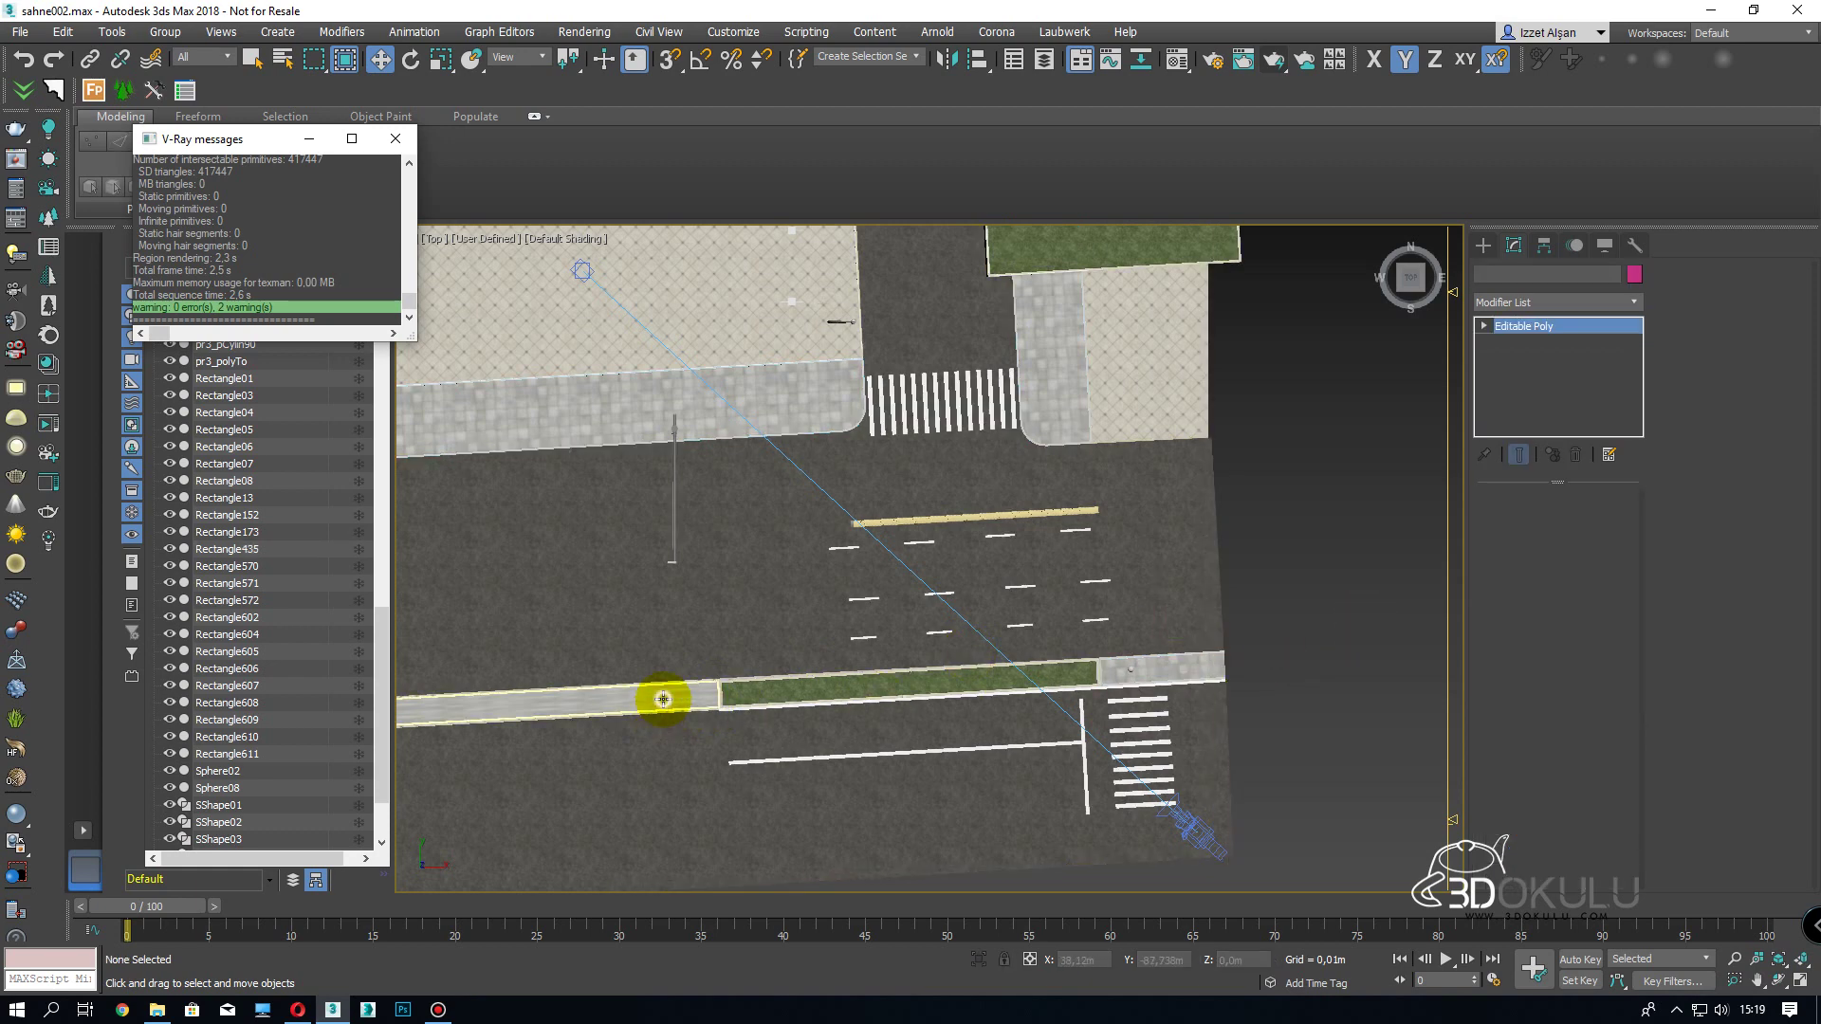
{"action": "left_click", "coordinate": [1579, 302]}
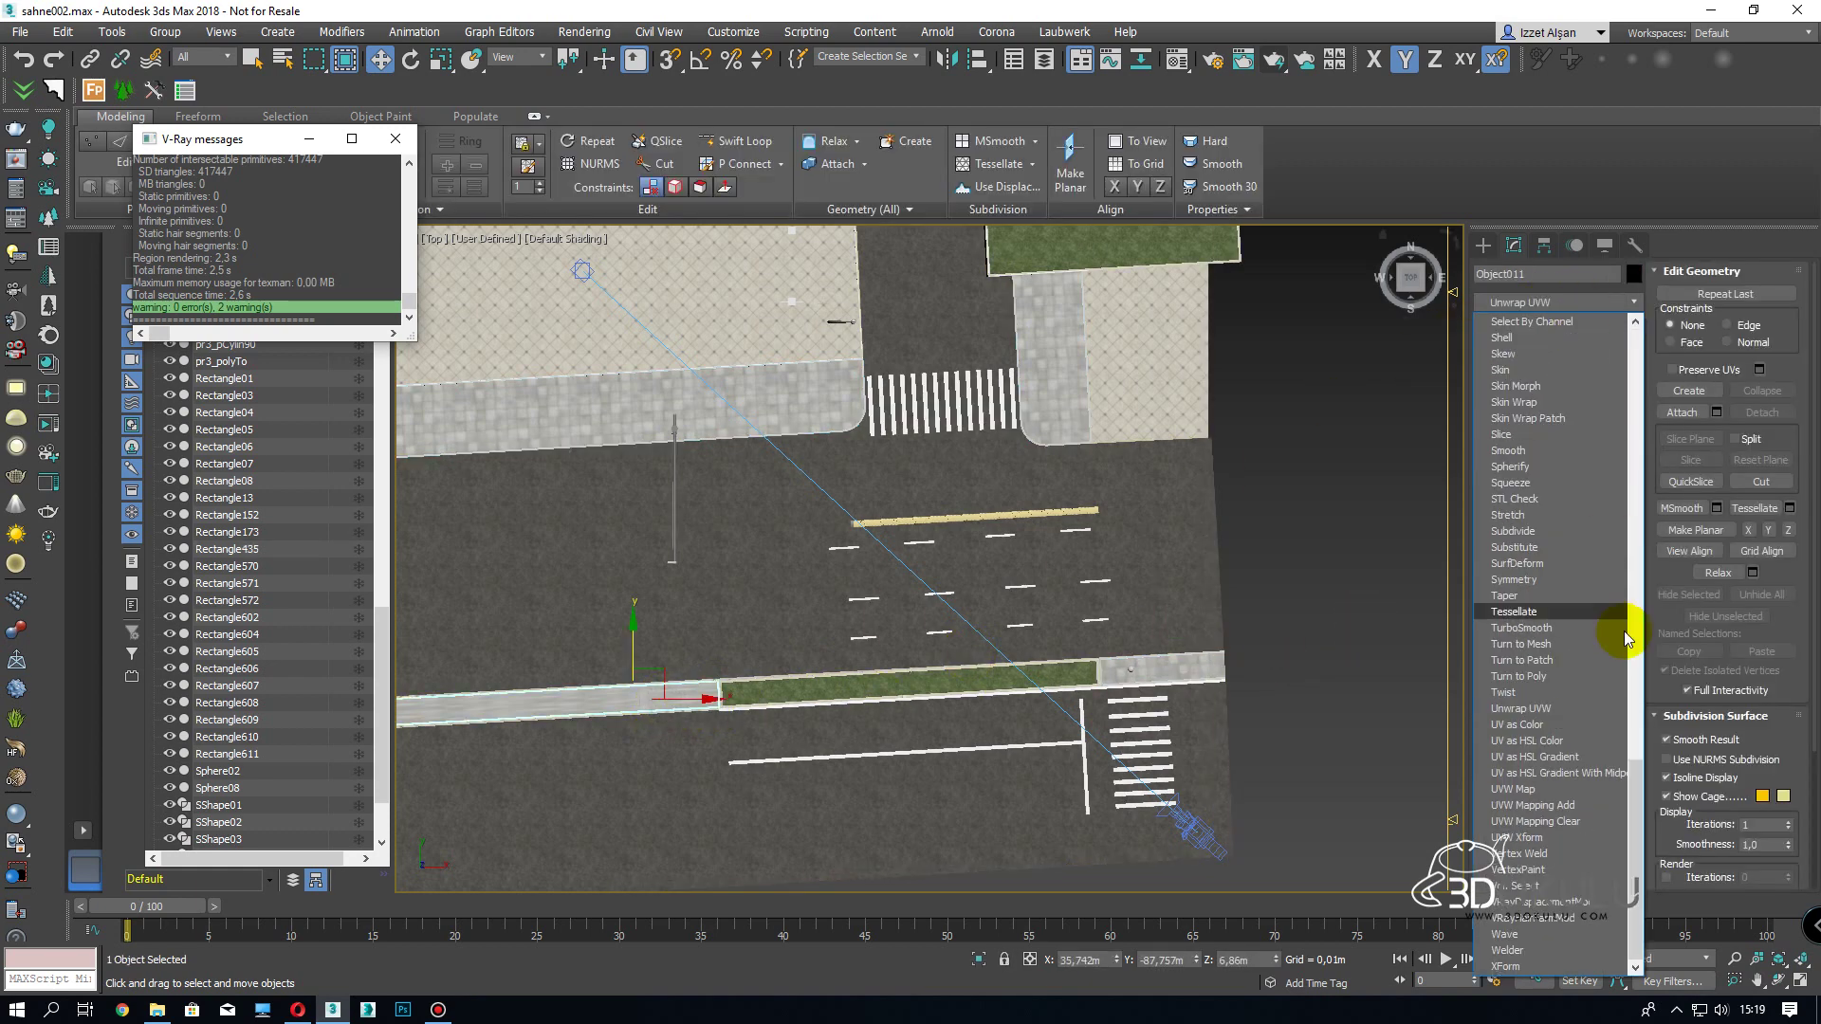
{"action": "left_click", "coordinate": [1552, 789]}
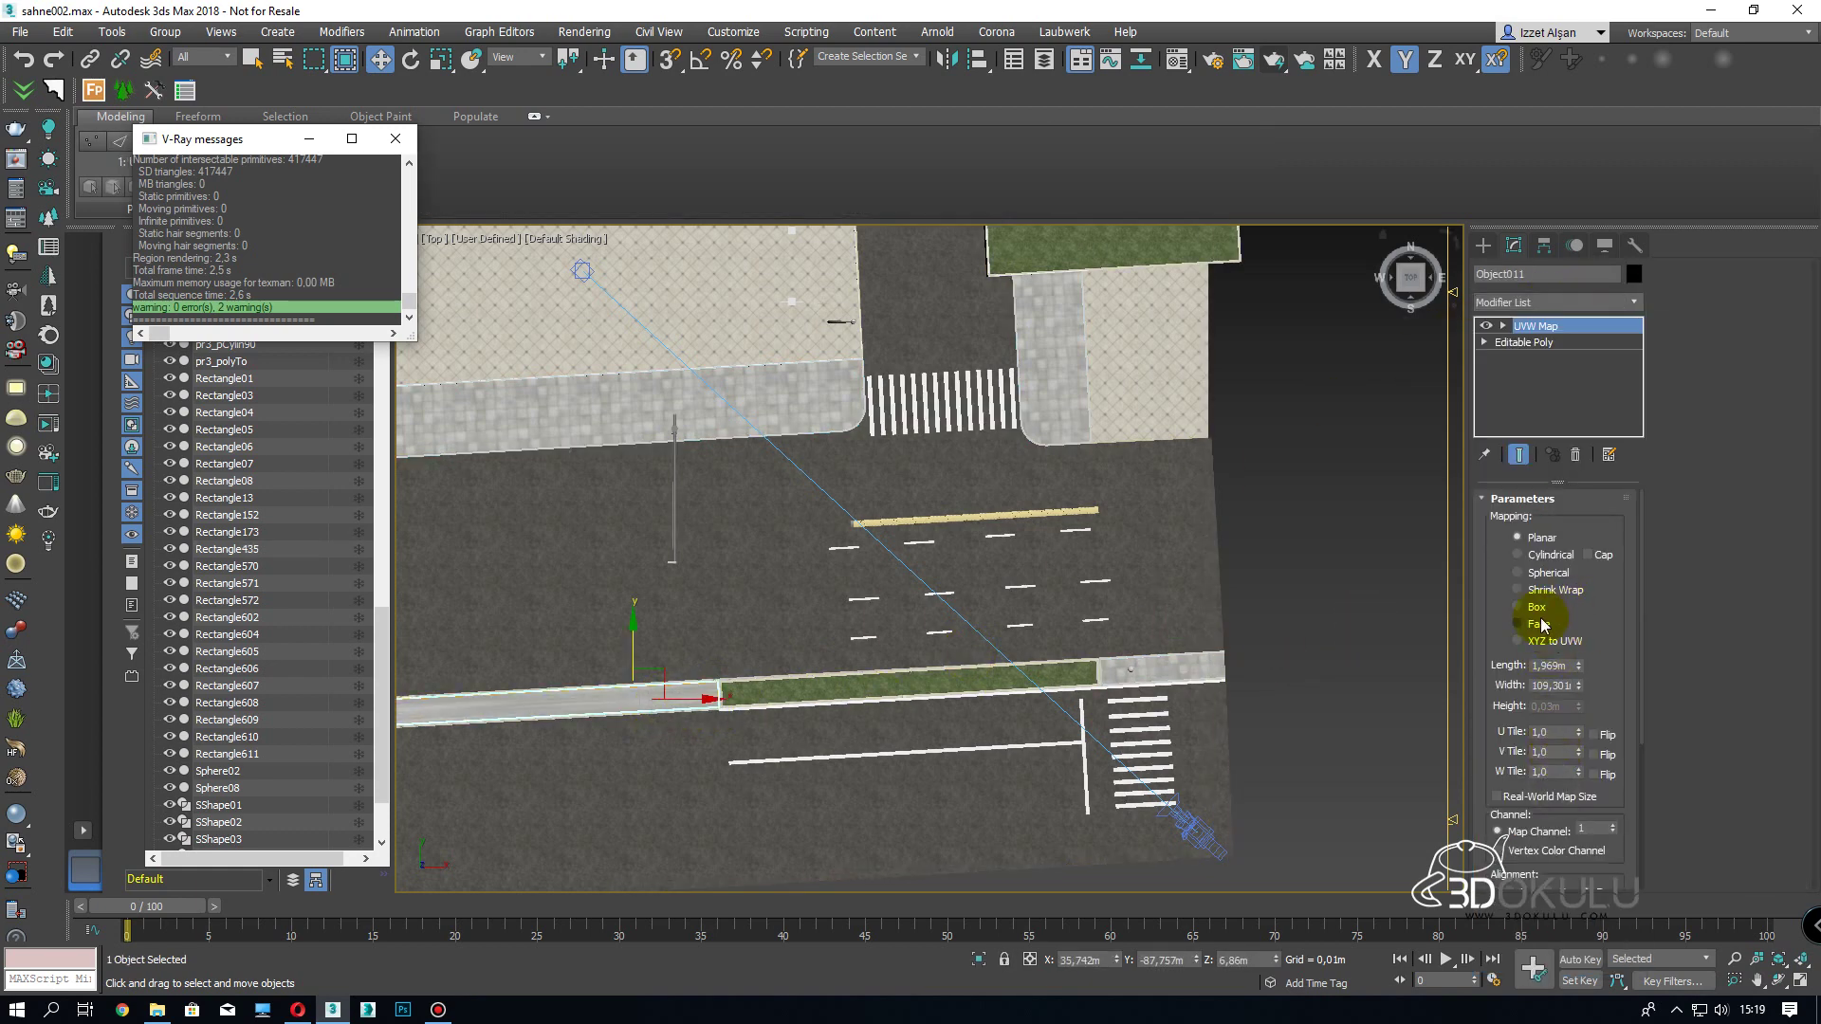
{"action": "left_click", "coordinate": [1567, 685]}
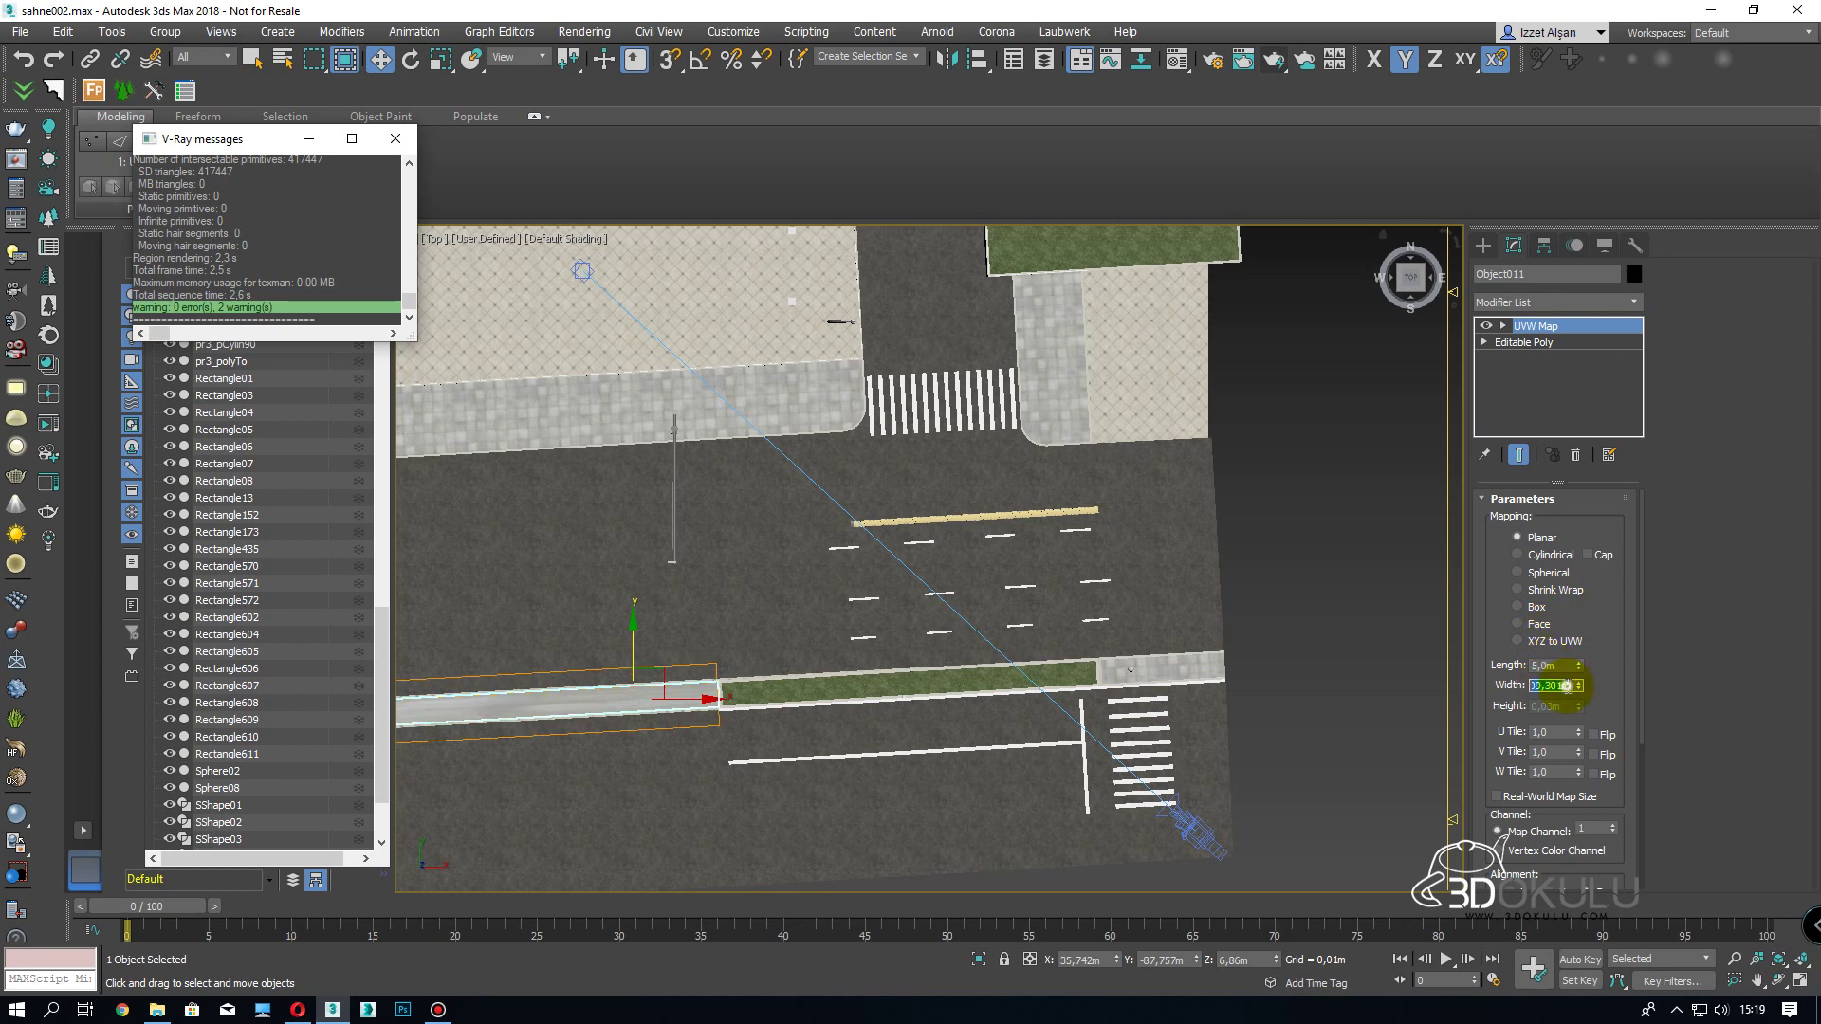
{"action": "left_click", "coordinate": [1526, 609]}
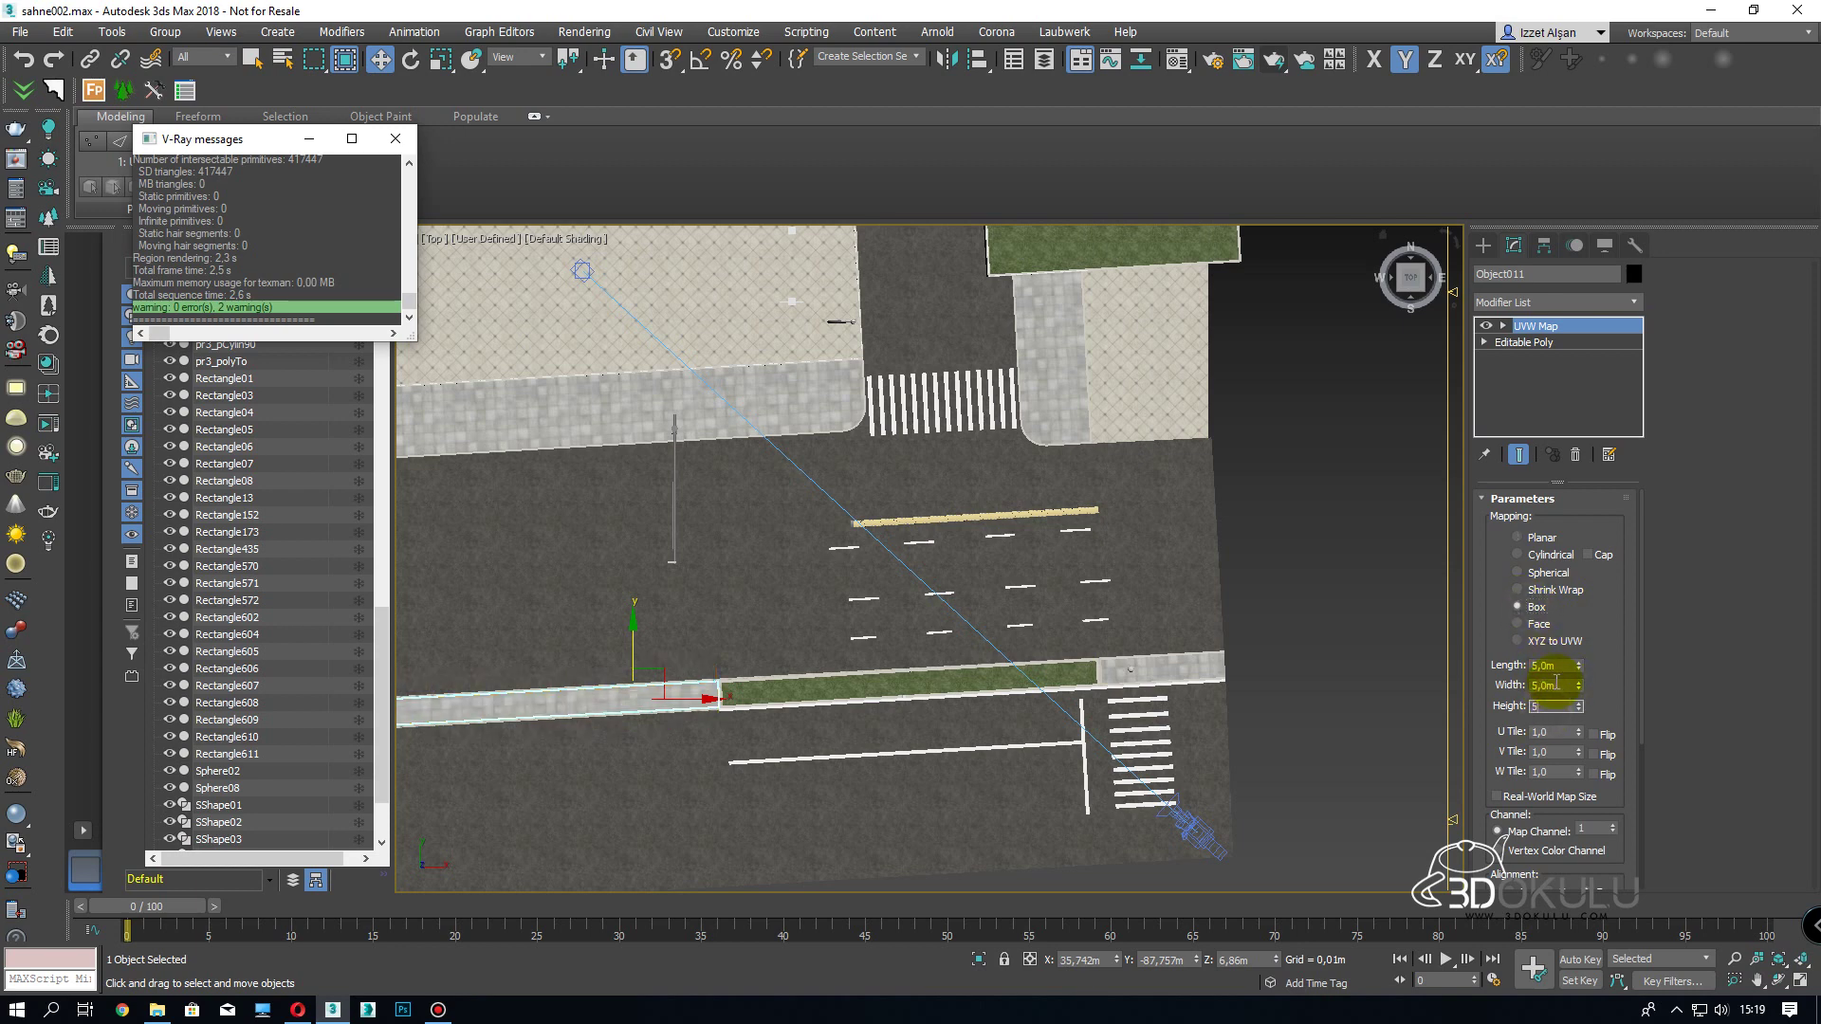
- Inspect the median paving up to the planter and select the white road markings beside it
{"action": "left_click", "coordinate": [1380, 630]}
{"action": "middle_click_drag", "start_coordinate": [414, 639], "coordinate": [1205, 631]}
{"action": "scroll", "coordinate": [1205, 631], "scroll_direction": "up", "scroll_amount": 2}
{"action": "middle_click_drag", "start_coordinate": [1212, 608], "coordinate": [862, 503]}
{"action": "middle_click_drag", "start_coordinate": [996, 529], "coordinate": [920, 529]}
{"action": "scroll", "coordinate": [920, 529], "scroll_direction": "down", "scroll_amount": 4}
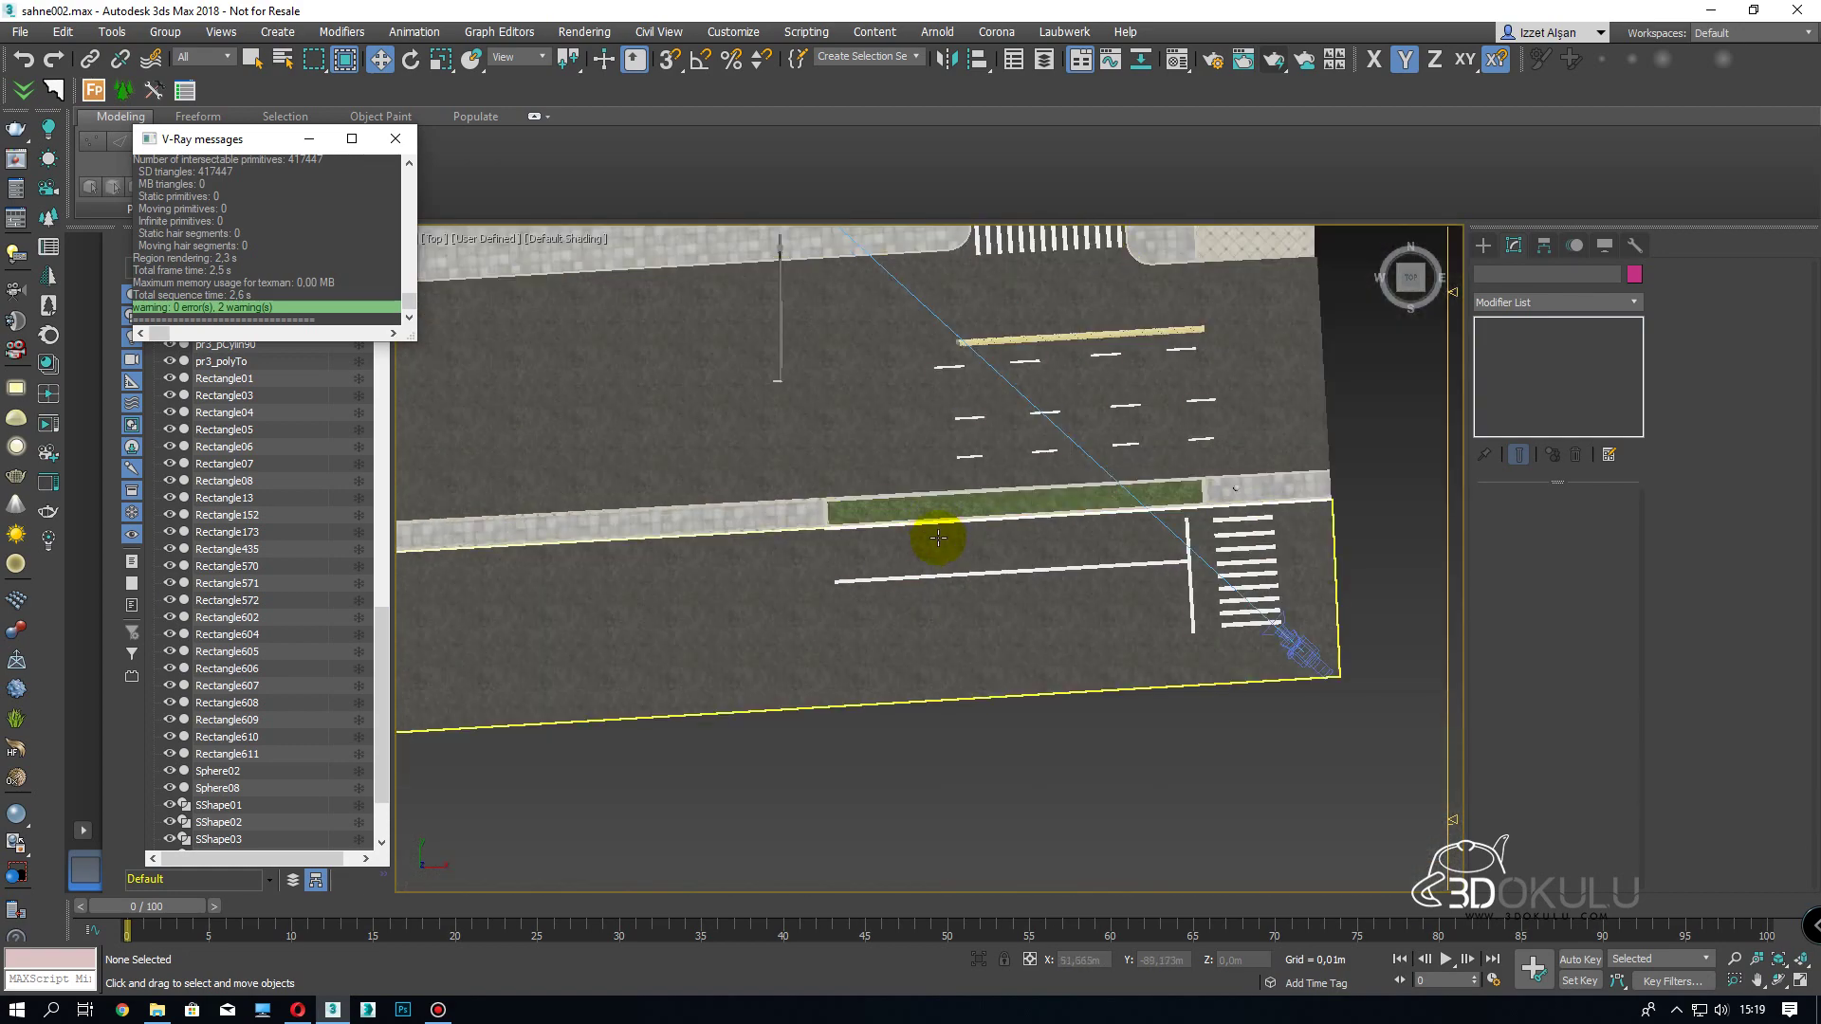
{"action": "scroll", "coordinate": [943, 528], "scroll_direction": "up", "scroll_amount": 4}
{"action": "left_click", "coordinate": [955, 480]}
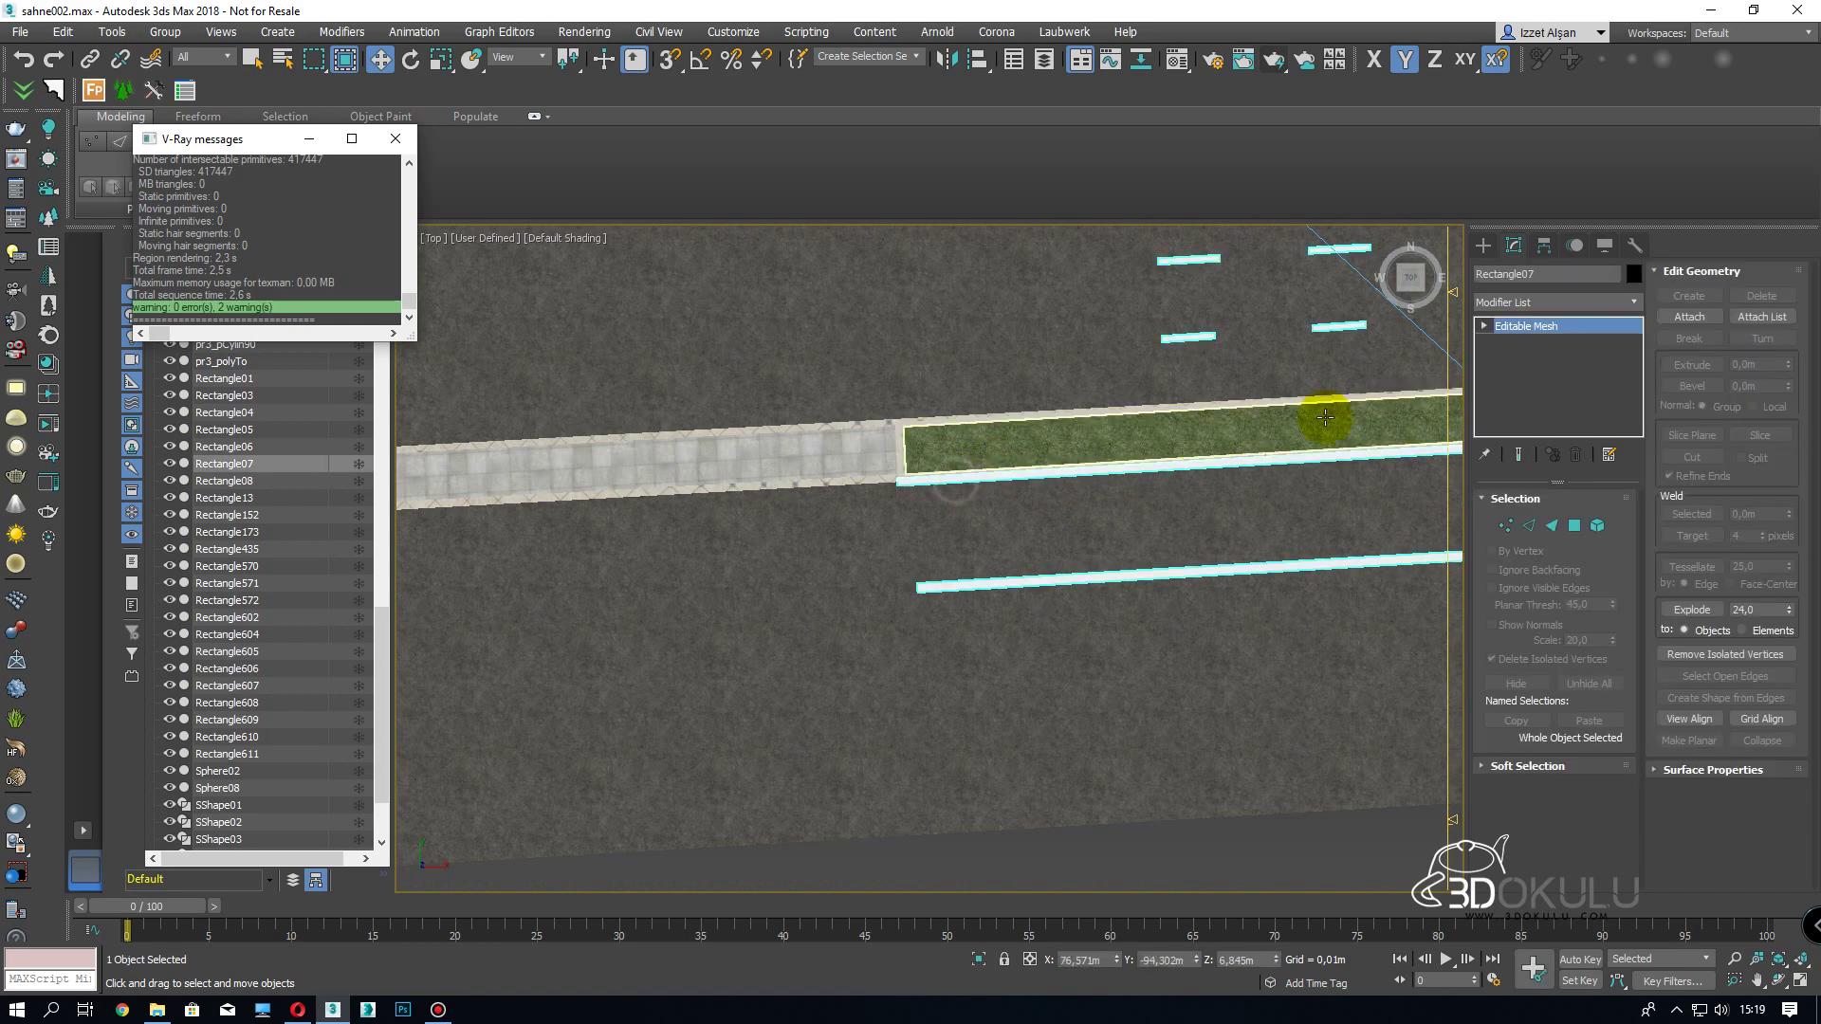
- Select the end polygons of the two long white road lines beside the median and extend them to the far end of the road
{"action": "left_click", "coordinate": [1573, 527]}
{"action": "scroll", "coordinate": [1065, 455], "scroll_direction": "up", "scroll_amount": 3}
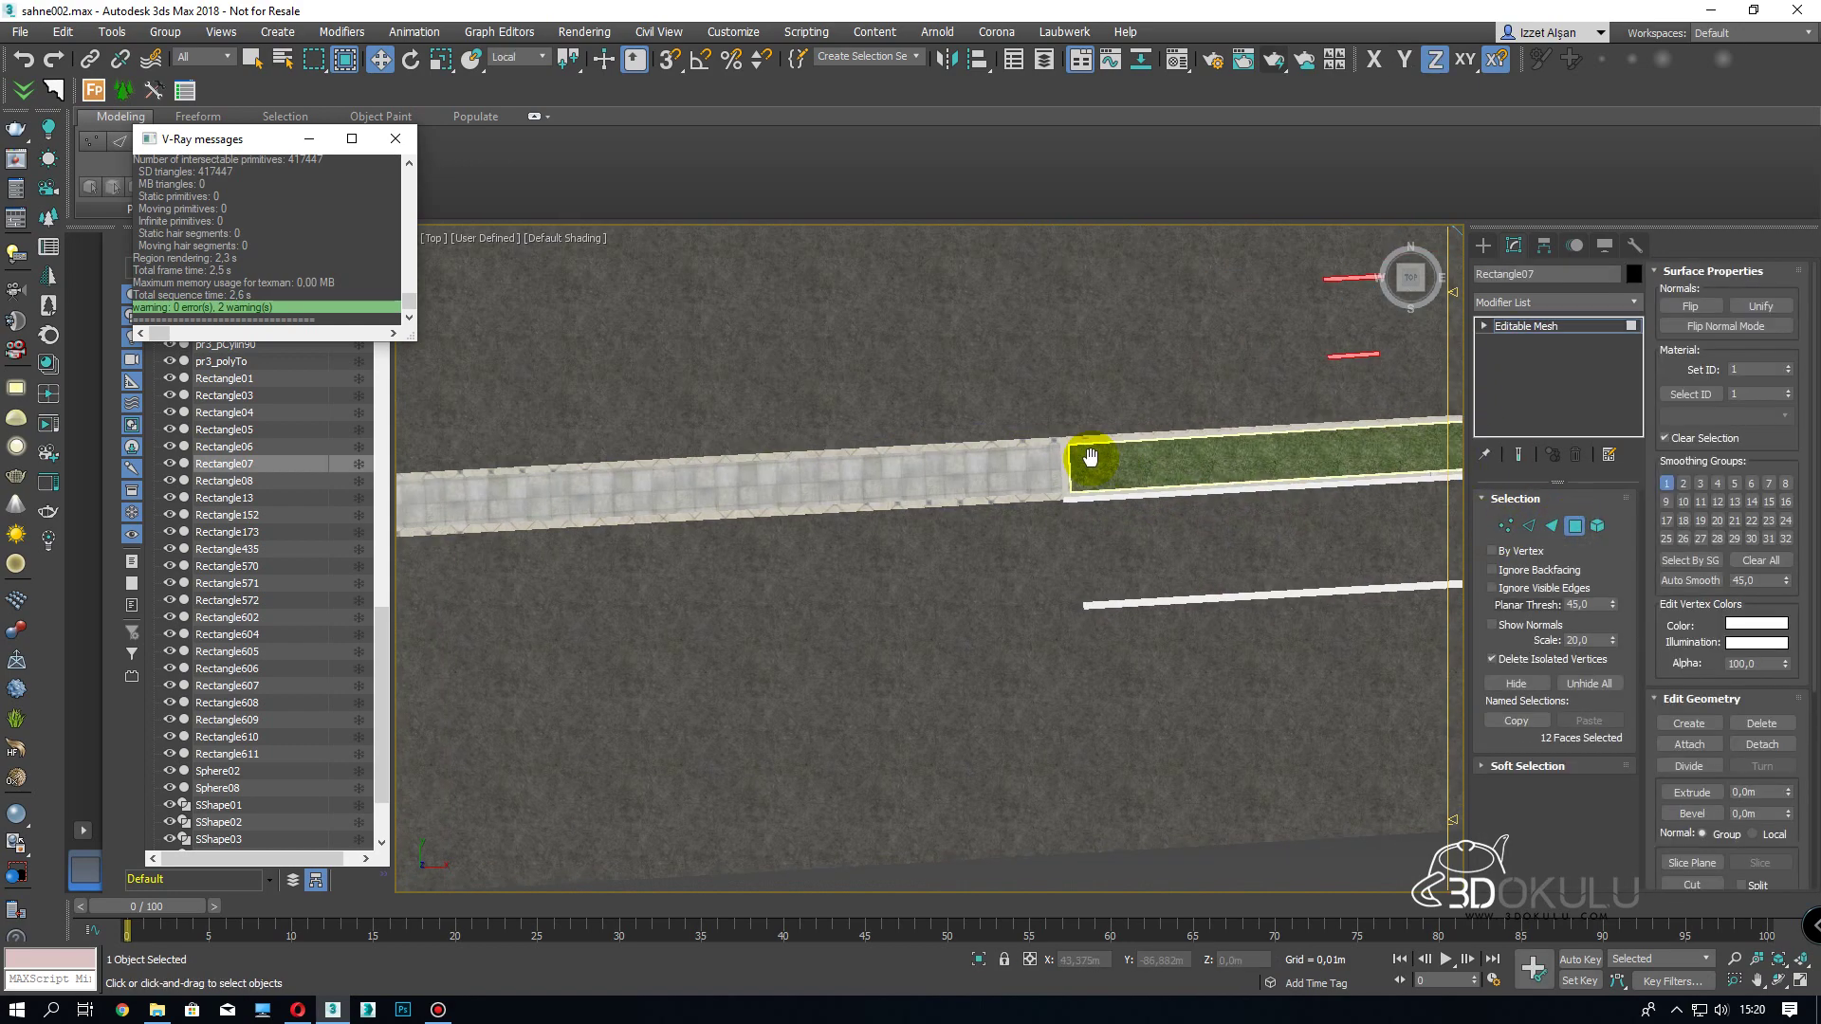
{"action": "left_click", "coordinate": [1110, 465]}
{"action": "scroll", "coordinate": [1005, 586], "scroll_direction": "down", "scroll_amount": 3}
{"action": "middle_click_drag", "start_coordinate": [1051, 469], "coordinate": [1116, 498]}
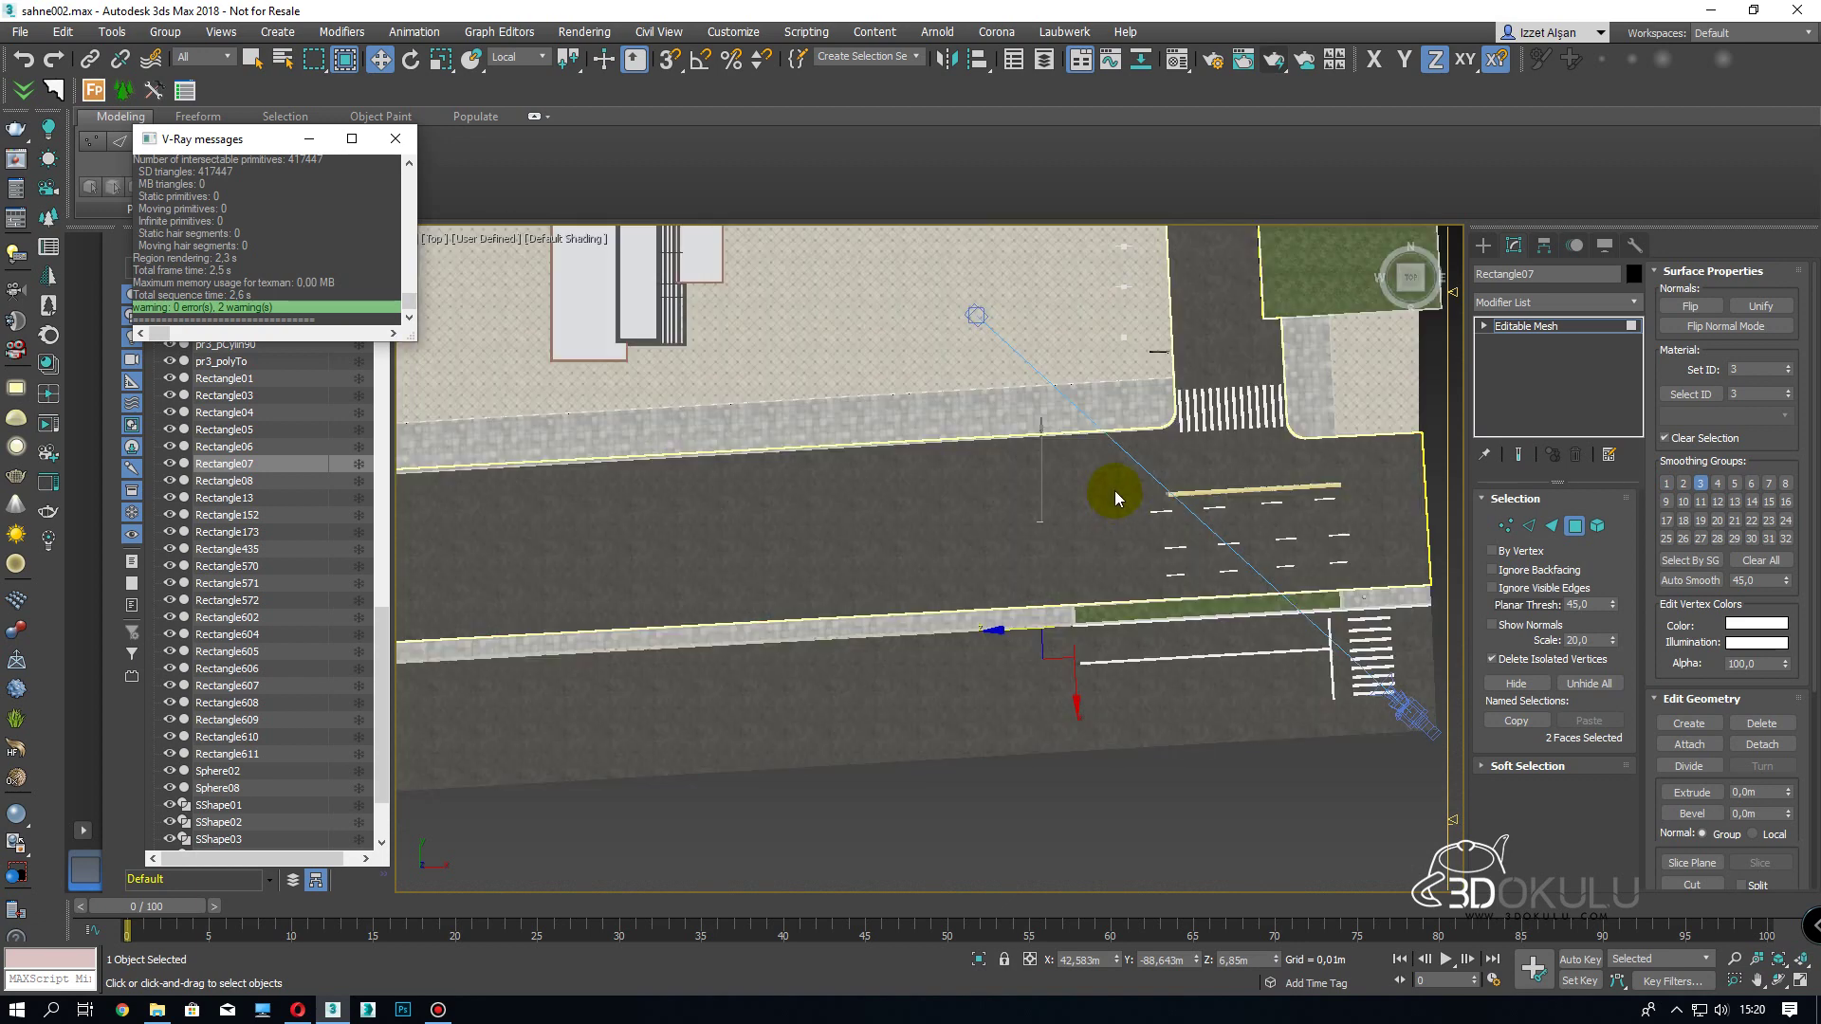
{"action": "left_click", "coordinate": [1158, 576], "text": "ctrl"}
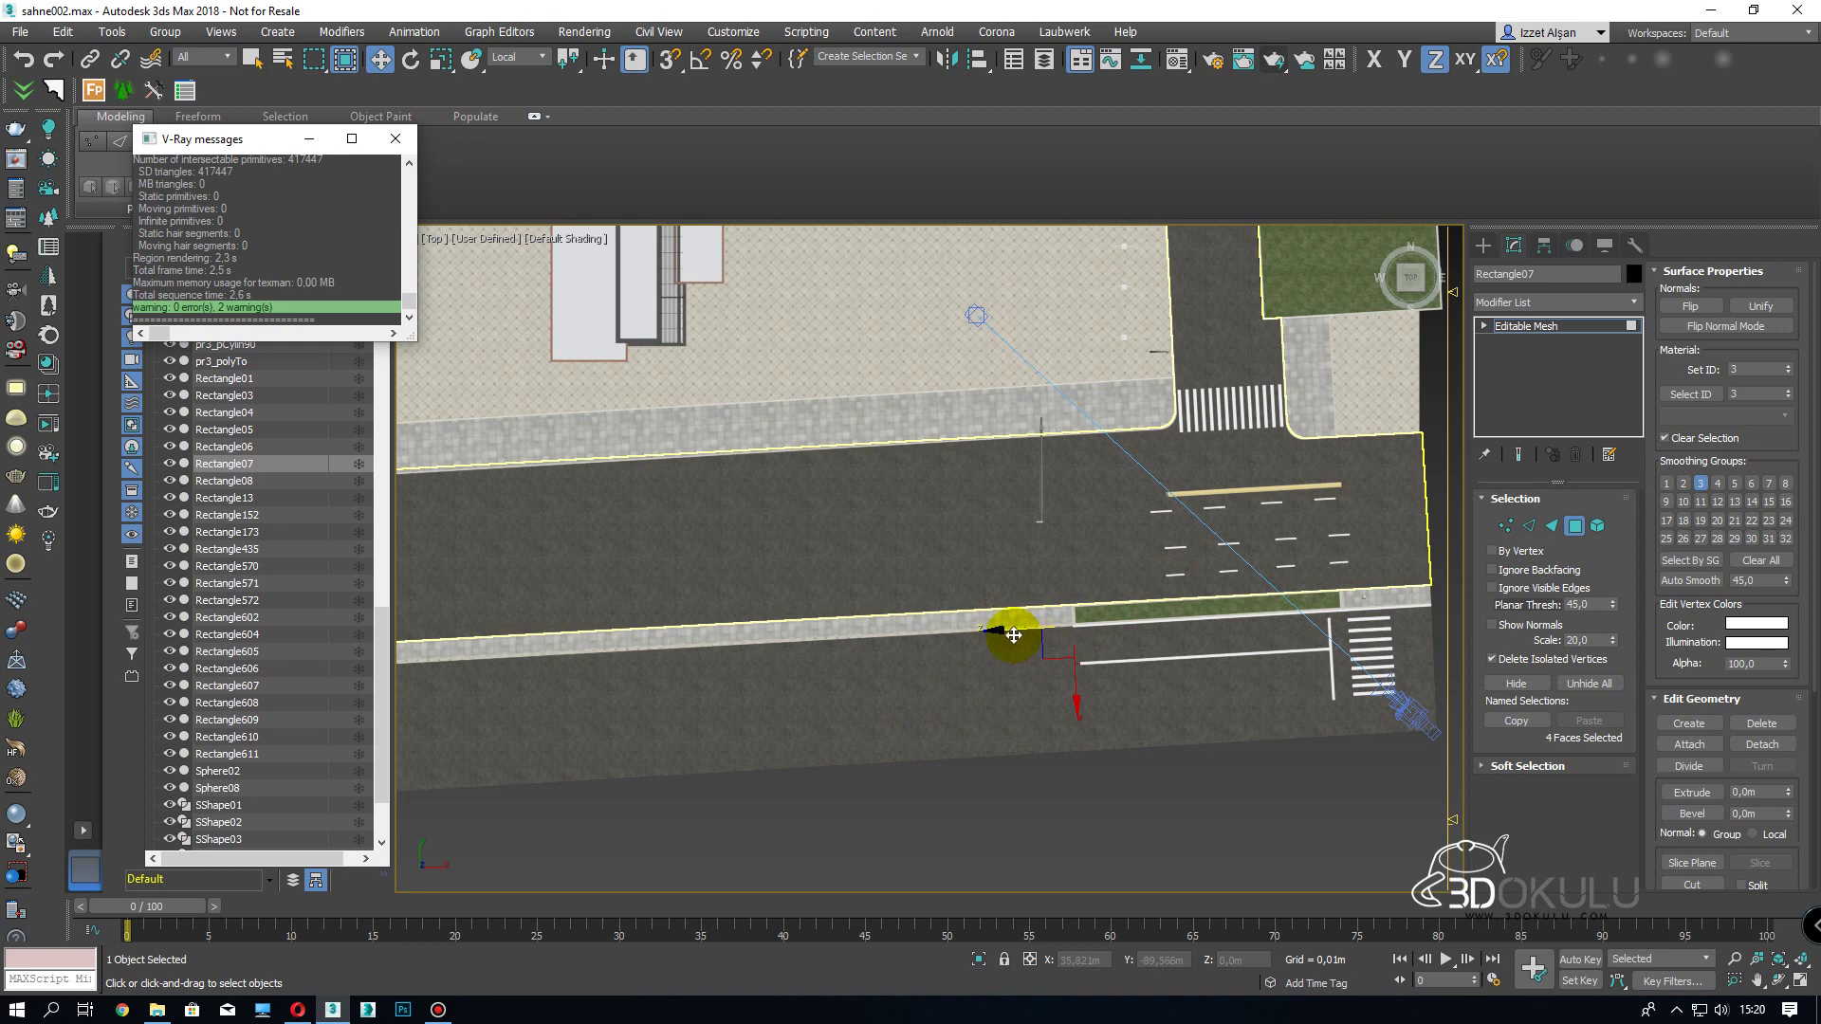
{"action": "left_click_drag", "start_coordinate": [1008, 632], "coordinate": [304, 686]}
{"action": "middle_click_drag", "start_coordinate": [675, 648], "coordinate": [1201, 596]}
{"action": "left_click_drag", "start_coordinate": [808, 614], "coordinate": [589, 635]}
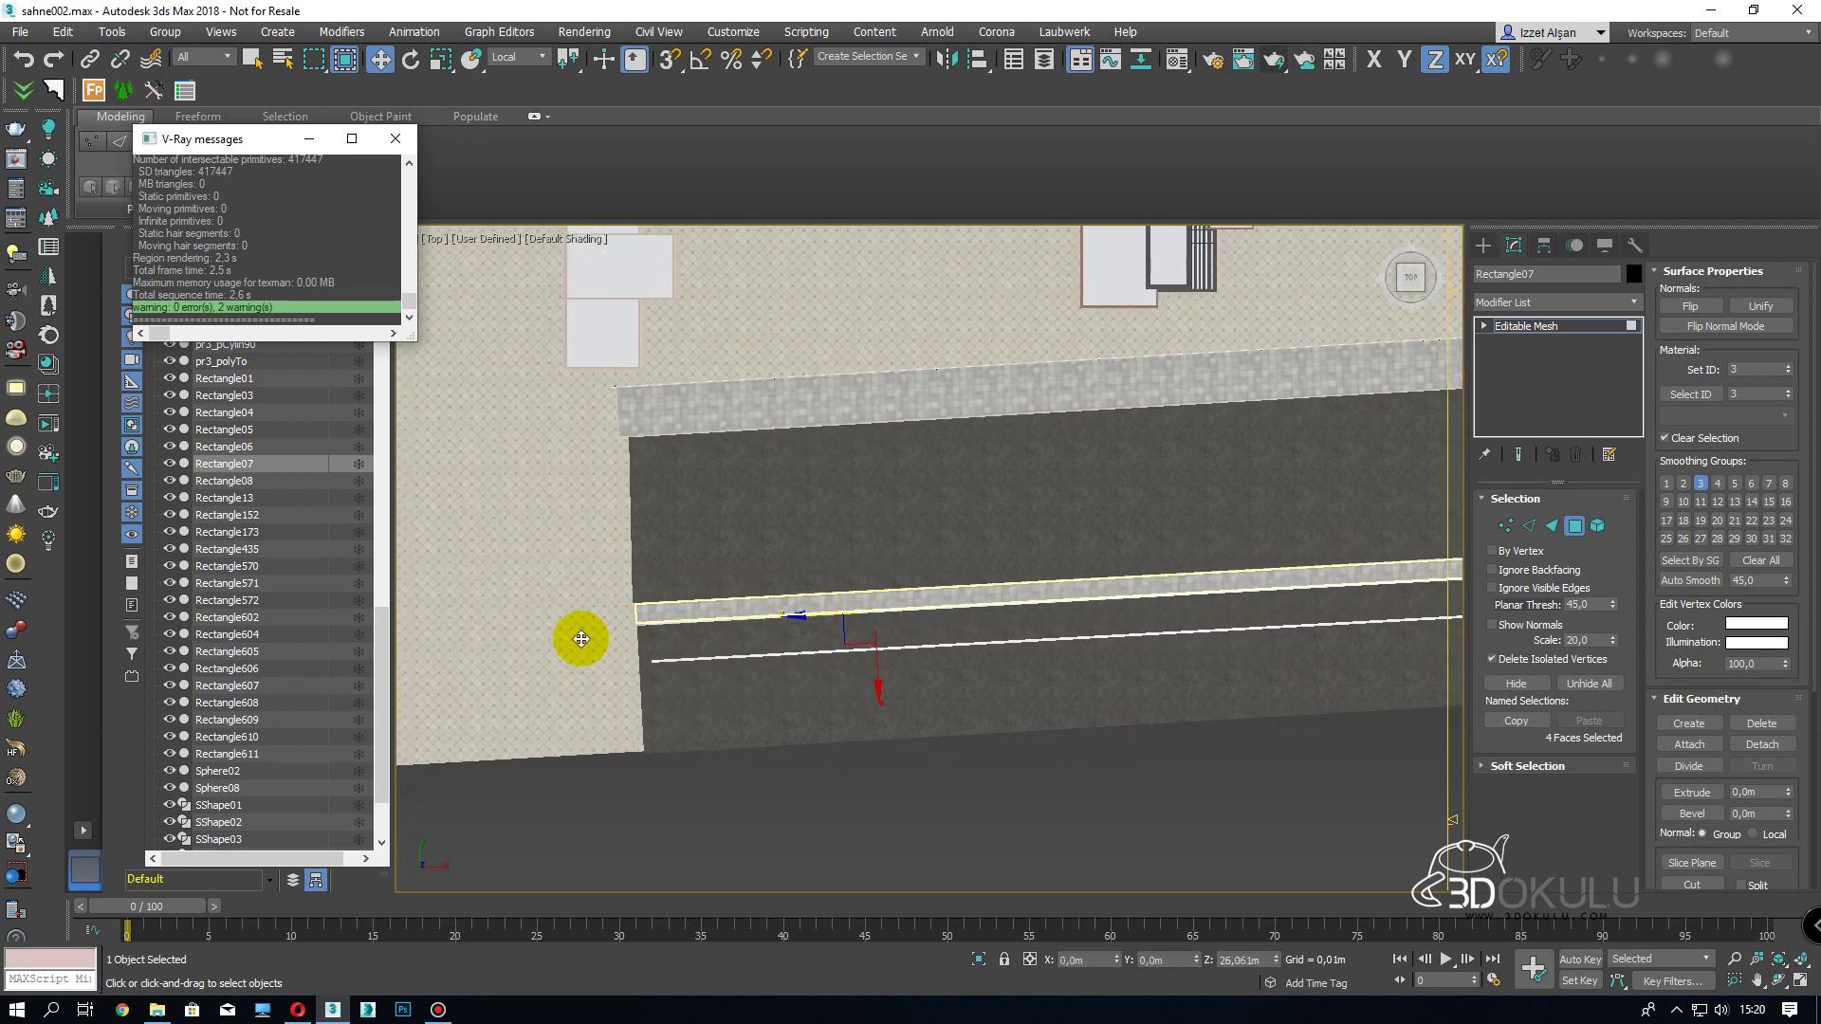
{"action": "middle_click_drag", "start_coordinate": [1176, 538], "coordinate": [657, 554]}
{"action": "scroll", "coordinate": [657, 554], "scroll_direction": "down", "scroll_amount": 1}
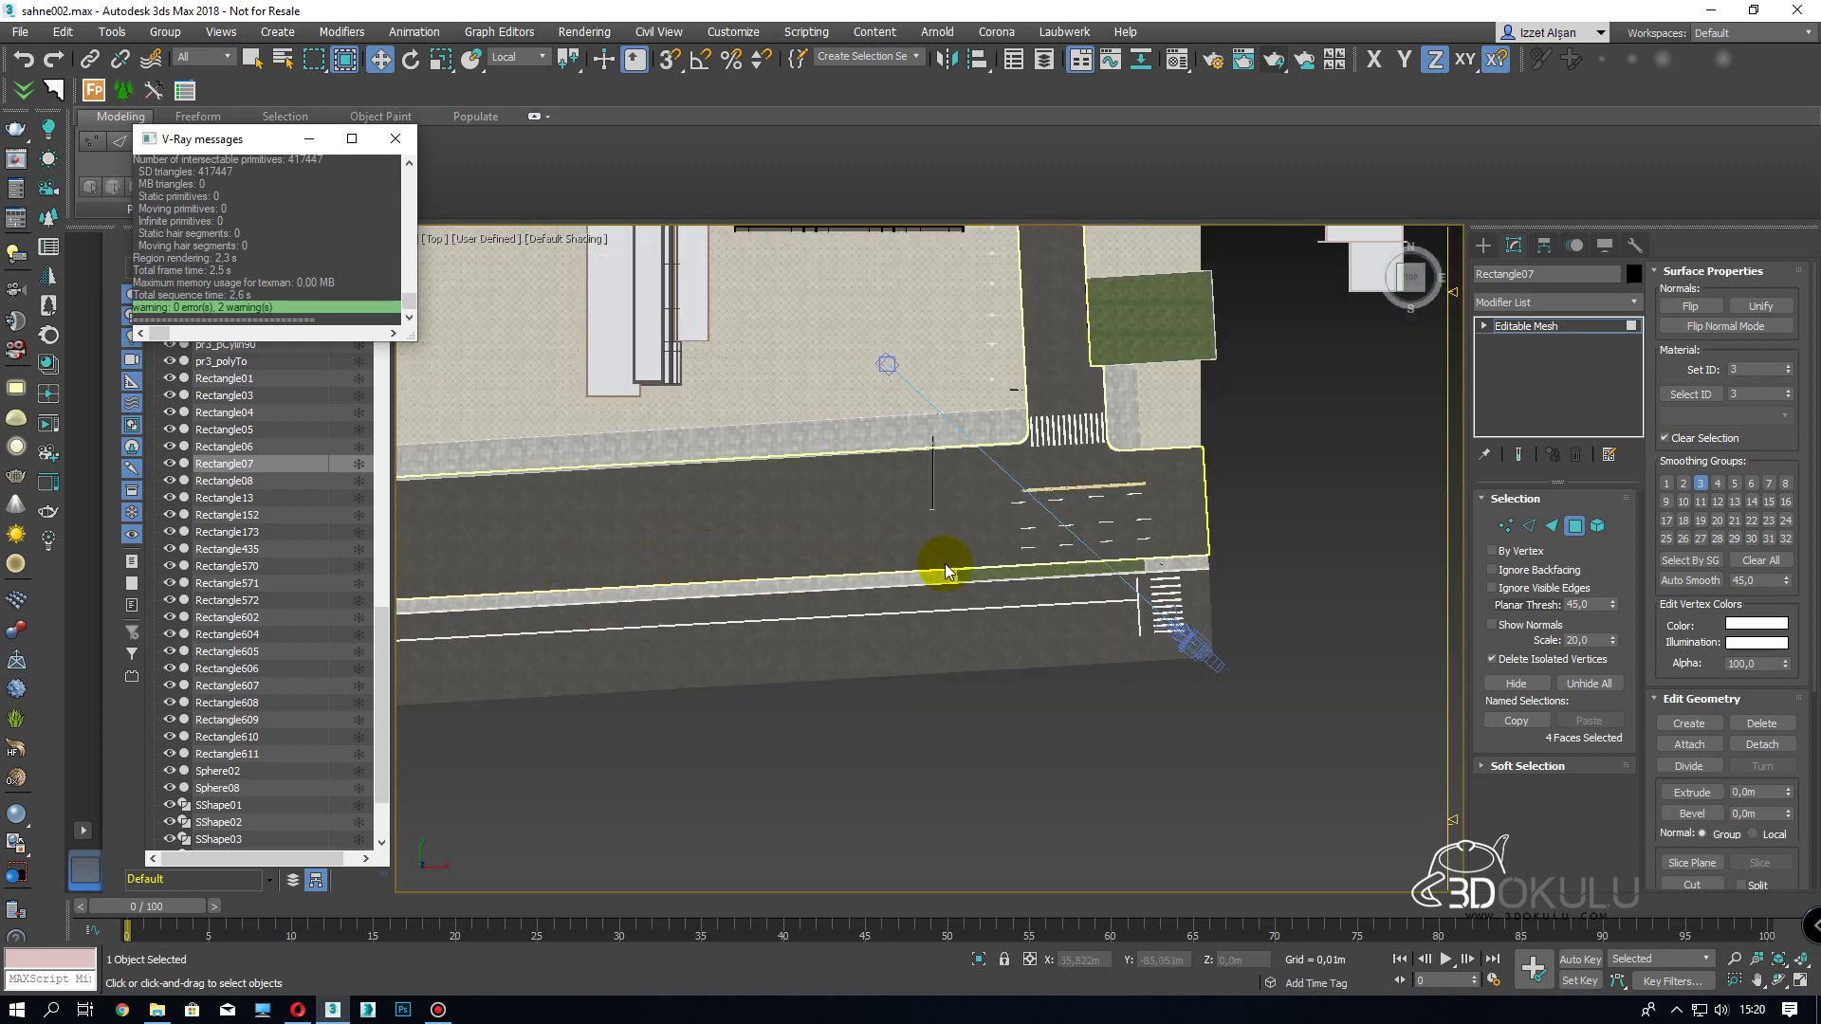
- Select the polygons of all twelve short white lane dashes on the road above the planter
{"action": "scroll", "coordinate": [1103, 564], "scroll_direction": "up", "scroll_amount": 1}
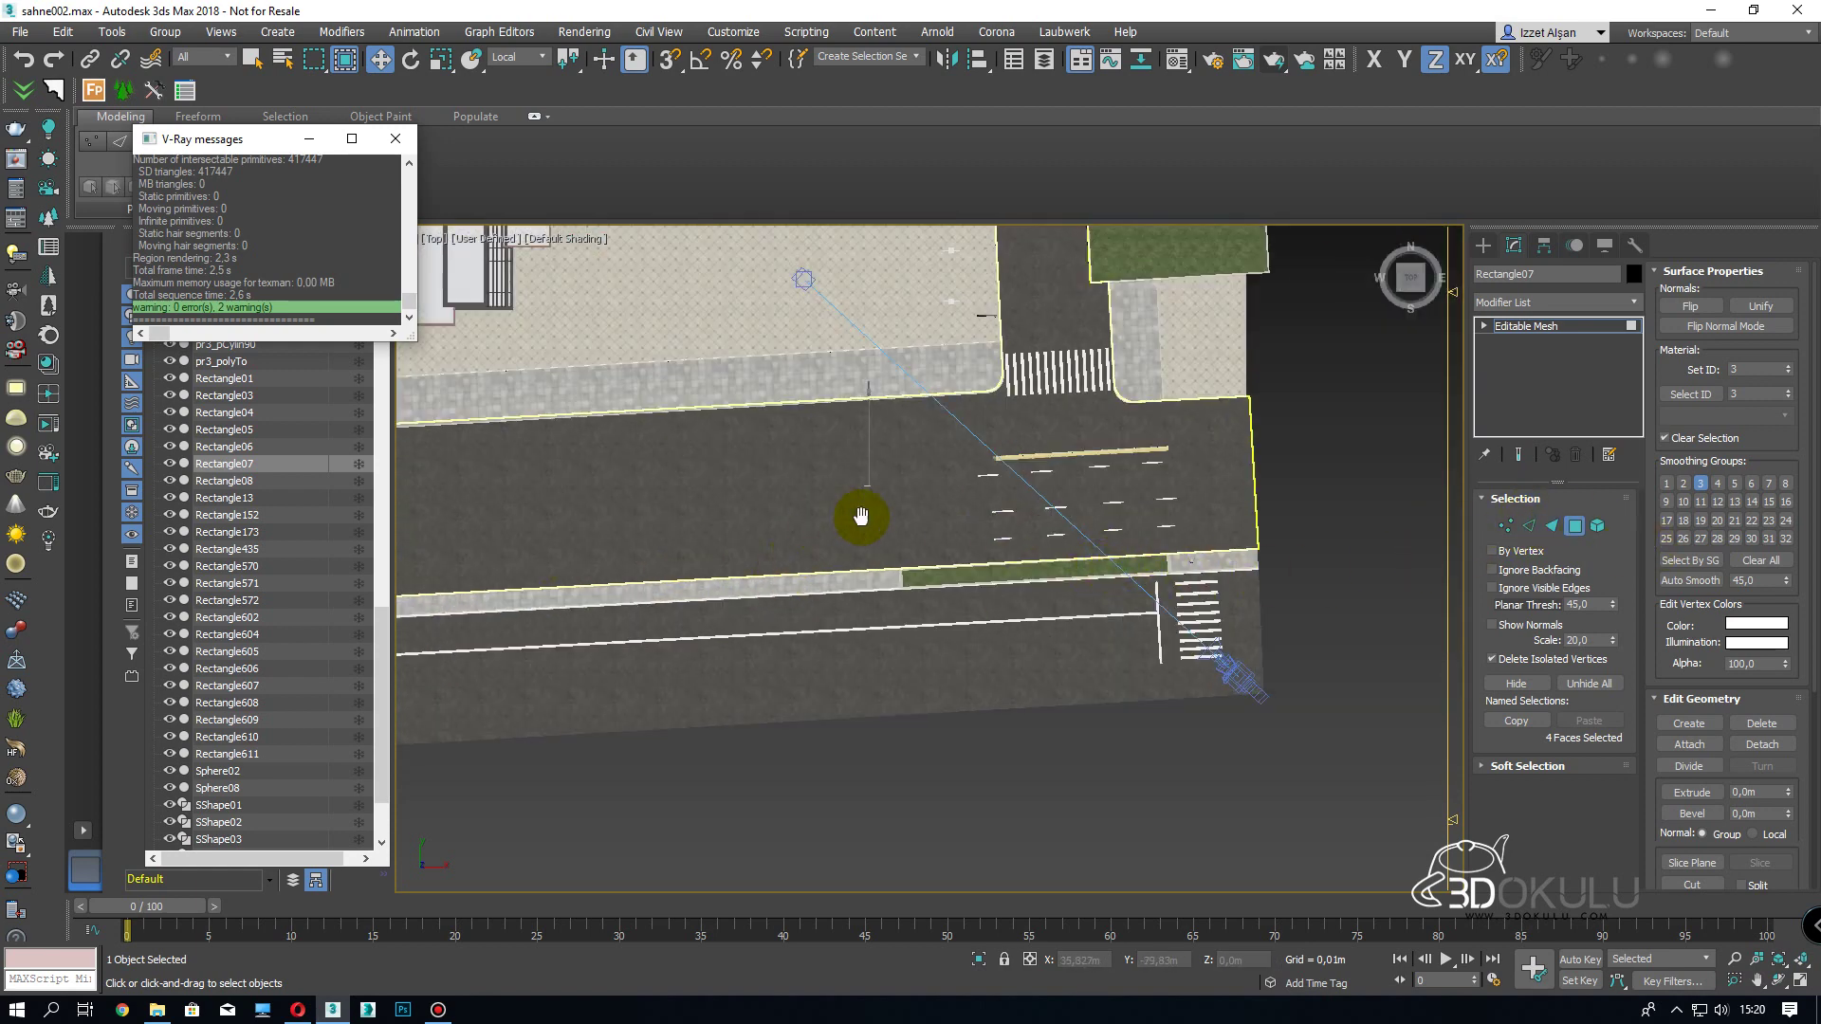
{"action": "scroll", "coordinate": [987, 511], "scroll_direction": "up", "scroll_amount": 2}
{"action": "middle_click_drag", "start_coordinate": [986, 511], "coordinate": [1232, 560]}
{"action": "scroll", "coordinate": [993, 521], "scroll_direction": "down", "scroll_amount": 2}
{"action": "scroll", "coordinate": [1248, 532], "scroll_direction": "up", "scroll_amount": 4}
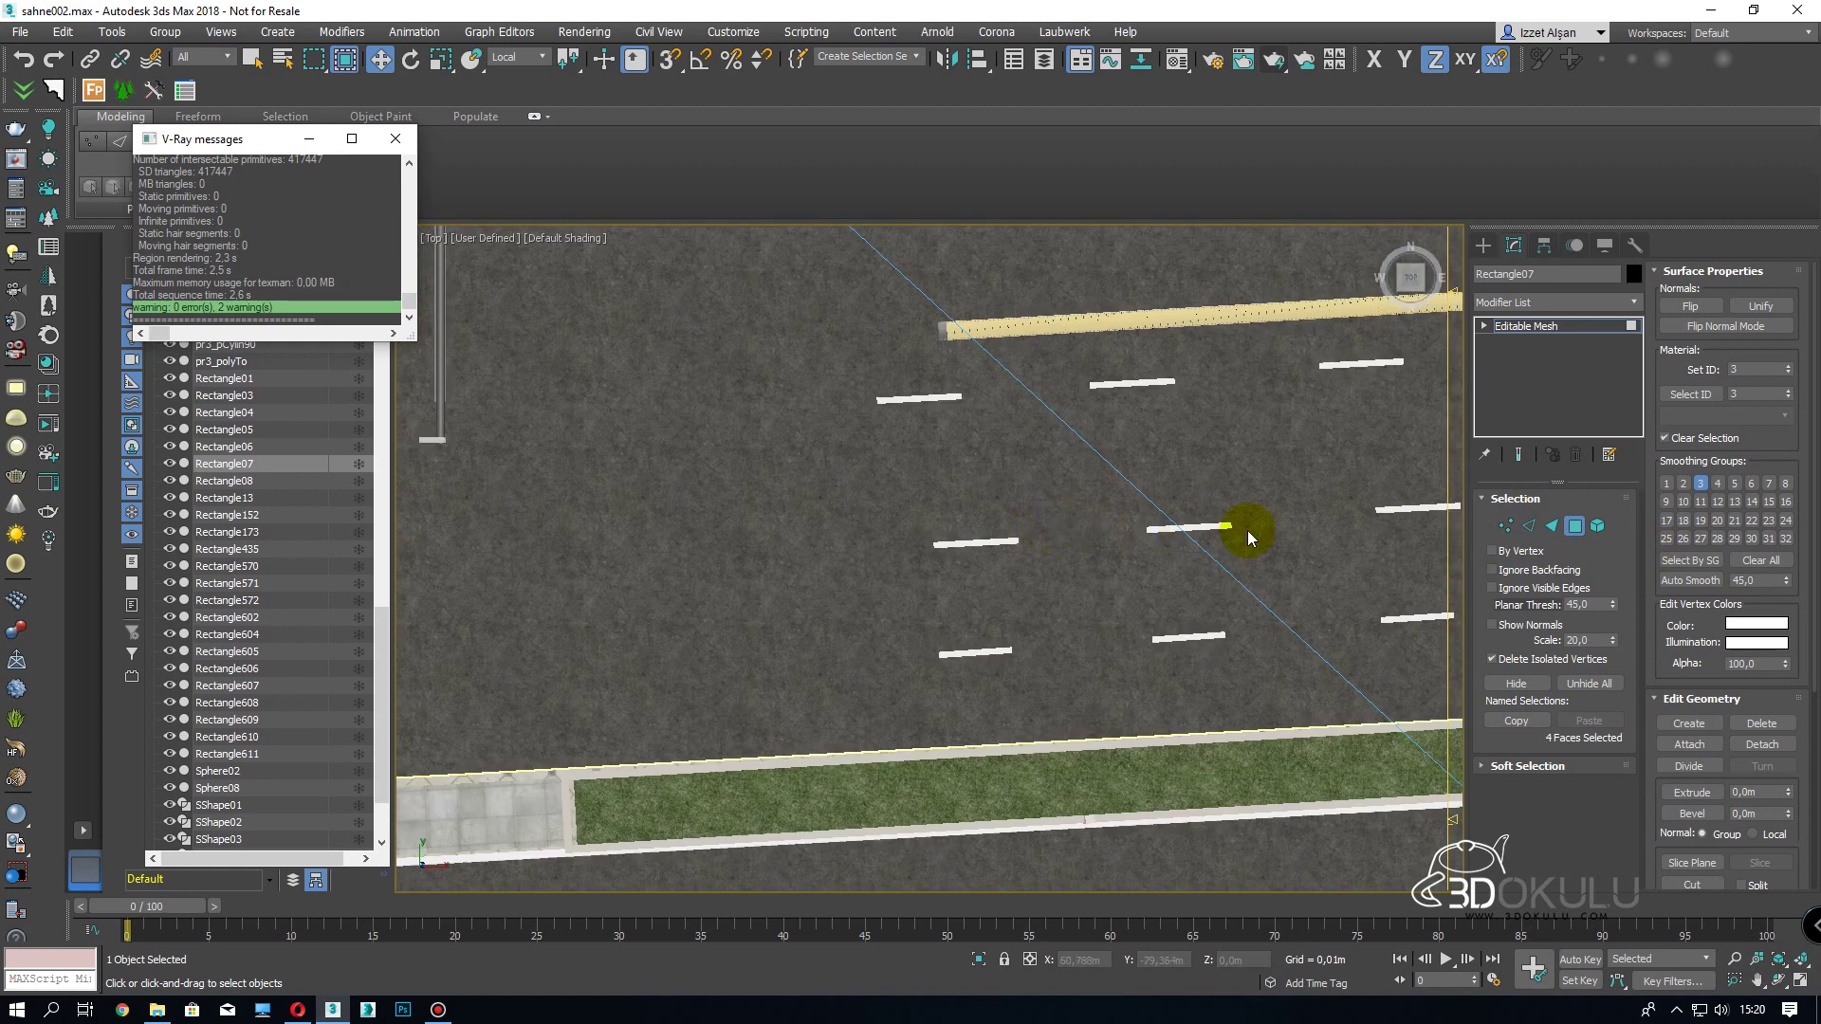
{"action": "left_click", "coordinate": [1575, 524]}
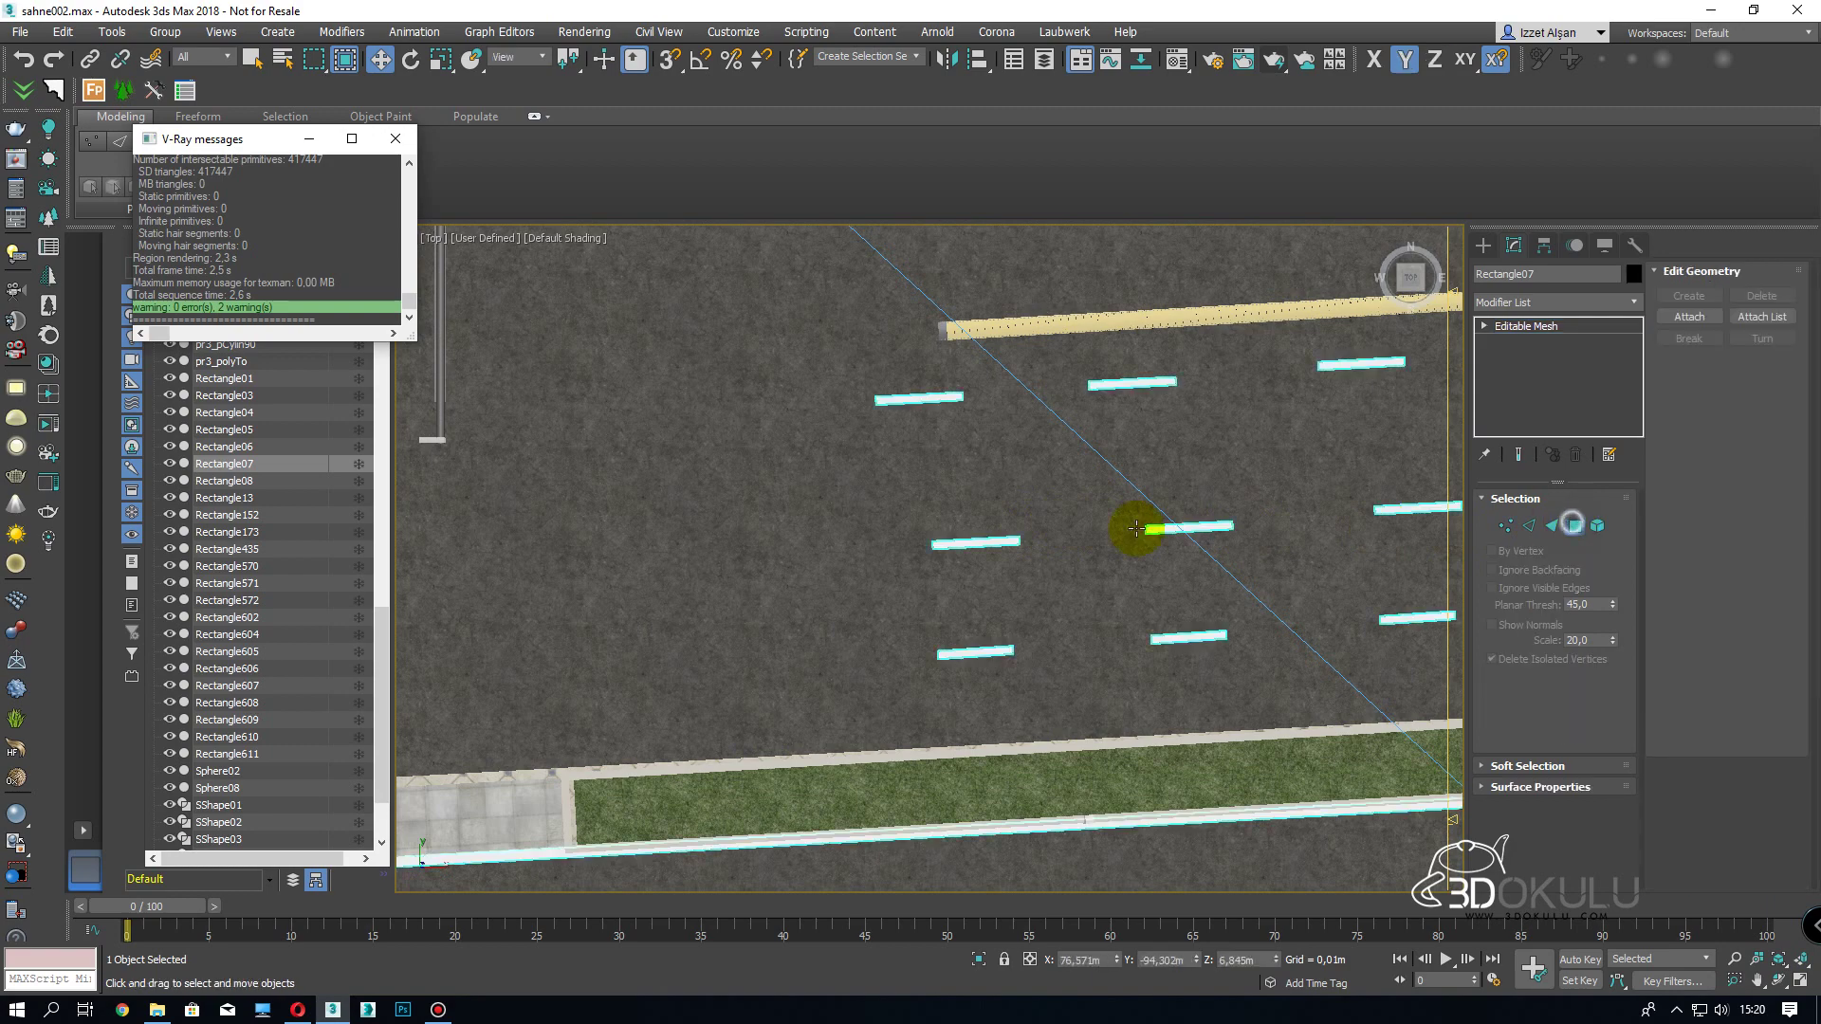
{"action": "left_click", "coordinate": [1510, 528]}
{"action": "left_click", "coordinate": [1573, 525]}
{"action": "left_click_drag", "start_coordinate": [982, 459], "coordinate": [870, 628]}
{"action": "scroll", "coordinate": [964, 548], "scroll_direction": "down", "scroll_amount": 3}
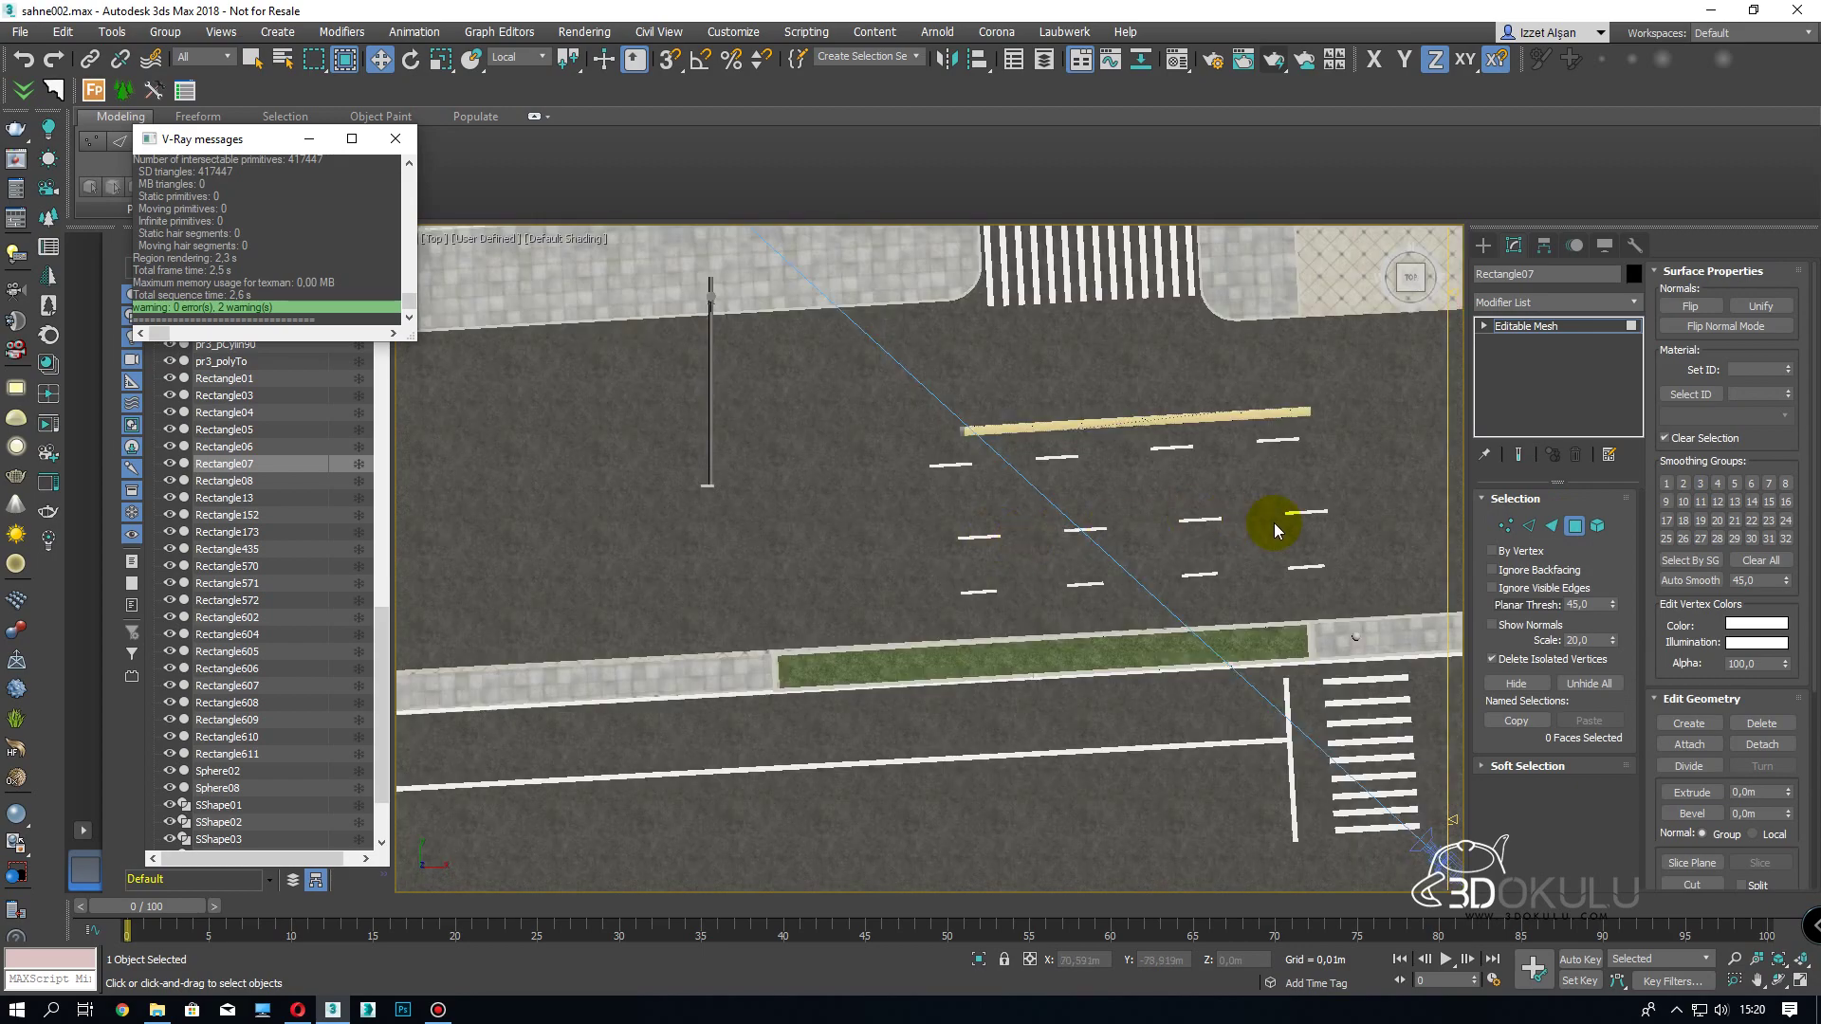
{"action": "left_click_drag", "start_coordinate": [853, 671], "coordinate": [855, 669]}
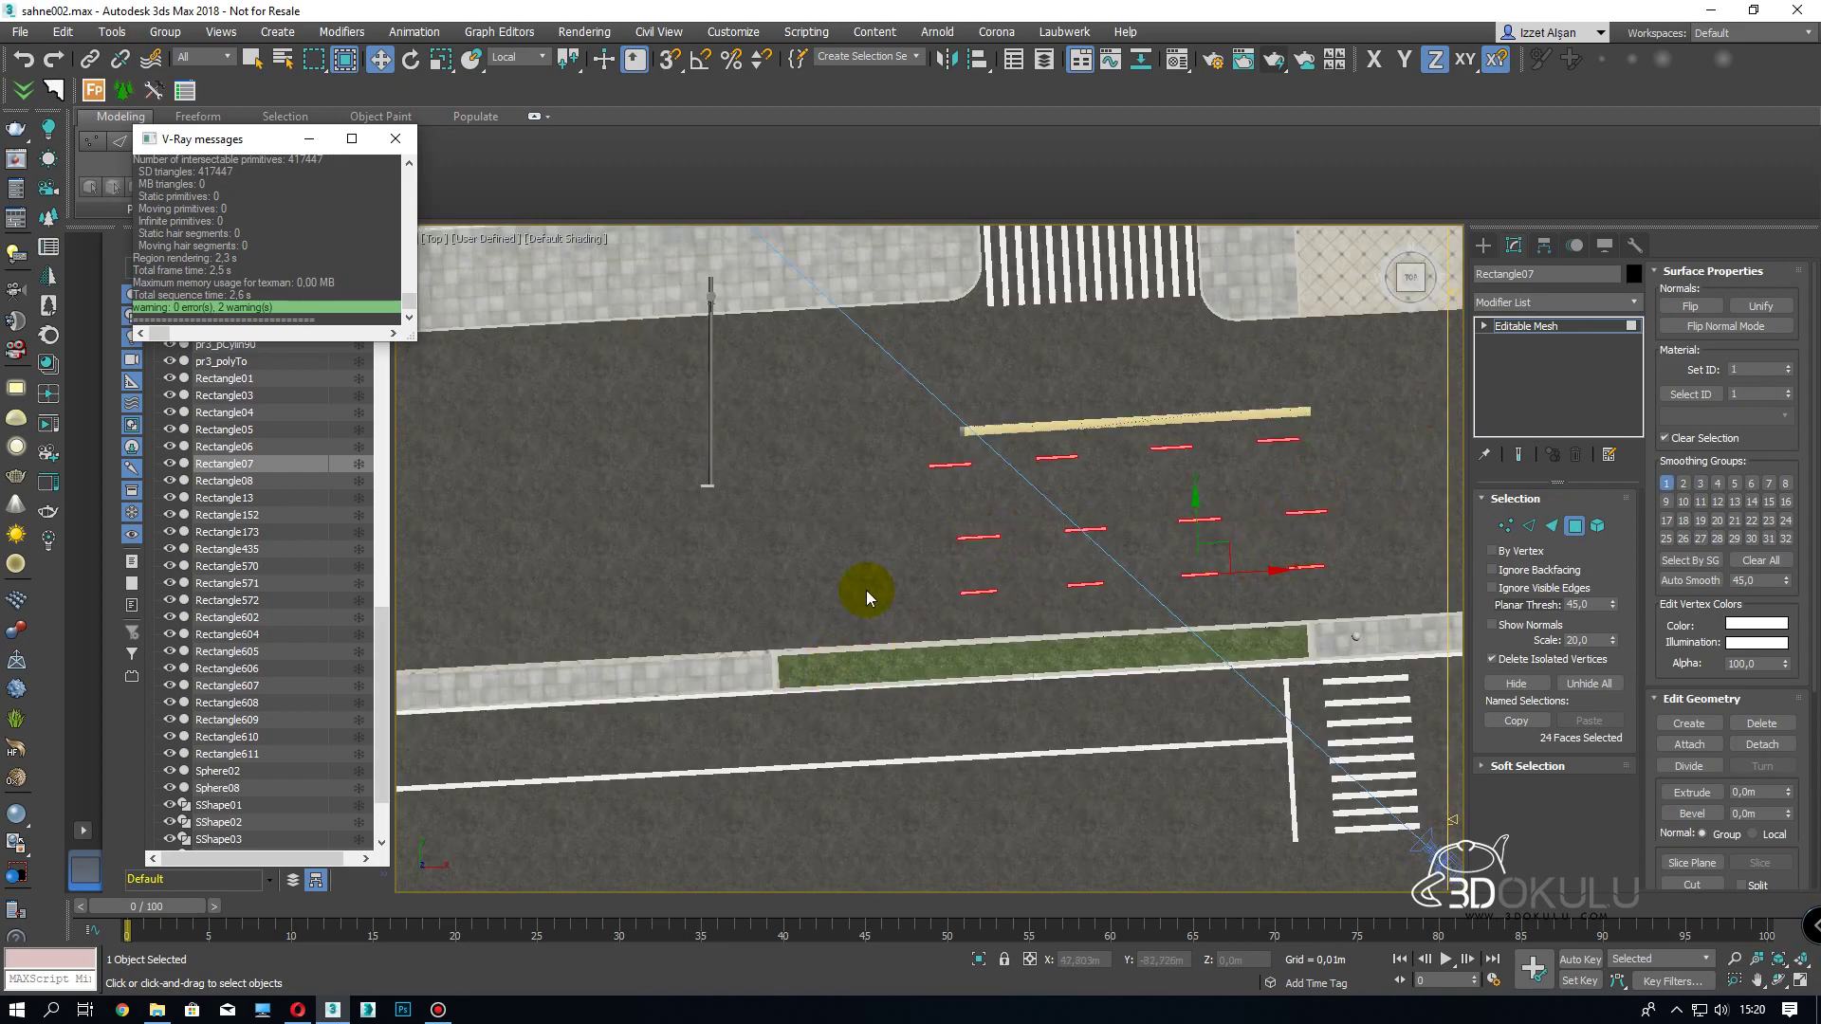
- Switch to vertex editing and examine the corner vertices at the end of a middle-row lane dash
{"action": "middle_click_drag", "start_coordinate": [866, 590], "coordinate": [1016, 602], "text": "alt"}
{"action": "scroll", "coordinate": [885, 609], "scroll_direction": "up", "scroll_amount": 10}
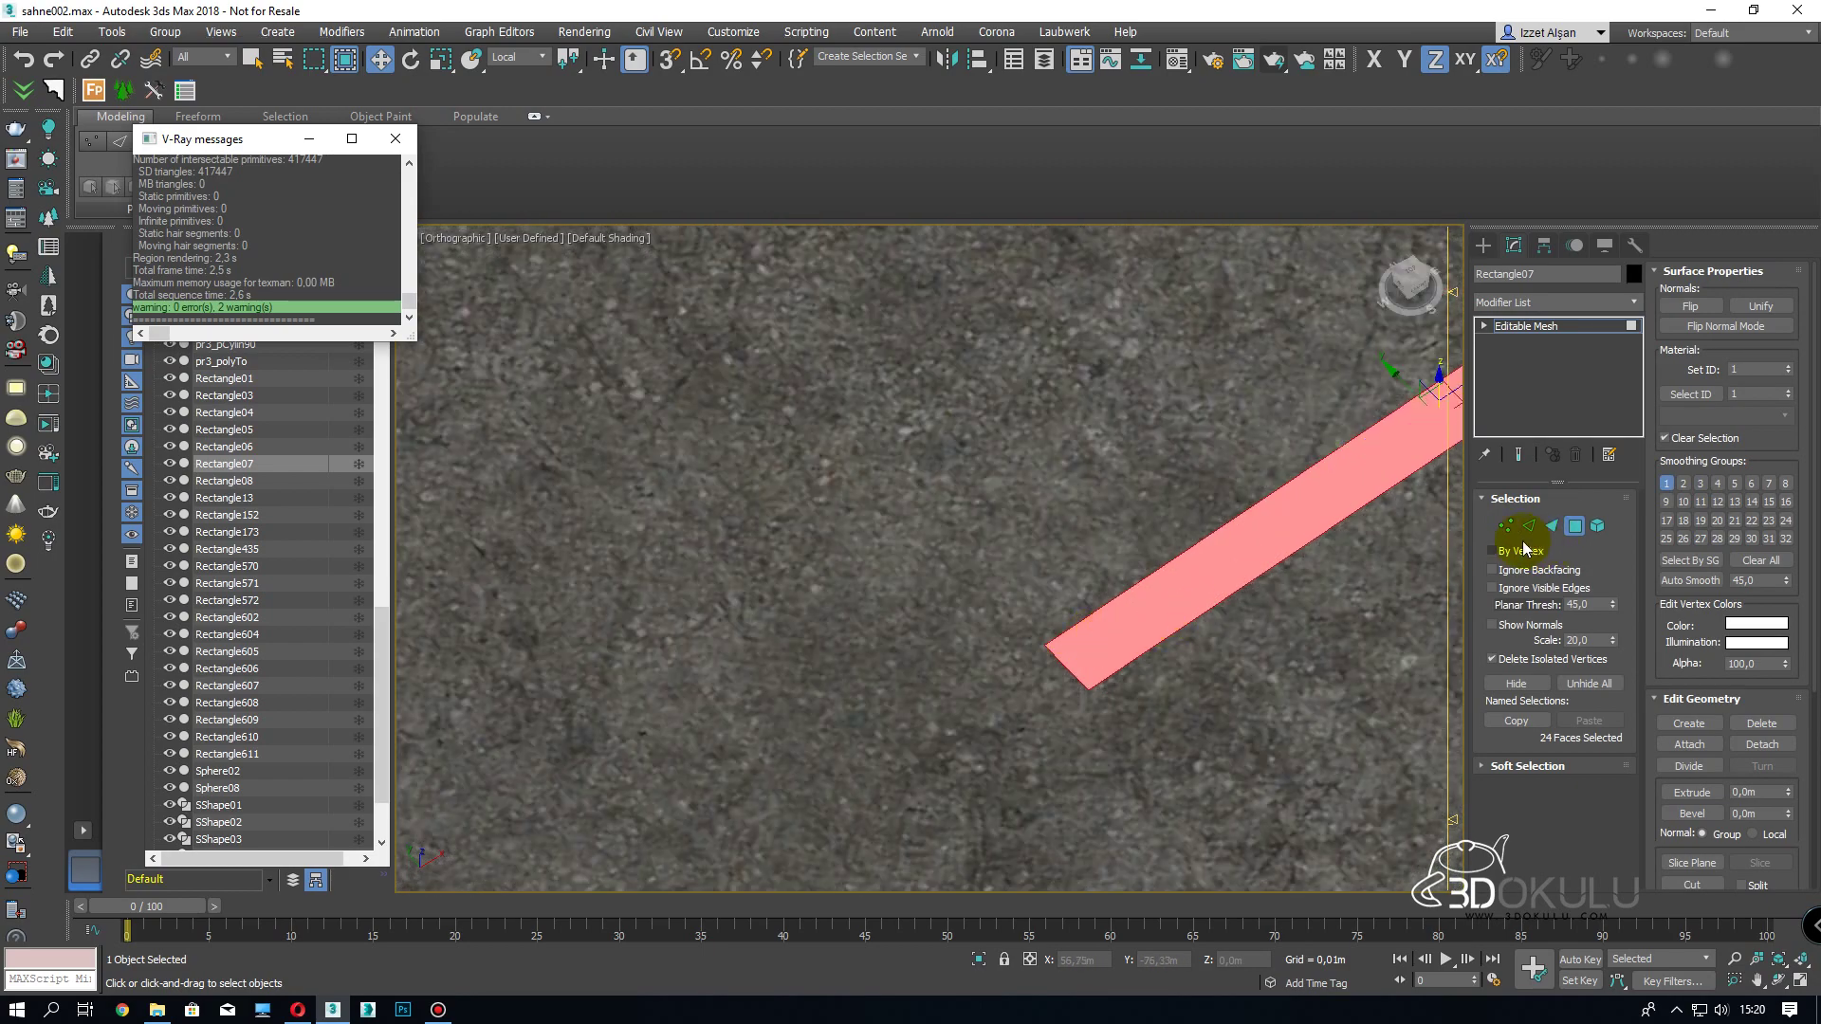
{"action": "left_click", "coordinate": [1506, 527]}
{"action": "left_click_drag", "start_coordinate": [1138, 645], "coordinate": [1050, 721]}
{"action": "scroll", "coordinate": [1053, 718], "scroll_direction": "up", "scroll_amount": 10}
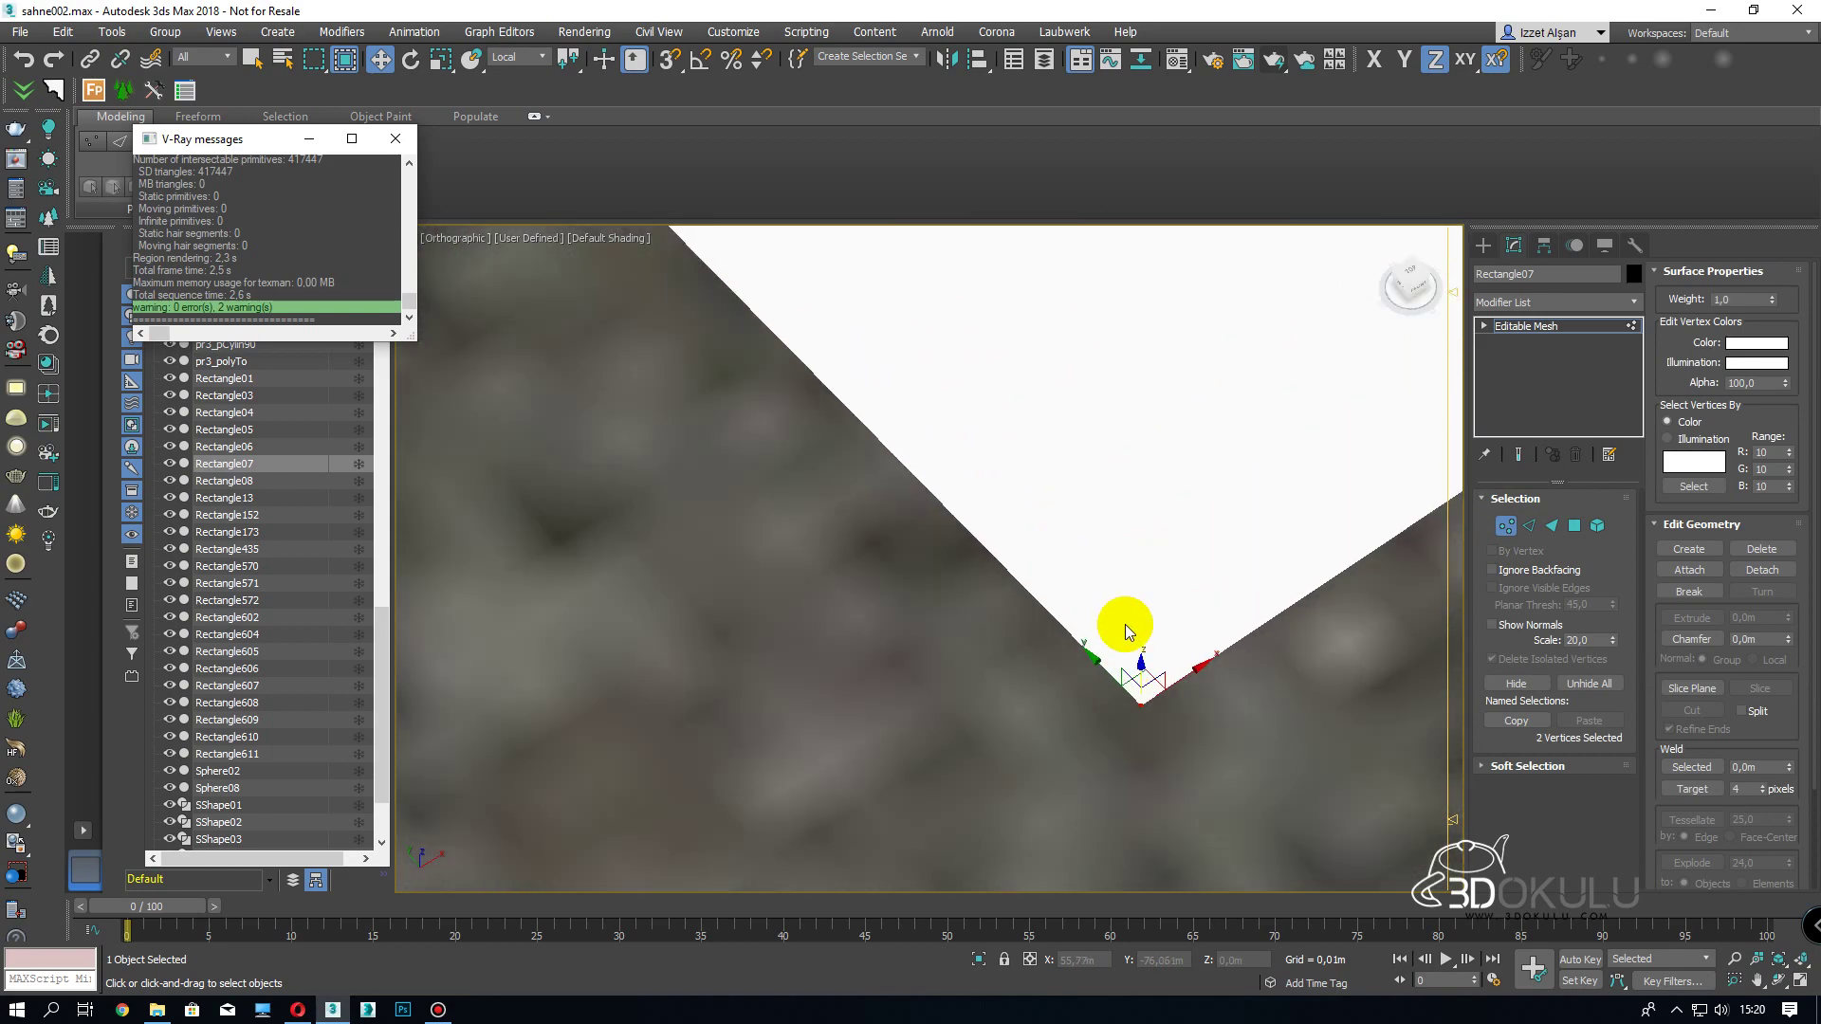
{"action": "key", "text": "F3"}
{"action": "key", "text": "F3"}
{"action": "scroll", "coordinate": [1227, 626], "scroll_direction": "down", "scroll_amount": 5}
{"action": "key", "text": "t"}
{"action": "scroll", "coordinate": [1231, 629], "scroll_direction": "up", "scroll_amount": 3}
{"action": "scroll", "coordinate": [1230, 629], "scroll_direction": "down", "scroll_amount": 12}
{"action": "scroll", "coordinate": [1065, 589], "scroll_direction": "up", "scroll_amount": 3}
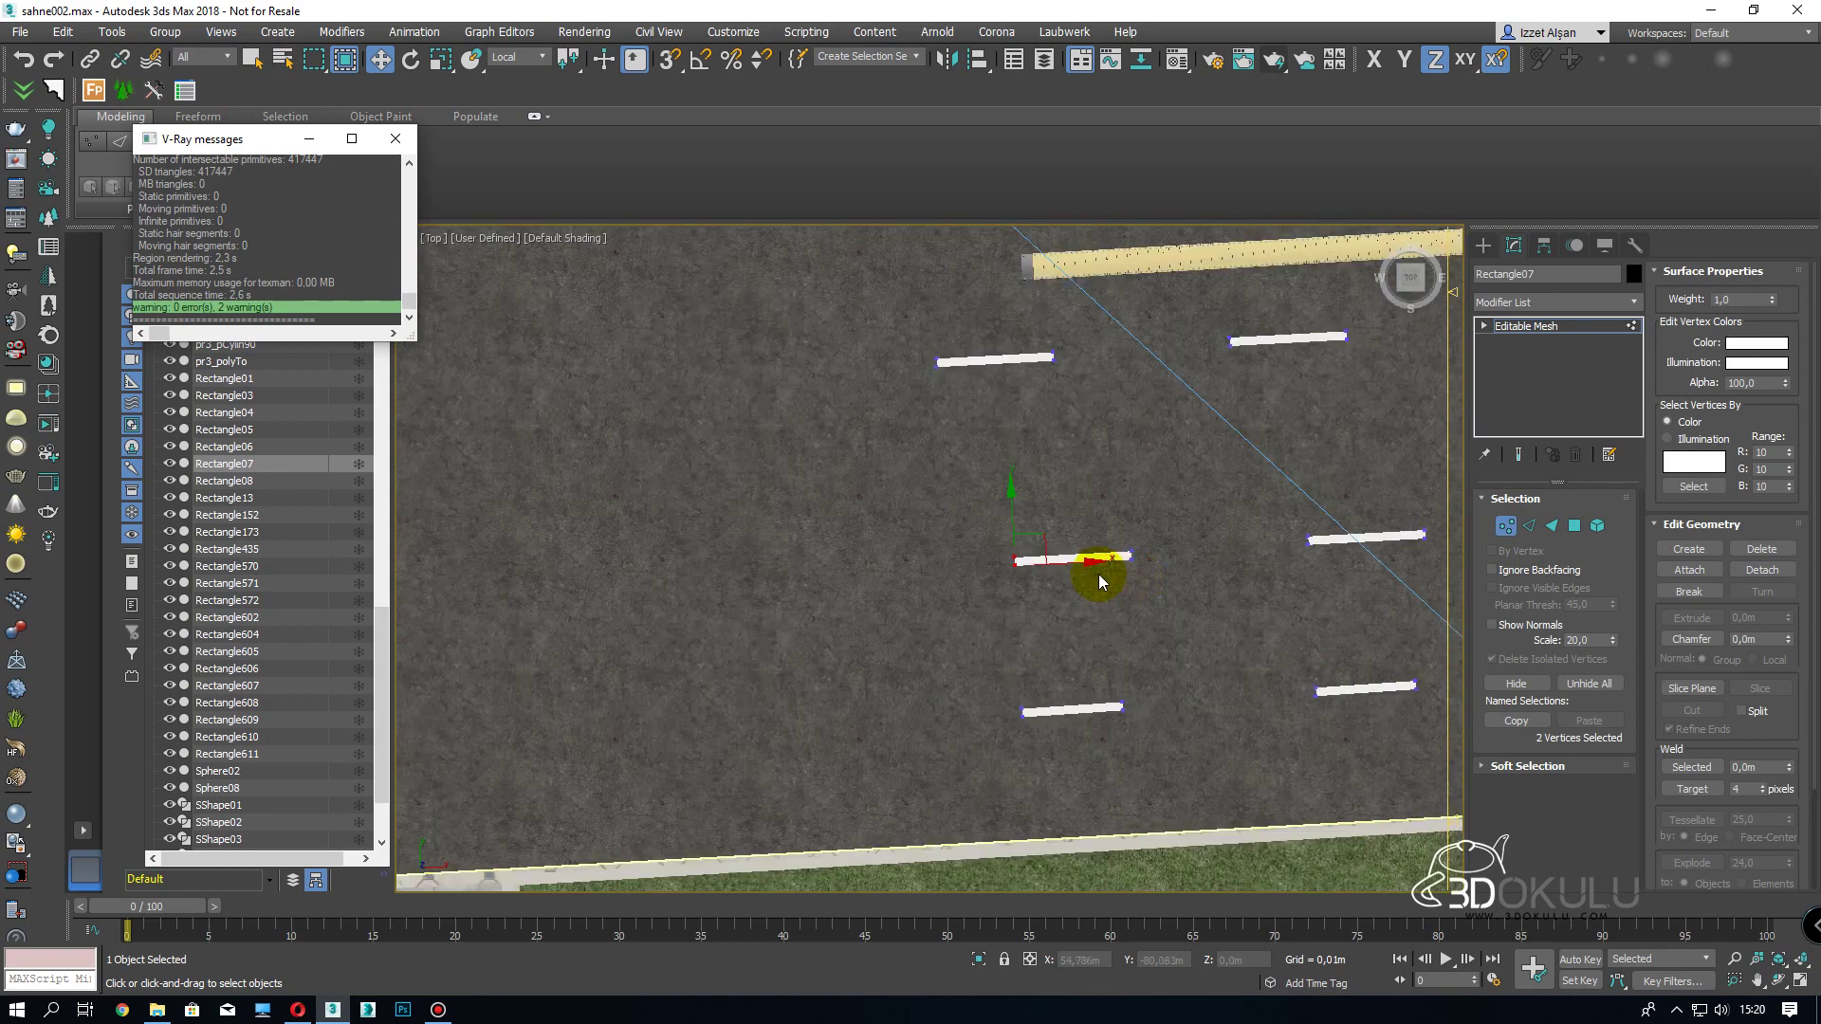
- Using vertex snapping, align the end vertices of the first column's lower two dashes with the top dash along X
{"action": "left_click_drag", "start_coordinate": [1077, 567], "coordinate": [932, 376]}
{"action": "key", "text": "s"}
{"action": "left_click_drag", "start_coordinate": [1131, 558], "coordinate": [1057, 377]}
{"action": "left_click_drag", "start_coordinate": [1201, 681], "coordinate": [959, 585]}
{"action": "left_click_drag", "start_coordinate": [1177, 705], "coordinate": [1066, 562]}
{"action": "scroll", "coordinate": [1176, 636], "scroll_direction": "down", "scroll_amount": 3}
- Move the second column's lower two dashes under the top dash and align their end vertices along X
{"action": "middle_click_drag", "start_coordinate": [1243, 624], "coordinate": [1075, 651]}
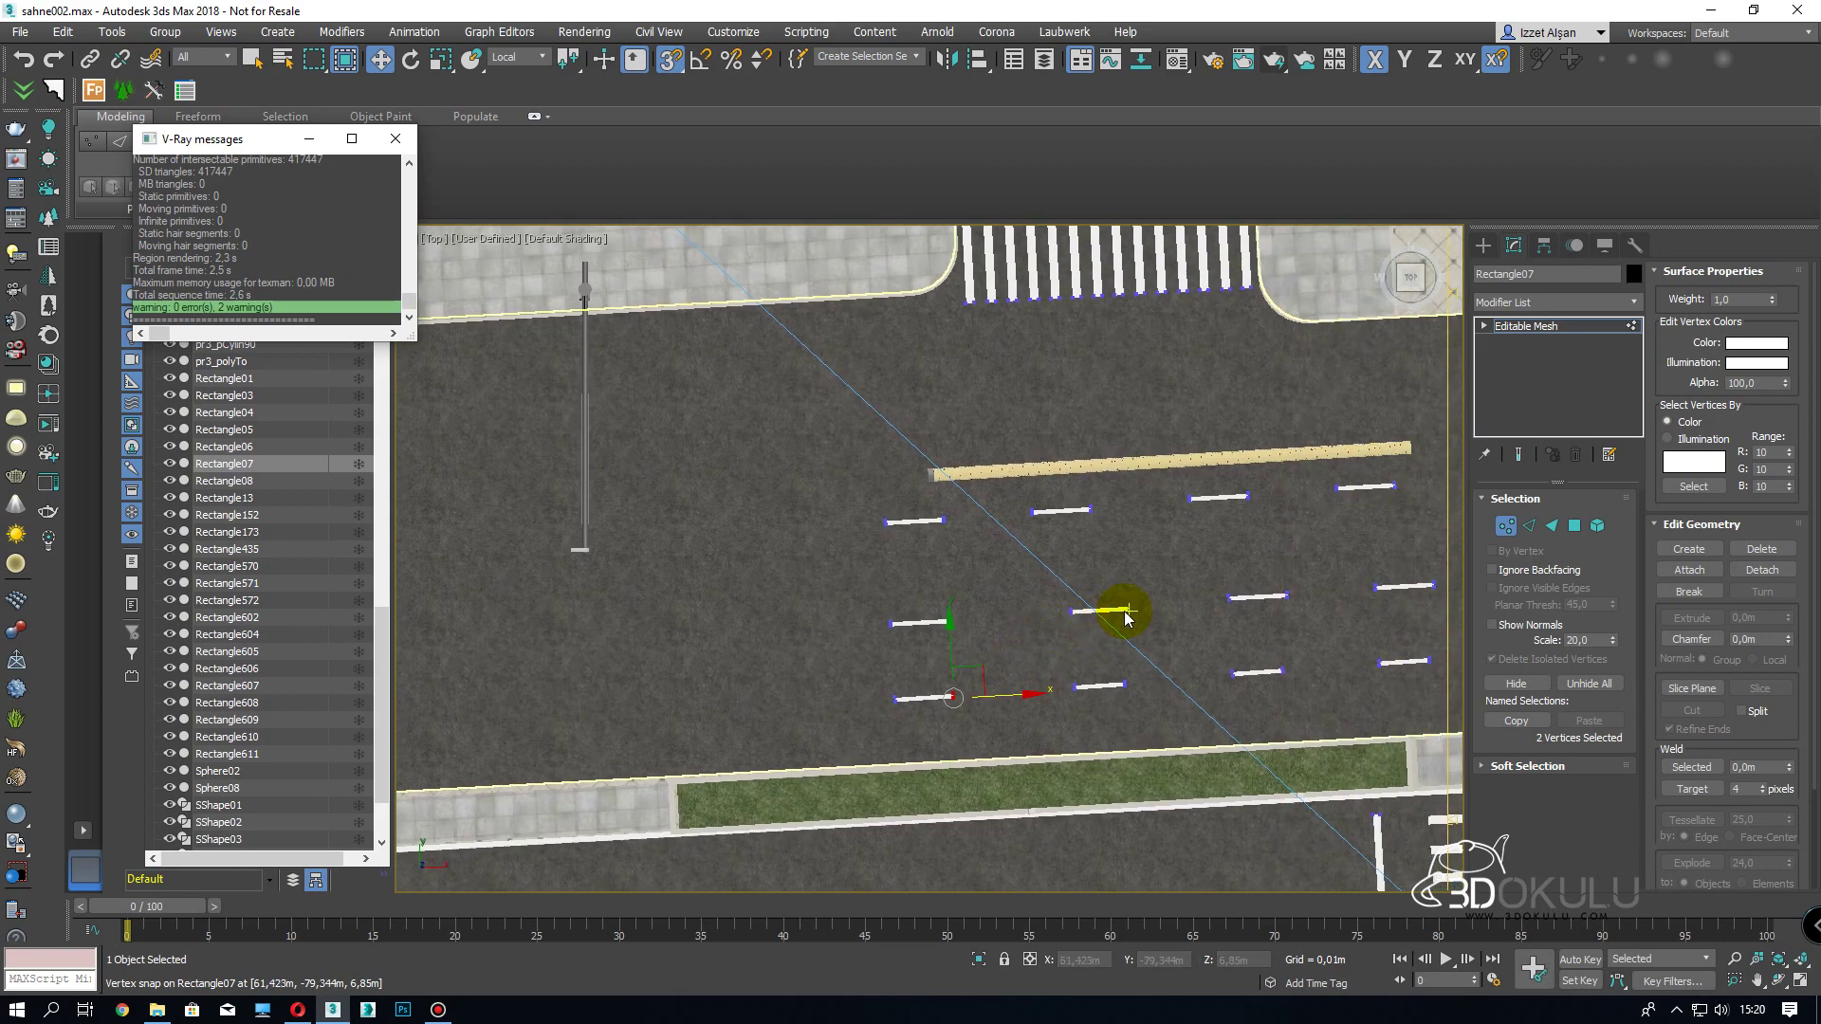
{"action": "scroll", "coordinate": [1126, 612], "scroll_direction": "up", "scroll_amount": 2}
{"action": "left_click_drag", "start_coordinate": [1188, 571], "coordinate": [1007, 747]}
{"action": "left_click", "coordinate": [1125, 715]}
{"action": "left_click", "coordinate": [1046, 610]}
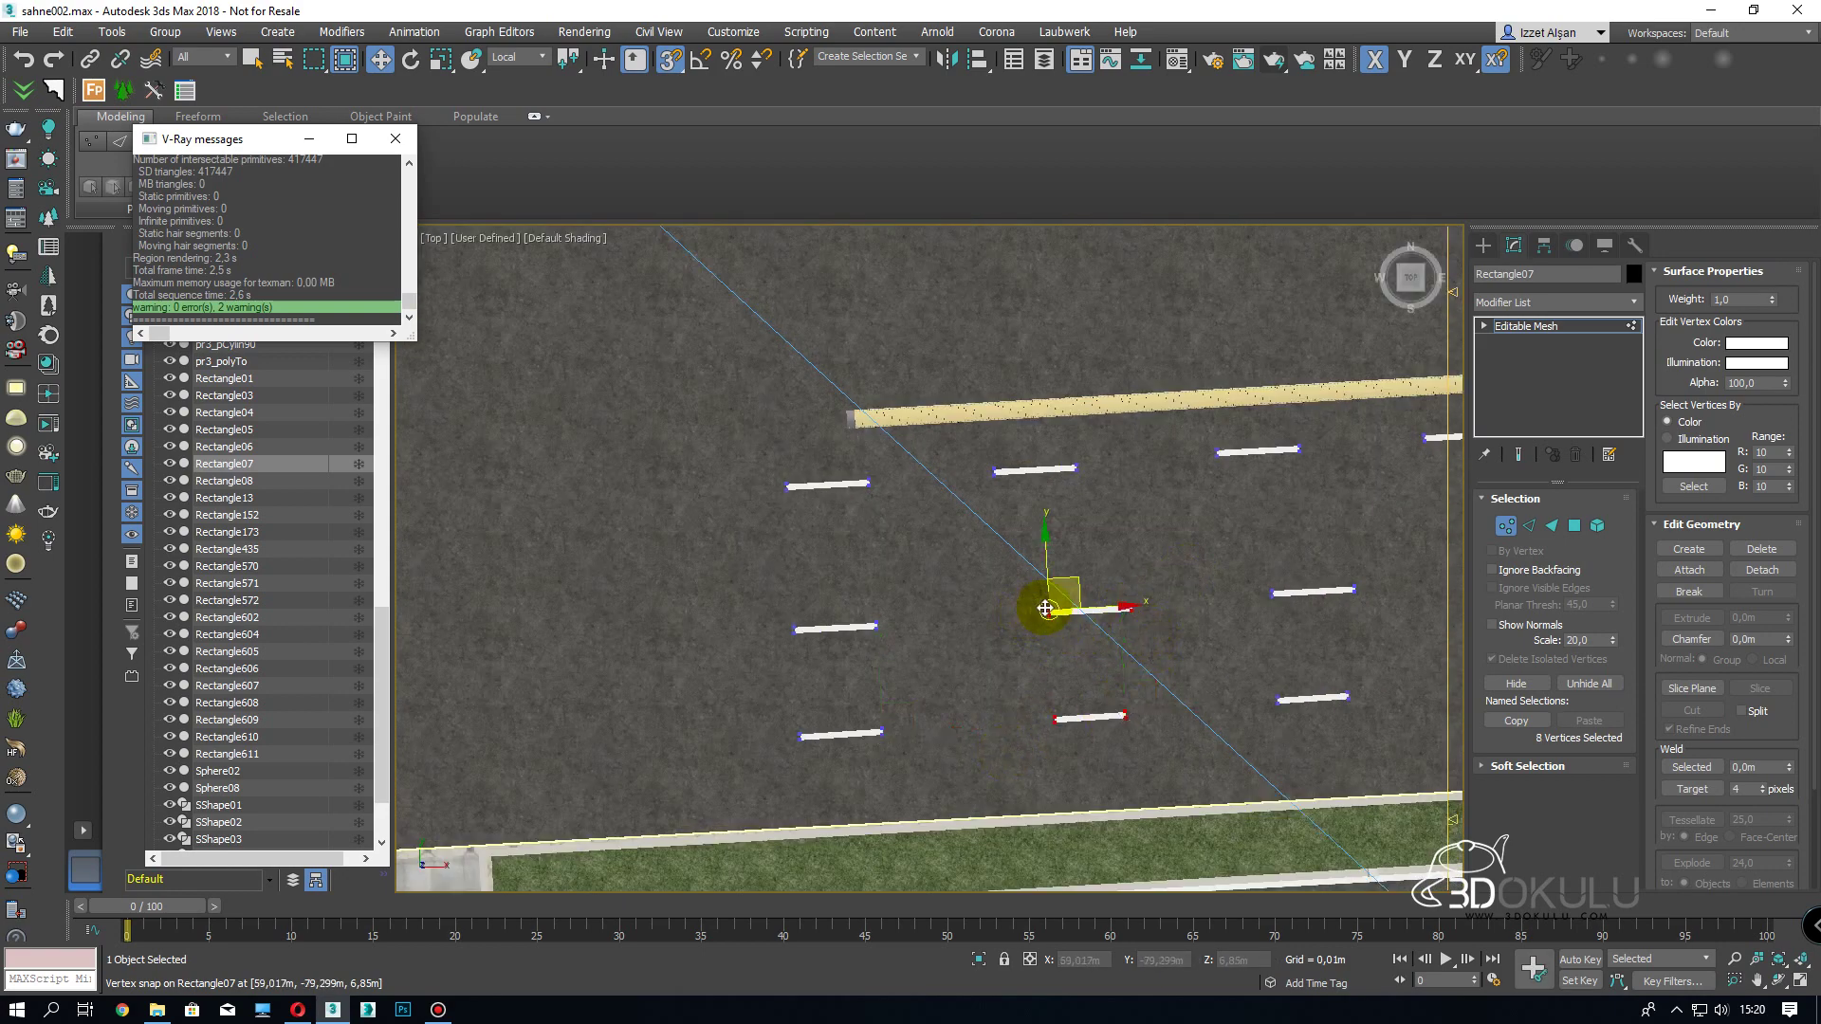
{"action": "left_click_drag", "start_coordinate": [1045, 608], "coordinate": [1005, 472]}
{"action": "left_click_drag", "start_coordinate": [1147, 543], "coordinate": [1060, 664]}
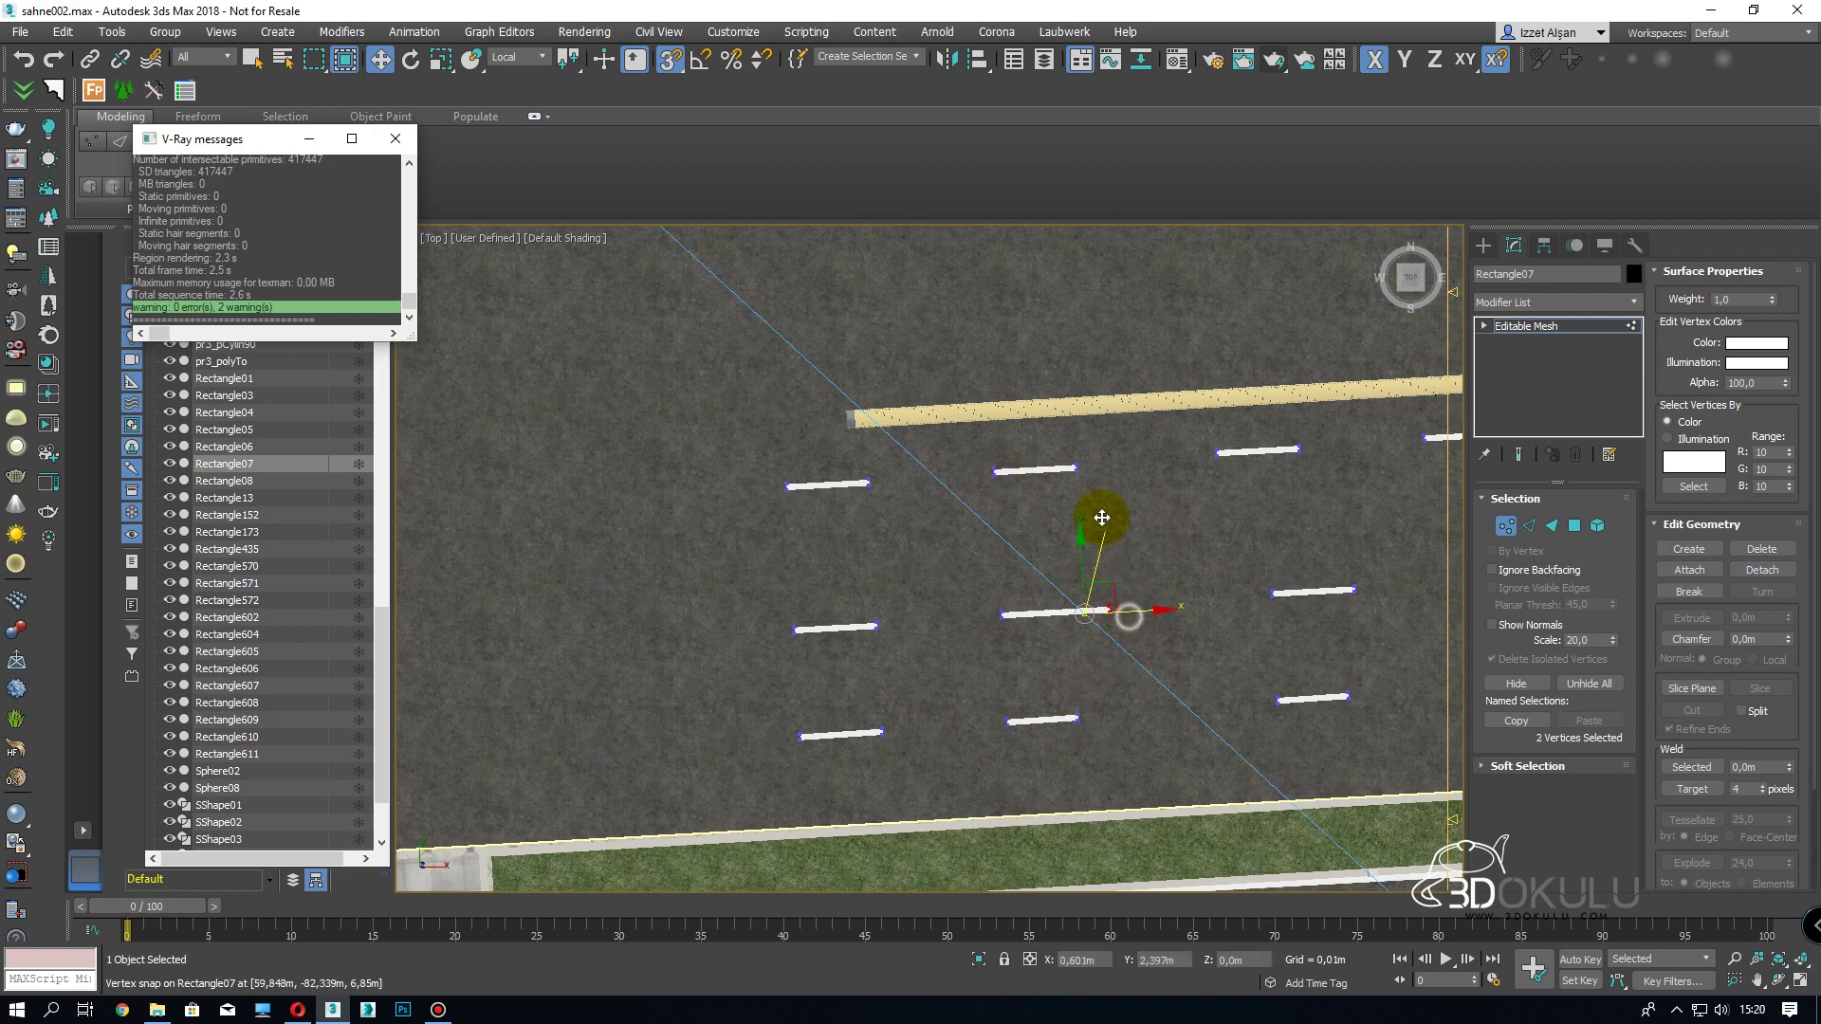
{"action": "left_click_drag", "start_coordinate": [1125, 721], "coordinate": [1085, 616]}
- Snap the start and end vertices of the third column's lower two dashes to match the top dash along X
{"action": "middle_click_drag", "start_coordinate": [1336, 657], "coordinate": [1097, 654]}
{"action": "left_click_drag", "start_coordinate": [1066, 640], "coordinate": [994, 735]}
{"action": "left_click_drag", "start_coordinate": [1093, 690], "coordinate": [978, 444]}
{"action": "left_click_drag", "start_coordinate": [1012, 618], "coordinate": [990, 636]}
{"action": "left_click_drag", "start_coordinate": [989, 639], "coordinate": [987, 462]}
{"action": "left_click_drag", "start_coordinate": [1131, 537], "coordinate": [1081, 638]}
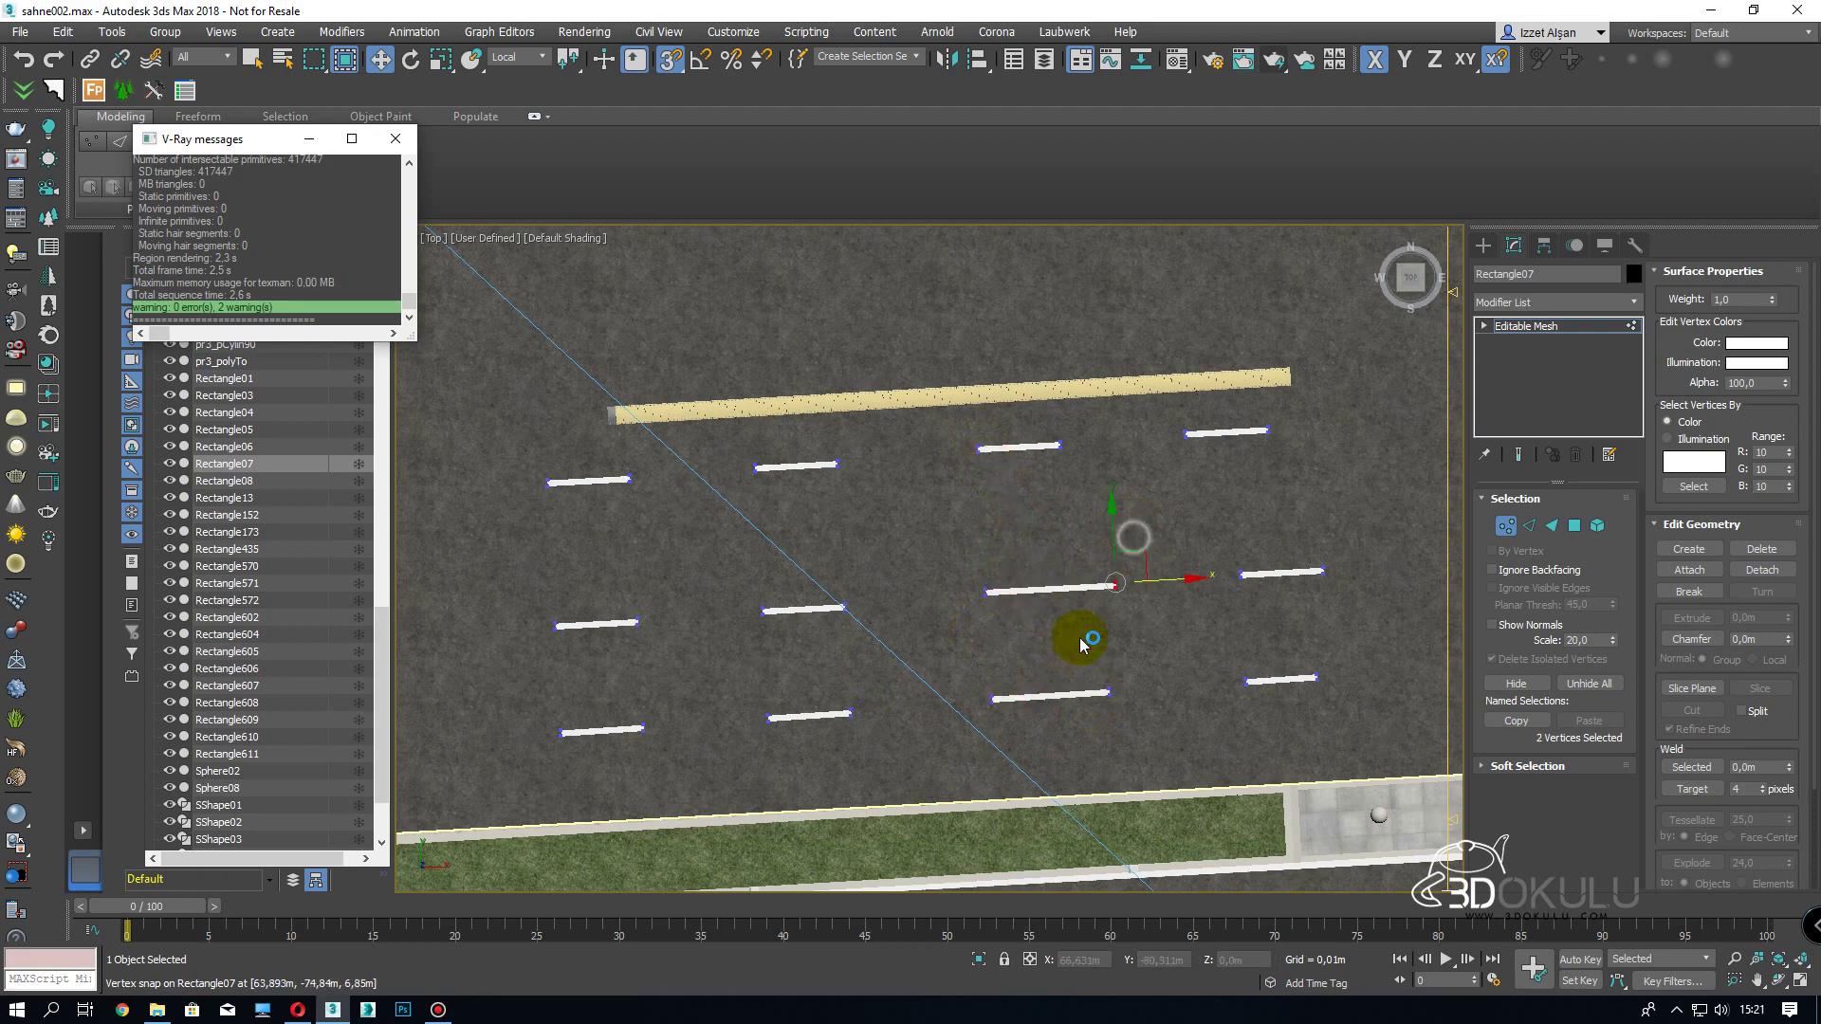
{"action": "left_click_drag", "start_coordinate": [1163, 582], "coordinate": [1065, 452]}
{"action": "left_click_drag", "start_coordinate": [1139, 666], "coordinate": [1088, 749]}
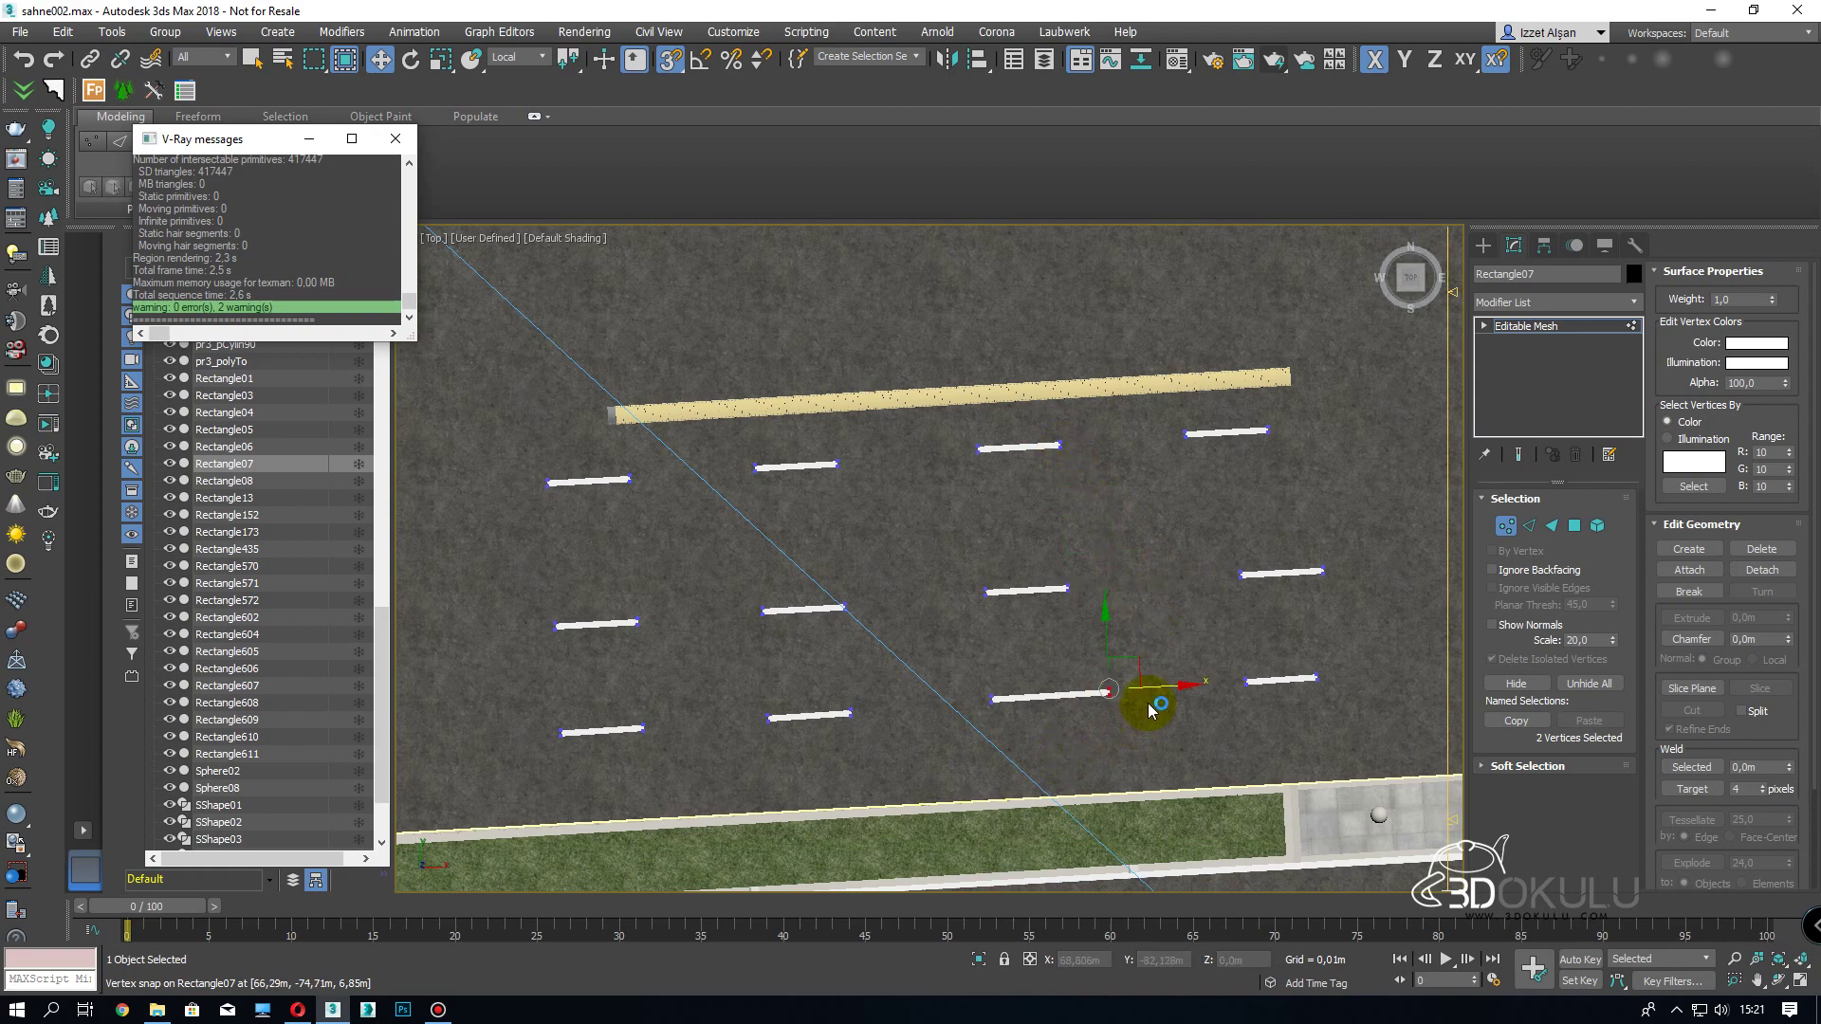
{"action": "left_click_drag", "start_coordinate": [1139, 676], "coordinate": [1068, 589]}
- Align the end vertices of the fourth column's lower two dashes with the top dash along X
{"action": "left_click_drag", "start_coordinate": [1224, 555], "coordinate": [1192, 436]}
{"action": "left_click_drag", "start_coordinate": [1356, 510], "coordinate": [1285, 637]}
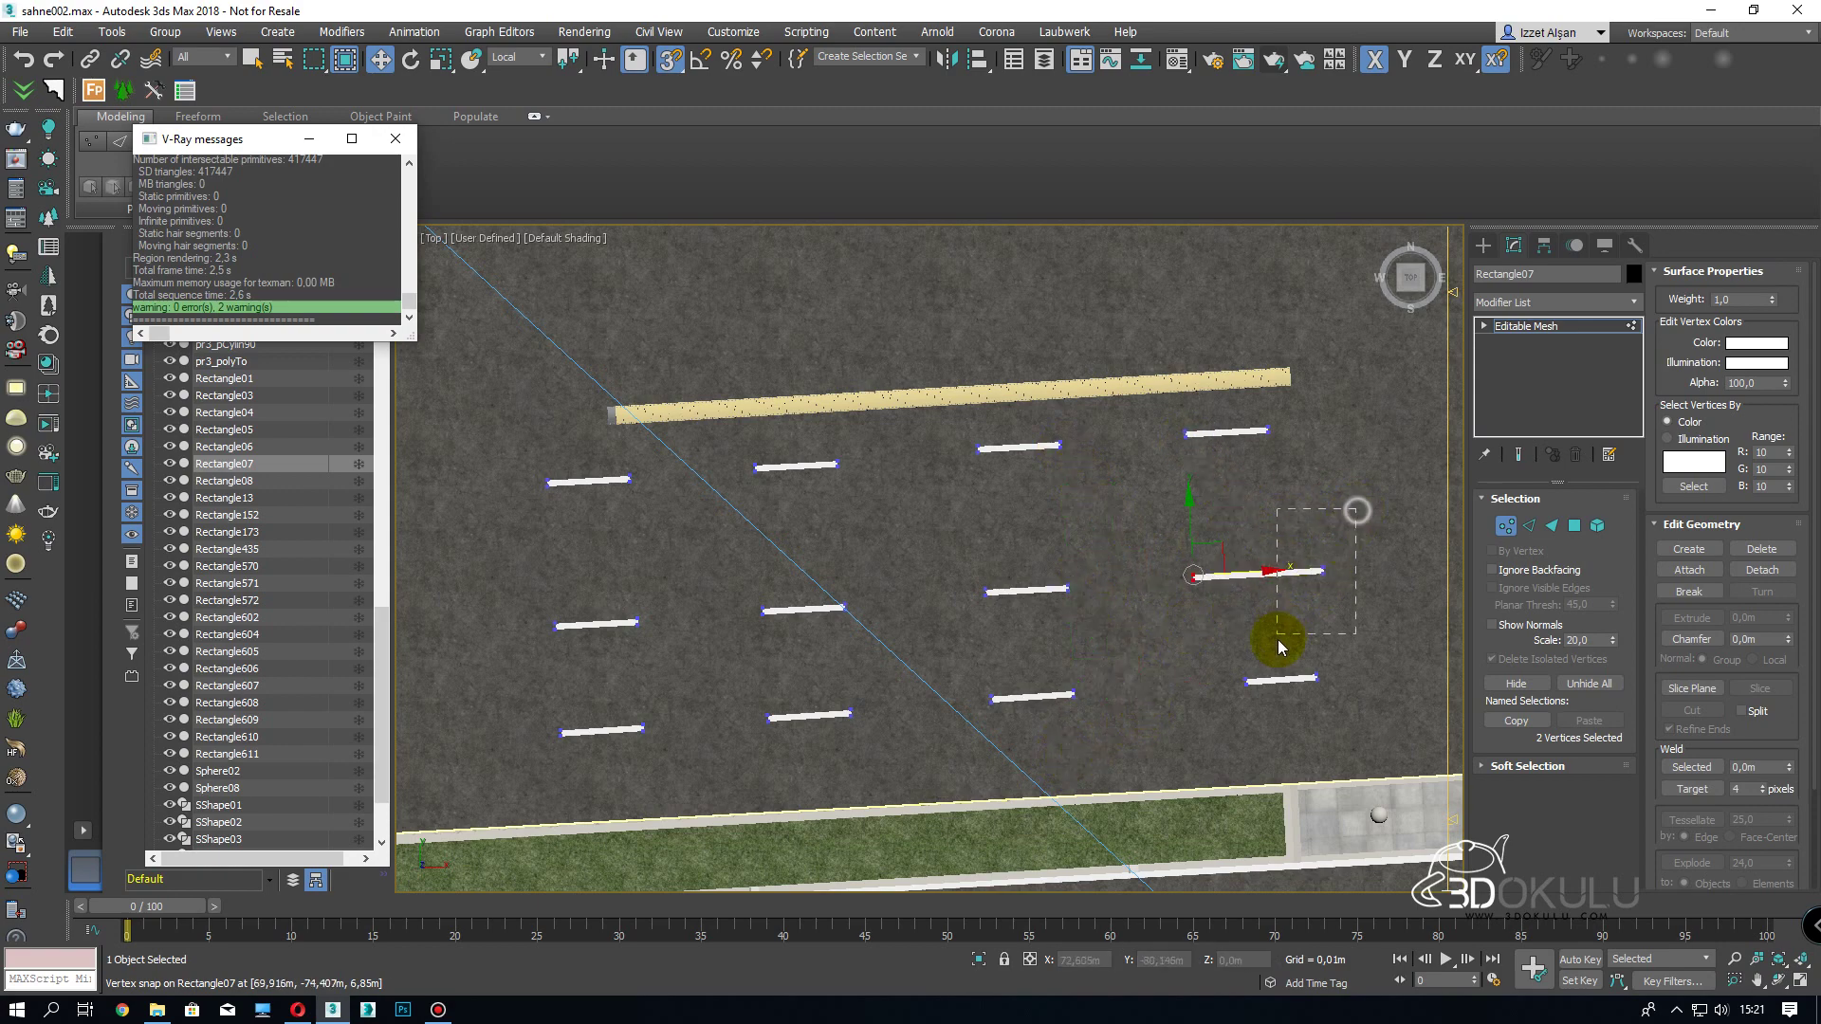
{"action": "left_click_drag", "start_coordinate": [1382, 581], "coordinate": [1282, 430]}
{"action": "left_click_drag", "start_coordinate": [1362, 642], "coordinate": [1199, 589]}
{"action": "scroll", "coordinate": [1243, 592], "scroll_direction": "down", "scroll_amount": 2}
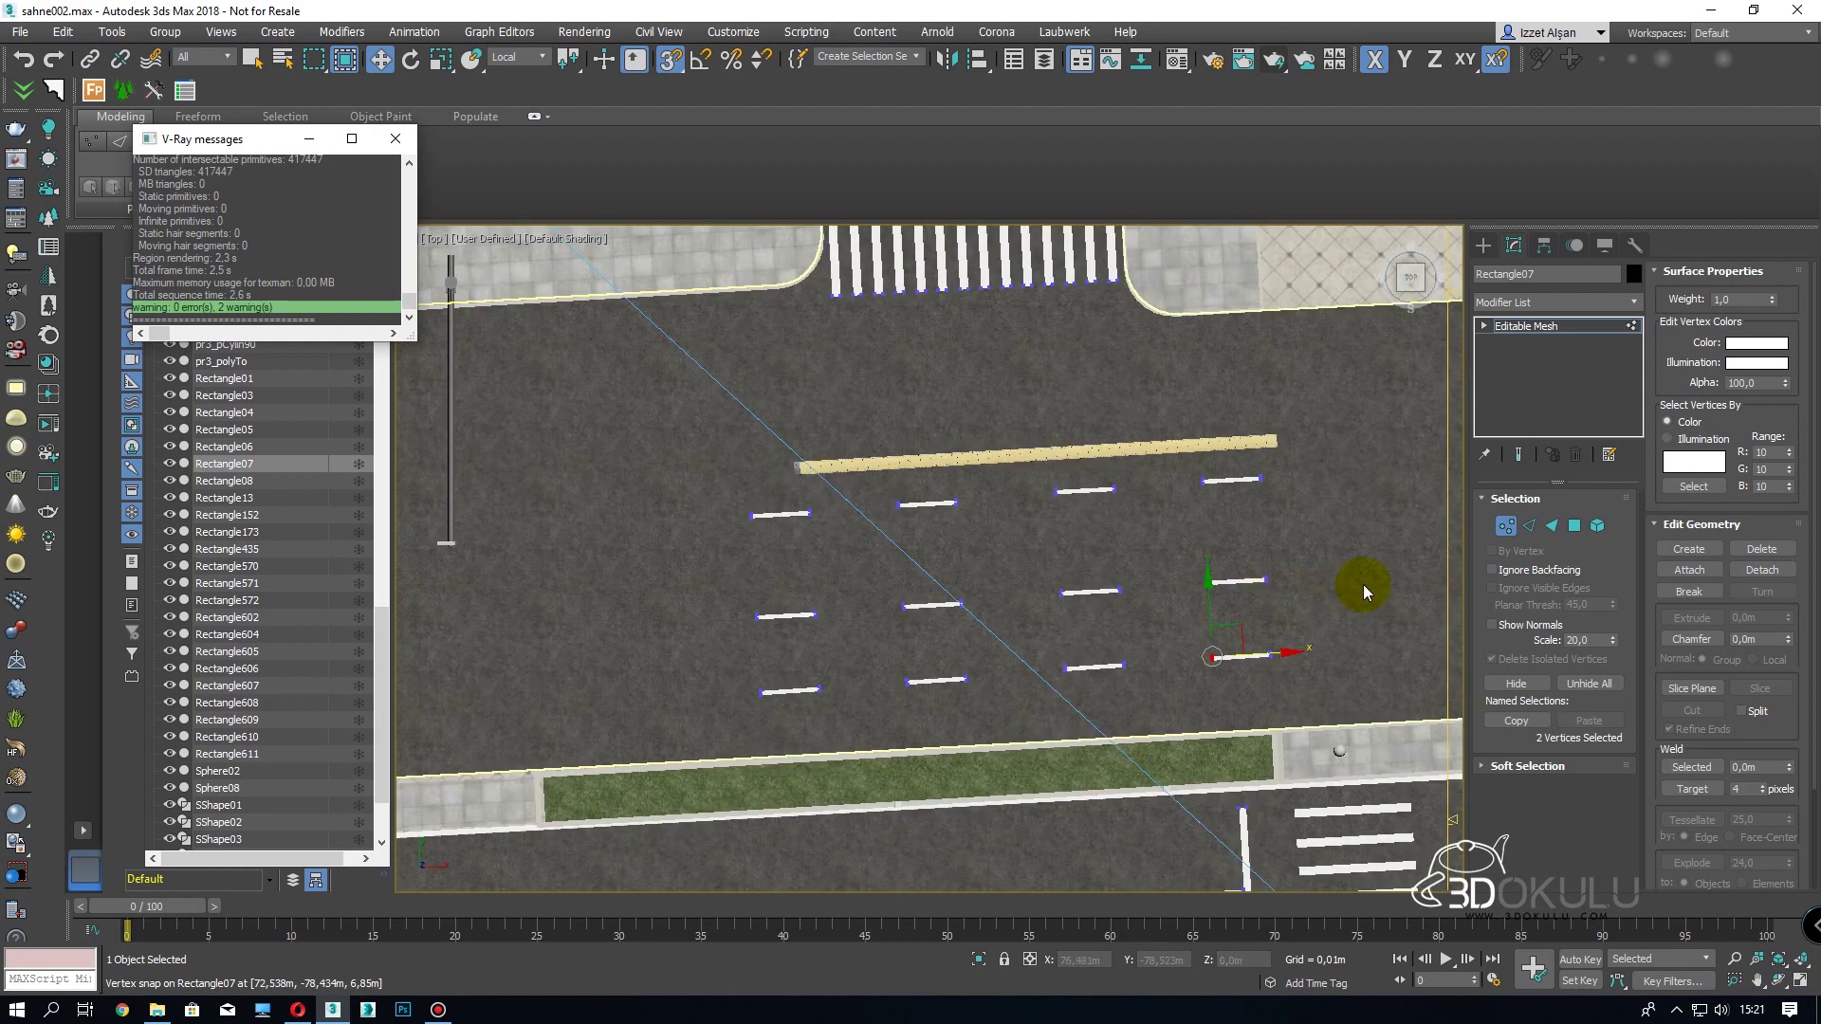
- Finish vertex editing and clone the twelve lane dashes to a separate object further along the road
{"action": "scroll", "coordinate": [1327, 595], "scroll_direction": "down", "scroll_amount": 2}
{"action": "middle_click_drag", "start_coordinate": [1190, 588], "coordinate": [1089, 629]}
{"action": "left_click_drag", "start_coordinate": [1174, 469], "coordinate": [574, 758]}
{"action": "left_click", "coordinate": [1508, 528]}
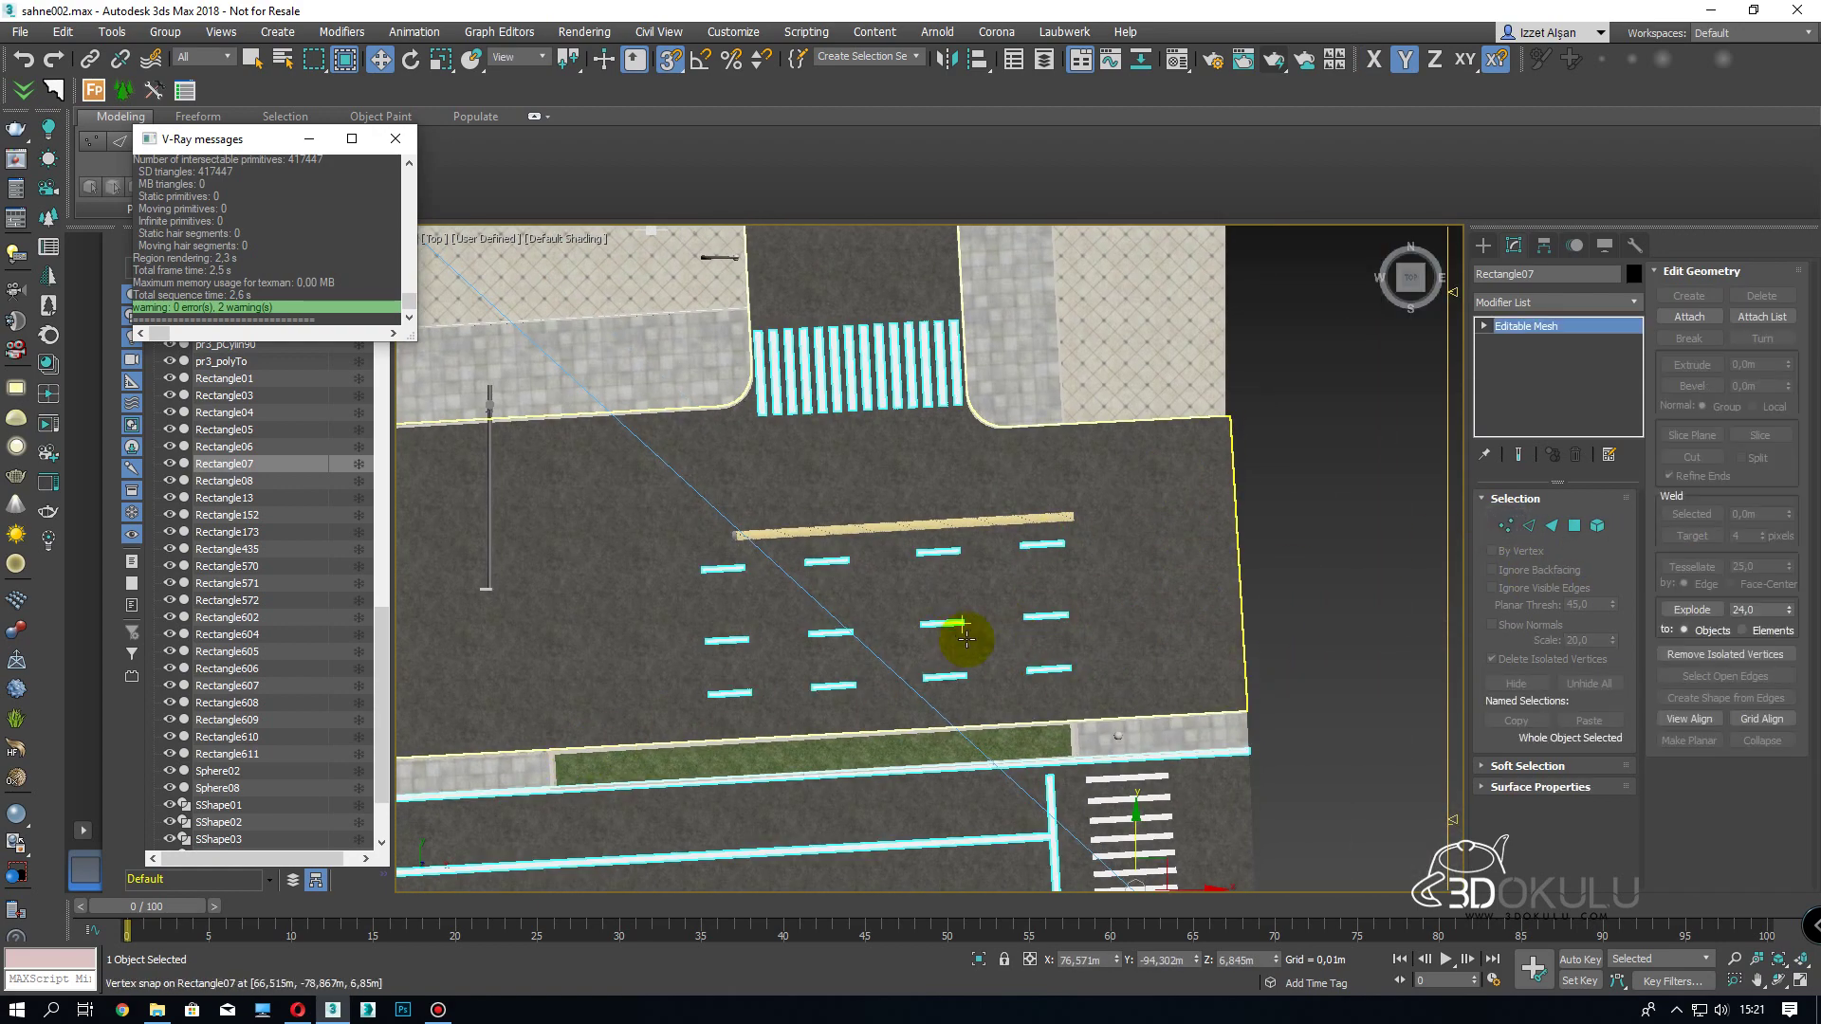
{"action": "left_click", "coordinate": [1597, 524]}
{"action": "middle_click_drag", "start_coordinate": [931, 671], "coordinate": [1237, 604]}
{"action": "left_click_drag", "start_coordinate": [1294, 607], "coordinate": [873, 657], "text": "shift"}
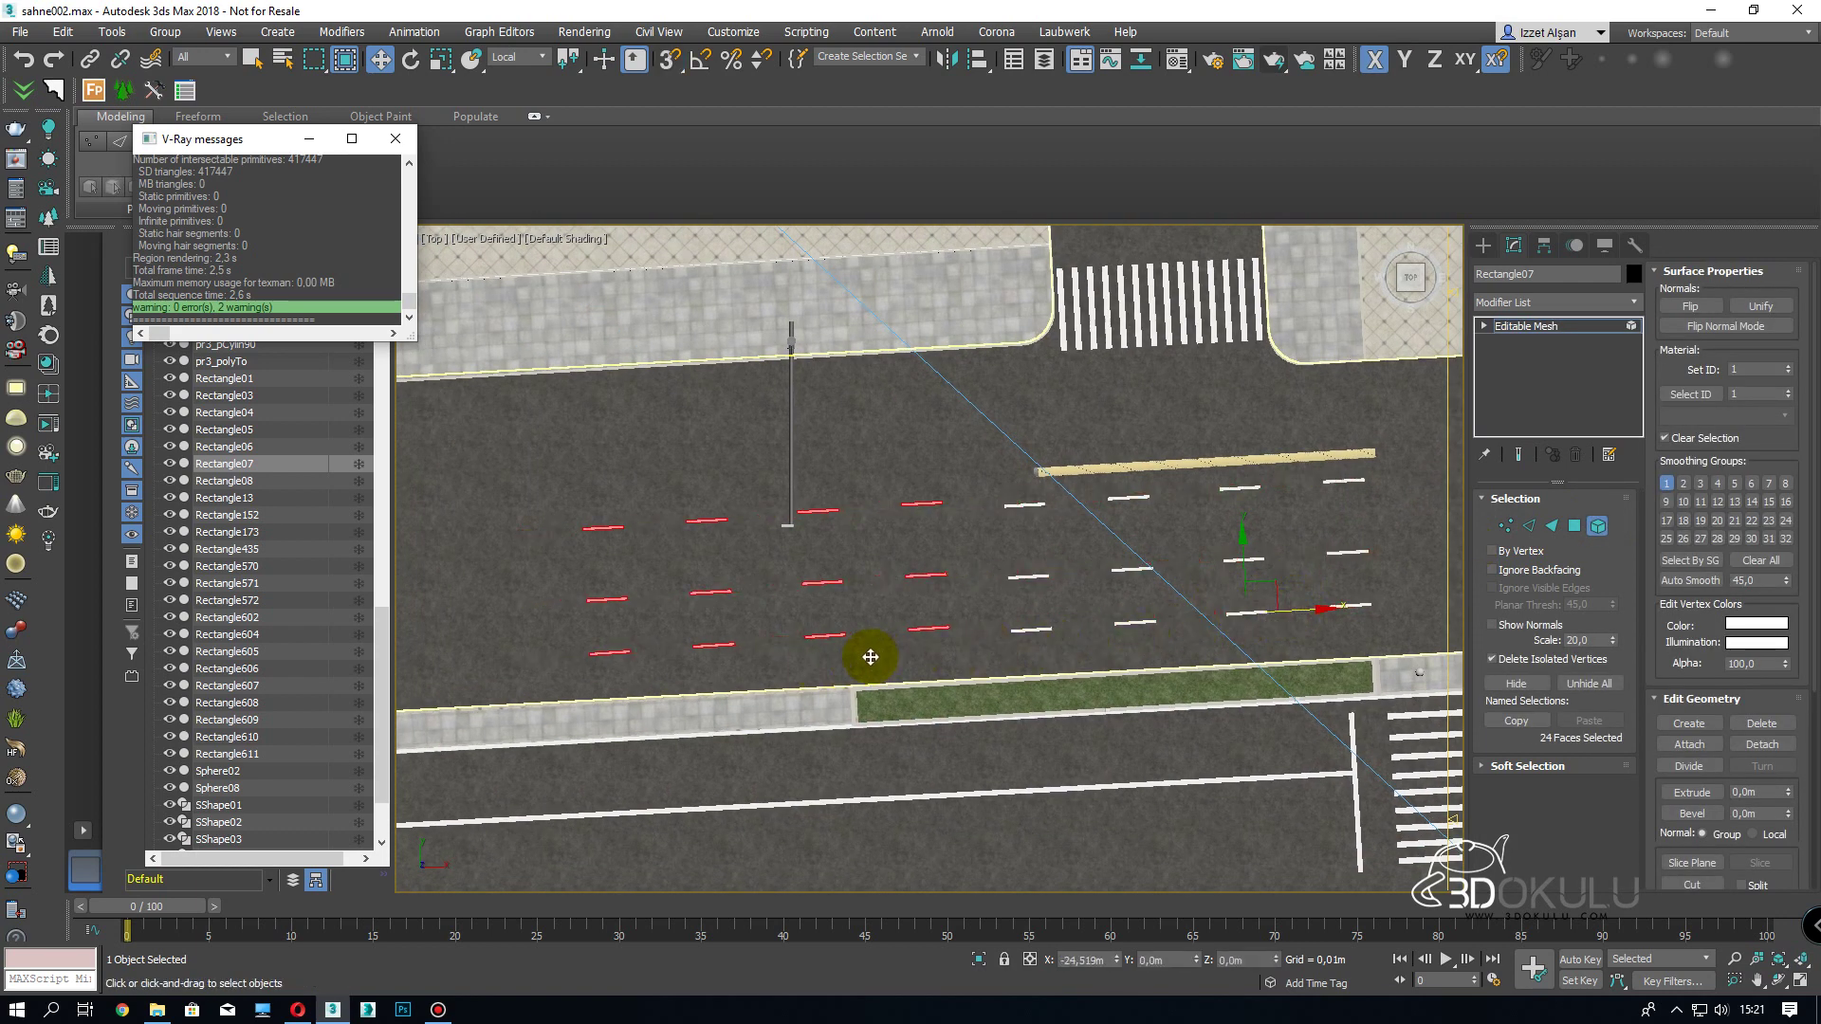
{"action": "left_click_drag", "start_coordinate": [853, 662], "coordinate": [854, 662], "text": "shift"}
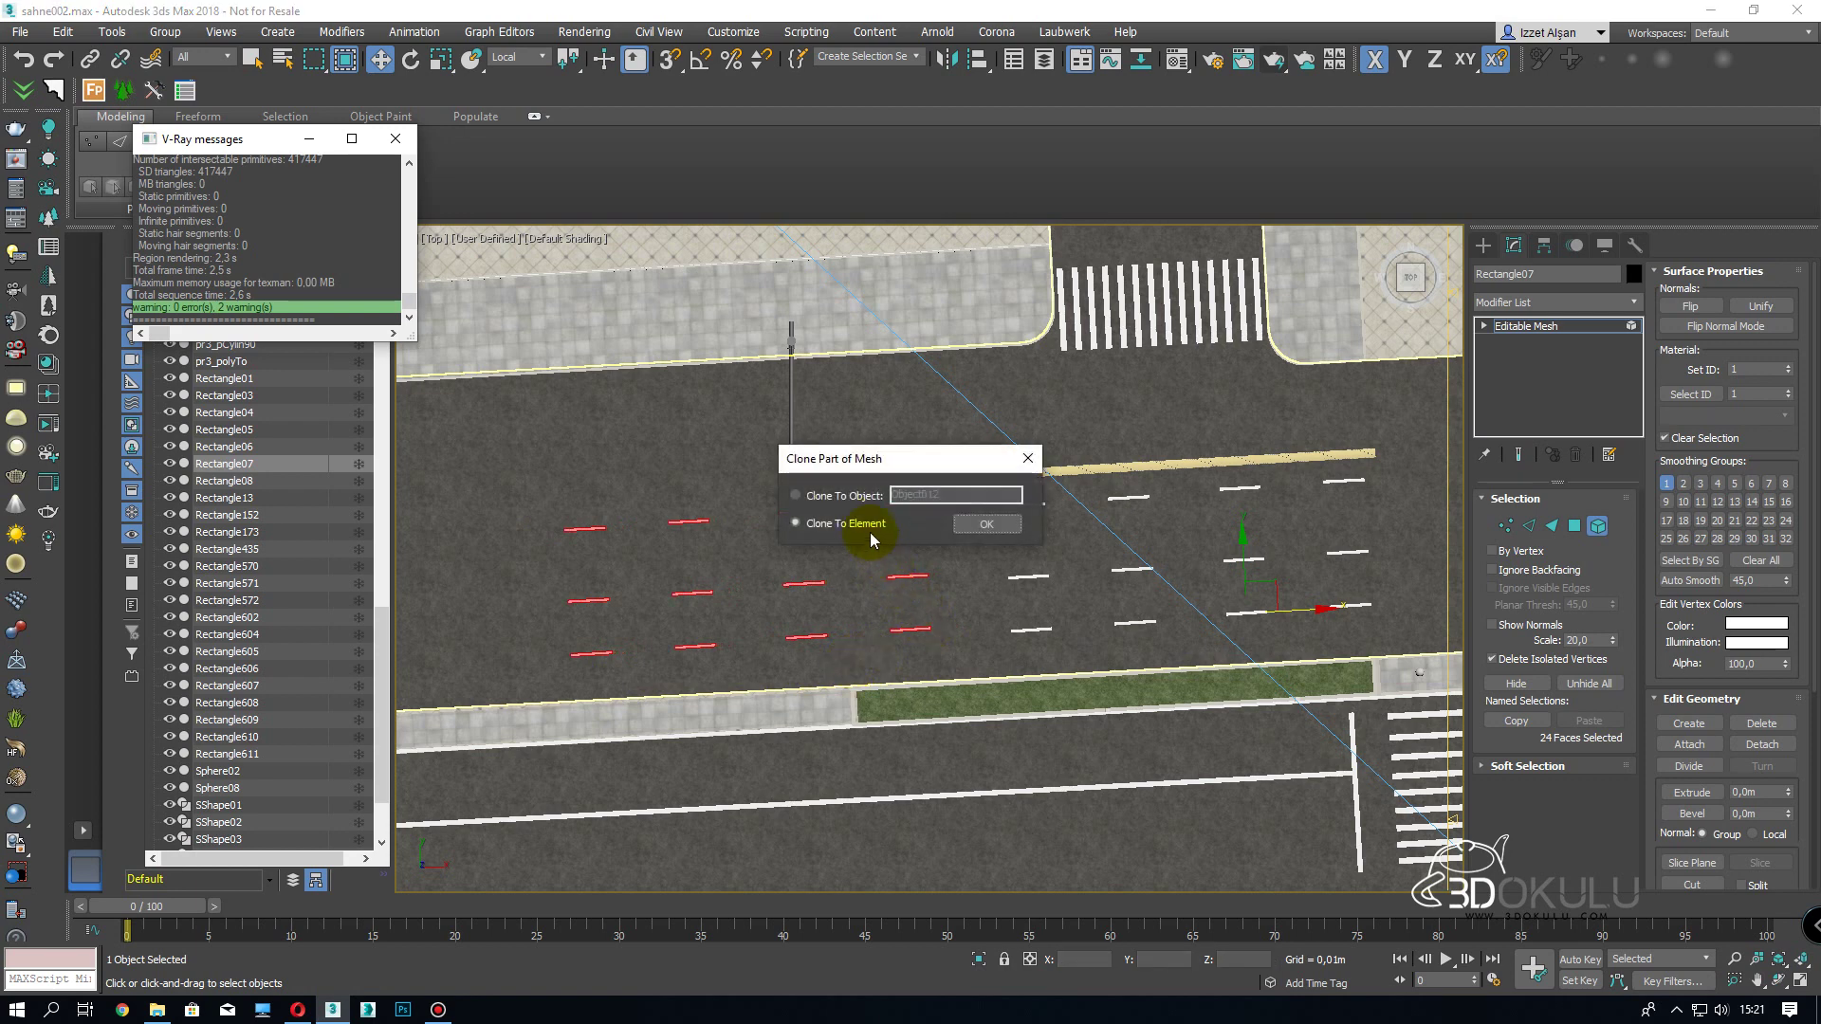
{"action": "left_click", "coordinate": [849, 500]}
{"action": "left_click", "coordinate": [983, 524]}
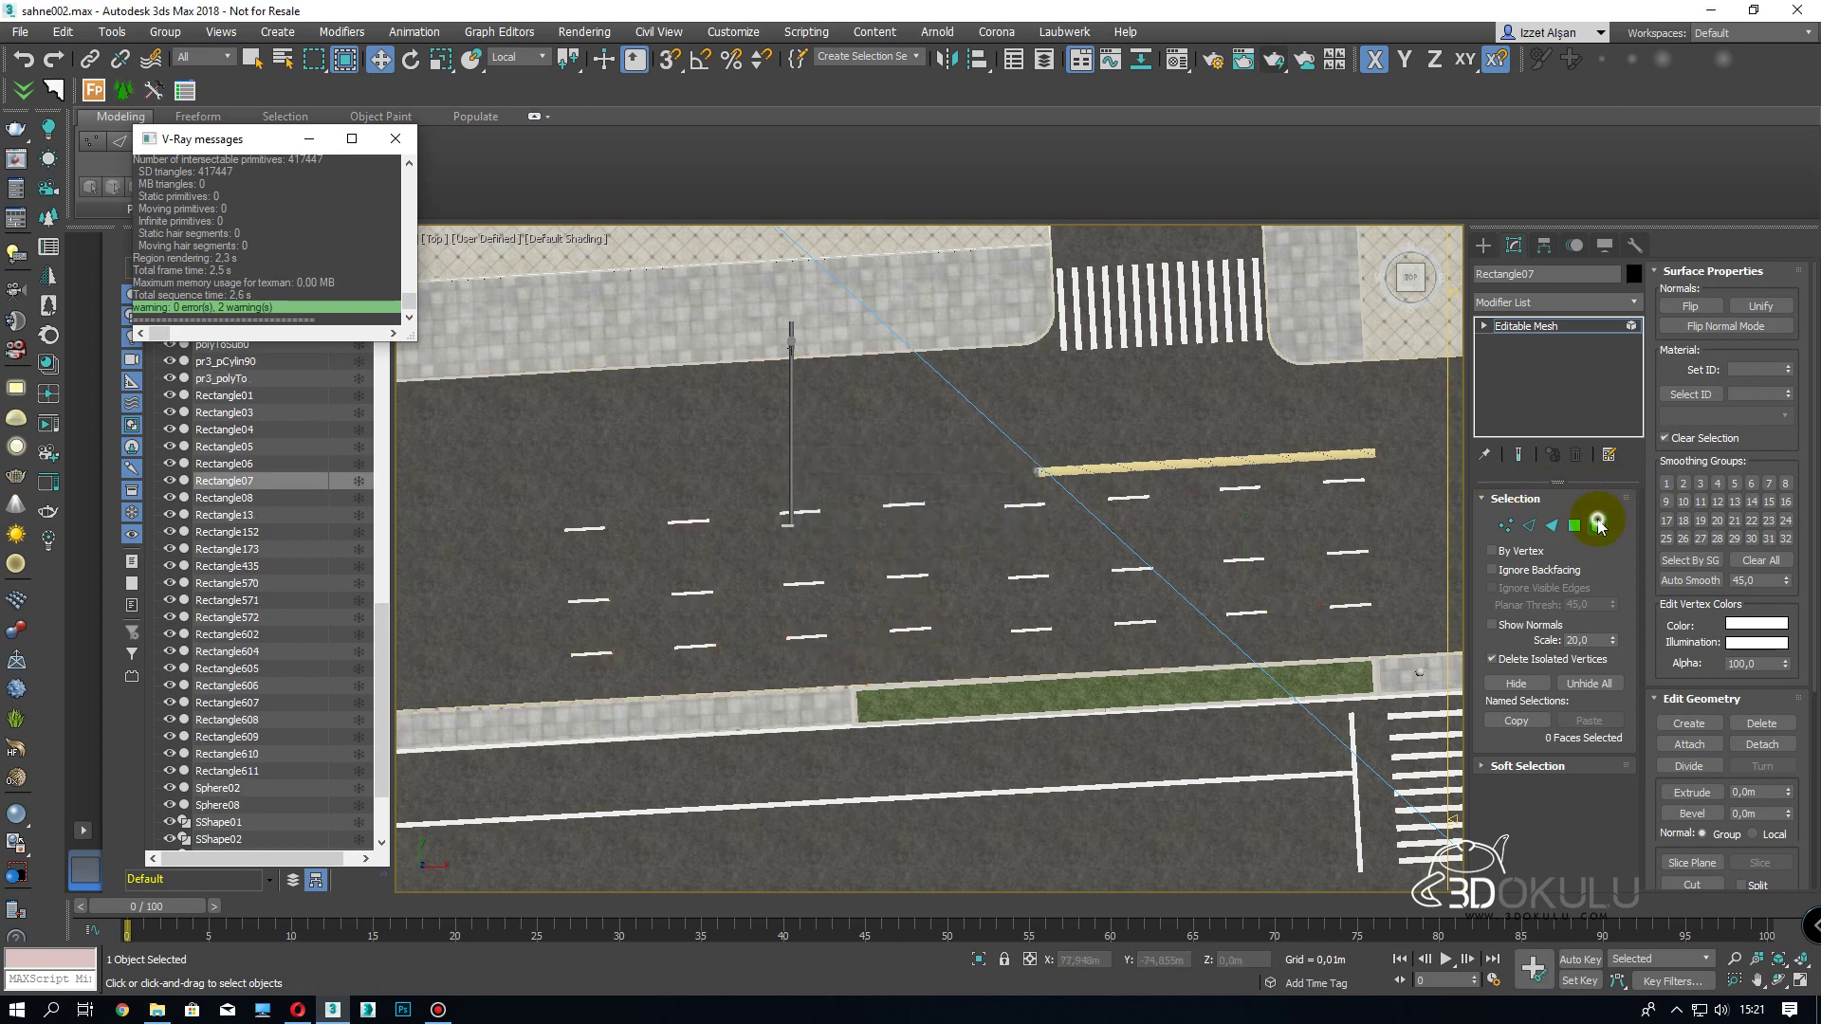
- Finish element editing on the original road markings and center their pivot to the object
{"action": "left_click", "coordinate": [1599, 525]}
{"action": "left_click", "coordinate": [1544, 245]}
{"action": "left_click", "coordinate": [1556, 375]}
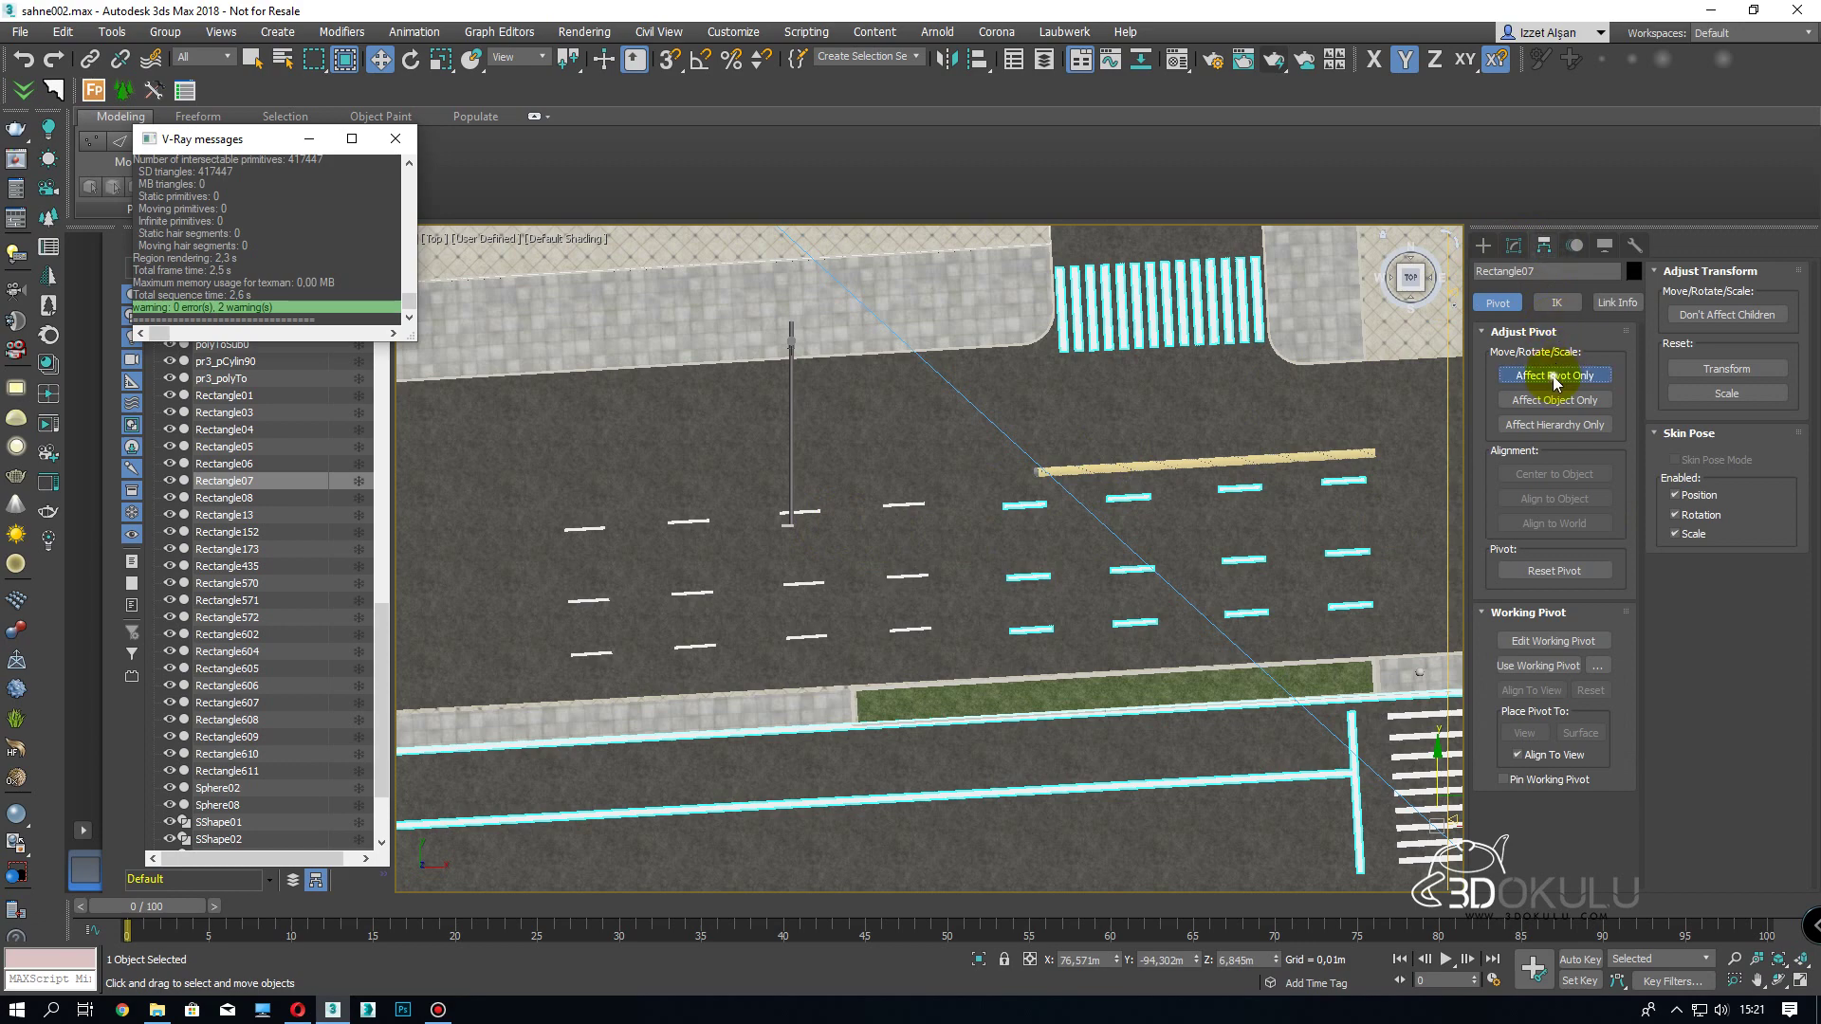
{"action": "left_click", "coordinate": [1537, 477]}
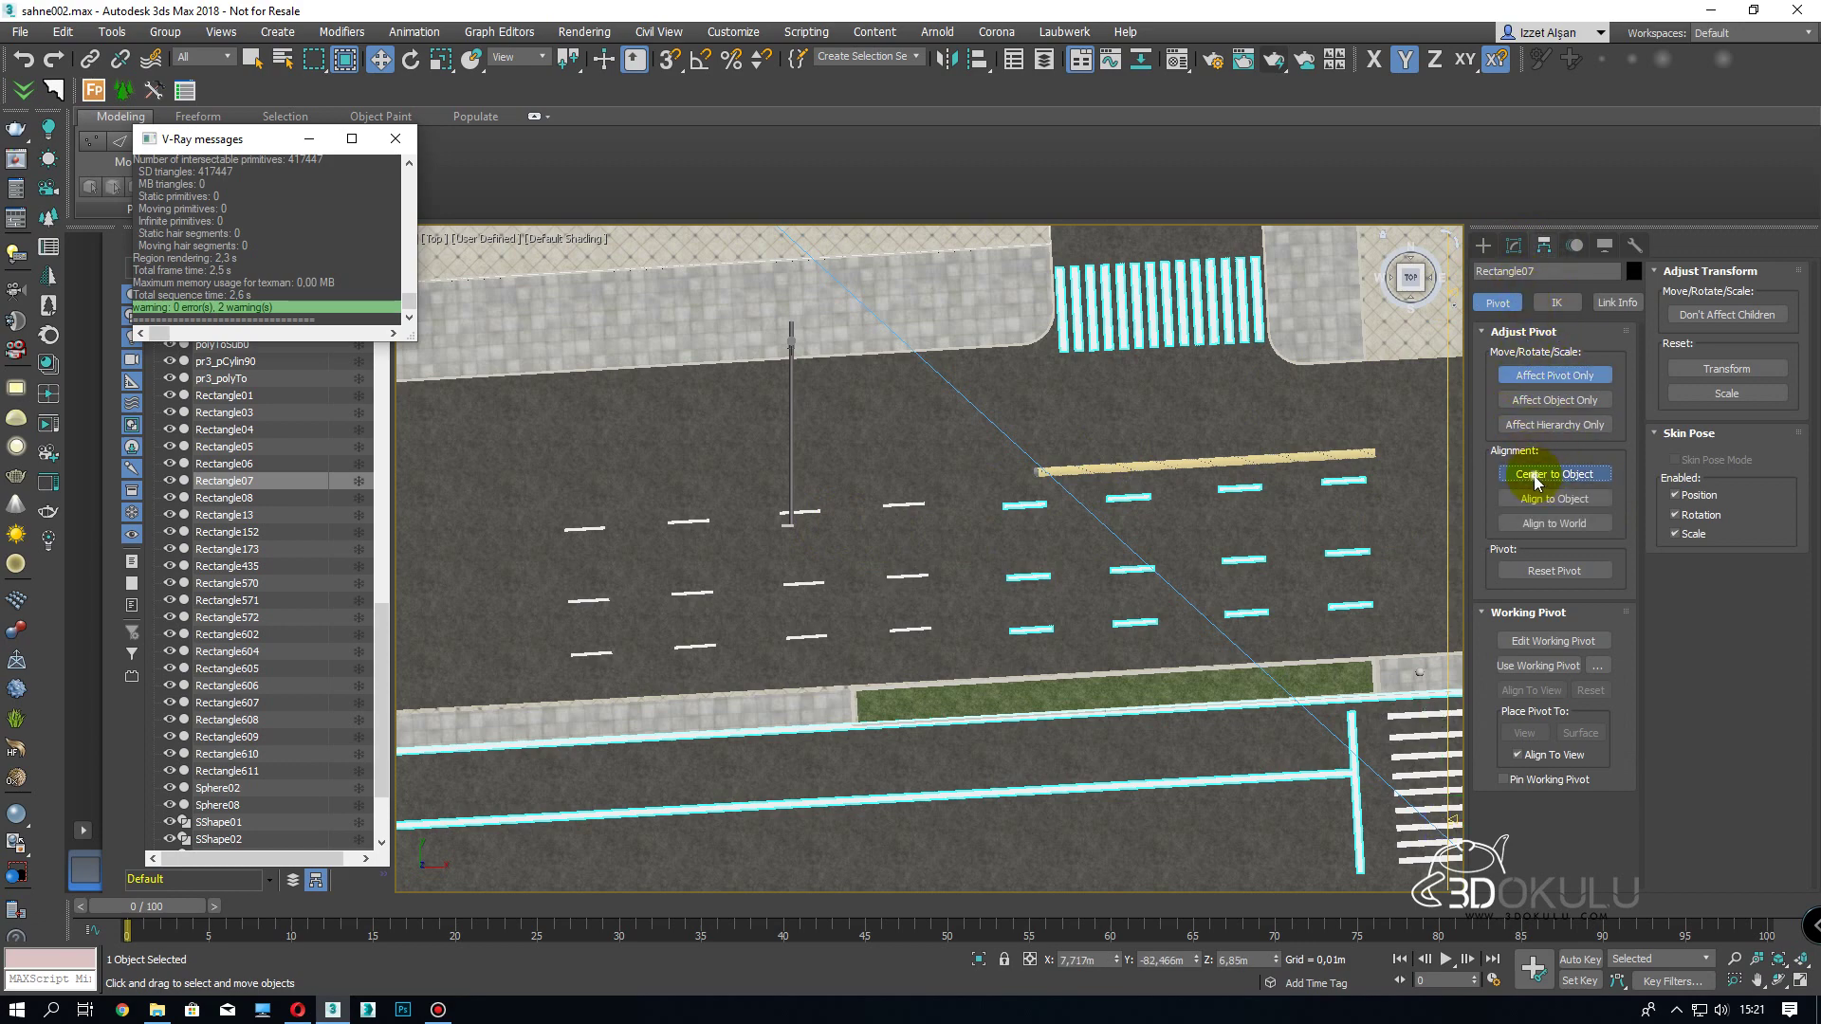
- Select the cloned lane dashes and center their pivot to the object
{"action": "scroll", "coordinate": [1191, 479], "scroll_direction": "up", "scroll_amount": 4}
{"action": "left_click", "coordinate": [1191, 483]}
{"action": "scroll", "coordinate": [1074, 485], "scroll_direction": "up", "scroll_amount": 4}
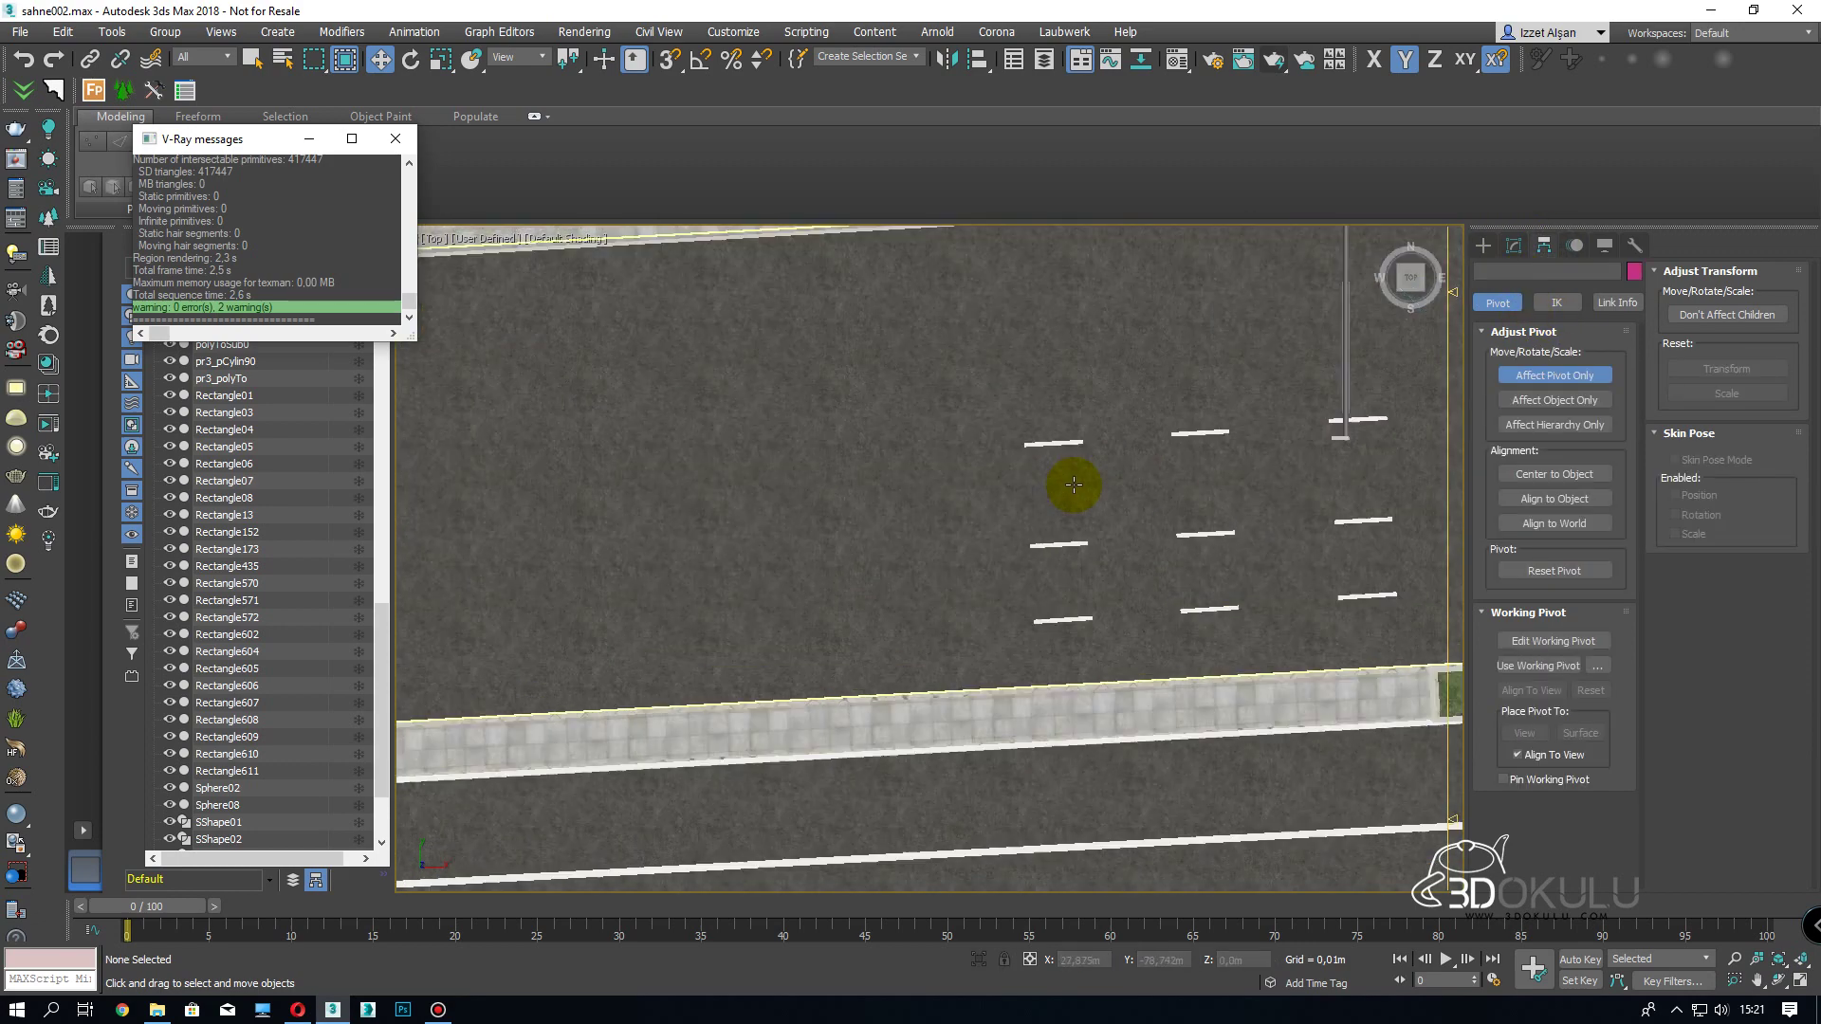
{"action": "key", "text": "F3"}
{"action": "left_click", "coordinate": [1047, 425]}
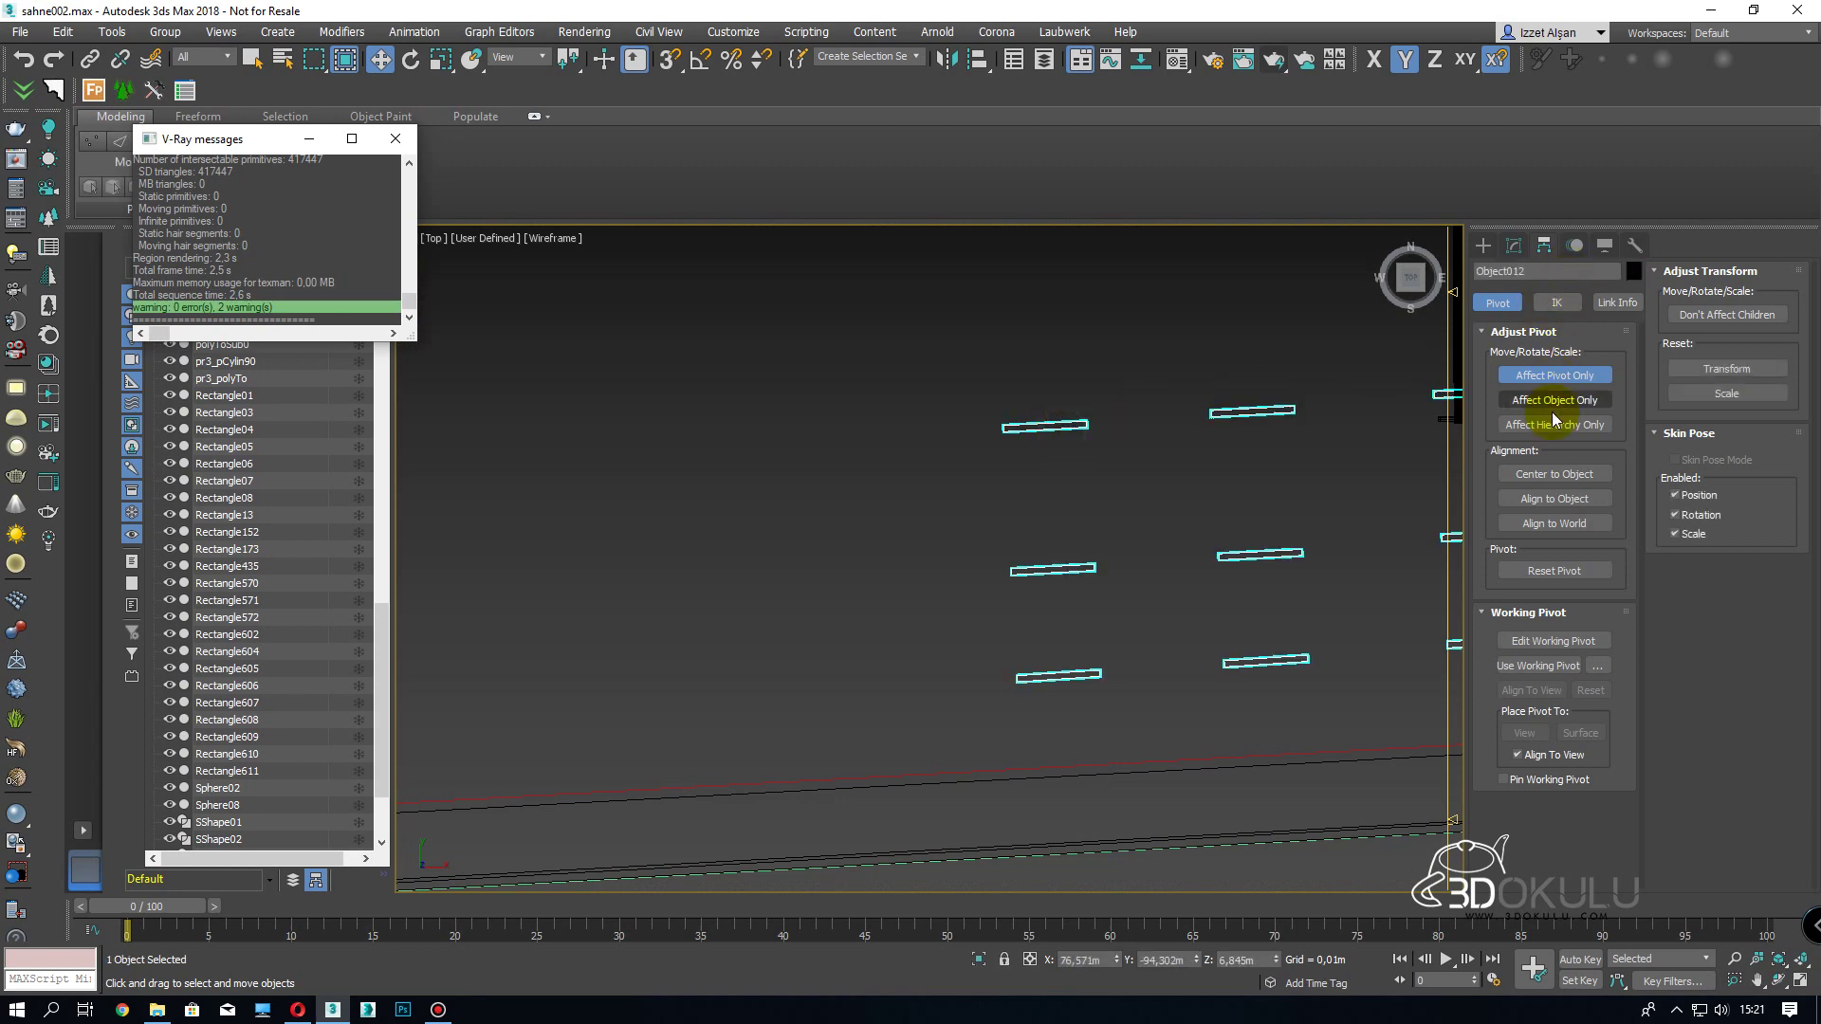
{"action": "scroll", "coordinate": [1016, 497], "scroll_direction": "down", "scroll_amount": 5}
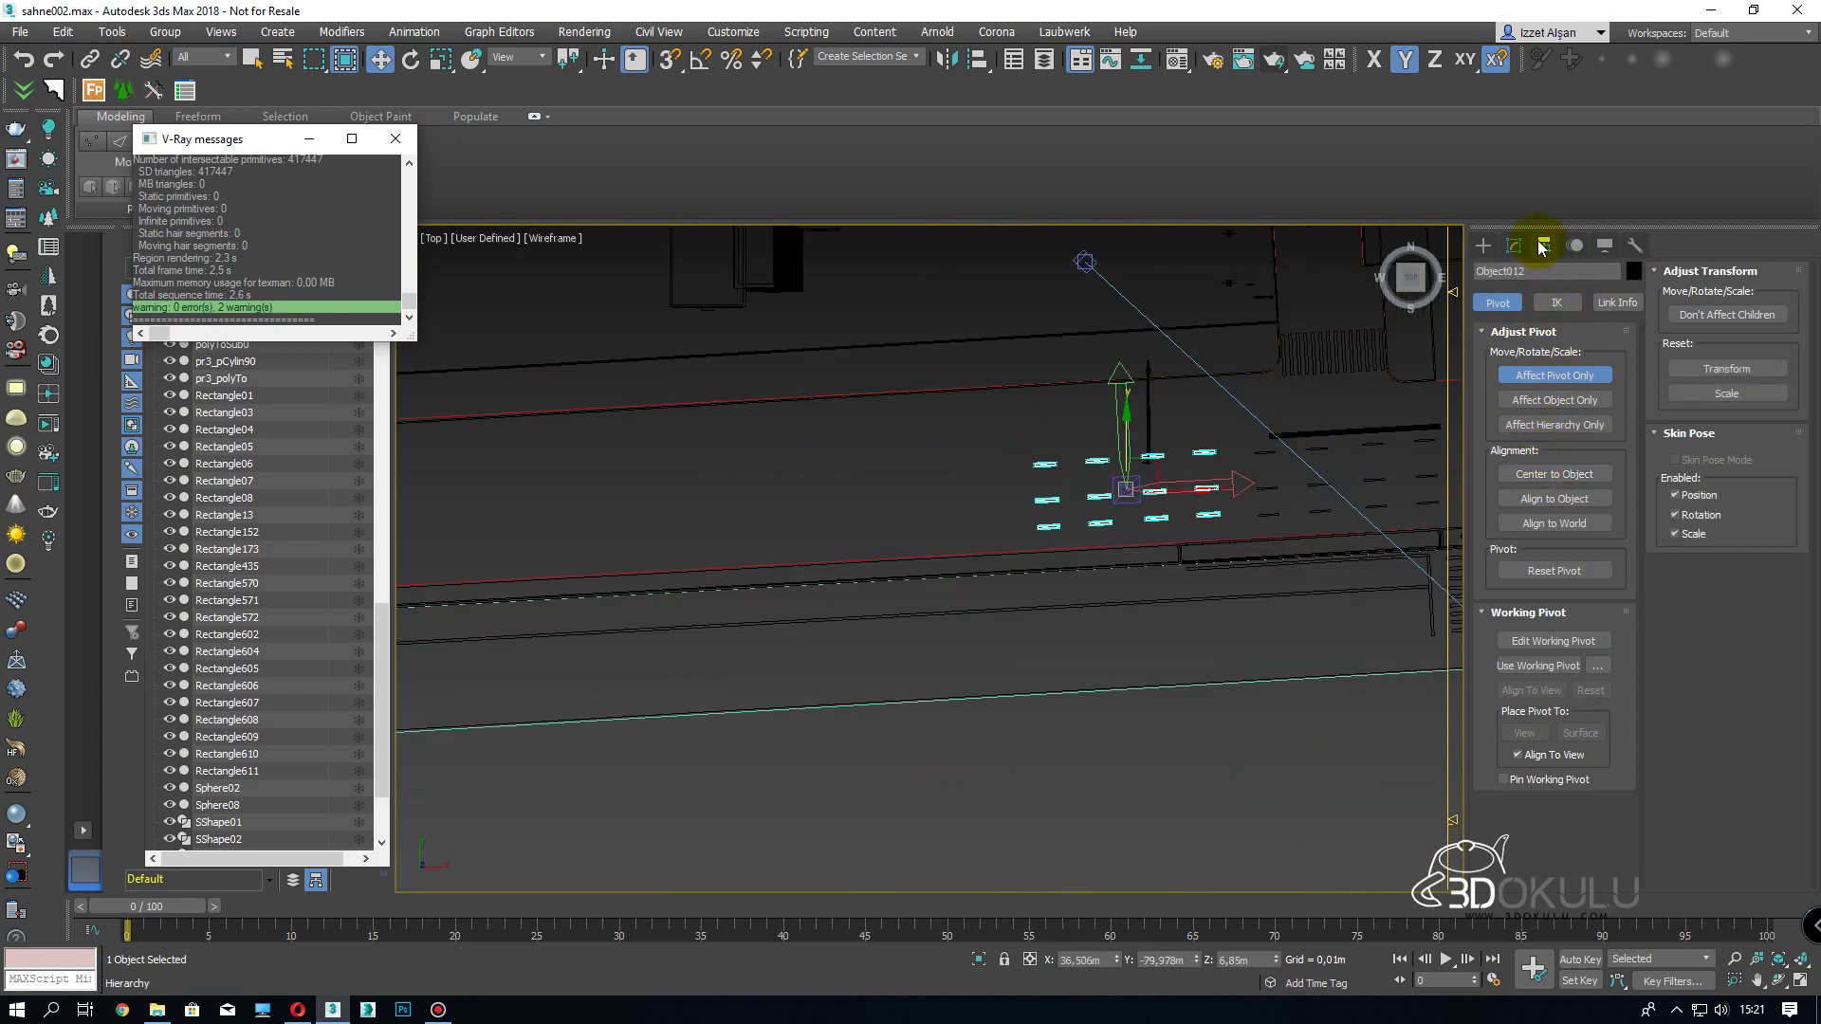
{"action": "left_click", "coordinate": [1513, 246]}
- Reposition the cloned dashes to about X 37.25 m and Y -80.48 m, spacing them evenly after the original dashes
{"action": "key", "text": "F3"}
{"action": "scroll", "coordinate": [1199, 427], "scroll_direction": "up", "scroll_amount": 6}
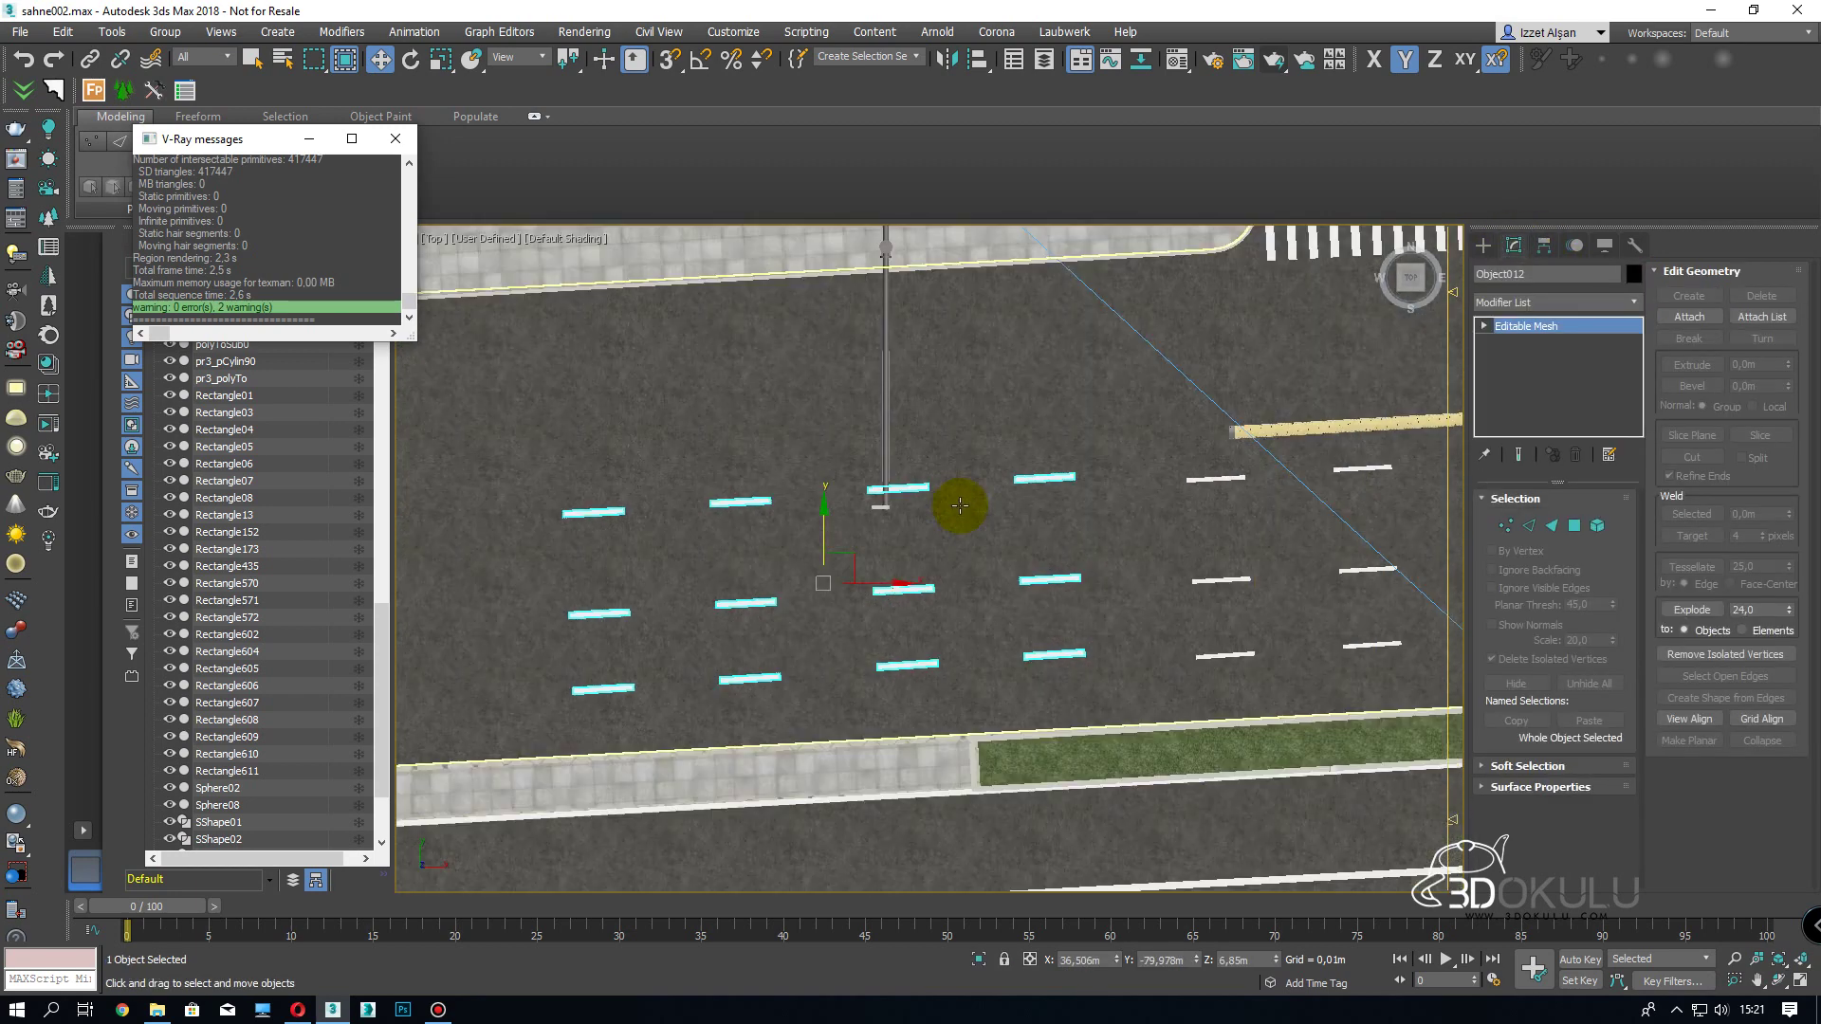
{"action": "left_click_drag", "start_coordinate": [816, 525], "coordinate": [824, 537]}
{"action": "left_click_drag", "start_coordinate": [878, 598], "coordinate": [899, 599]}
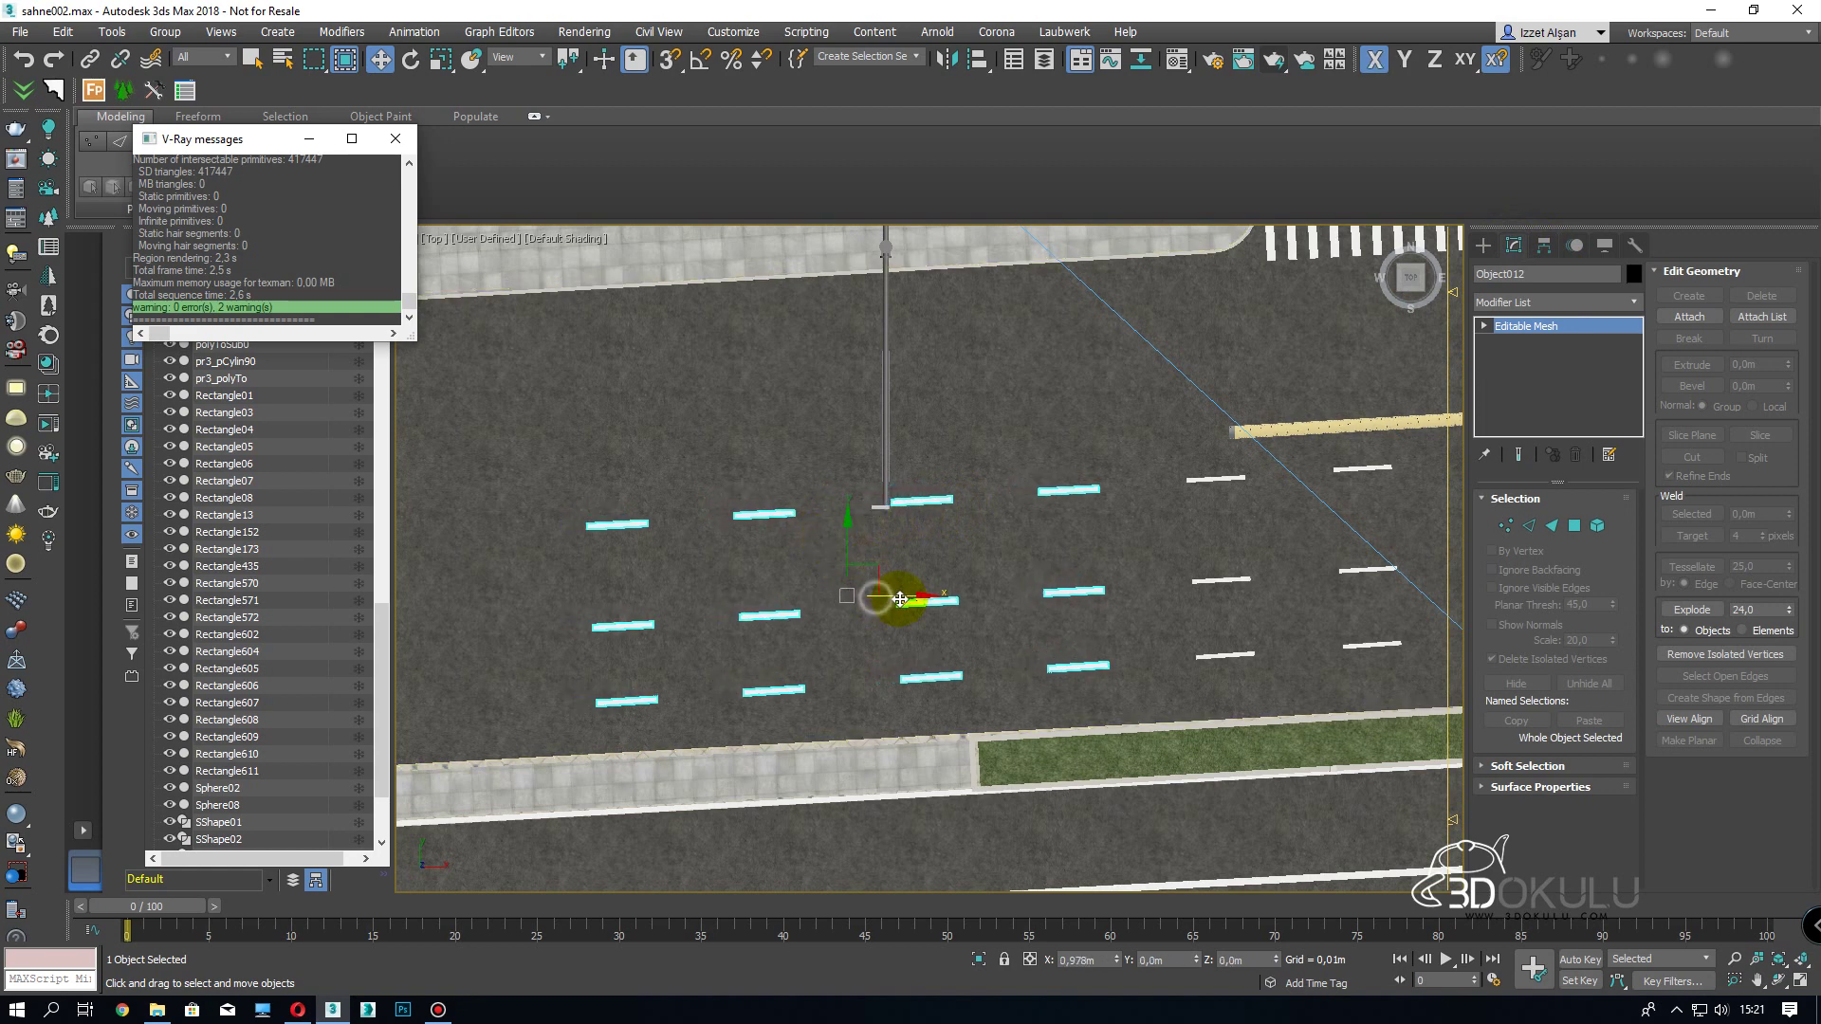
- Clone the separate lane dash group further along the road and shift the copy in Y to follow the road's slant
{"action": "scroll", "coordinate": [902, 596], "scroll_direction": "down", "scroll_amount": 3}
{"action": "middle_click_drag", "start_coordinate": [987, 561], "coordinate": [1201, 524]}
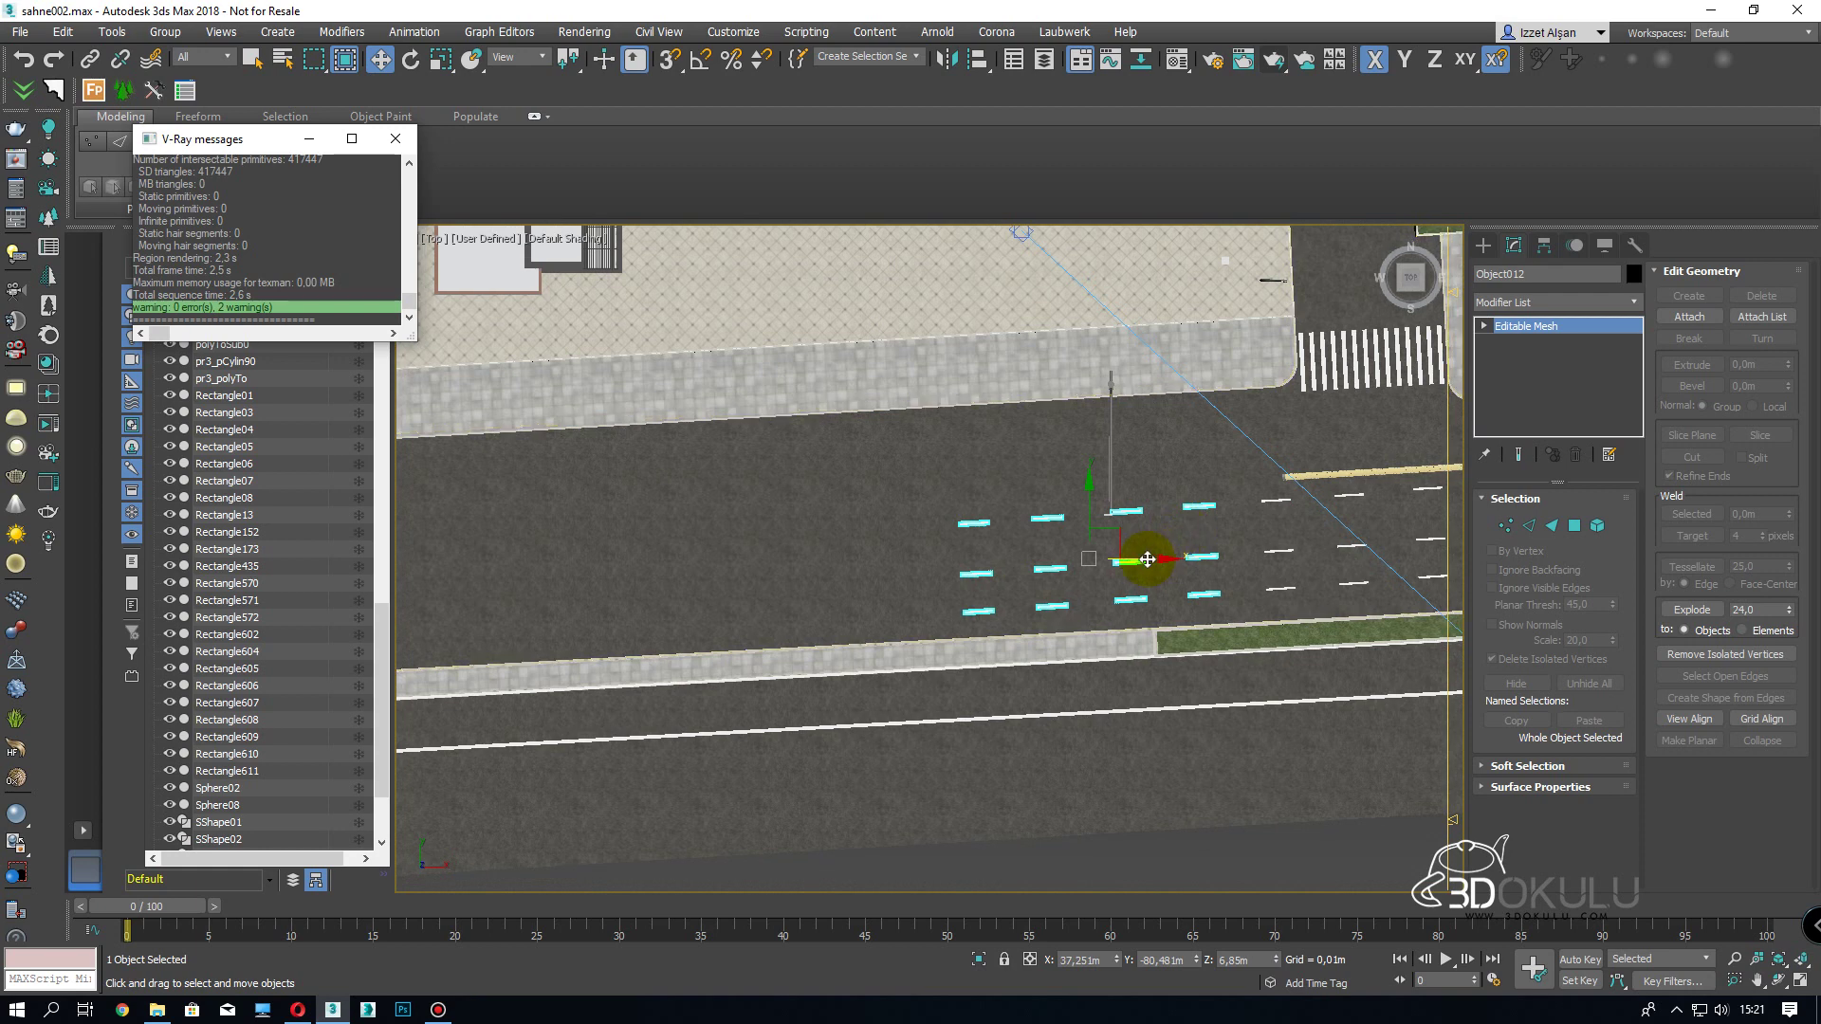
{"action": "mouse_move", "coordinate": [1145, 559]}
{"action": "left_mouse_down", "text": "shift"}
{"action": "mouse_move", "coordinate": [813, 569]}
{"action": "mouse_move", "coordinate": [865, 573]}
{"action": "left_mouse_up", "text": "shift"}
{"action": "left_click", "coordinate": [925, 583]}
{"action": "scroll", "coordinate": [865, 574], "scroll_direction": "up", "scroll_amount": 3}
{"action": "left_click_drag", "start_coordinate": [801, 508], "coordinate": [832, 581]}
{"action": "scroll", "coordinate": [918, 567], "scroll_direction": "down", "scroll_amount": 2}
{"action": "scroll", "coordinate": [996, 597], "scroll_direction": "down", "scroll_amount": 2}
{"action": "scroll", "coordinate": [862, 610], "scroll_direction": "up", "scroll_amount": 4}
- Select the first cloned group of lane dashes and nudge it in Y to line up with the neighbouring rows
{"action": "left_click", "coordinate": [895, 557]}
{"action": "key", "text": "e"}
{"action": "left_click_drag", "start_coordinate": [678, 458], "coordinate": [636, 460]}
{"action": "key", "text": "w"}
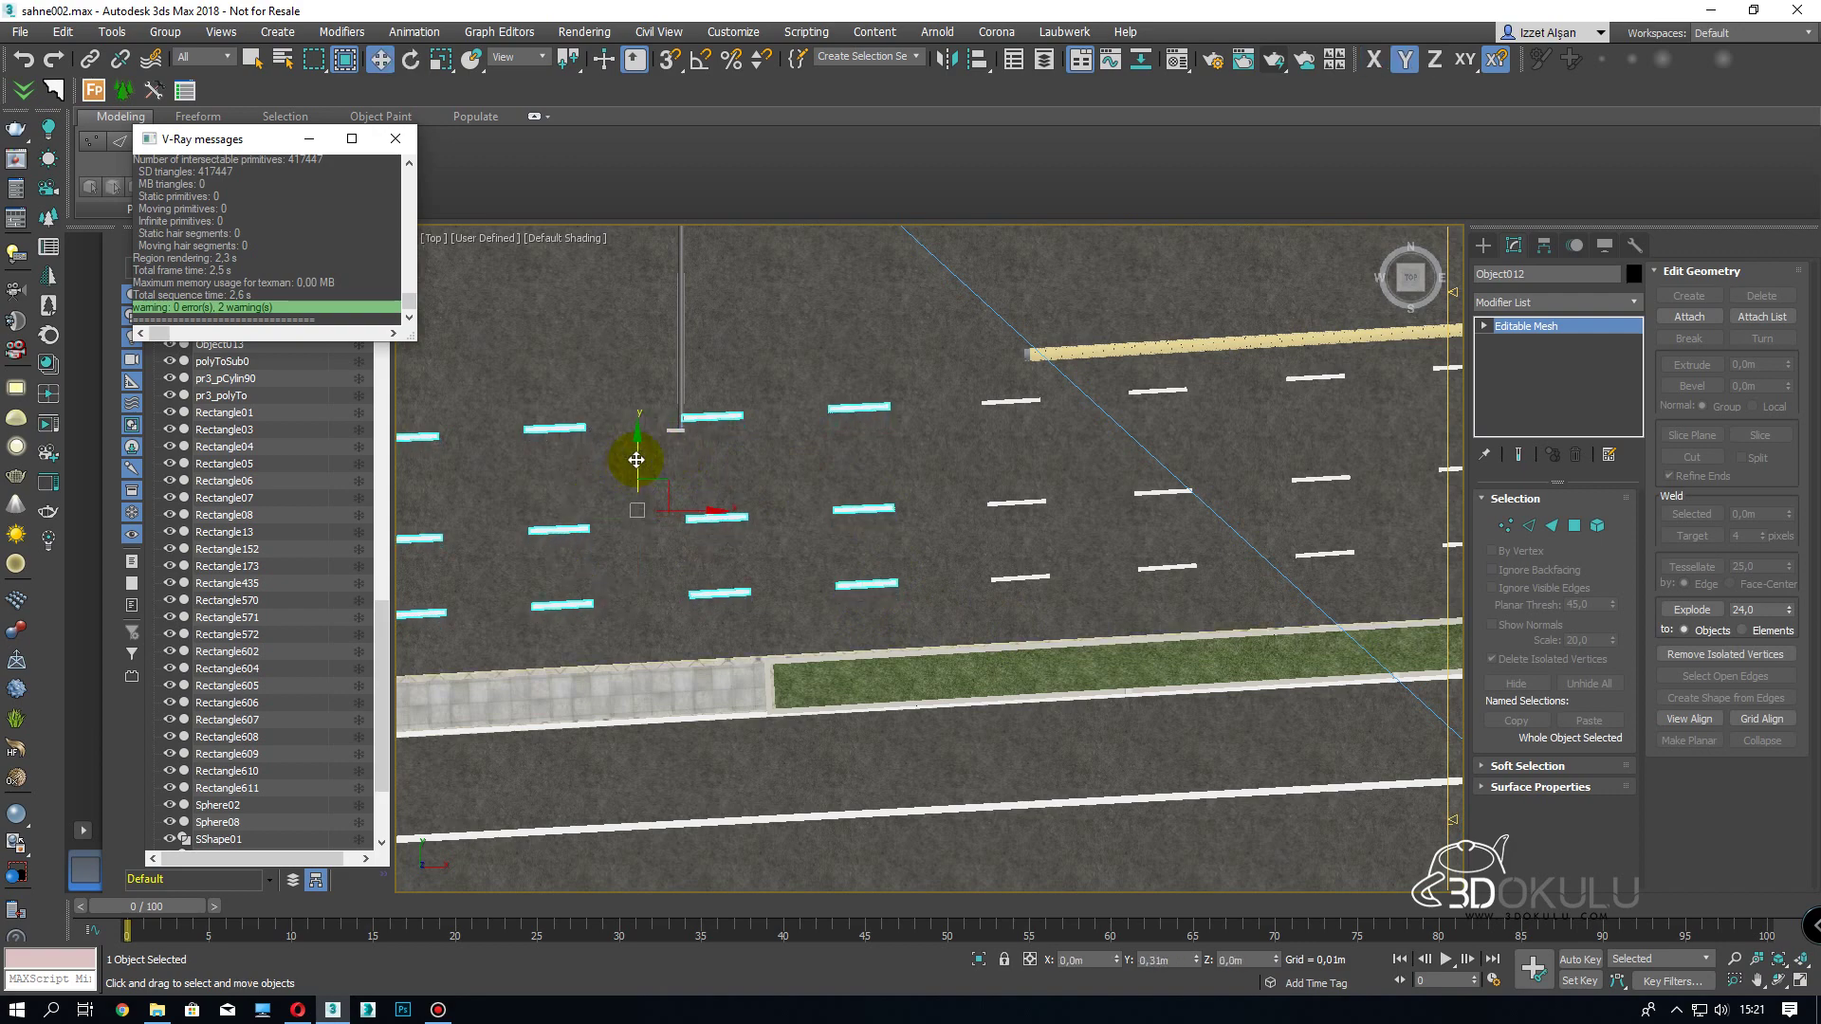
{"action": "scroll", "coordinate": [635, 459], "scroll_direction": "down", "scroll_amount": 5}
{"action": "scroll", "coordinate": [934, 508], "scroll_direction": "up", "scroll_amount": 5}
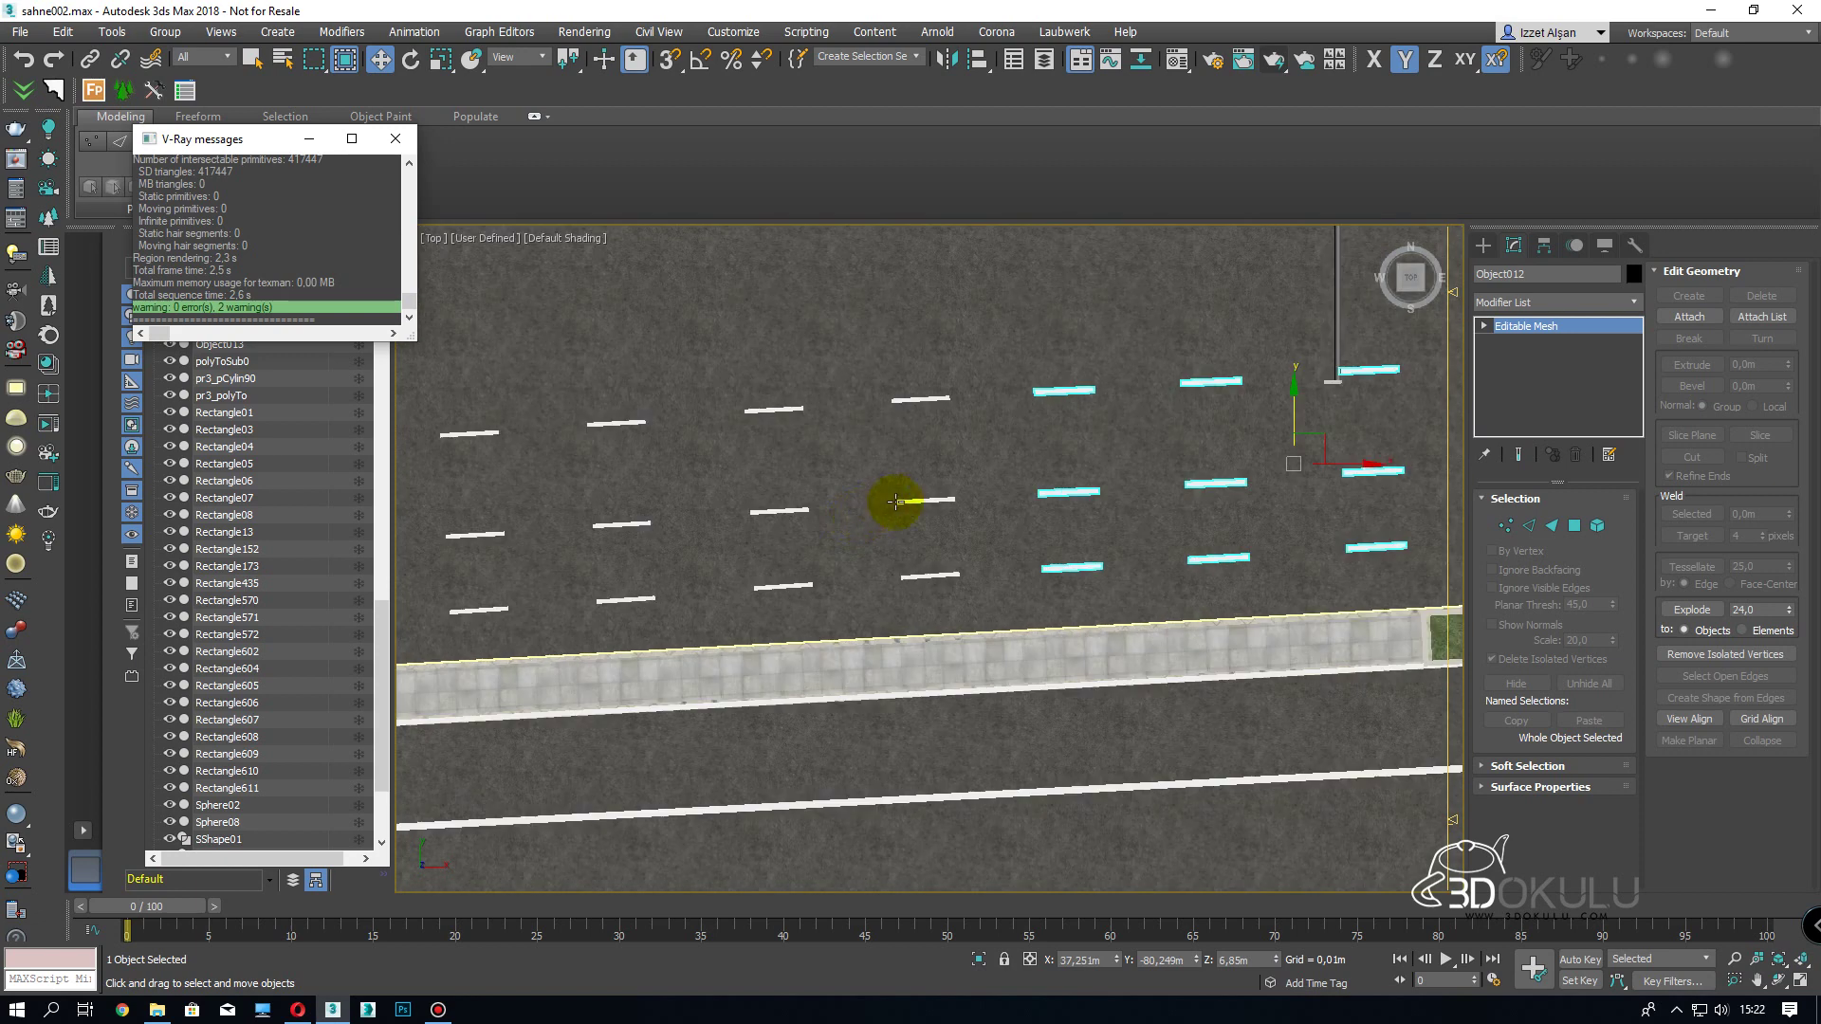
{"action": "left_click", "coordinate": [908, 499]}
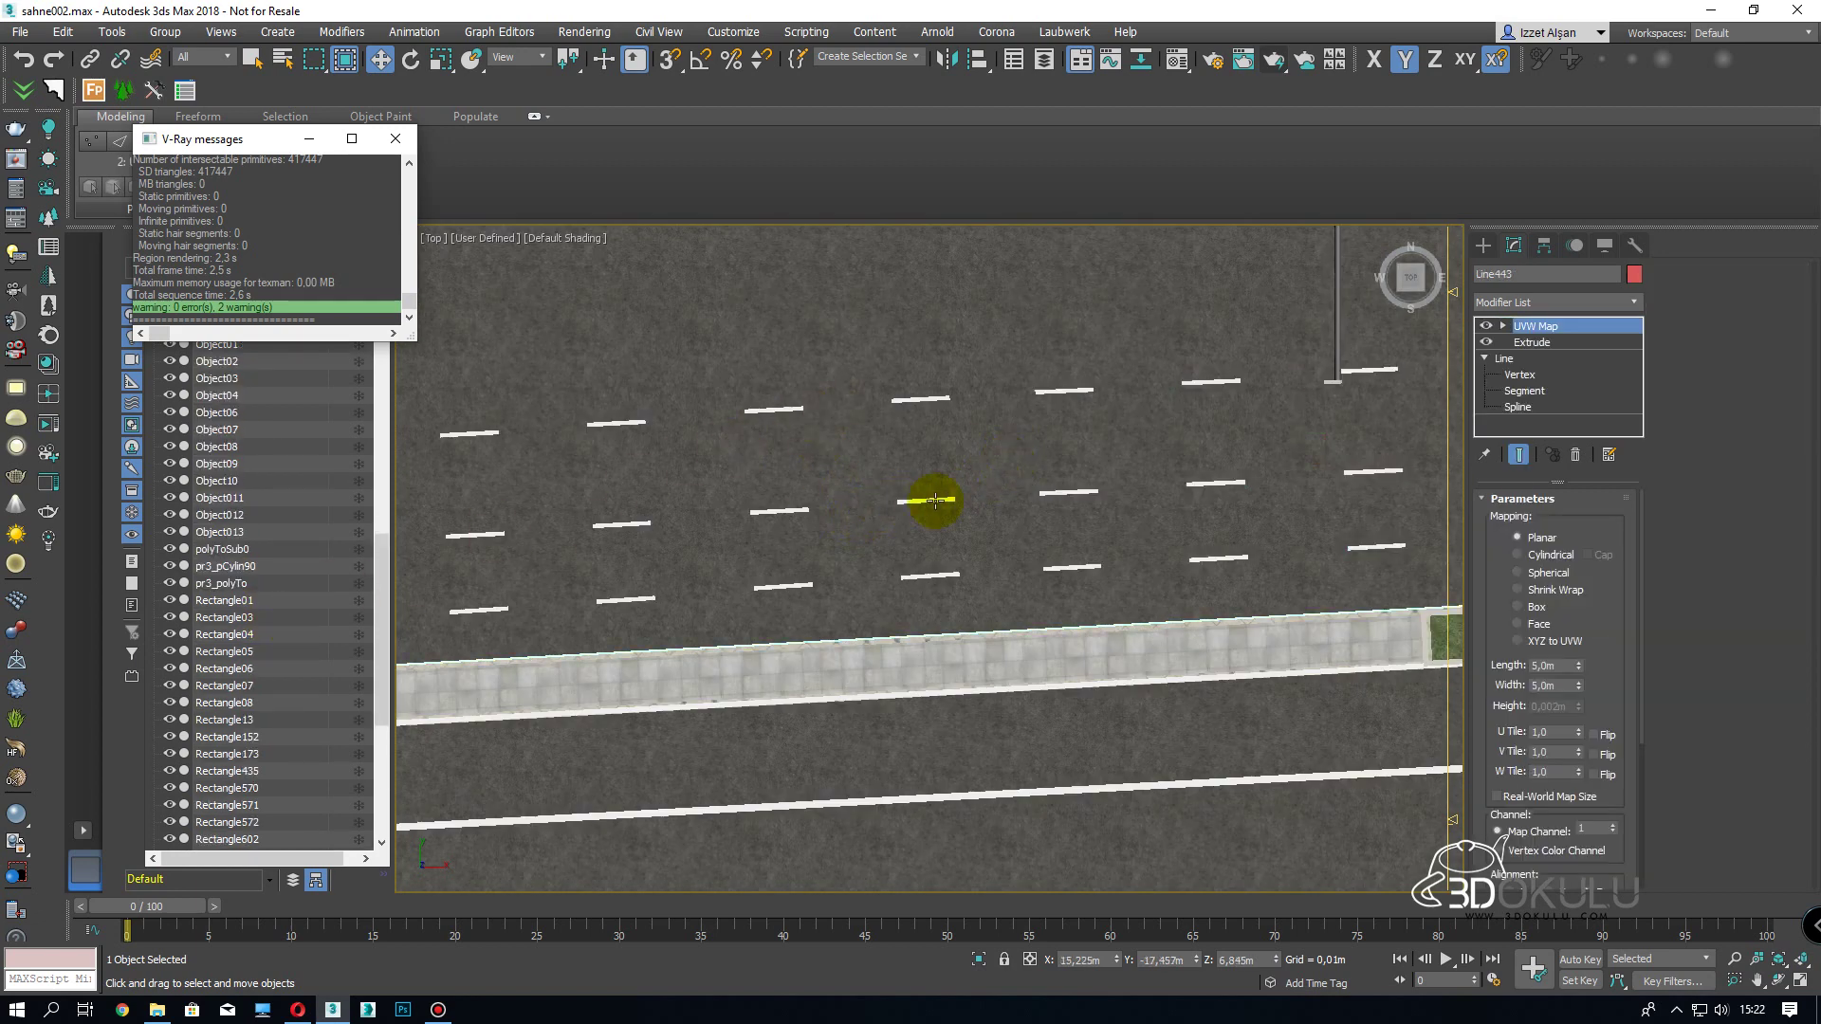
- Select the most recently cloned lane dash group and rotate it slightly to match the slant of the neighbouring rows
{"action": "left_click", "coordinate": [927, 500]}
{"action": "key", "text": "e"}
{"action": "left_click_drag", "start_coordinate": [761, 456], "coordinate": [701, 453]}
{"action": "key", "text": "w"}
- View the scene through Camera001 with nothing selected and the safe frame shown
{"action": "key", "text": "c"}
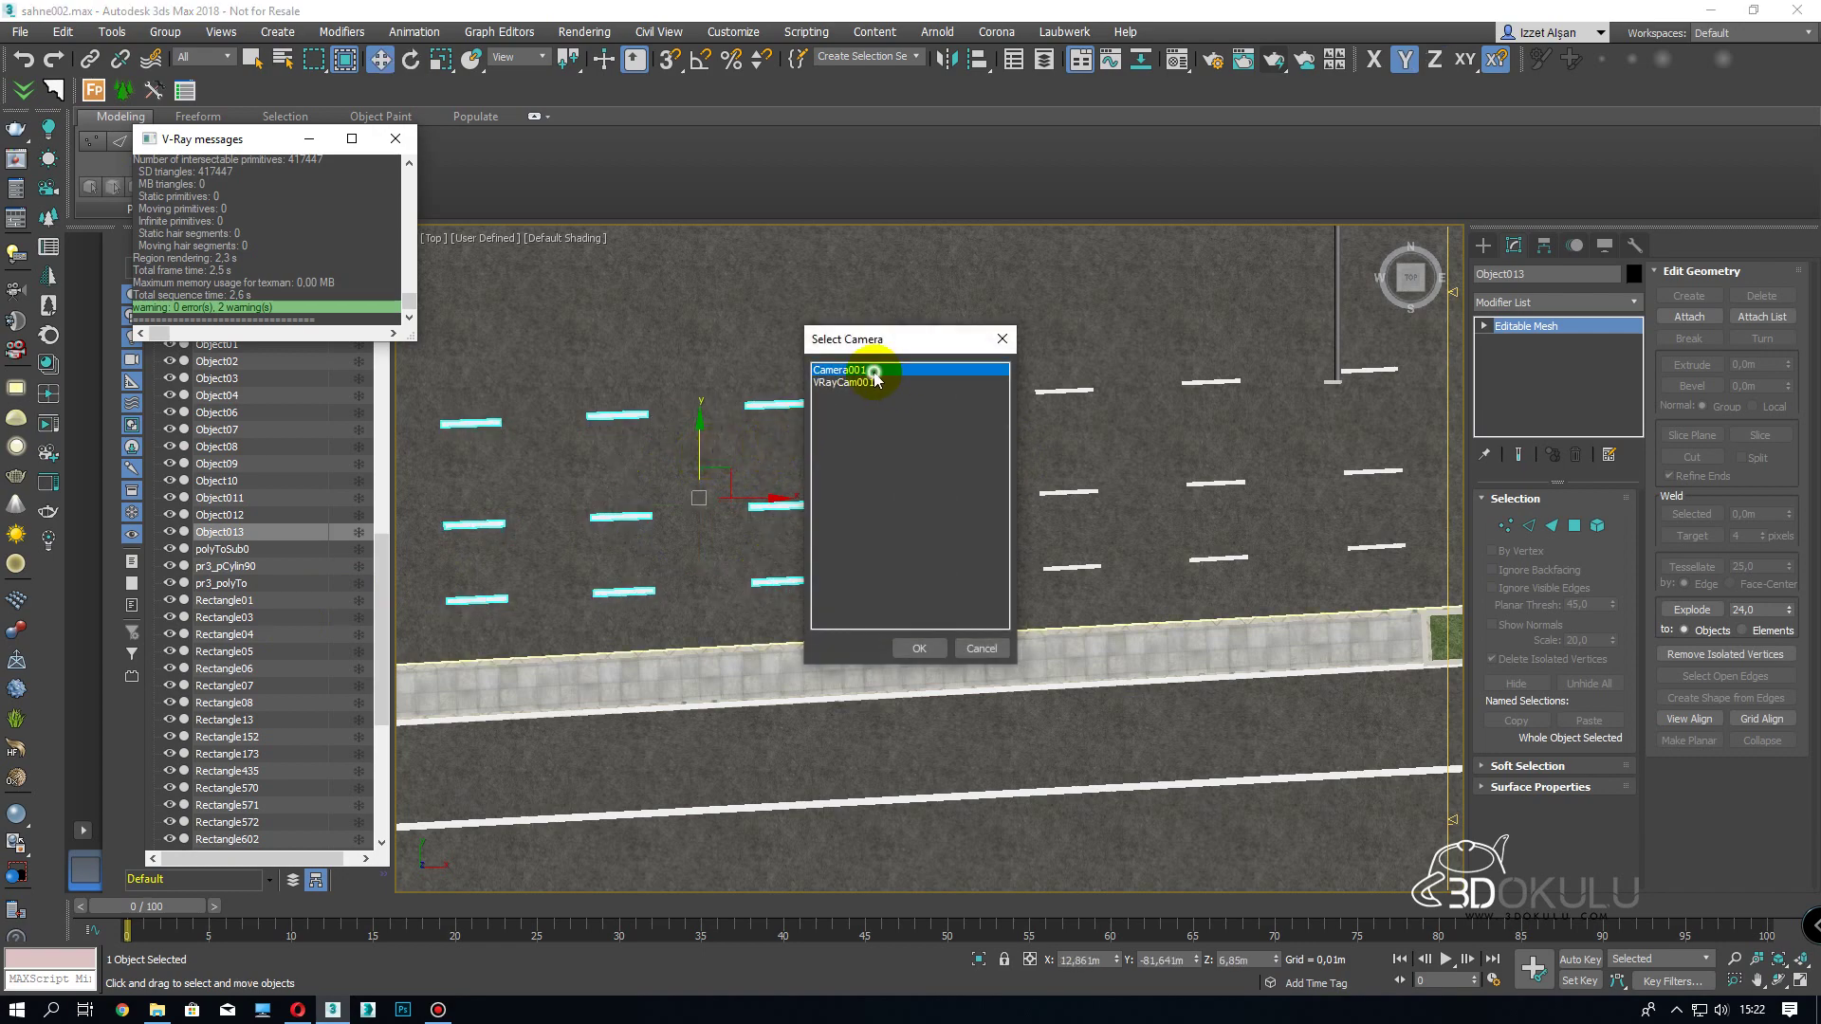
{"action": "double_click", "coordinate": [873, 371]}
{"action": "key", "text": "F3"}
{"action": "left_click", "coordinate": [1147, 381]}
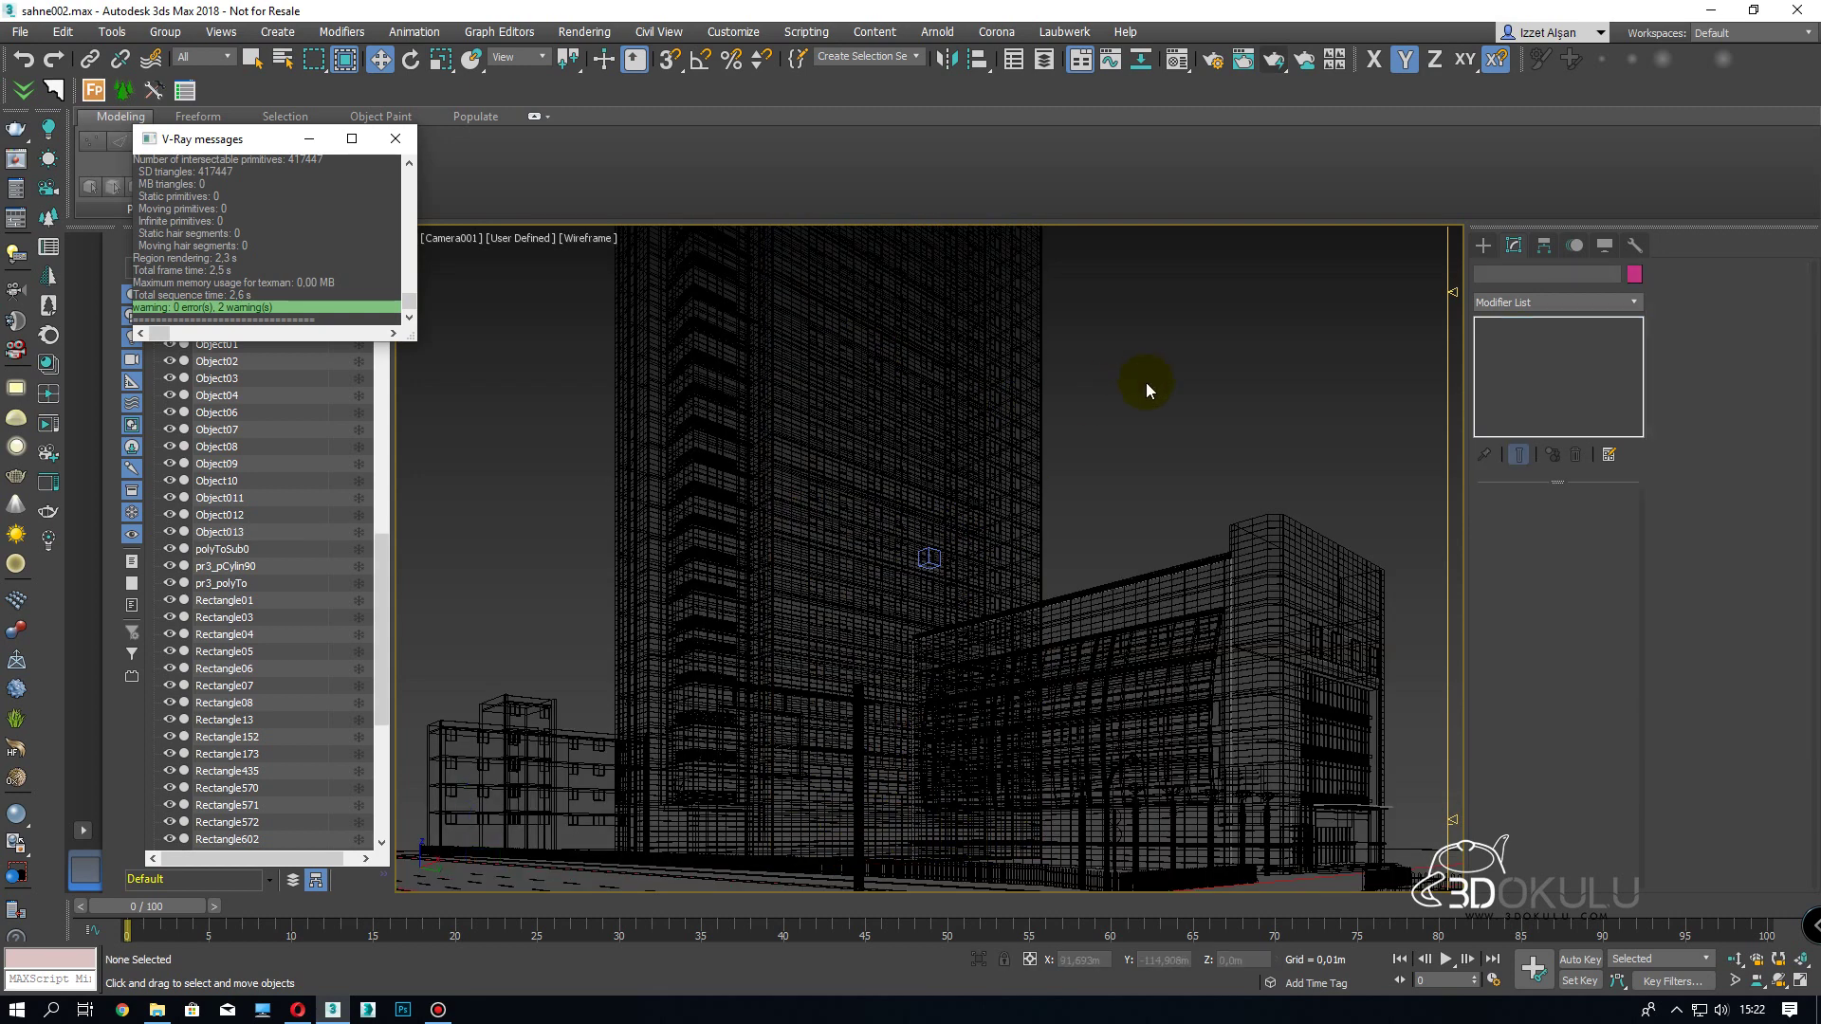
{"action": "key", "text": "shift+f"}
{"action": "key", "text": "F3"}
{"action": "key", "text": "F3"}
- In the top view, clone the rotated lane dash group further along the road to about X -14.92 m
{"action": "key", "text": "t"}
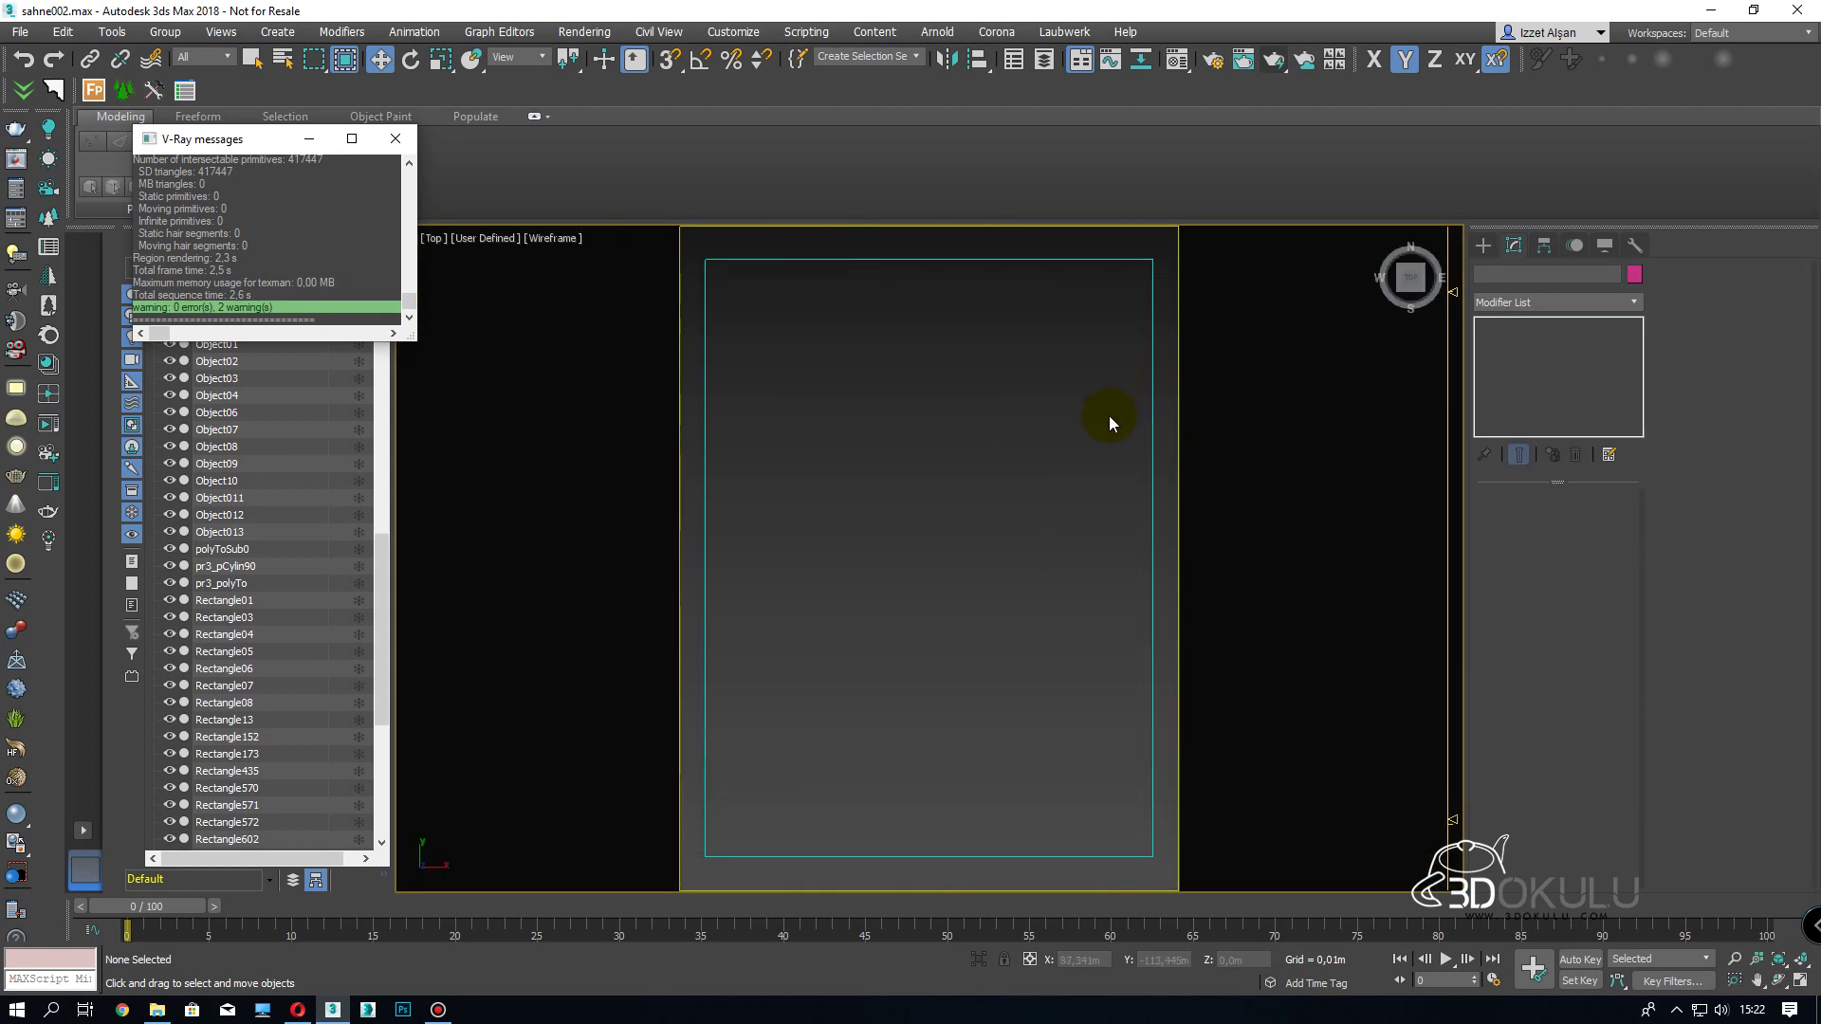
{"action": "scroll", "coordinate": [1006, 645], "scroll_direction": "up", "scroll_amount": 5}
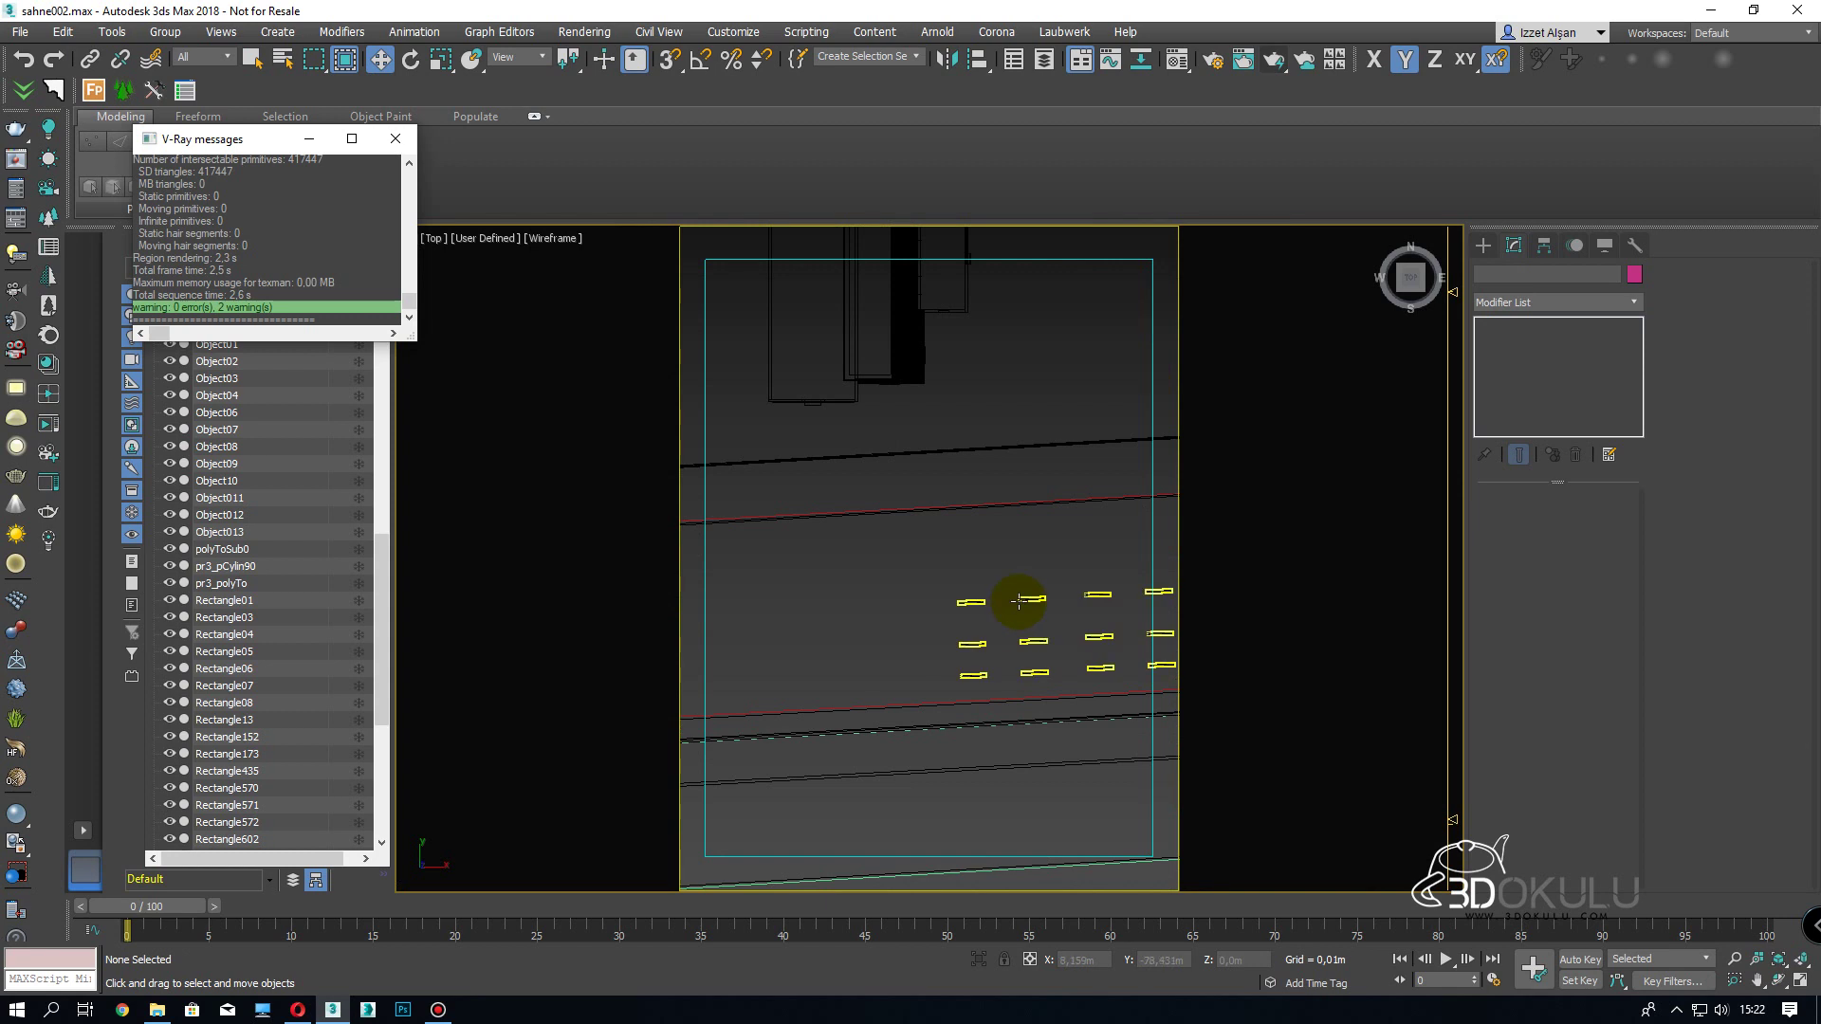
{"action": "left_click", "coordinate": [1018, 600]}
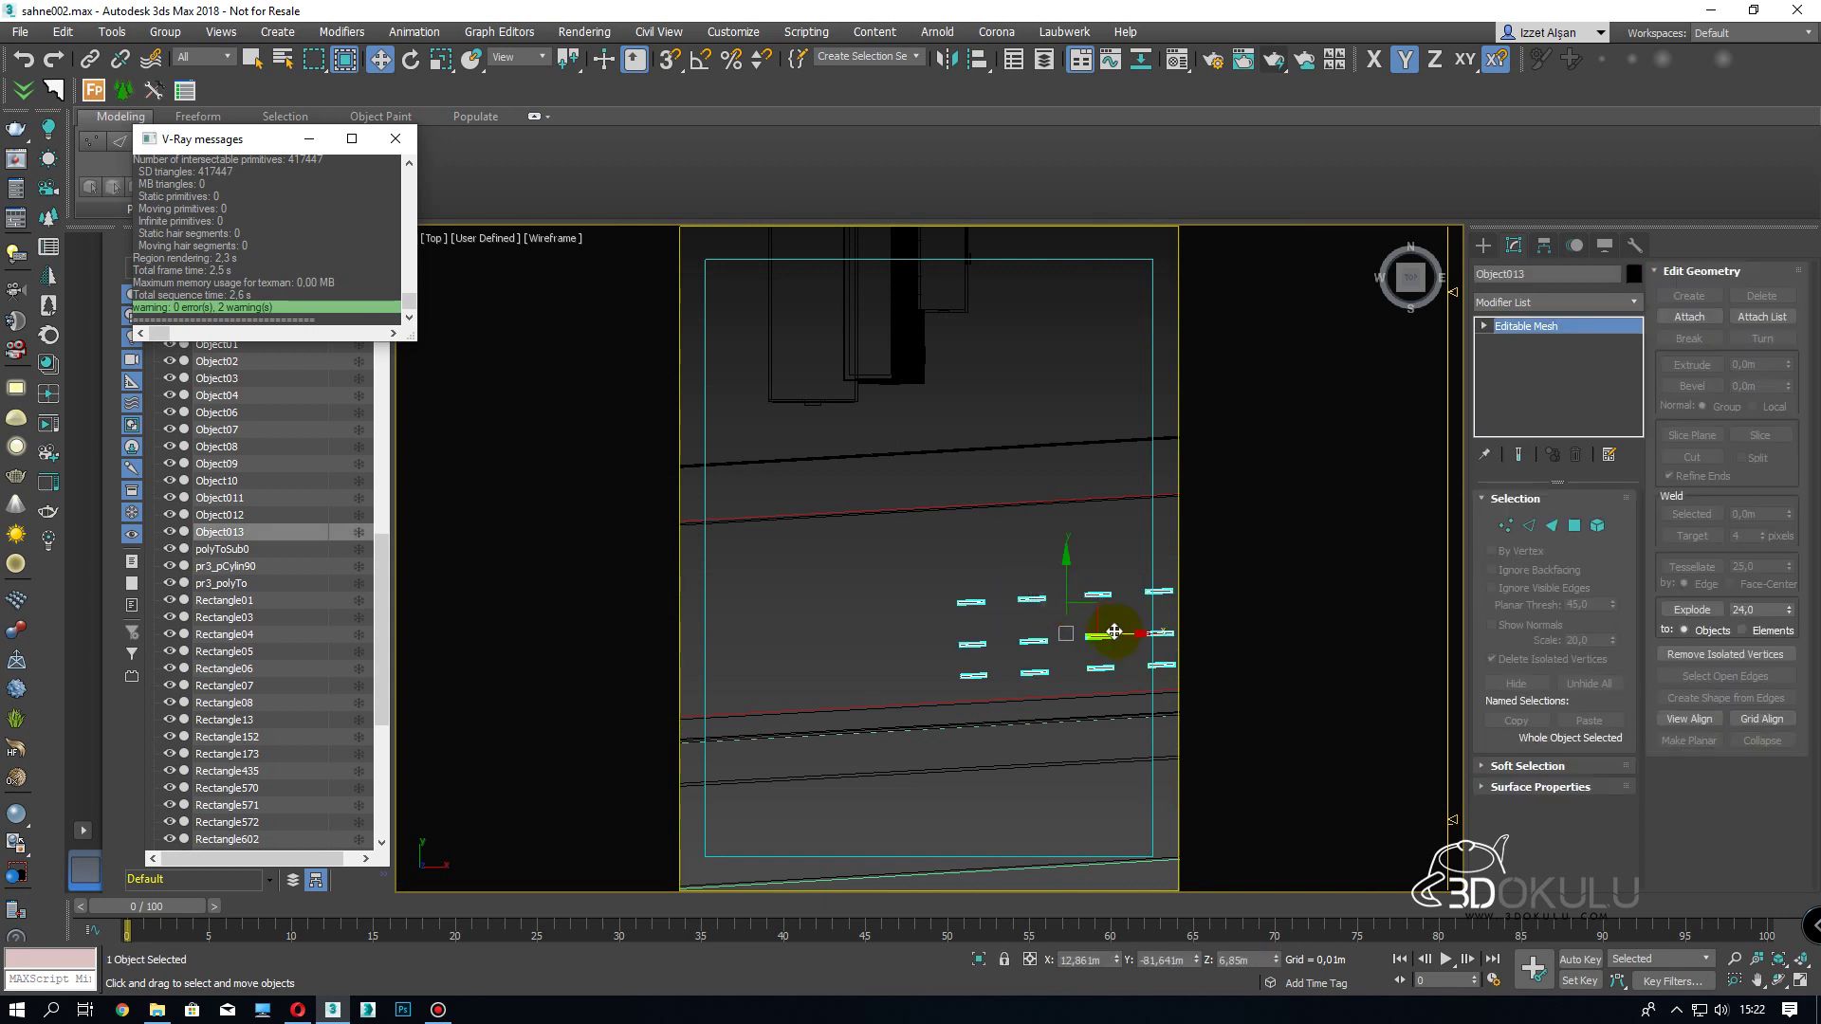
{"action": "left_click_drag", "start_coordinate": [1115, 631], "coordinate": [831, 632], "text": "shift"}
{"action": "left_click", "coordinate": [910, 583]}
- In the shaded top view, move the new dash clone to about X -11.81 m and Y -82.97 m, continuing the existing rows
{"action": "key", "text": "F3"}
{"action": "key", "text": "f"}
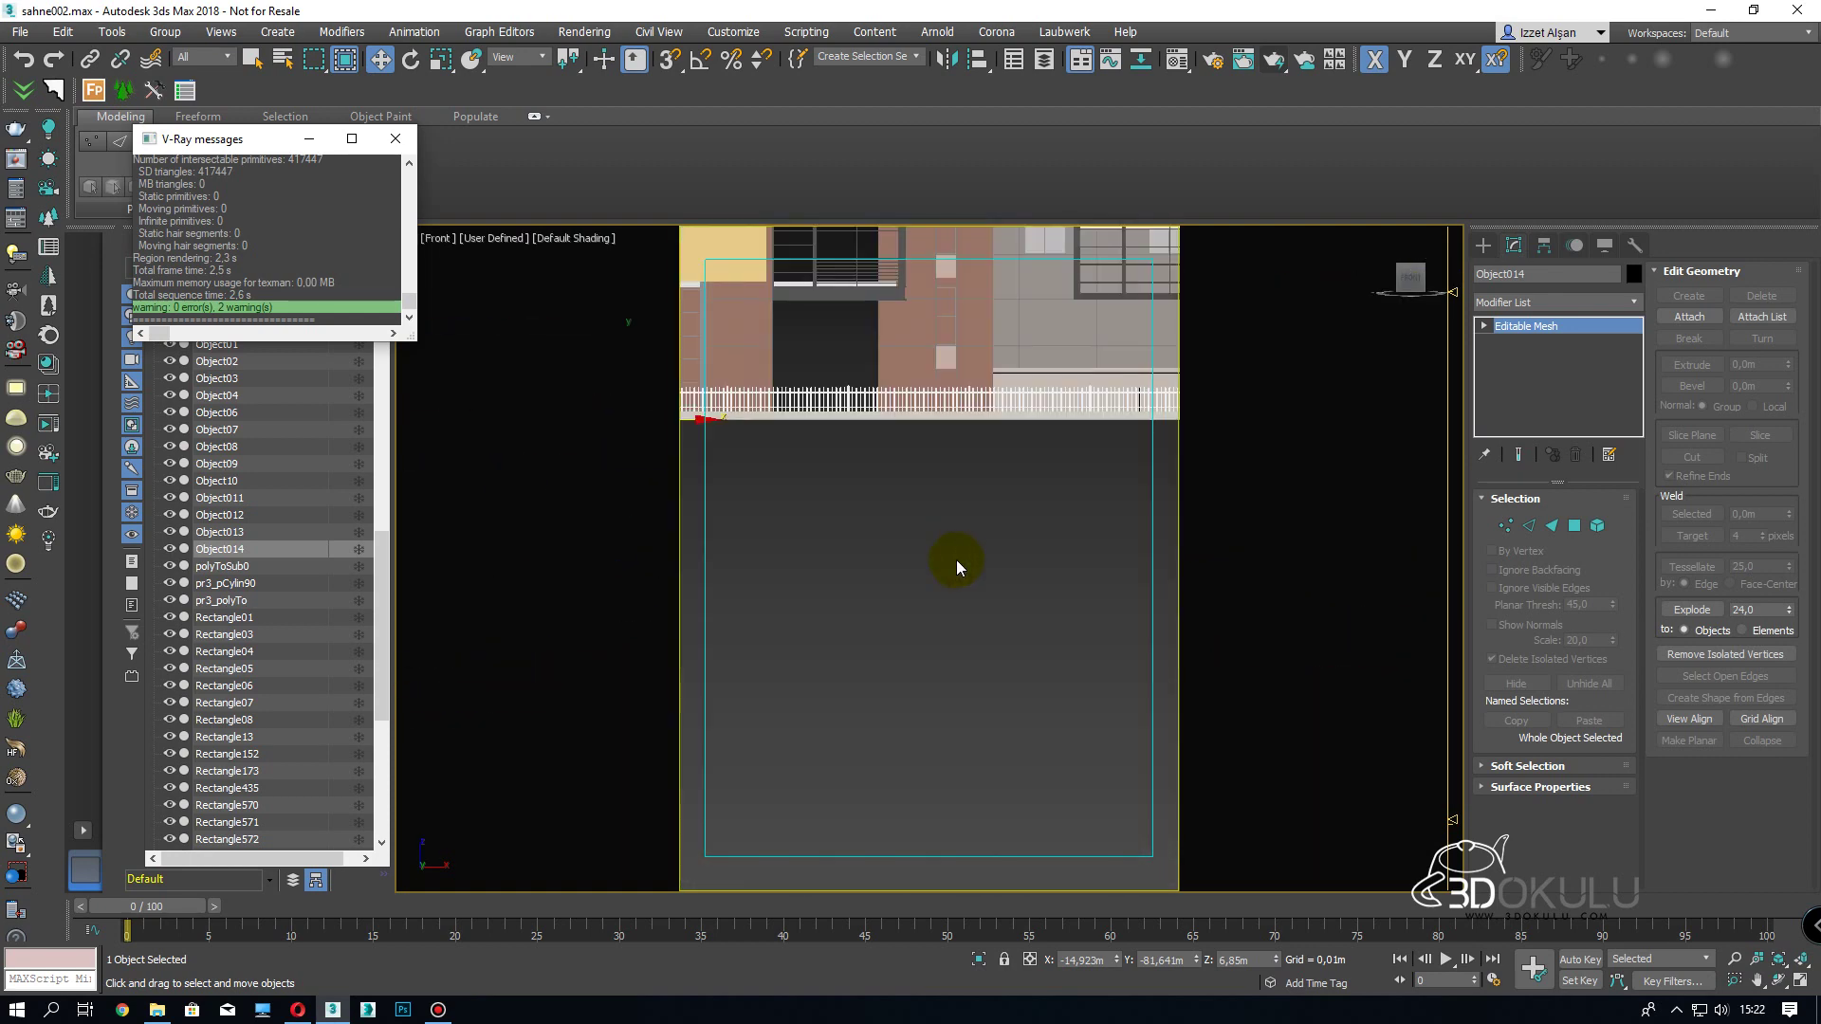
{"action": "key", "text": "t"}
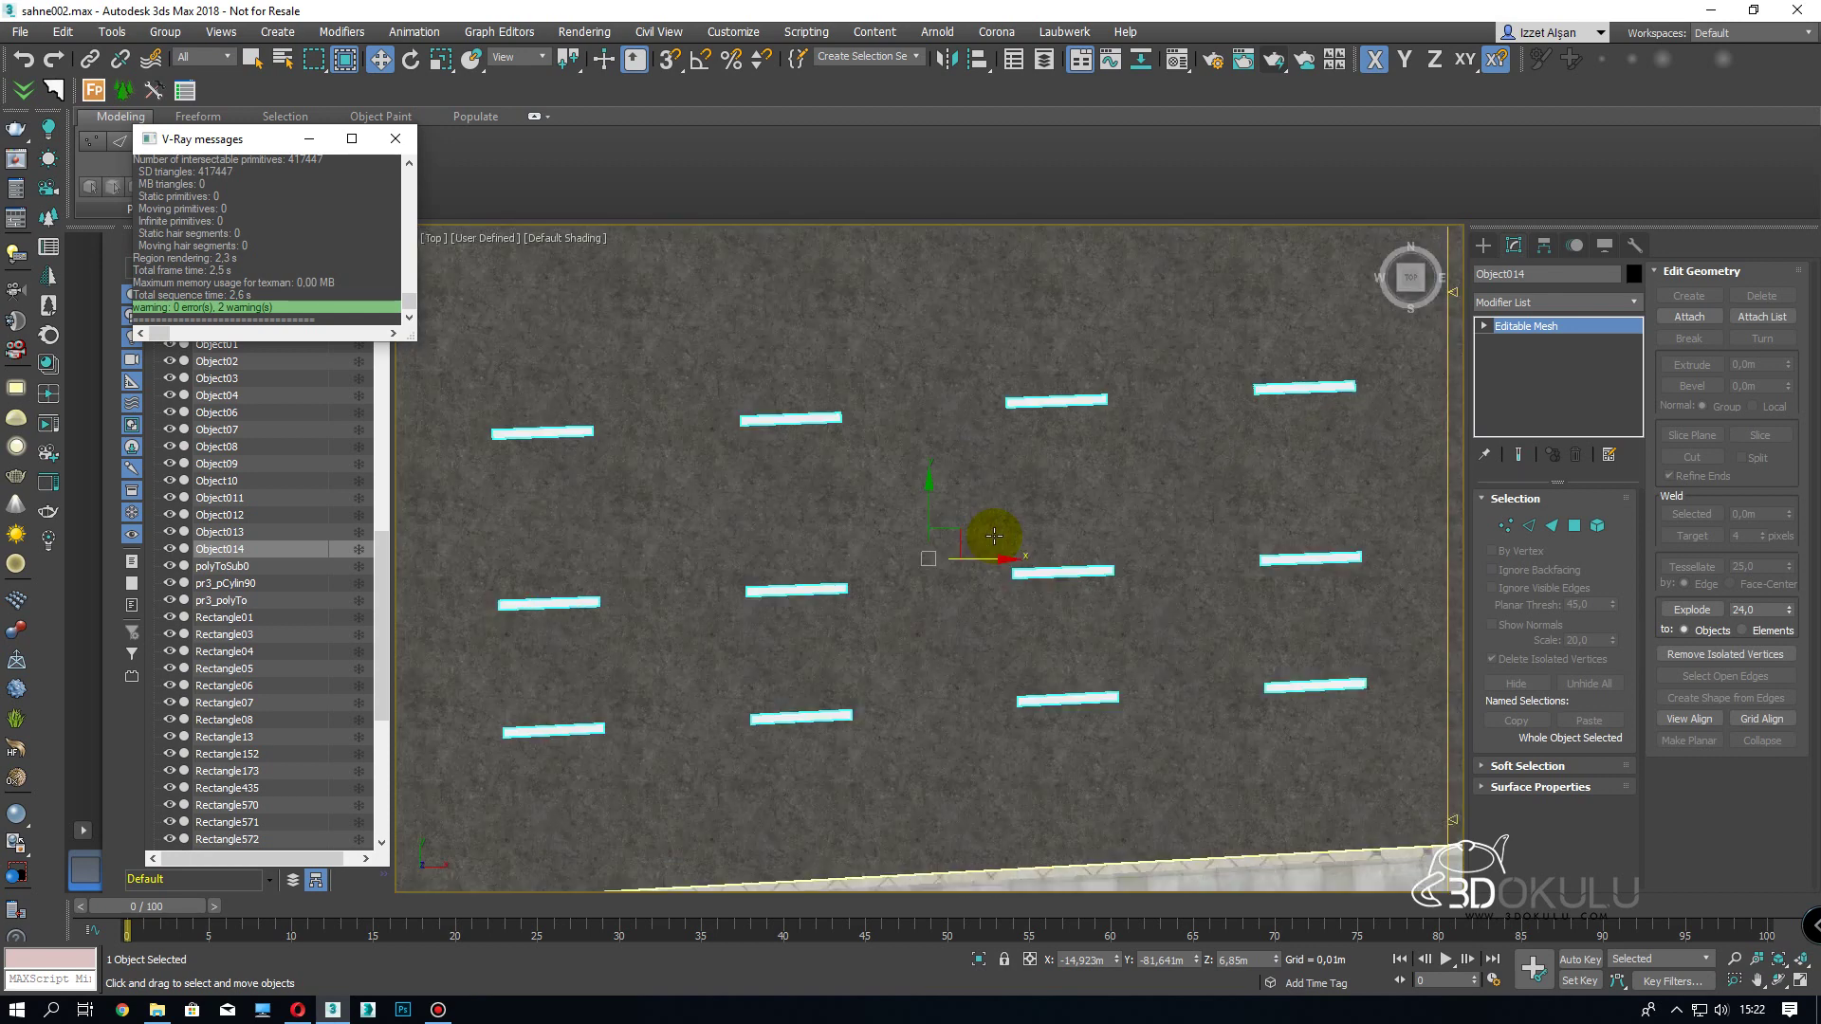
{"action": "middle_click_drag", "start_coordinate": [1090, 515], "coordinate": [820, 584]}
{"action": "scroll", "coordinate": [820, 585], "scroll_direction": "up", "scroll_amount": 2}
{"action": "left_click_drag", "start_coordinate": [678, 603], "coordinate": [768, 617]}
{"action": "scroll", "coordinate": [767, 618], "scroll_direction": "down", "scroll_amount": 2}
- Return to the Camera001 view, clear the selection and start a test render of the scene
{"action": "key", "text": "c"}
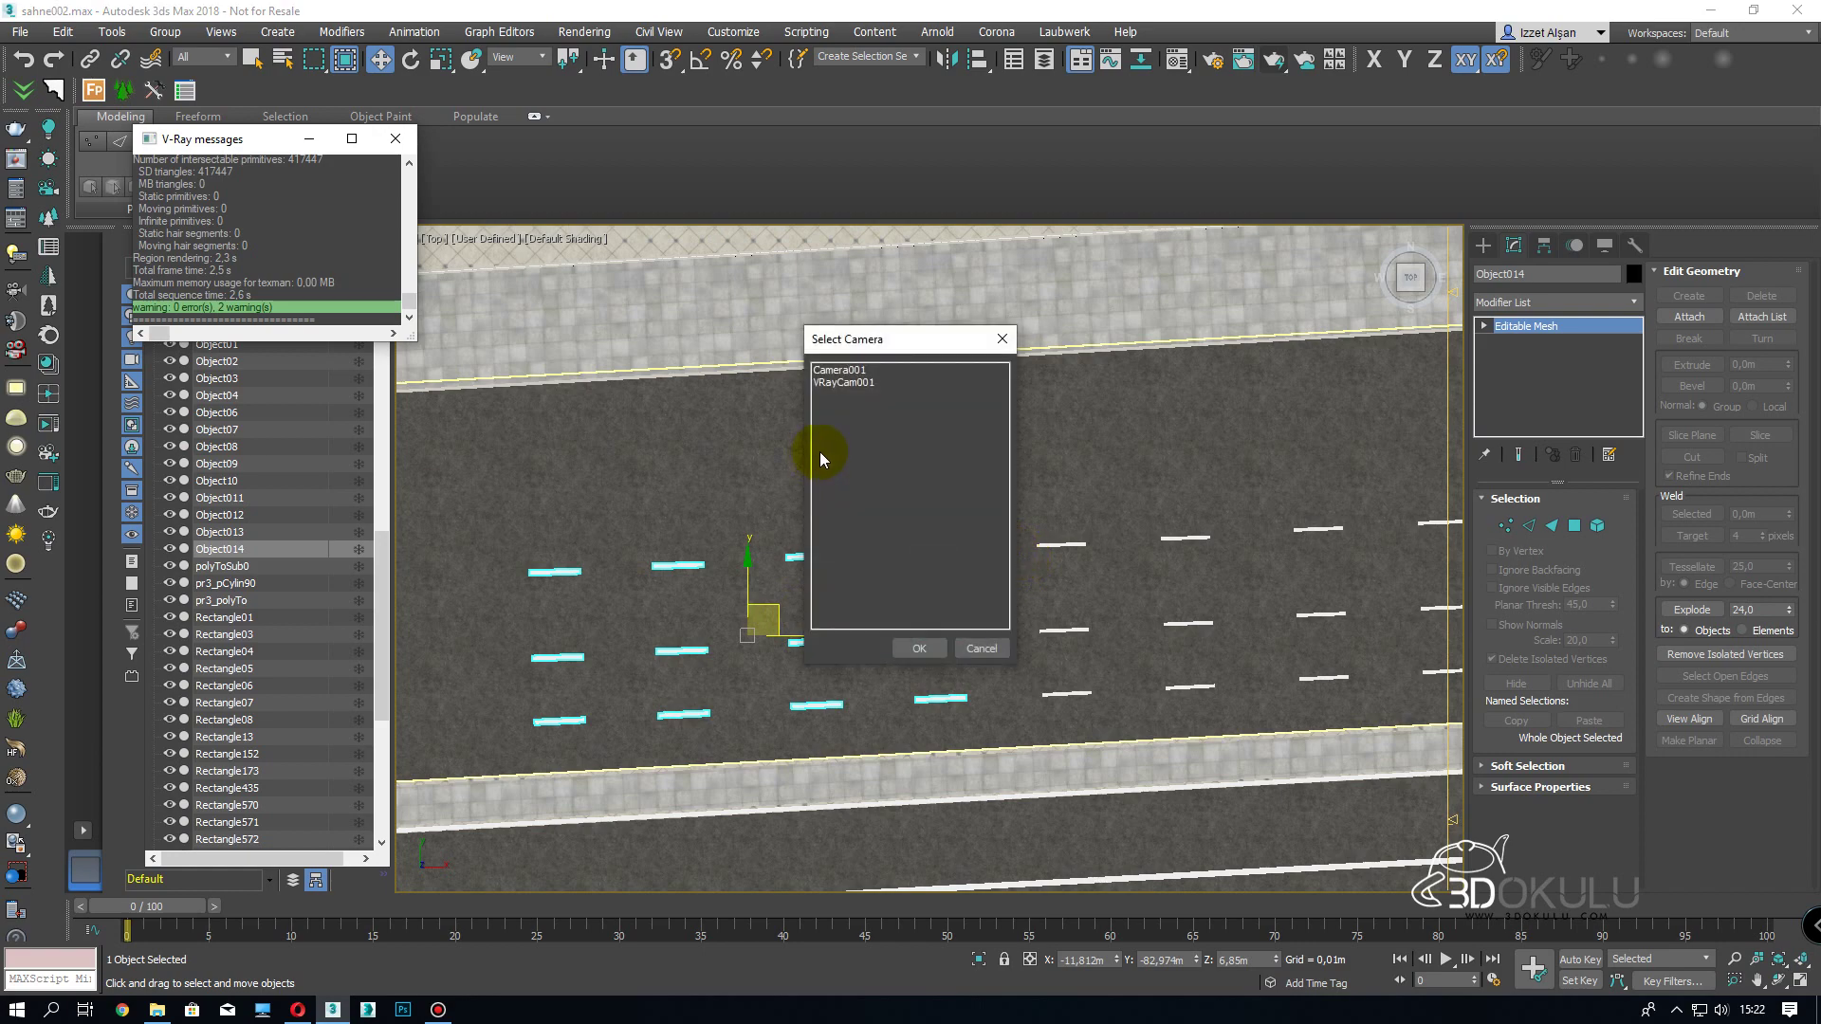
{"action": "double_click", "coordinate": [874, 369]}
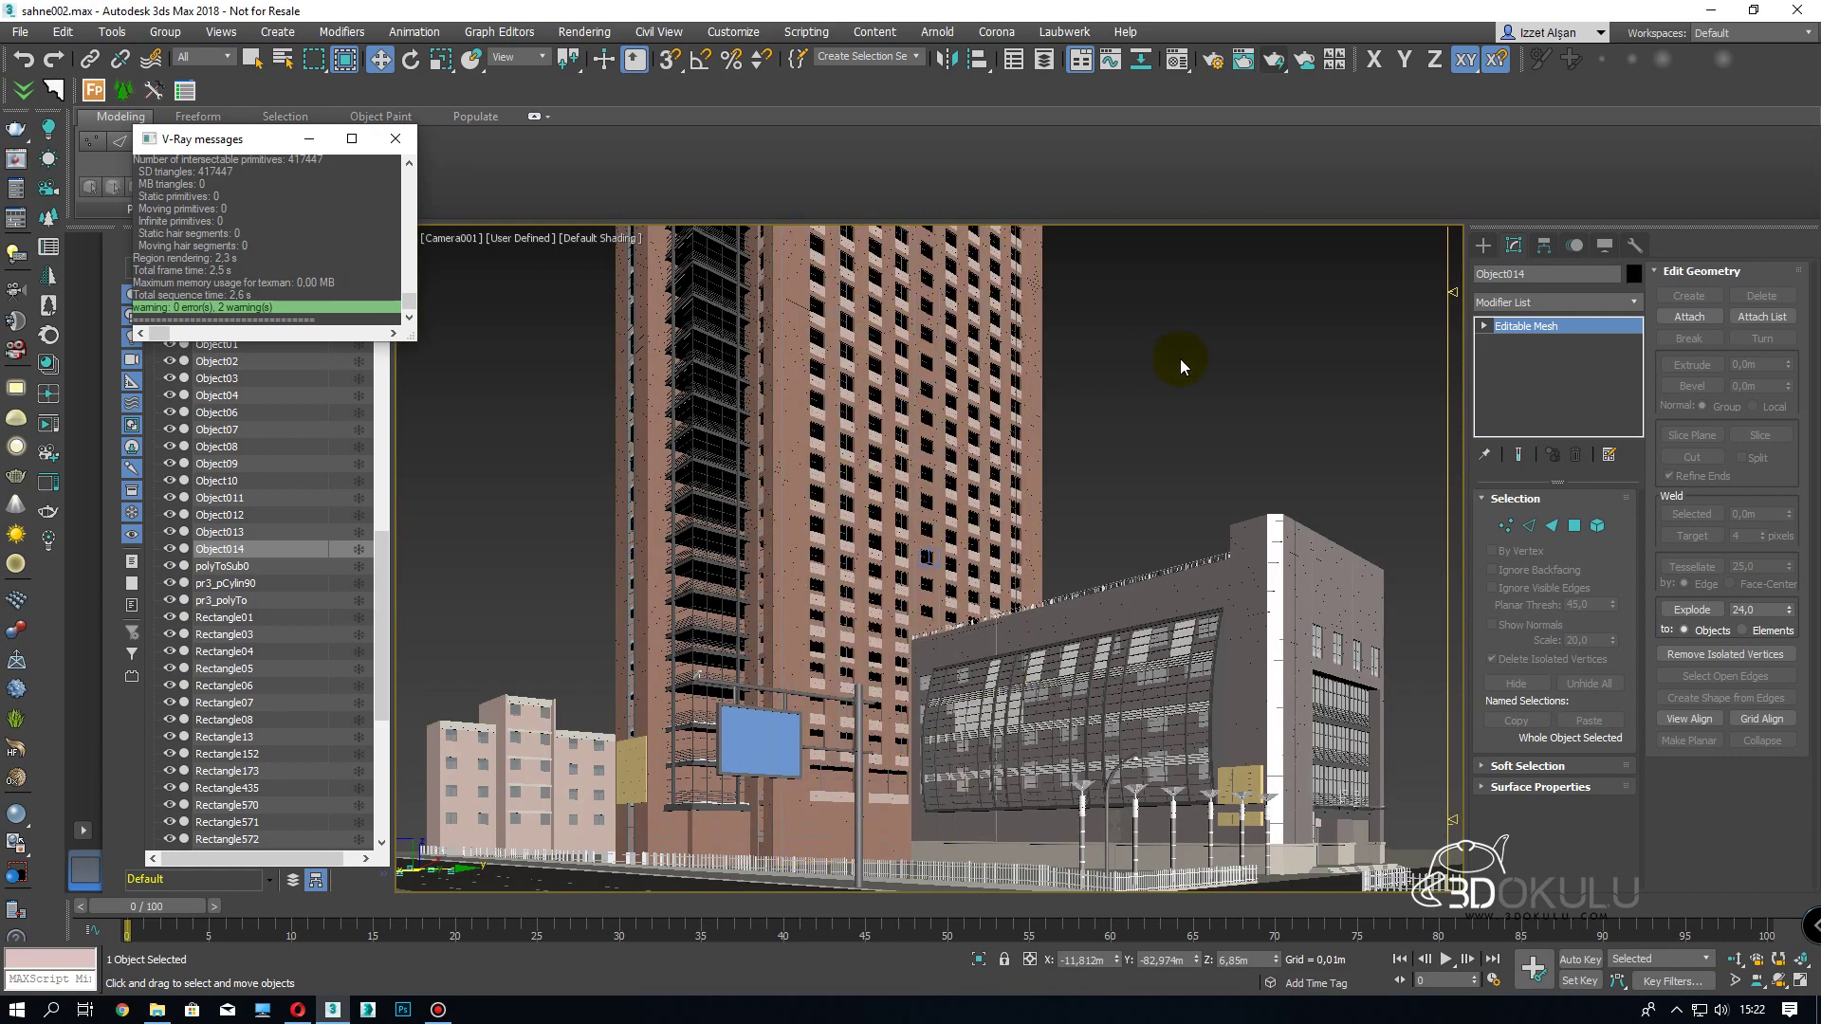
{"action": "left_click", "coordinate": [1180, 363]}
{"action": "left_click", "coordinate": [1283, 67]}
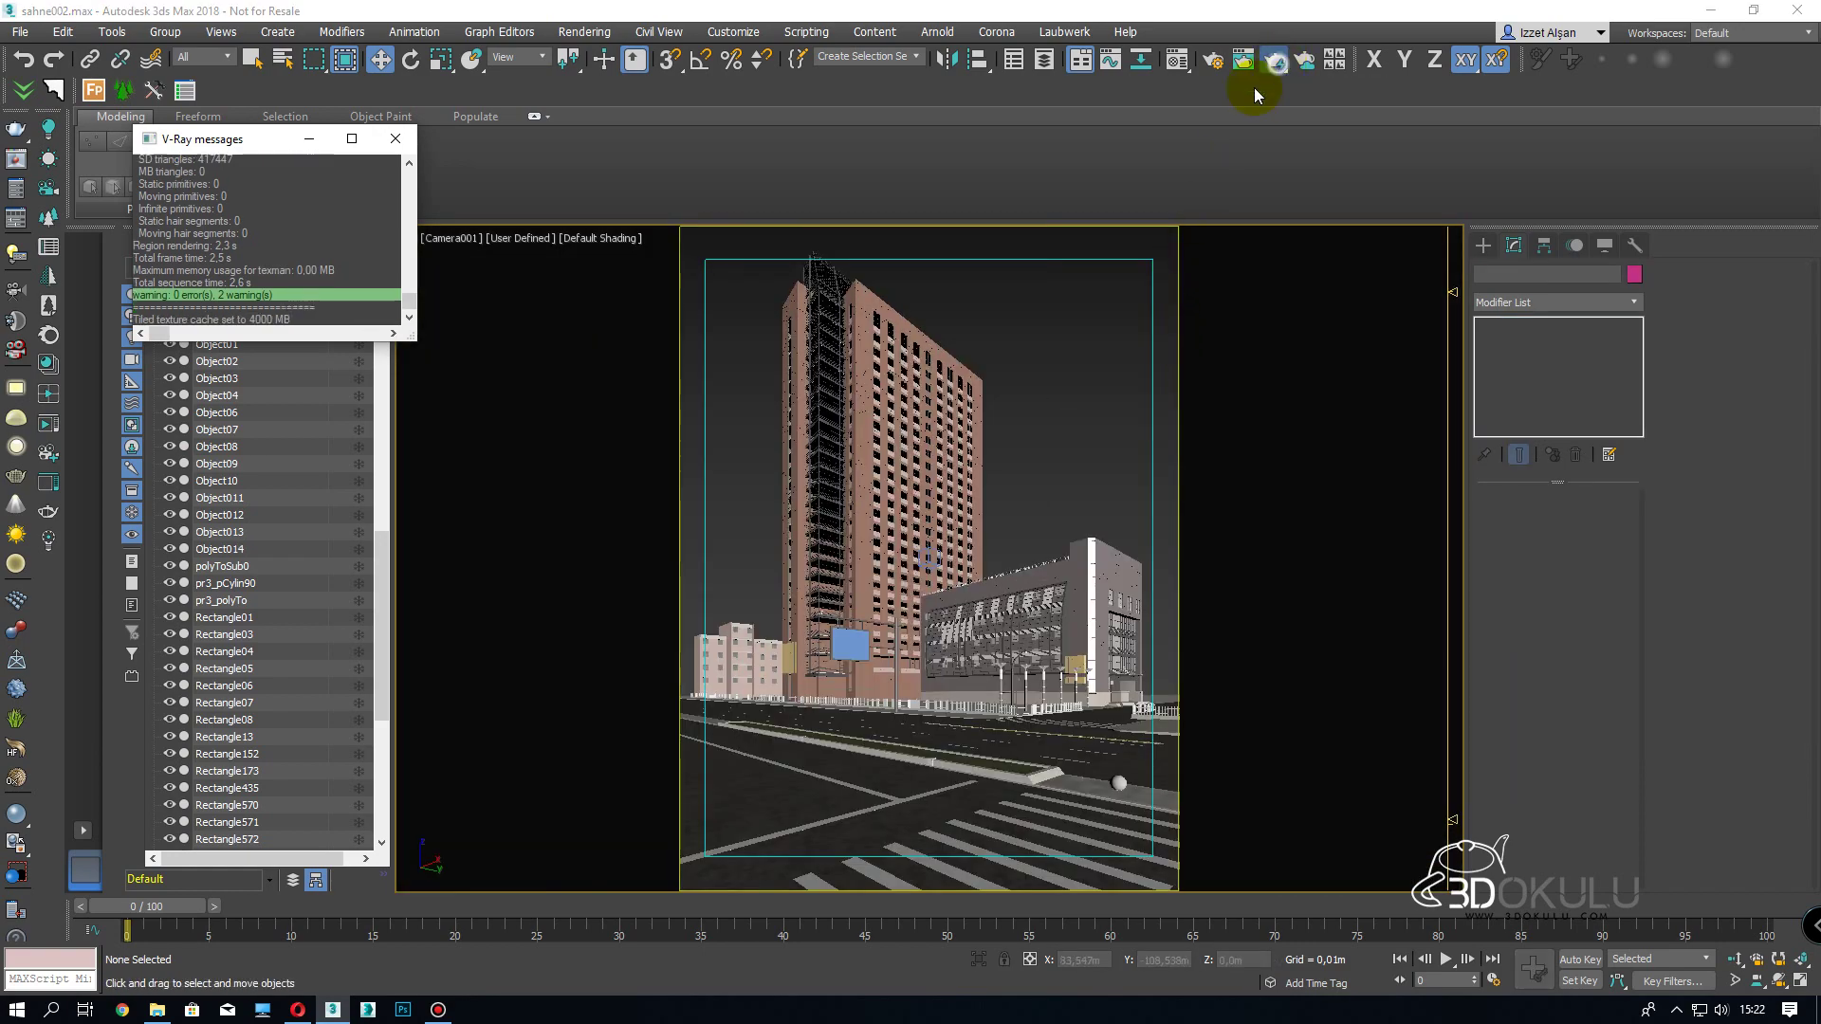